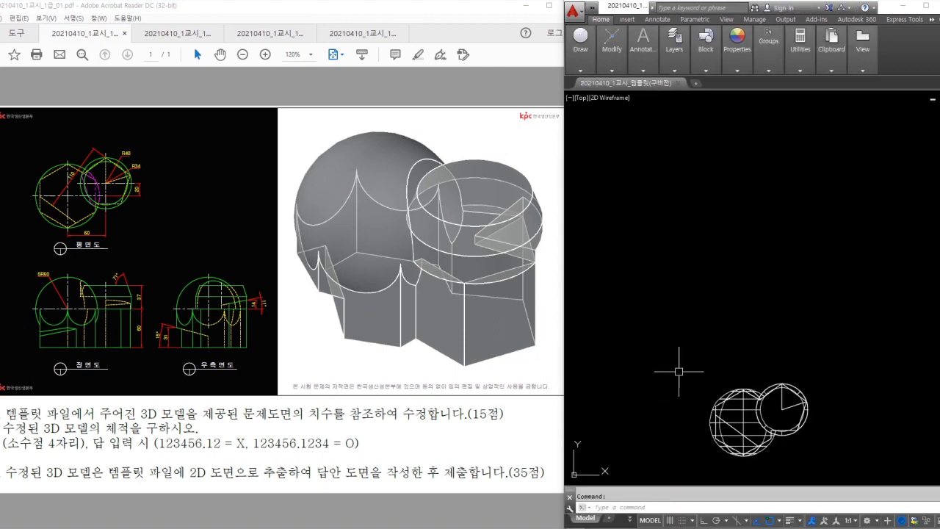
- Zoom and pan to centre the template model, then orbit it into a tilted 3D view
scroll(683, 367, up, 4)
middle_drag(700, 358, 711, 318)
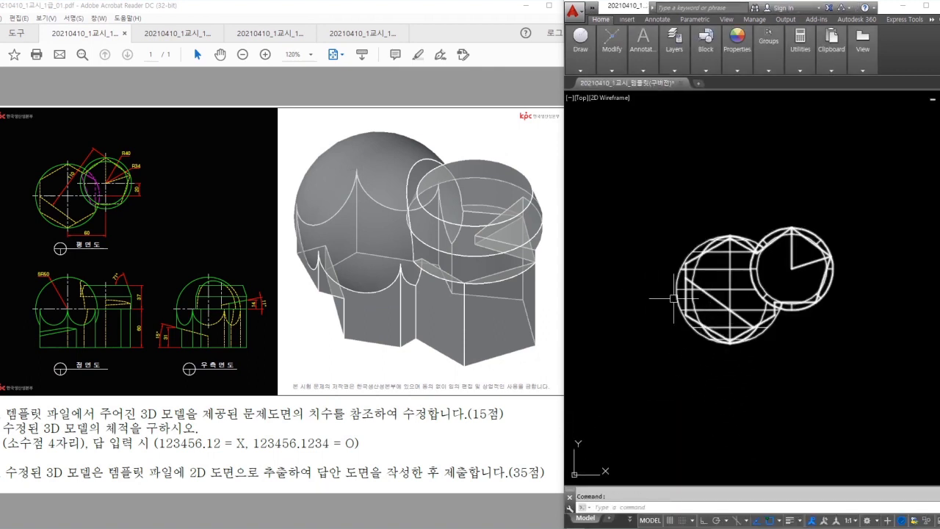
shift+middle_drag(800, 367, 784, 273)
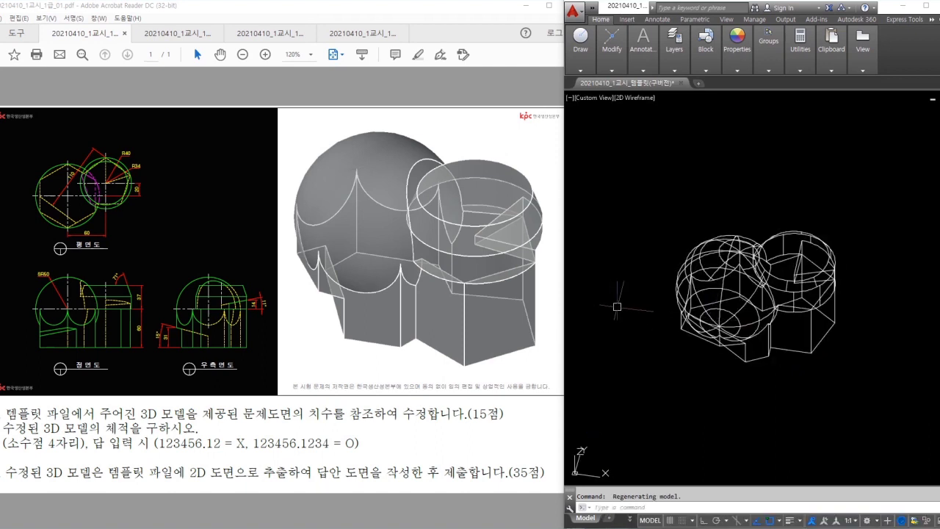
mouse_move(736, 322)
mouse_down()
mouse_move(682, 256)
mouse_move(714, 300)
mouse_up()
mouse_move(641, 273)
mouse_down()
mouse_move(566, 257)
mouse_move(583, 247)
mouse_up()
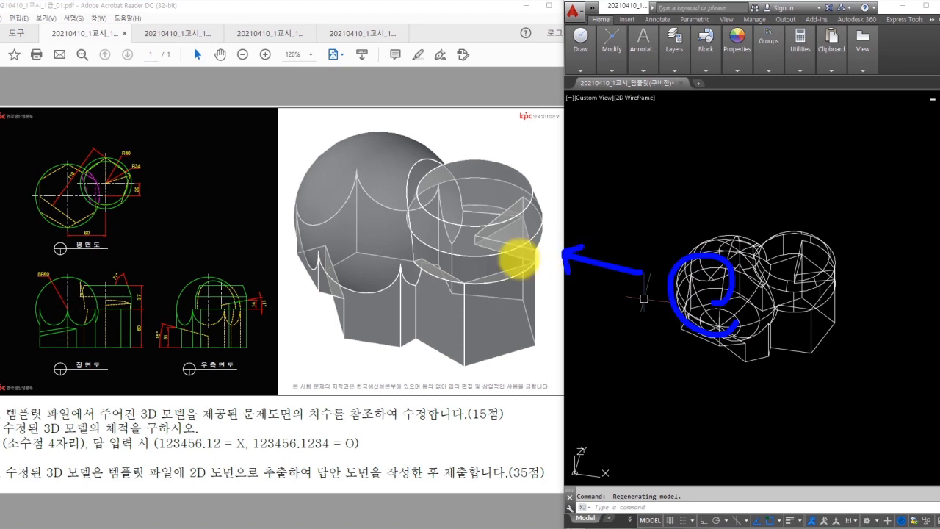
mouse_move(146, 162)
mouse_down()
mouse_move(131, 211)
mouse_move(105, 147)
mouse_move(136, 193)
mouse_up()
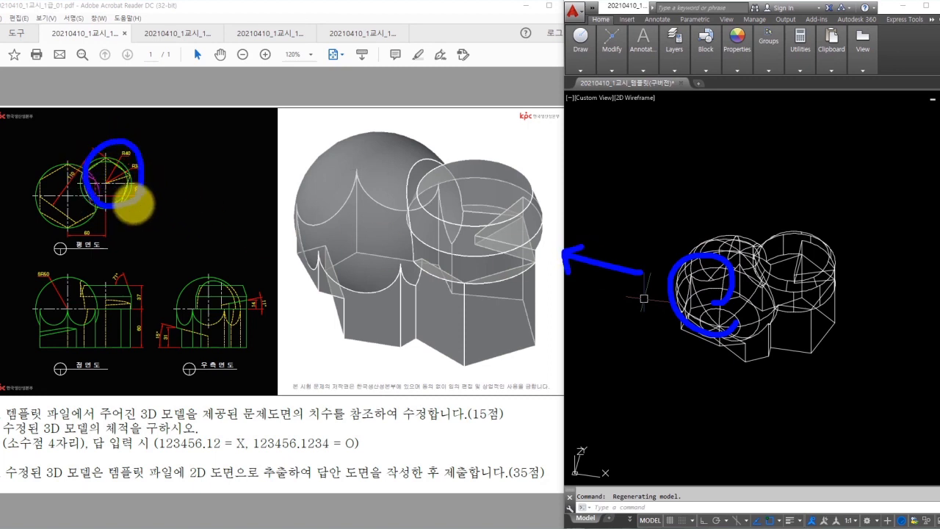
key(e)
mouse_move(195, 208)
mouse_down()
mouse_move(190, 229)
mouse_move(205, 212)
mouse_move(216, 235)
mouse_move(237, 217)
mouse_move(247, 218)
mouse_move(248, 231)
mouse_move(299, 225)
mouse_move(279, 238)
mouse_up()
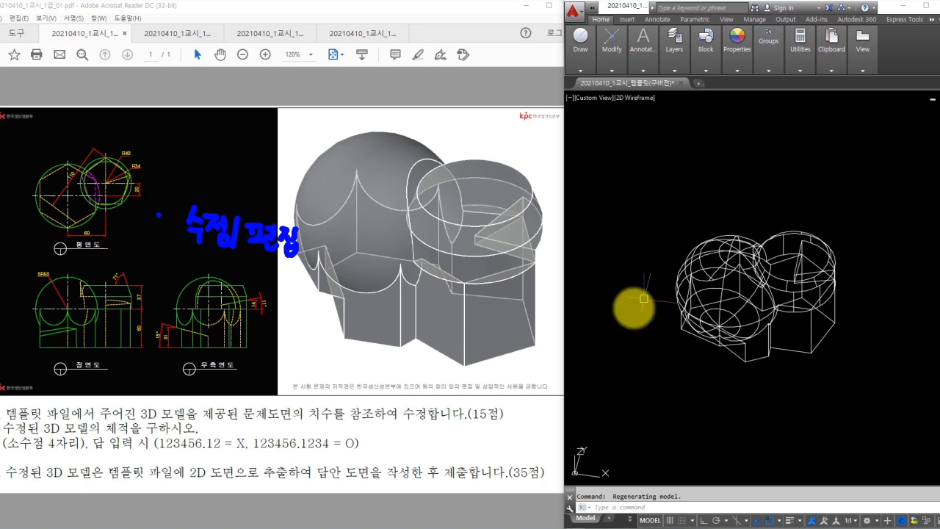
- Switch to the 3D Modeling workspace and set the preset view to Front
click(914, 404)
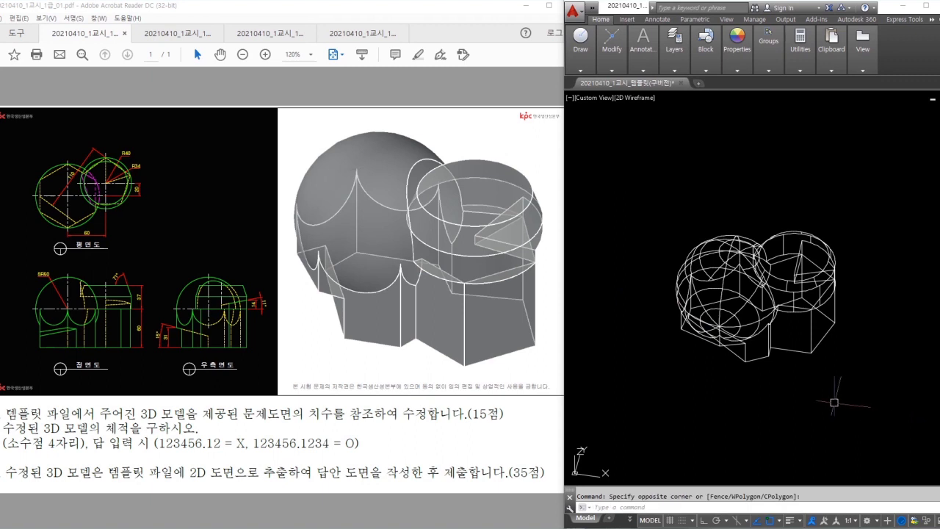
click(867, 520)
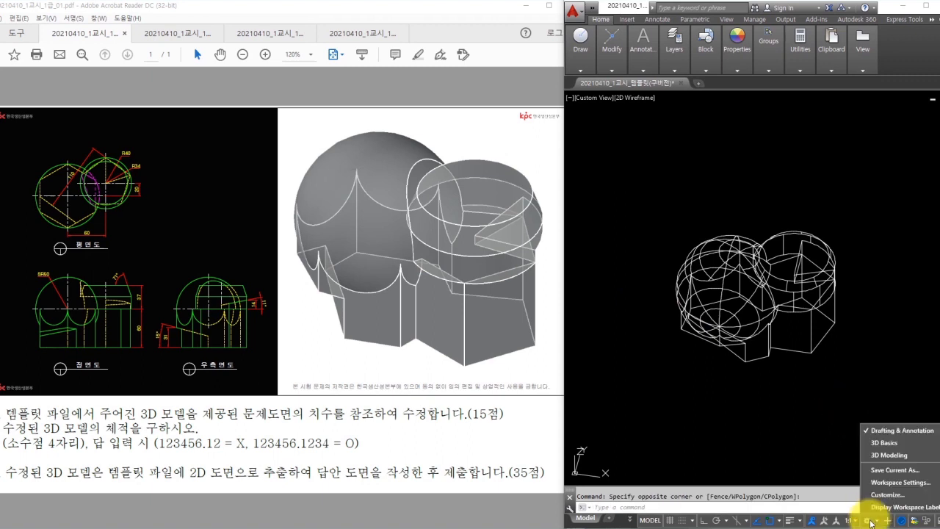
click(886, 456)
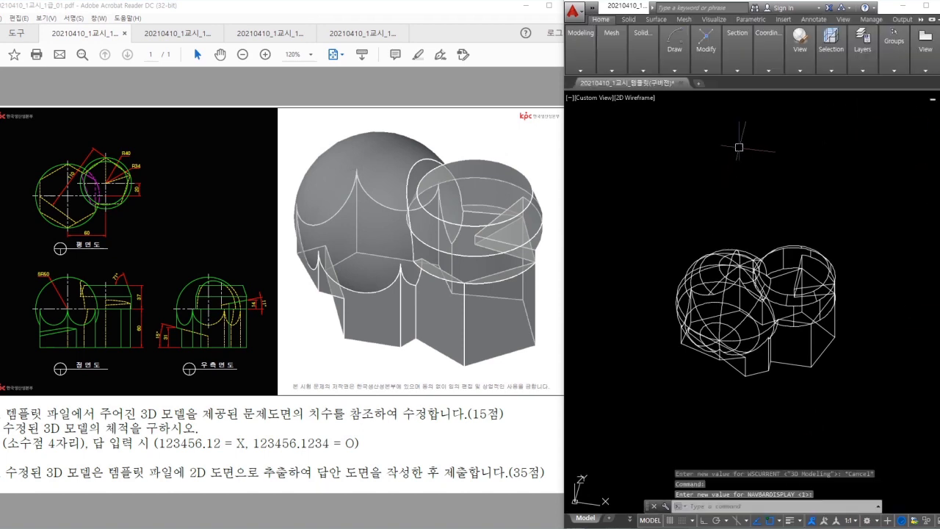
click(802, 71)
click(806, 95)
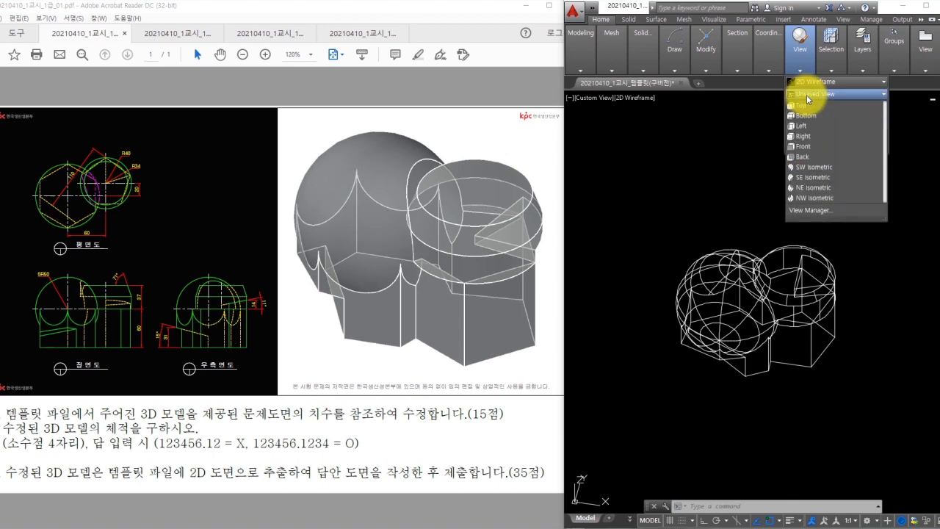
click(807, 153)
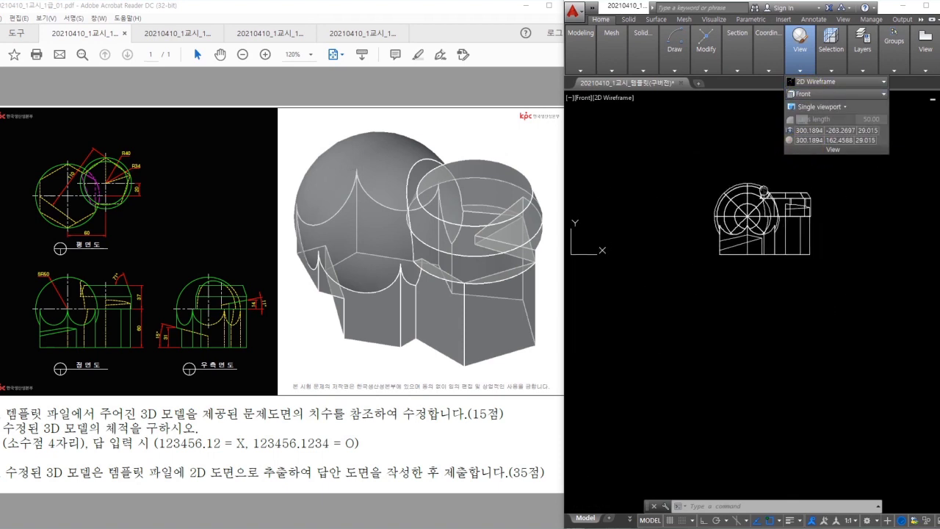
- Run FLATSHOT and insert the flattened front view at default scale and rotation
drag(647, 506, 652, 516)
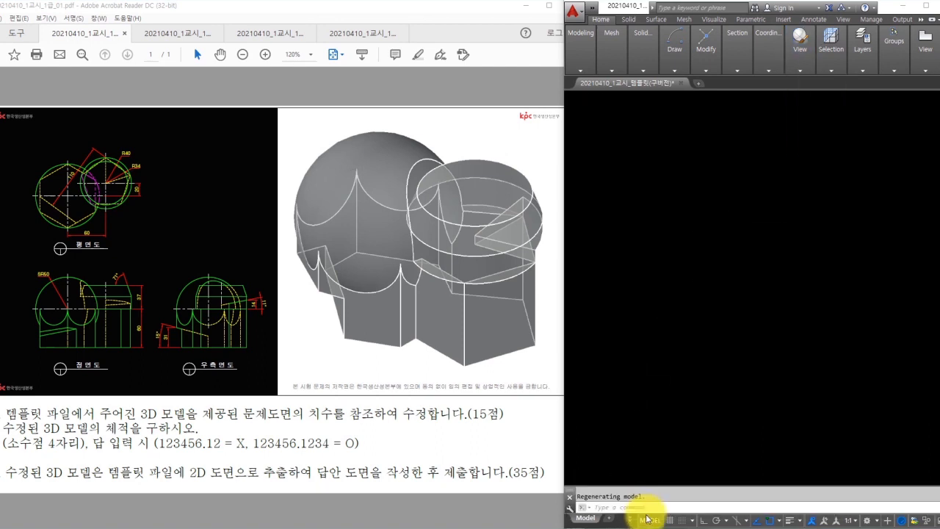
click(747, 320)
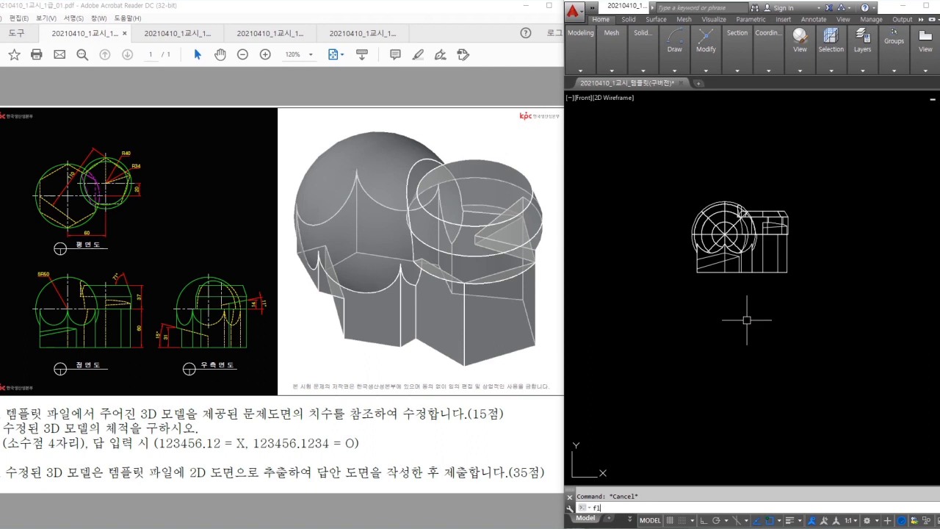
text(atshot)
key(Return)
click(726, 401)
click(709, 389)
key(Return)
key(Return)
key(Return)
middle_drag(784, 382, 737, 375)
scroll(848, 362, up, 5)
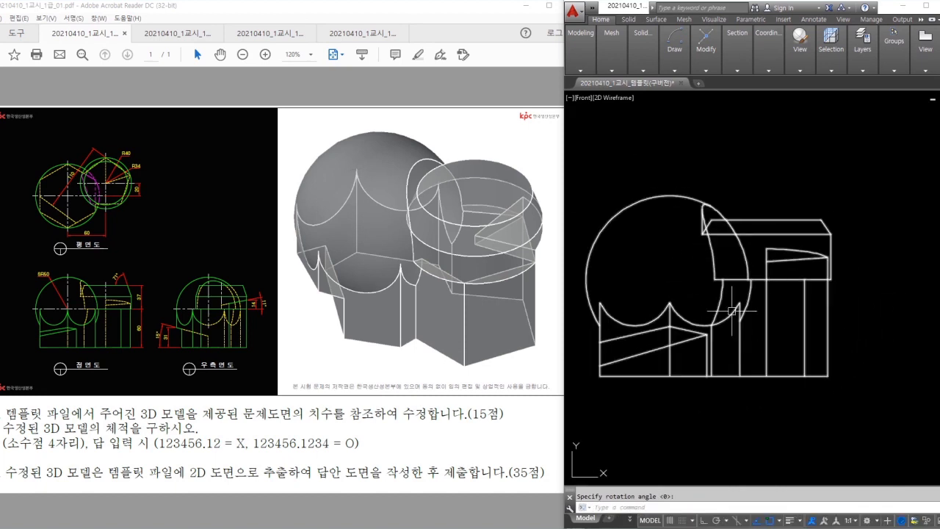
- Pan the exam PDF to show its orthographic views, then return to the drawing
click(63, 325)
ctrl+scroll(42, 259, up, 3)
ctrl+scroll(50, 235, up, 1)
ctrl+scroll(73, 243, down, 1)
middle_drag(74, 244, 107, 294)
click(598, 283)
- Add an R52 radius dimension to the large circle of the flattened view
middle_drag(668, 247, 695, 251)
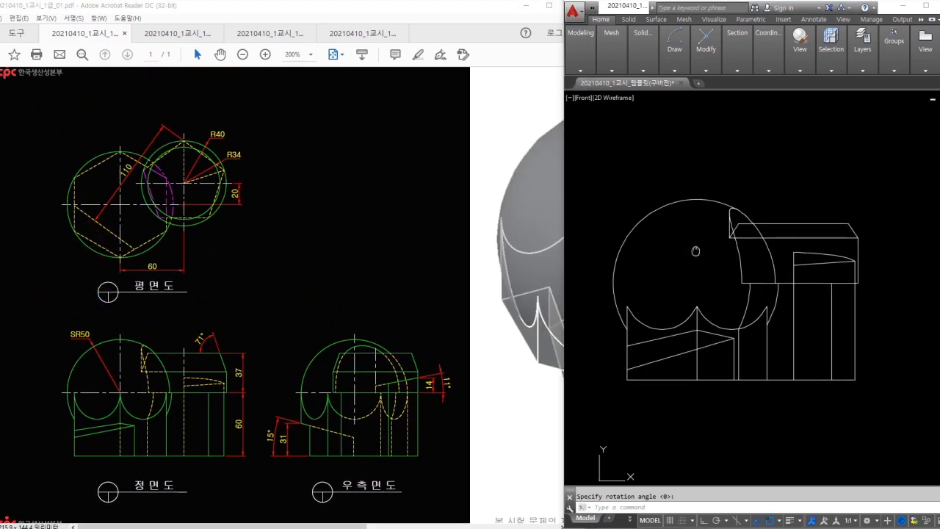
text(dra)
key(space)
click(636, 225)
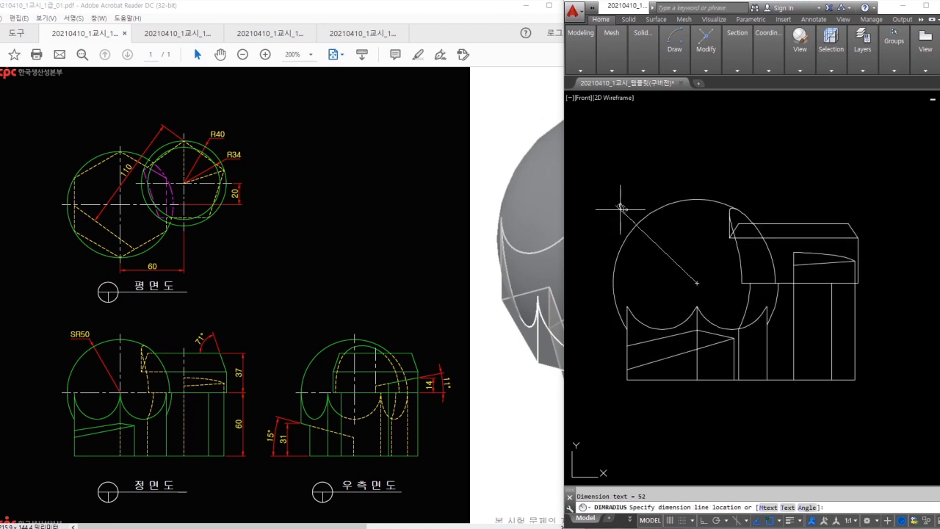
scroll(621, 211, up, 2)
click(620, 211)
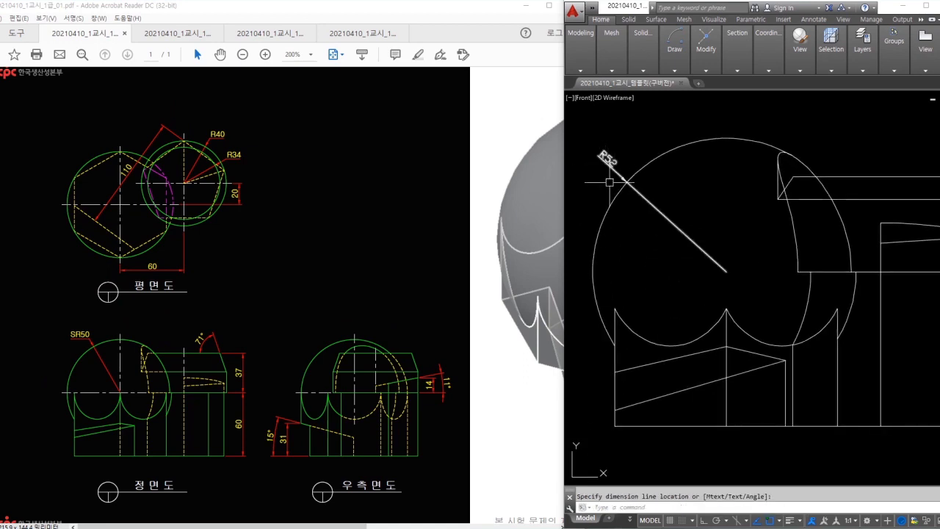
mouse_move(90, 346)
mouse_down()
mouse_move(80, 321)
mouse_move(92, 348)
mouse_up()
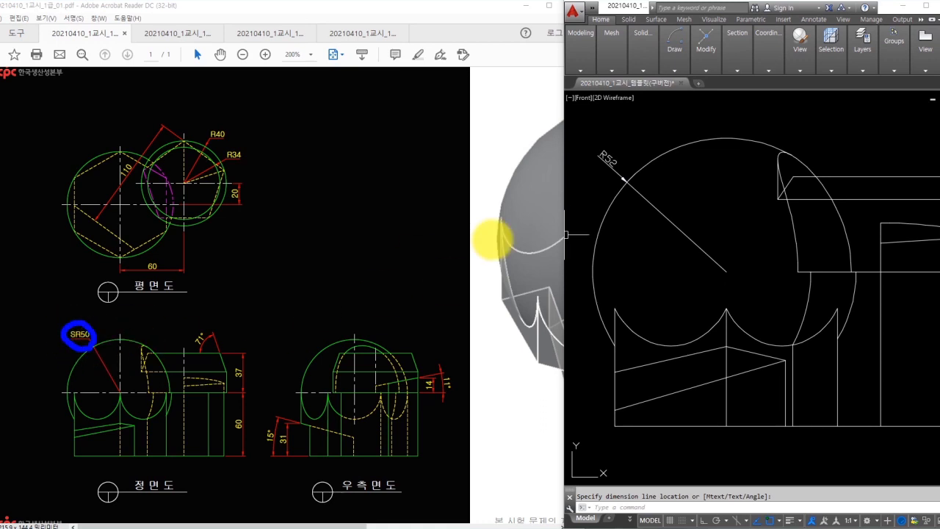
mouse_move(609, 174)
mouse_down()
mouse_move(615, 142)
mouse_move(598, 180)
mouse_up()
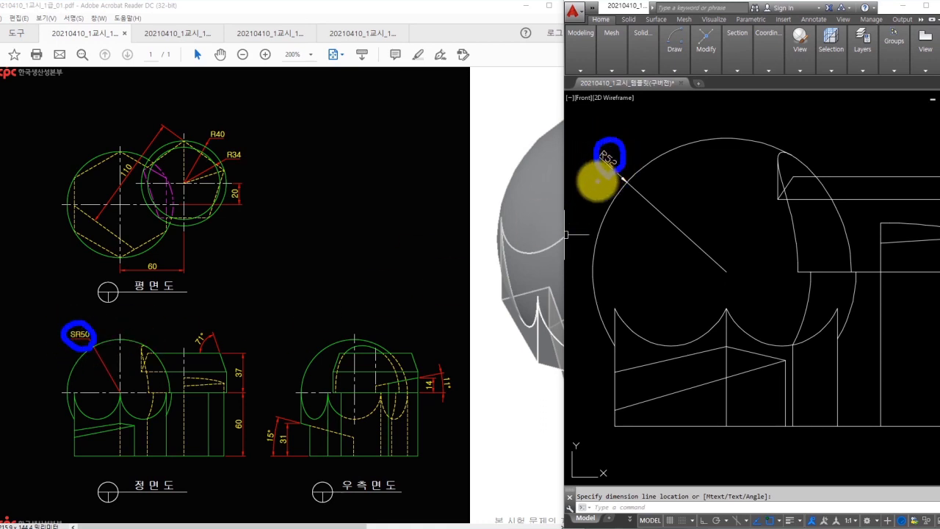
scroll(762, 340, up, 3)
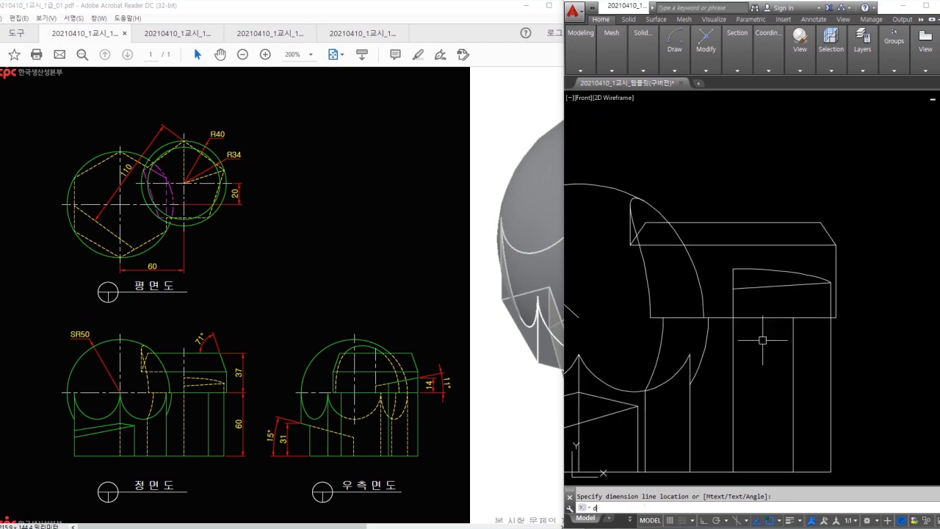
- Dimension the 56° angle between the block's top edge and the slanted edge
key(space)
click(829, 236)
click(835, 256)
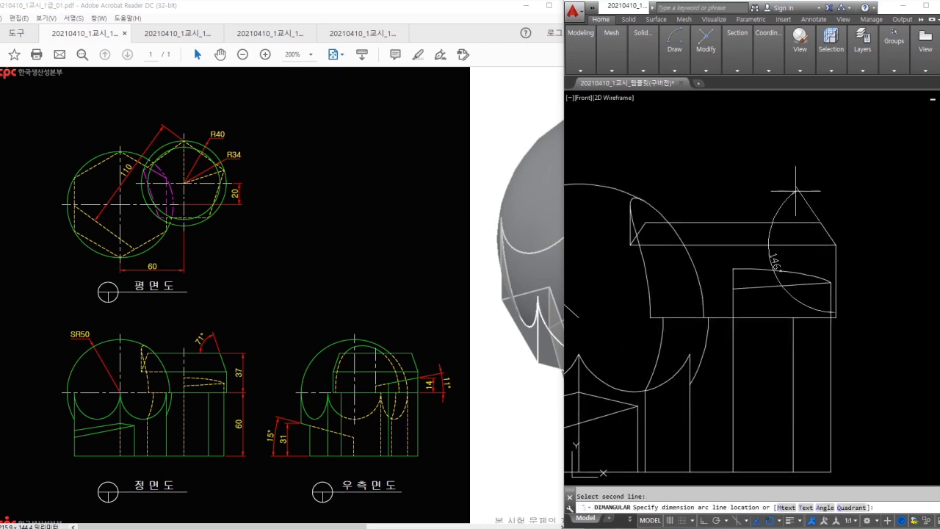
key(Escape)
key(space)
click(805, 223)
click(823, 227)
click(786, 190)
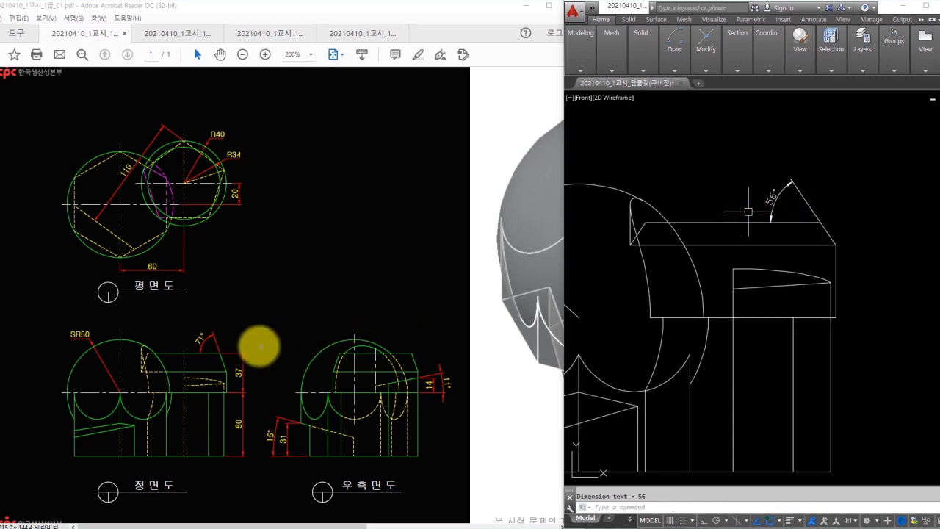
mouse_move(204, 354)
mouse_down()
mouse_move(189, 329)
mouse_move(208, 351)
mouse_up()
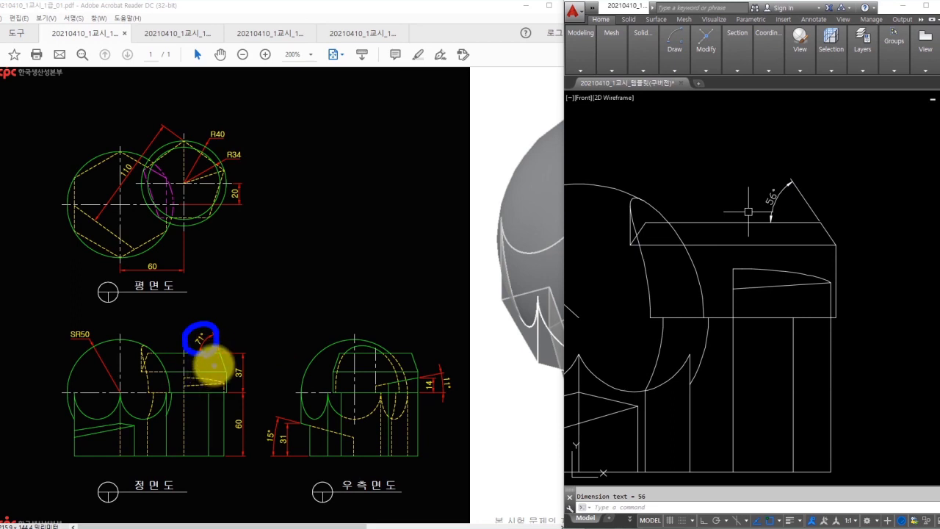
key(Escape)
- Measure the 37 and 60 heights on the right-hand block, cancelling both dimensions
middle_drag(909, 247, 880, 240)
text(d)
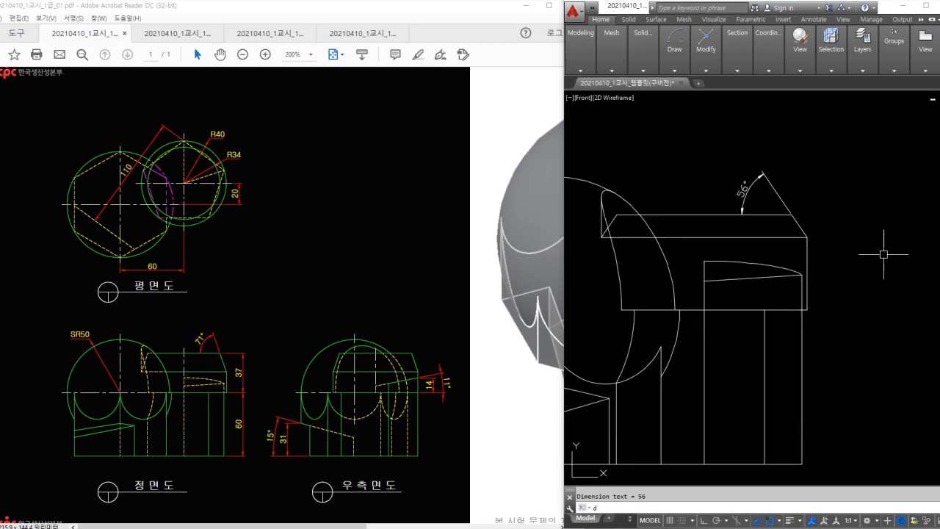
click(806, 309)
click(790, 215)
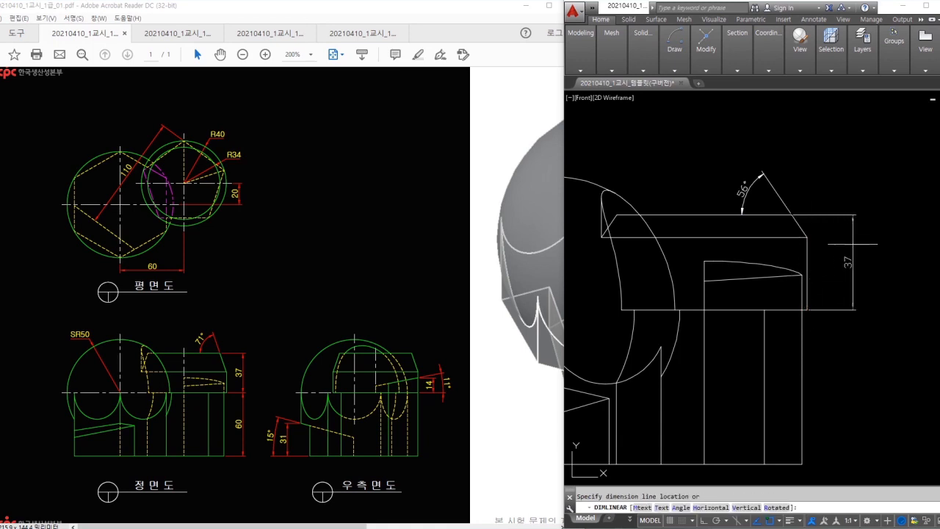
key(Escape)
key(Return)
click(807, 310)
click(801, 464)
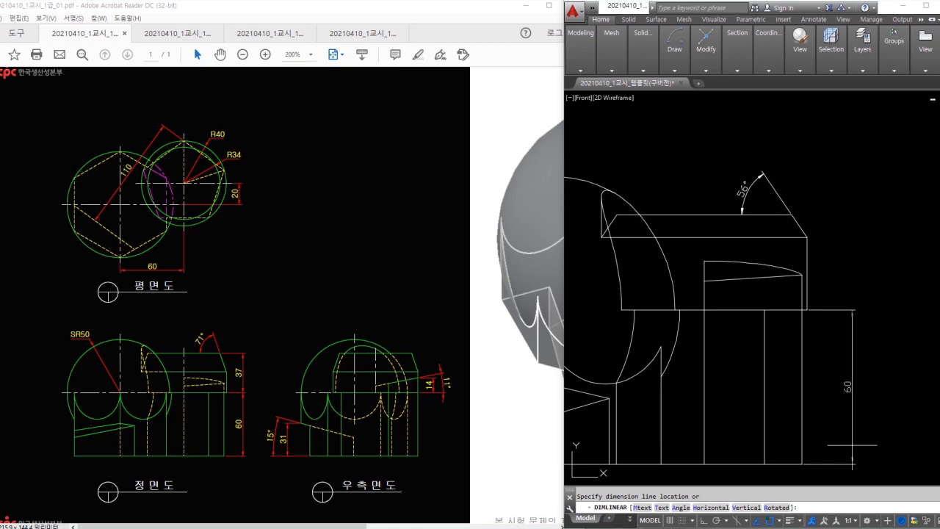
key(Escape)
scroll(851, 434, down, 3)
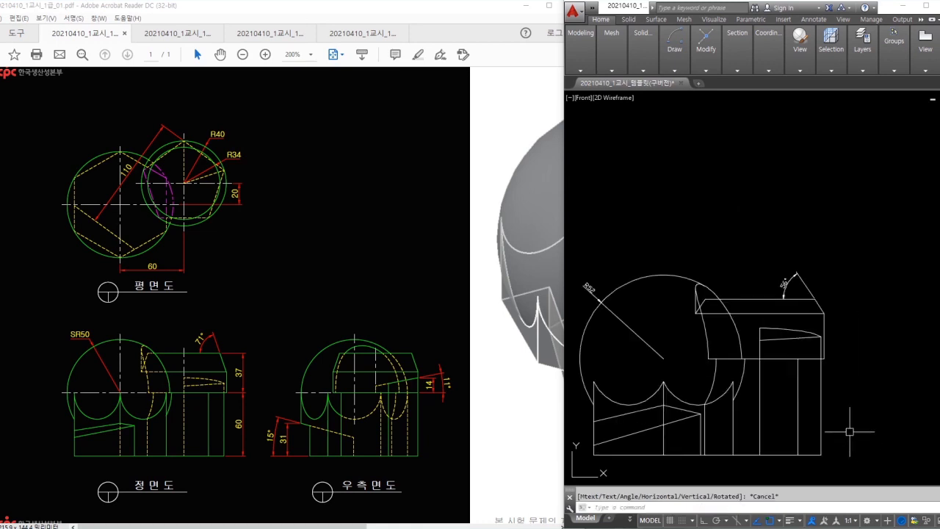
drag(626, 261, 637, 243)
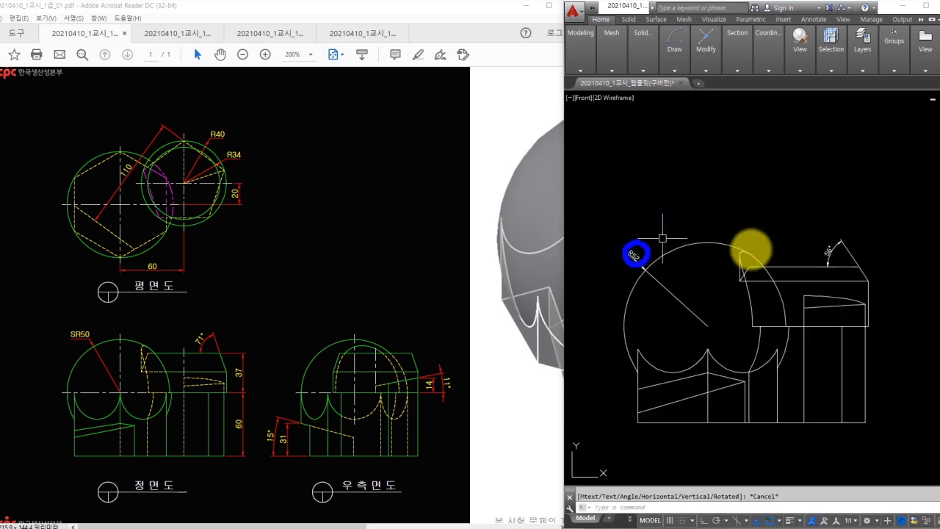
drag(827, 243, 830, 242)
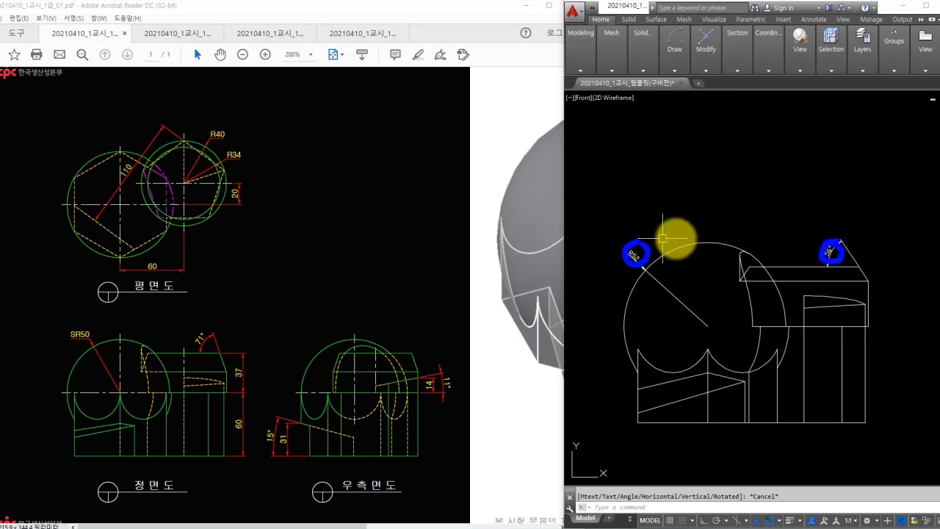
key(Escape)
- Erase the flattened front view and orbit the 3D model back to isometric
click(868, 214)
key(Escape)
click(896, 224)
click(644, 381)
text(e)
key(space)
mouse_move(650, 352)
middle_down()
mouse_move(678, 331)
mouse_move(823, 356)
middle_up()
scroll(822, 356, down, 2)
shift+middle_drag(735, 308, 691, 363)
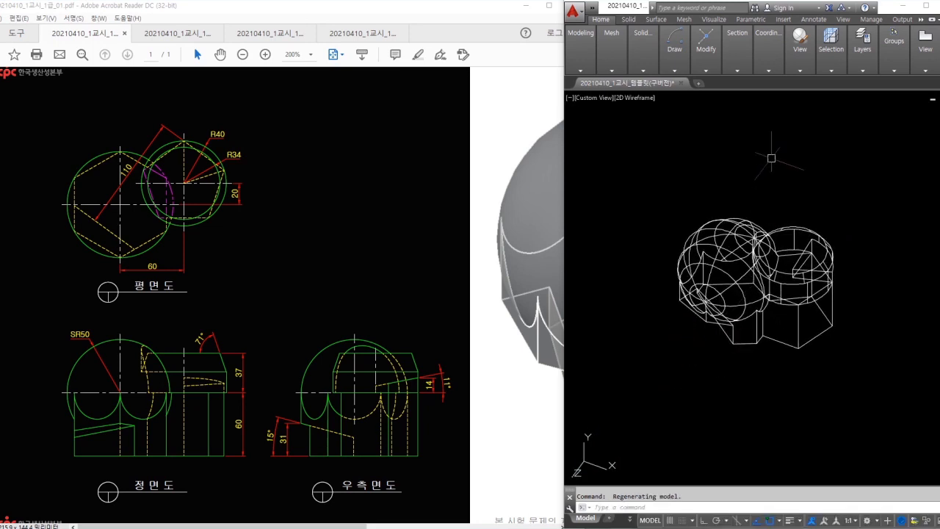
- Shade the model in Conceptual style and expand the Solid Editing face tools list
scroll(761, 188, up, 2)
click(806, 56)
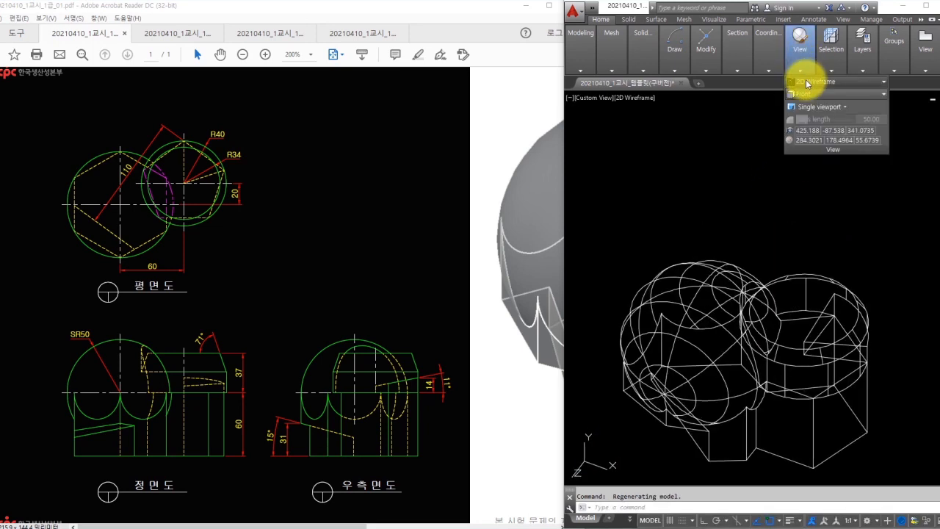
click(806, 80)
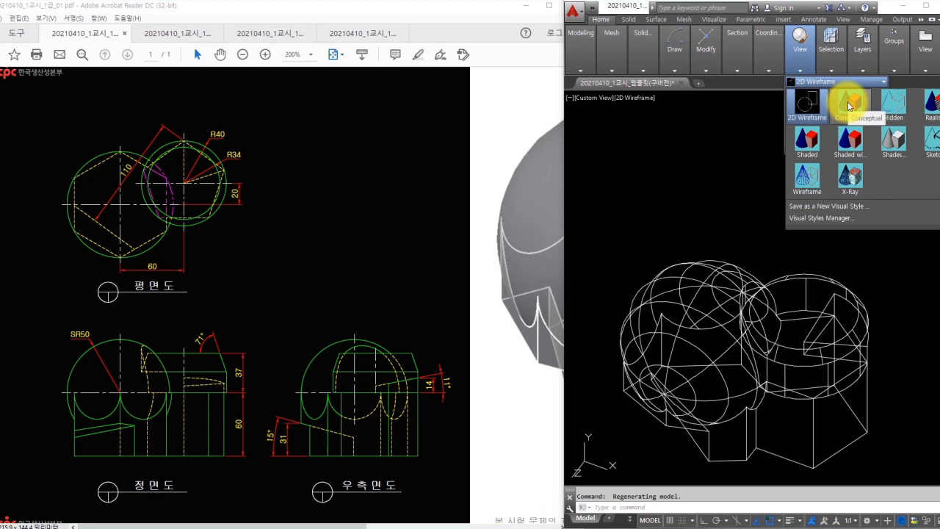
click(848, 105)
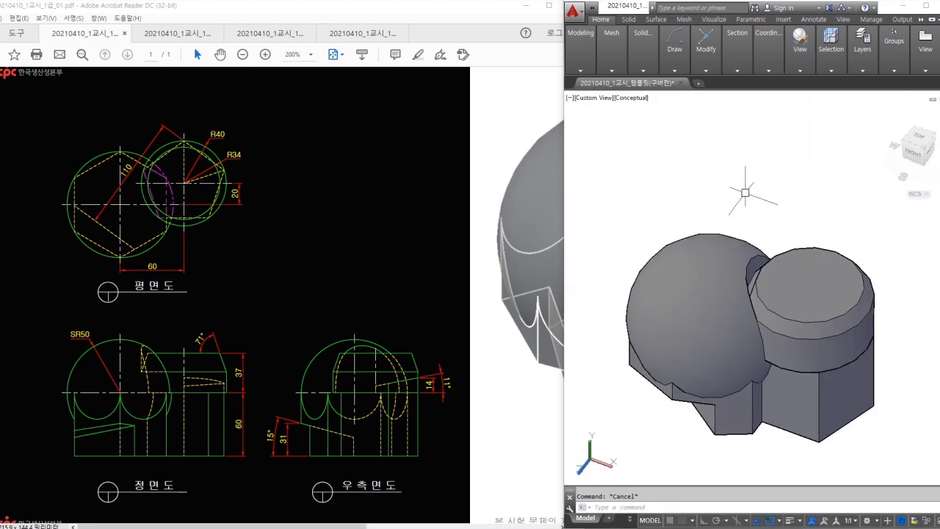
click(643, 44)
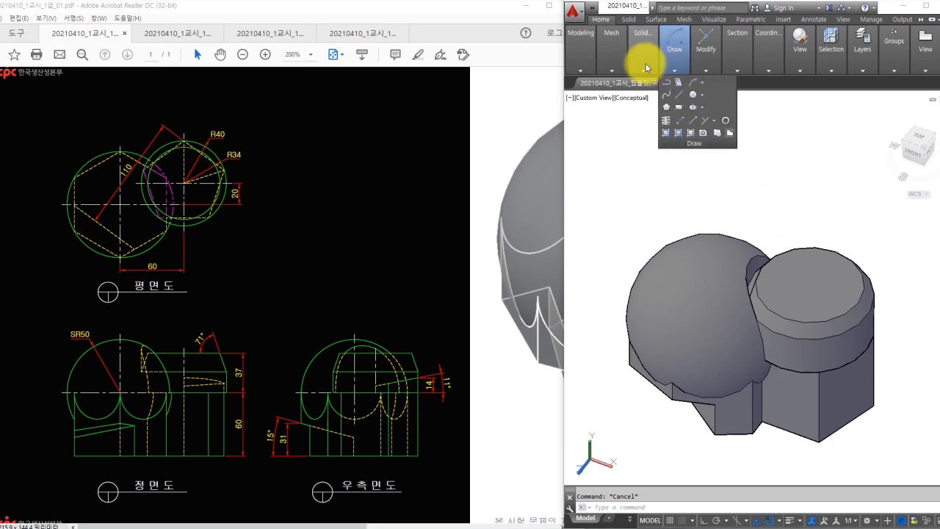
click(711, 95)
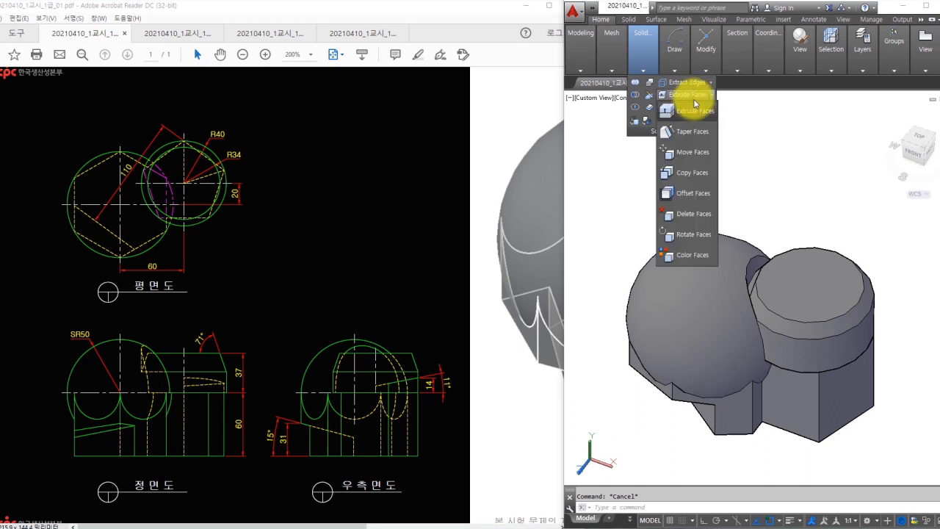
- Offset the spherical face by -2, orbit to inspect it, then exit face editing
click(691, 194)
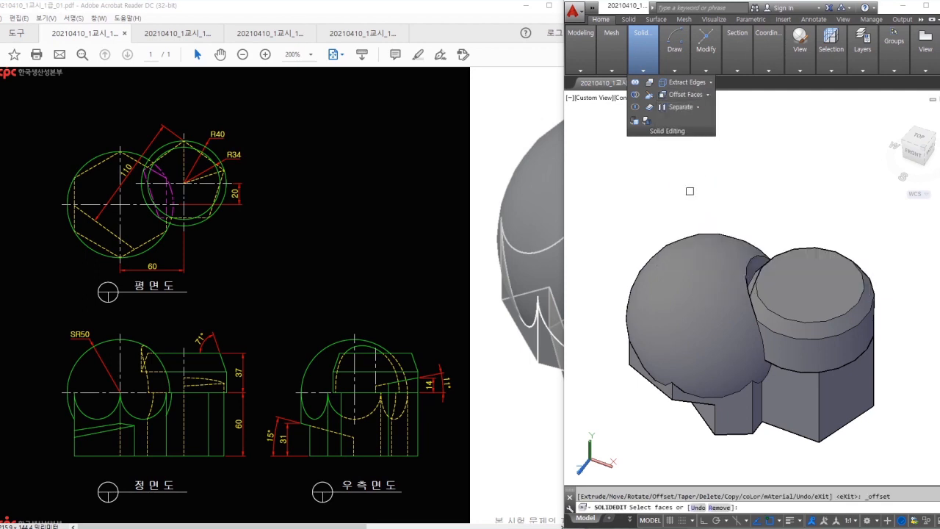
click(667, 267)
key(Return)
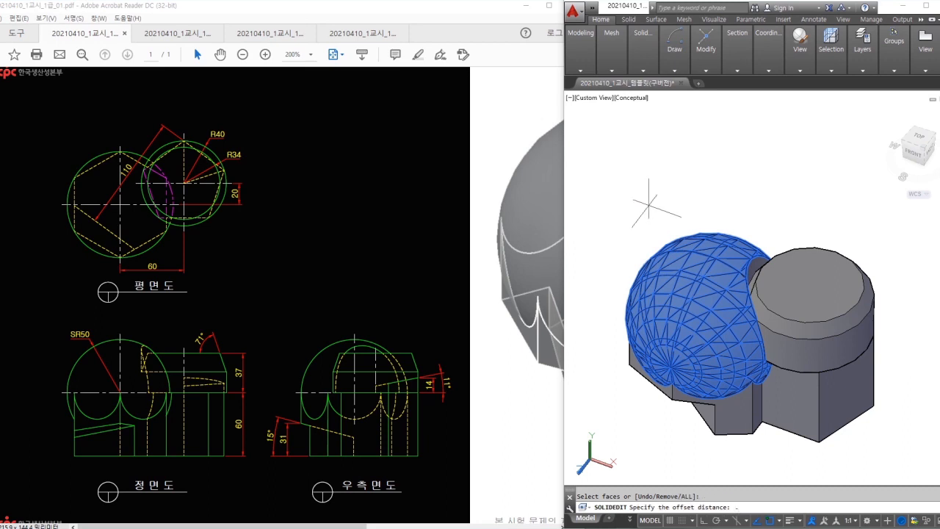
text(-2)
key(Return)
shift+middle_drag(726, 330, 849, 315)
scroll(814, 276, up, 4)
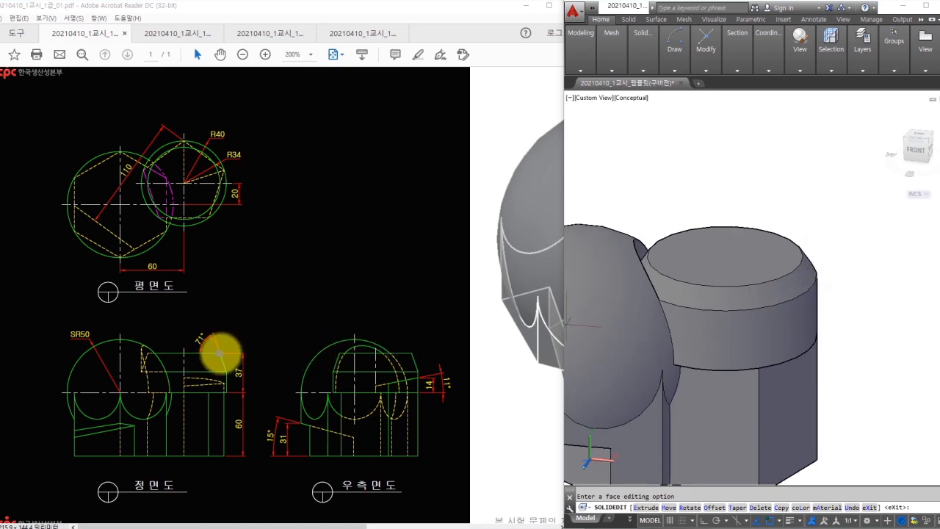
mouse_move(219, 353)
mouse_down()
mouse_move(226, 375)
mouse_move(234, 368)
mouse_up()
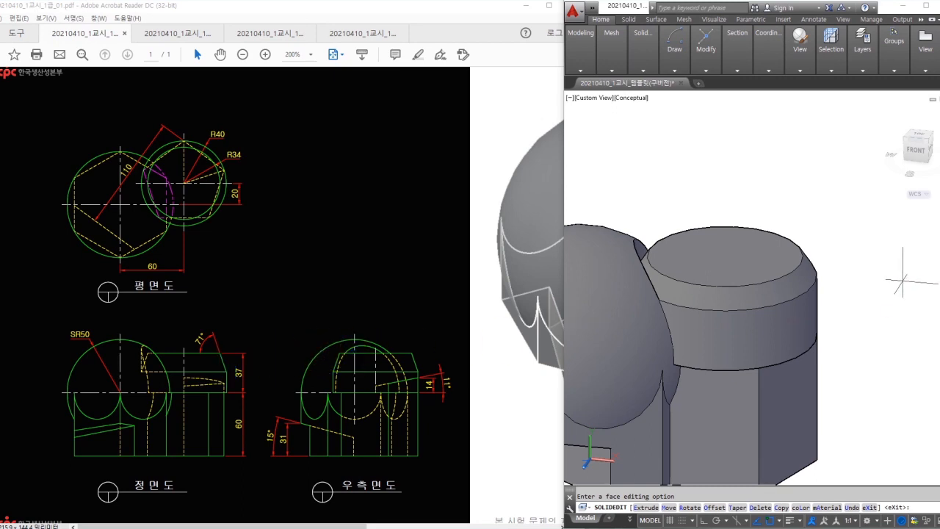
key(Escape)
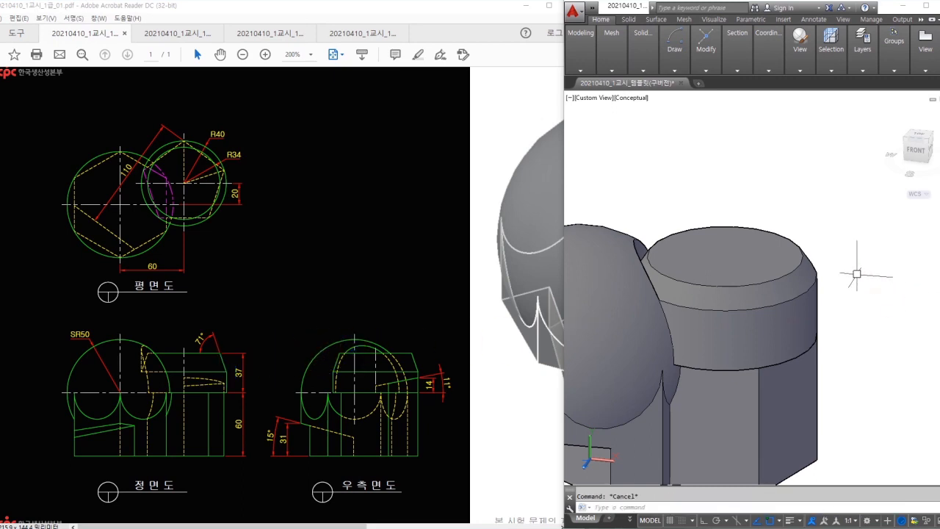
scroll(858, 275, down, 3)
- Set the Front view and insert a FLATSHOT projection at default scale
click(803, 66)
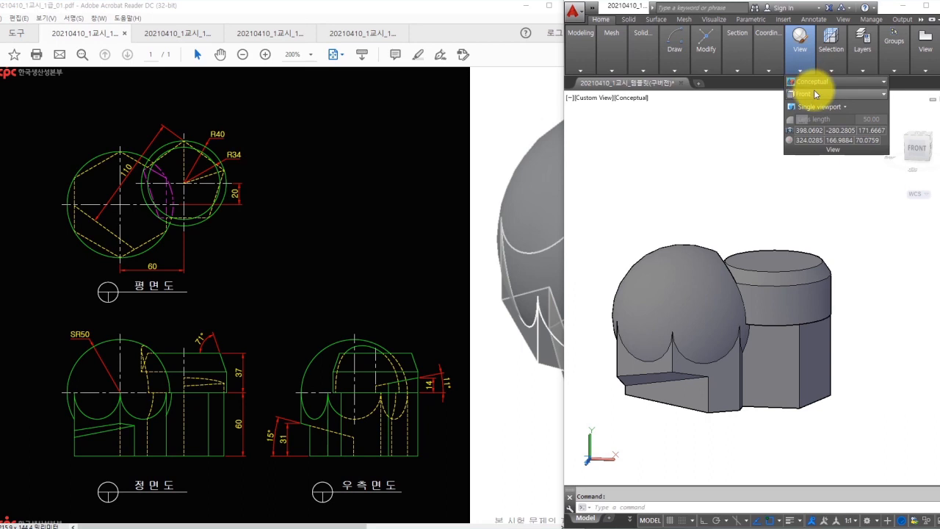
click(814, 94)
click(805, 146)
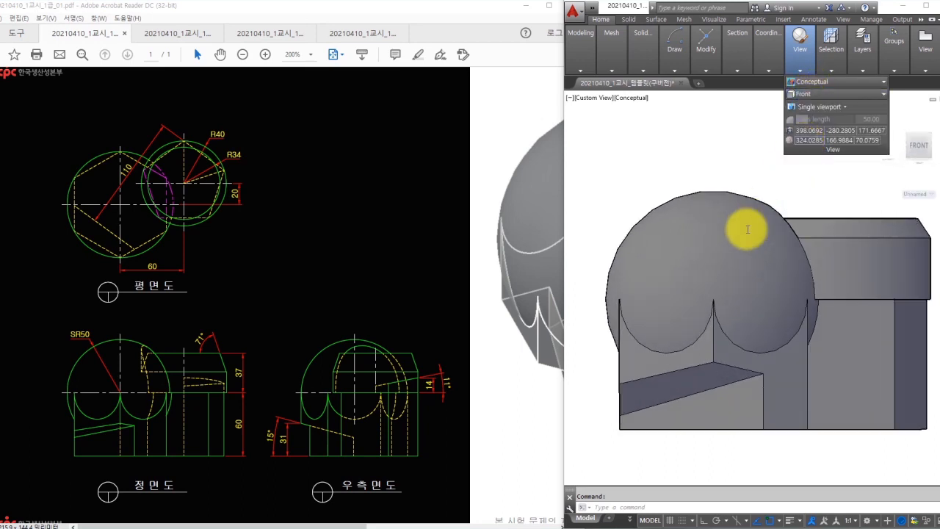
text(flat)
key(Return)
click(726, 392)
click(698, 410)
key(Return)
key(Return)
key(Return)
middle_drag(732, 408, 624, 368)
scroll(910, 328, up, 4)
- Dimension the 56° angle between the top edge and the slanted edge
text(da)
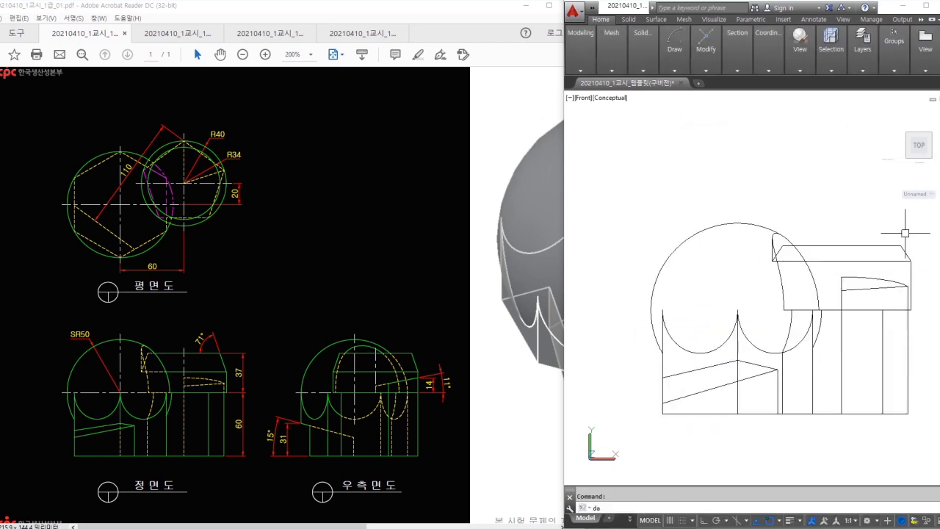
text(an)
key(Return)
click(893, 246)
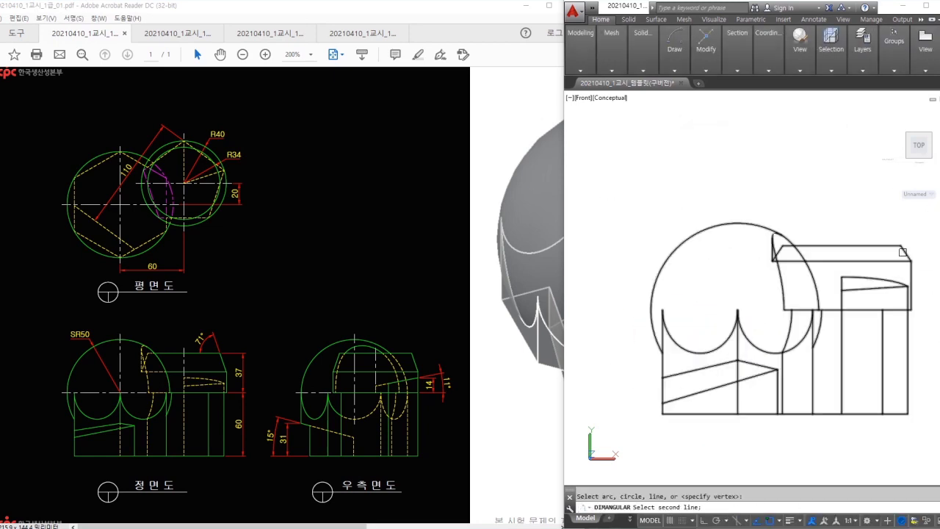
click(905, 254)
scroll(886, 239, up, 4)
click(868, 236)
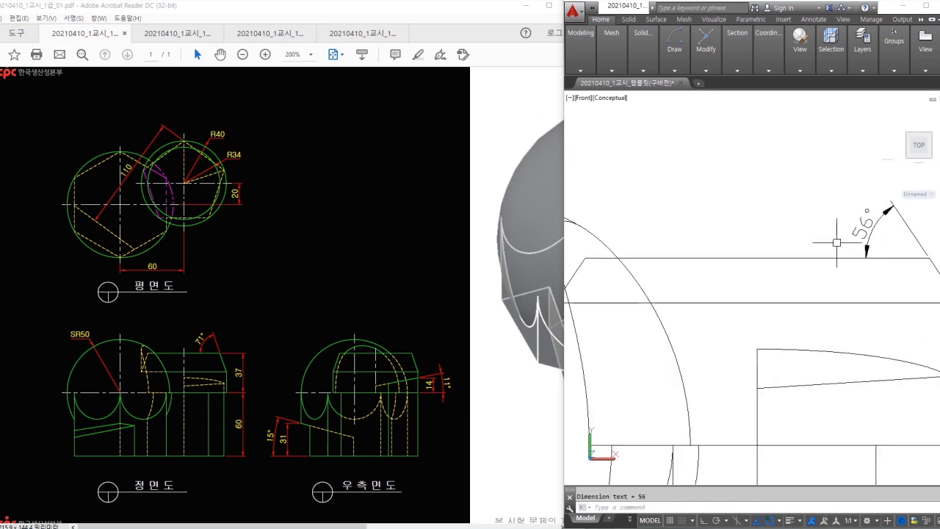
scroll(836, 242, down, 4)
- Attempt a radius dimension on the large circle, then abandon it and start erasing
text(dra)
key(Return)
click(679, 246)
scroll(659, 247, up, 2)
scroll(762, 247, down, 2)
middle_drag(762, 249, 666, 246)
text(e)
key(Return)
click(642, 275)
key(Return)
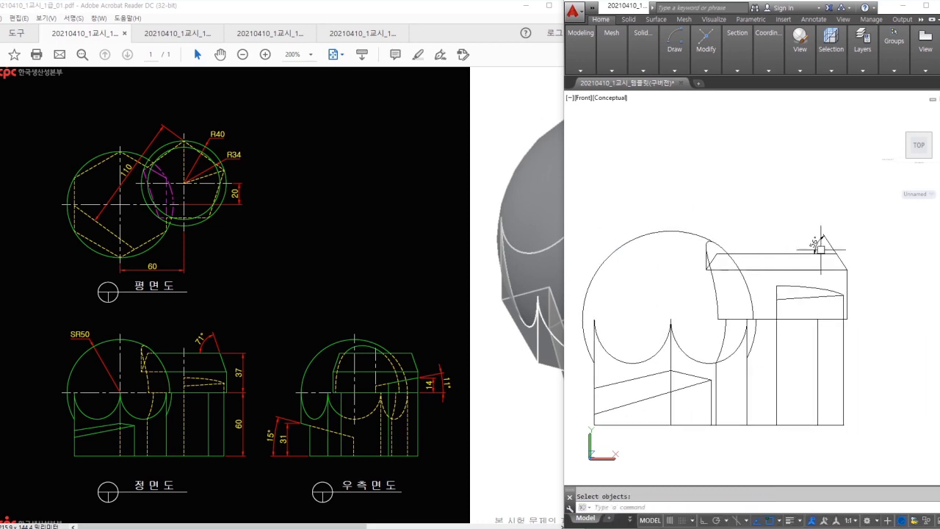
scroll(849, 256, up, 2)
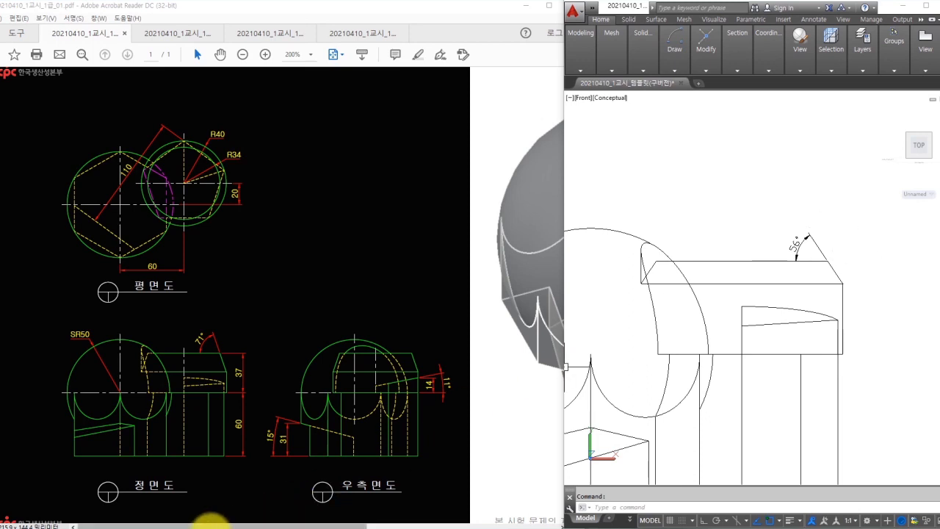
- Compute 71 − 56 = 15 in the calculator
click(212, 523)
text(-56)
key(Return)
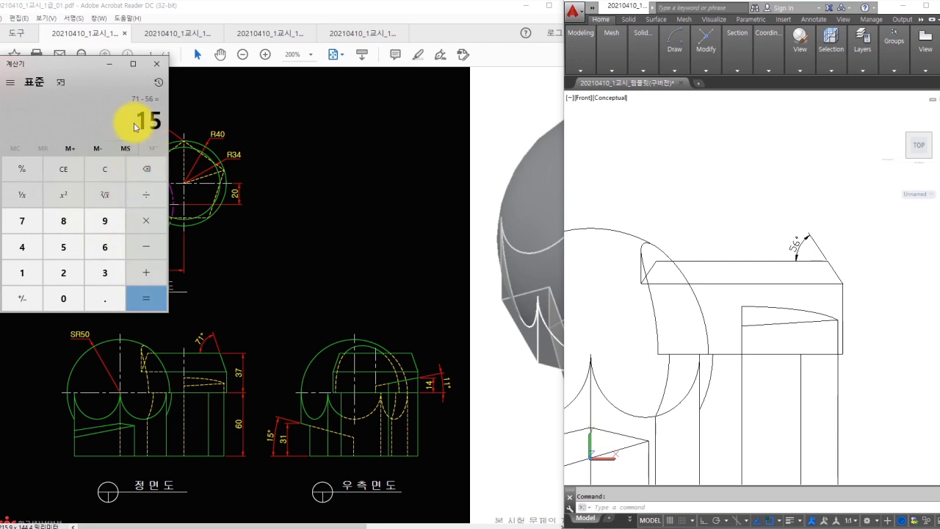
click(140, 121)
click(157, 64)
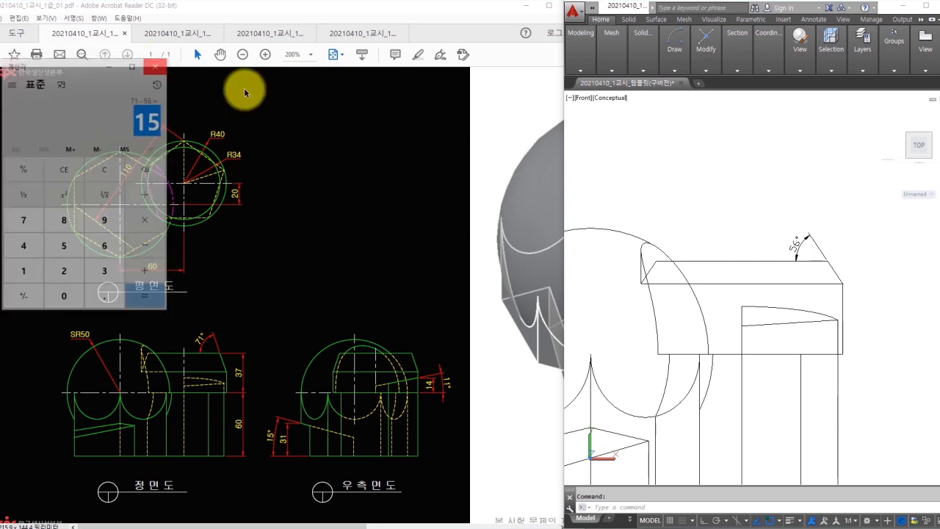
- Cancel the selection and orbit the model to look down on its top
scroll(852, 279, down, 3)
click(916, 279)
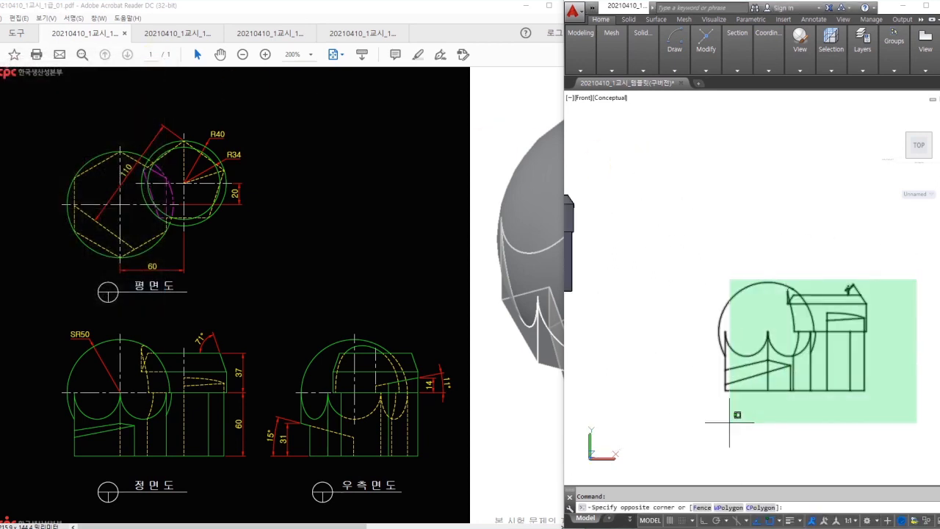
scroll(770, 389, up, 2)
key(Escape)
scroll(711, 243, up, 5)
shift+middle_drag(710, 242, 701, 290)
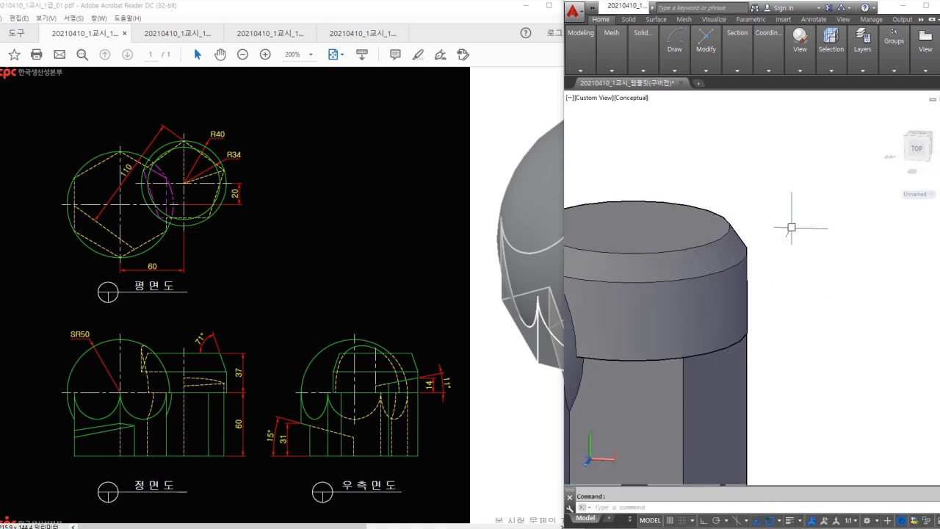
mouse_move(644, 67)
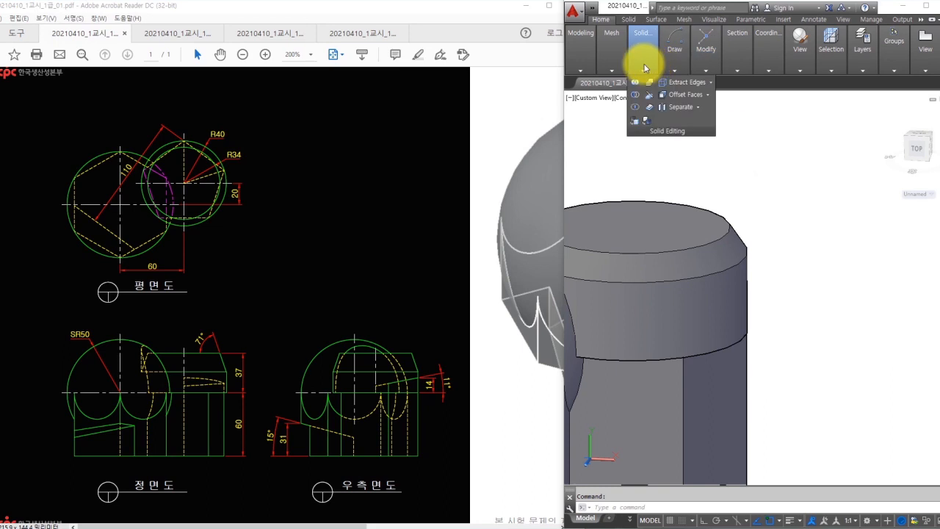
- Taper the cylinder's top band face 15° along a vertical axis with Ortho on
click(708, 96)
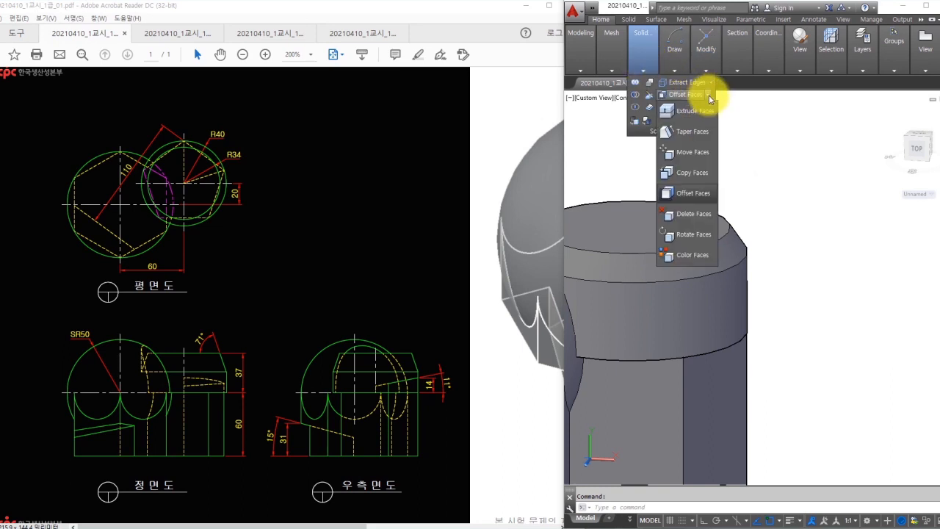
click(702, 133)
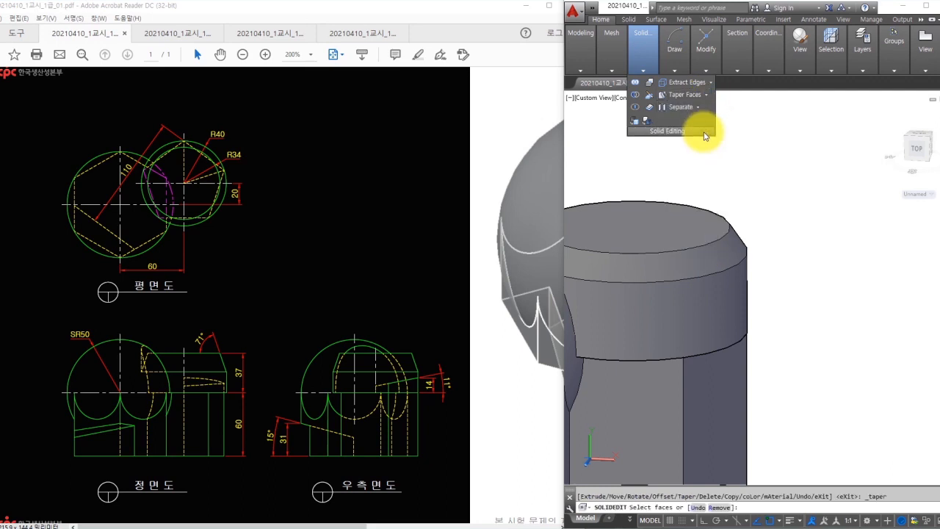
click(736, 247)
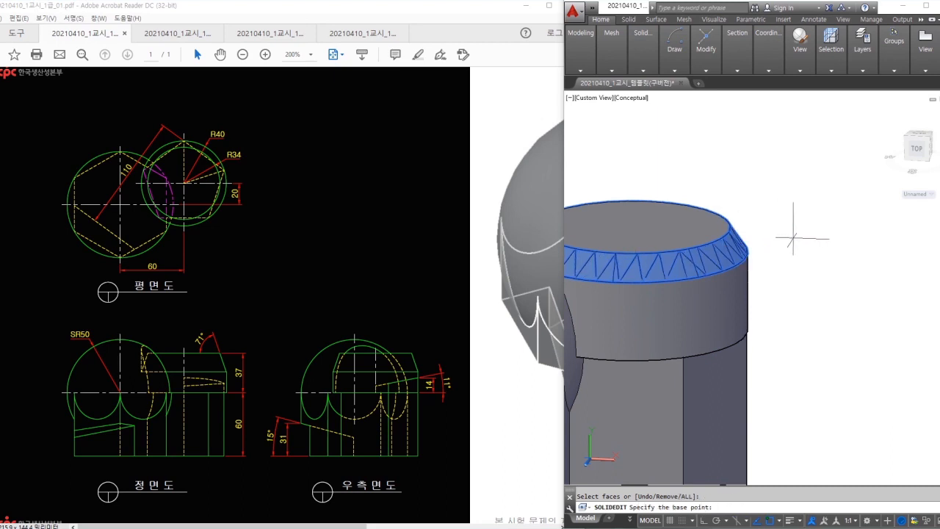
click(732, 235)
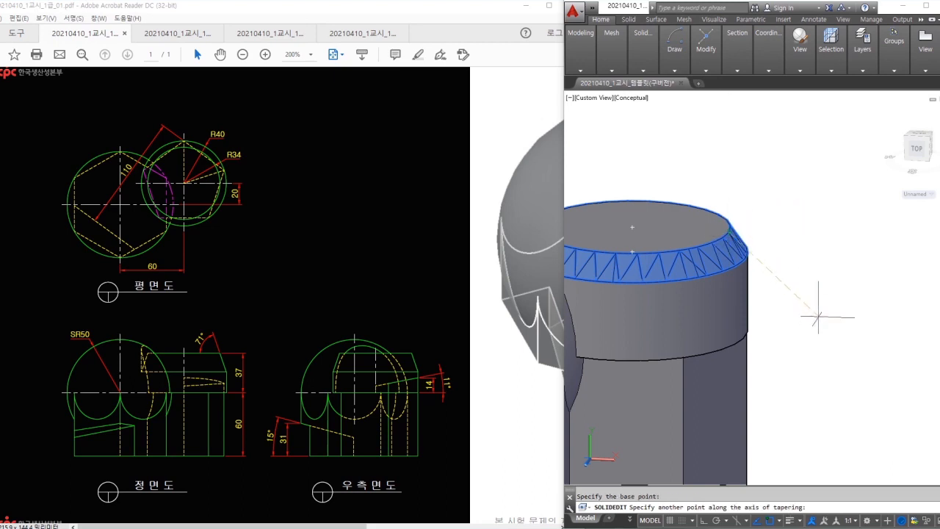
key(F8)
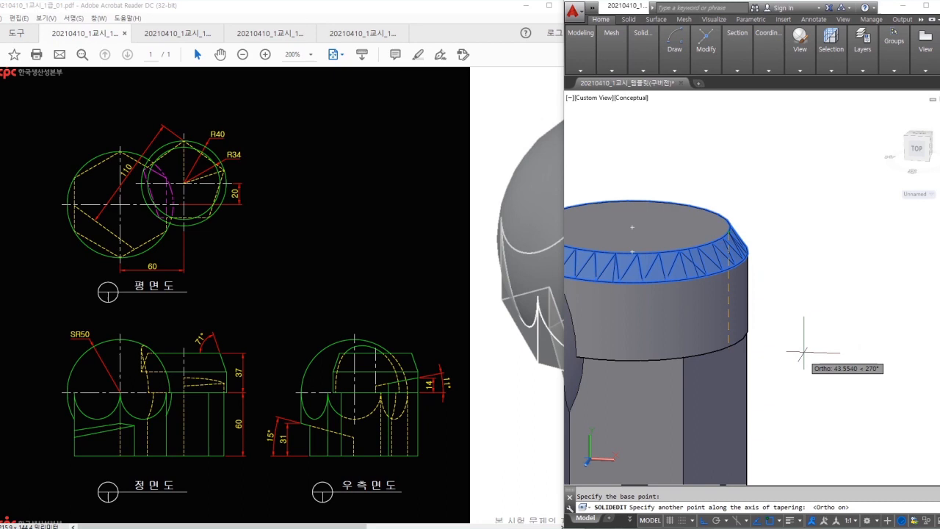
click(782, 387)
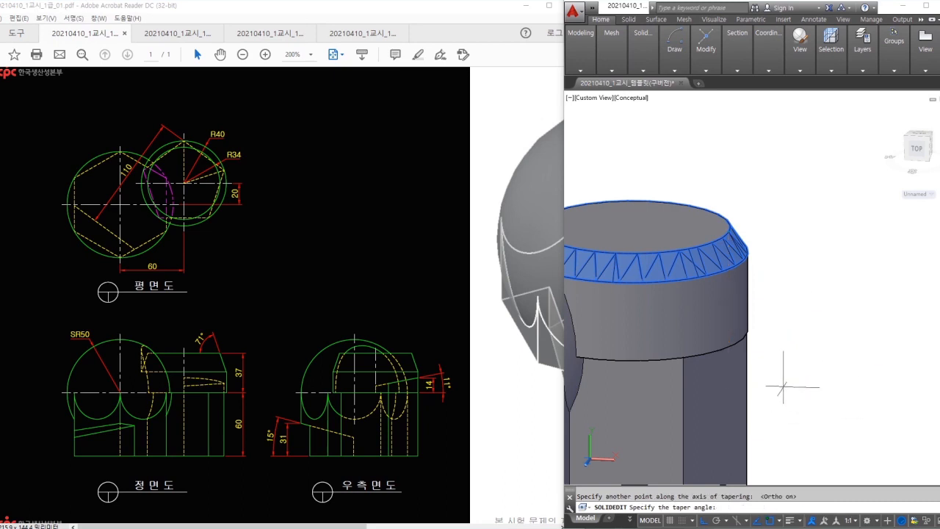
text(15)
key(Return)
shift+middle_drag(794, 318, 798, 309)
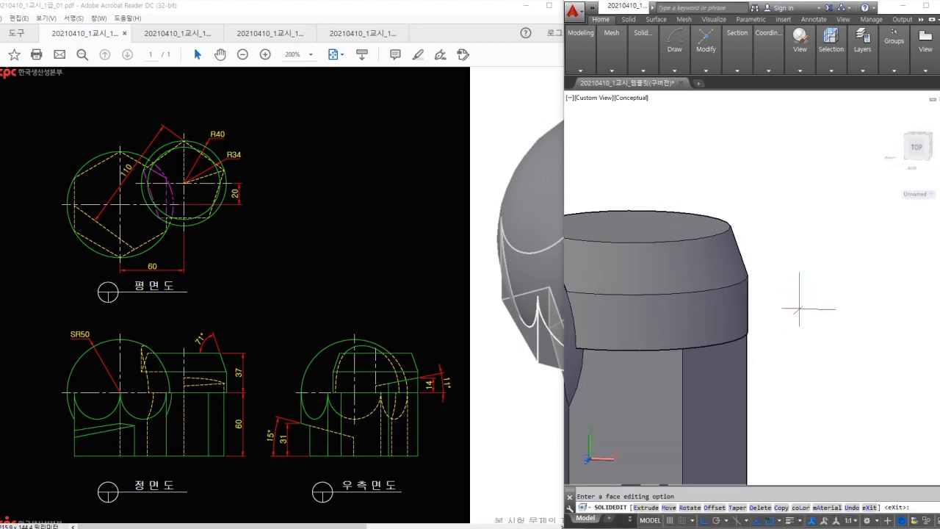
scroll(786, 297, down, 5)
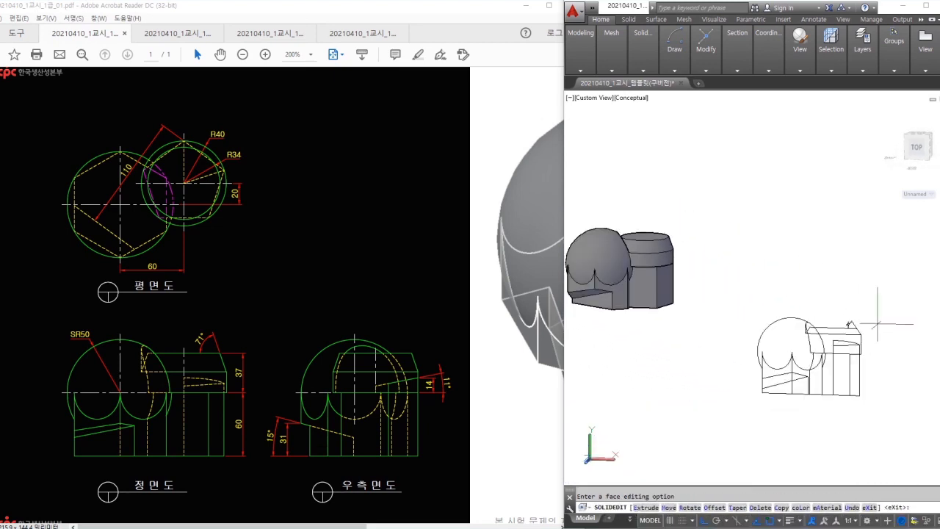
- Exit face editing and erase the old flat front drawing
key(Escape)
click(889, 408)
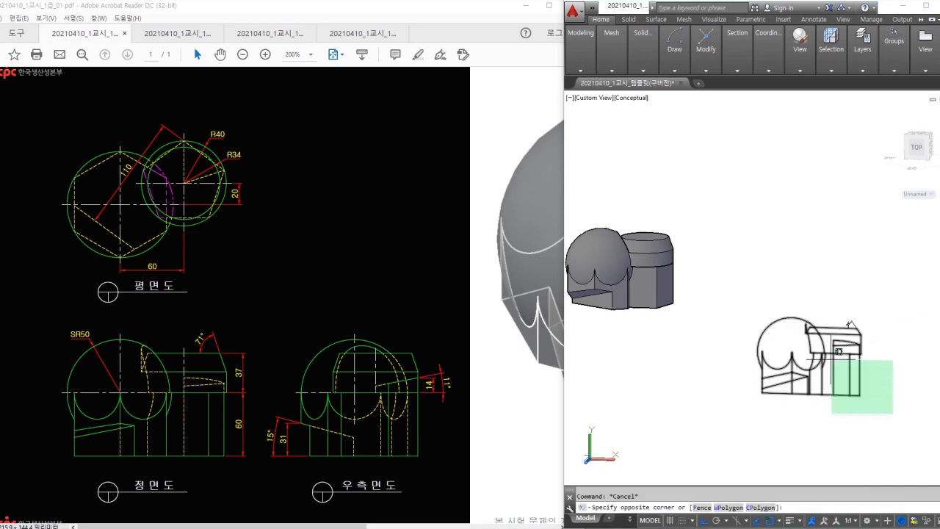
click(738, 279)
text(e)
key(Return)
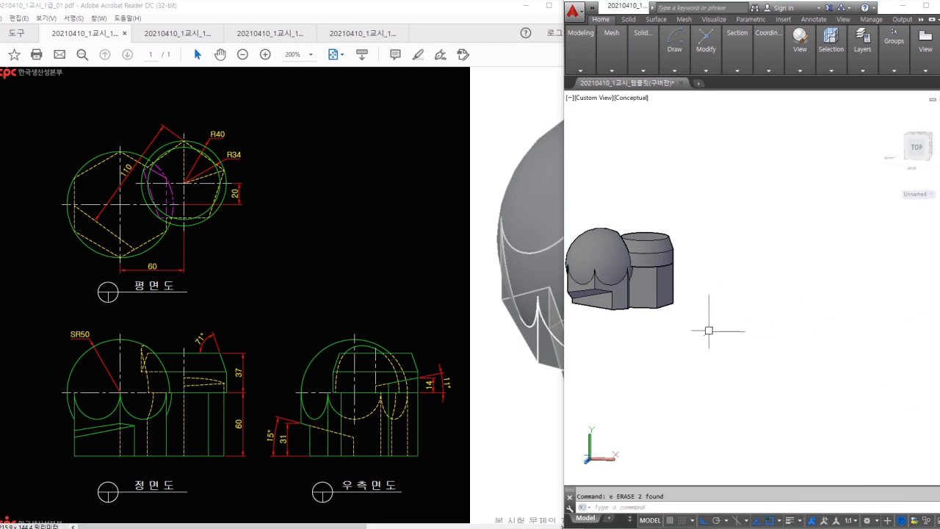
- Centre the solid and switch to the Front preset view
middle_drag(708, 330, 789, 345)
click(802, 64)
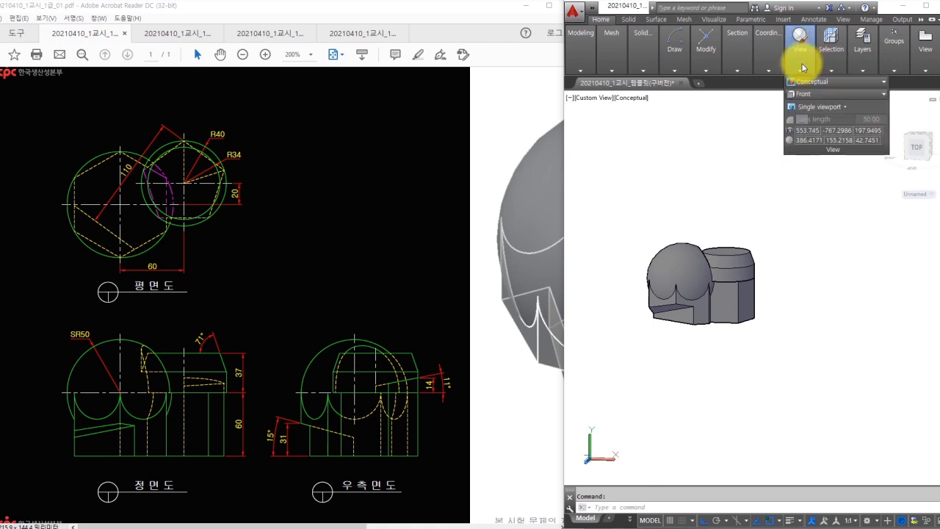
click(806, 94)
click(802, 146)
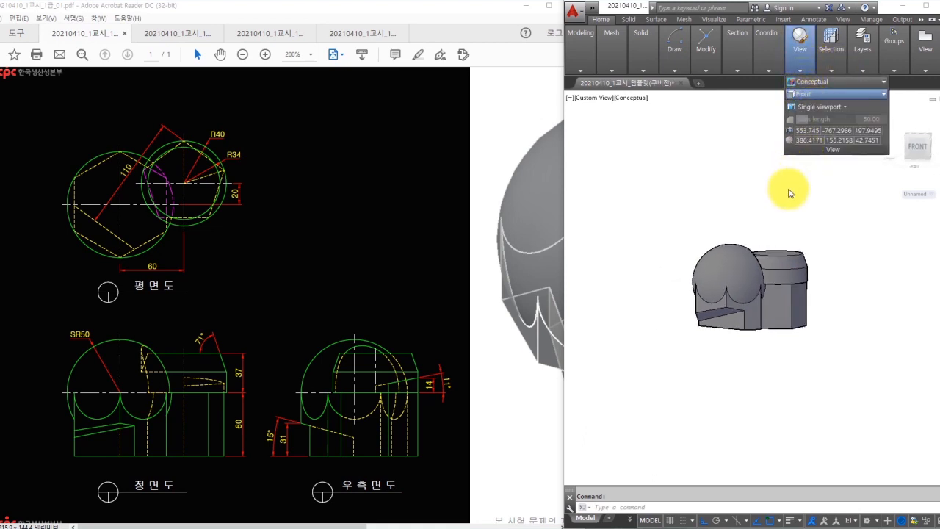
- Create a new Flatshot of the front view and place it at default scale and rotation
text(l)
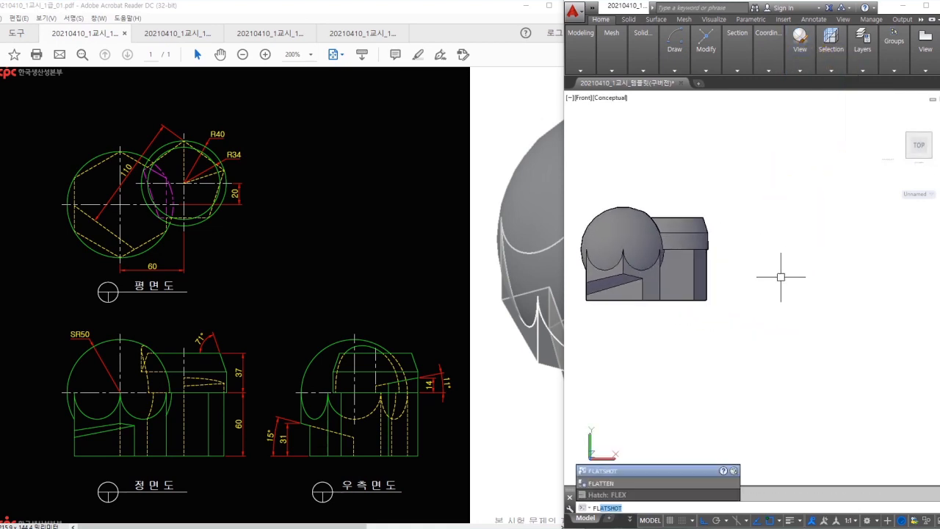
key(Return)
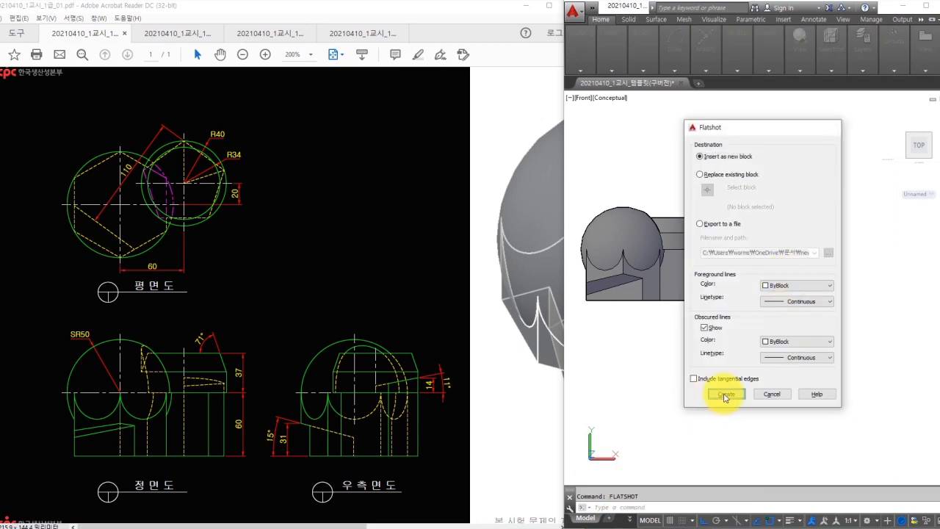
click(725, 393)
click(667, 382)
key(Return)
key(Return)
key(Return)
middle_drag(812, 381, 751, 372)
- Add a 71° angular dimension between the top and slanted edges
scroll(883, 269, up, 3)
text(da)
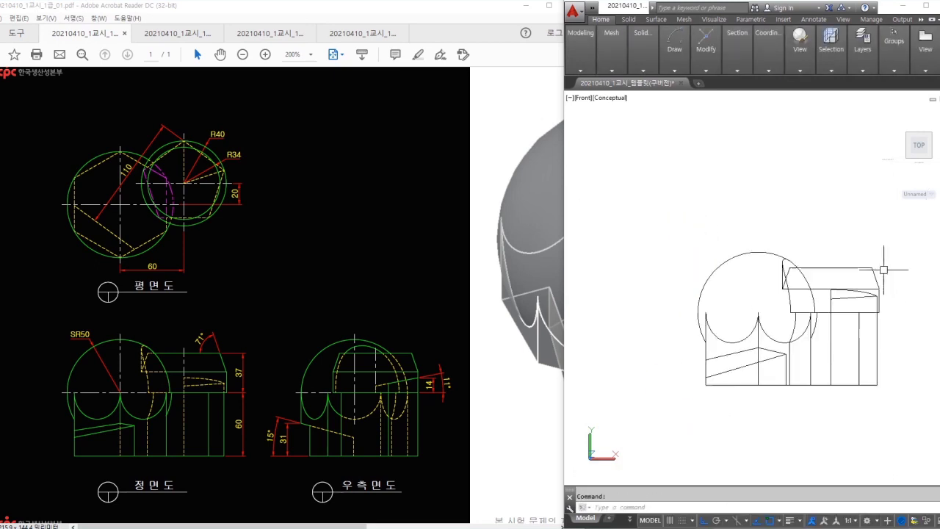
text(nb)
key(Escape)
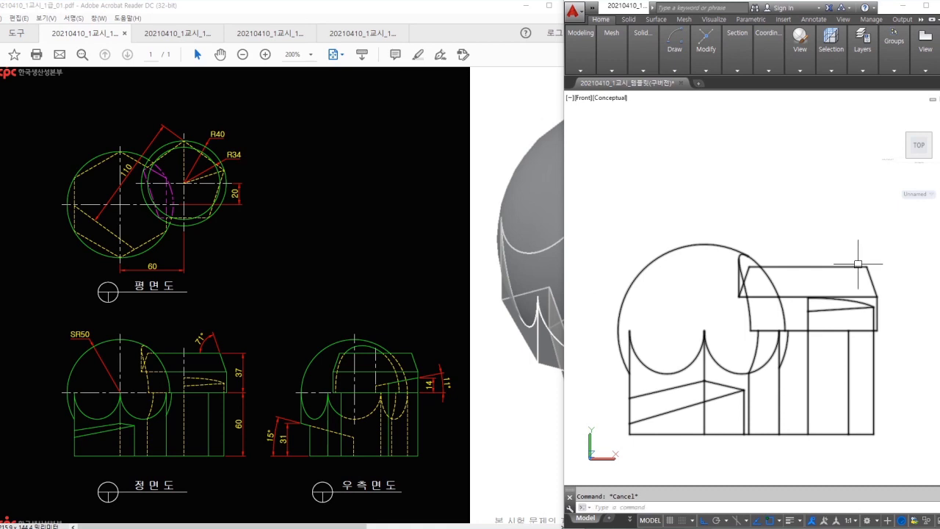
text(dan)
key(Return)
click(856, 266)
click(870, 276)
scroll(851, 256, up, 4)
click(842, 253)
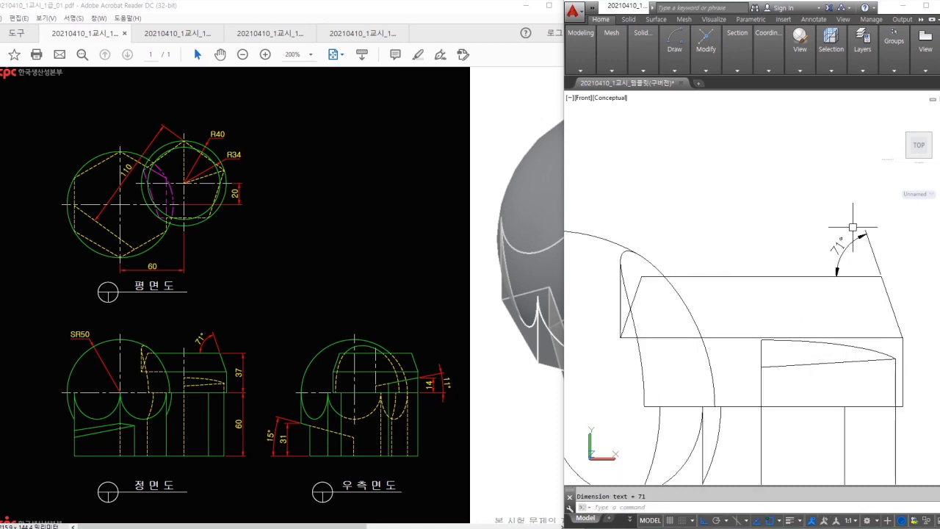
- Add the 37 and 60 linear height dimensions on the right side
middle_drag(925, 284, 860, 246)
text(d)
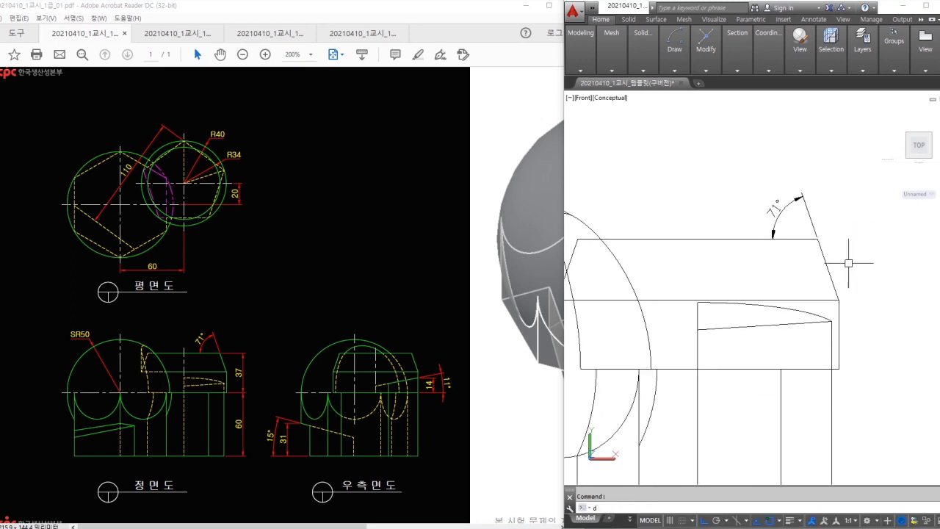
text(li)
key(Return)
click(819, 240)
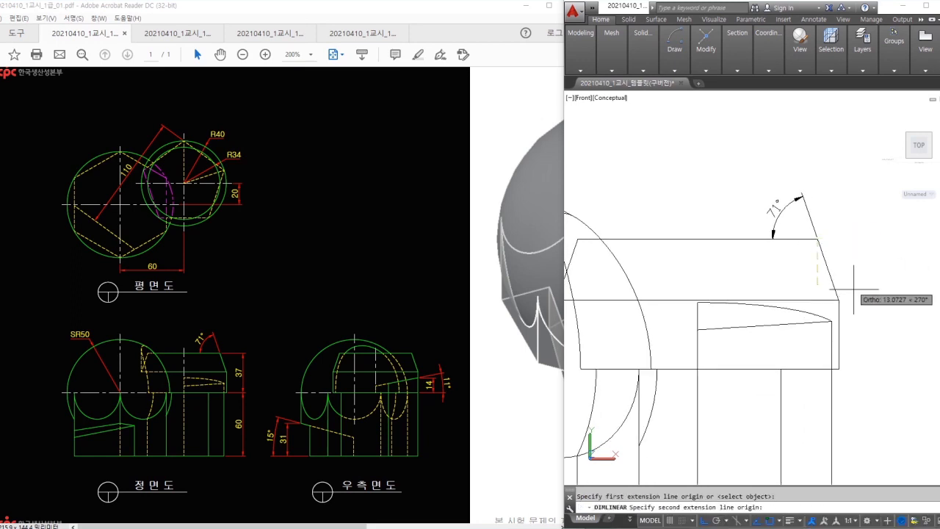
click(839, 367)
click(887, 339)
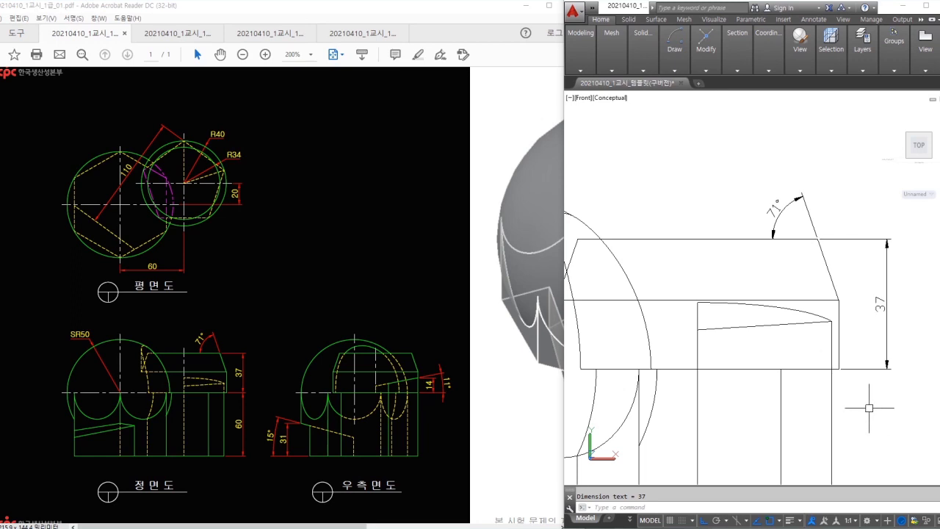
middle_drag(878, 416, 864, 360)
key(Return)
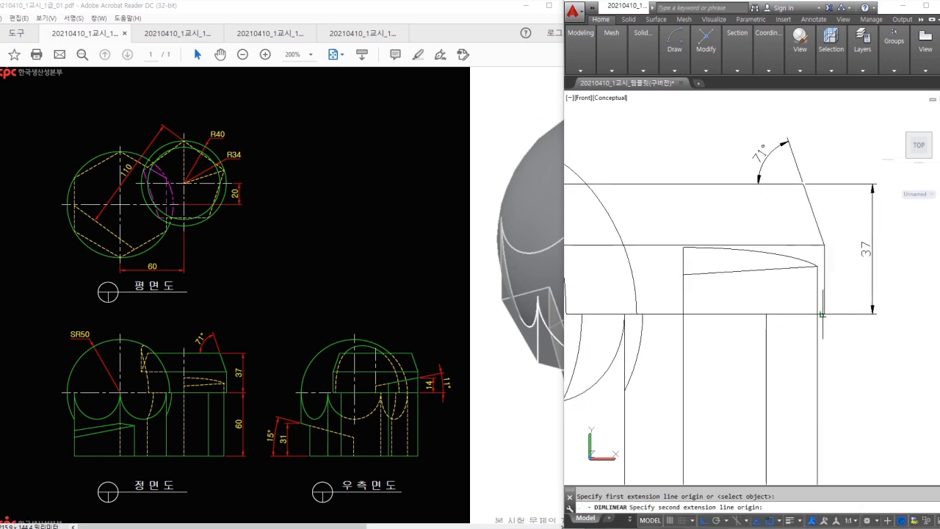
click(823, 315)
middle_drag(839, 394, 836, 289)
click(814, 420)
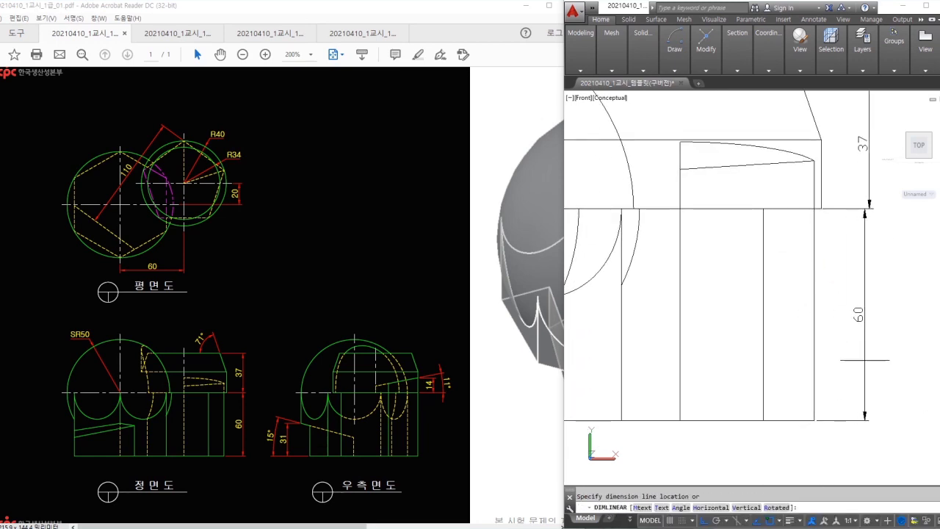
click(865, 359)
- Dimension the large circle as R50 and start a selection window around the view
scroll(777, 279, down, 2)
key(Return)
click(626, 205)
scroll(638, 202, down, 2)
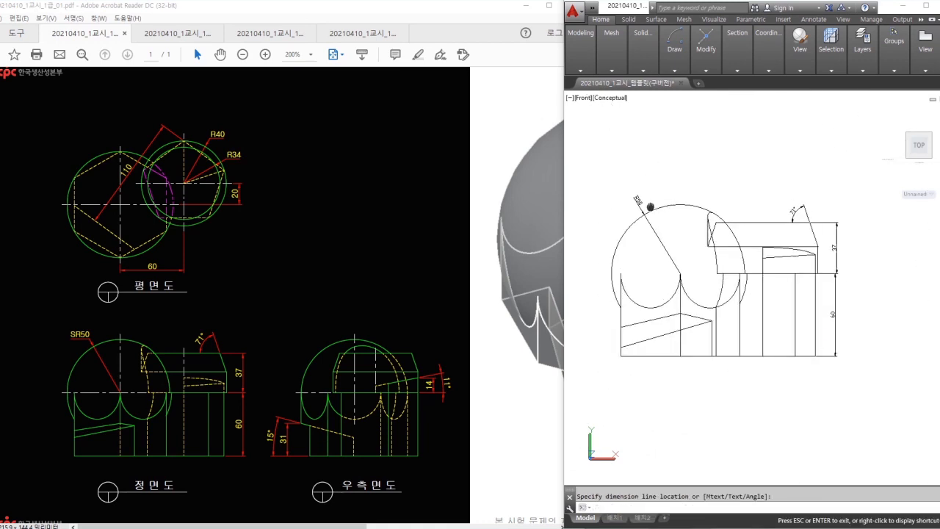
click(683, 221)
click(878, 221)
- Erase the flat front view together with all its dimensions
click(656, 394)
text(e)
key(Return)
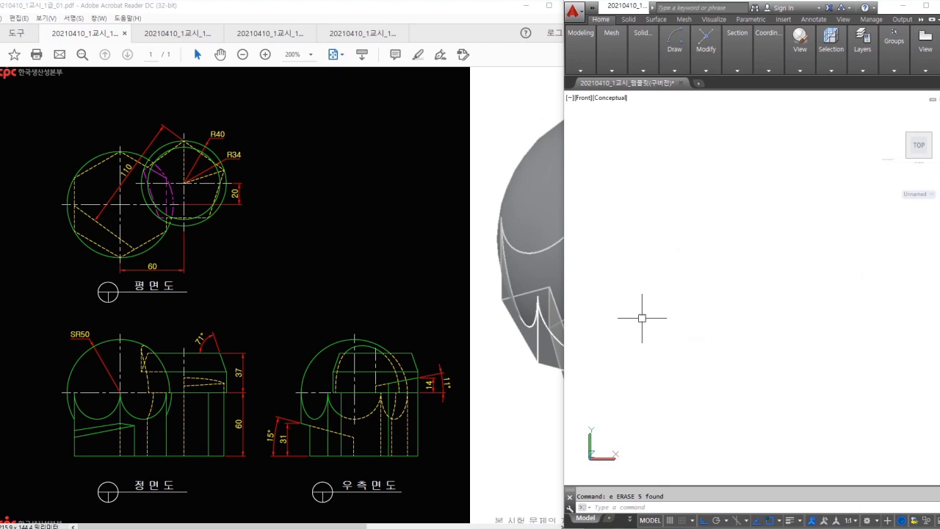
- Orbit the model, then set it to the Right preset view
scroll(694, 262, down, 4)
mouse_move(647, 243)
middle_down()
mouse_move(742, 279)
mouse_move(632, 294)
mouse_move(771, 271)
middle_up()
mouse_move(431, 451)
mouse_down()
mouse_move(286, 377)
mouse_move(438, 396)
mouse_up()
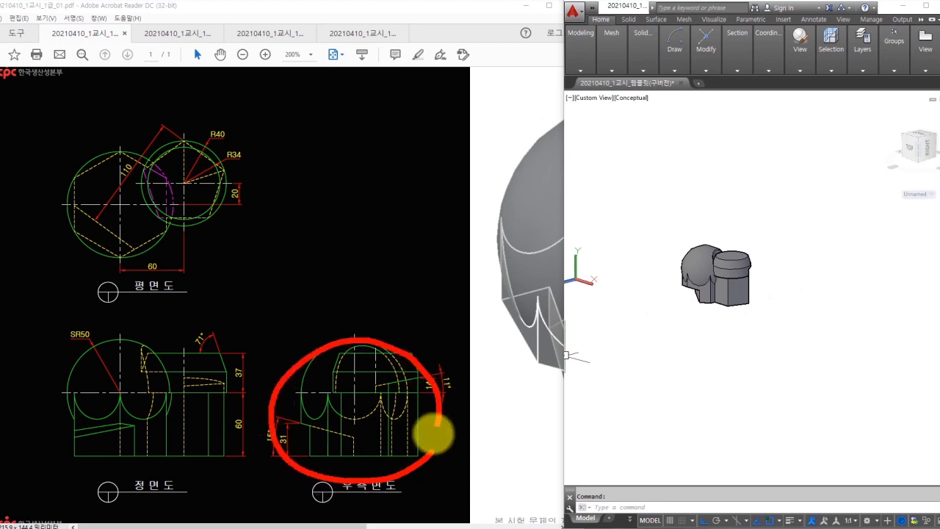
key(Escape)
scroll(710, 241, up, 2)
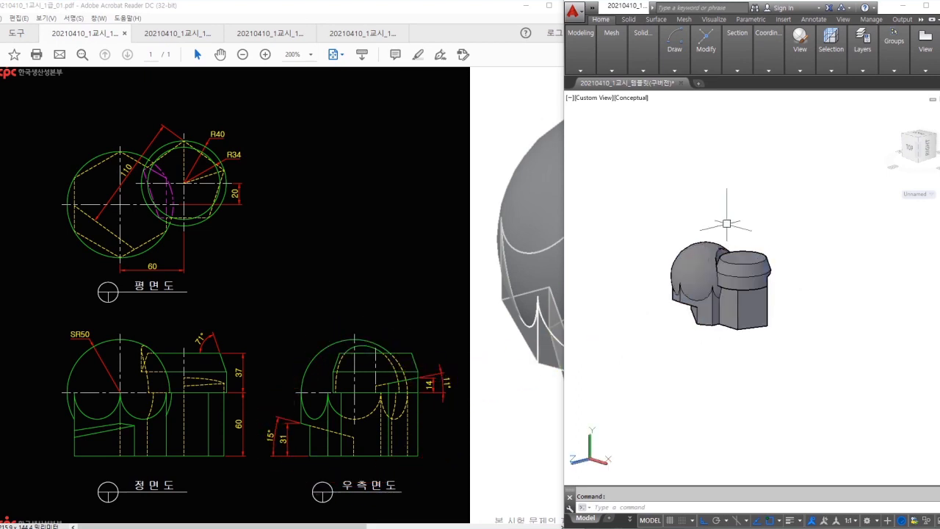
click(805, 68)
click(804, 94)
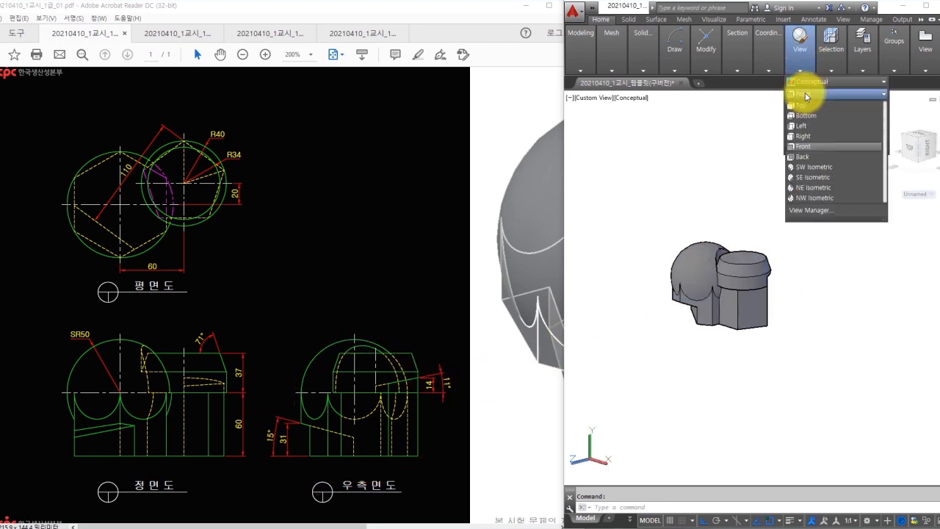
click(805, 137)
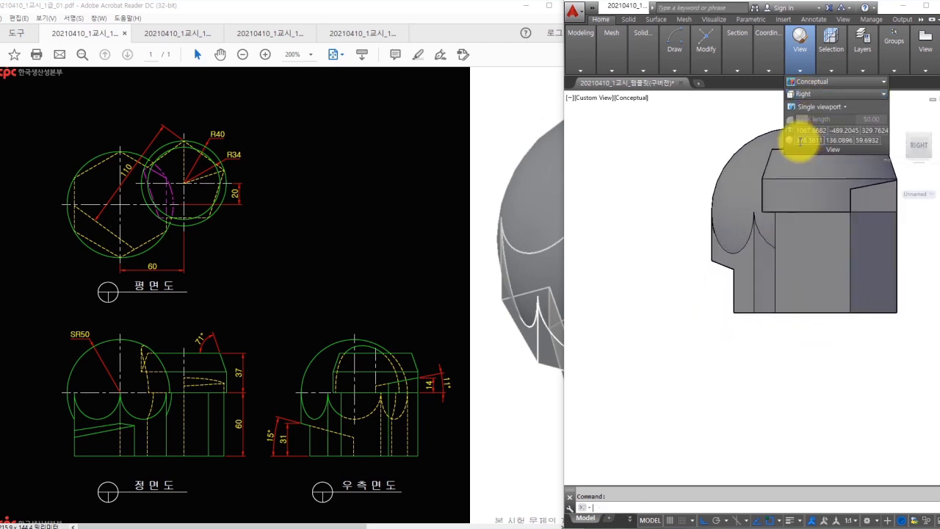
scroll(703, 291, down, 3)
key(Escape)
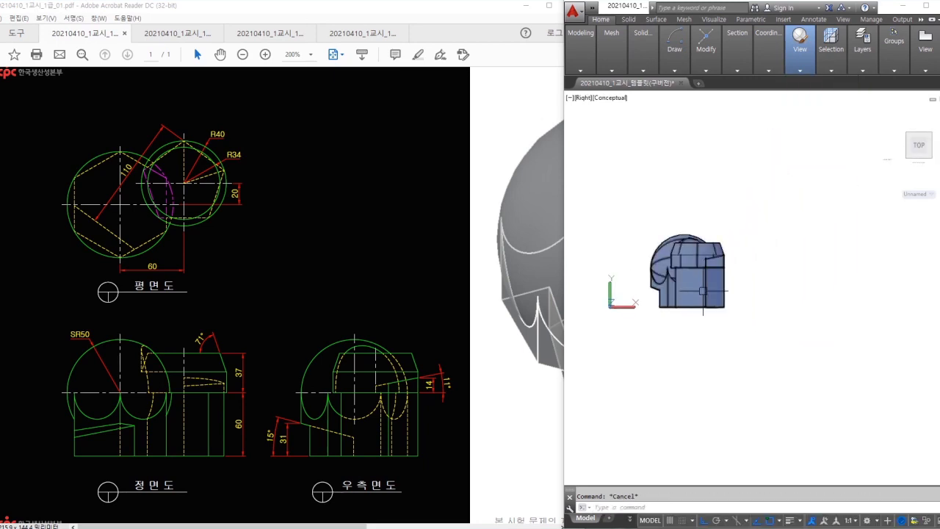
- Run FLATSHOT and create the flat right-side view with default settings
text(flatshot)
key(Return)
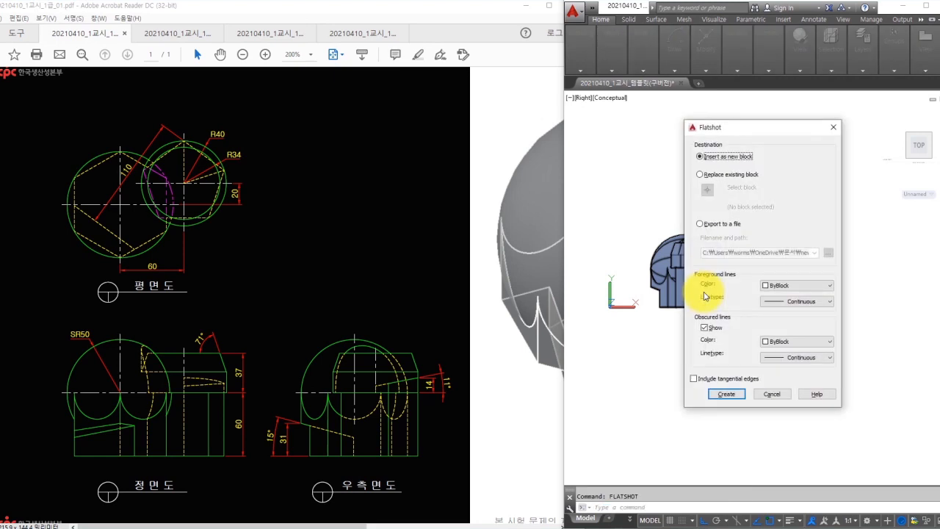
click(737, 398)
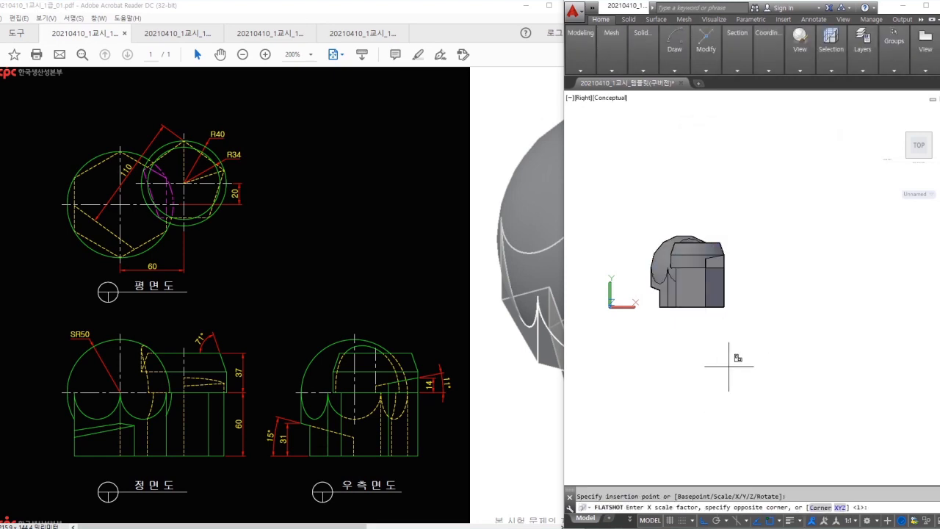
- Place the flat right-side view at default scale and rotation
key(Return)
key(Return)
key(Return)
key(Escape)
scroll(831, 342, up, 6)
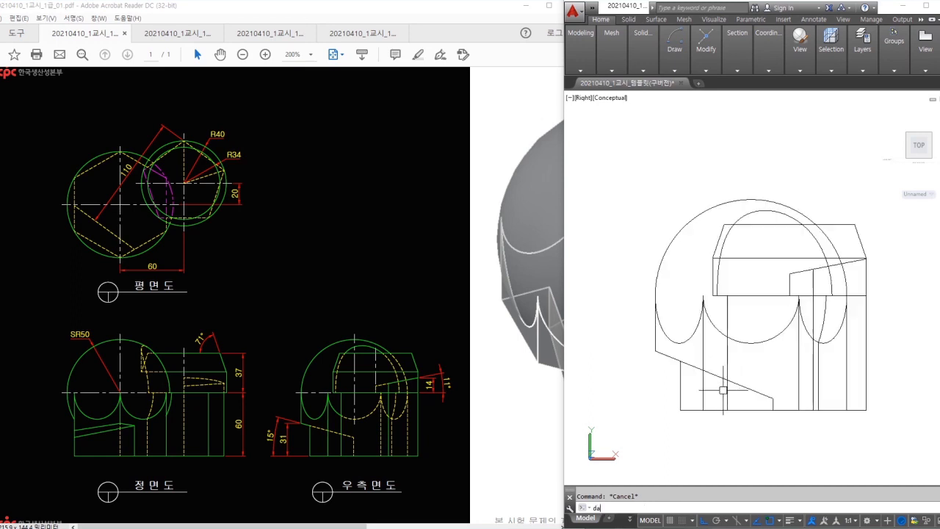
- Add a 22° angular dimension between the slanted and bottom lines
text(dan)
key(Return)
click(670, 358)
click(696, 411)
scroll(690, 415, up, 3)
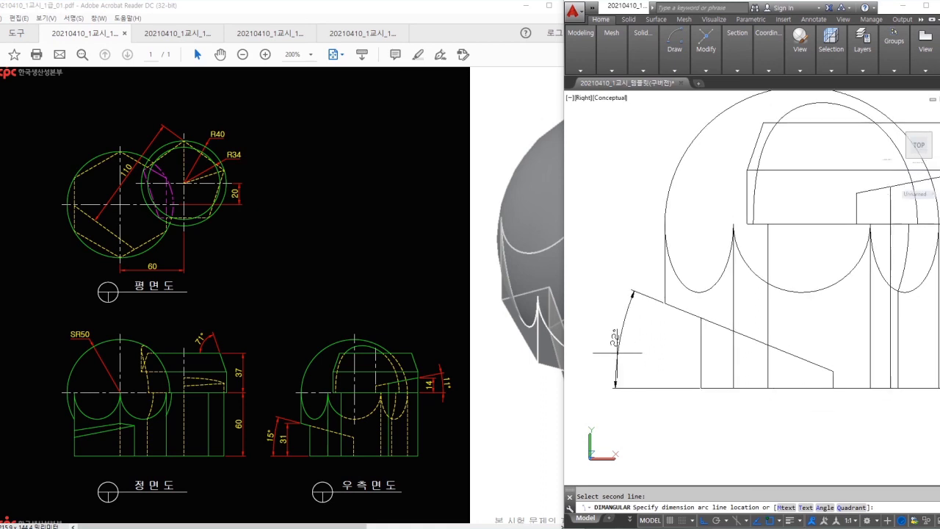
click(617, 356)
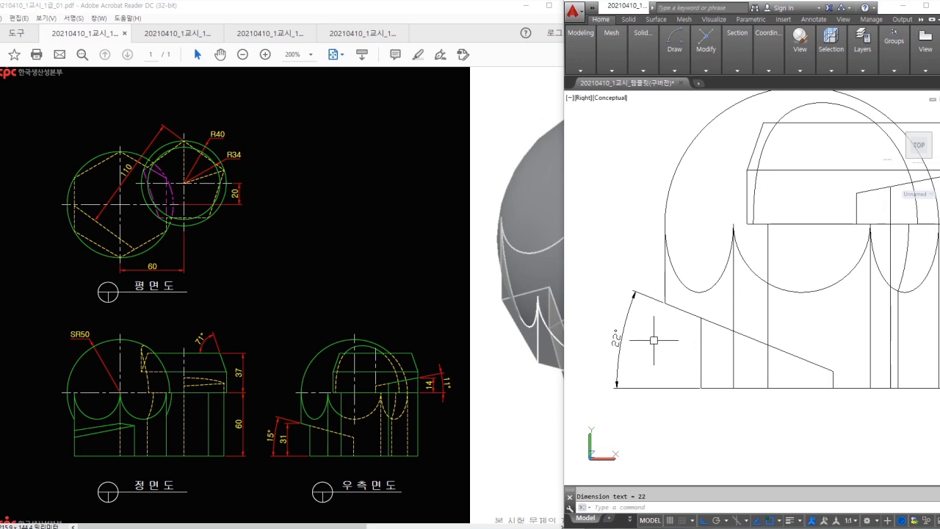
- Add a 31 height dimension, erase the 22° and 31 dimensions, then undo the erase
key(Return)
click(664, 303)
click(698, 387)
click(644, 360)
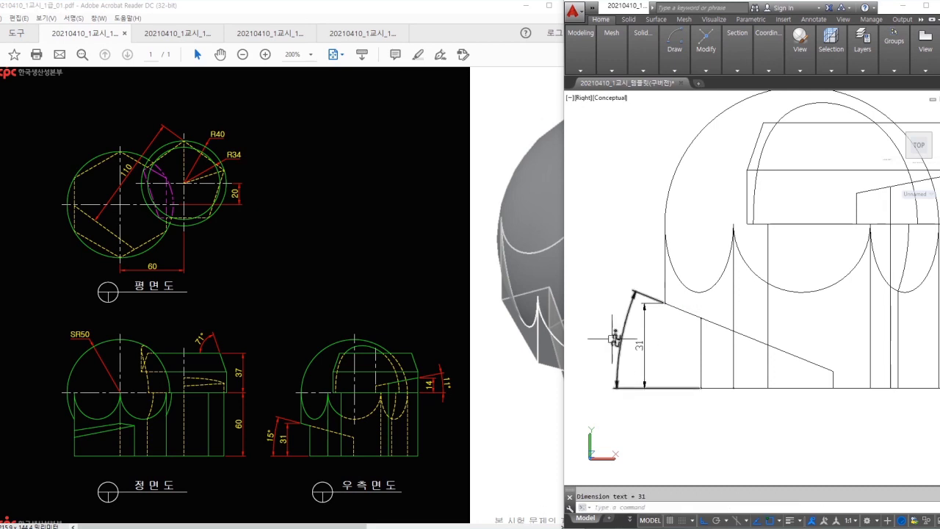
click(657, 348)
click(608, 338)
text(e)
key(space)
middle_drag(686, 344, 645, 357)
key(ctrl+z)
key(ctrl+z)
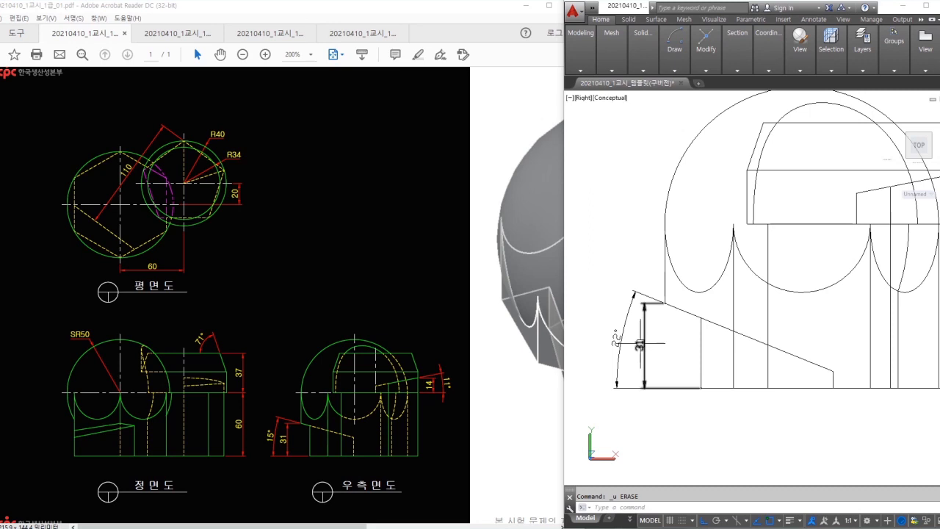
- Add an 11° angular dimension on the upper right slanted edge
middle_drag(875, 282, 715, 352)
text(dan)
key(space)
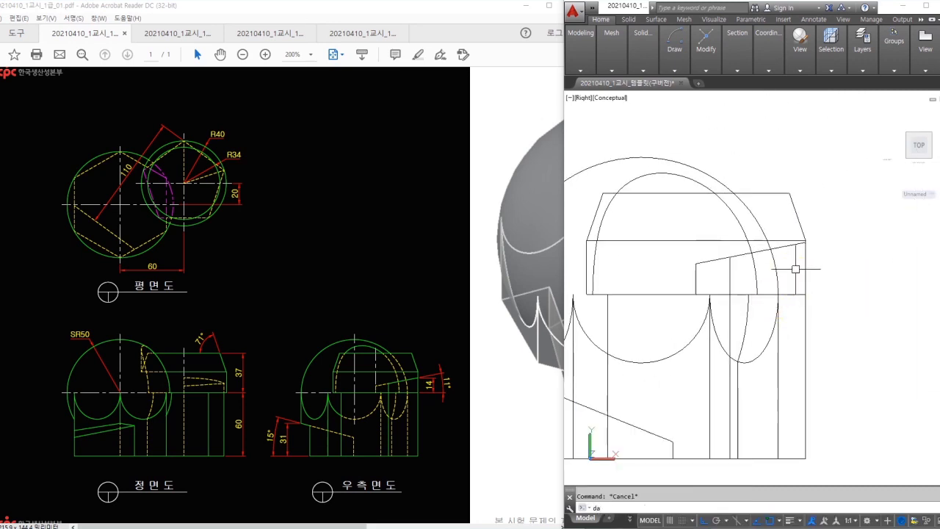
click(787, 294)
click(796, 243)
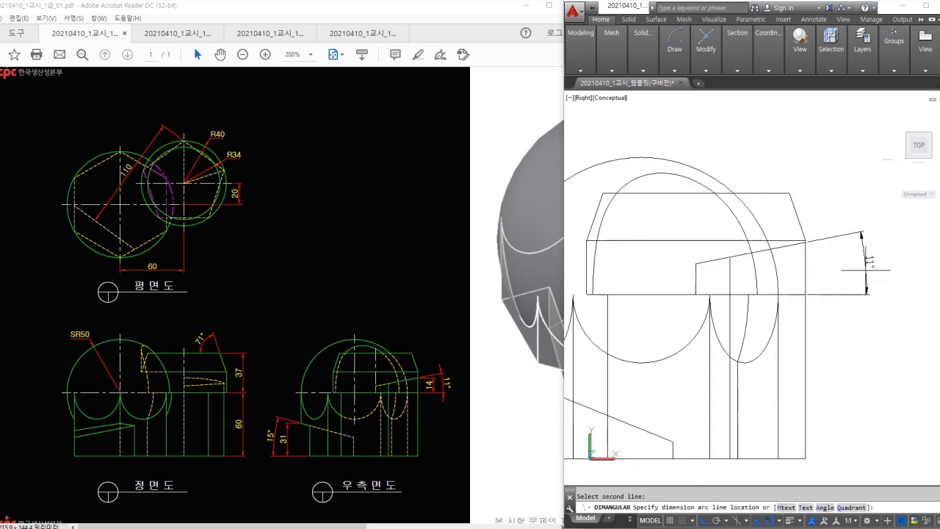
click(864, 270)
- Add the 19 step height linear dimension at the upper right
text(dli)
key(space)
click(805, 240)
click(804, 293)
click(828, 279)
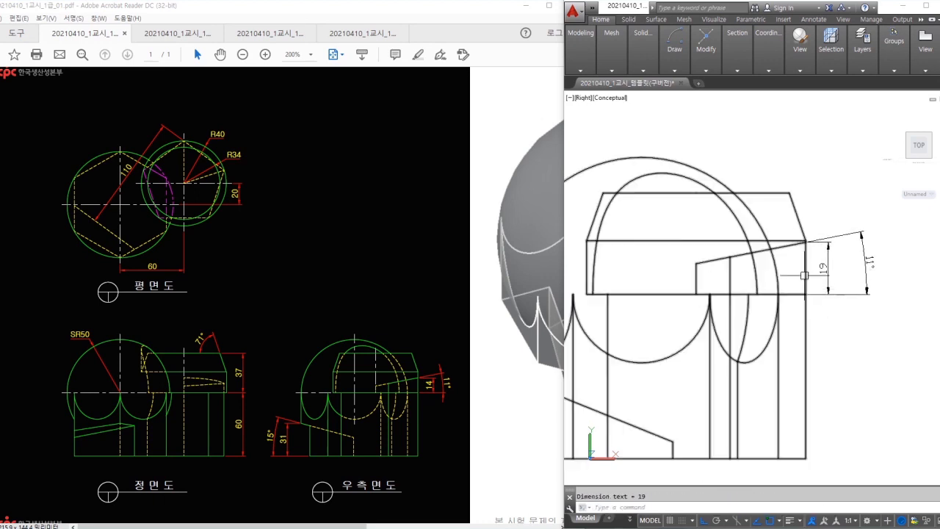
- Erase the 11° dimension, leaving the 22° and 19 dimensions
text(e)
key(space)
click(866, 268)
key(space)
middle_drag(819, 299, 881, 254)
scroll(881, 264, down, 2)
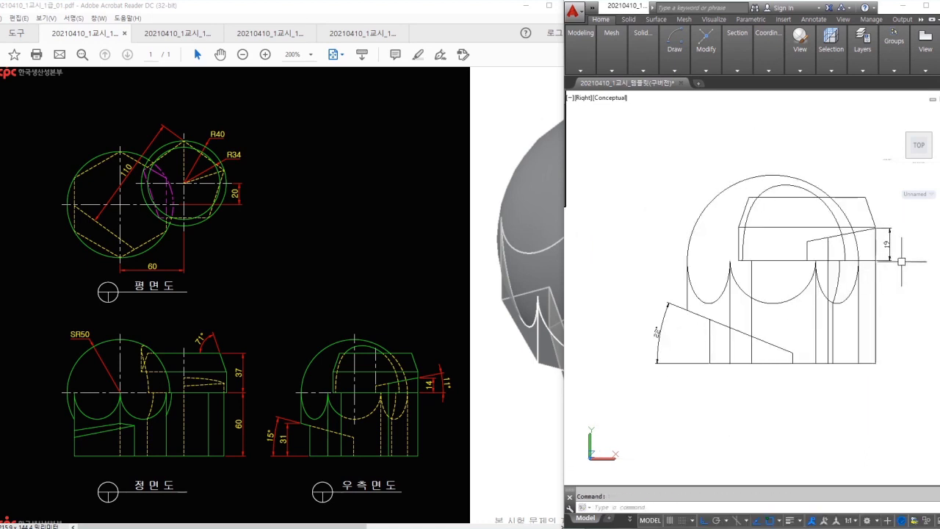
mouse_move(737, 298)
shift+middle_down()
mouse_move(793, 311)
mouse_move(728, 283)
mouse_move(757, 304)
shift+middle_up()
- Fit the model to the view and orbit it to a low front shaded angle
middle_drag(850, 327, 724, 272)
middle_click(729, 298)
middle_click(728, 297)
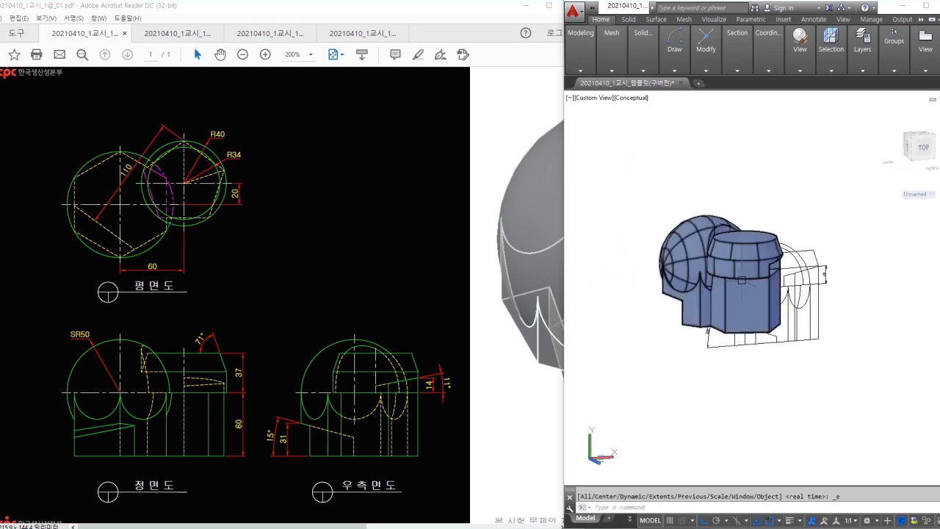
shift+middle_drag(732, 314, 791, 303)
scroll(727, 311, up, 4)
shift+middle_drag(737, 315, 792, 296)
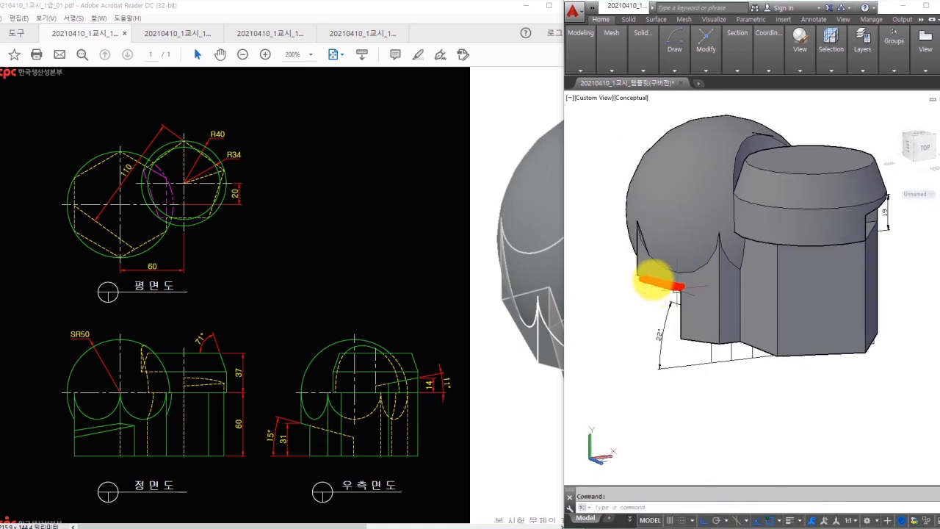
shift+middle_drag(675, 294, 760, 261)
scroll(734, 257, down, 4)
- Start Taper Faces and select the flat ledge face near the base
middle_click(747, 253)
middle_click(747, 254)
scroll(734, 253, up, 3)
click(648, 59)
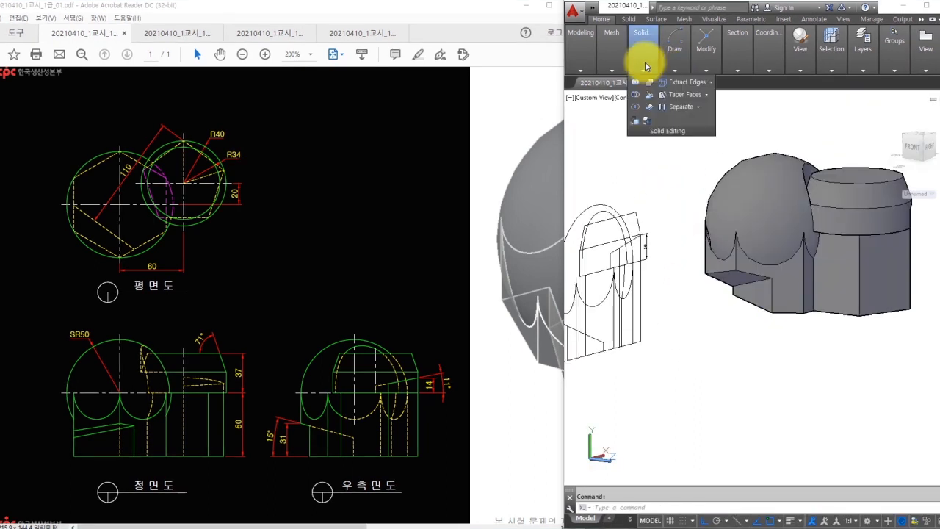
click(681, 98)
scroll(731, 278, up, 3)
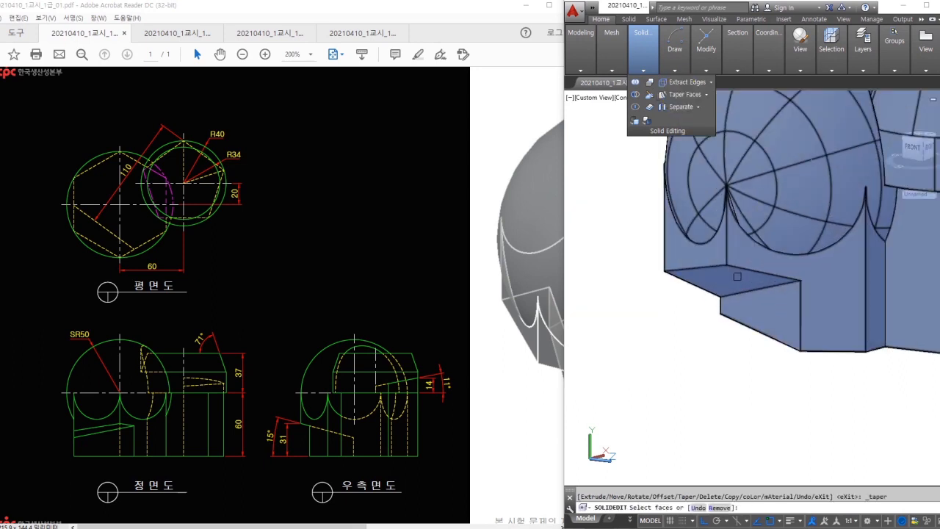
click(731, 277)
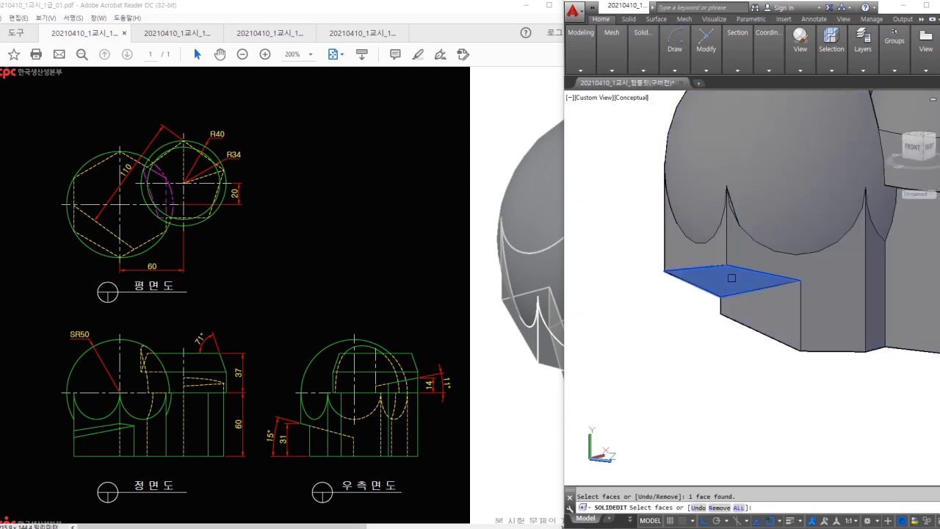
- Set the taper base and axis points, taper by -75, and exit face editing
click(726, 265)
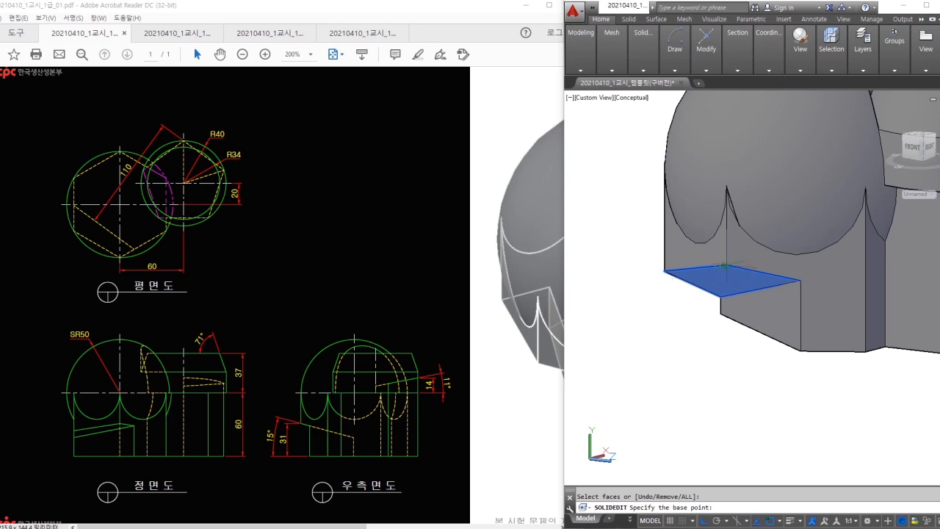
middle_drag(596, 316, 665, 306)
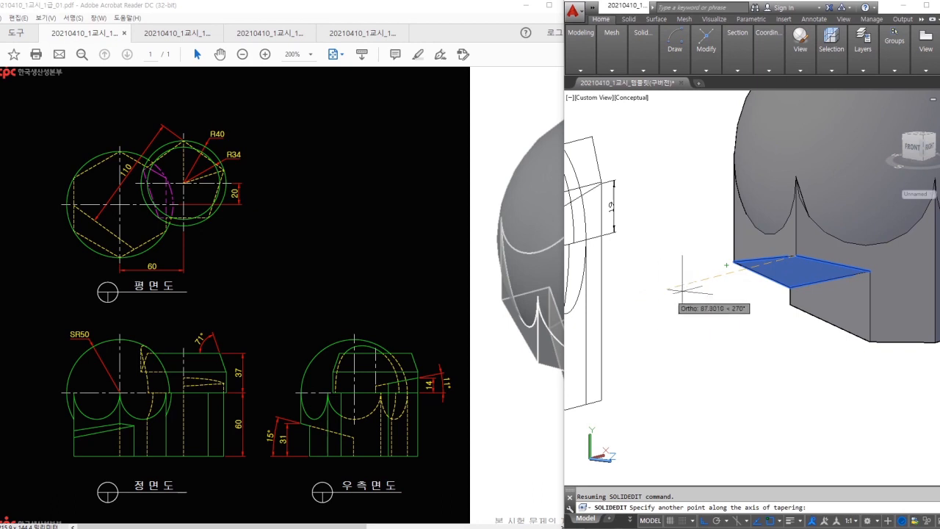
click(670, 296)
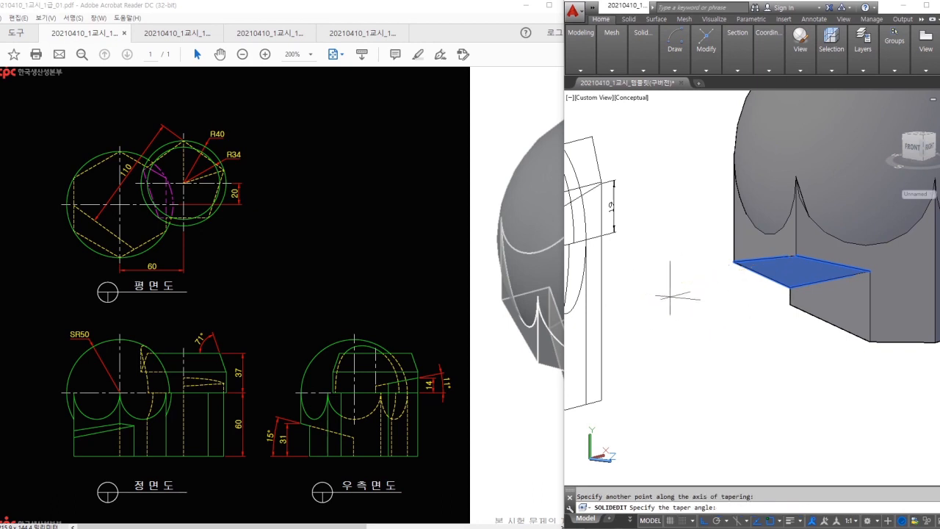
text(-75)
key(Return)
key(Escape)
scroll(723, 294, down, 7)
shift+middle_drag(855, 315, 759, 209)
- Switch to the Right view and place a FLATSHOT projection at default scale and rotation
click(801, 69)
click(807, 93)
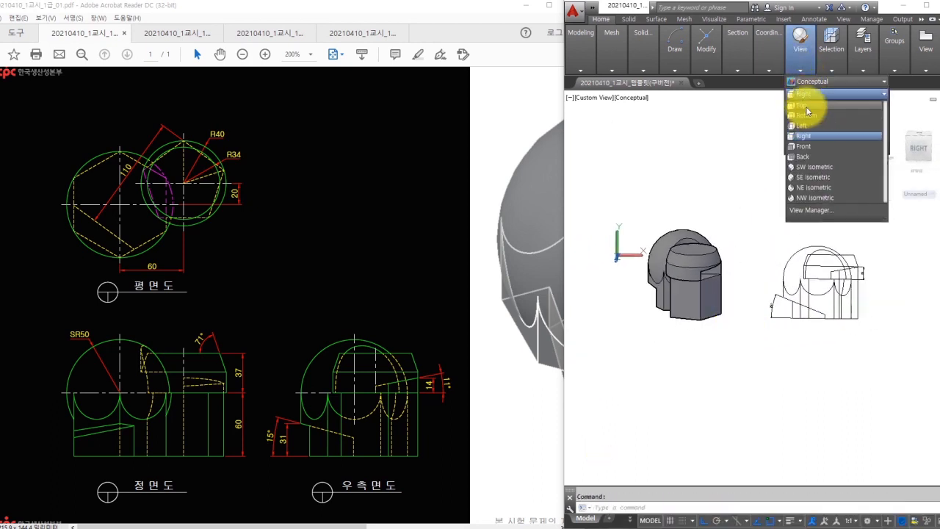
click(793, 146)
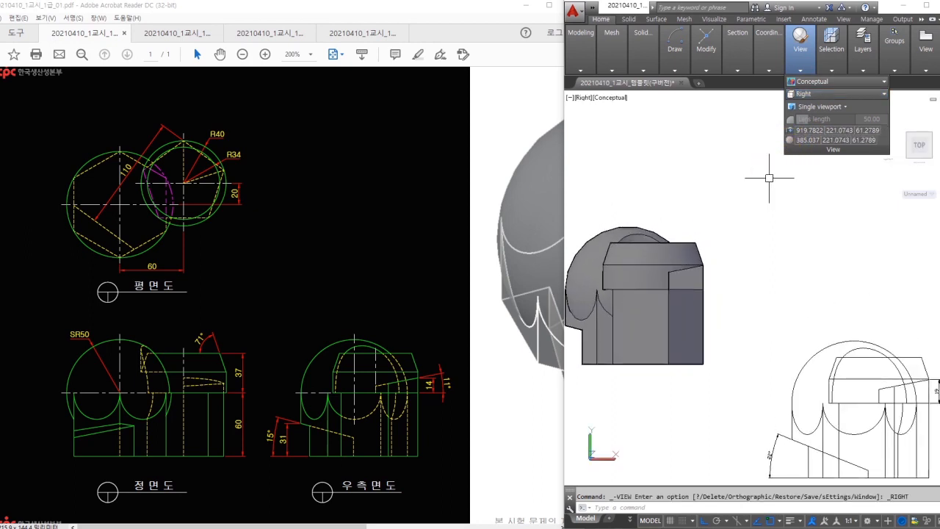
text(FLAT)
key(Return)
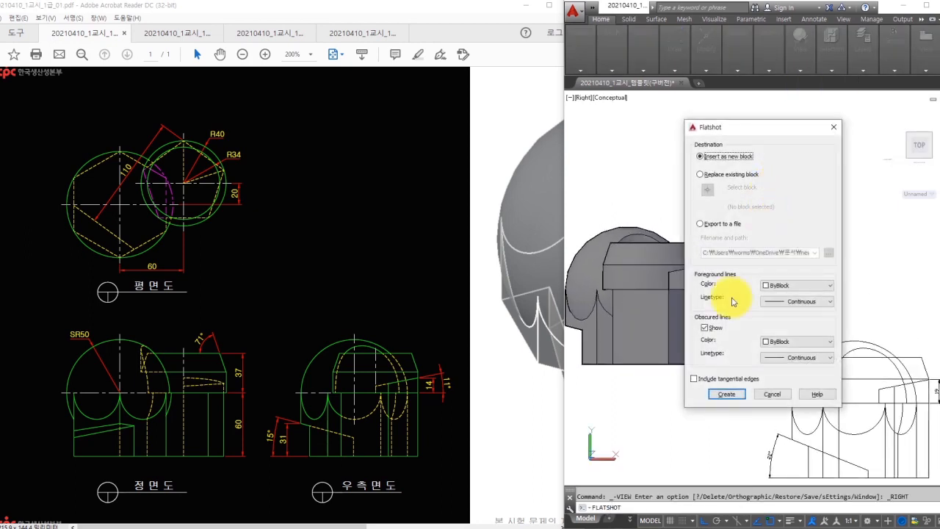
click(723, 393)
click(707, 230)
key(Return)
key(Return)
key(Return)
middle_drag(819, 245, 695, 263)
key(Escape)
- Add a DIMANGULAR check on the lower slant, reading 15°
text(DIMAN)
key(Return)
scroll(707, 246, up, 2)
click(710, 224)
click(708, 265)
scroll(657, 238, up, 2)
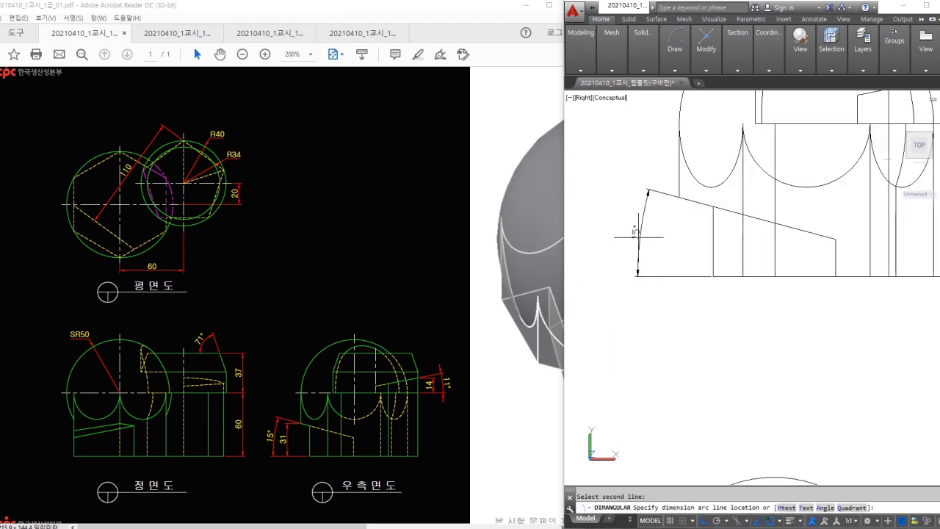
click(629, 233)
- Add a vertical DIMLINEAR check of the height, reading 31, after discarding two wrong attempts
text(DLI)
key(Return)
click(678, 196)
click(713, 276)
key(Escape)
key(Return)
click(678, 196)
click(715, 275)
key(Escape)
key(Return)
scroll(717, 273, up, 2)
click(713, 276)
click(663, 165)
click(636, 210)
- Erase the 15° and 31 check dimensions
scroll(665, 174, up, 3)
middle_drag(662, 174, 726, 177)
scroll(736, 201, down, 6)
click(715, 242)
click(680, 218)
text(e)
key(space)
- Erase the old flattened block, then orbit back to a near-front 3D view
scroll(710, 249, down, 4)
shift+middle_drag(709, 250, 749, 256)
click(747, 256)
click(719, 231)
scroll(680, 313, up, 4)
text(e)
key(space)
mouse_move(776, 307)
shift+middle_down()
mouse_move(774, 296)
mouse_move(815, 243)
mouse_move(839, 257)
shift+middle_up()
- Orbit around the solid to inspect the notch from below
scroll(846, 259, down, 2)
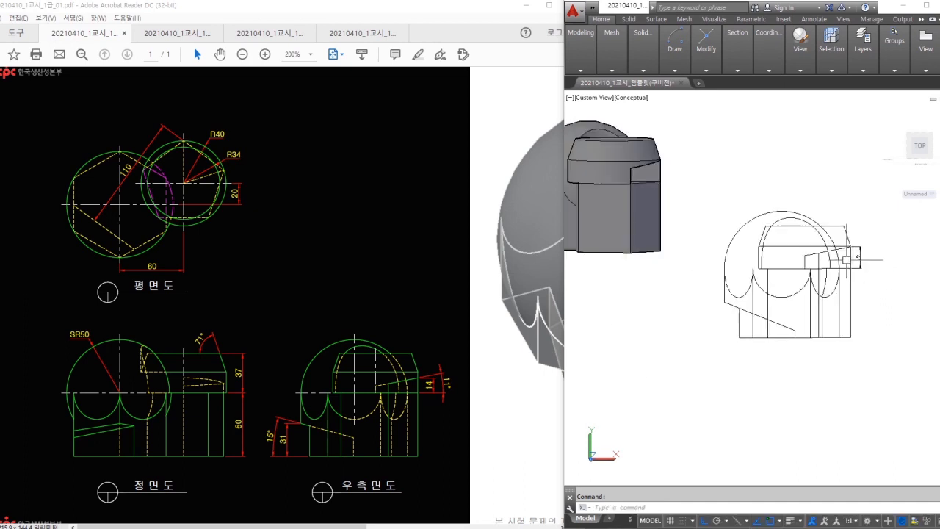
middle_drag(688, 231, 780, 248)
scroll(751, 242, down, 2)
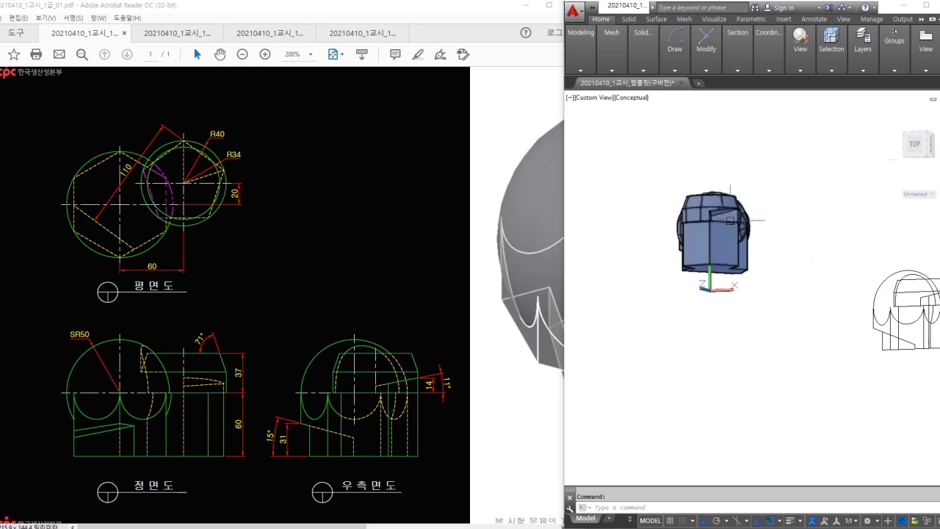
scroll(733, 220, up, 6)
drag(761, 177, 762, 218)
mouse_move(790, 189)
mouse_down()
mouse_move(788, 219)
mouse_move(811, 220)
mouse_up()
mouse_move(713, 176)
mouse_down()
mouse_move(715, 199)
mouse_move(726, 186)
mouse_up()
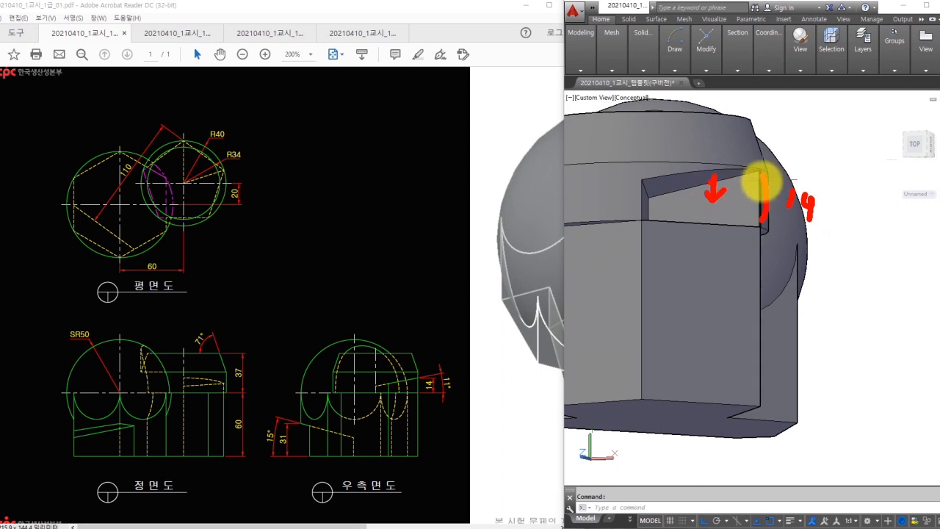
key(Escape)
- Pan over to the flattened side views and back to the shaded 3D model
scroll(774, 192, down, 4)
middle_drag(901, 276, 736, 252)
mouse_move(874, 277)
middle_down()
mouse_move(793, 267)
mouse_move(786, 298)
mouse_move(932, 318)
middle_up()
scroll(902, 306, up, 3)
scroll(889, 307, down, 2)
mouse_move(716, 282)
middle_down()
mouse_move(877, 309)
mouse_move(937, 331)
middle_up()
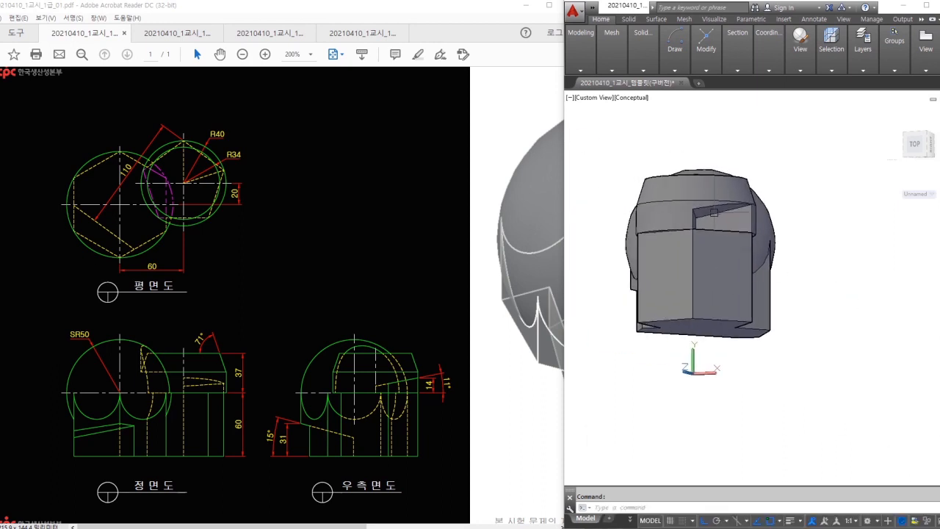
- Bring up the Solid Editing panel's Taper Faces dropdown of face operations
scroll(721, 206, up, 2)
mouse_move(722, 206)
mouse_down()
mouse_move(724, 228)
mouse_move(763, 212)
mouse_up()
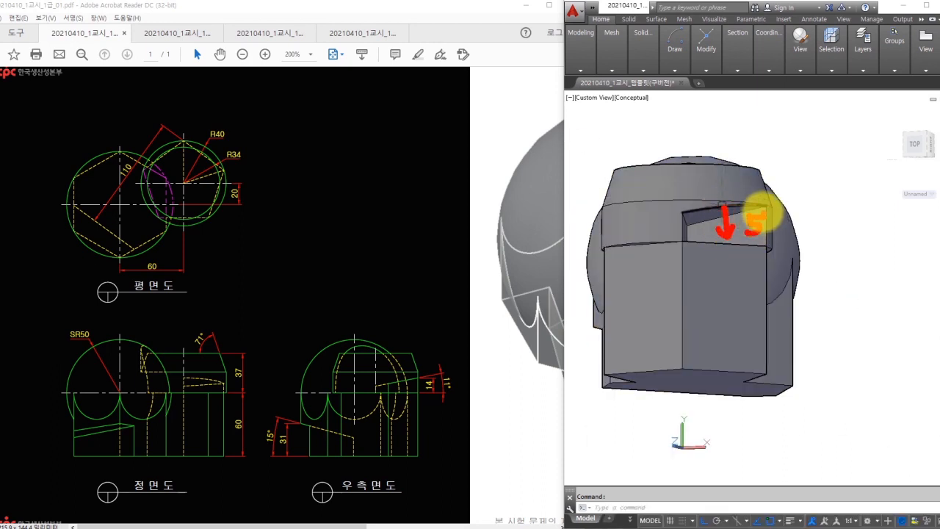
click(643, 68)
click(705, 95)
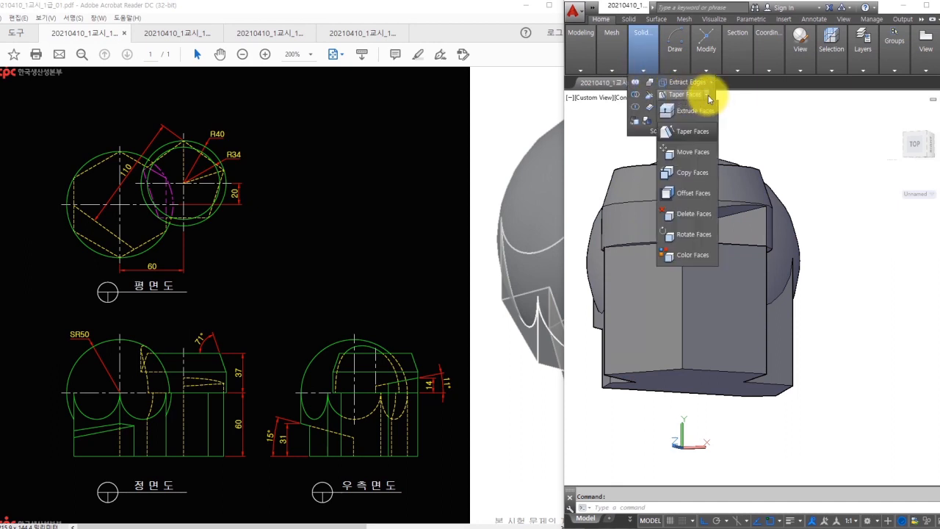
- Try Move Faces on the top band, then cancel, reorient the model and clear the selection
click(692, 153)
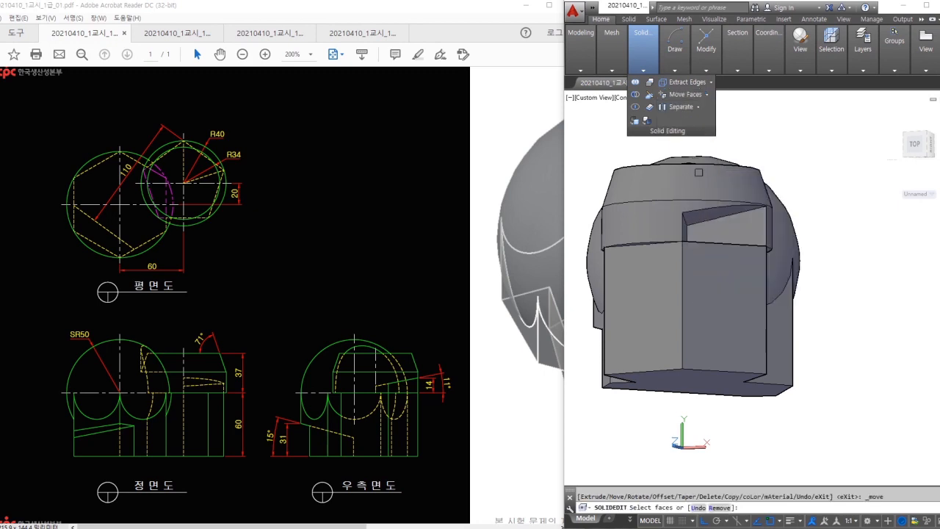
scroll(699, 173, up, 3)
click(703, 222)
key(Escape)
scroll(720, 248, down, 3)
shift+middle_drag(720, 251, 772, 265)
click(816, 143)
click(725, 207)
key(Escape)
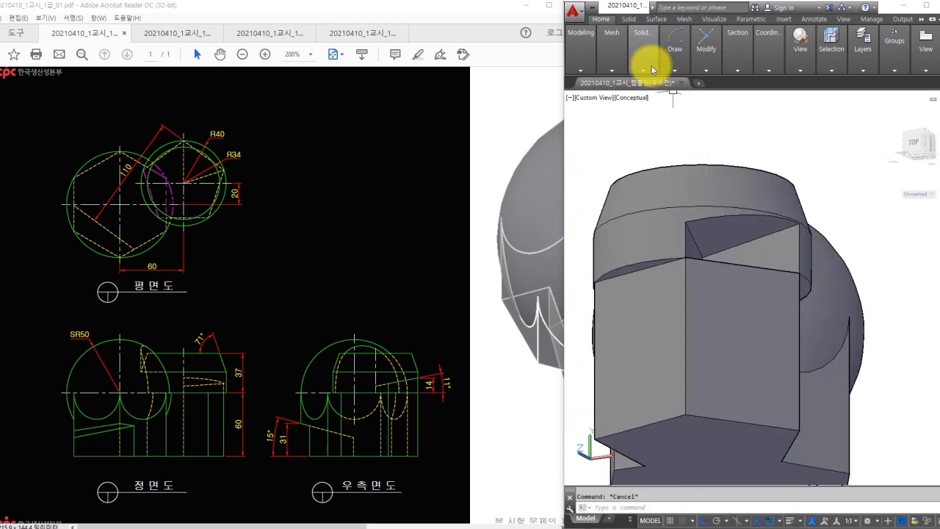
- Move the wedge-shaped top face straight down from its corner base point
click(648, 69)
click(688, 93)
click(720, 238)
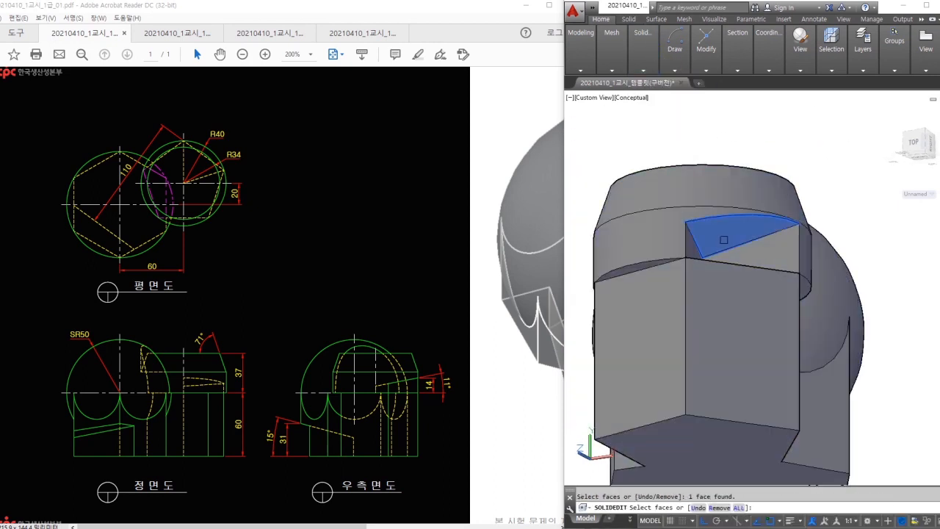
key(Return)
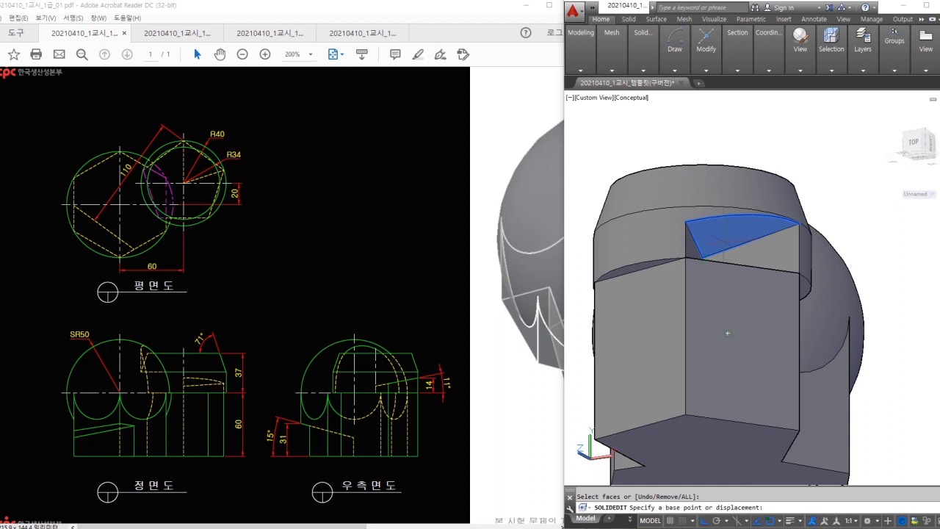
click(799, 224)
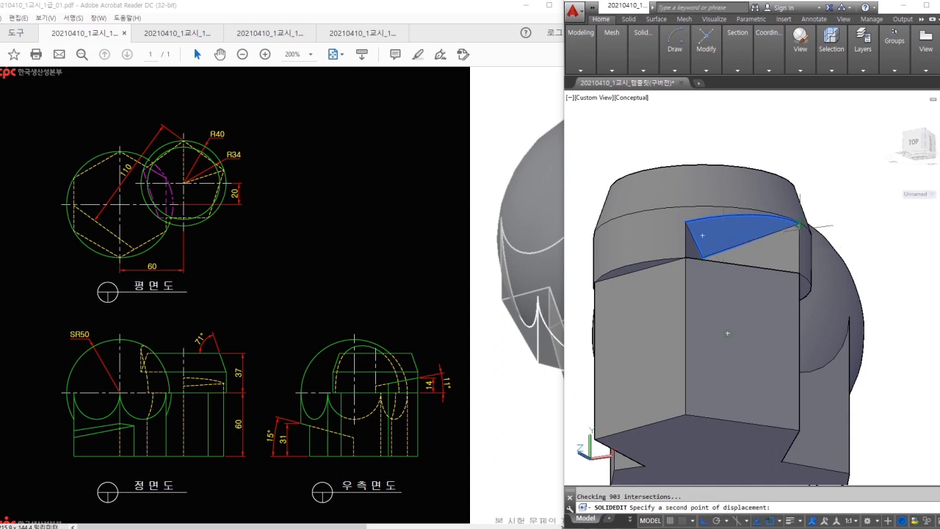
click(814, 424)
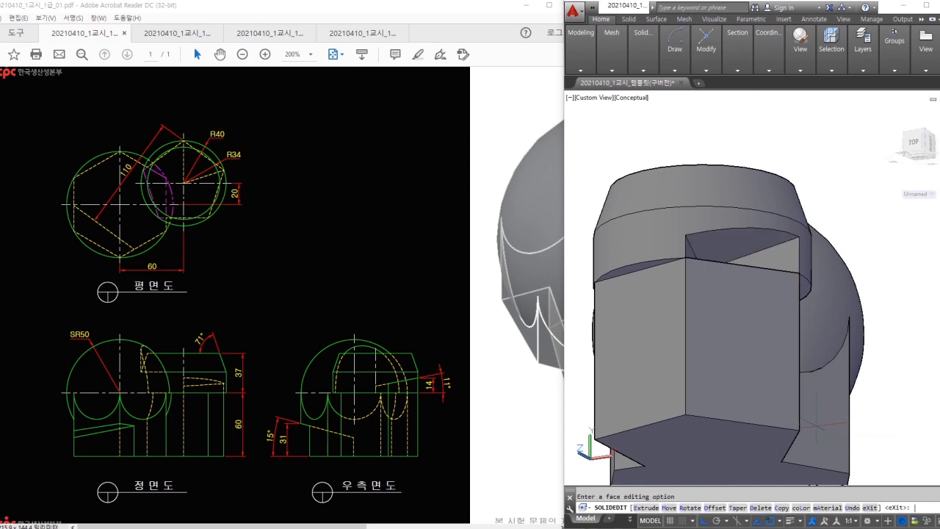
- Orbit and pan to view the lowered notch, then exit the face-editing command
shift+middle_drag(781, 257, 811, 283)
middle_drag(829, 327, 712, 257)
scroll(790, 279, down, 6)
shift+middle_drag(712, 257, 762, 262)
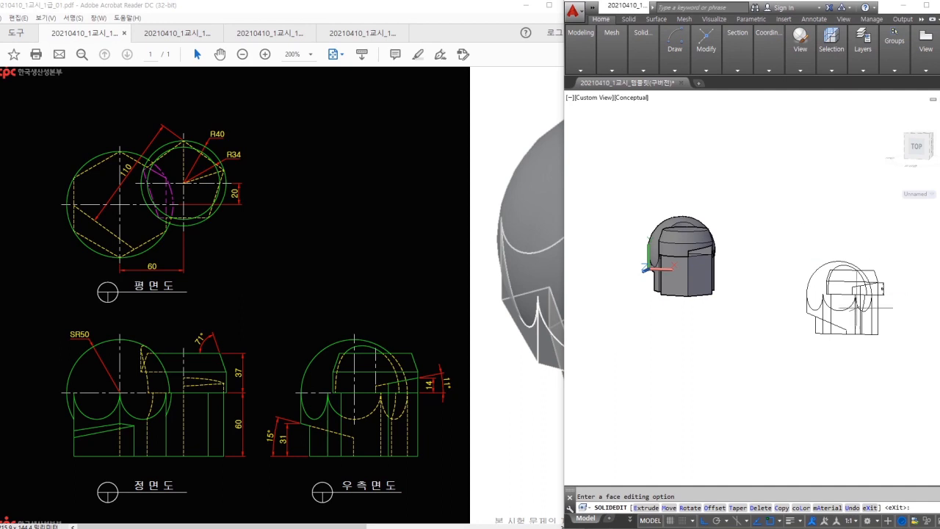
key(Escape)
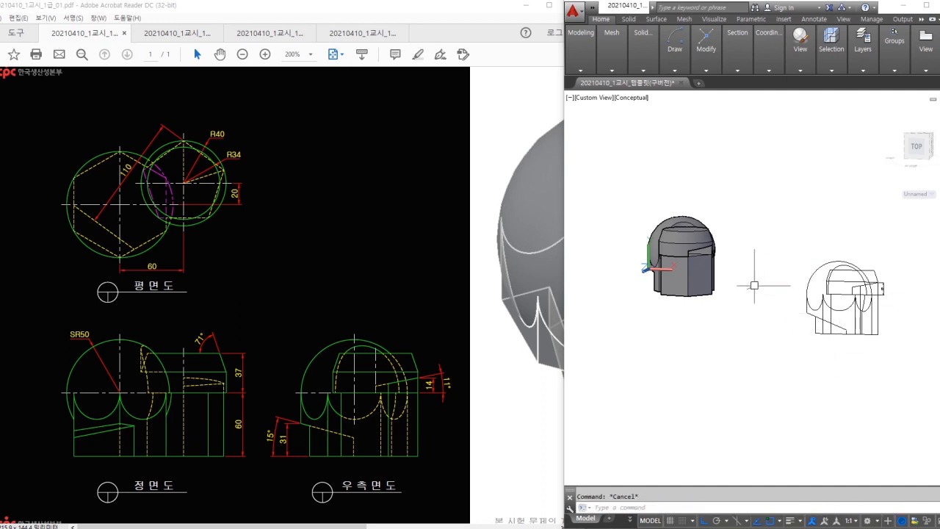
- Switch to the Right view and place a new FLATSHOT projection with default settings
click(808, 71)
click(816, 93)
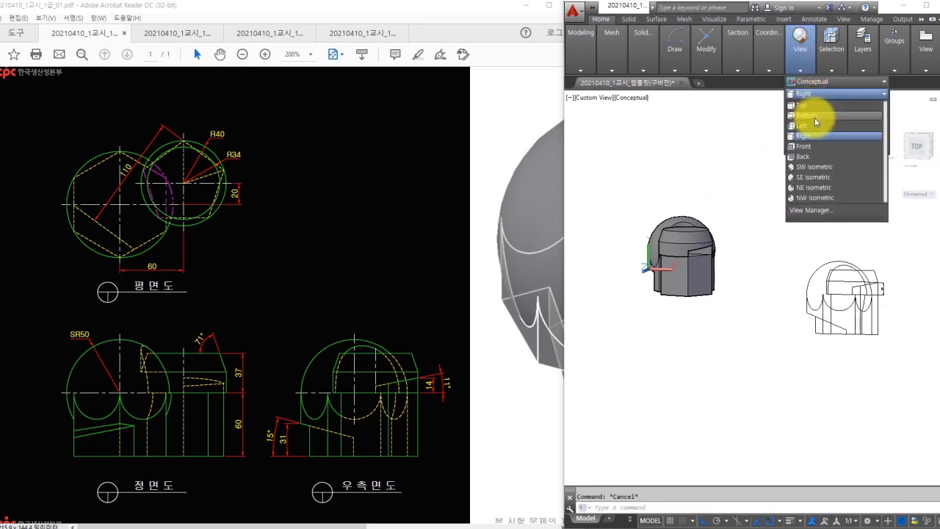
click(809, 135)
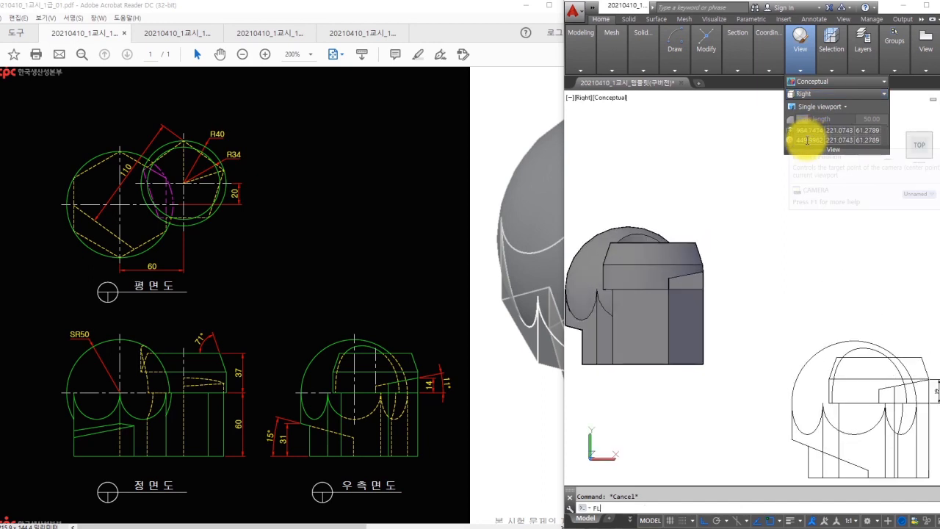
click(806, 140)
click(730, 395)
click(739, 263)
key(space)
key(space)
- Dimension the notch depth with DIMLINEAR, reading 14
key(space)
key(Escape)
middle_drag(936, 271, 807, 273)
scroll(890, 262, up, 2)
text(D)
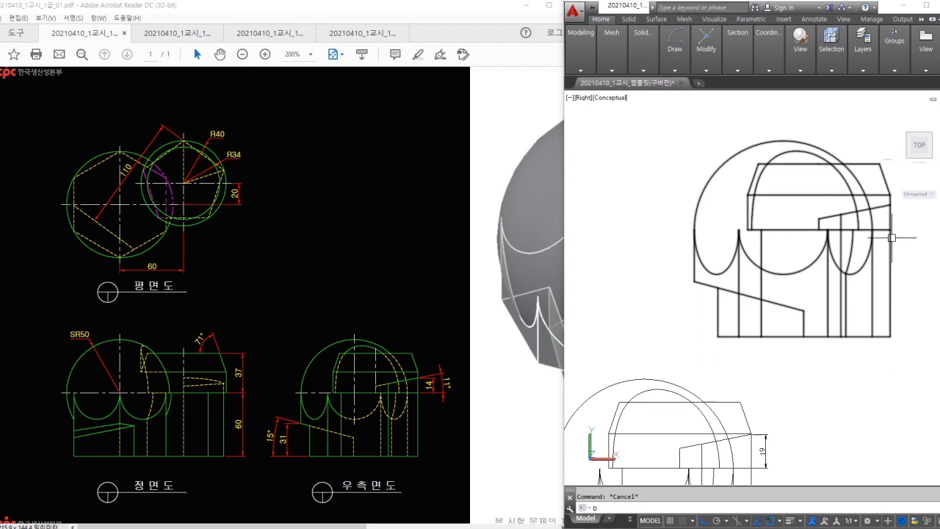
text(IMLI)
key(space)
scroll(888, 228, up, 4)
middle_drag(886, 209, 843, 224)
click(846, 202)
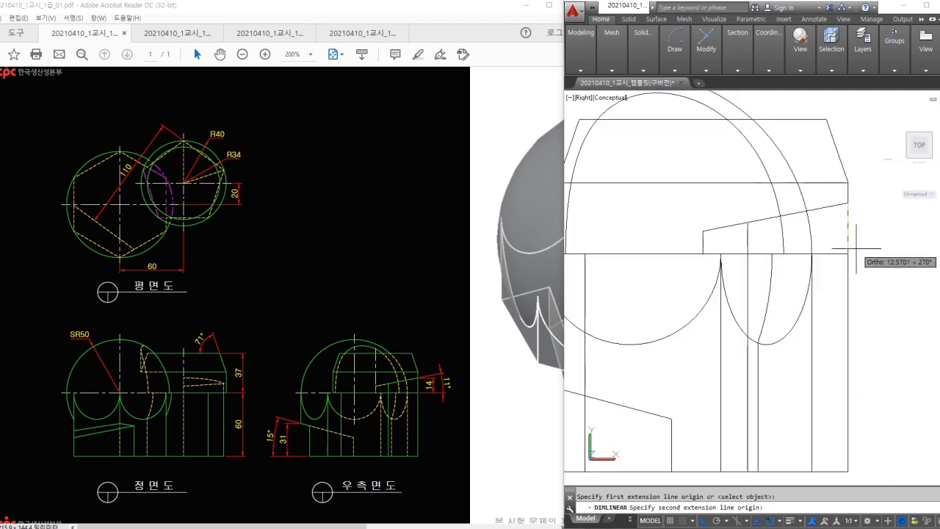
click(848, 251)
click(879, 245)
- Add a DIMANGULAR on the notch slope beside the 14, reading 11°
text(DAN)
key(space)
click(825, 208)
click(834, 254)
click(908, 244)
- Erase both flattened drawings with a crossing window and orbit back to the solid
scroll(864, 251, down, 6)
click(907, 214)
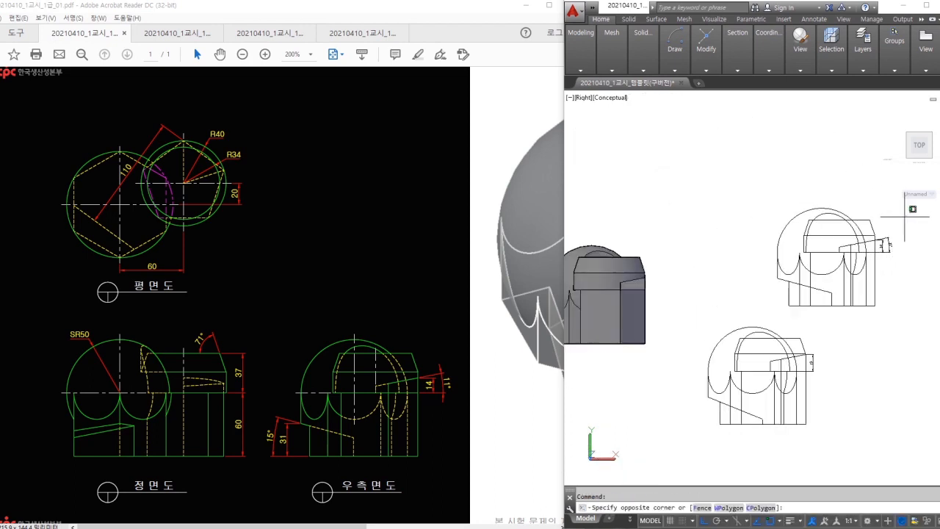
click(701, 431)
text(E)
key(space)
mouse_move(698, 399)
middle_down()
mouse_move(789, 370)
mouse_move(816, 372)
middle_up()
mouse_move(711, 323)
shift+middle_down()
mouse_move(727, 314)
mouse_move(778, 331)
mouse_move(788, 283)
mouse_move(818, 365)
mouse_move(821, 293)
shift+middle_up()
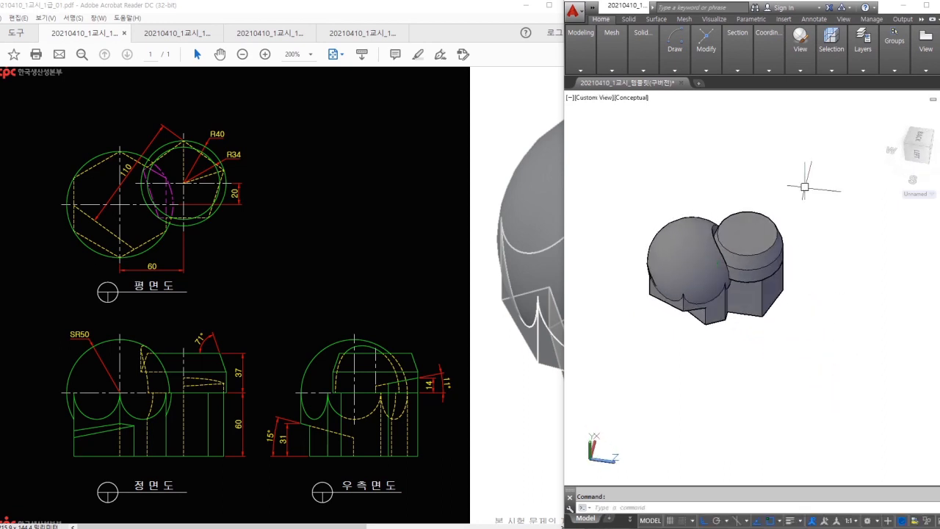
- Switch to the Top view and place a FLATSHOT flattened top projection at default scale
click(793, 61)
click(810, 91)
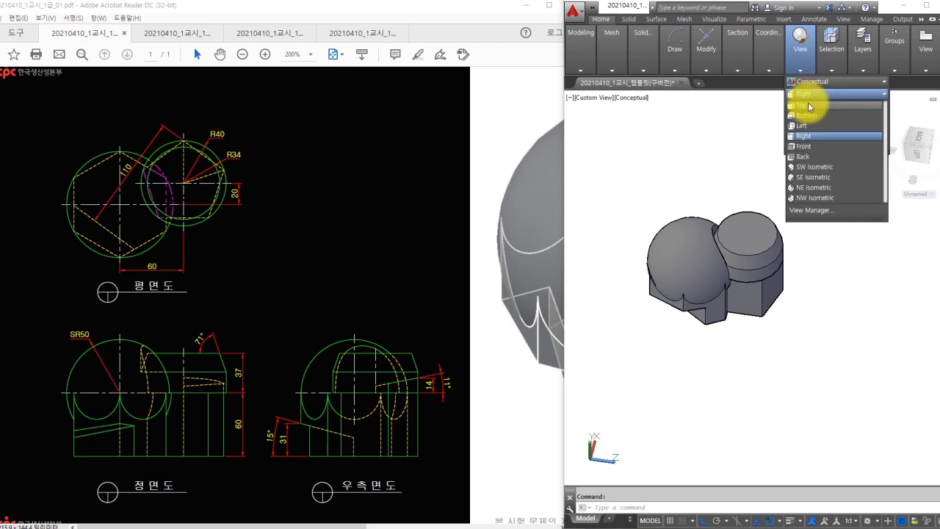
click(805, 105)
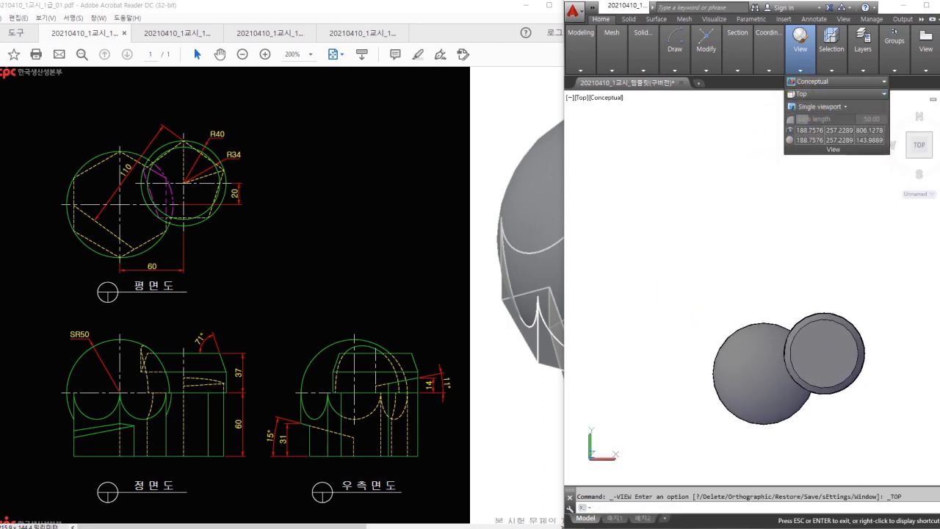
text(FLATSHOT)
key(Return)
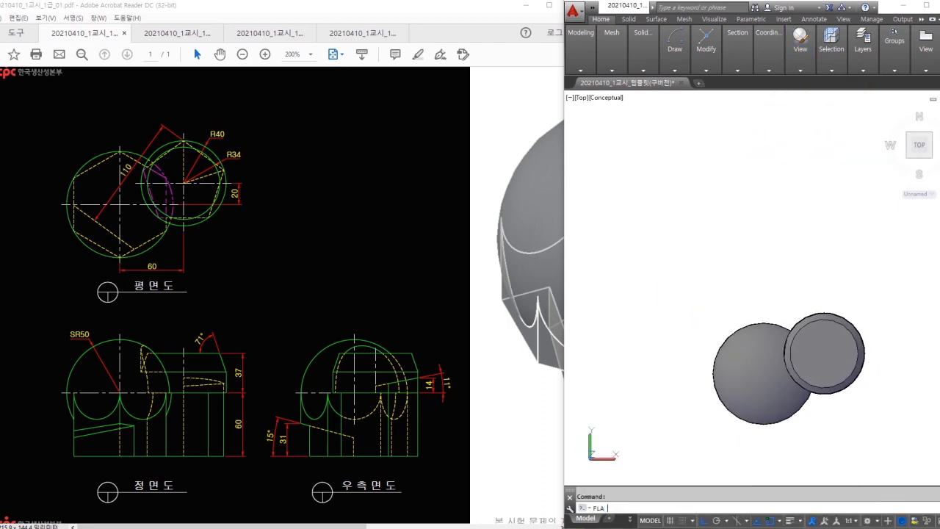
click(727, 388)
click(647, 283)
key(Return)
key(Return)
key(Return)
middle_drag(841, 270, 668, 284)
key(Escape)
scroll(824, 134, up, 2)
scroll(823, 134, up, 2)
middle_drag(799, 164, 807, 198)
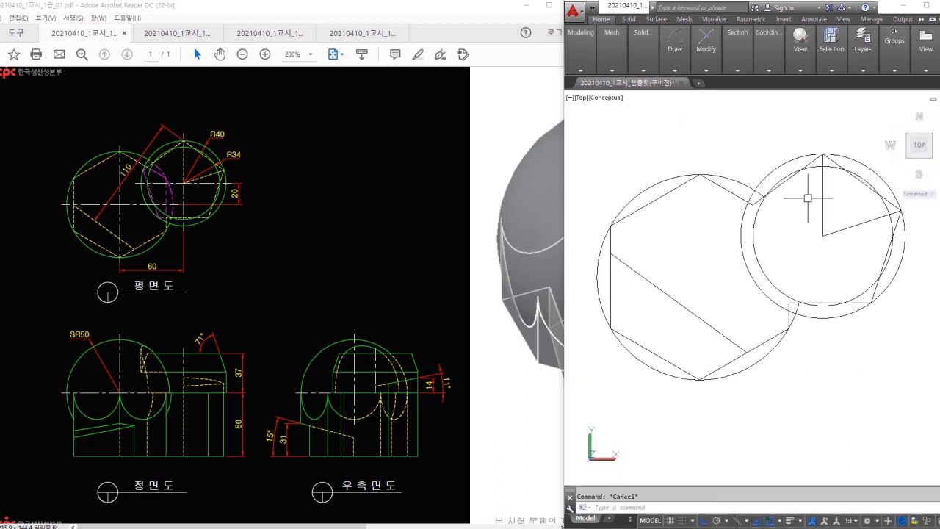
- Check the outer and inner circle radii (R40, R34) with DIMRADIUS, cancelling both
text(DIMRA)
key(Return)
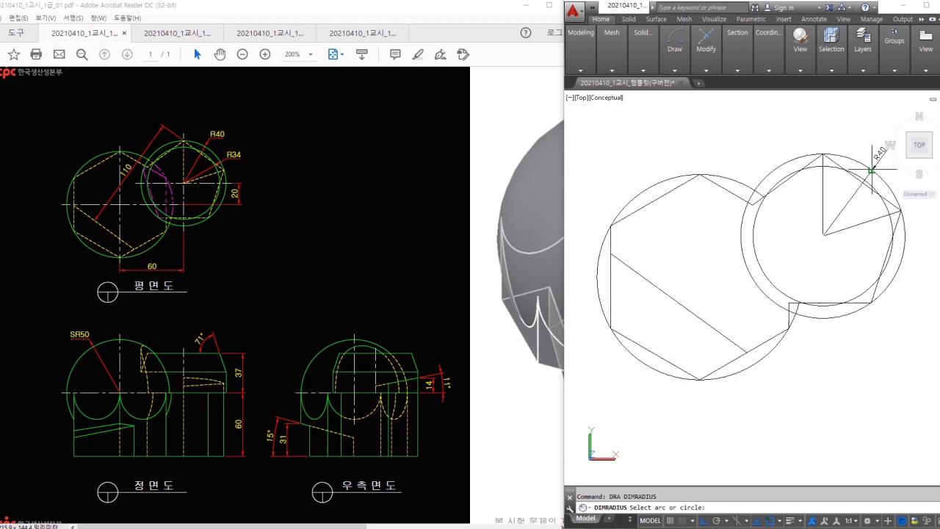
click(874, 172)
middle_drag(877, 163, 812, 160)
scroll(806, 161, up, 2)
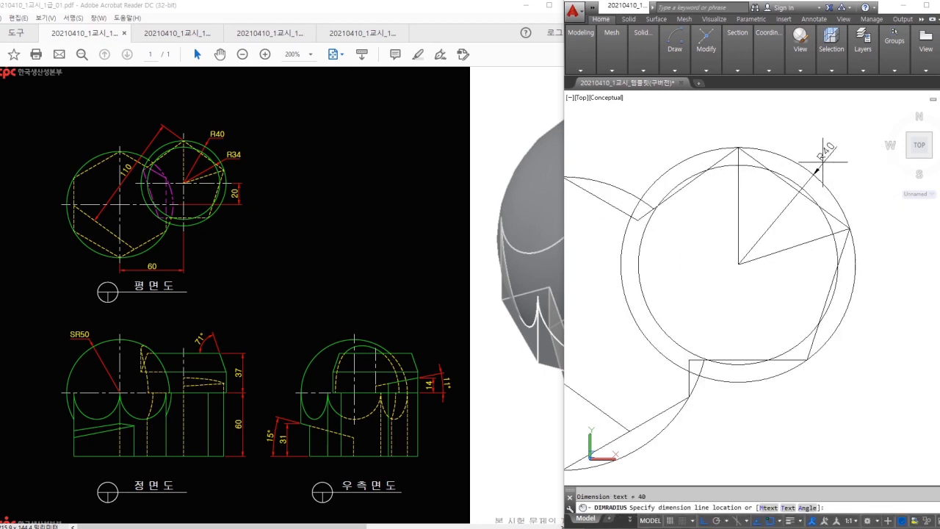
key(Escape)
key(Return)
click(805, 188)
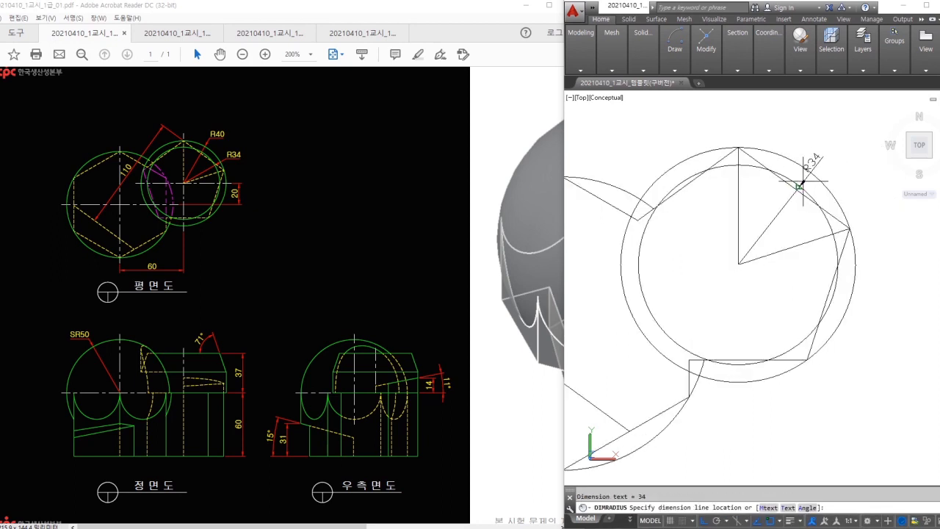
key(Escape)
- Check the 20 and 60 distances with linear dimensions, cancelling both previews
text(DLI)
key(Return)
click(739, 264)
scroll(627, 272, down, 2)
middle_drag(628, 273, 732, 270)
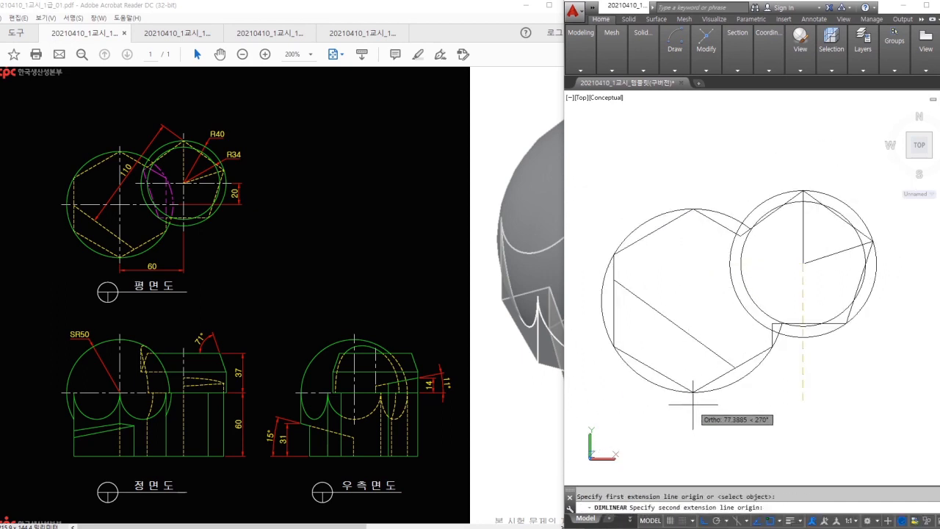
click(694, 299)
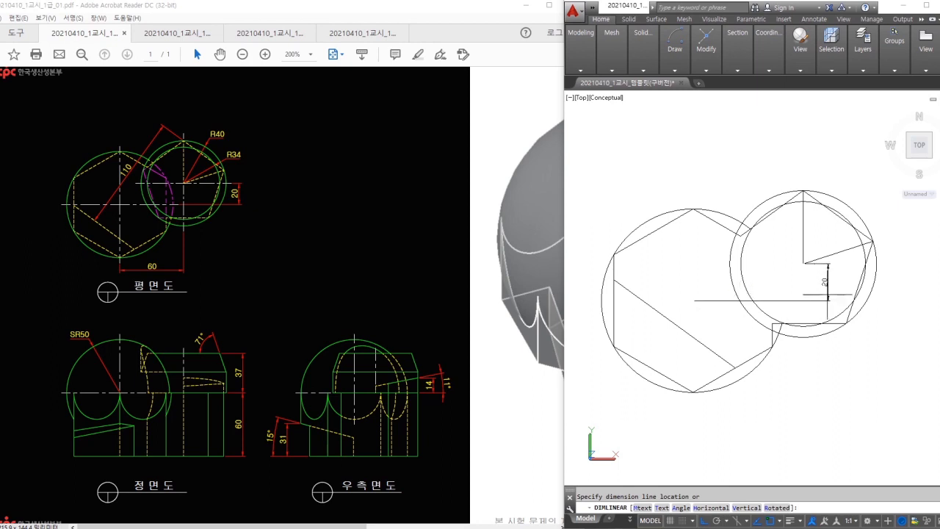
scroll(814, 288, up, 2)
key(Escape)
key(Return)
click(642, 436)
click(798, 358)
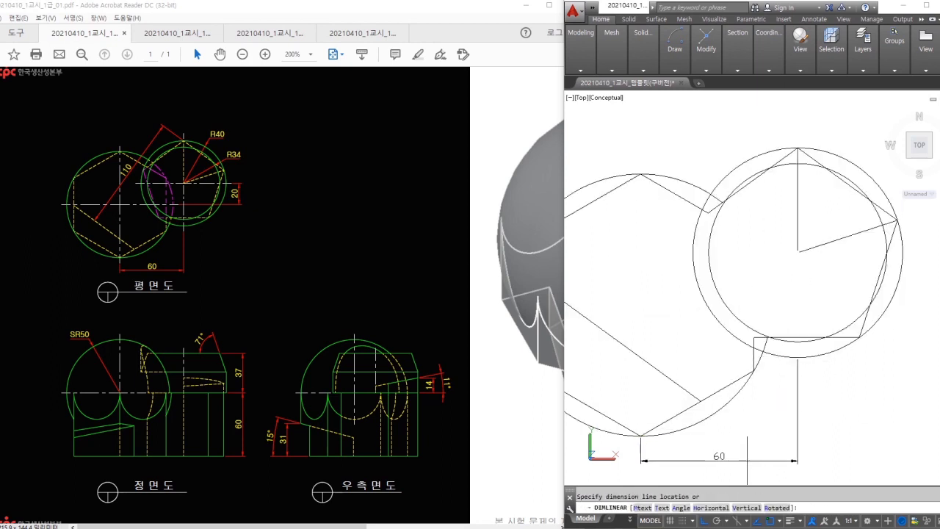
key(Escape)
- Place an aligned 100 dimension across the hexagon corners with DIMALIGNED
middle_drag(787, 280, 819, 279)
text(DAN)
key(Return)
key(Escape)
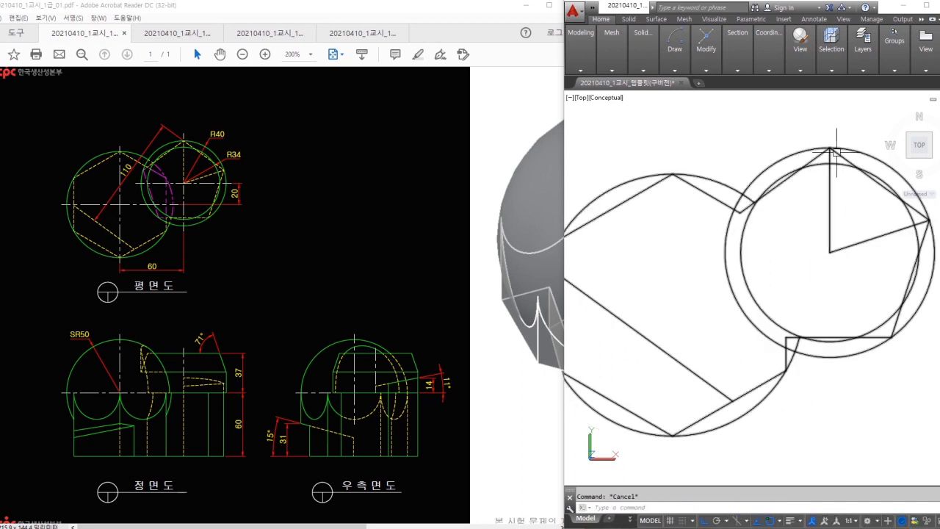
text(DA)
key(Return)
click(831, 148)
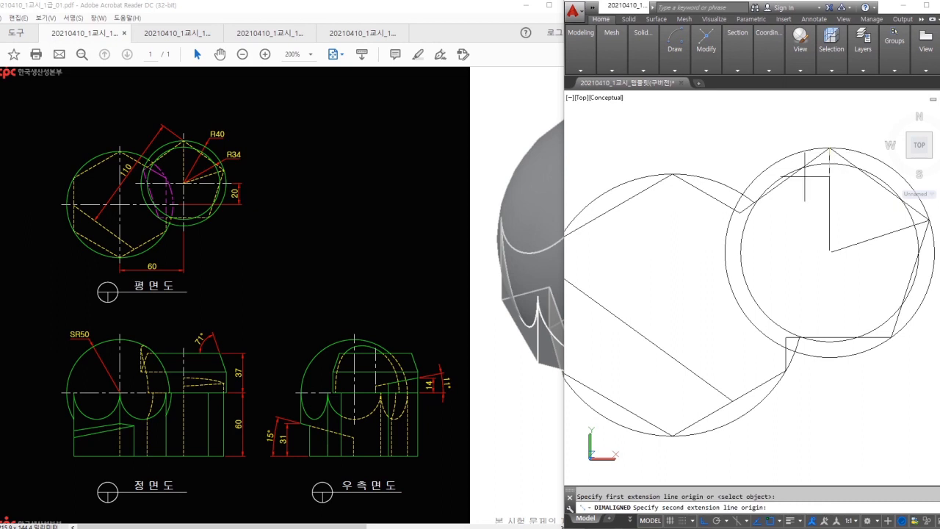
click(674, 360)
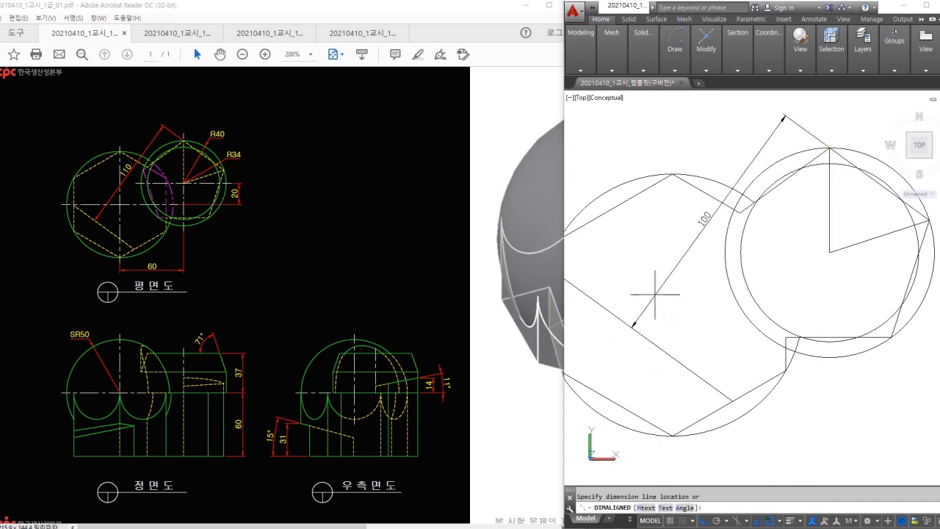
middle_drag(661, 287, 719, 277)
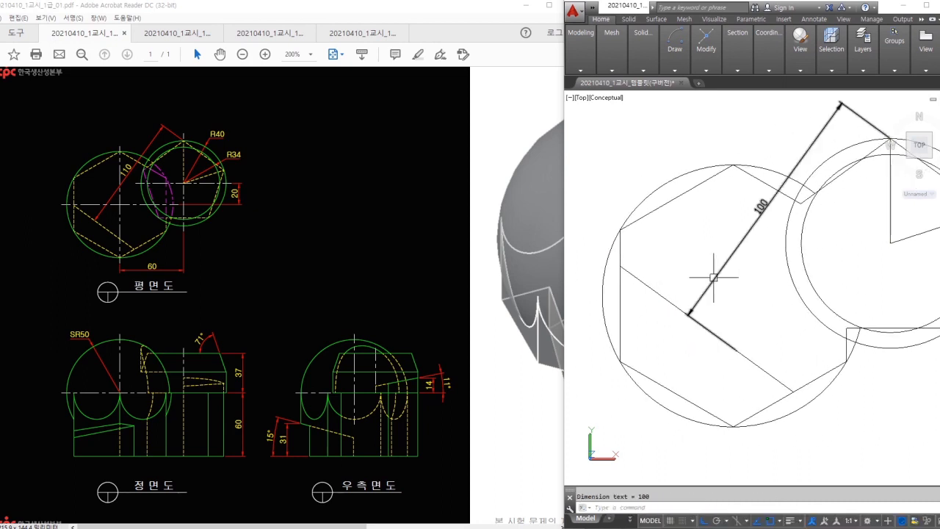
click(683, 314)
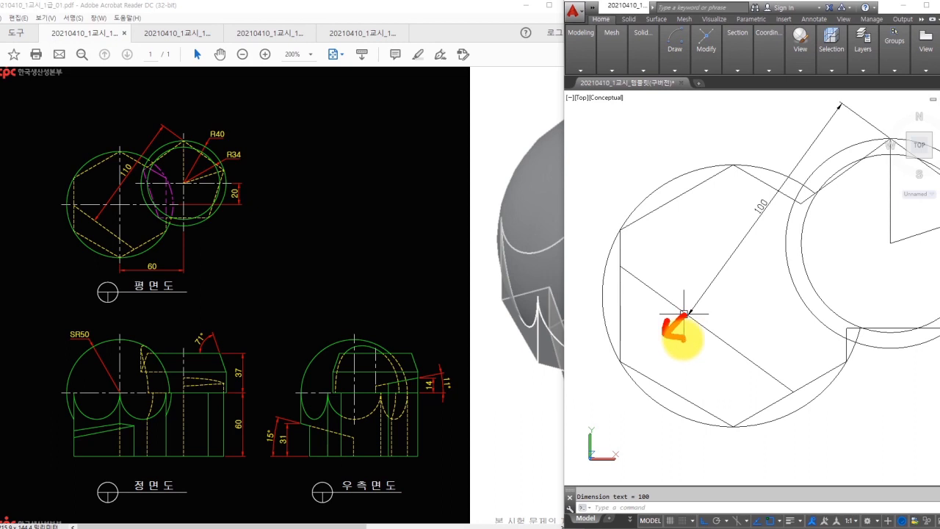
- Clear the selection and orbit back to a tilted 3D view of the solid
scroll(755, 329, down, 2)
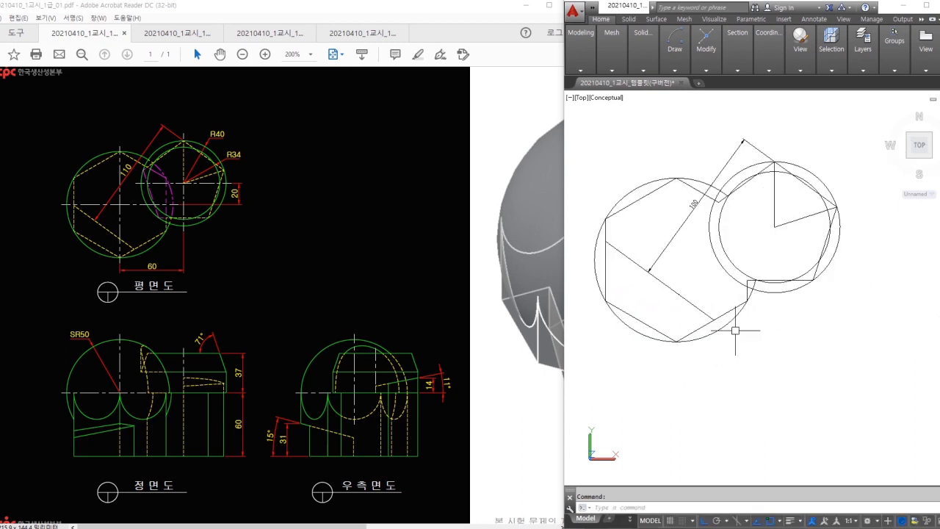
drag(614, 242, 722, 321)
mouse_move(655, 277)
mouse_down()
mouse_move(643, 307)
mouse_move(658, 308)
mouse_up()
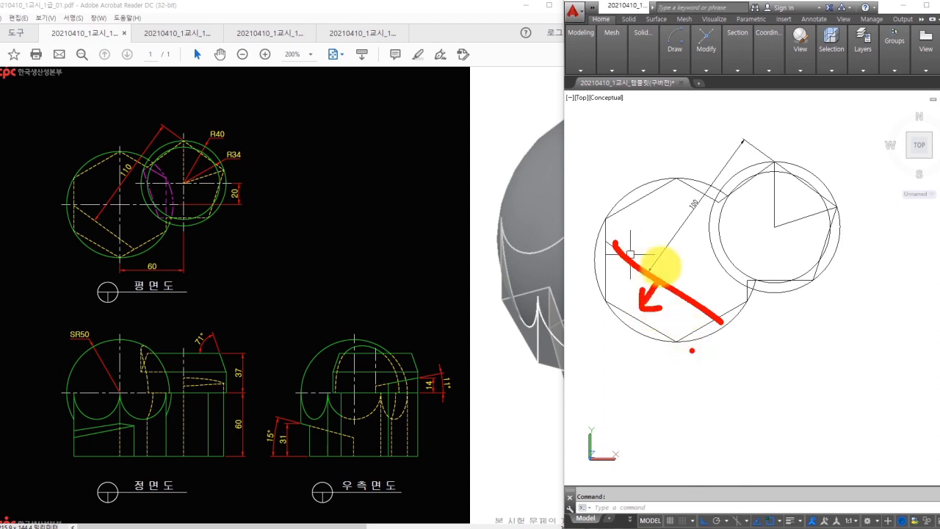
key(Escape)
click(636, 263)
click(822, 327)
key(Escape)
key(Escape)
scroll(728, 300, down, 4)
middle_drag(729, 299, 751, 175)
shift+middle_drag(765, 231, 725, 191)
- Offset the solid's lower front face outward by 10 with Offset Faces
scroll(661, 239, up, 5)
click(654, 69)
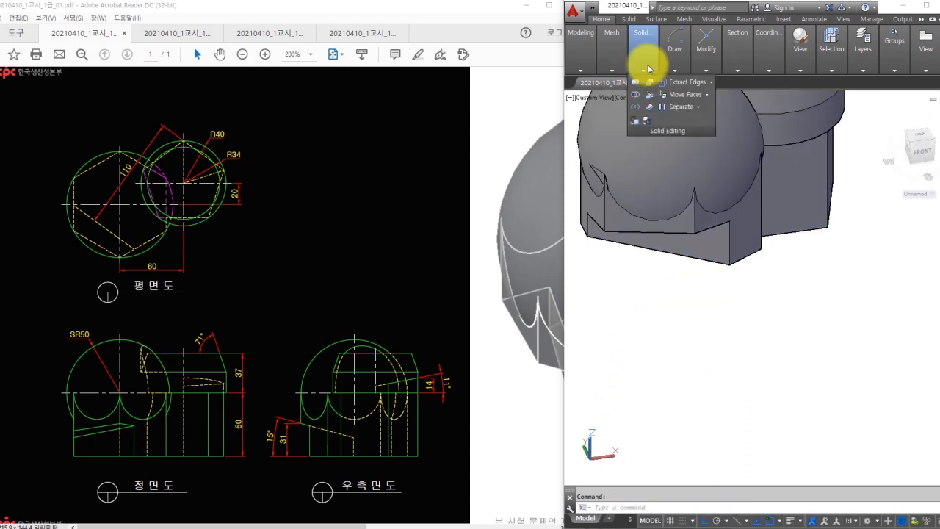
click(706, 95)
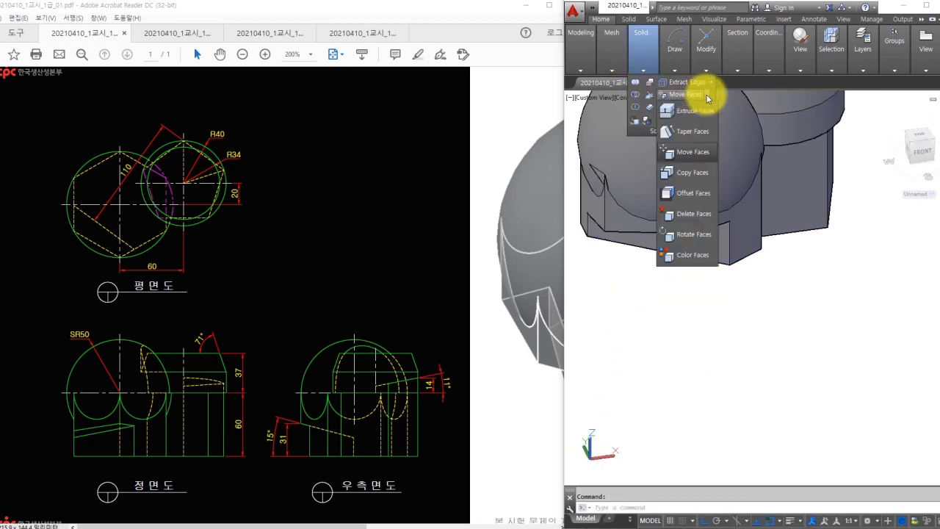
click(689, 194)
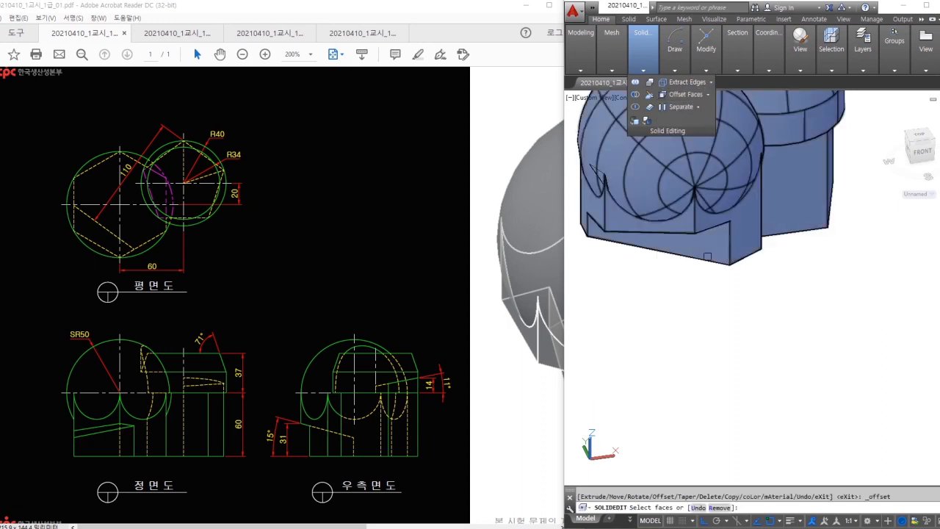
click(708, 249)
key(Return)
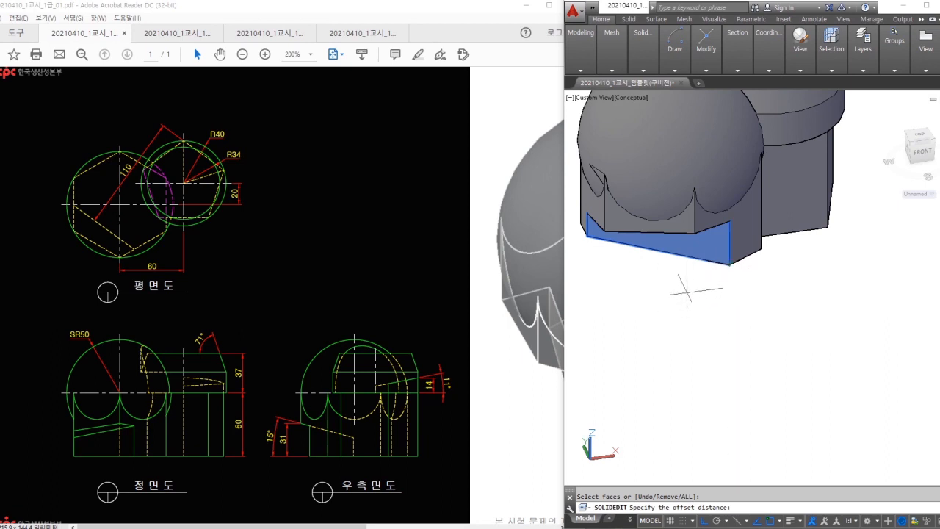
key(Return)
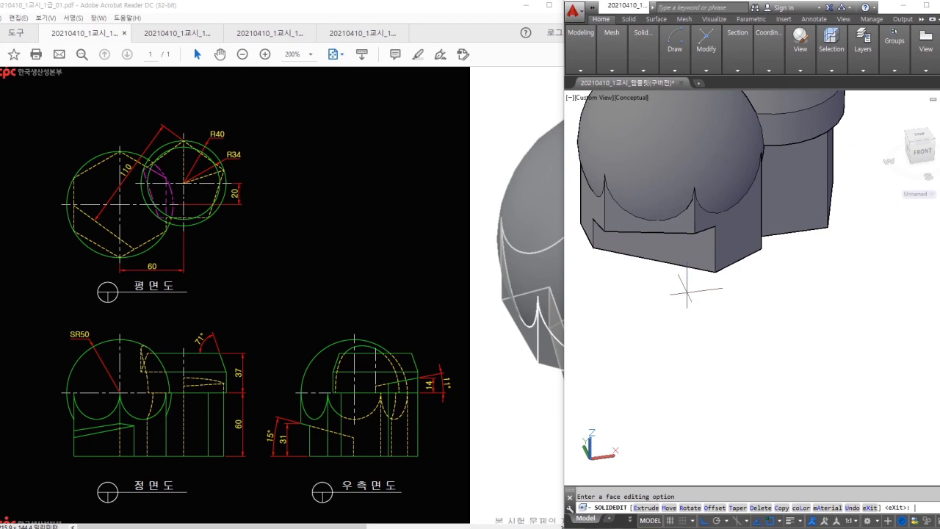
scroll(688, 291, down, 6)
- Exit face editing and switch the solid to the Top view
key(Escape)
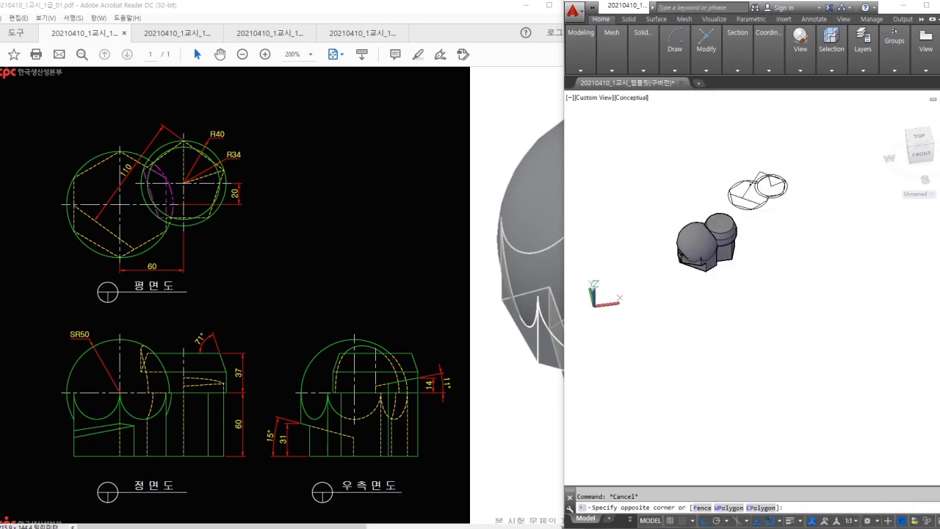
scroll(694, 220, up, 2)
click(794, 73)
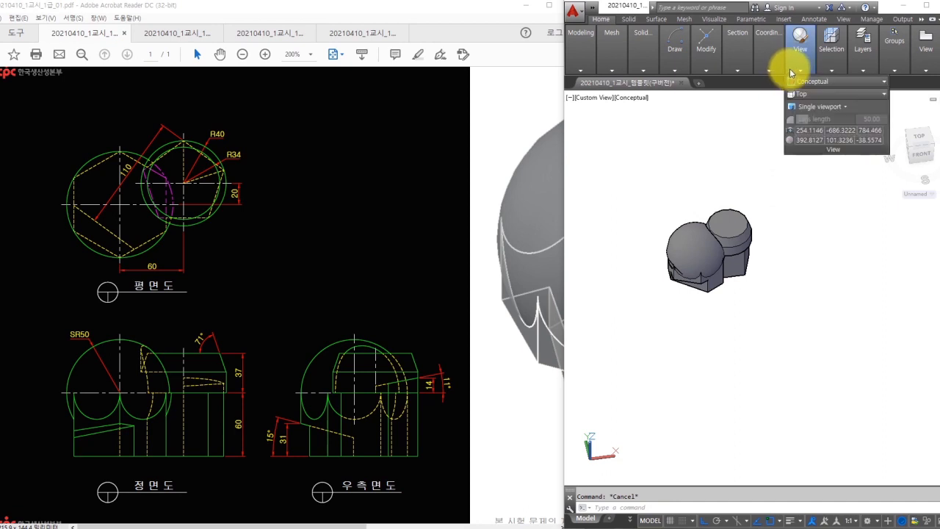
click(802, 94)
click(804, 105)
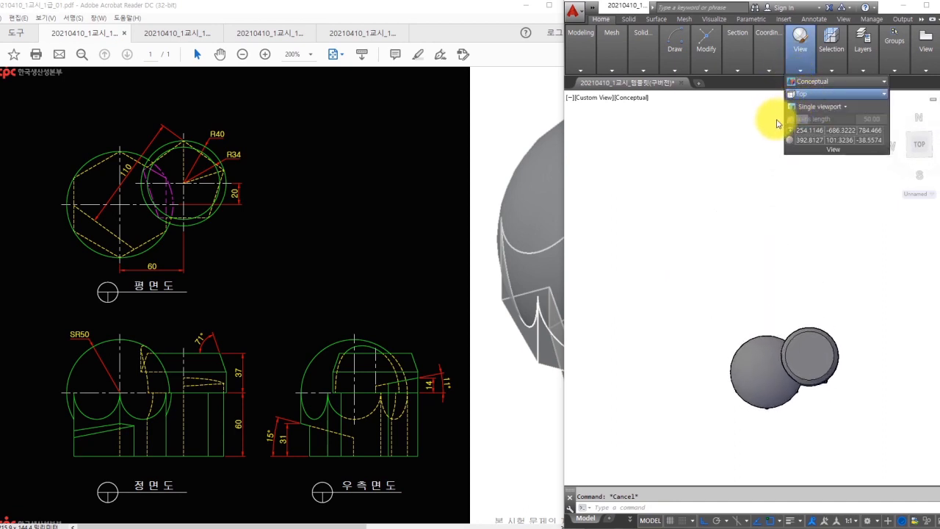
click(653, 72)
middle_drag(798, 248, 775, 230)
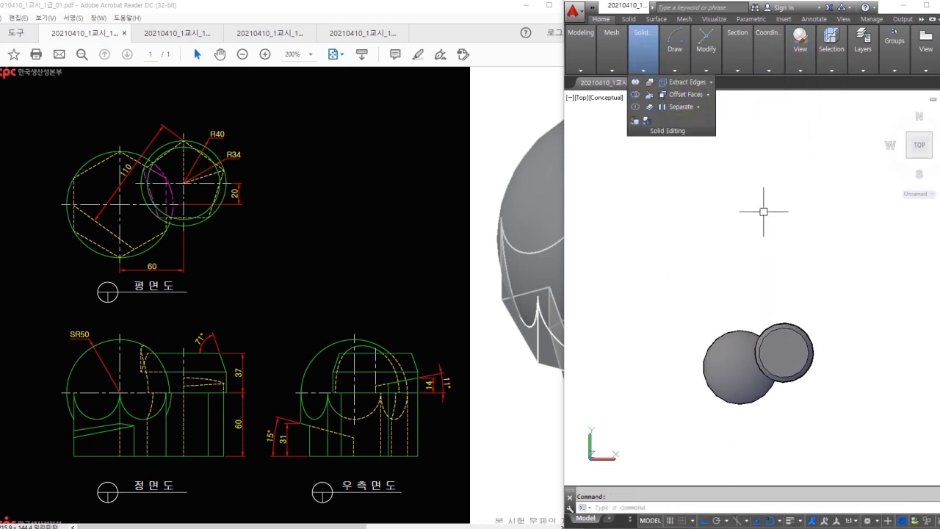
- Create a FLATSHOT flattened top view at the default placement
text(flatshot)
key(Return)
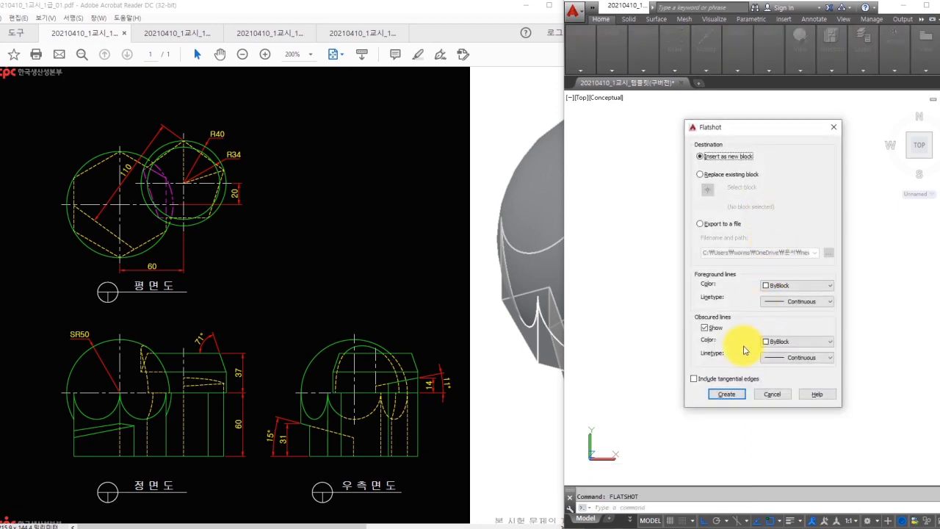
click(727, 392)
key(Return)
key(Return)
key(Return)
key(Escape)
scroll(864, 208, up, 2)
mouse_move(864, 208)
middle_down()
mouse_move(814, 203)
mouse_move(774, 222)
middle_up()
scroll(774, 221, up, 2)
- Place an aligned dimension across the hexagon, confirming it measures 110
text(da)
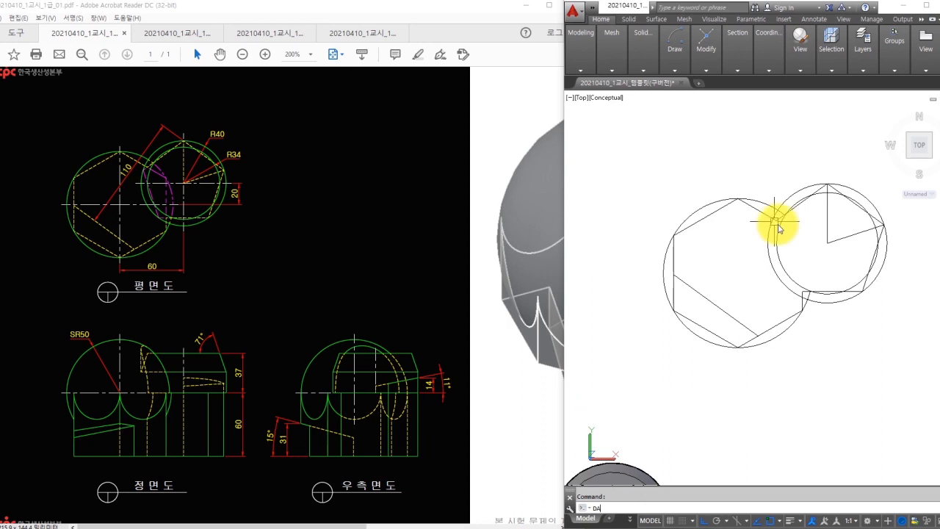
key(Return)
scroll(779, 220, up, 2)
key(Escape)
text(DA)
key(Return)
click(843, 169)
click(713, 356)
click(692, 301)
- Erase the 110 dimension and the flat drawing, then scroll the exam PDF to the question
click(728, 262)
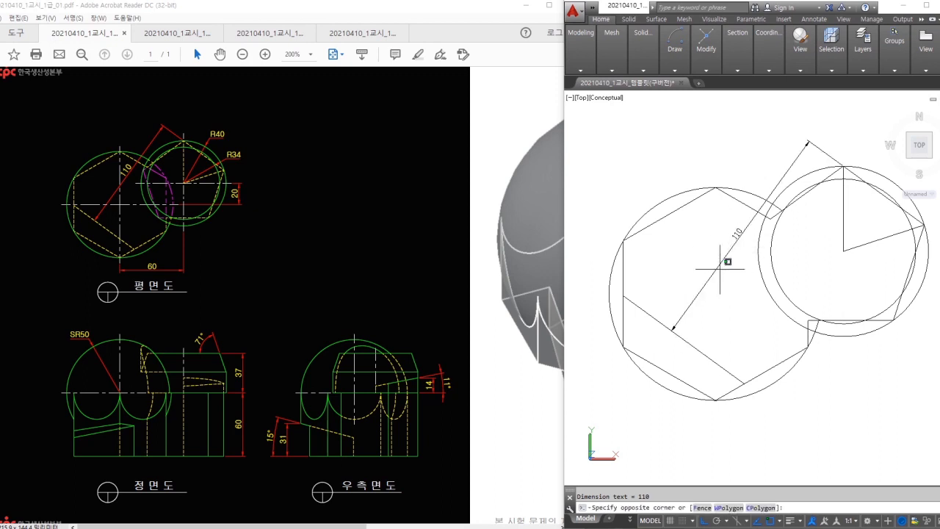
click(717, 271)
text(e)
scroll(729, 286, down, 4)
click(827, 367)
click(719, 284)
text(e)
mouse_move(654, 434)
middle_down()
mouse_move(741, 323)
mouse_move(698, 286)
mouse_move(632, 312)
middle_up()
click(444, 338)
scroll(409, 335, down, 4)
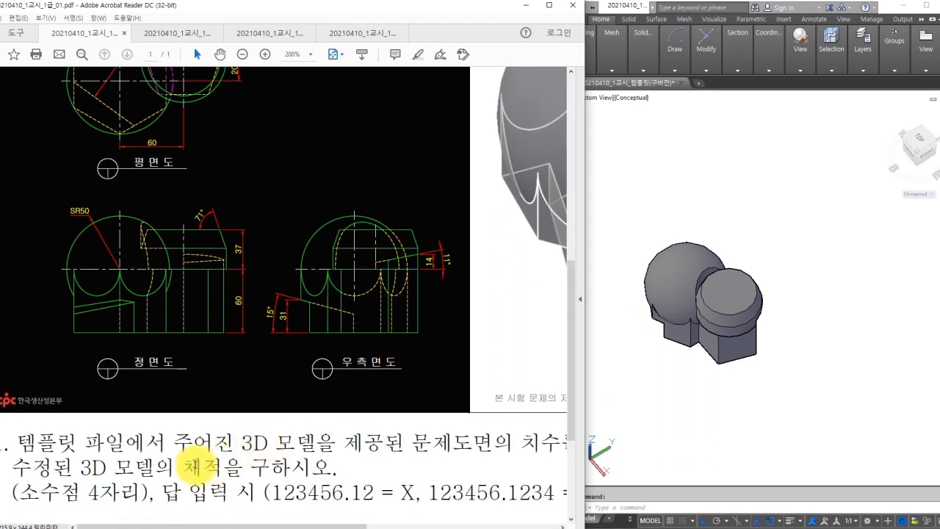
- Run MASSPROP on the solid and compare its volume with 965241.0750 in the answers notes
drag(204, 467, 222, 467)
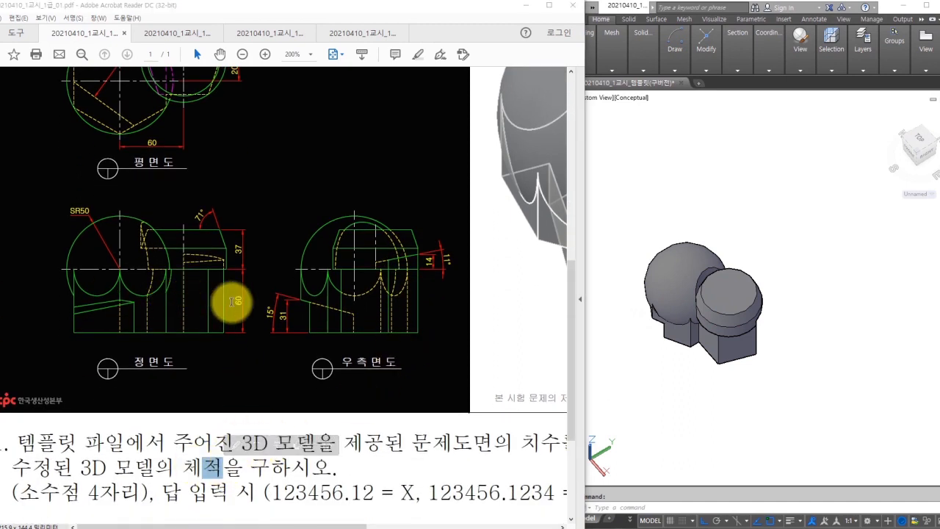
scroll(235, 300, up, 3)
click(770, 369)
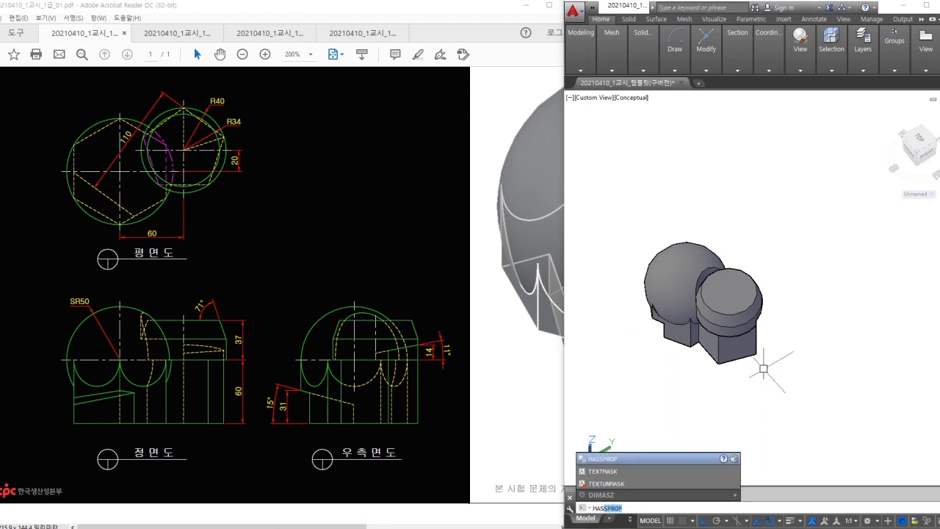
key(Return)
click(733, 330)
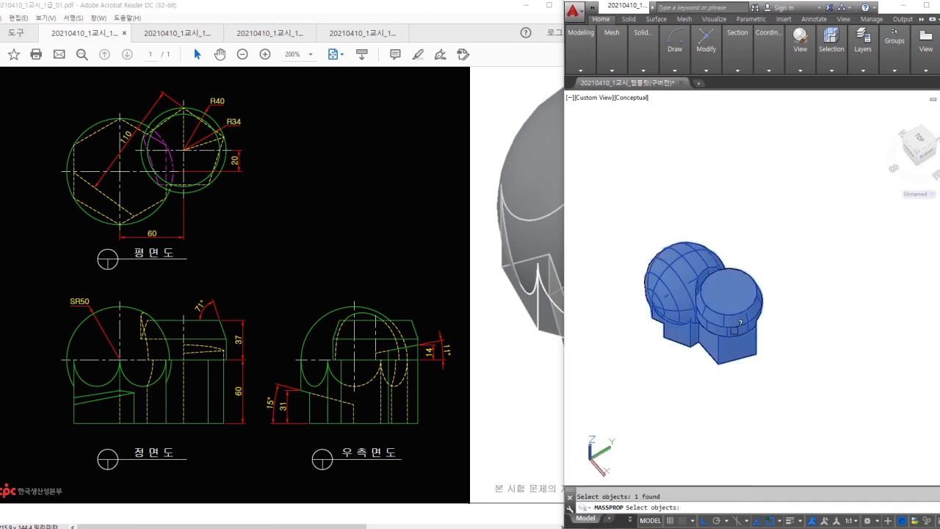
right_click(732, 329)
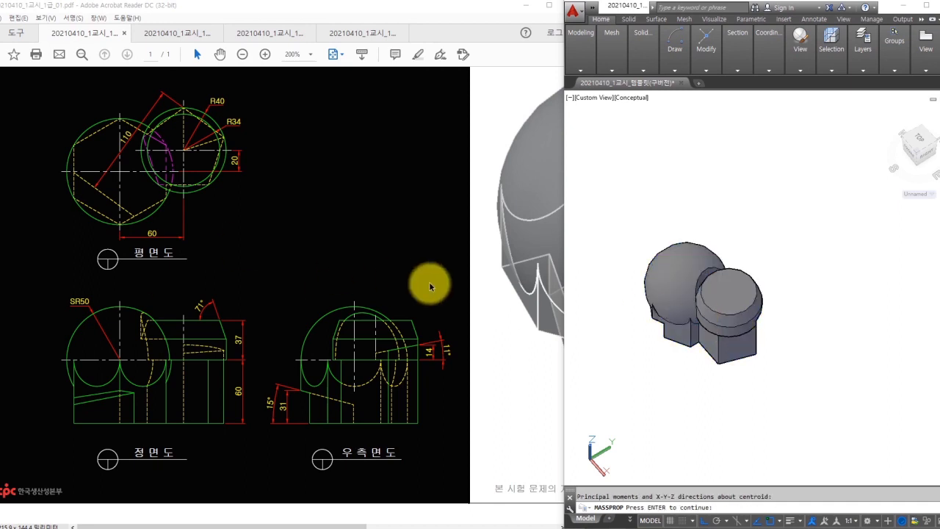
drag(0, 198, 270, 188)
drag(161, 285, 42, 290)
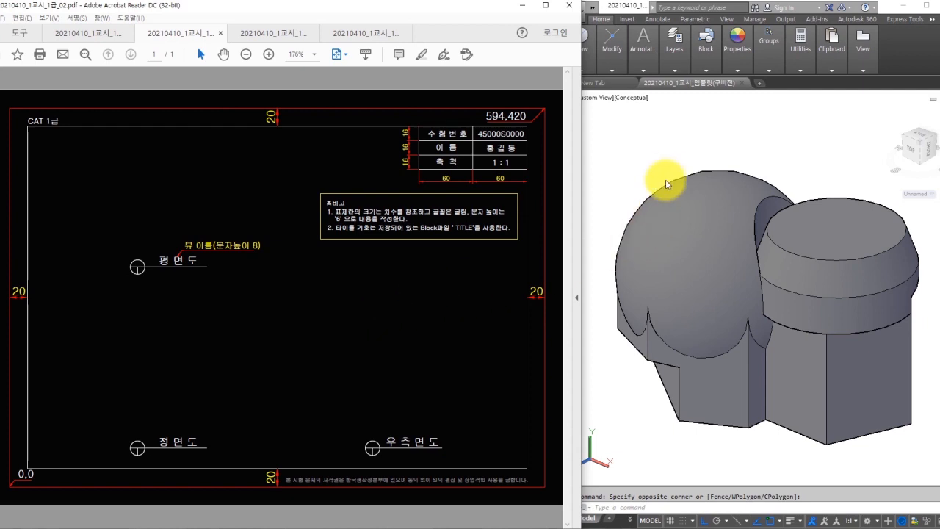
- Switch to the 3D Modeling workspace with a Front view in 2D Wireframe
click(659, 206)
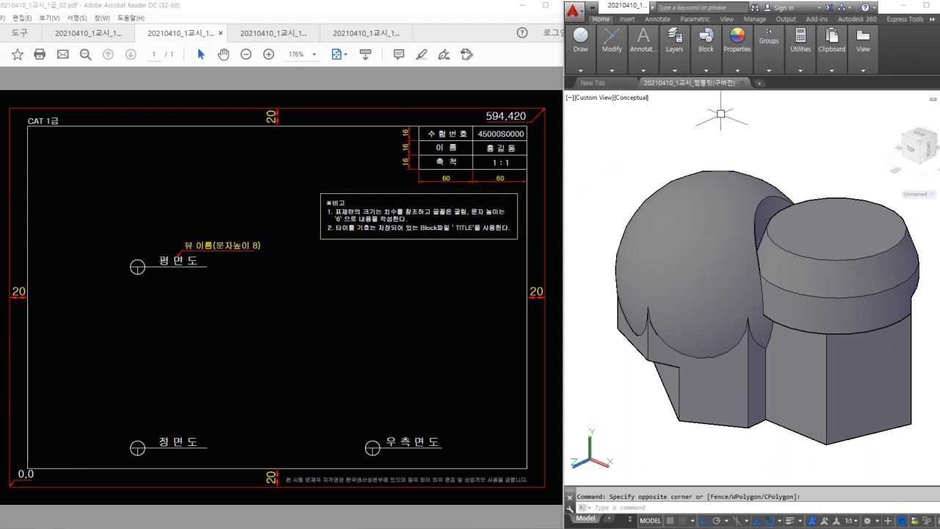
click(869, 520)
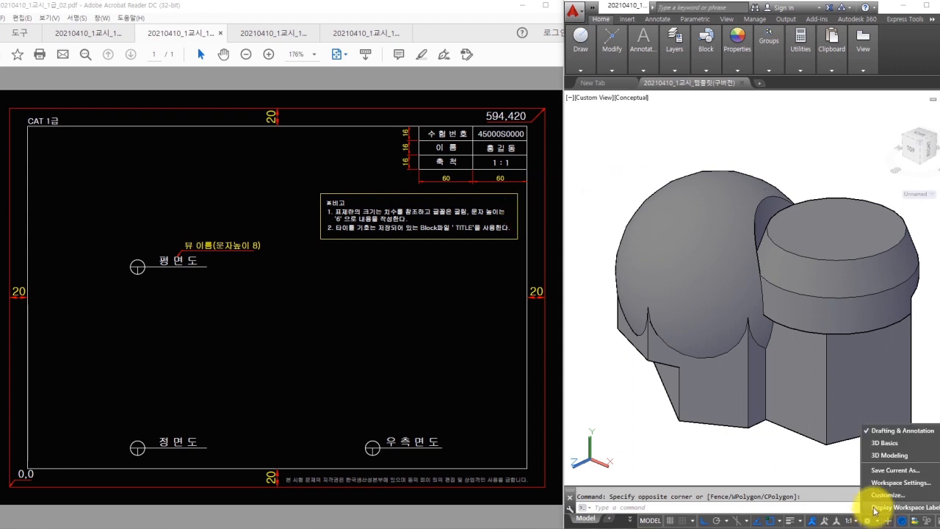
click(886, 455)
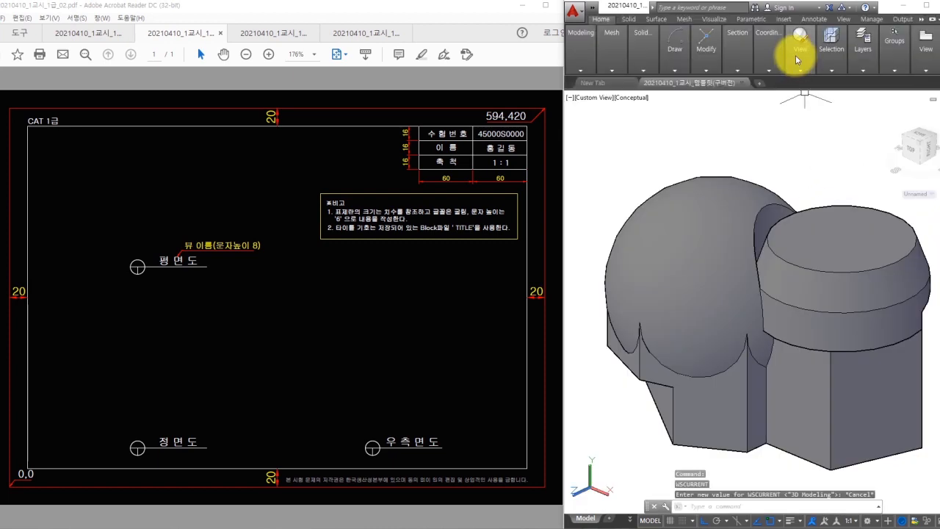
mouse_move(800, 65)
click(800, 94)
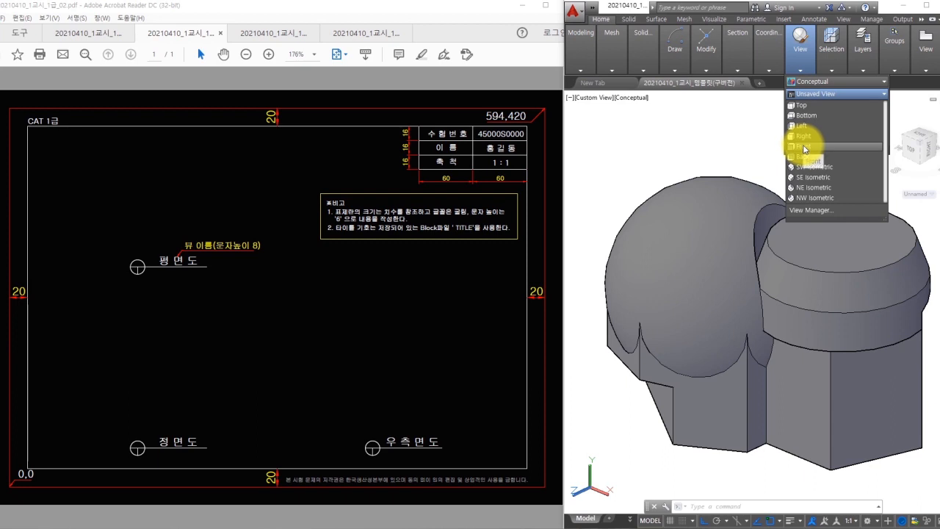
click(804, 147)
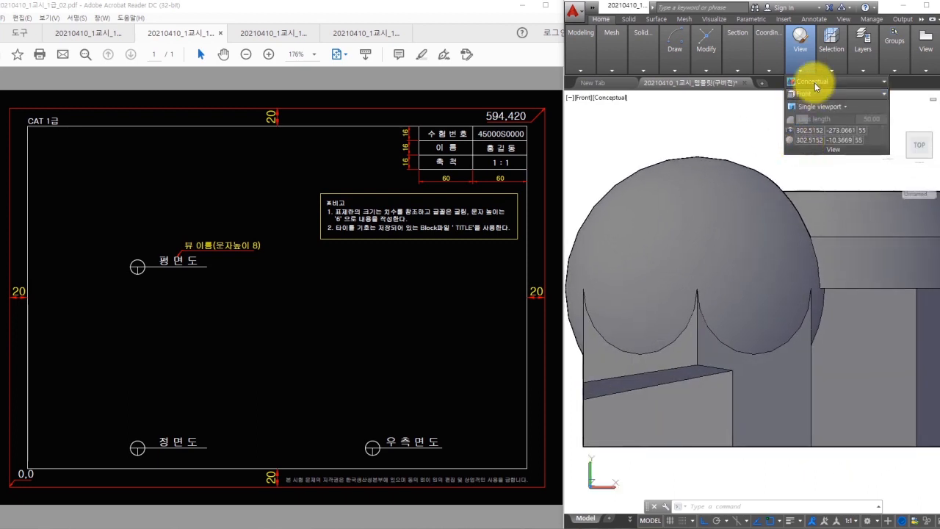
click(814, 84)
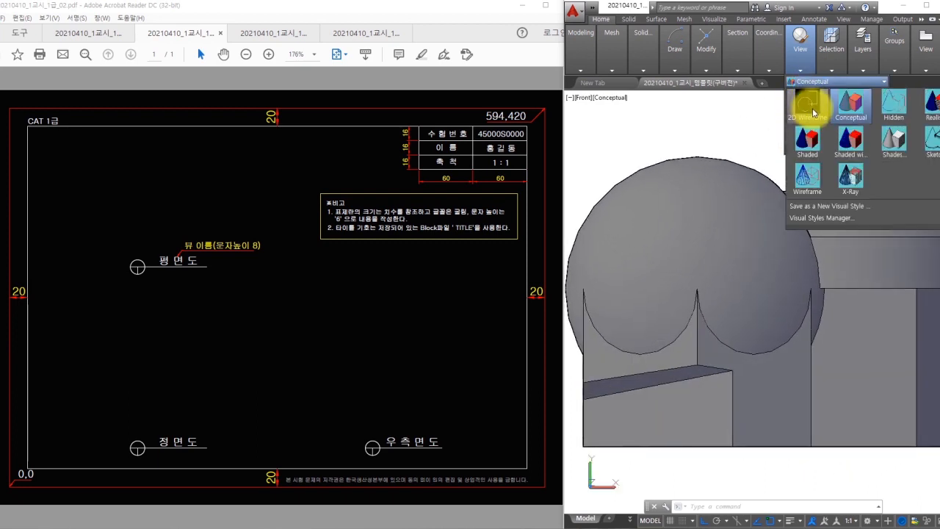
click(812, 111)
- Create a FLATSHOT front-view block and place it below the model at default scale
scroll(762, 208, down, 5)
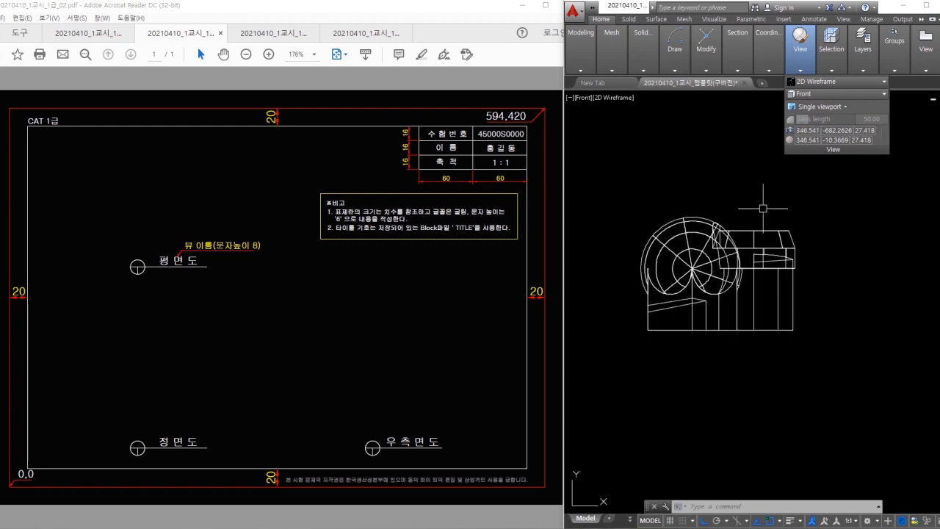
text(fl)
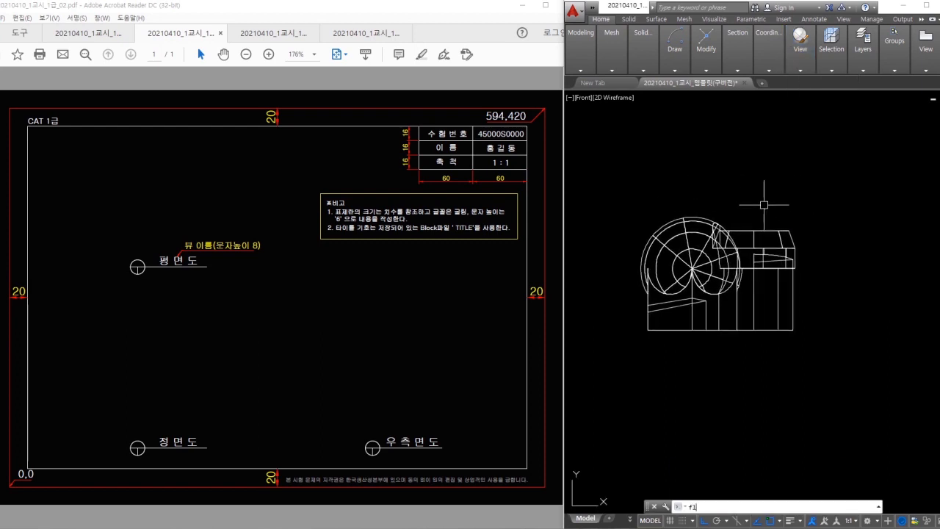
text(at)
key(Return)
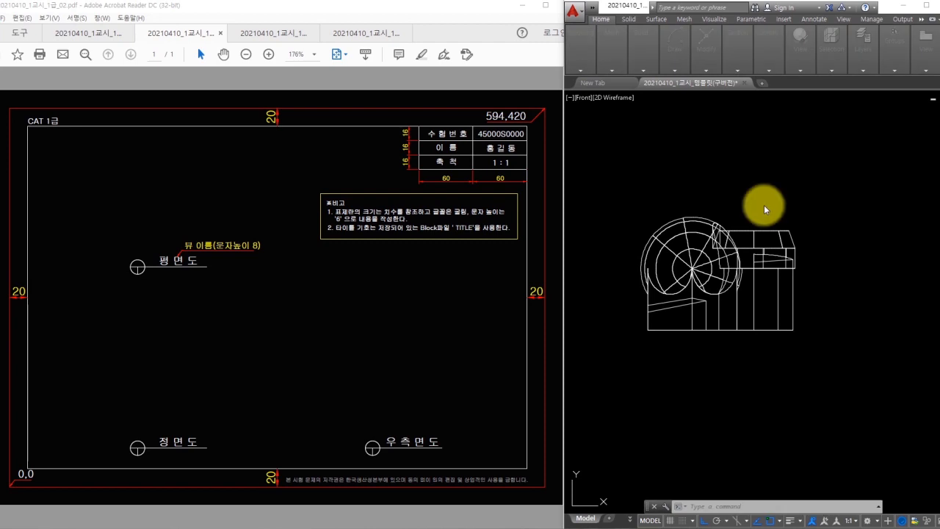
click(721, 395)
click(749, 385)
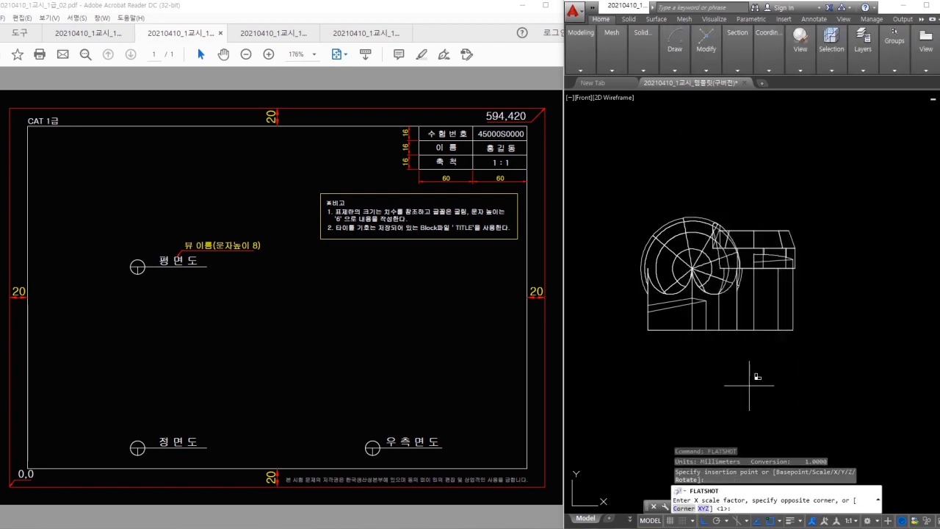
key(Return)
key(Return)
key(Return)
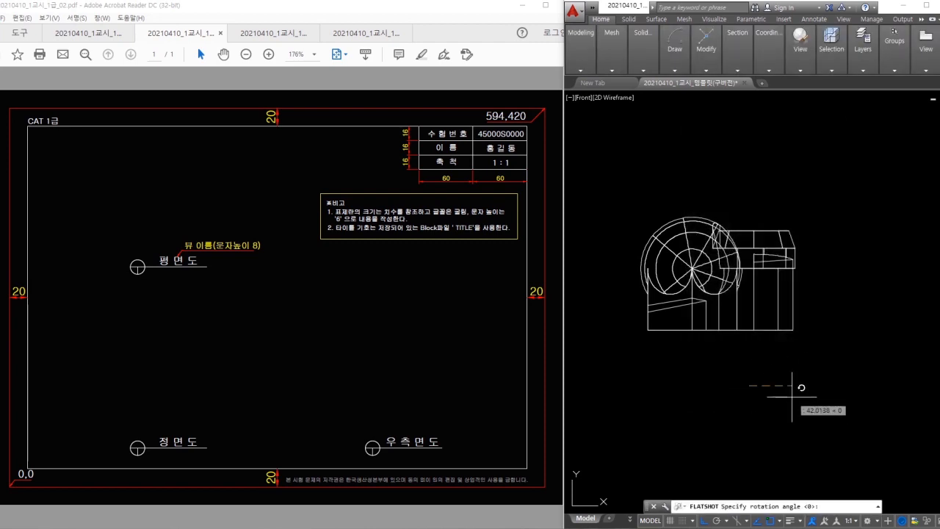
scroll(822, 351, down, 4)
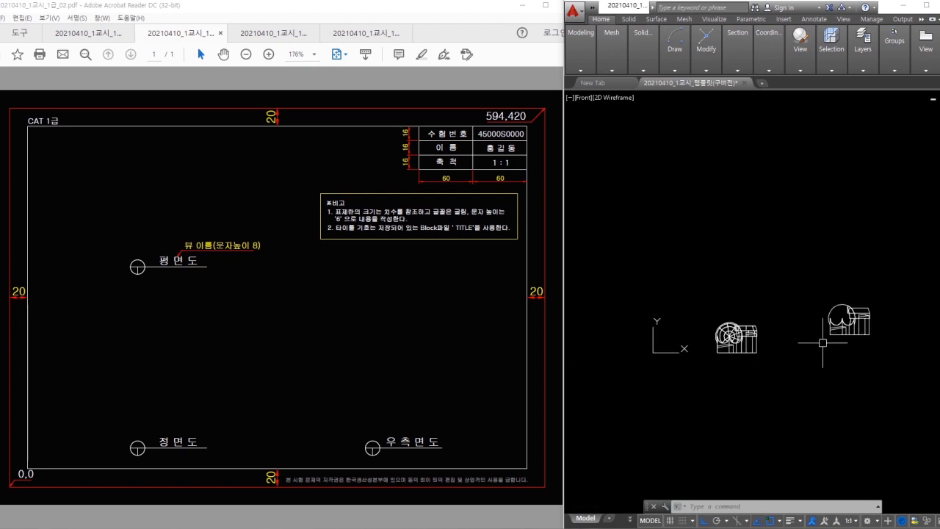
middle_drag(829, 316, 820, 309)
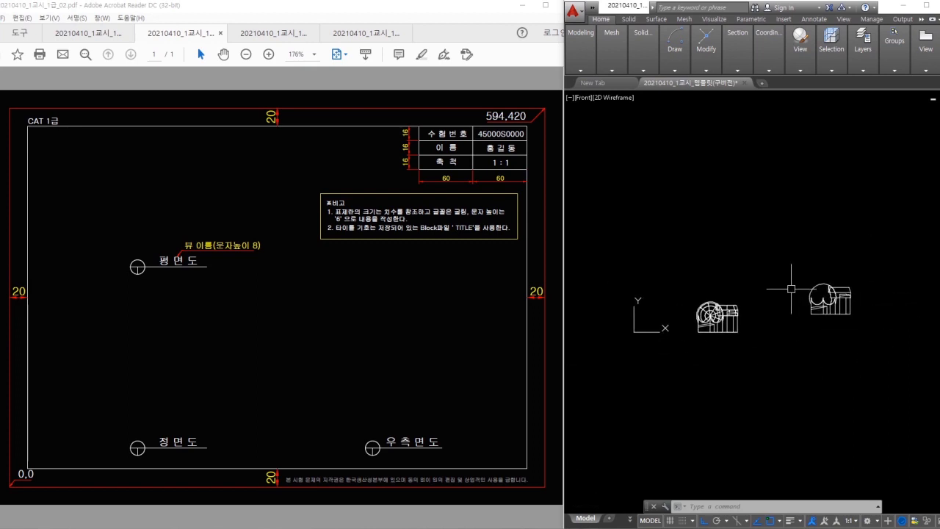
click(797, 59)
- Switch to the Right preset view and place a FLATSHOT block of it beside the model
click(815, 93)
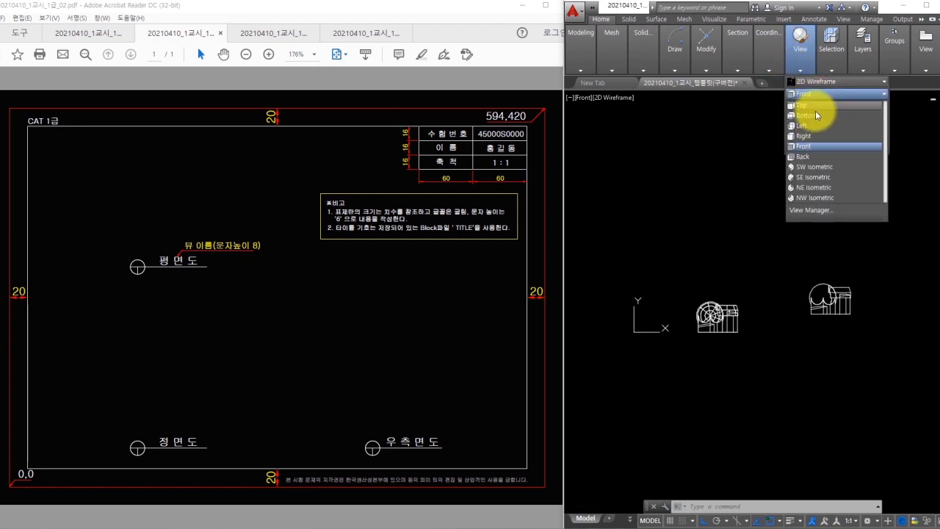
click(803, 135)
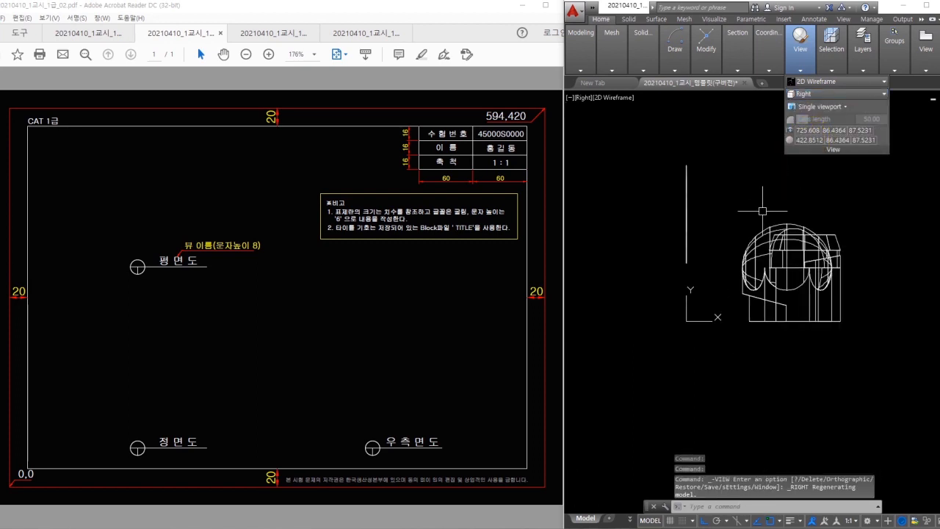
key(Escape)
key(Escape)
text(flat)
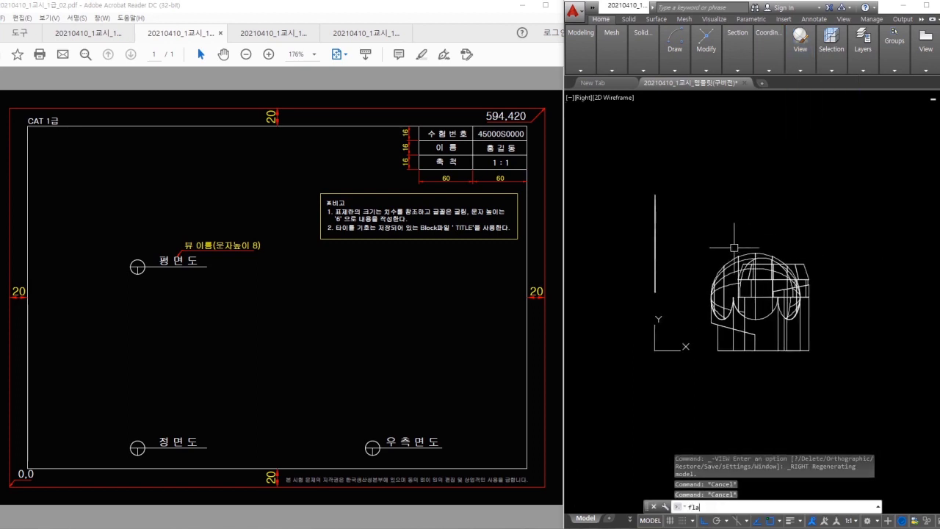
key(Return)
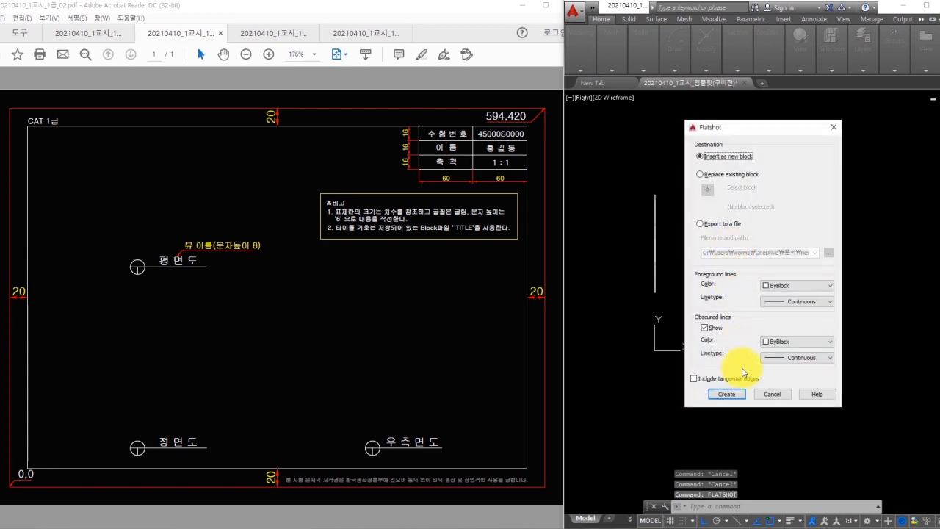
click(729, 395)
click(775, 411)
key(Return)
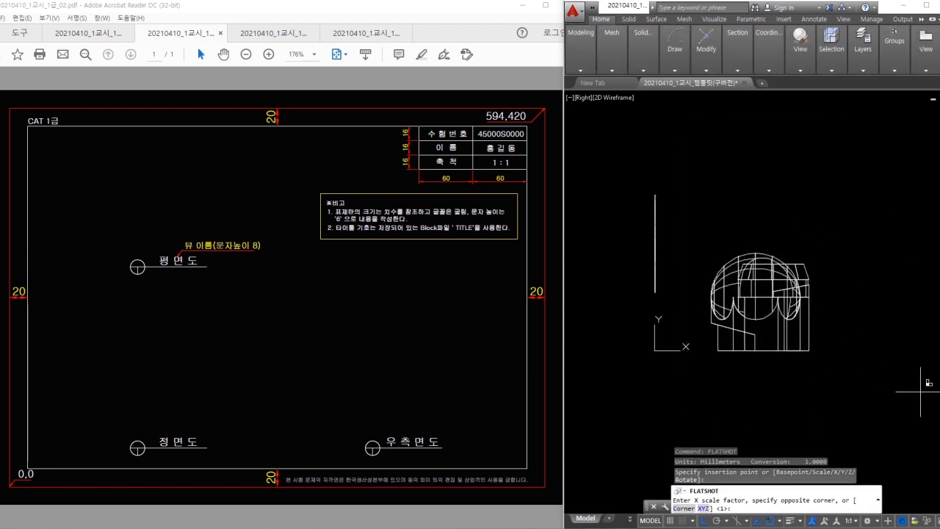
key(Return)
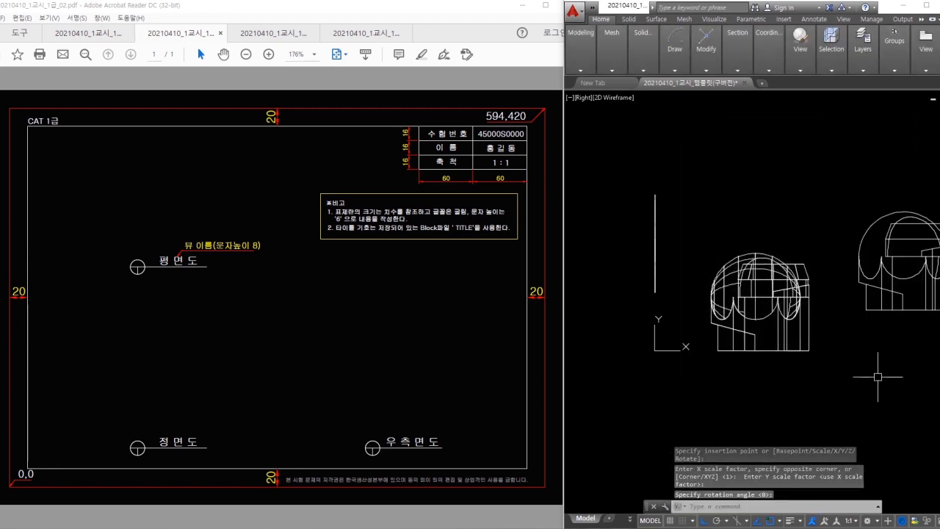
- Switch to the Top preset view and place a FLATSHOT block of it at default scale
shift+middle_drag(803, 356, 858, 348)
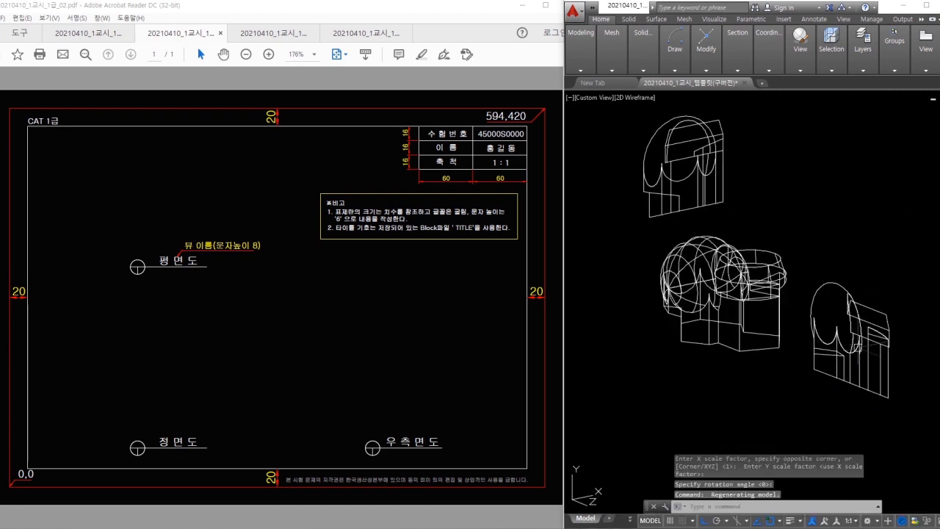
click(801, 70)
click(805, 94)
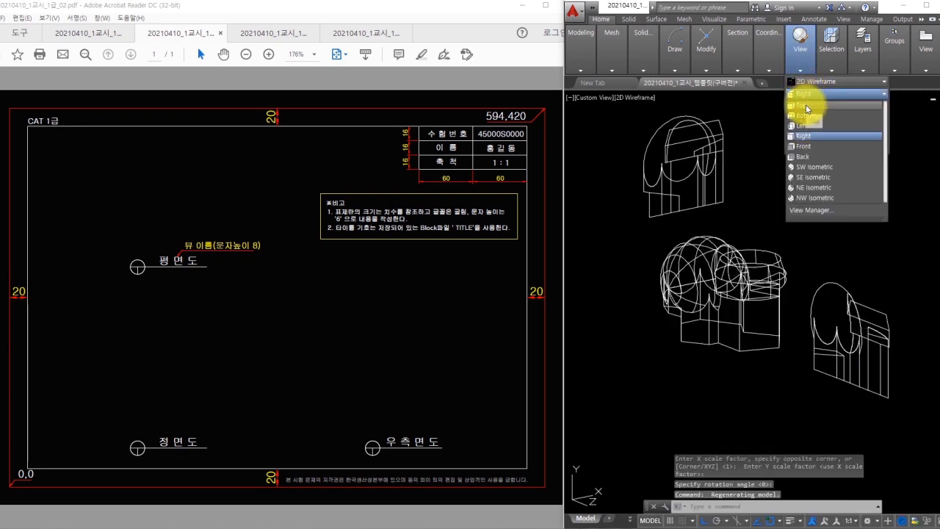
click(805, 104)
key(Escape)
key(Escape)
key(Escape)
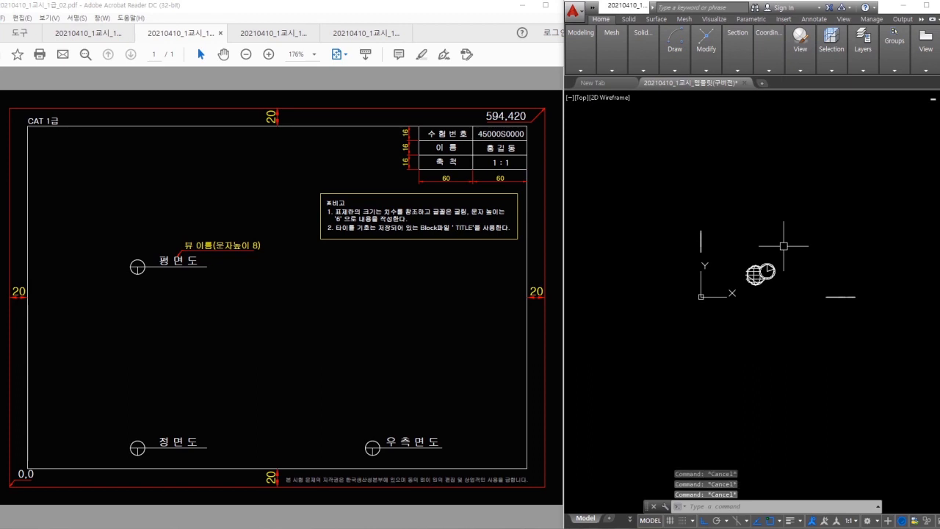
text(f1at)
key(Return)
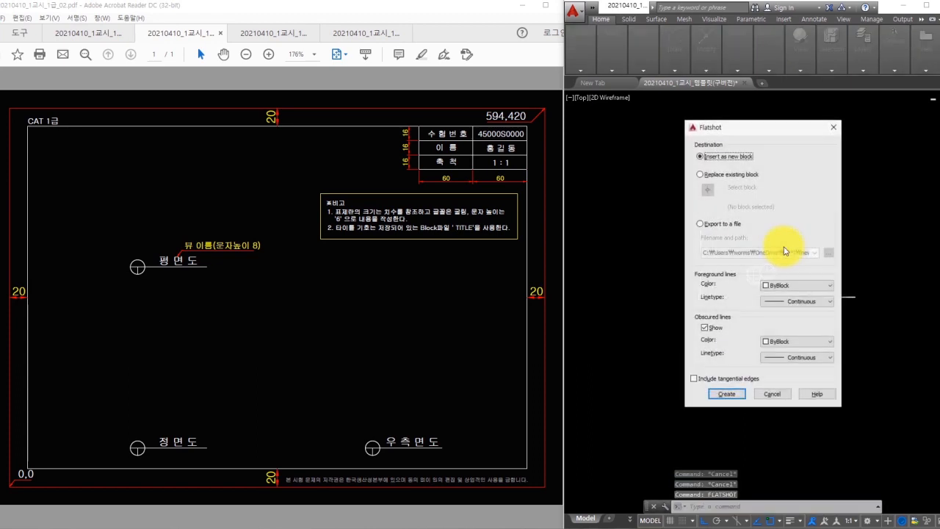
click(727, 397)
click(759, 316)
right_click(758, 316)
right_click(758, 317)
right_click(759, 317)
key(Escape)
- Orbit and zoom to bring all drawings into view, then begin selecting the original 3D solid
shift+middle_drag(820, 313, 768, 241)
scroll(792, 274, up, 4)
middle_drag(787, 274, 774, 263)
click(793, 202)
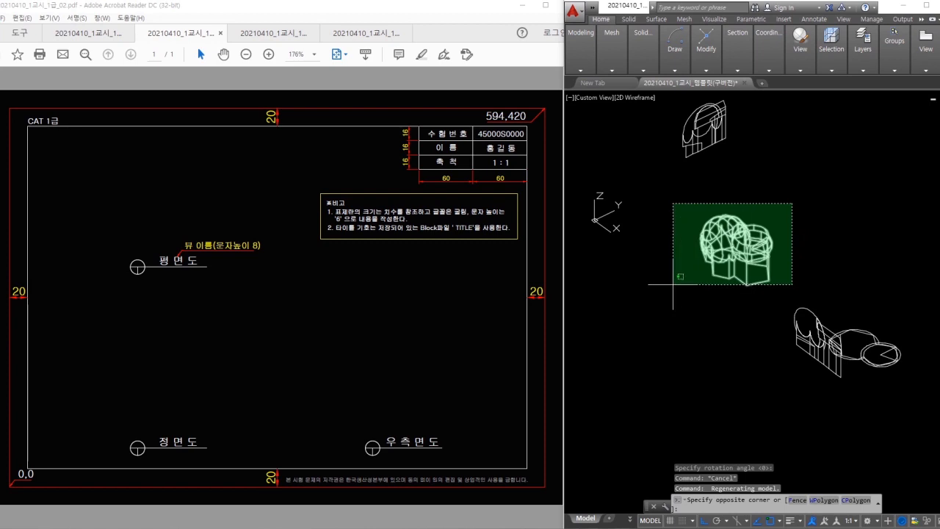
- Erase the original 3D solid with E
click(647, 310)
text(E)
key(Return)
key(Escape)
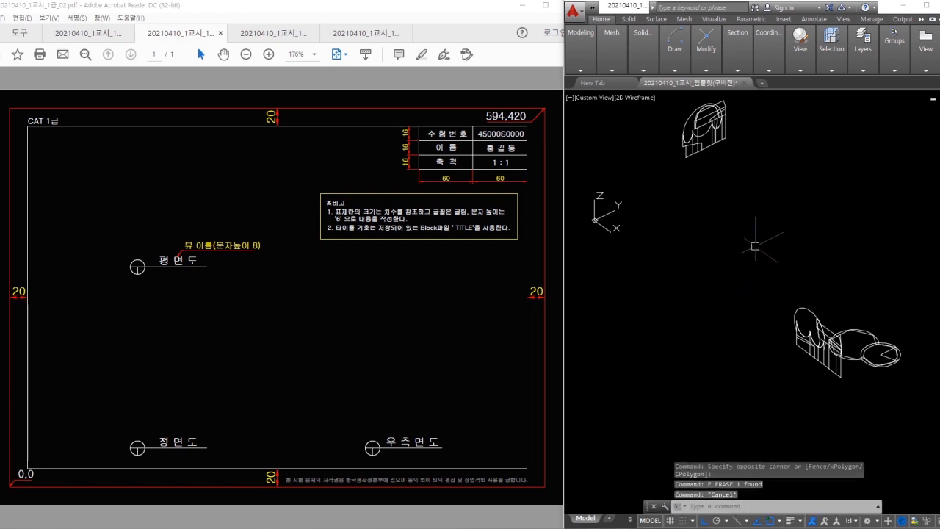
- Move the left flattened view beside the upper one
middle_drag(848, 317, 842, 286)
text(m)
key(Return)
click(815, 267)
click(770, 304)
key(Return)
click(760, 295)
click(695, 255)
- Move the upper flattened view lower and to the right
middle_drag(710, 135, 718, 171)
key(space)
click(719, 171)
click(696, 138)
key(space)
click(721, 168)
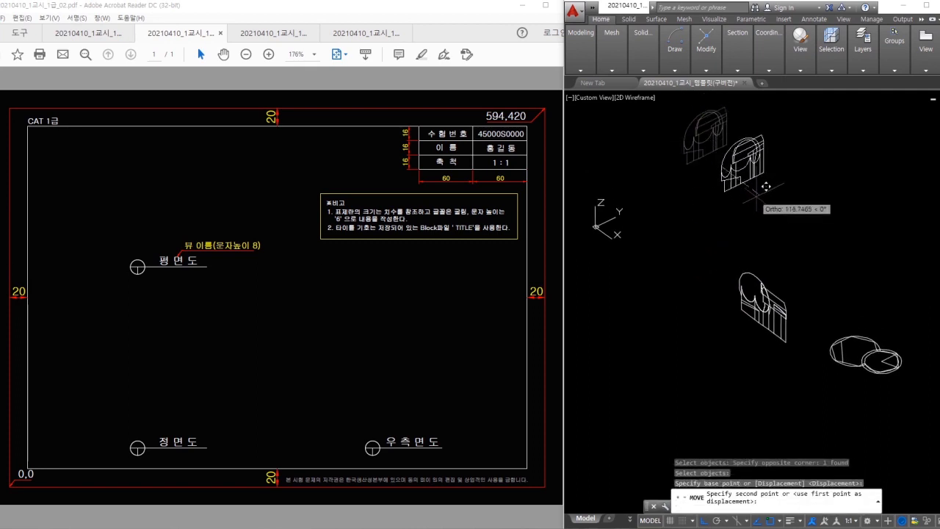
click(764, 200)
- Try rotating the lower flattened view with 3DROTATE, setting its base point
ctrl+shift+drag(781, 173, 828, 173)
key(r)
ctrl+shift+drag(780, 286, 823, 245)
mouse_move(867, 206)
mouse_down()
mouse_move(866, 225)
mouse_move(882, 226)
mouse_up()
key(Escape)
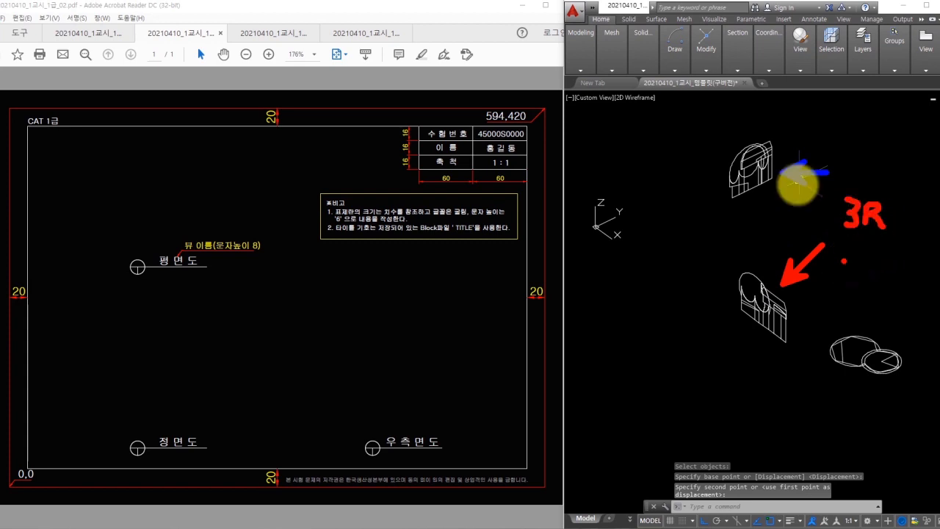
key(Return)
click(799, 268)
click(743, 320)
key(Return)
click(782, 279)
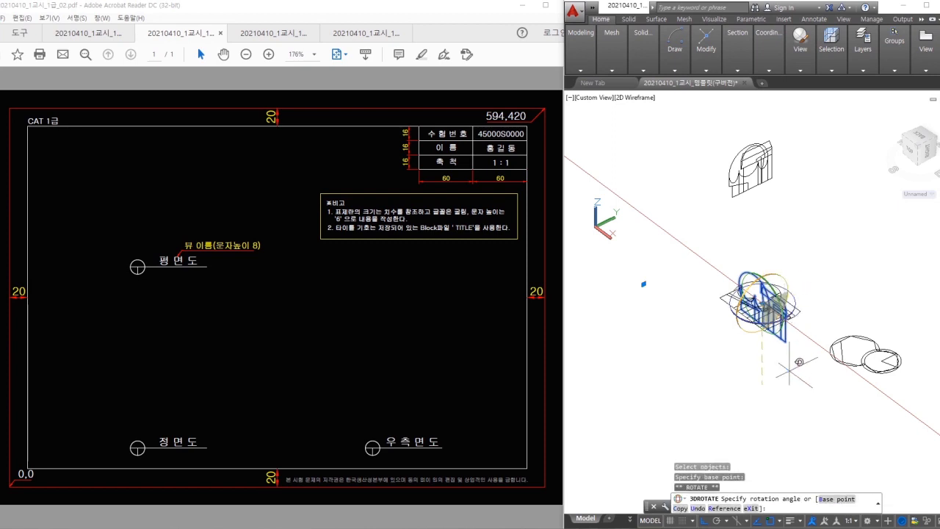
key(Escape)
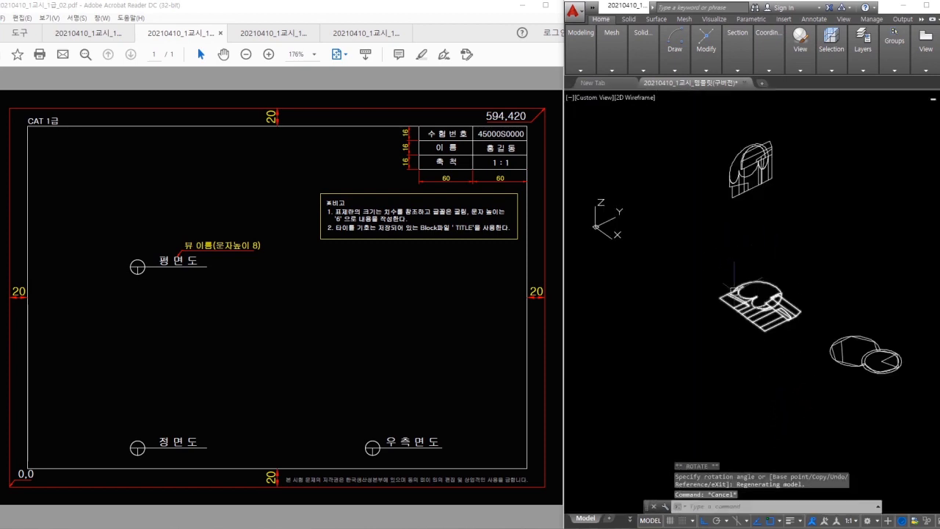
- Run 3DROTATE (3r) on the upper flattened view, choosing an axis and angle
mouse_move(786, 166)
mouse_down()
mouse_move(792, 184)
mouse_move(770, 202)
mouse_move(776, 214)
mouse_move(822, 218)
mouse_move(828, 238)
mouse_move(843, 220)
mouse_up()
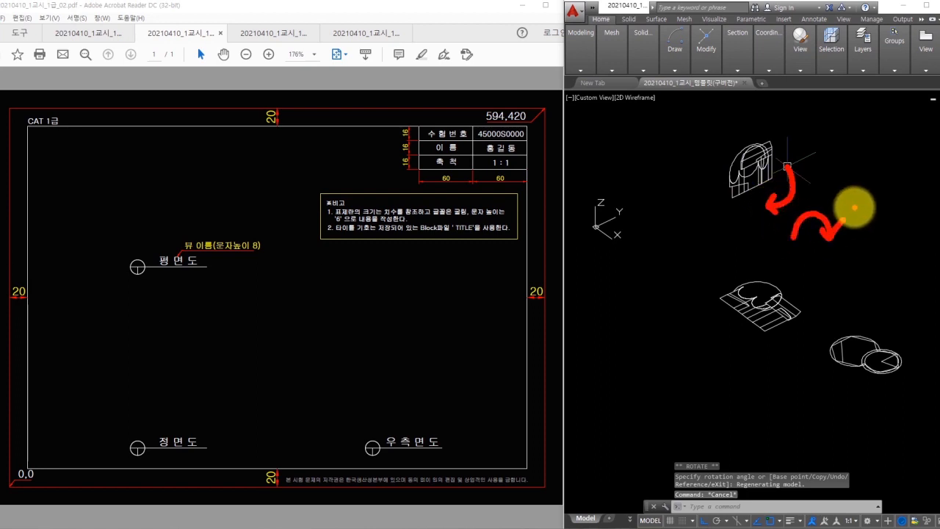
key(Escape)
text(3r)
key(Return)
click(788, 147)
click(792, 168)
key(Return)
click(784, 168)
click(655, 284)
- Rotate the upper flattened view again with 3DROTATE so it lies flat
key(Return)
click(784, 136)
click(718, 207)
key(Return)
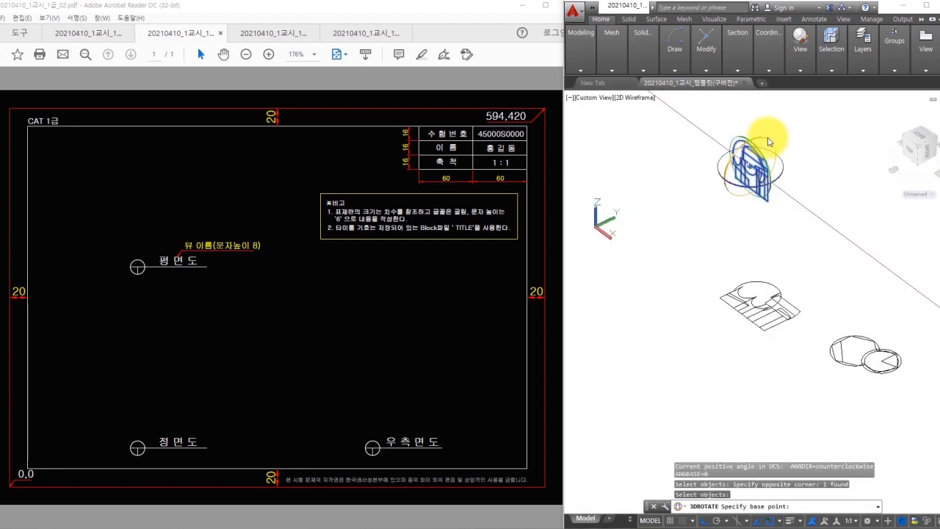
click(769, 142)
click(791, 262)
key(Escape)
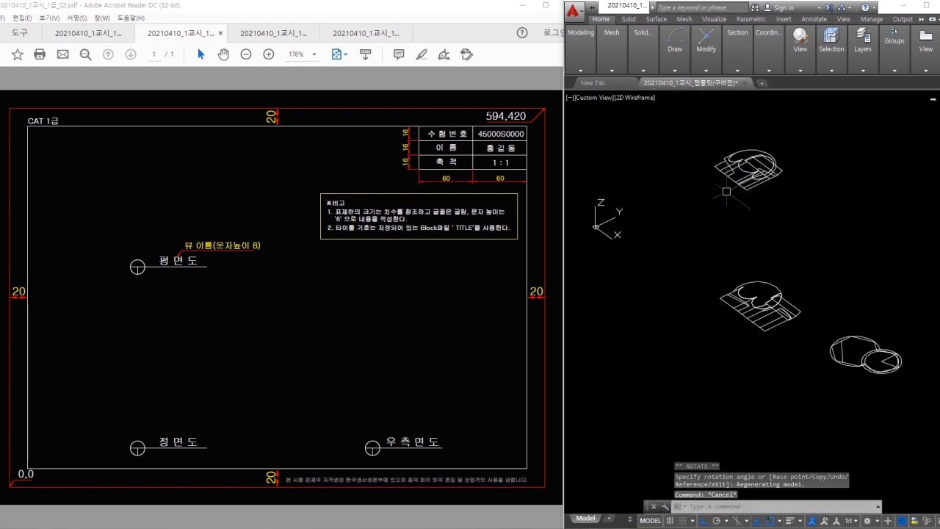
- Switch to the Top preset view to see the drawings from above
shift+middle_drag(711, 210, 778, 250)
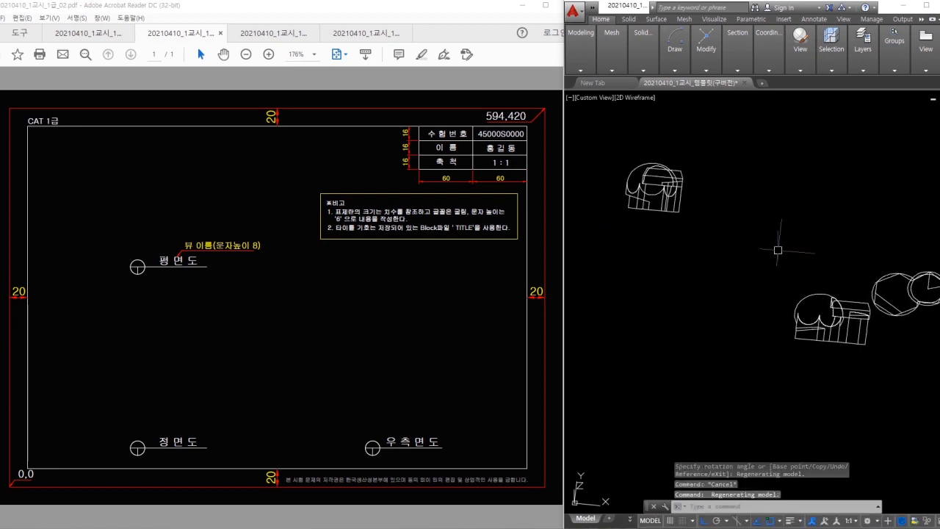
middle_drag(741, 190, 740, 218)
click(800, 69)
click(803, 94)
click(804, 104)
scroll(747, 226, down, 2)
- Move the lower-right view so its lower-left corner sits at the origin
key(Escape)
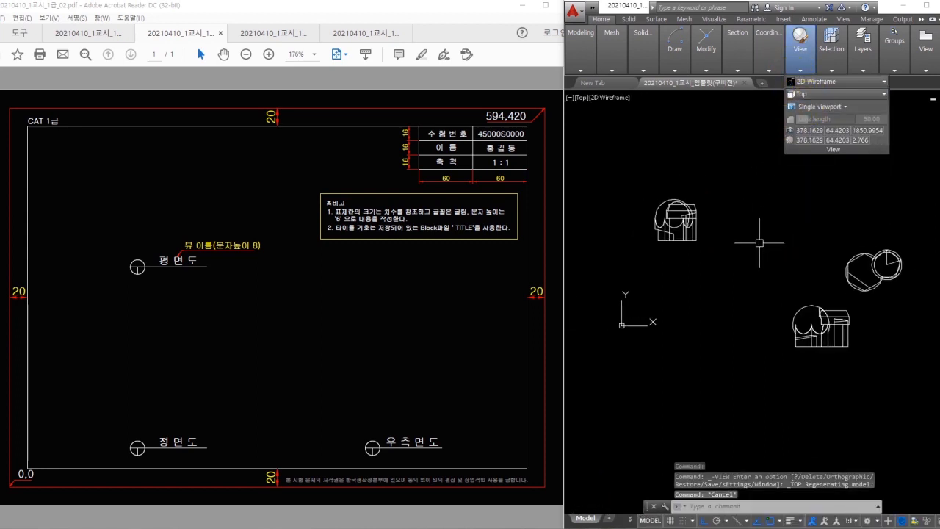
mouse_move(784, 168)
mouse_down()
mouse_move(781, 157)
mouse_move(738, 164)
mouse_move(758, 180)
mouse_up()
text(m)
key(Return)
click(867, 377)
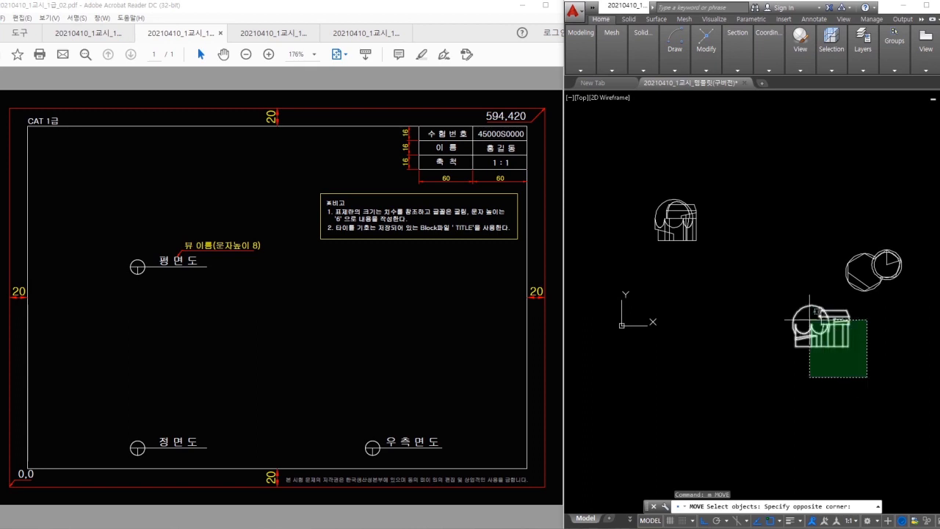
click(760, 279)
key(Return)
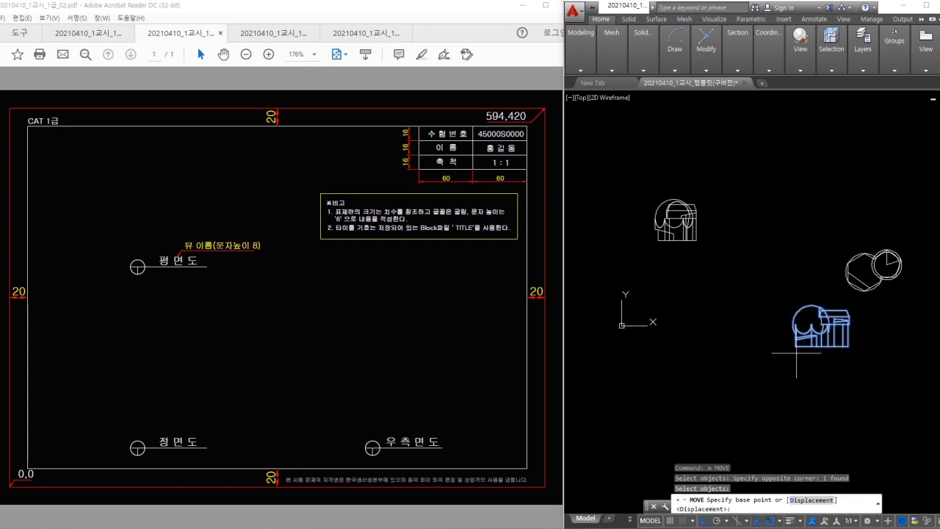
scroll(792, 355, up, 2)
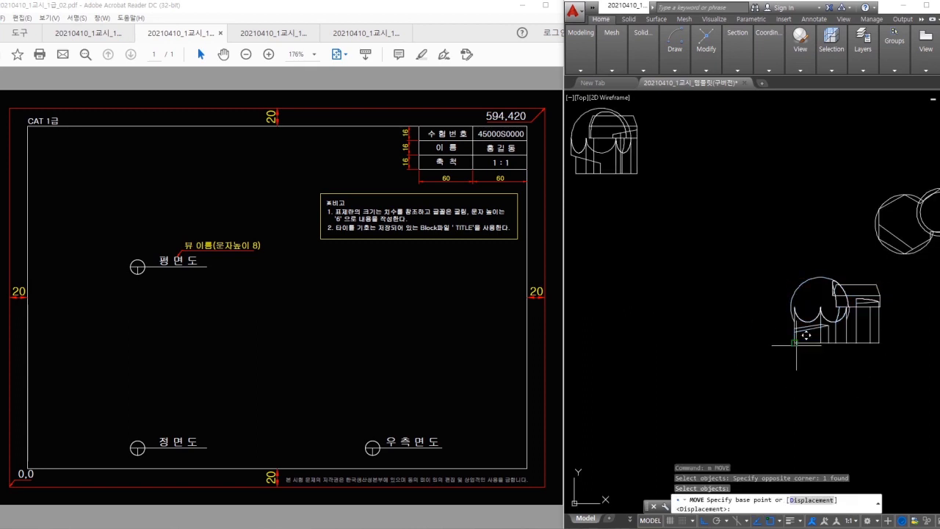
click(794, 343)
middle_drag(717, 335, 786, 325)
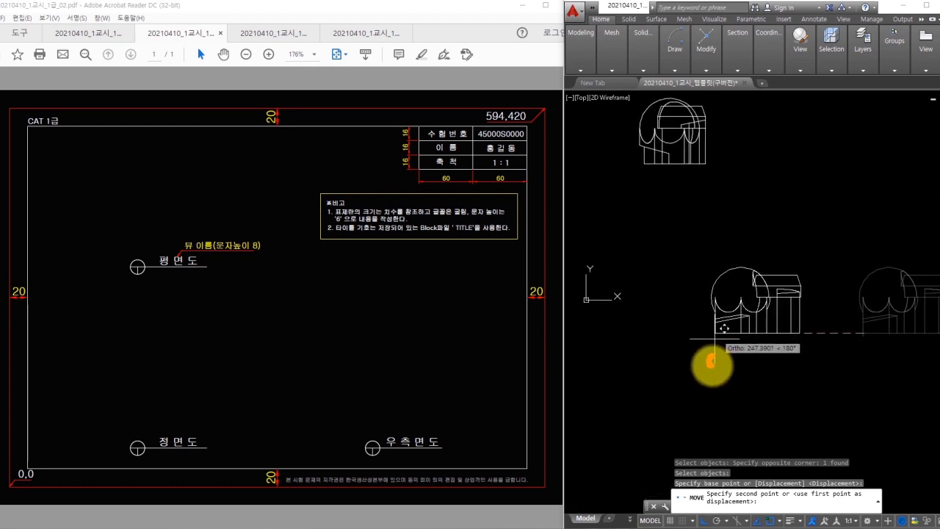
mouse_move(715, 362)
mouse_down()
mouse_move(770, 365)
mouse_move(784, 383)
mouse_up()
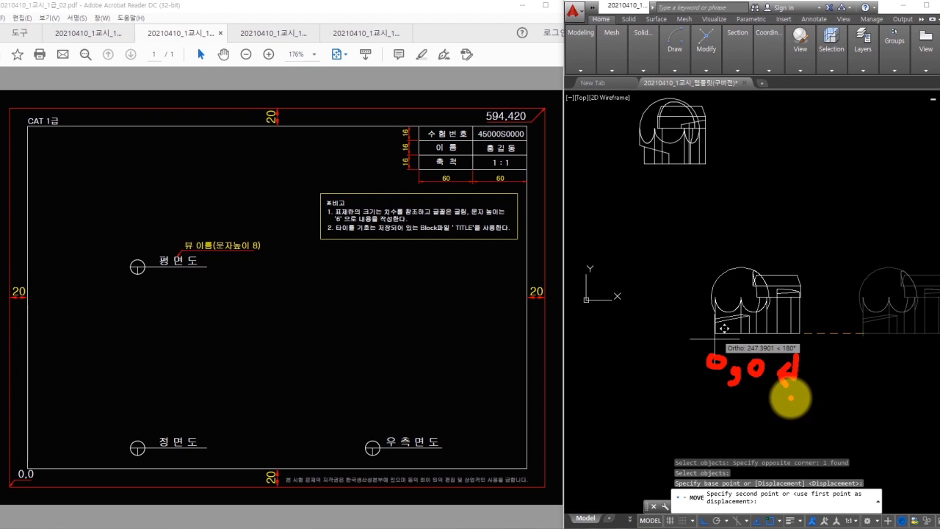
key(Escape)
text(0)
key(Return)
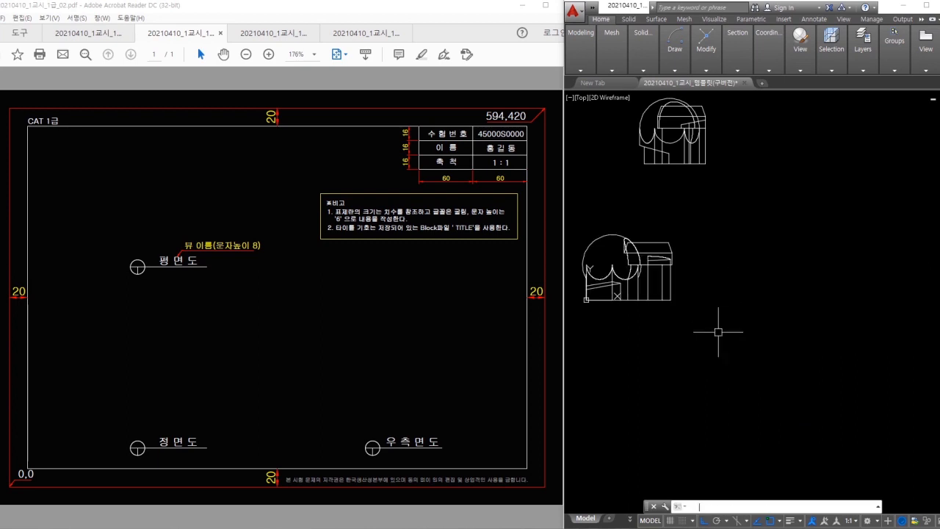
- Move the upper view's base point to 0,0
middle_drag(718, 331, 737, 372)
click(749, 235)
click(701, 199)
text(m)
key(Return)
click(655, 198)
text(0,0)
key(Return)
- Move the circle view's base point to 0,0
middle_drag(822, 246, 623, 231)
text(m)
click(831, 288)
click(796, 265)
key(Return)
click(781, 274)
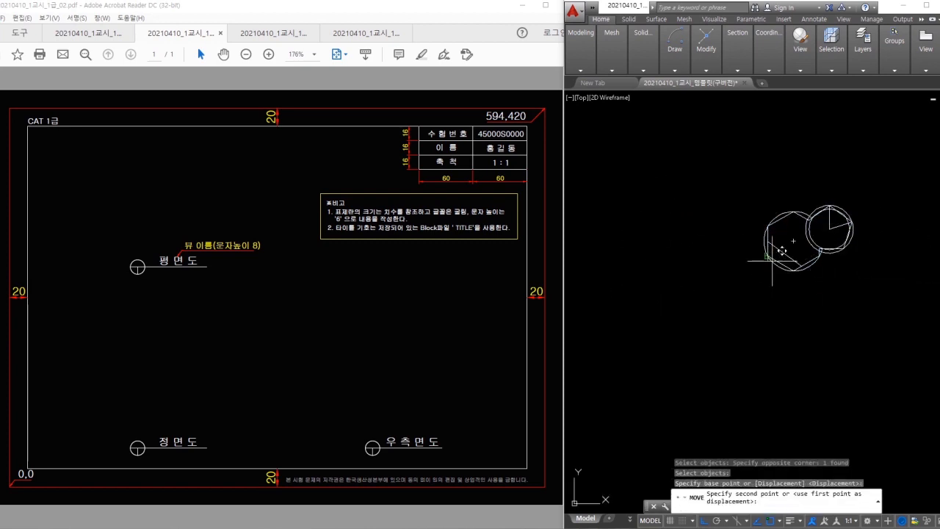
text(0,0)
key(Return)
- Orbit to check the stacked views, then return to the top-down view centred
middle_drag(697, 273, 834, 277)
middle_drag(720, 282, 841, 279)
shift+middle_drag(793, 332, 755, 210)
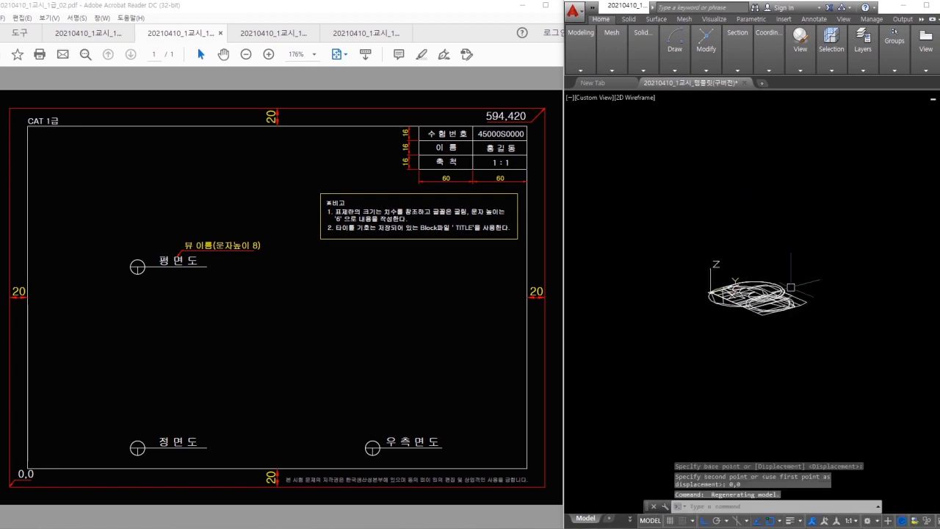
key(ctrl+z)
mouse_move(798, 279)
middle_down()
mouse_move(797, 243)
mouse_move(774, 225)
mouse_move(800, 233)
middle_up()
scroll(791, 227, up, 2)
key(Escape)
click(939, 107)
key(Escape)
key(Escape)
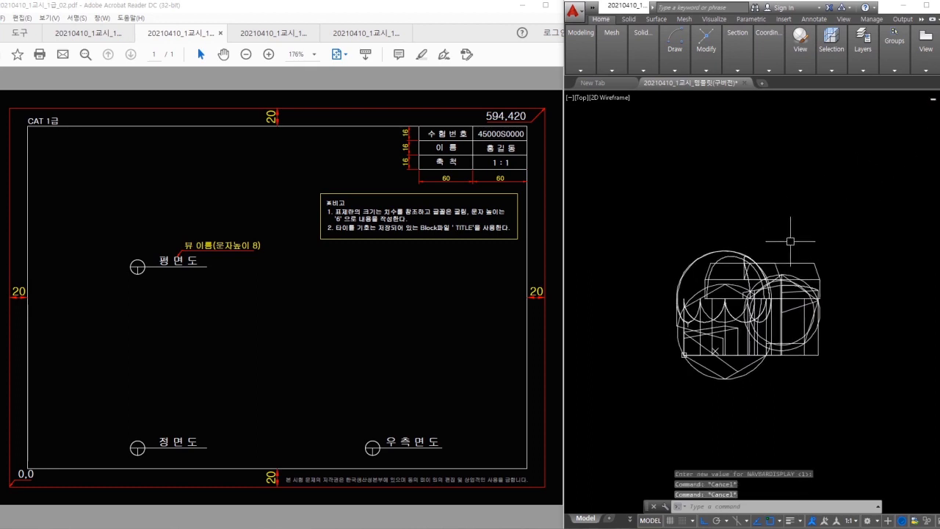
- Switch to the Drafting & Annotation workspace
click(867, 521)
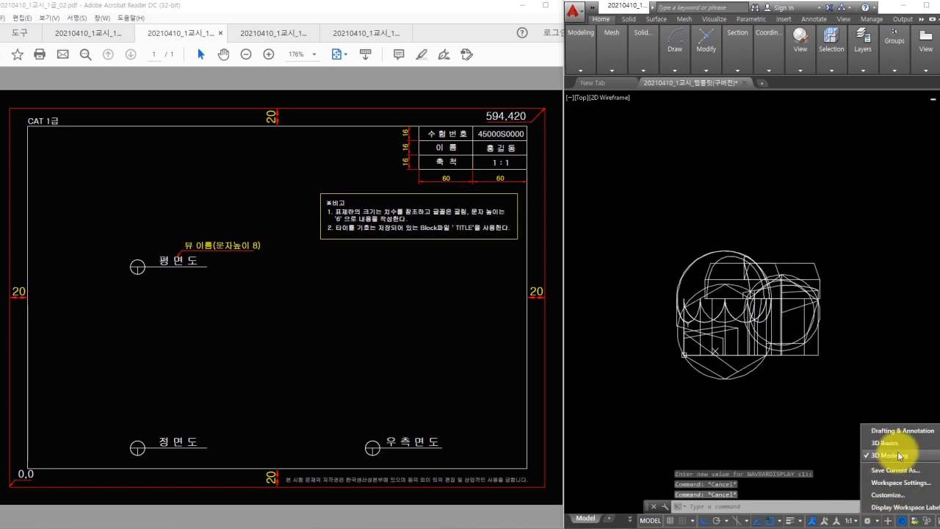
click(891, 432)
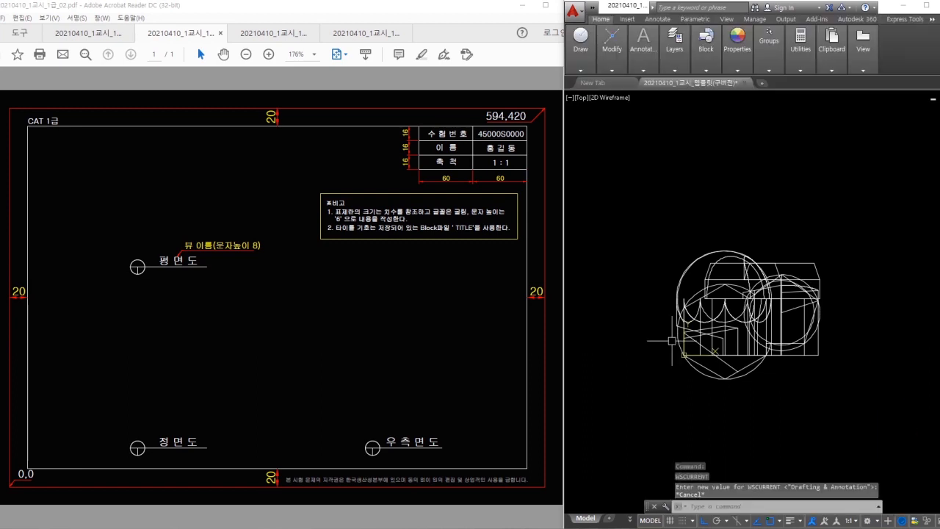
click(795, 306)
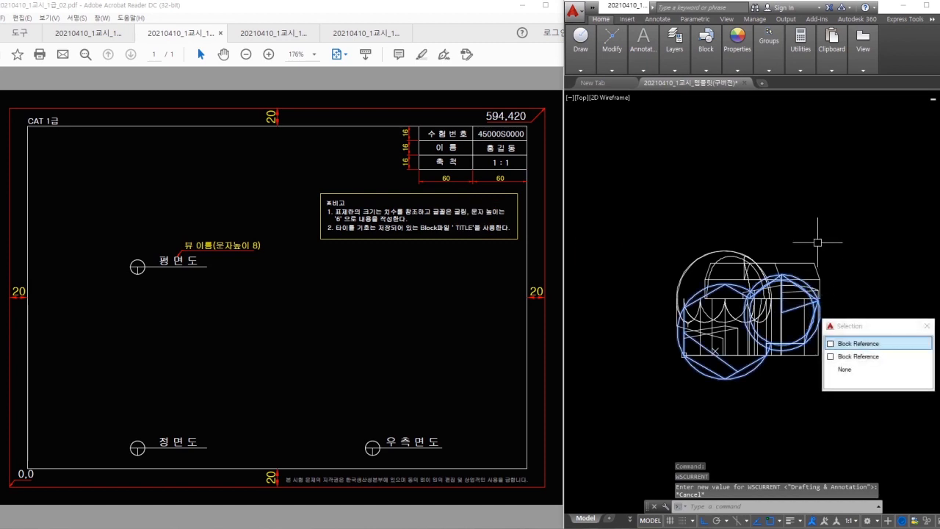
key(Escape)
- Move the front view block off to the right with MOVE
text(m)
click(822, 251)
click(809, 274)
key(space)
middle_drag(840, 298, 798, 298)
scroll(793, 298, down, 2)
click(790, 299)
click(921, 324)
- Reposition the front view and move the circles view block to the right
key(space)
click(746, 276)
key(space)
click(739, 256)
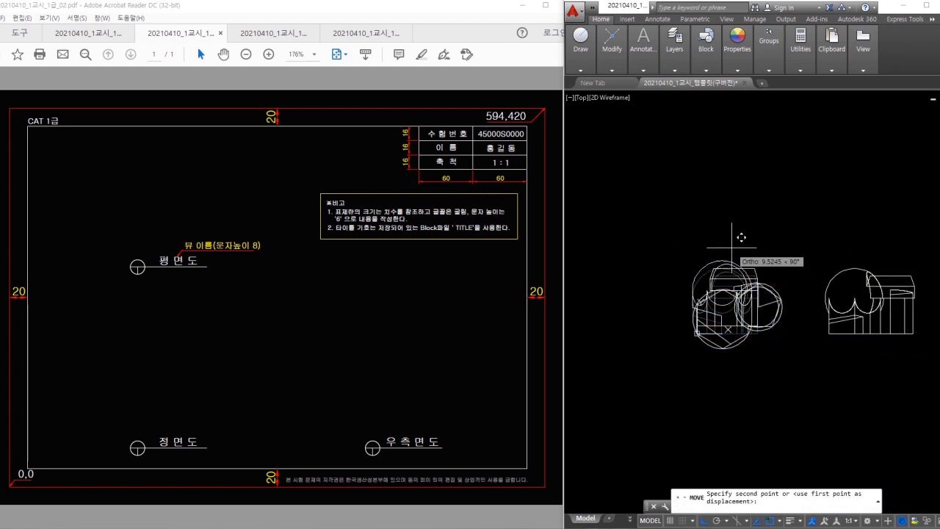
click(728, 136)
key(space)
click(739, 312)
click(739, 312)
middle_drag(782, 362, 736, 348)
key(space)
click(733, 352)
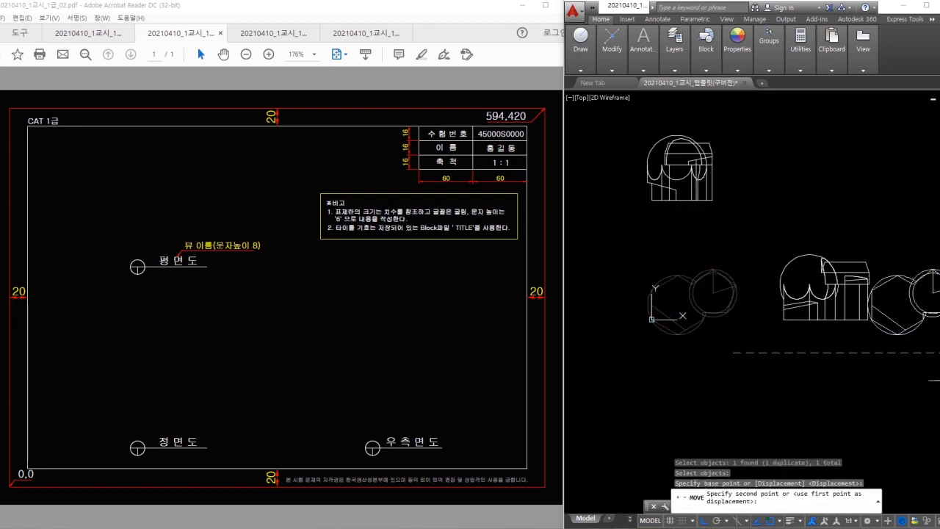
middle_drag(935, 366, 889, 368)
click(938, 357)
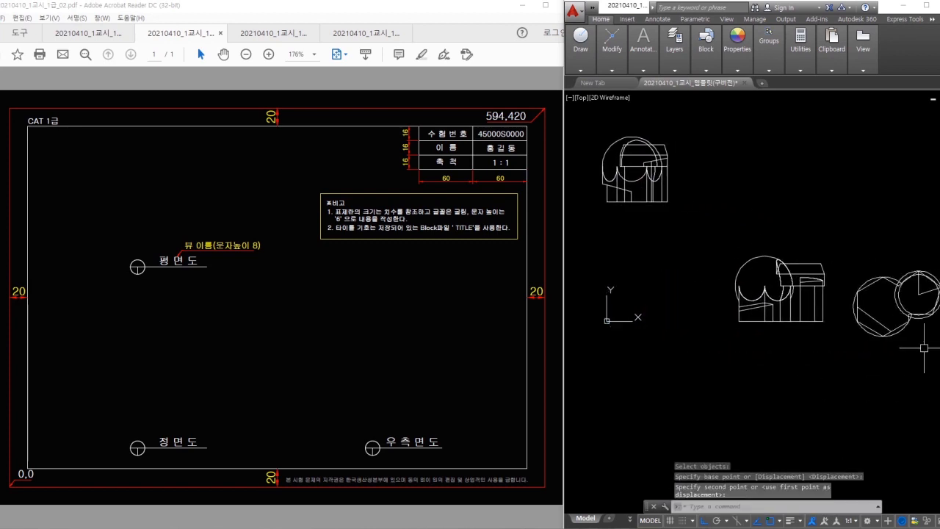
- Shift the side view block slightly to the left
middle_drag(809, 248, 785, 255)
key(space)
click(784, 282)
key(space)
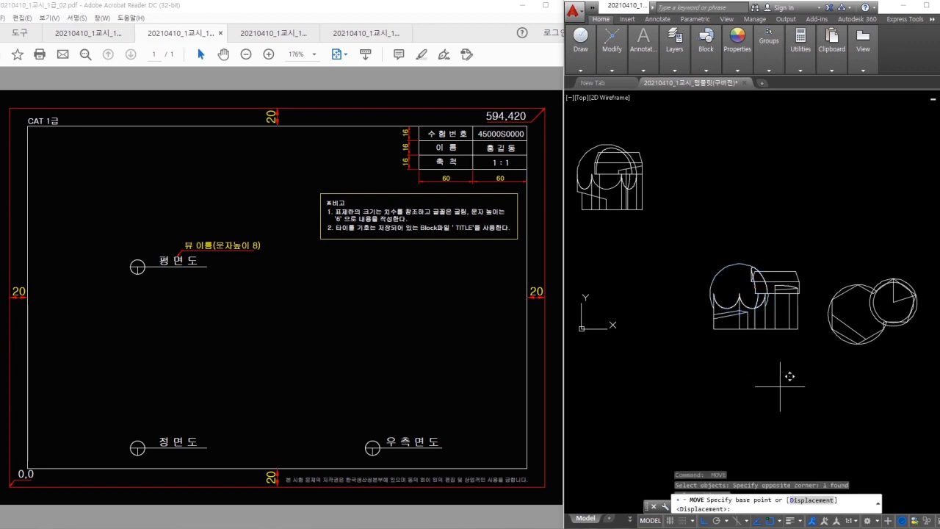
click(784, 369)
click(750, 373)
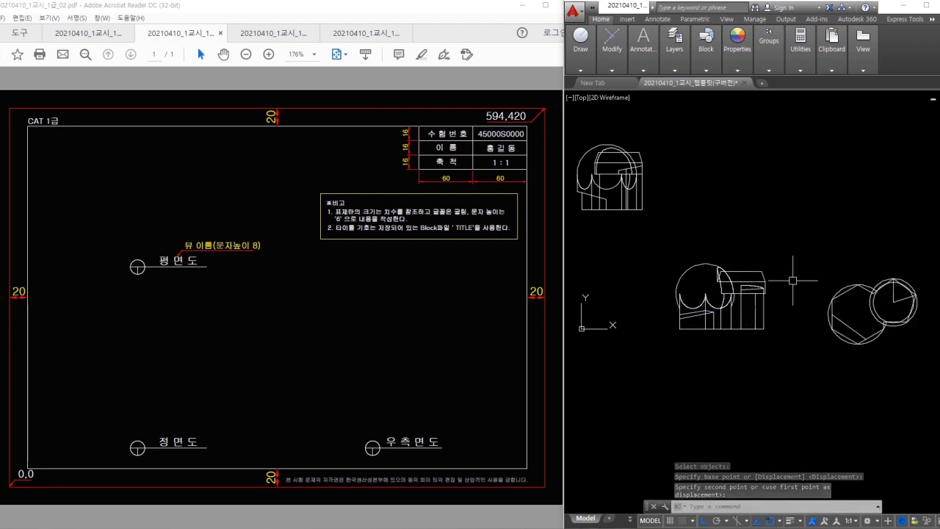
- Draw a vertical guide line above the views for alignment
text(l)
key(space)
click(676, 269)
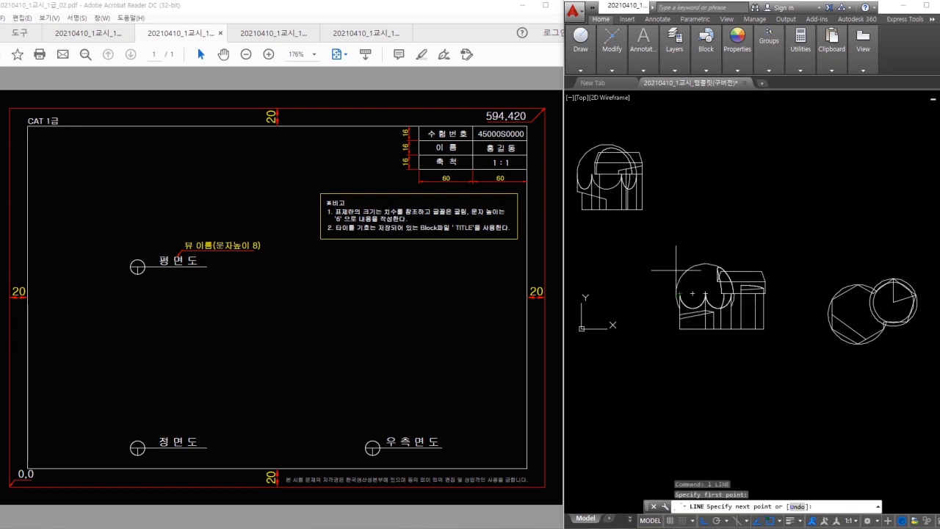
click(680, 214)
key(Escape)
- Start moving the circles block, then cancel the move
text(m)
key(space)
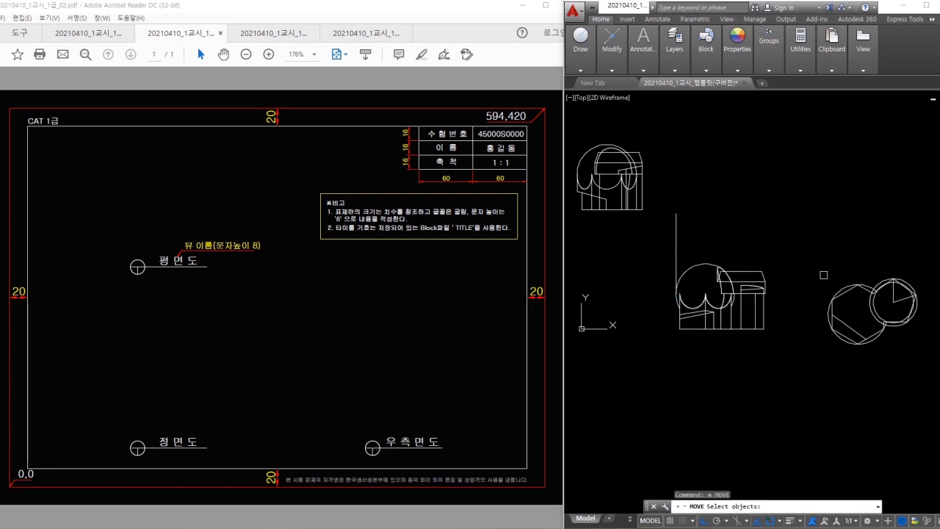
scroll(823, 275, up, 2)
click(868, 271)
click(844, 332)
key(space)
click(836, 335)
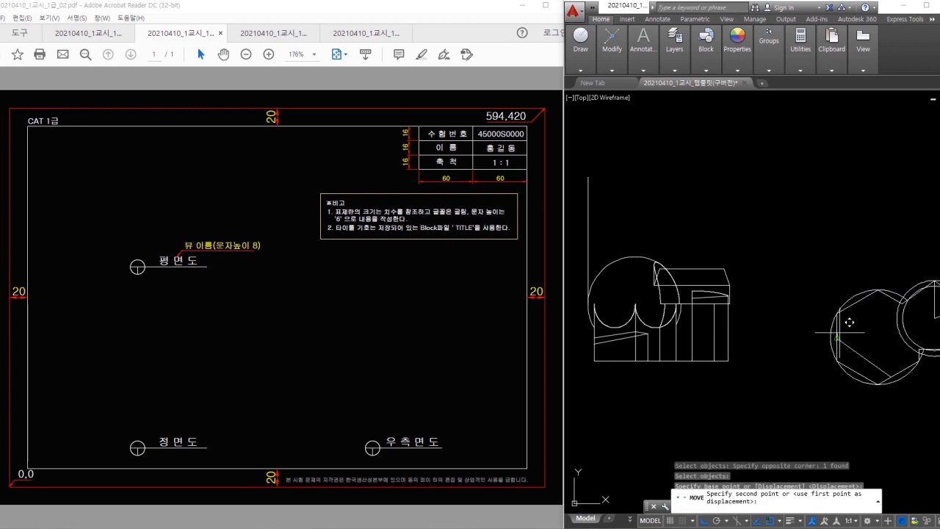
middle_drag(610, 184, 663, 207)
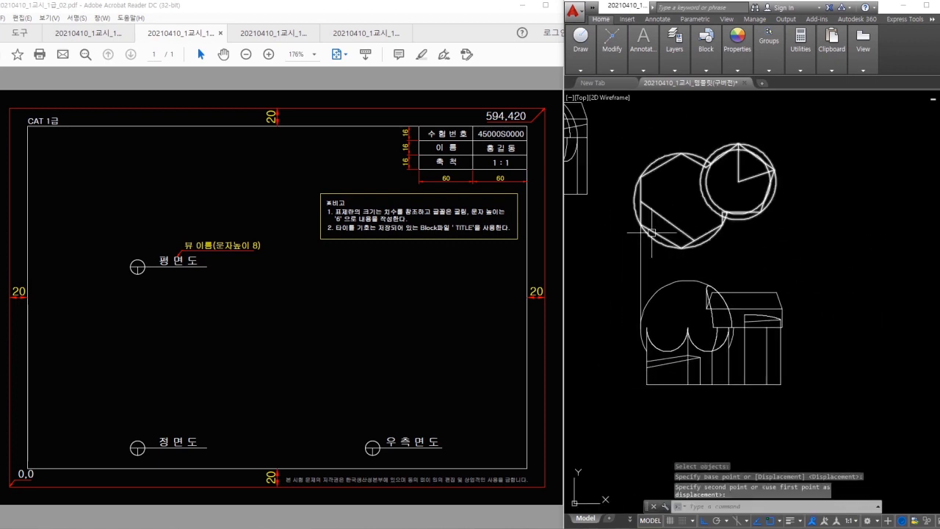
key(Escape)
- Erase a stray object and retry moving the circles block, leaving it in place
text(e)
key(space)
click(650, 245)
text(m)
key(space)
click(634, 196)
key(space)
click(639, 199)
key(Escape)
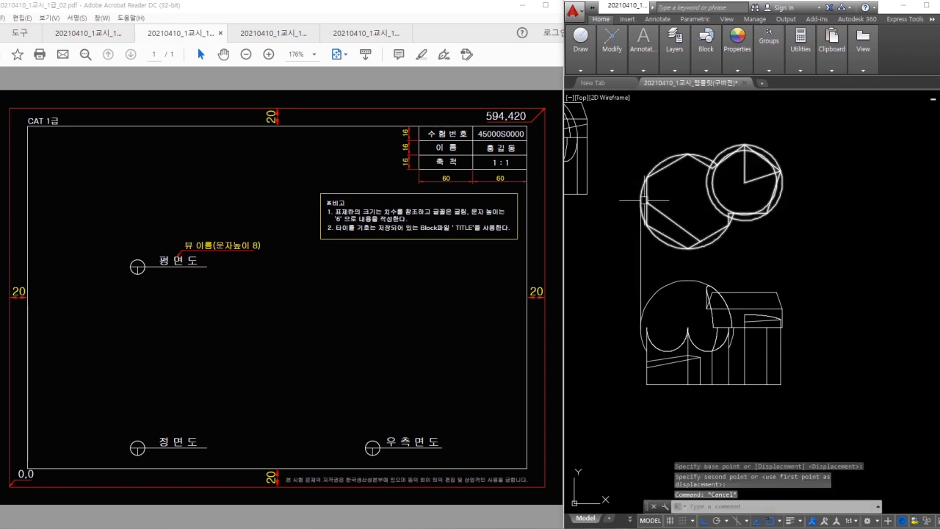
- Replace the vertical guide line with a horizontal guide line across the views
click(649, 251)
click(635, 257)
text(e)
key(space)
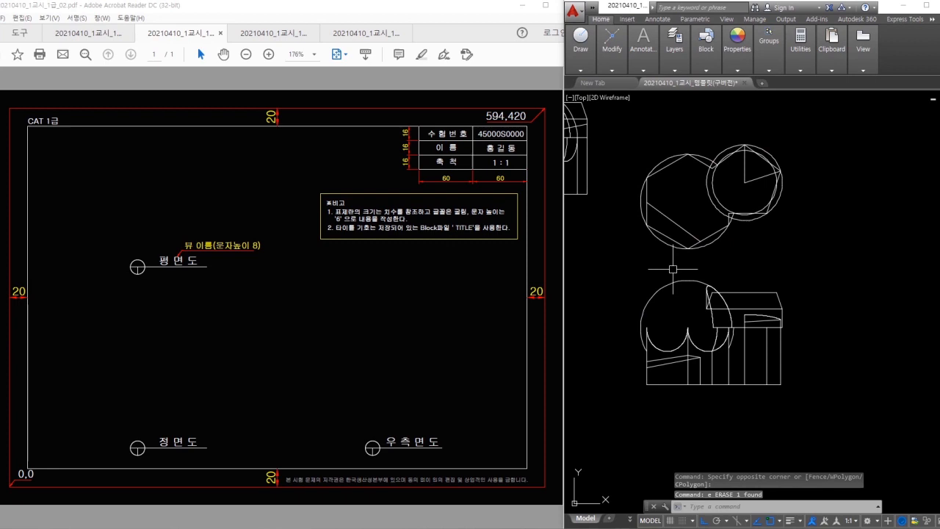
scroll(675, 272, down, 2)
text(l)
key(space)
click(657, 342)
click(902, 342)
key(space)
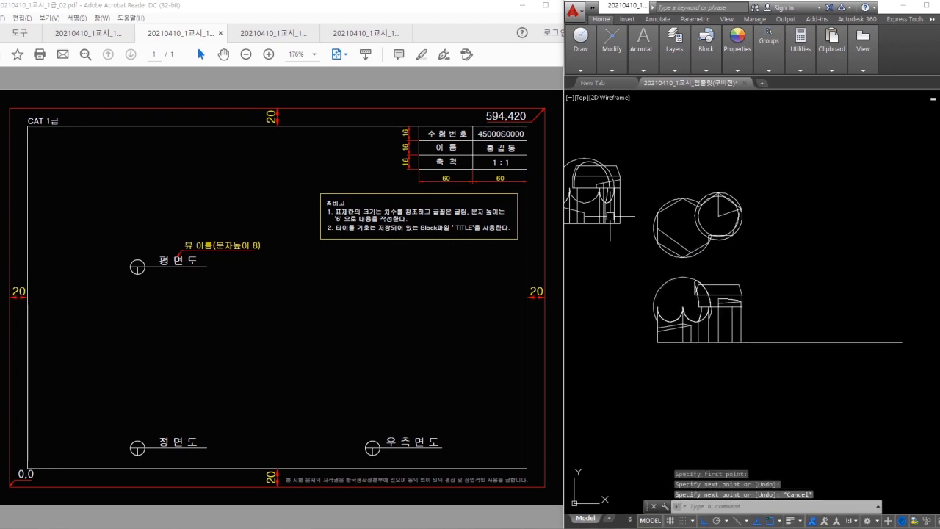
- Move a block to the guide line's right end, then erase the horizontal guide line
text(m)
key(space)
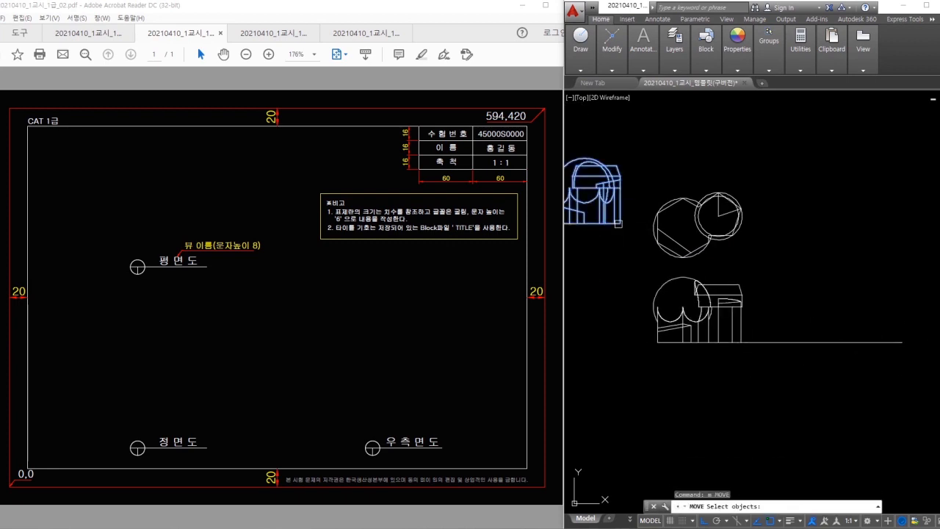
click(619, 224)
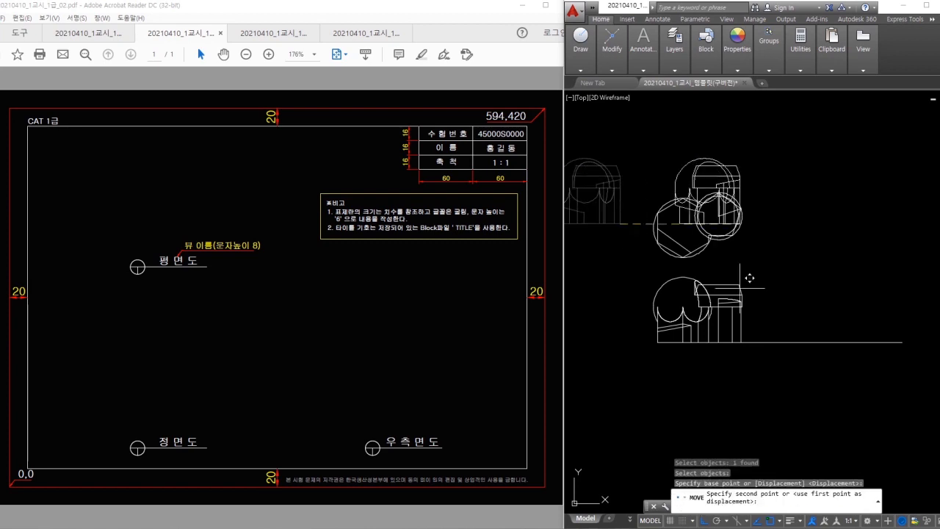
click(901, 342)
key(Escape)
click(812, 352)
click(797, 329)
text(e)
key(space)
- Nudge the side view left and raise the plan view slightly
text(m)
click(898, 268)
click(884, 280)
key(space)
click(811, 279)
click(776, 276)
middle_drag(745, 271, 751, 246)
click(716, 207)
click(716, 208)
text(m)
click(791, 207)
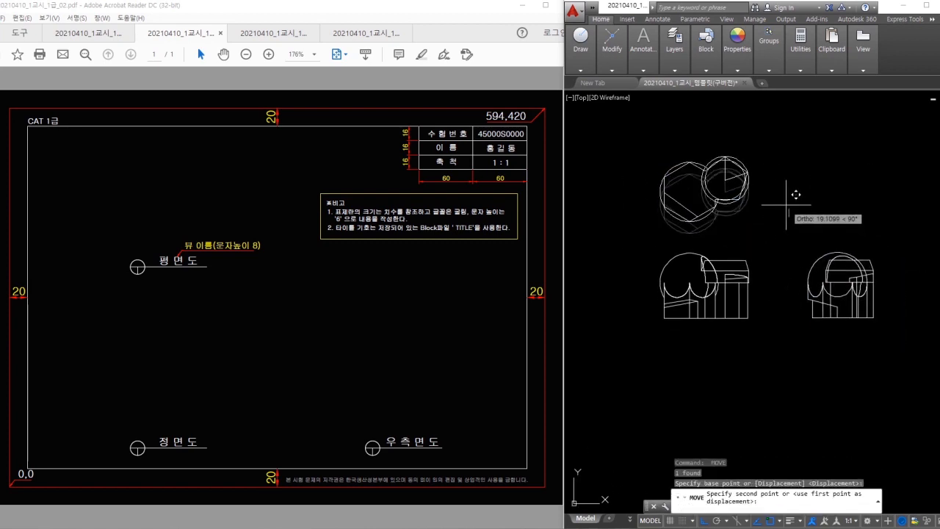
- Shift the right side view slightly left to settle its position
click(795, 186)
click(838, 253)
text(m)
click(846, 262)
click(827, 268)
key(Escape)
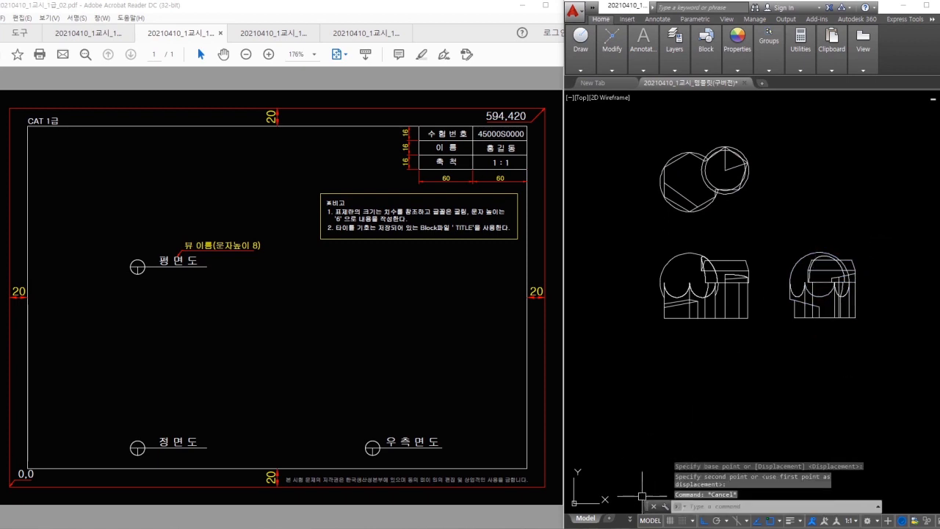
- Dock the command line at the bottom and pan the drawing view
drag(649, 505, 651, 512)
scroll(702, 413, down, 2)
middle_drag(703, 412, 721, 414)
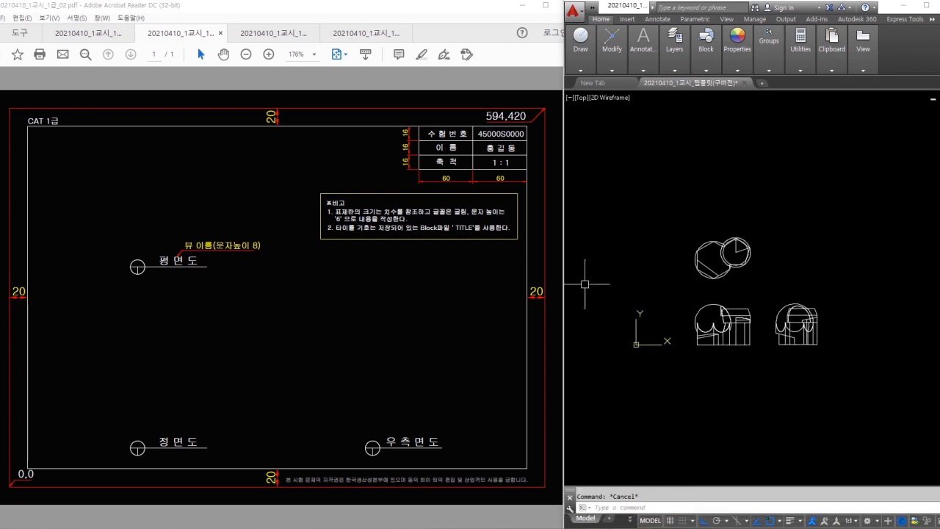
mouse_move(397, 323)
mouse_down()
mouse_move(373, 343)
mouse_move(473, 193)
mouse_up()
drag(486, 243, 381, 346)
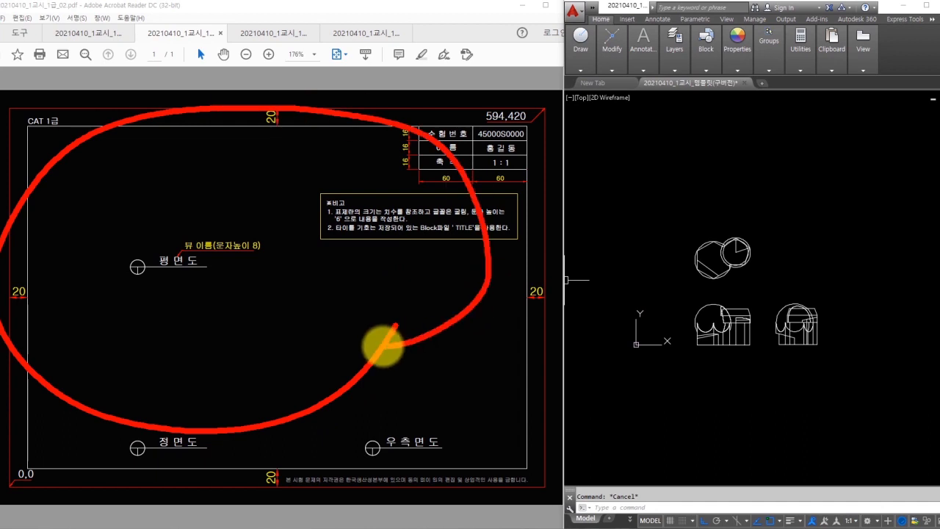
key(Escape)
- Move all three views up together to their new position
click(630, 410)
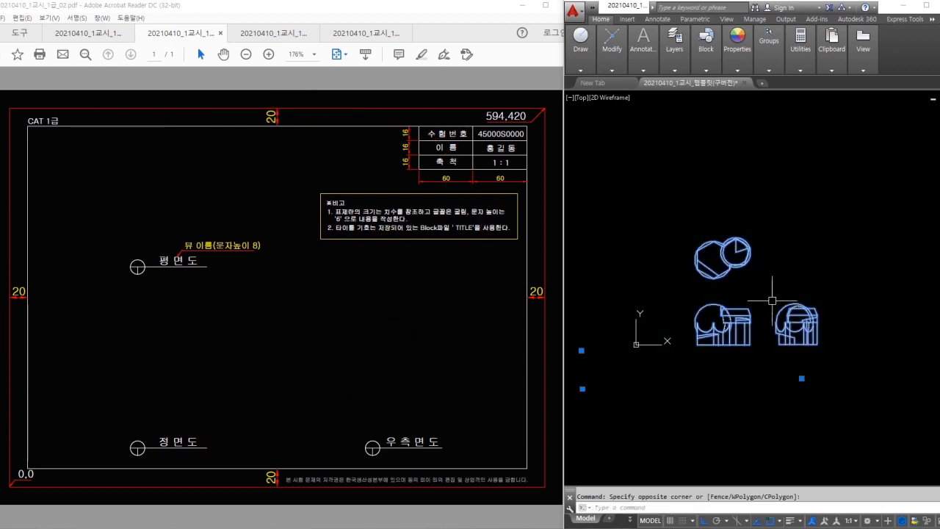
key(Return)
click(793, 277)
click(792, 251)
key(Escape)
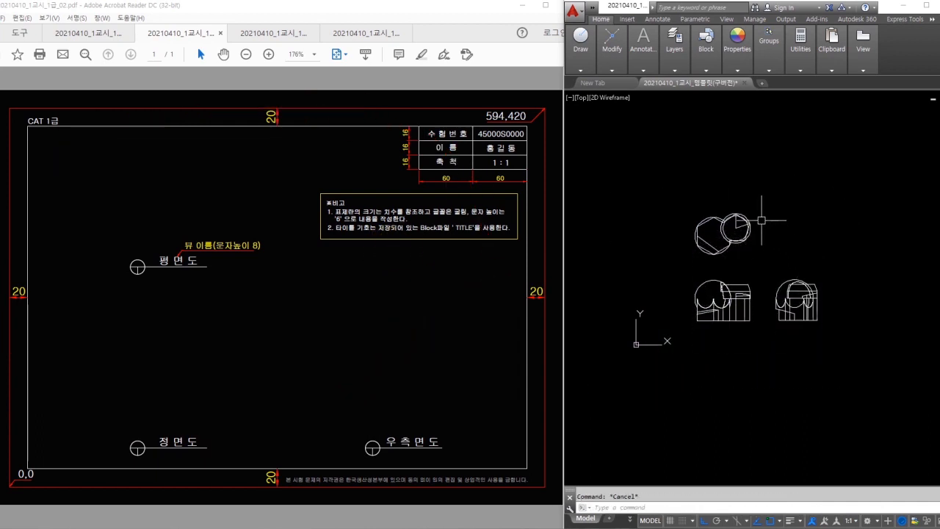
- Draw the border with REC from corner 0,0 to 594,420, then zoom in
text(rec)
key(Return)
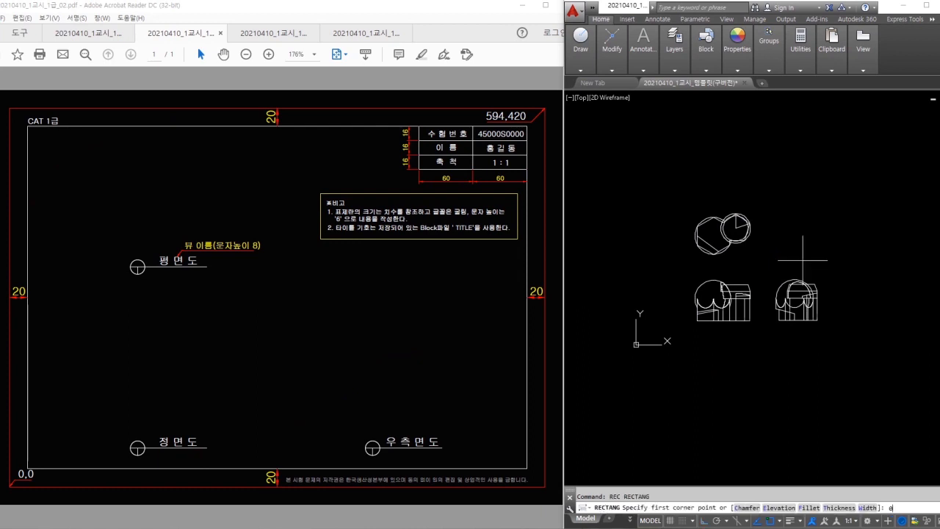
key(Return)
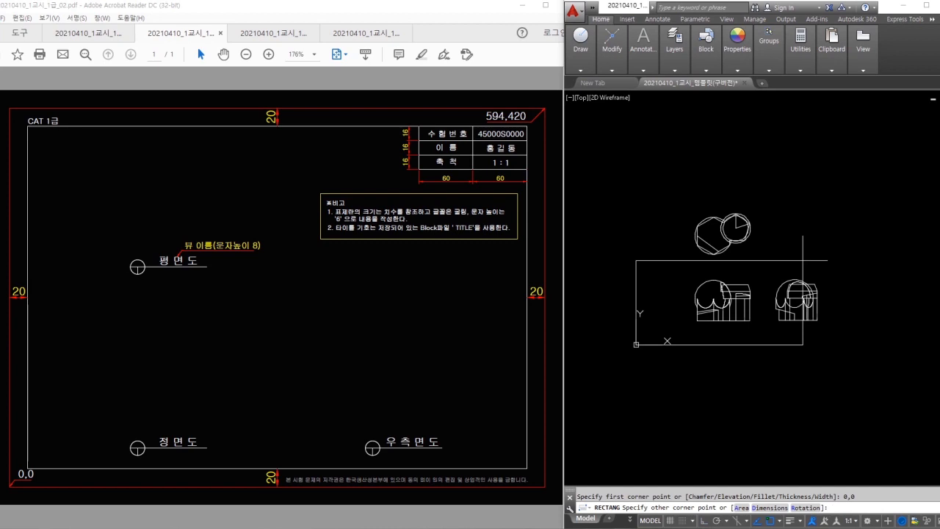
text(594,420)
key(Return)
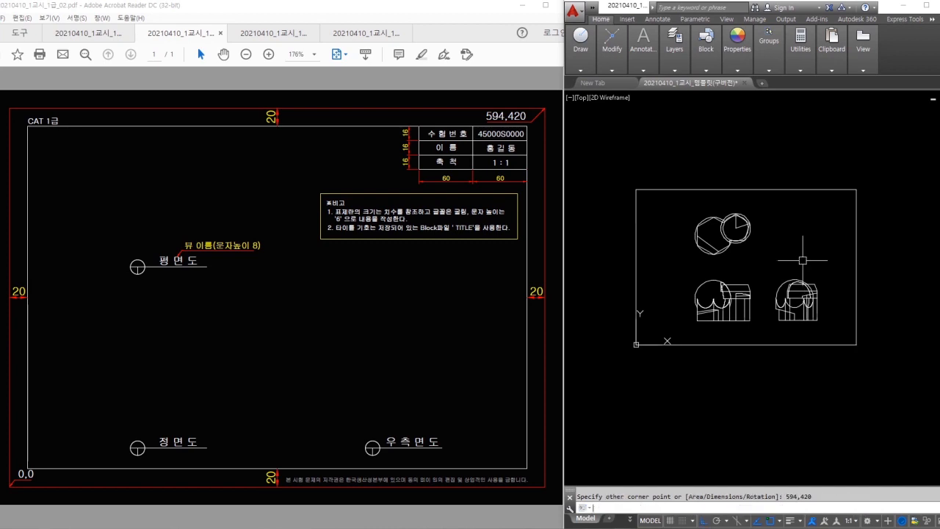
scroll(786, 251, up, 2)
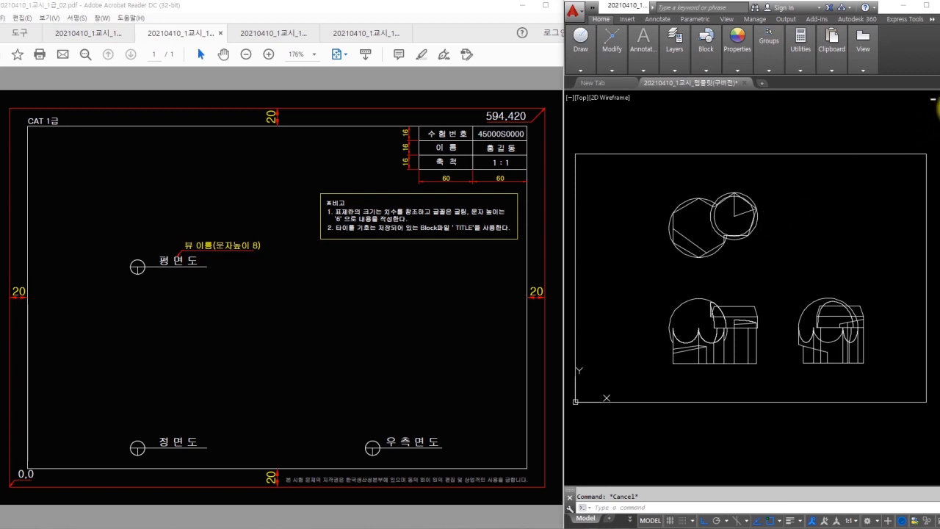
- Window-select all three views and set Color, Lineweight and Linetype to ByLayer in the Properties panel
click(864, 209)
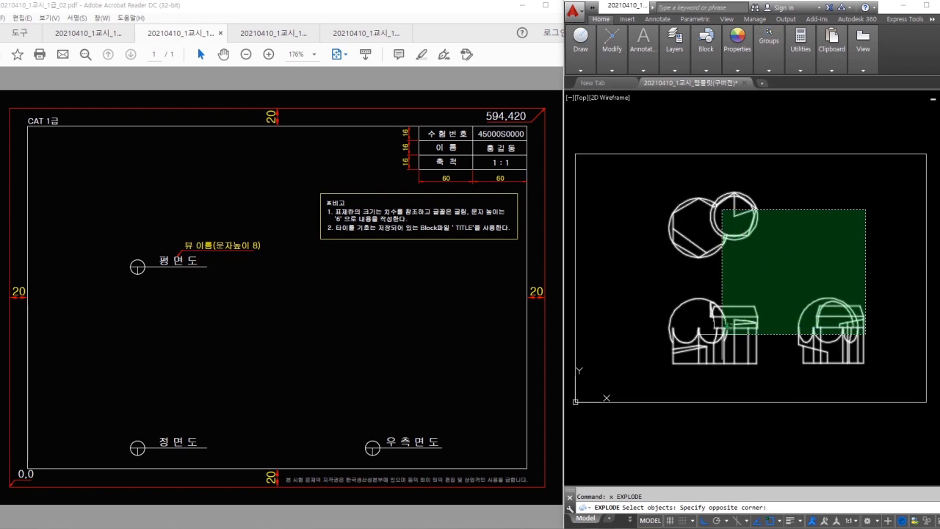
click(688, 361)
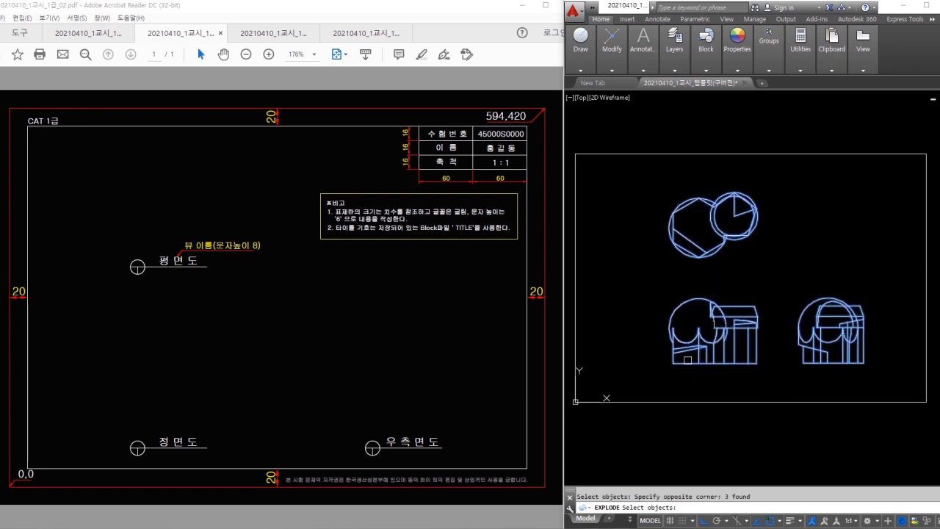
click(649, 184)
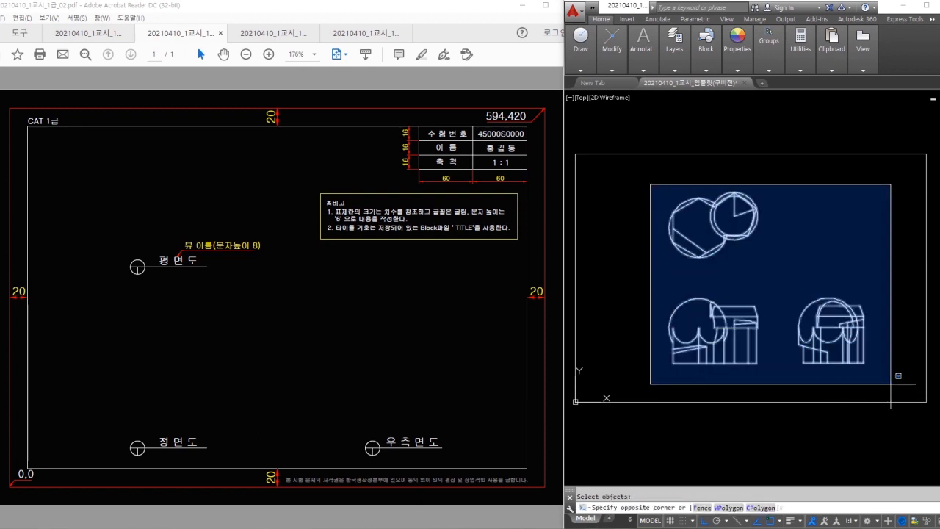
click(880, 362)
mouse_move(808, 233)
mouse_down()
mouse_move(852, 228)
mouse_move(849, 210)
mouse_move(793, 225)
mouse_move(808, 234)
mouse_up()
click(737, 70)
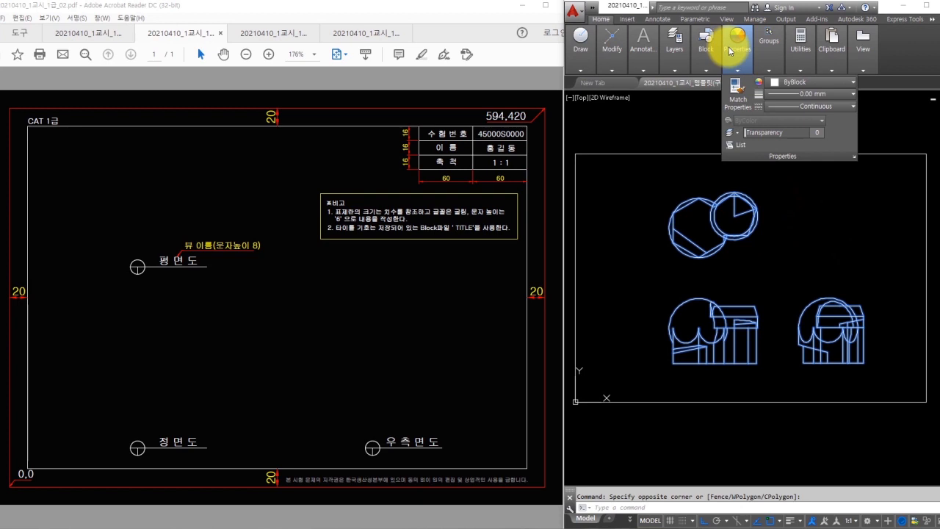
click(796, 84)
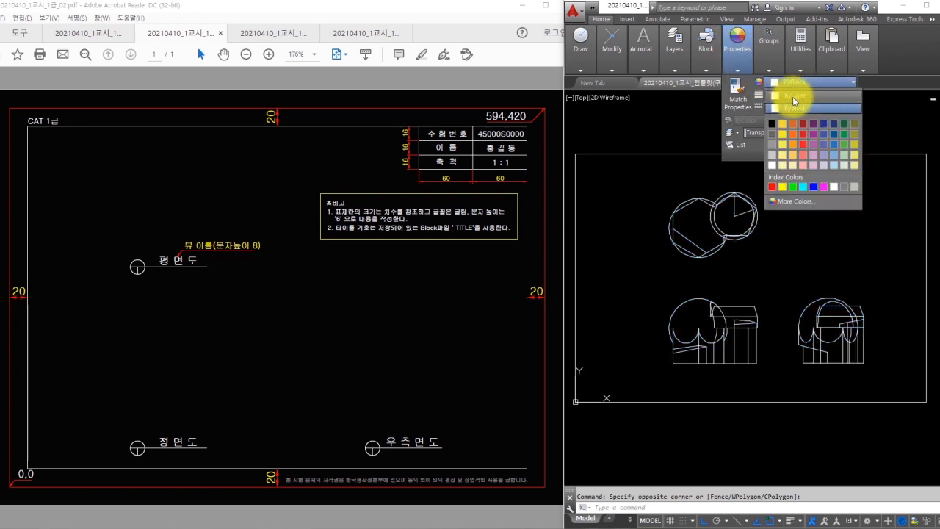
click(790, 96)
click(791, 97)
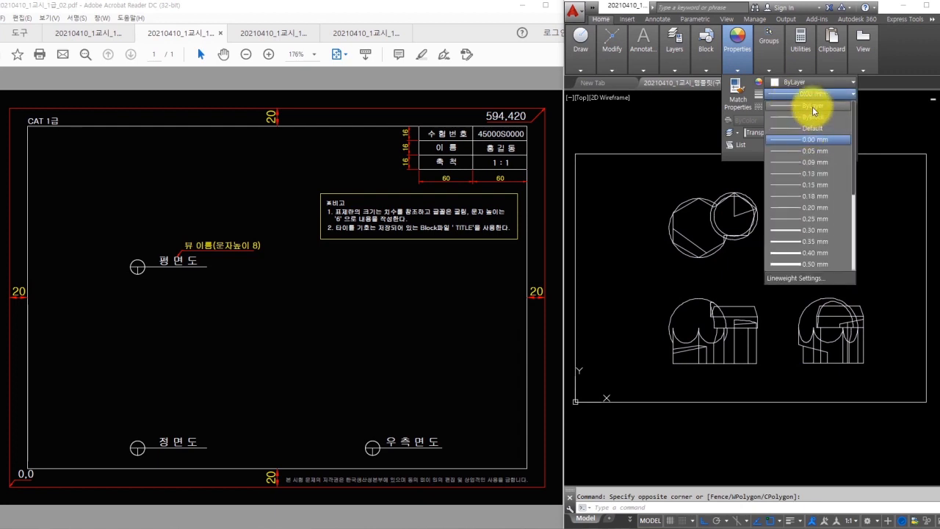
click(811, 108)
click(796, 107)
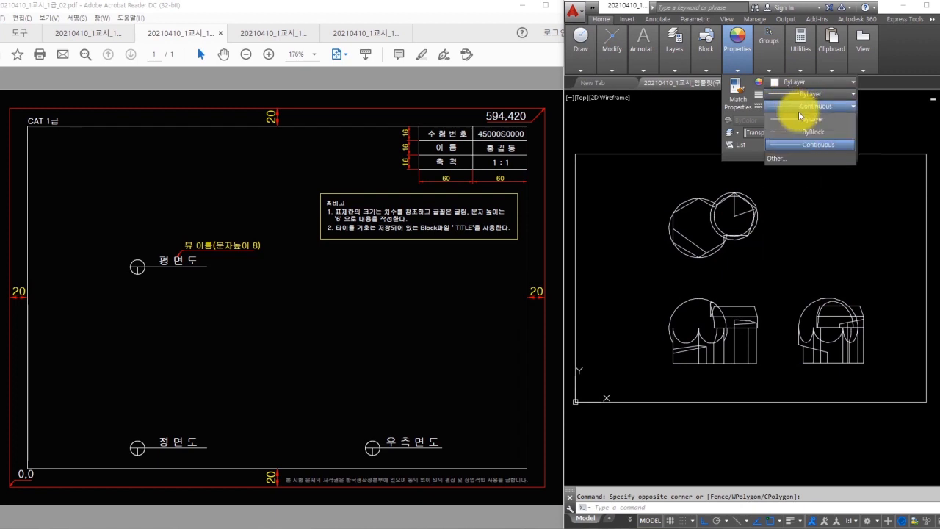
click(808, 119)
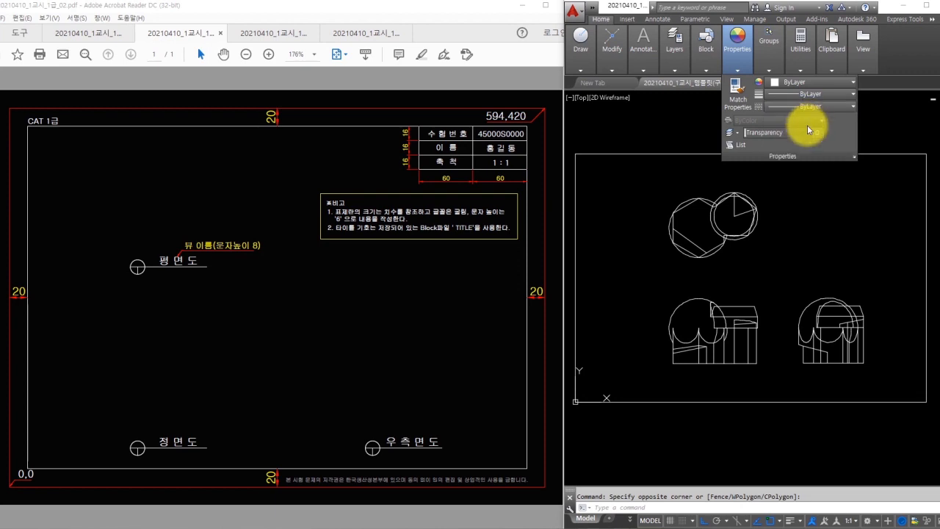
key(Escape)
middle_drag(845, 256, 843, 255)
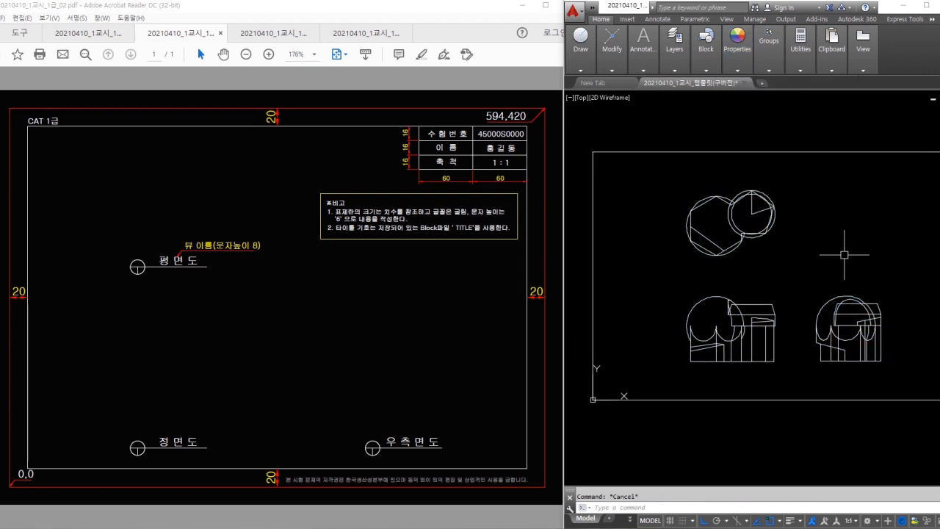
- Switch the Standard text style's font from txt.shx to 굴림 and apply it
key(Return)
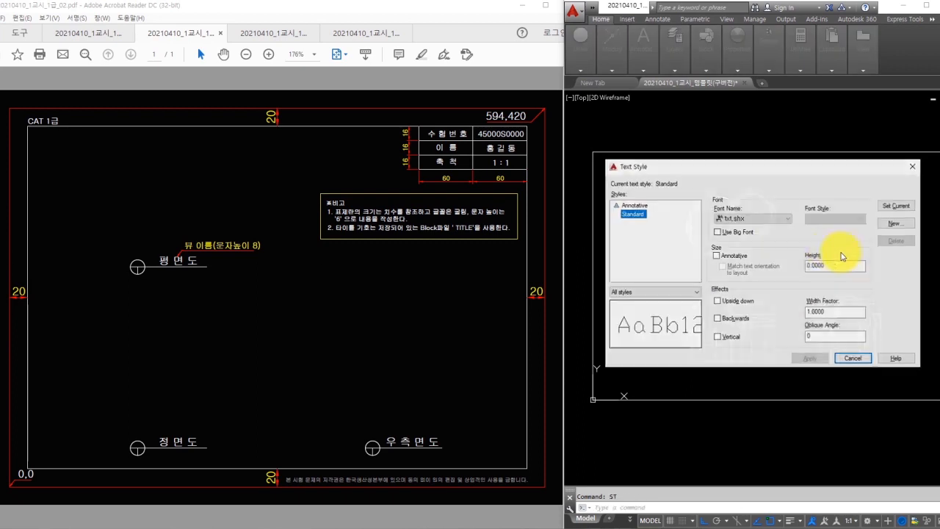
click(758, 219)
scroll(833, 337, down, 7)
scroll(745, 271, up, 1)
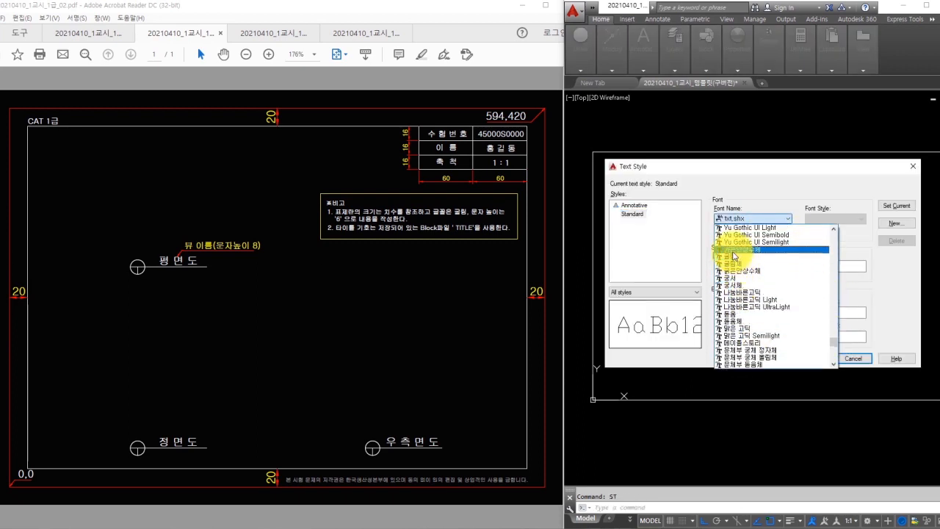
click(724, 247)
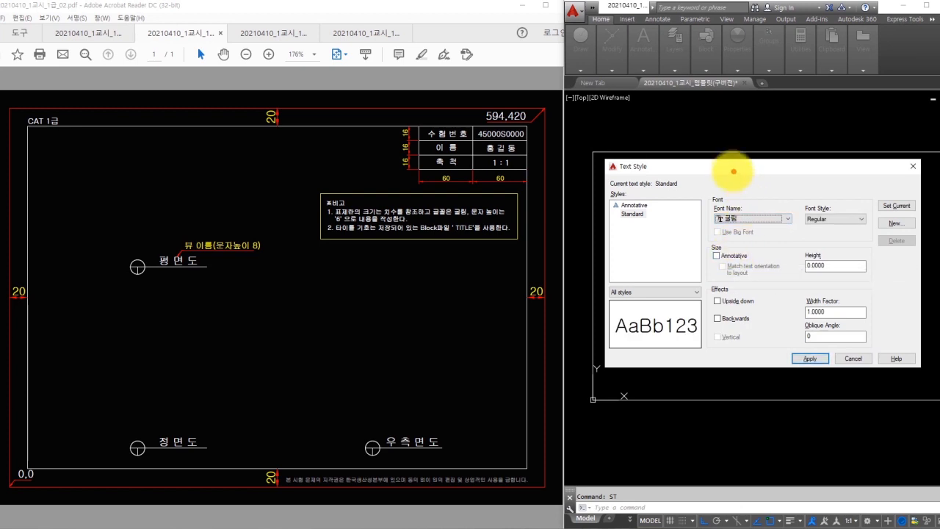
mouse_move(726, 176)
mouse_down()
mouse_move(718, 182)
mouse_move(727, 178)
mouse_up()
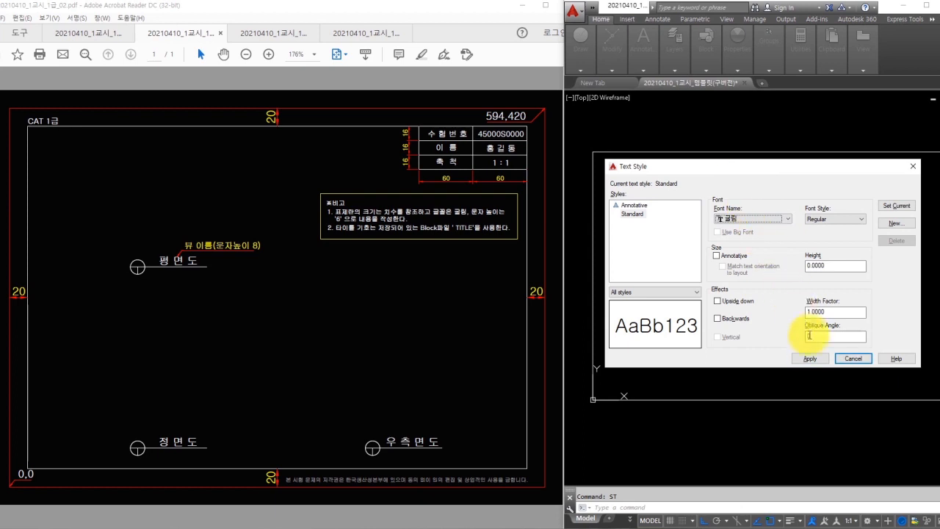
click(815, 359)
click(853, 359)
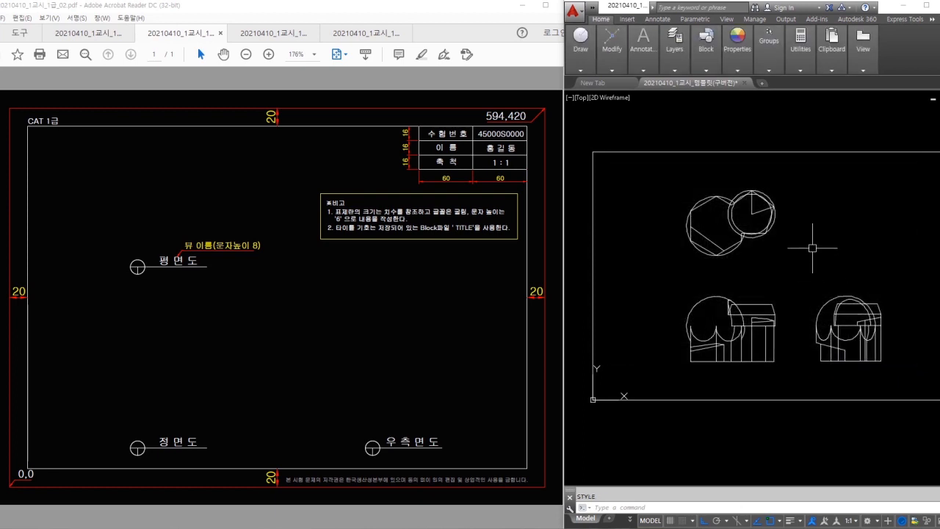
- Edit ISO-25 with the D command: text color Yellow, text height 4, ISO standard alignment
text(d)
key(Return)
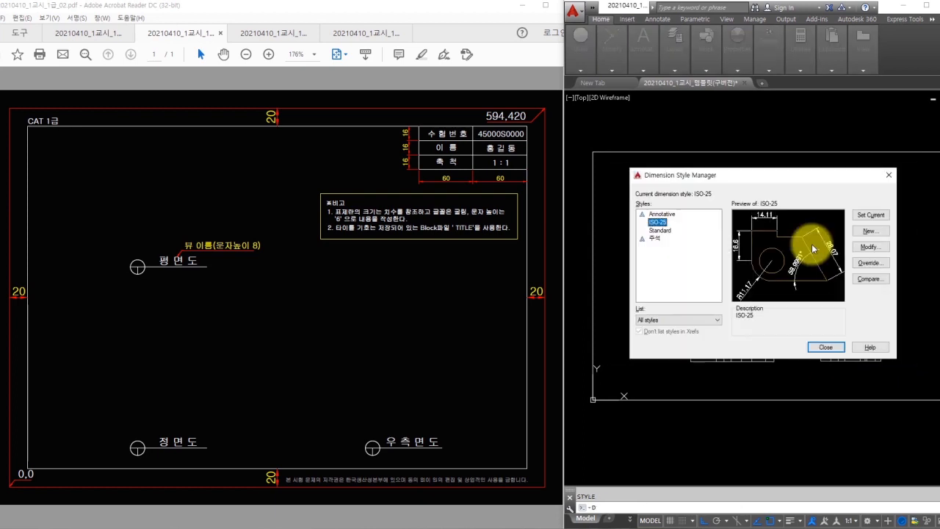
click(135, 40)
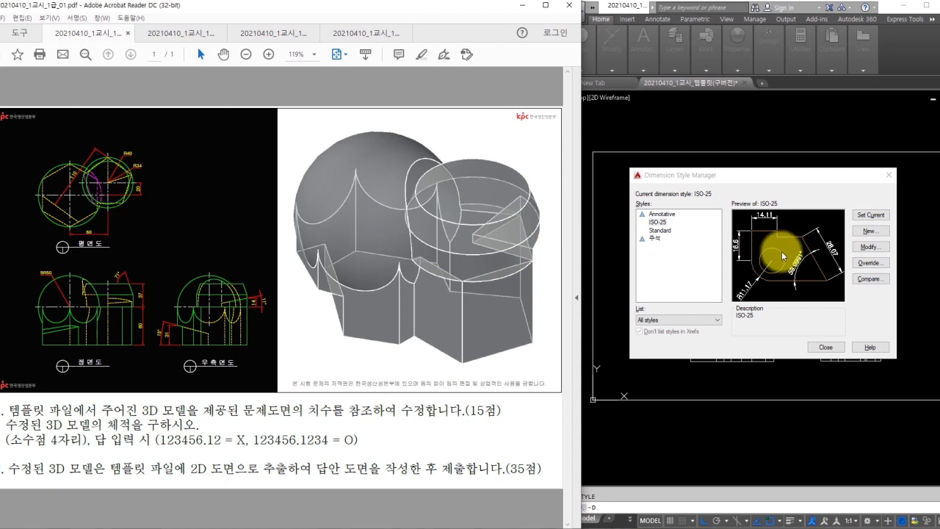
click(870, 247)
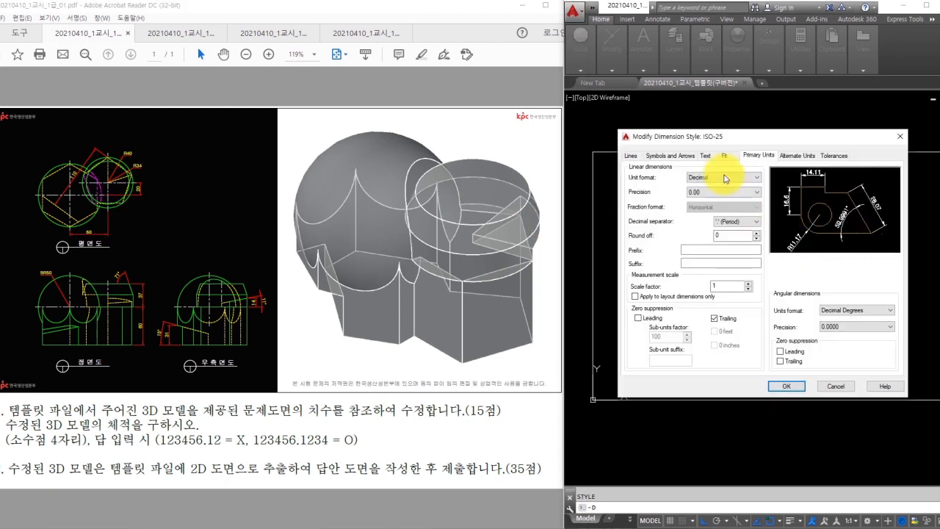
click(705, 155)
click(709, 199)
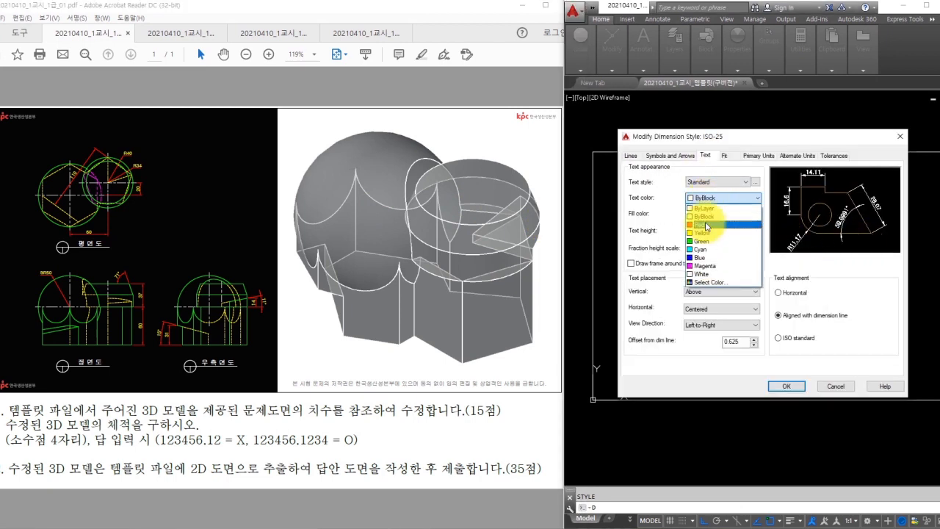
click(704, 233)
double_click(739, 230)
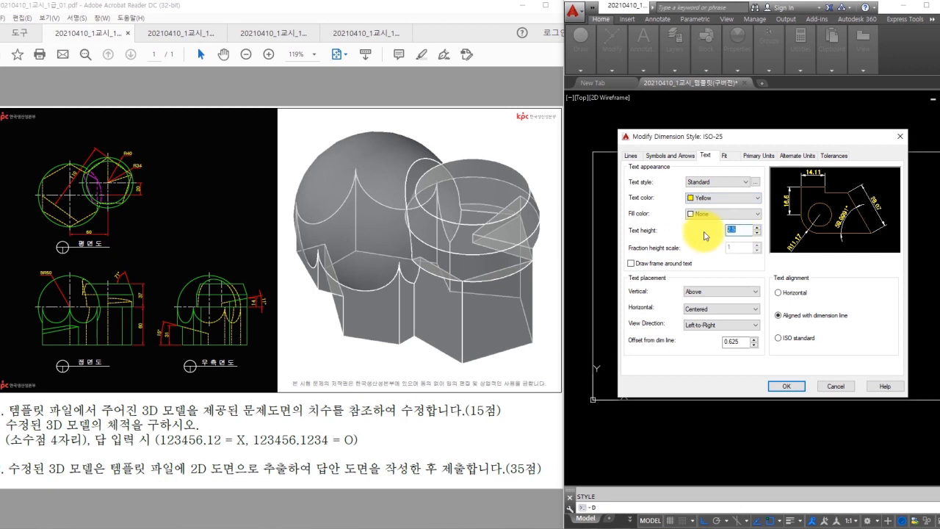
text(4)
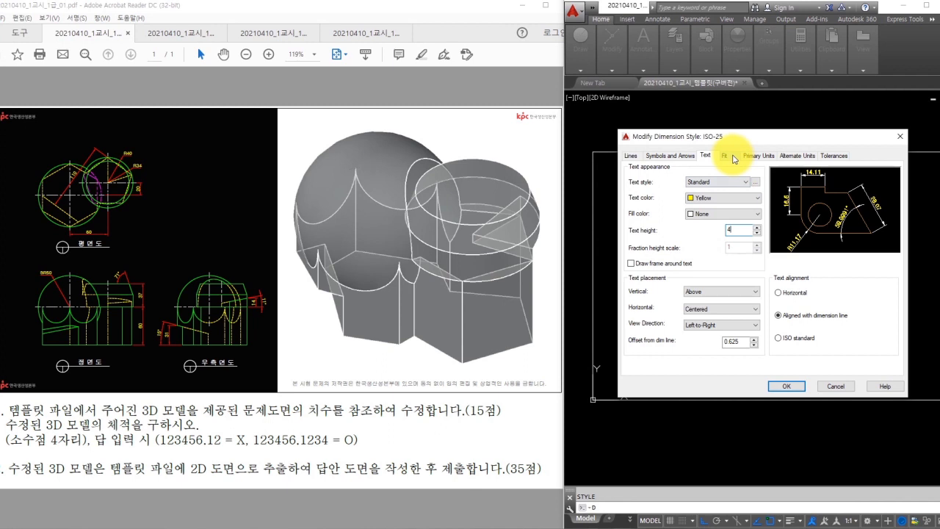
click(776, 338)
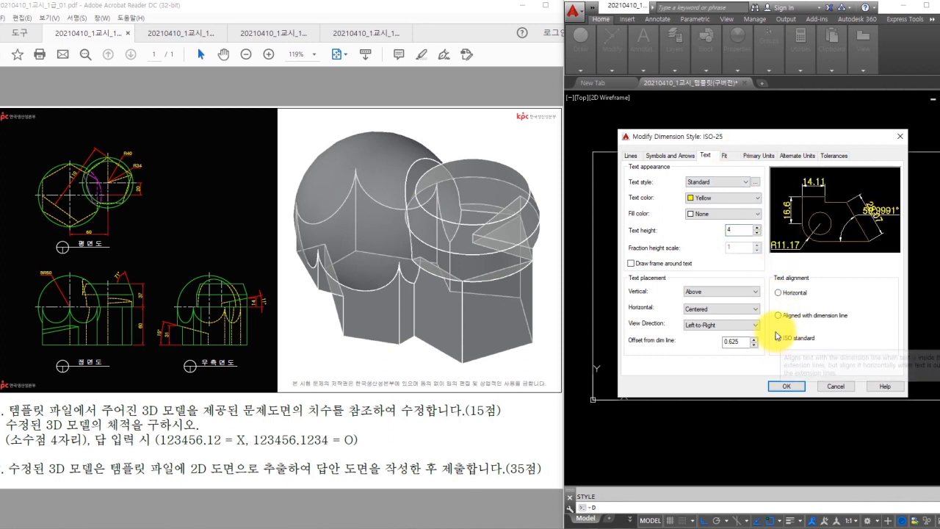
click(728, 231)
mouse_move(696, 193)
mouse_down()
mouse_move(684, 204)
mouse_move(700, 197)
mouse_up()
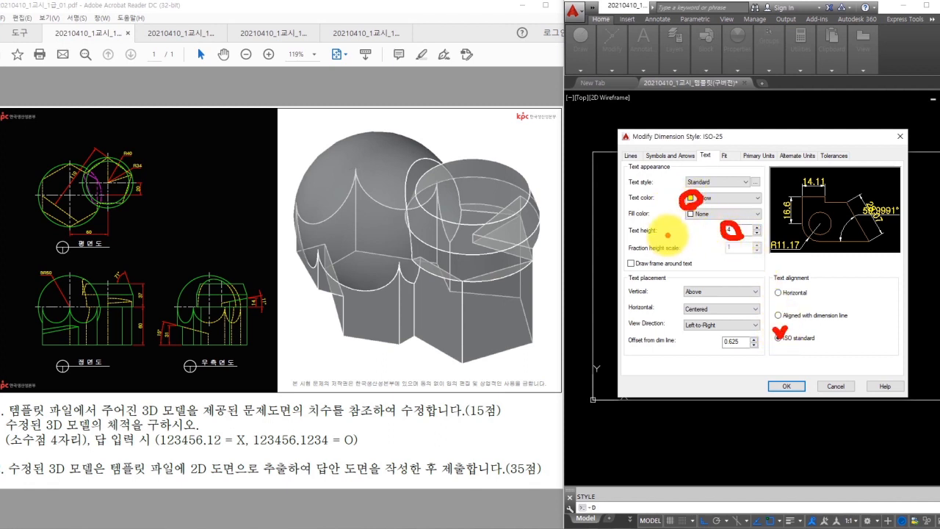
click(797, 386)
click(825, 347)
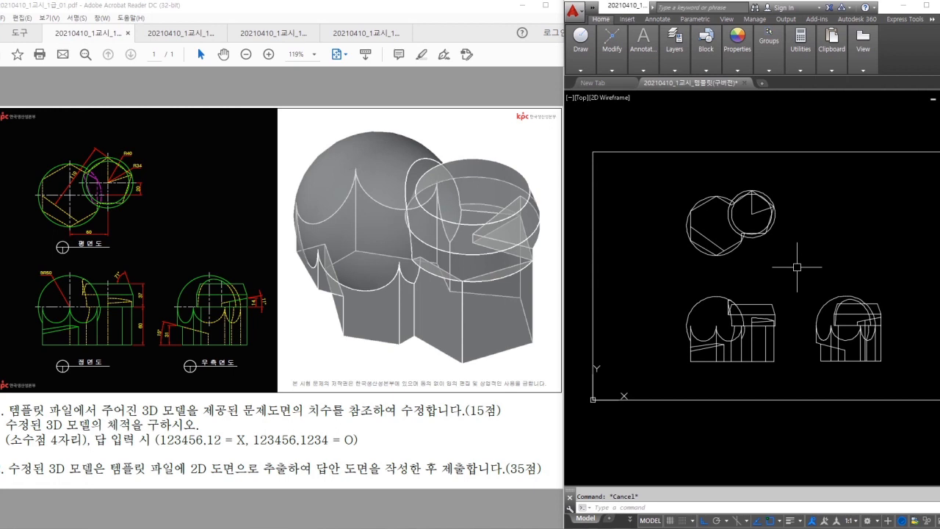
- Create six new layers in the Layer Properties Manager
key(Return)
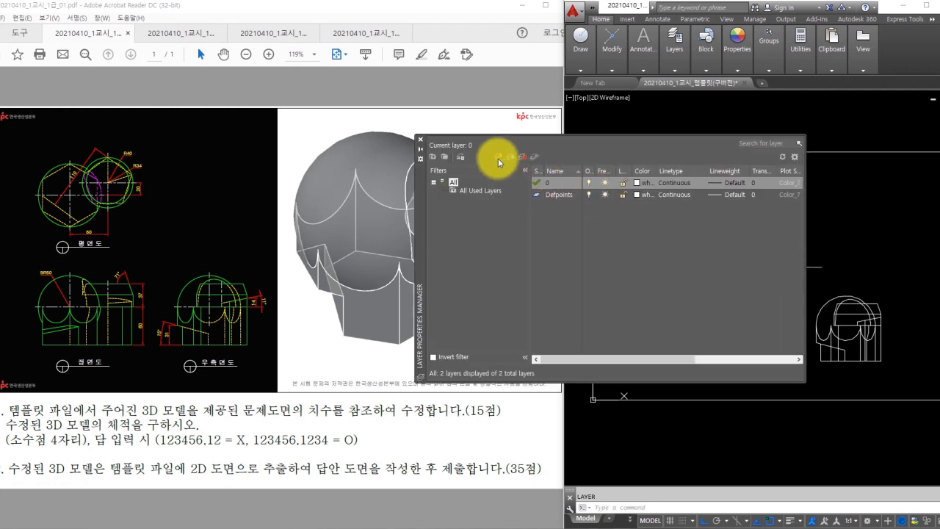
click(497, 157)
click(497, 157)
click(497, 157)
click(497, 157)
click(497, 157)
click(497, 158)
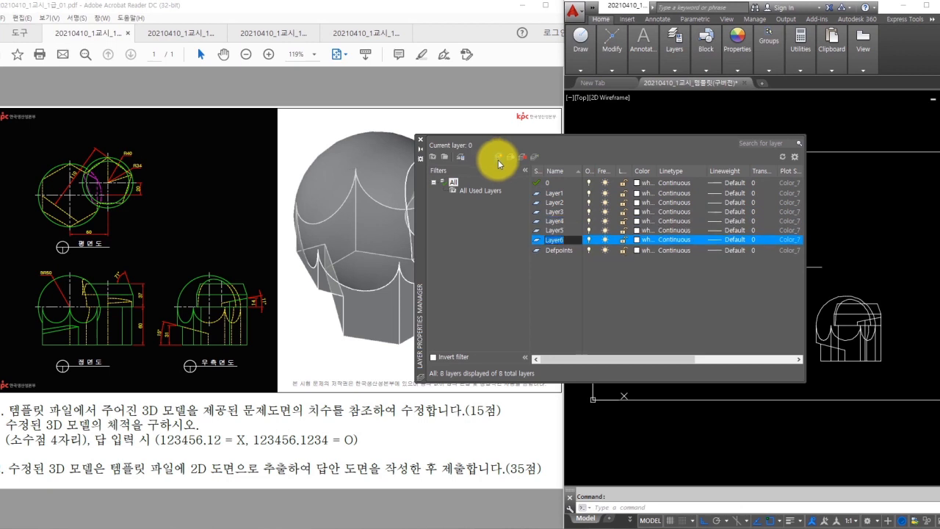
- Rename the first three new layers to 외형선, 숨은선 and 중심선
click(556, 194)
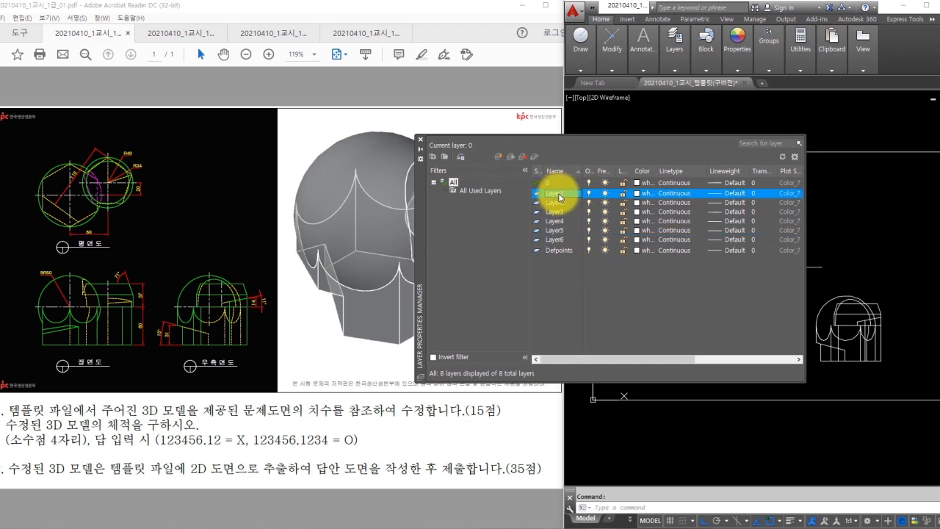
text(d)
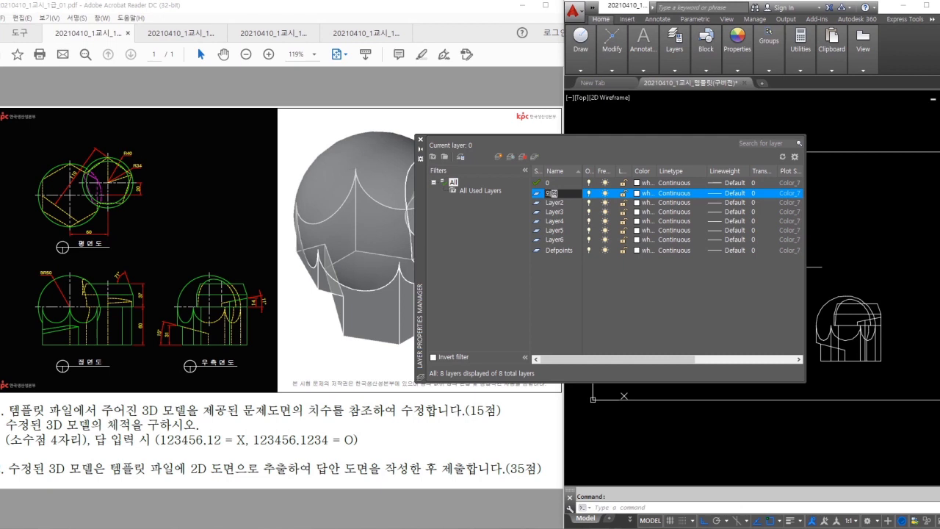
click(556, 203)
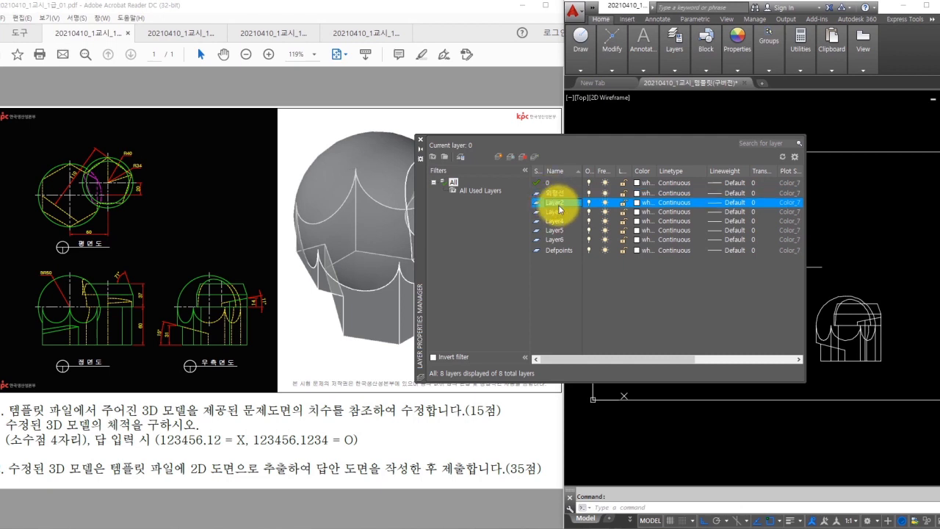
text(숨은선)
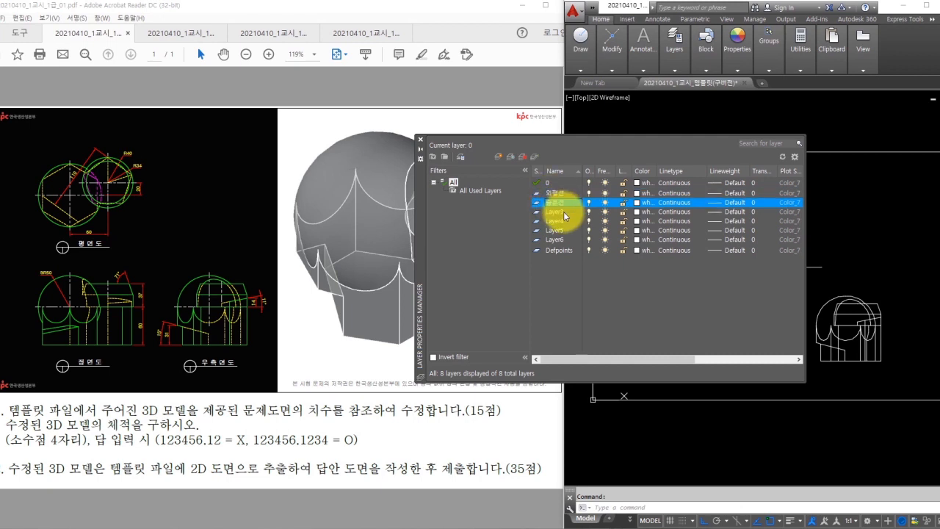
click(552, 213)
double_click(560, 215)
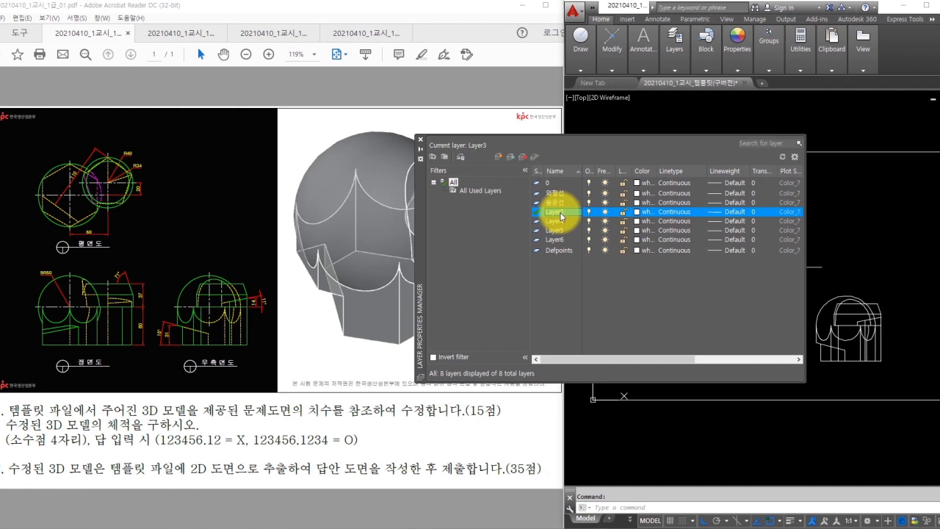
click(552, 217)
text(중심선)
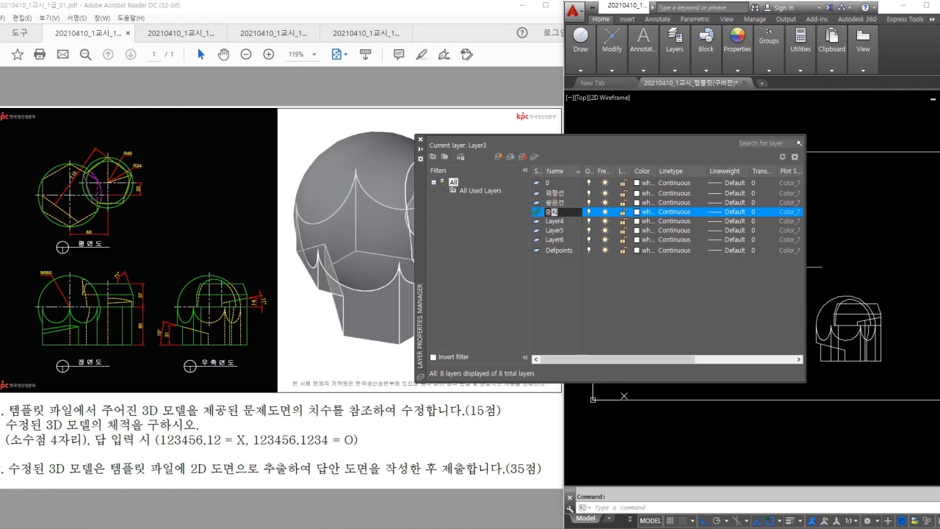
click(557, 222)
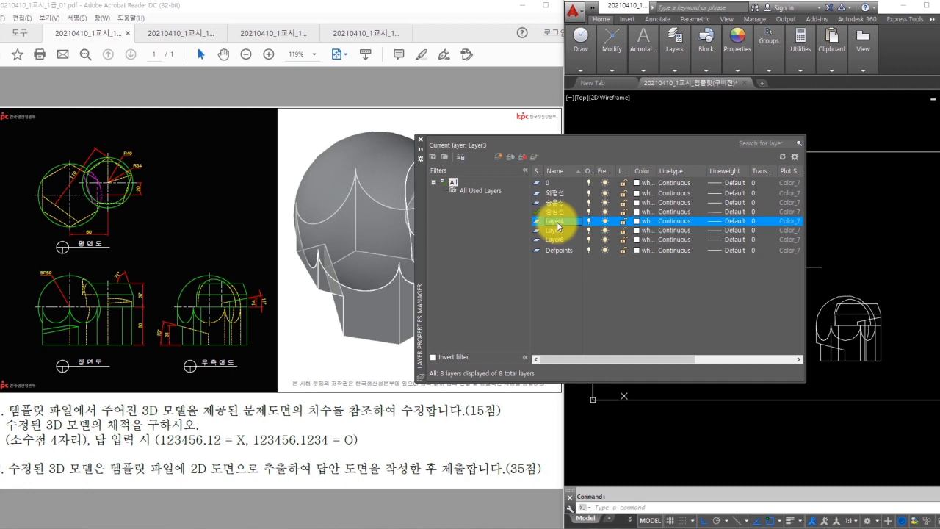
- Rename the remaining layers to 가상선, 문자 and 치수
click(557, 222)
text(가상선)
click(555, 231)
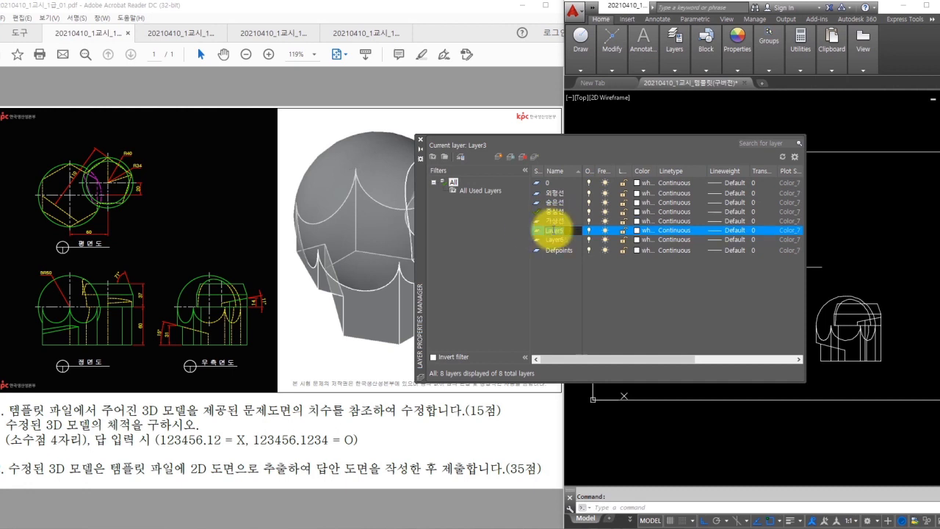
text(문자)
click(556, 240)
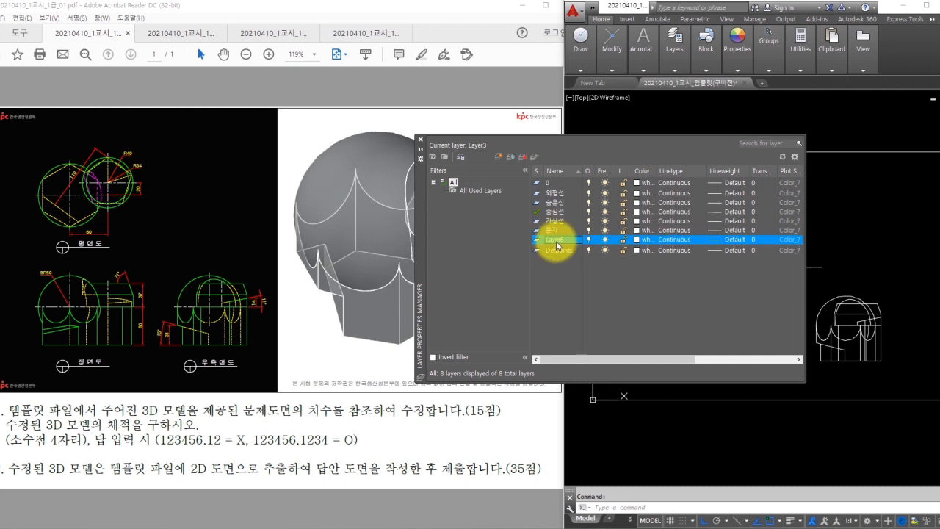
click(556, 240)
text(치수)
key(Return)
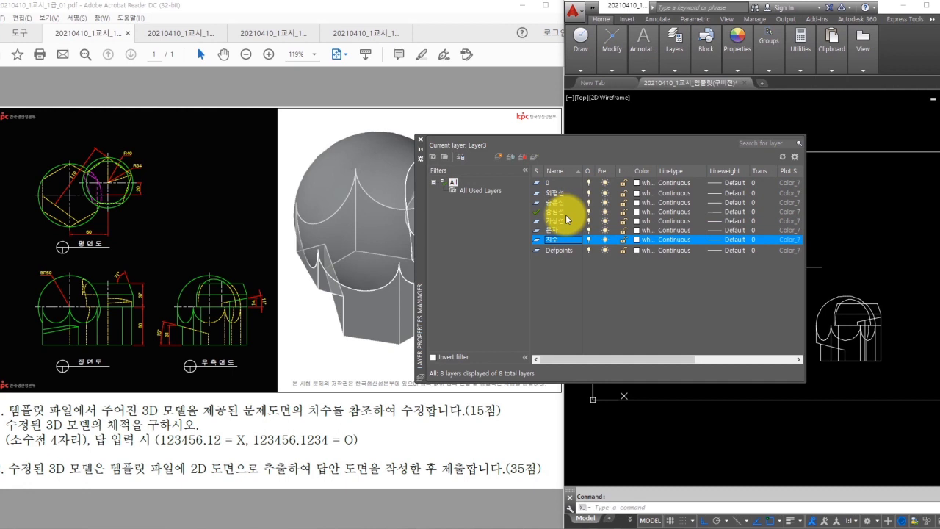
- Colour 외형선 green, 숨은선 yellow and 가상선 magenta (ACI 6)
click(640, 196)
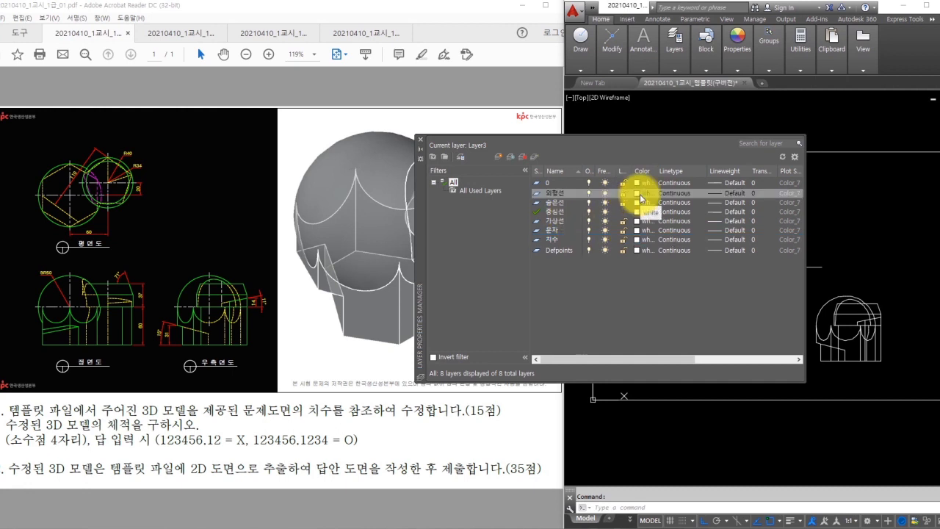
key(Return)
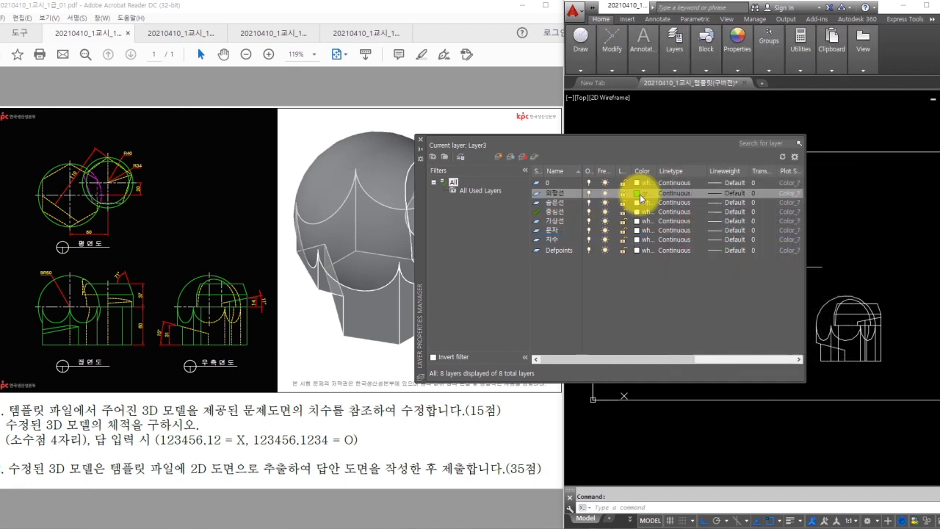
click(639, 202)
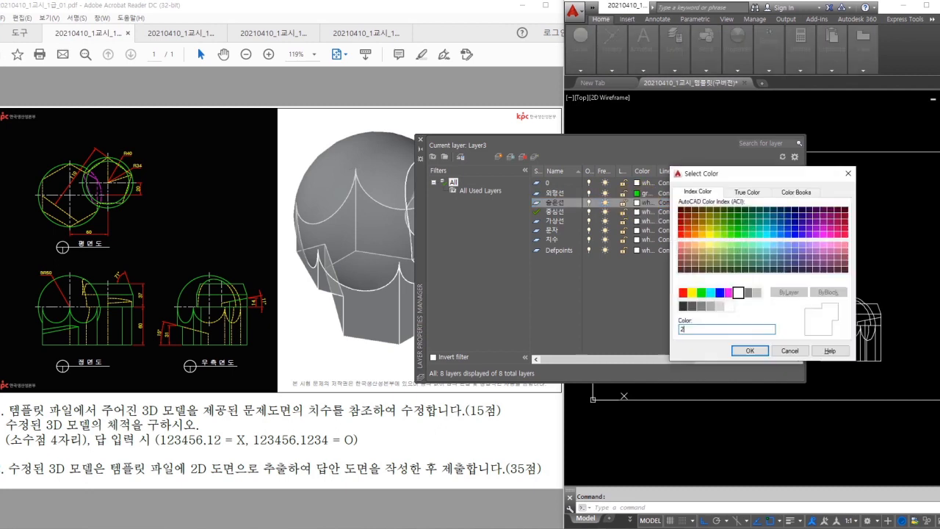
key(Escape)
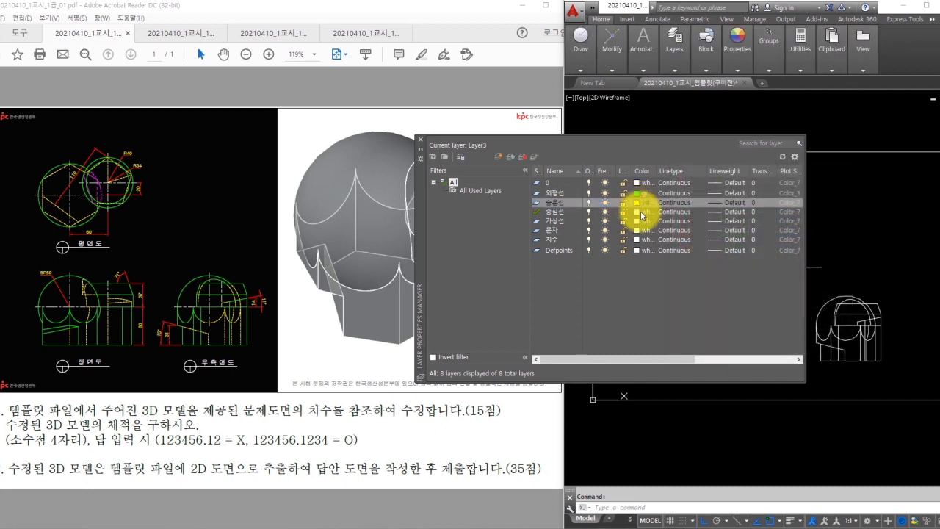
click(641, 220)
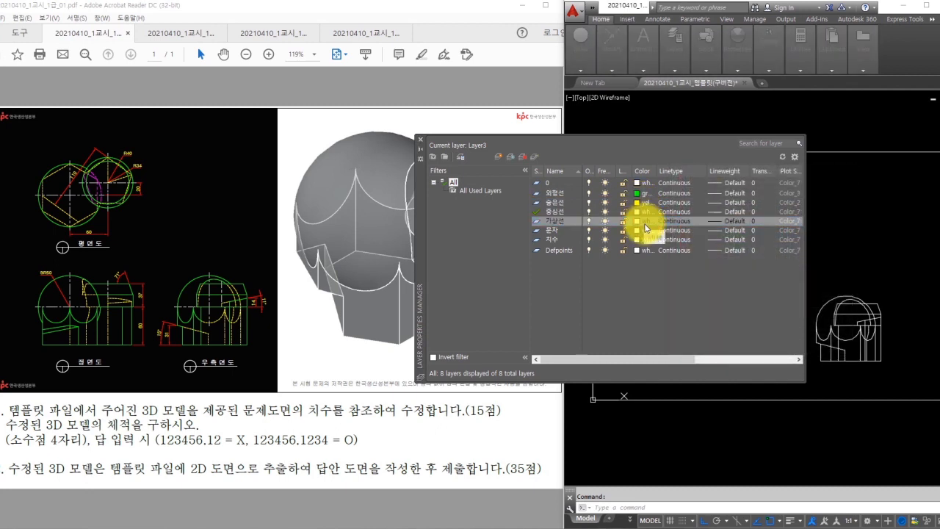
text(6)
key(Return)
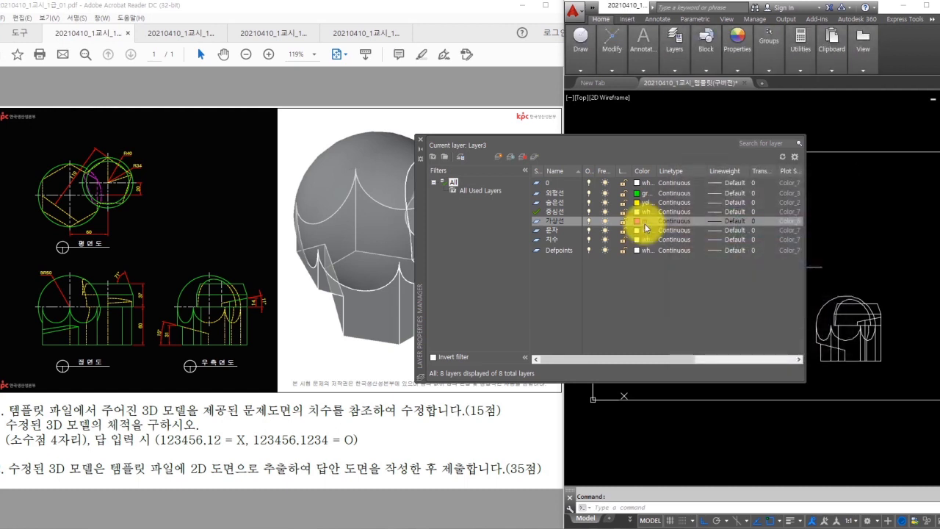
- Make 치수 red (ACI 1) and set 문자 back to white
click(642, 230)
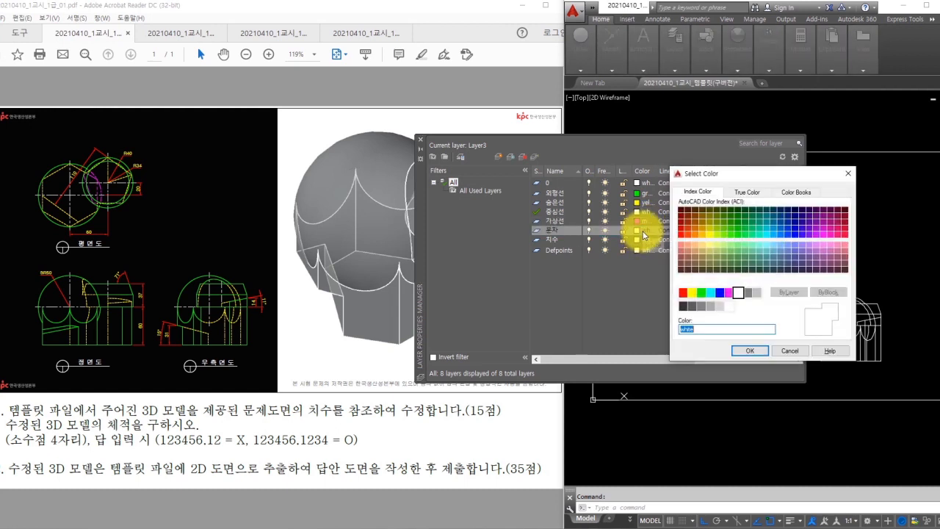
text(2)
key(Return)
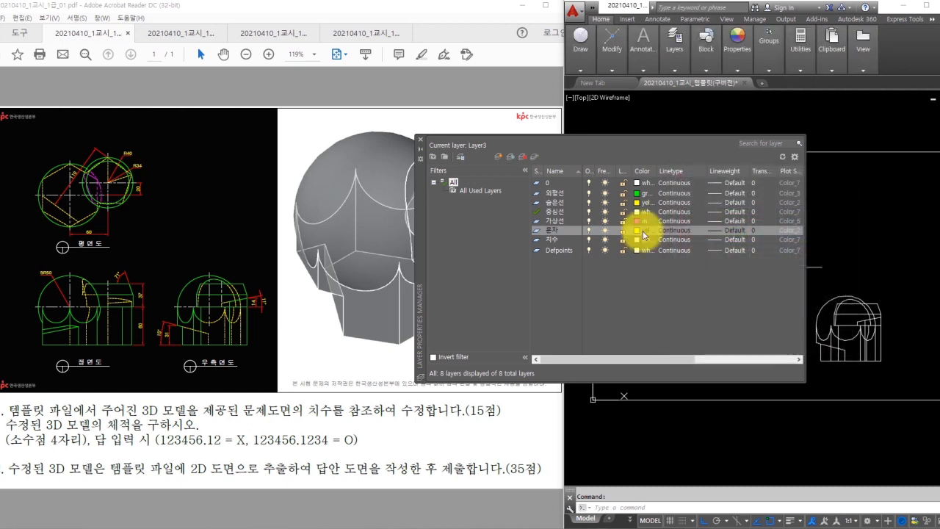
click(642, 240)
text(1)
key(Return)
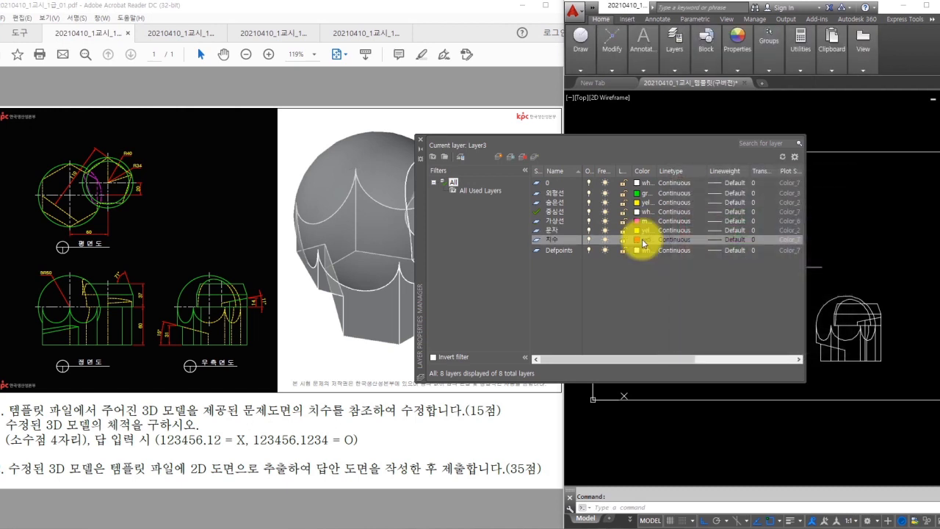
click(642, 230)
click(738, 292)
click(749, 349)
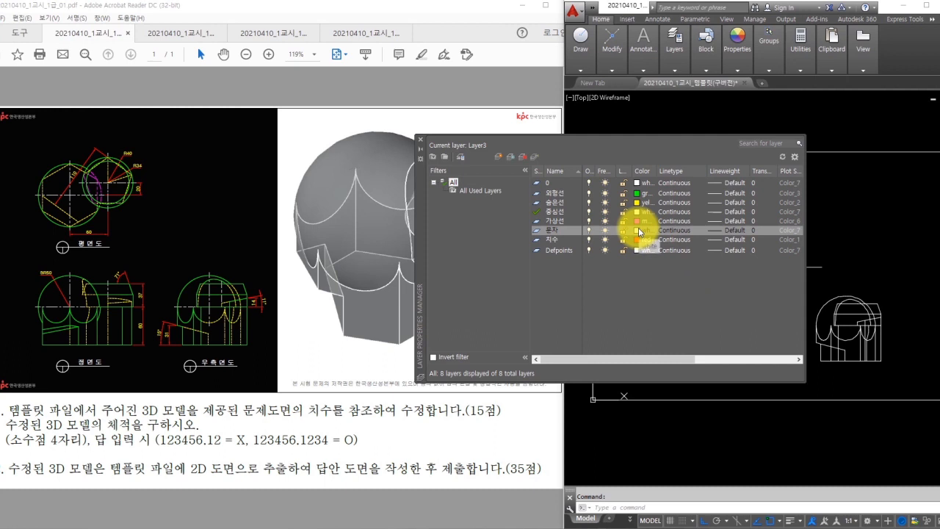
- From 숨은선's linetype list, load HIDDEN, PHANTOM and CENTER from acadiso.lin
click(672, 202)
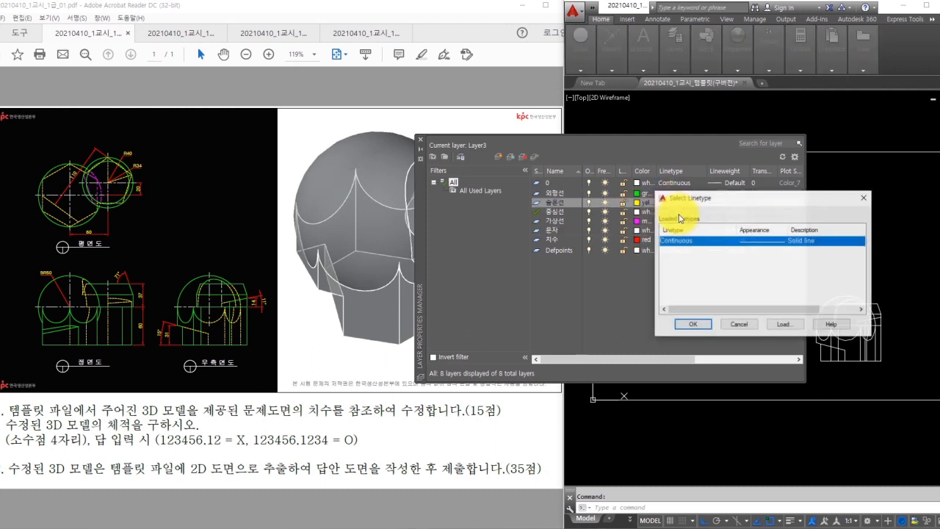
click(780, 340)
click(693, 269)
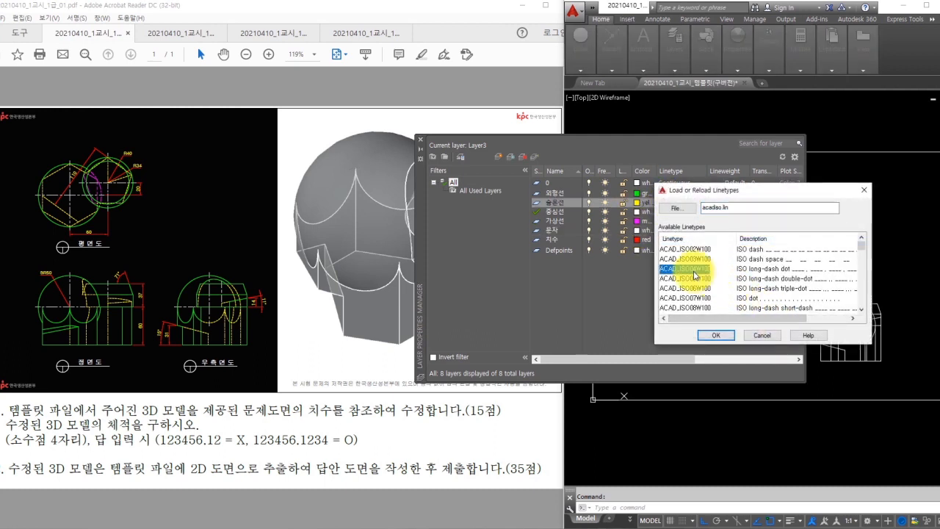
key(h)
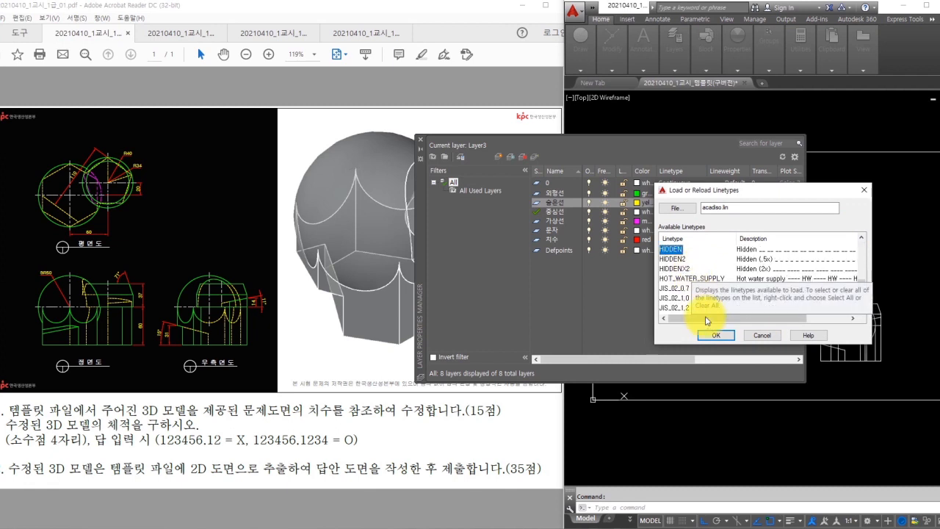
click(715, 335)
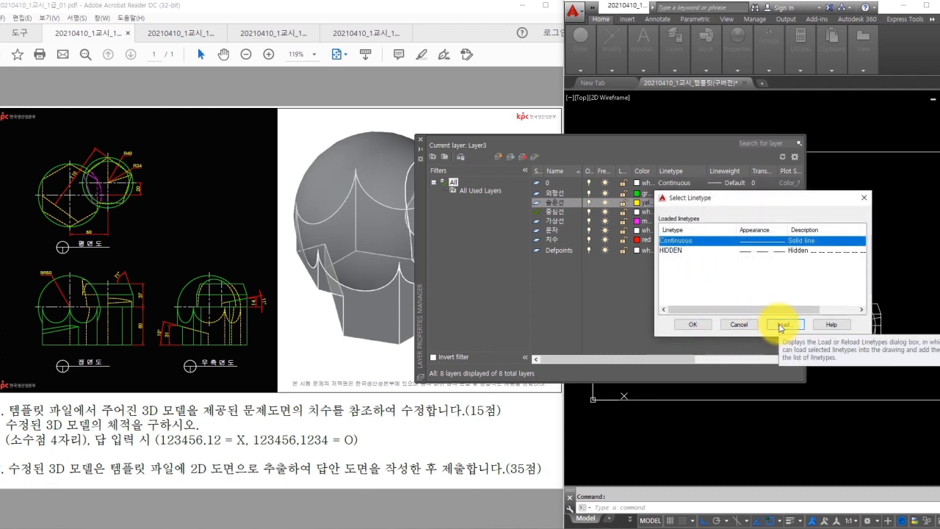
click(780, 326)
click(687, 280)
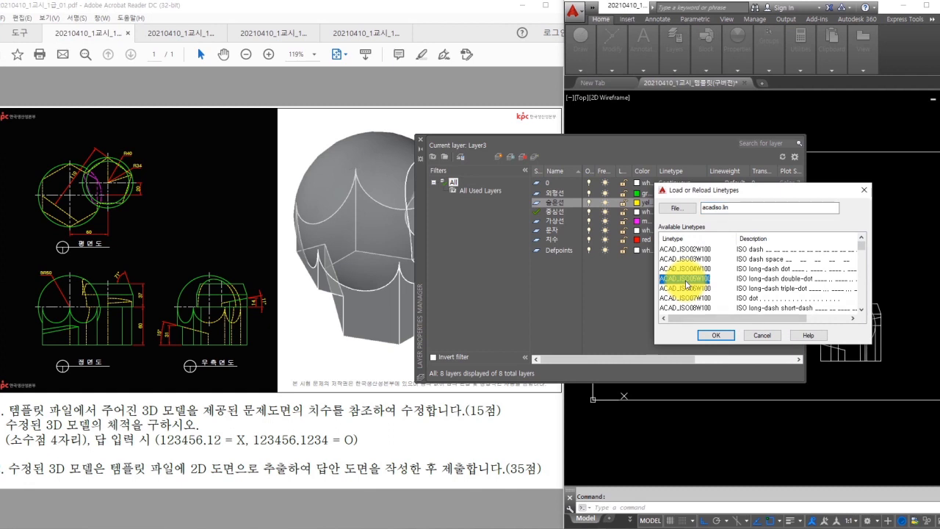
key(p)
click(716, 337)
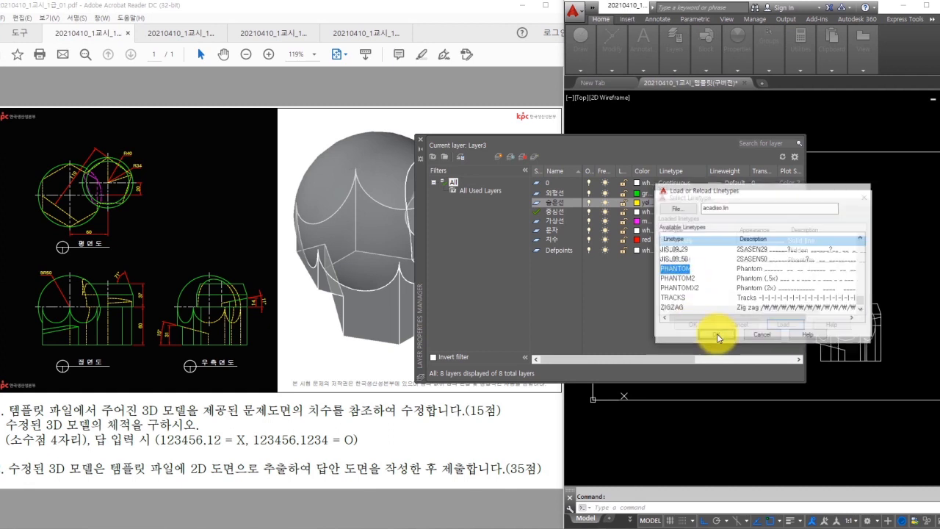
click(783, 325)
click(703, 279)
key(c)
click(716, 335)
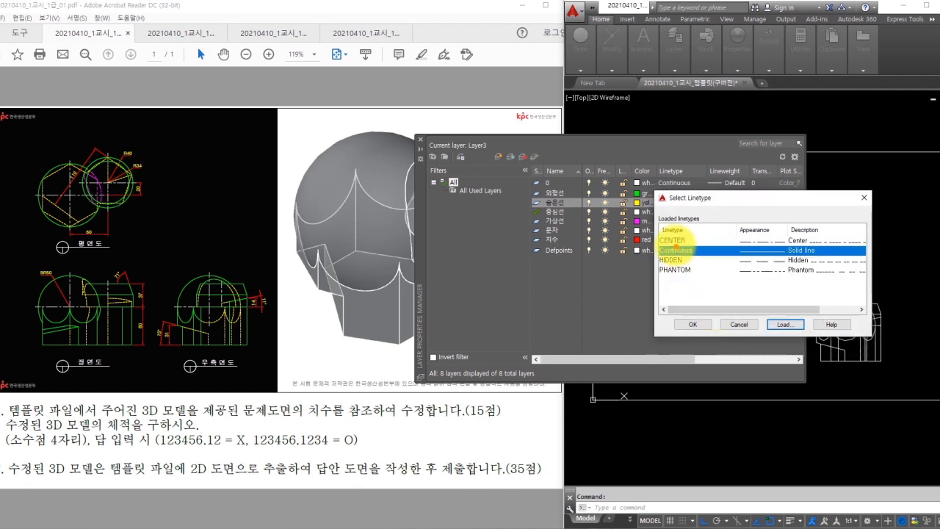
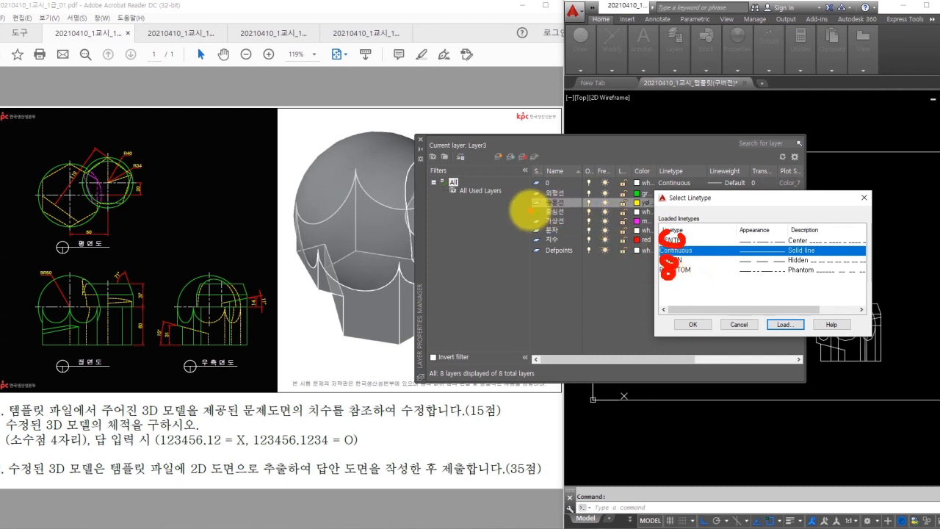
- Give 숨은선 the HIDDEN linetype and 중심선 the CENTER linetype
click(674, 260)
click(694, 323)
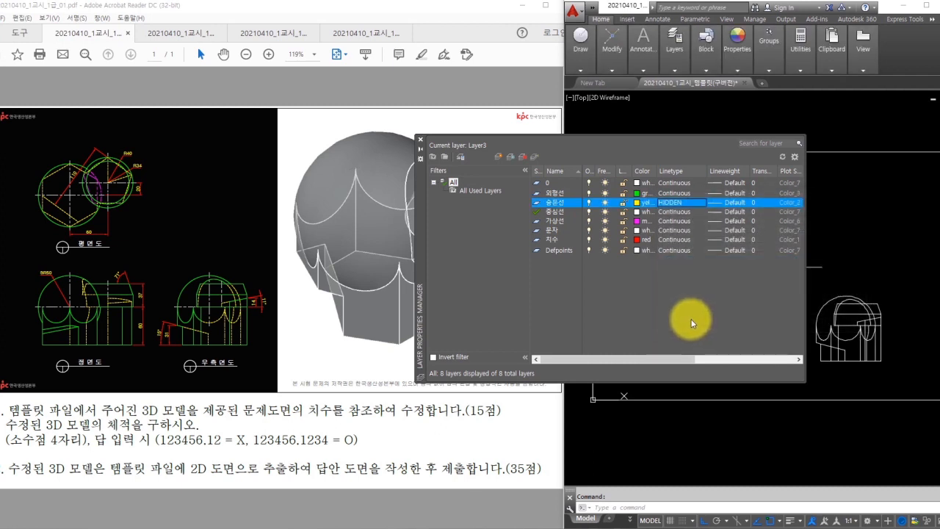
click(668, 212)
click(668, 212)
click(674, 240)
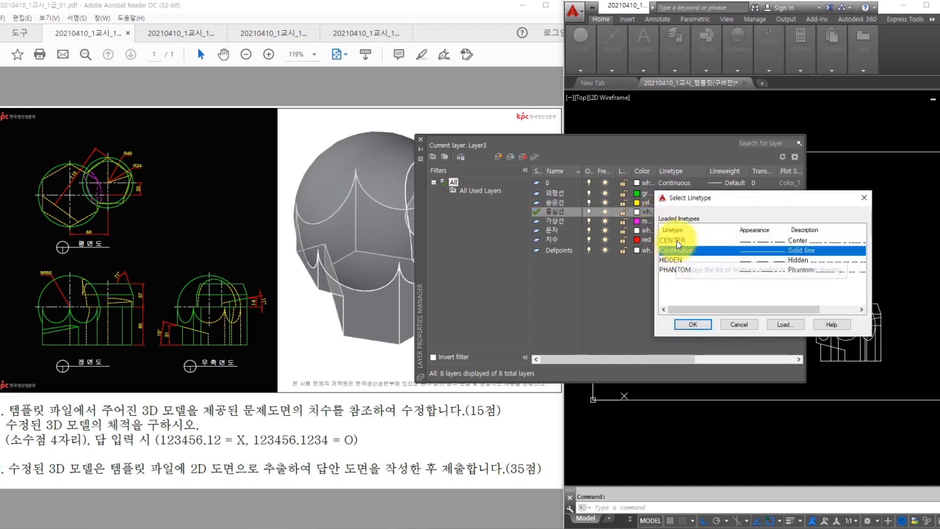
click(694, 323)
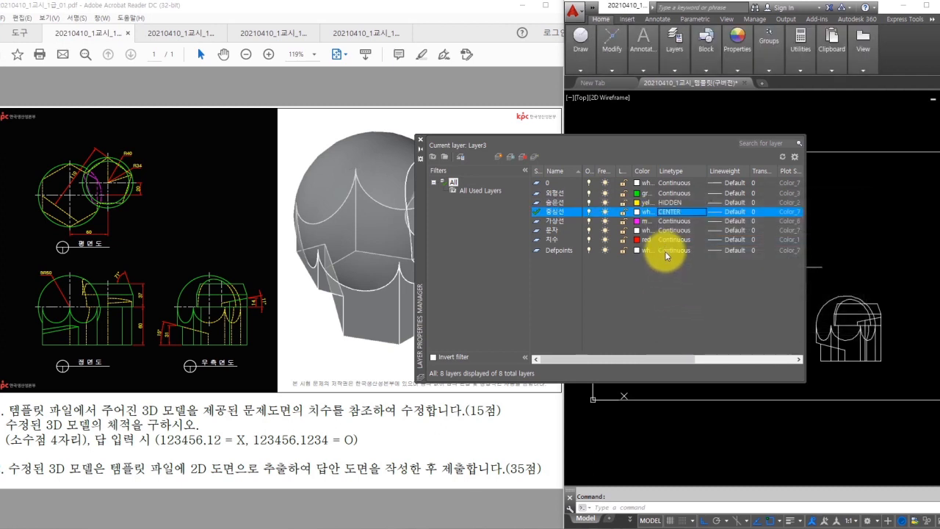
- Give 가상선 the PHANTOM linetype and close the Layer Properties palette
click(670, 221)
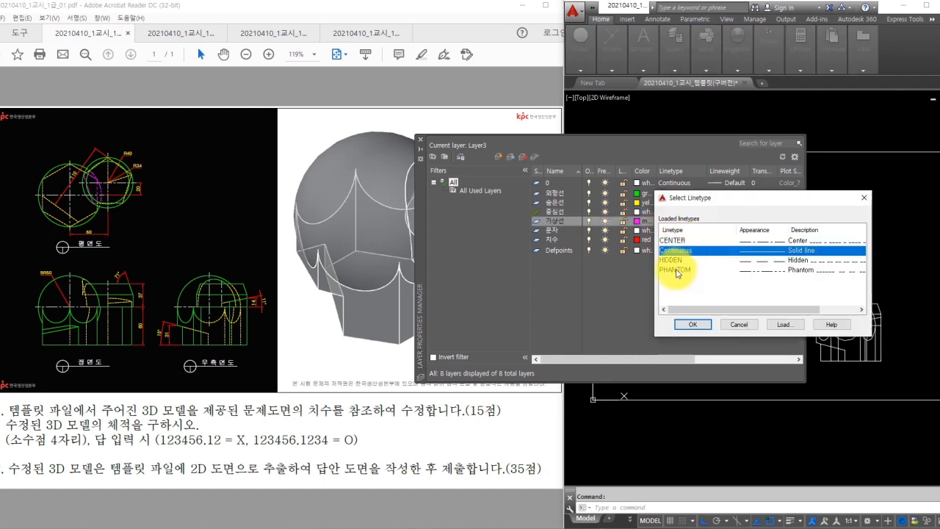
click(673, 269)
click(692, 324)
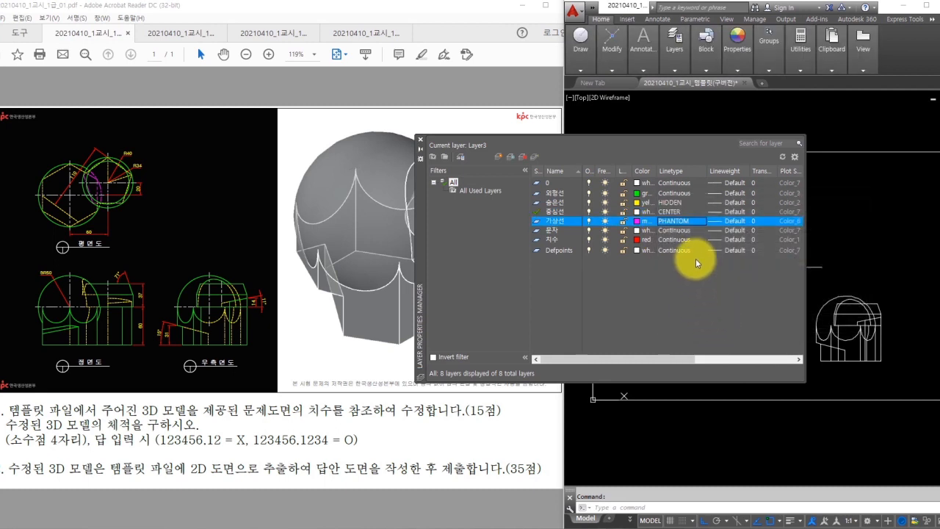
mouse_move(705, 255)
mouse_down()
mouse_move(751, 170)
mouse_move(719, 200)
mouse_move(749, 254)
mouse_up()
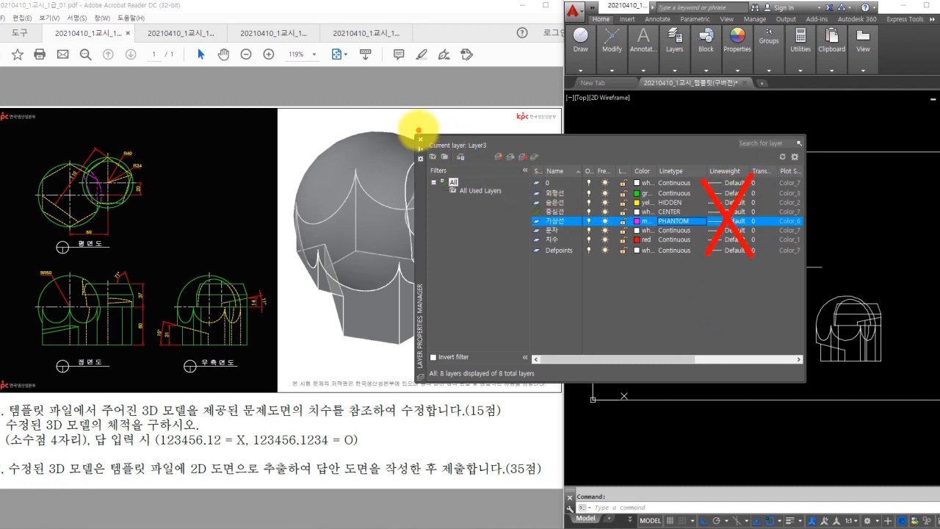
drag(415, 130, 433, 124)
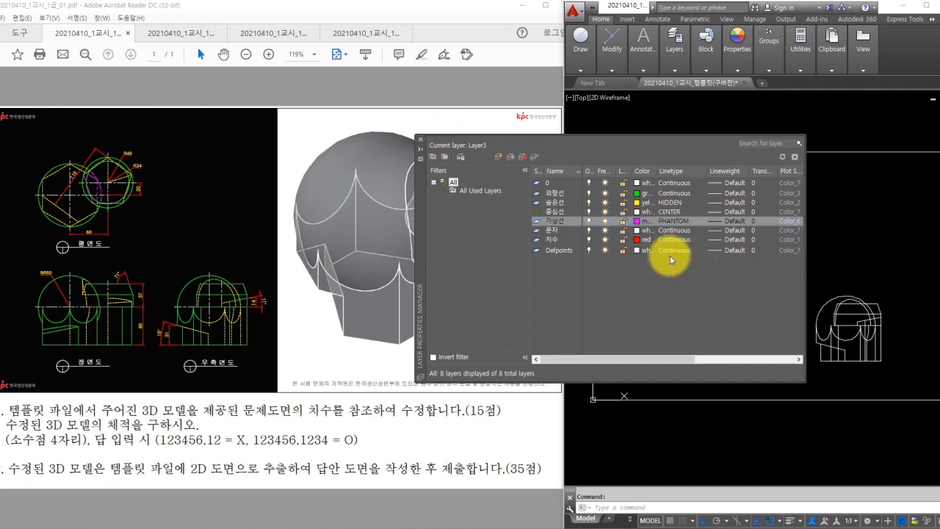
click(421, 141)
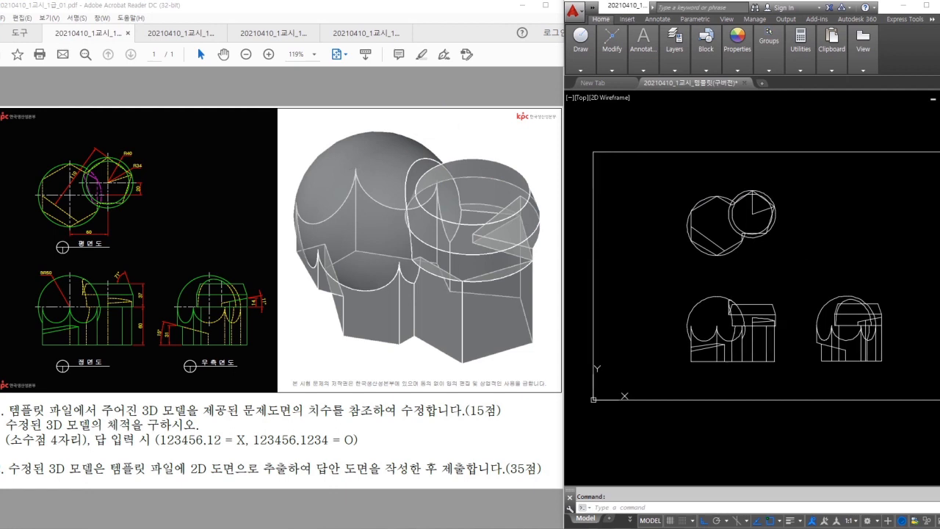
- Window-select all three views and put them on the 외형선 layer
click(665, 176)
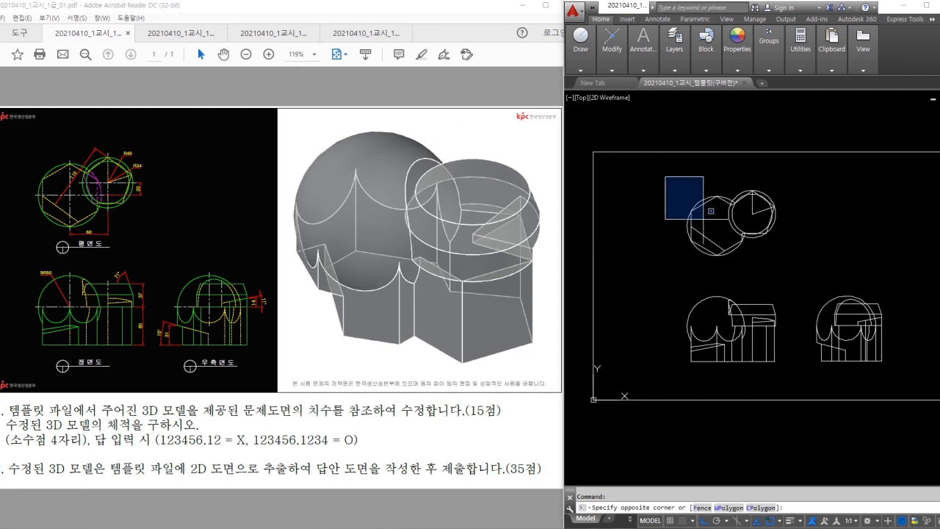
click(905, 371)
click(668, 65)
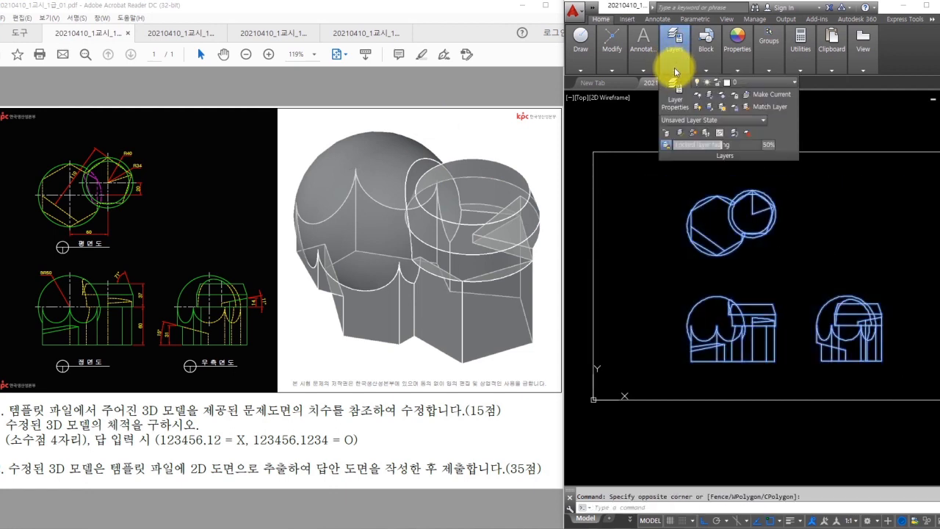
click(725, 83)
click(746, 155)
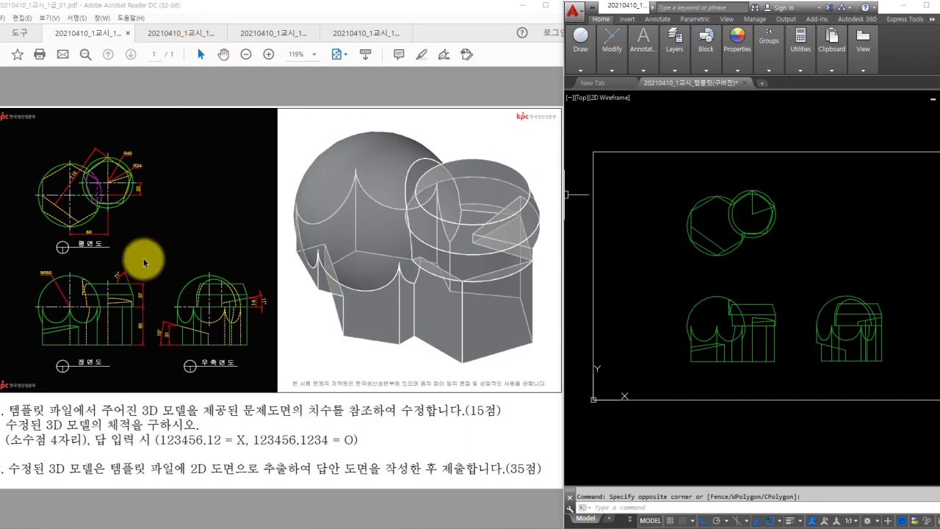
- Zoom the PDF sheet, zoom into the plan view, and select two hexagon edges
mouse_move(154, 152)
mouse_down()
mouse_move(39, 254)
mouse_move(168, 157)
mouse_up()
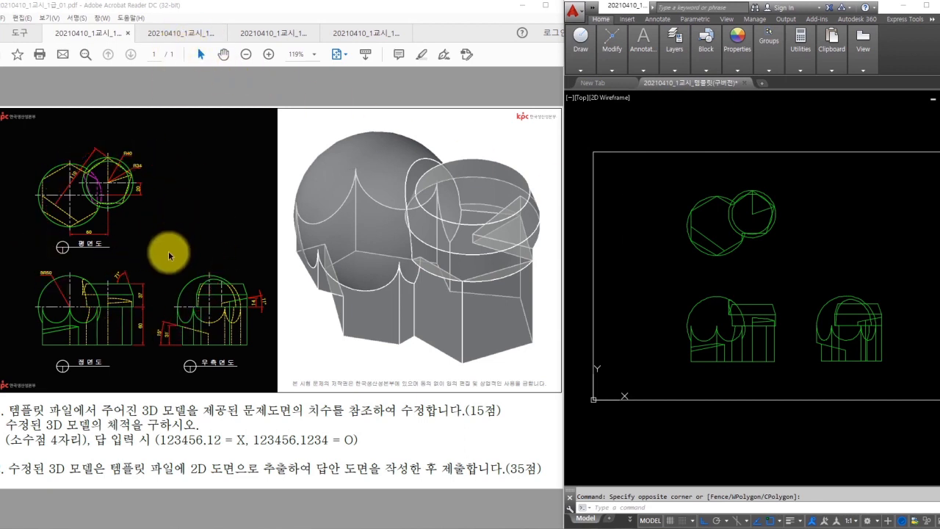
click(29, 232)
ctrl+scroll(29, 232, up, 3)
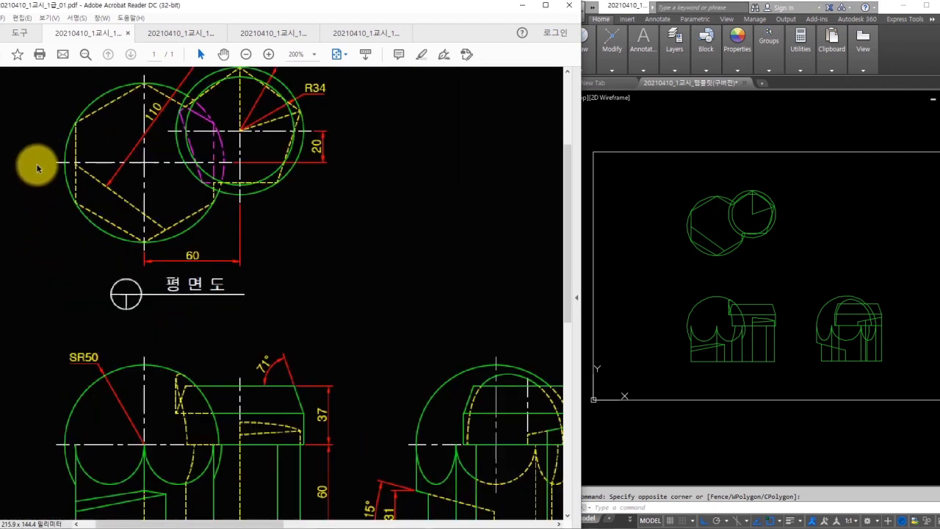
click(723, 299)
scroll(726, 238, up, 4)
middle_drag(726, 236, 718, 256)
scroll(674, 229, up, 2)
middle_drag(674, 230, 678, 258)
click(610, 230)
click(632, 270)
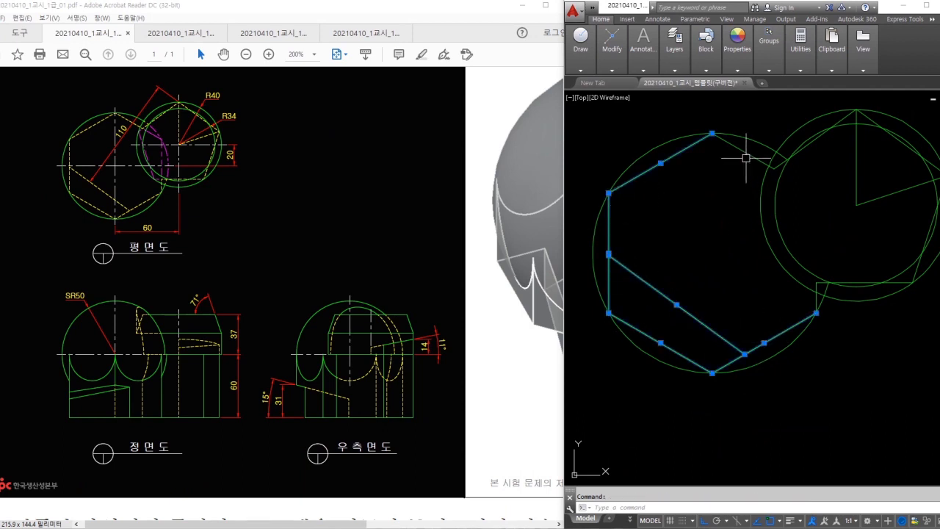
- Move the selected hexagon edges onto the 숨은선 layer
click(674, 51)
click(749, 81)
click(749, 125)
key(Escape)
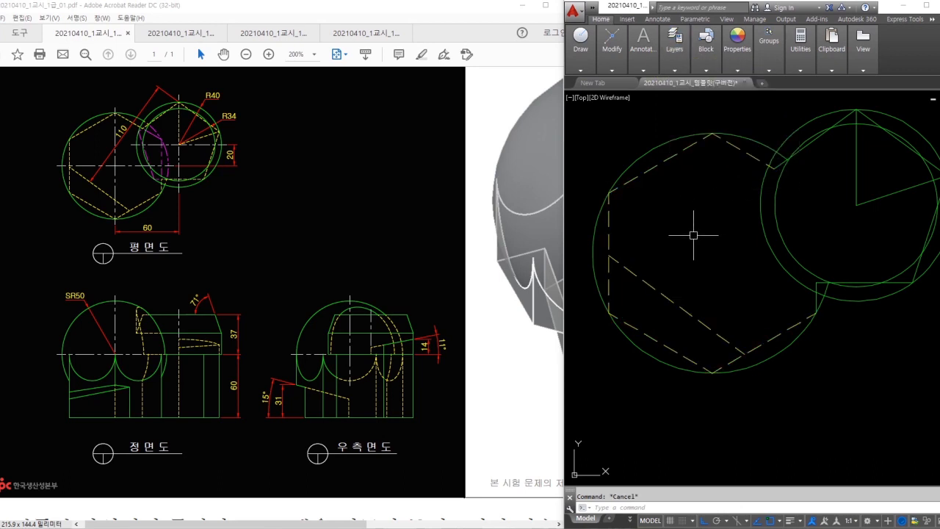
- Match properties from a dashed edge onto the remaining hexagon edges and both radius lines
click(682, 304)
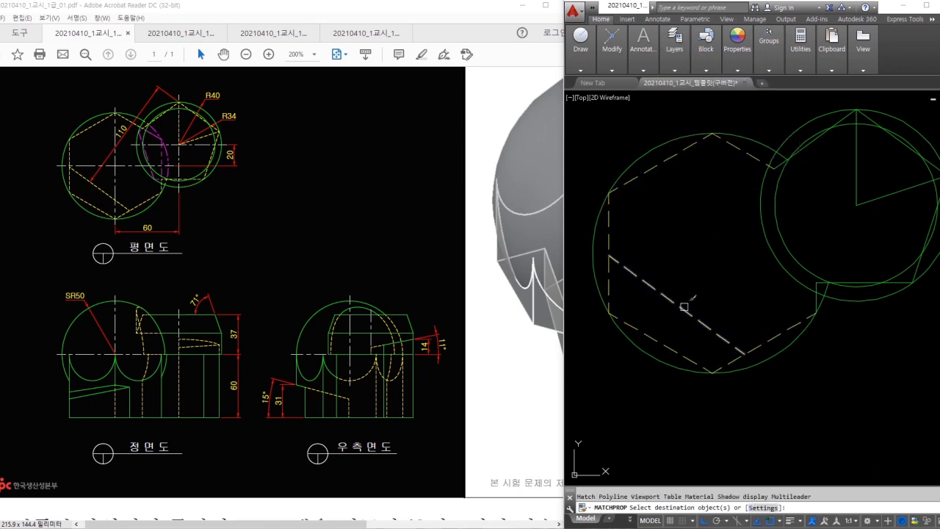
scroll(815, 318, up, 3)
scroll(830, 314, up, 2)
middle_drag(830, 314, 718, 359)
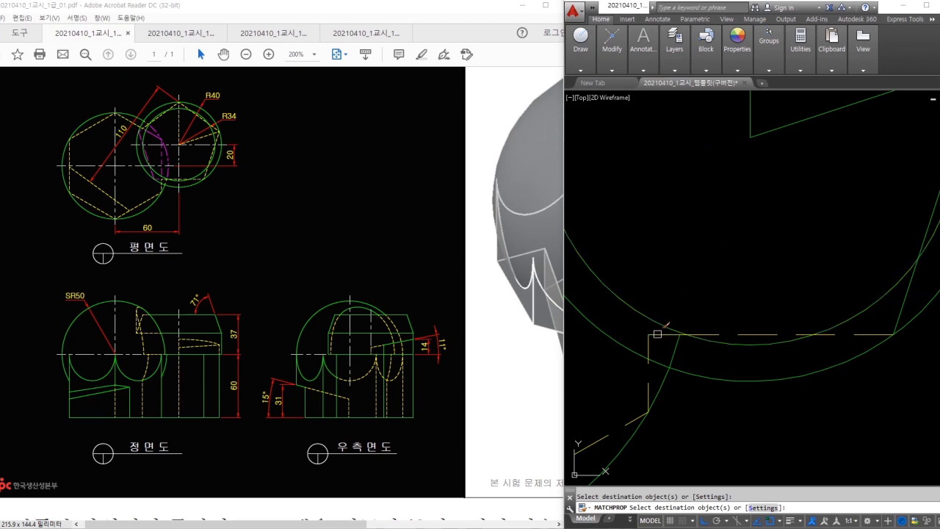
middle_drag(842, 266, 770, 315)
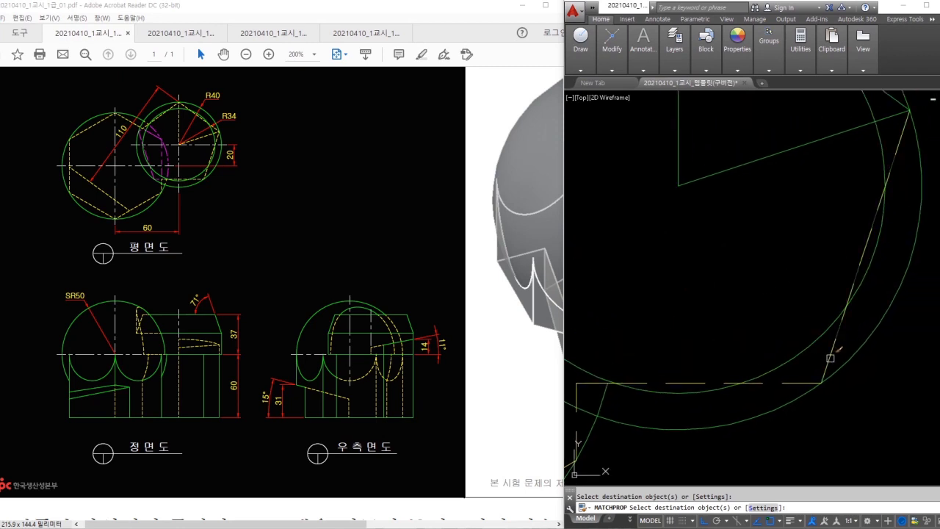
middle_drag(706, 192, 728, 279)
click(729, 284)
click(679, 238)
middle_drag(769, 128, 790, 185)
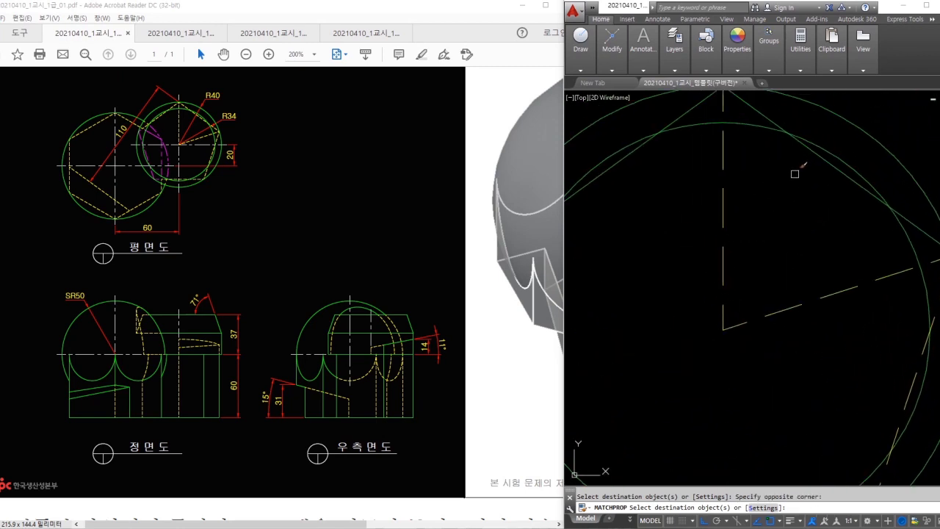
middle_drag(718, 141, 785, 167)
scroll(807, 220, down, 2)
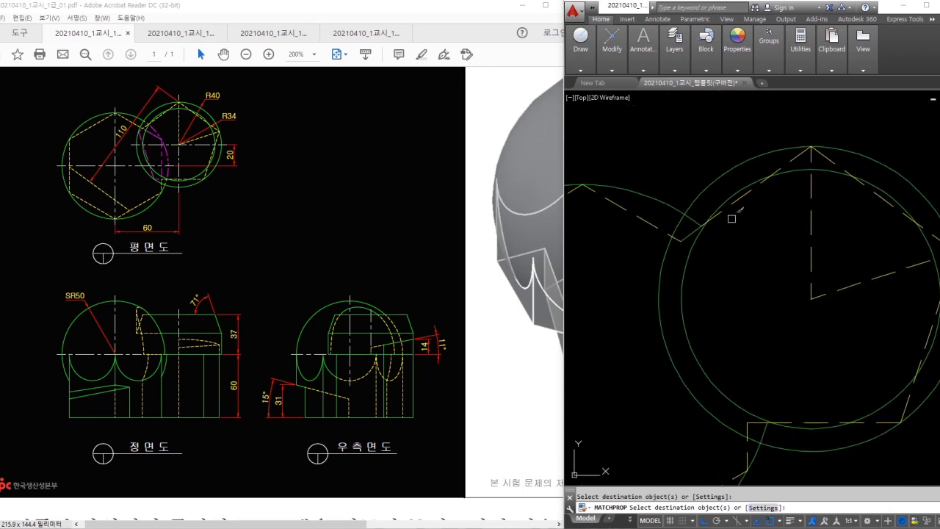
scroll(682, 238, up, 2)
scroll(800, 294, down, 4)
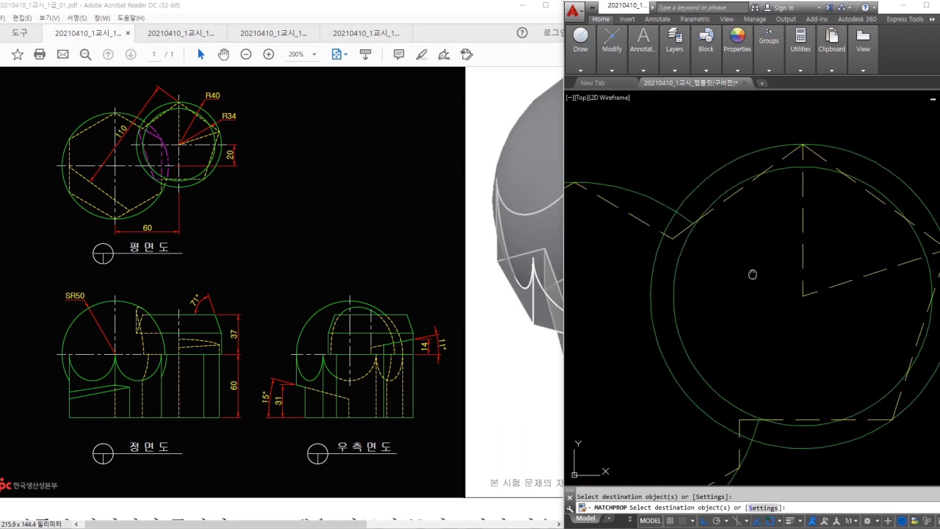
key(Escape)
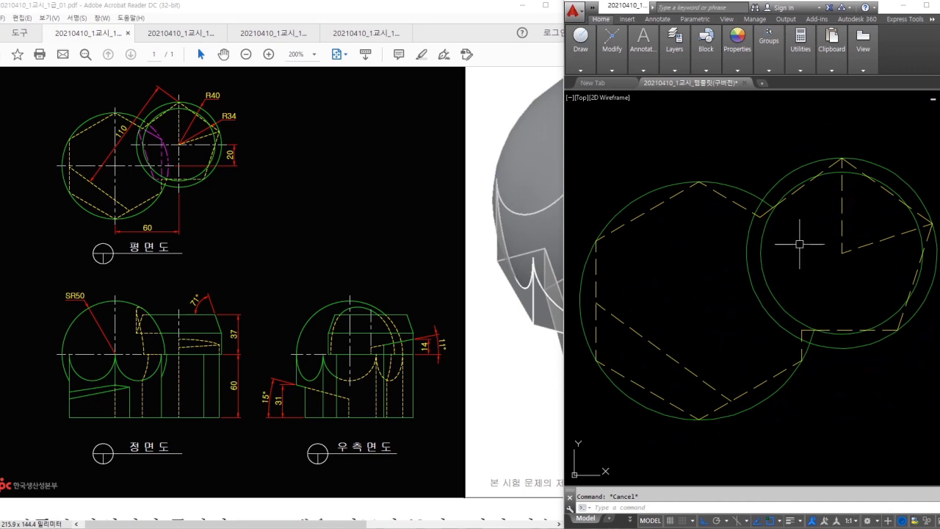
- Make 가상선 the current layer
middle_drag(798, 242, 798, 241)
click(763, 218)
drag(809, 279, 812, 310)
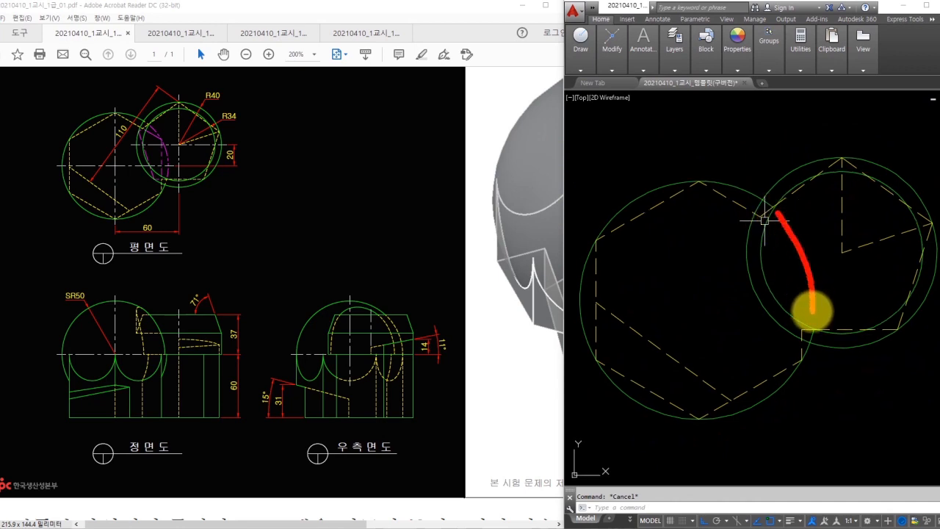
key(Escape)
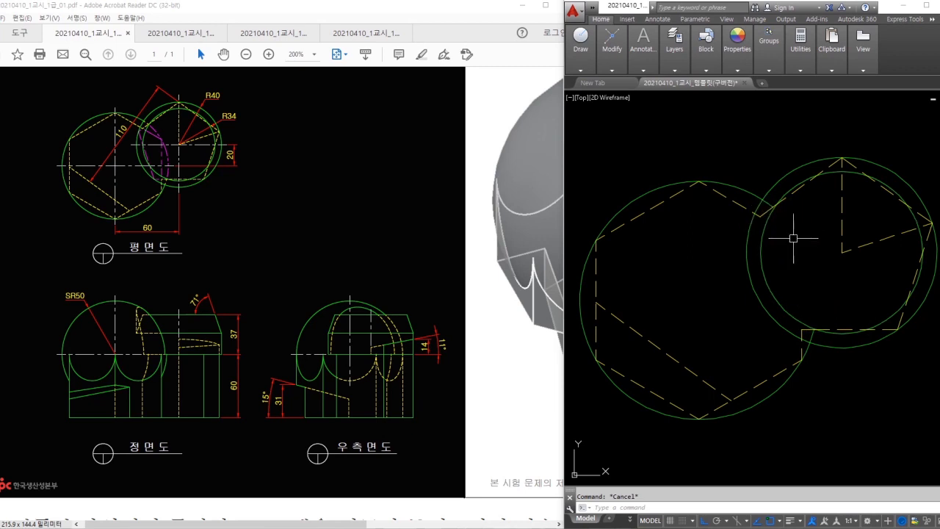
scroll(764, 212, up, 5)
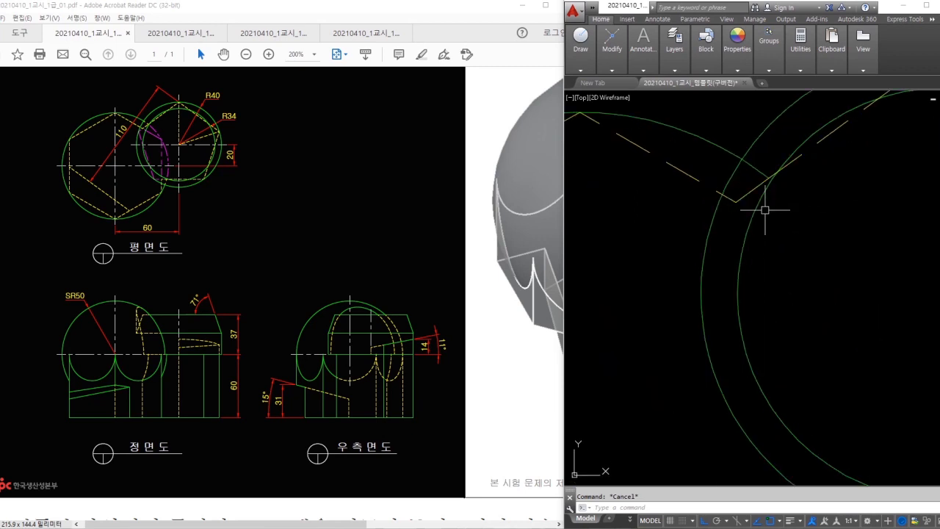
scroll(826, 218, down, 4)
text(c)
key(Return)
key(Escape)
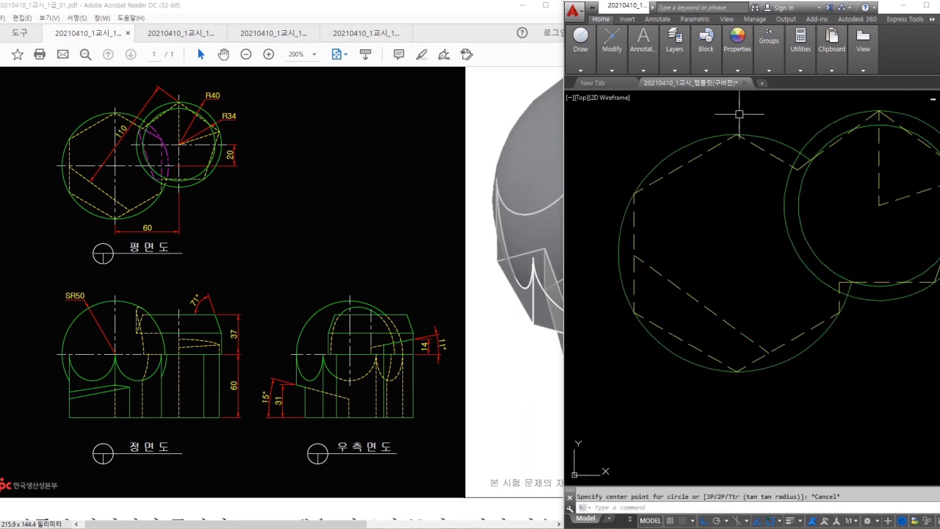
click(674, 48)
click(728, 84)
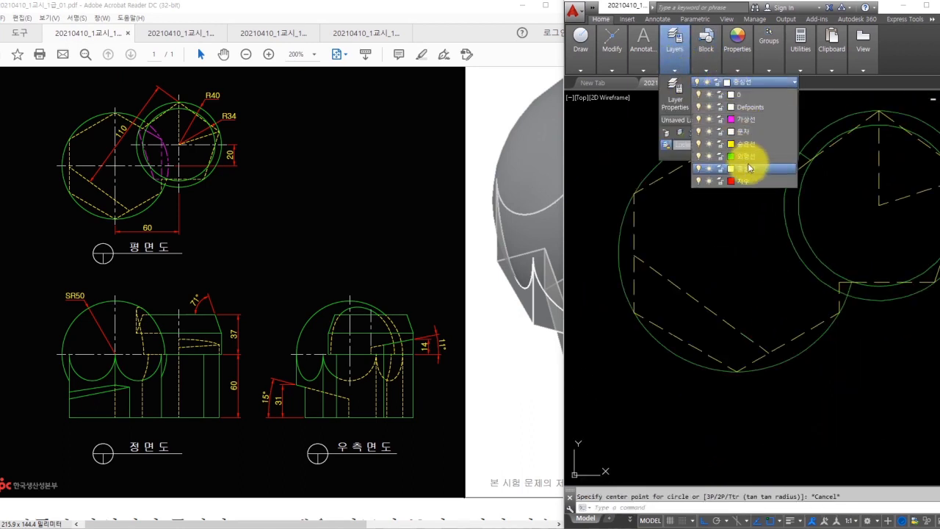
click(741, 121)
- Draw a circle centred on the hexagon centre reaching the intersection point
middle_drag(758, 186, 755, 210)
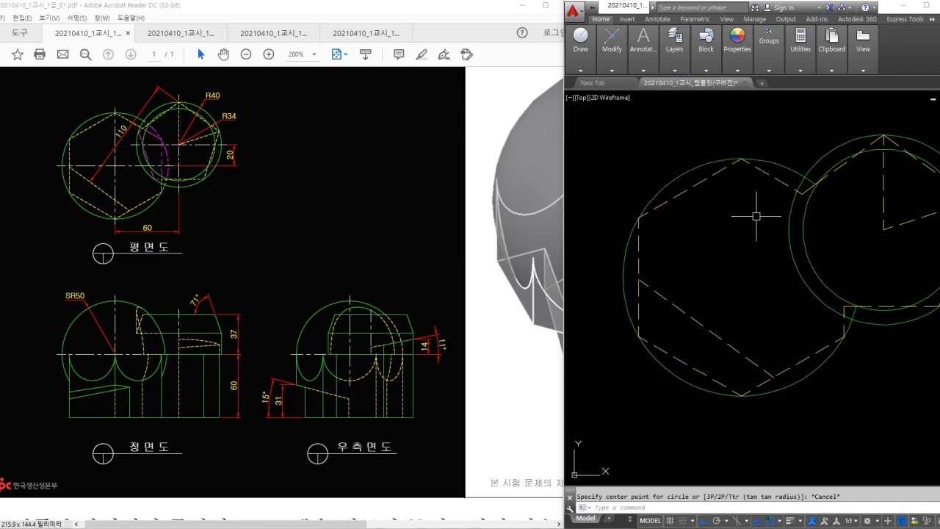
text(c)
key(Return)
click(741, 282)
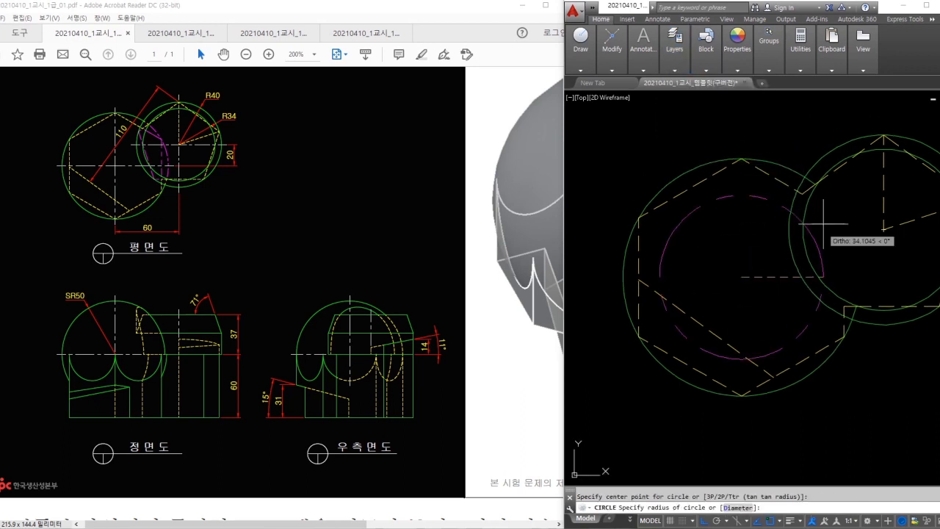
click(797, 178)
key(Escape)
- Trim the circle to an arc using the short line and horizontal dashed line
scroll(829, 258, up, 6)
text(tr)
key(Return)
click(734, 176)
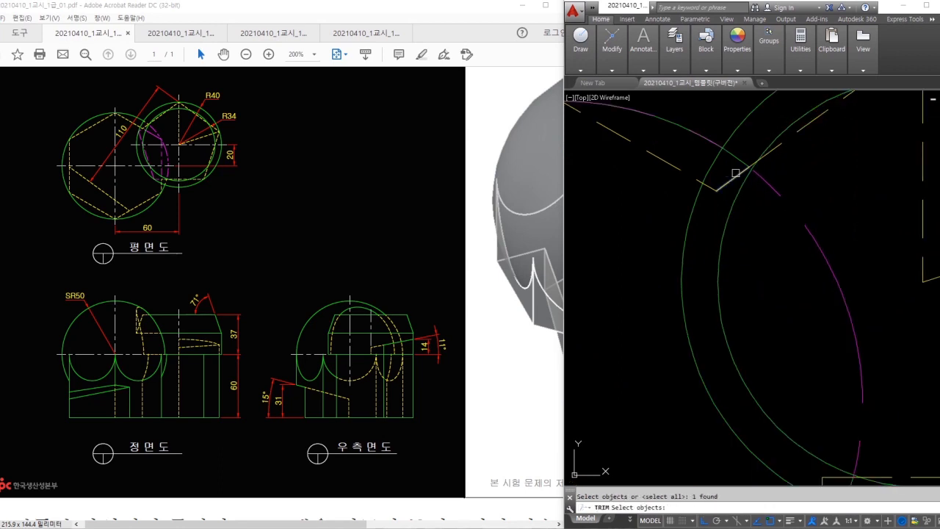
mouse_move(732, 178)
middle_down()
mouse_move(797, 297)
mouse_move(782, 271)
middle_up()
click(871, 342)
key(Return)
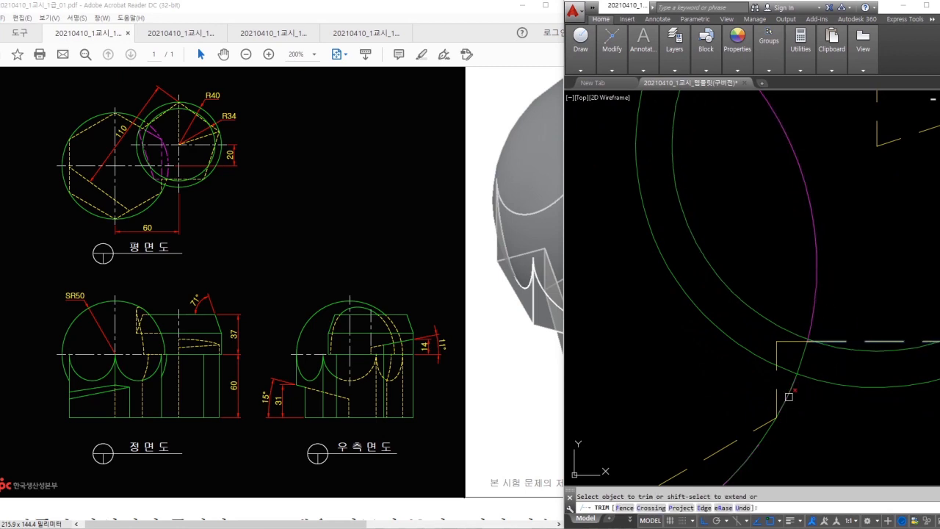
scroll(789, 395, down, 4)
key(Escape)
- Select the trimmed magenta arc to check it, then compare with the PDF problem
click(822, 287)
scroll(817, 278, up, 2)
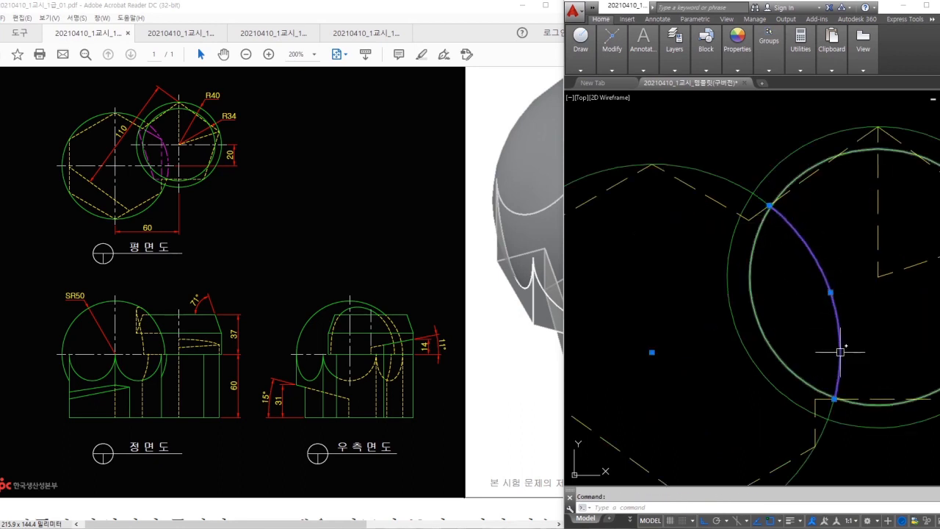
middle_drag(814, 351, 782, 326)
key(Escape)
click(210, 164)
- Check the arc end on the PDF, then shorten the magenta arc by 2 with LENGTHEN DElta
ctrl+scroll(132, 123, up, 3)
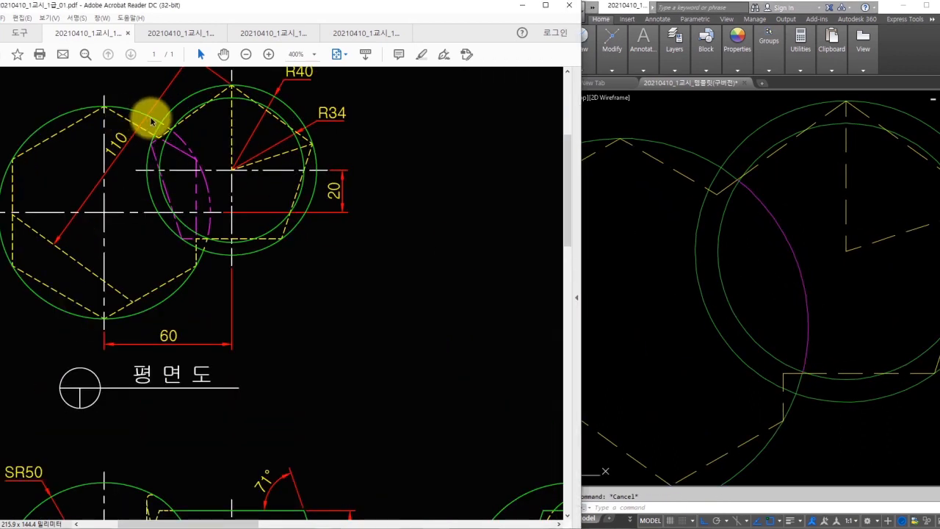
click(183, 137)
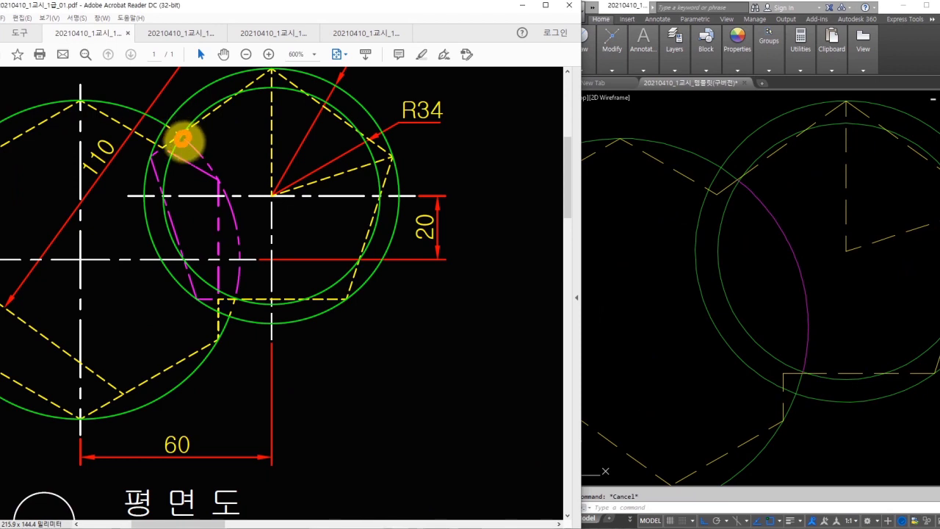
click(674, 243)
text(len)
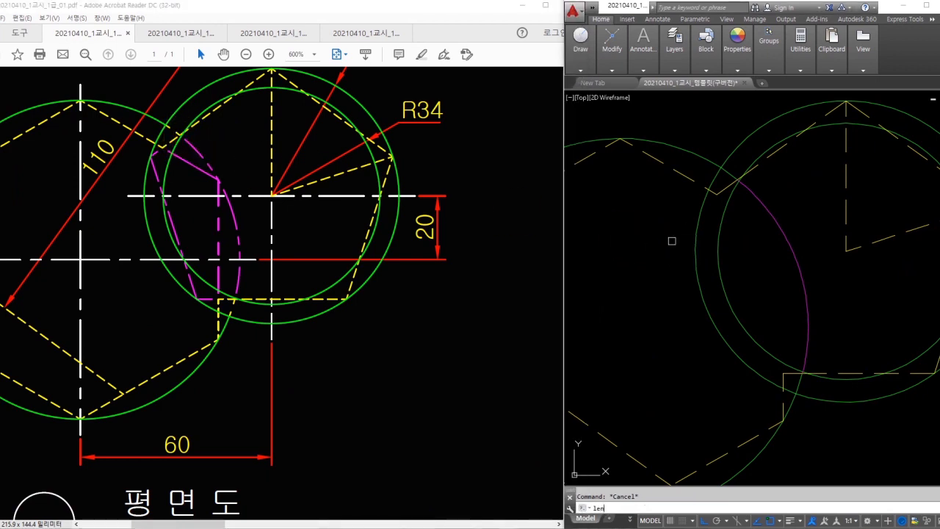
key(Return)
text(de)
key(Return)
text(-2)
key(Return)
click(789, 244)
key(Escape)
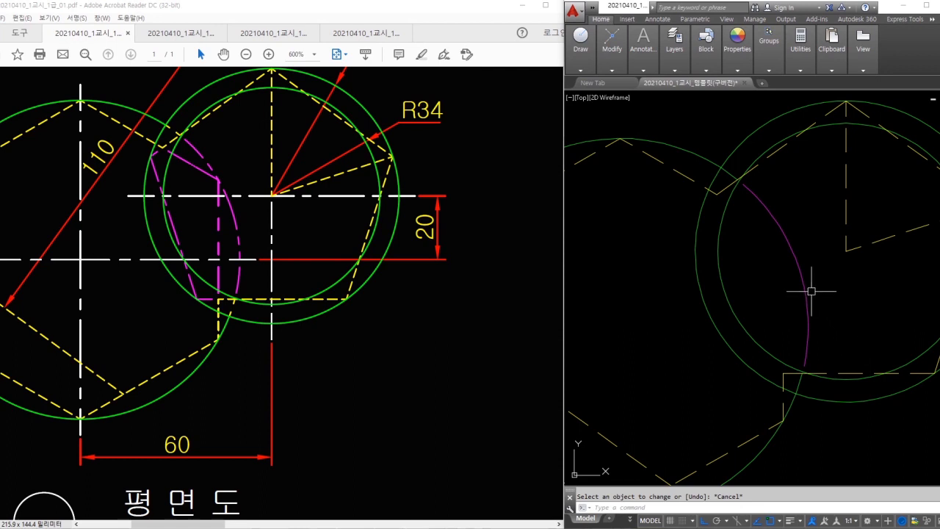
- Set the linetype scale (LTSCALE) to 0.5 so the arc shows as dashes
key(Escape)
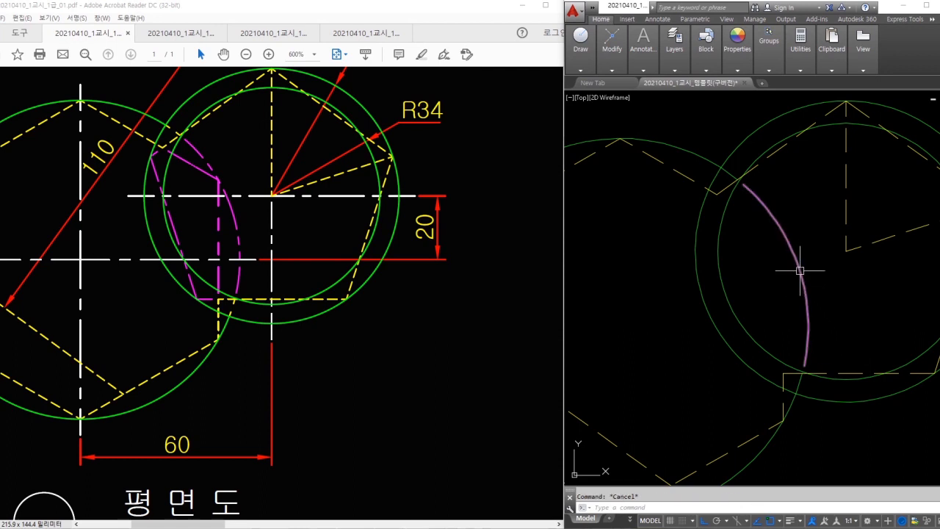
key(ctrl+2)
mouse_move(813, 238)
mouse_down()
mouse_move(806, 266)
mouse_move(835, 270)
mouse_up()
drag(831, 258, 853, 276)
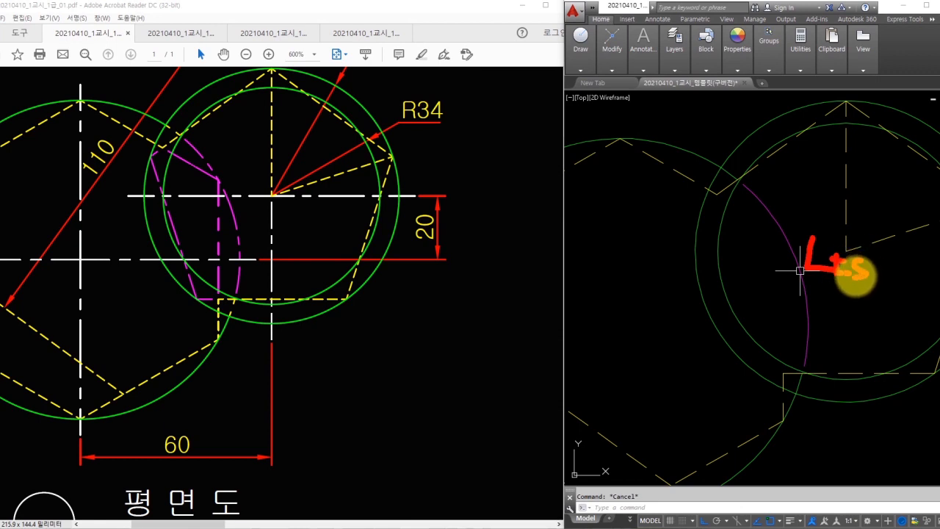
key(Escape)
text(lts)
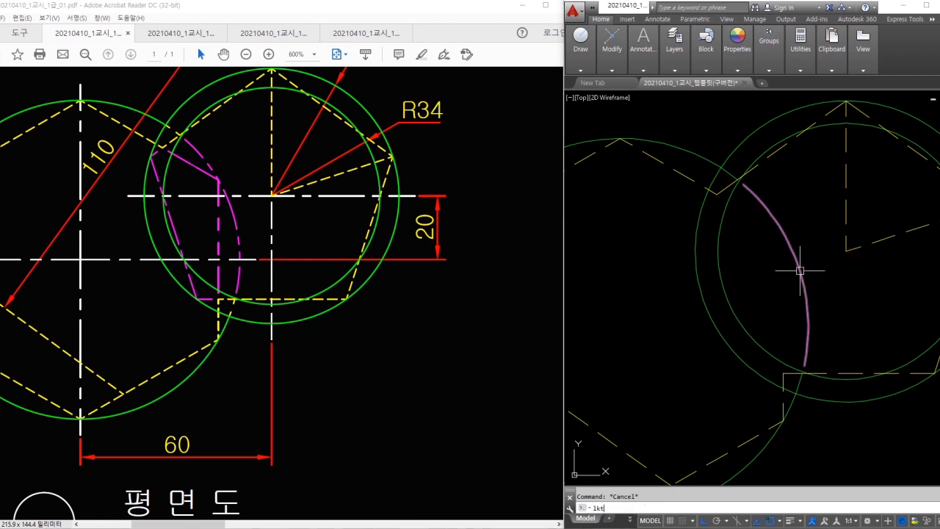
key(Return)
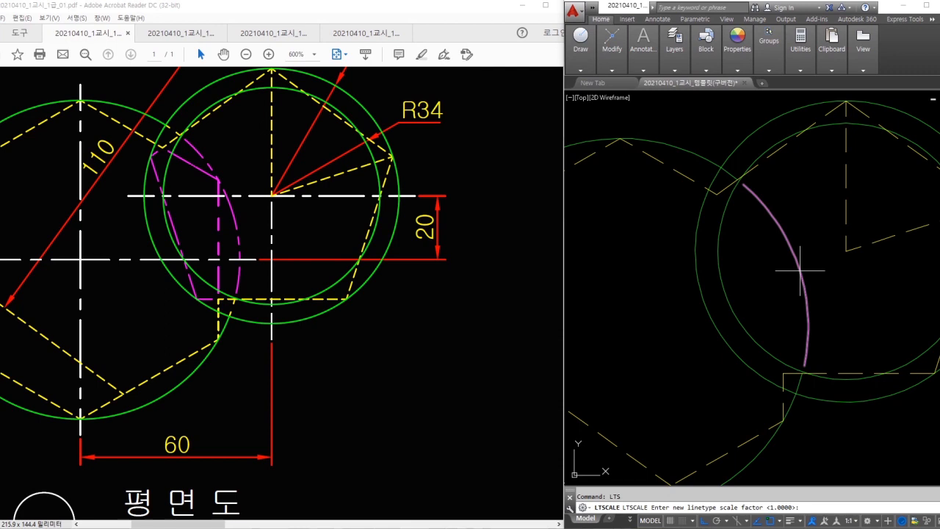
text(0.5)
key(Return)
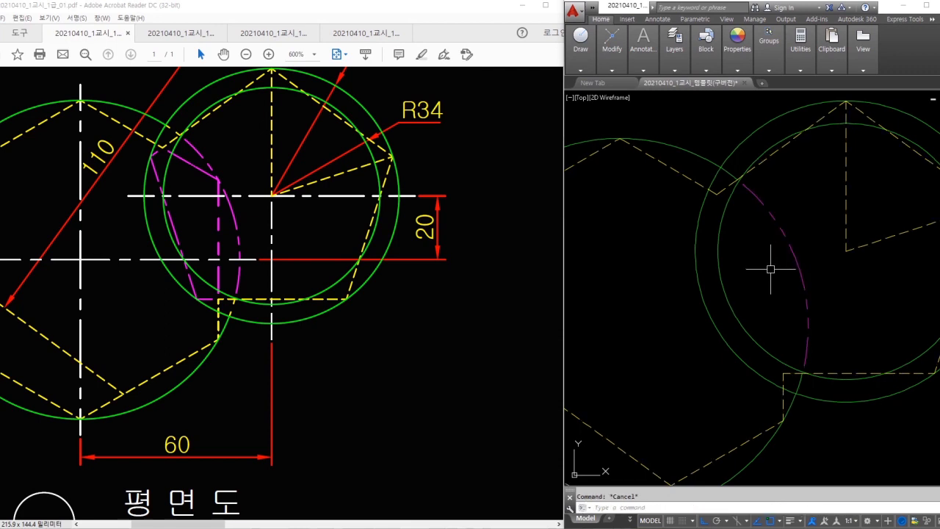
- Reframe the plan view and start the POLYGON command
click(721, 196)
mouse_move(703, 210)
mouse_down()
mouse_move(775, 374)
mouse_move(748, 373)
mouse_up()
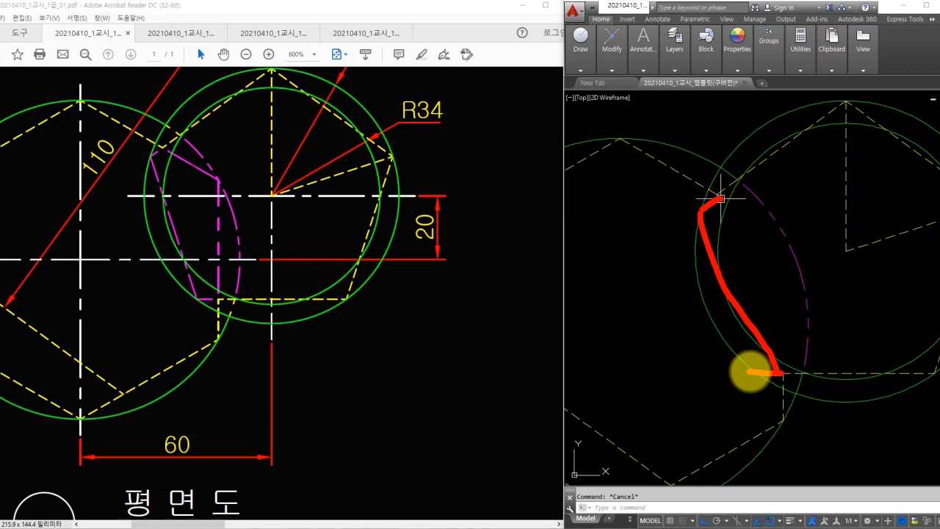
key(Escape)
middle_drag(842, 196, 803, 202)
key(Return)
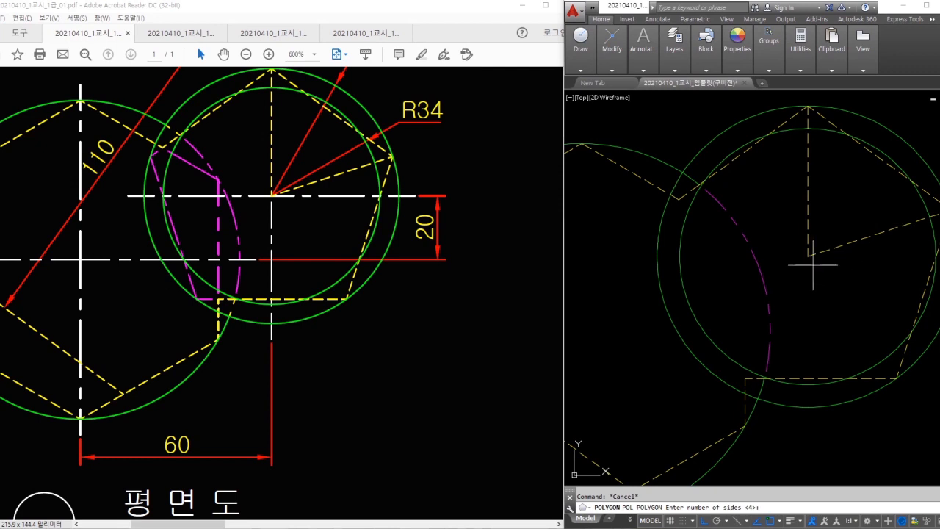
- Draw a five-sided polygon circumscribed about the right-hand circle
text(5)
key(Return)
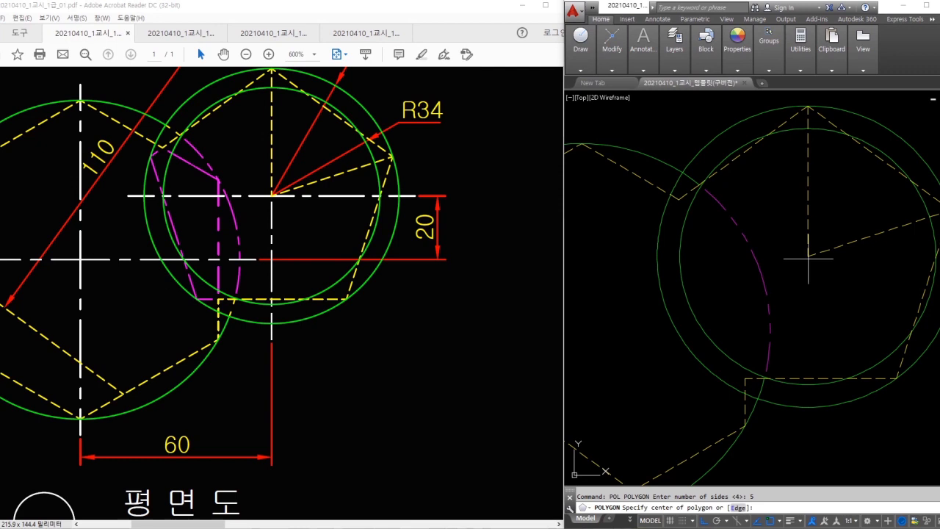
click(808, 258)
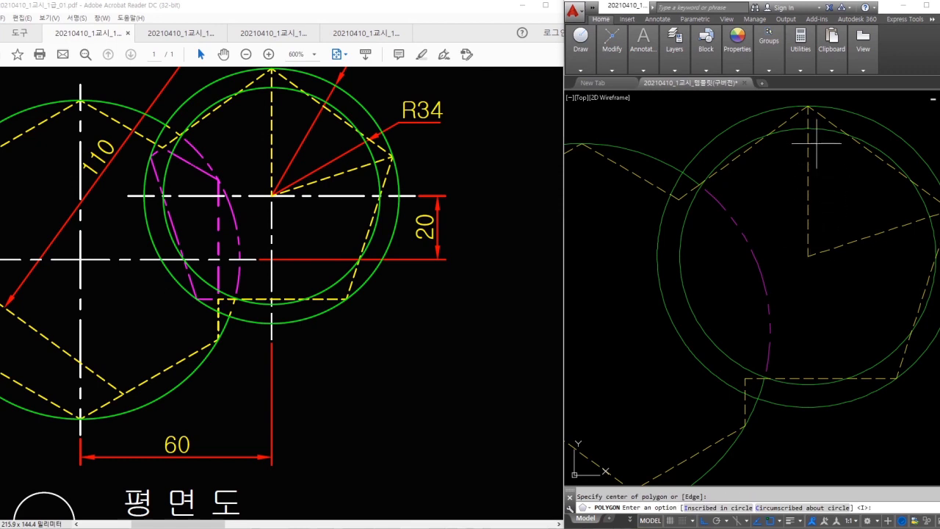
text(c)
key(Return)
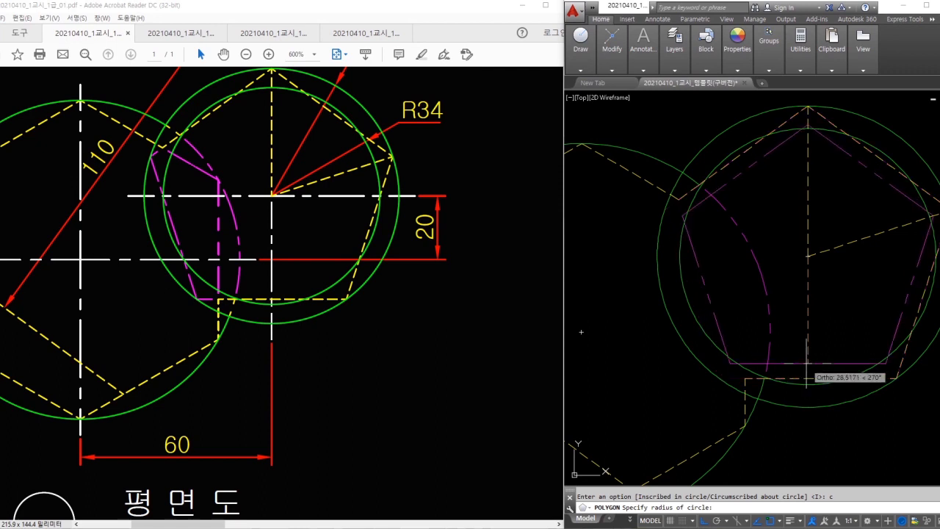
key(Escape)
- Trim the pentagon using the vertical and upper-left dashed lines as cutting edges
text(tr)
key(Return)
click(745, 393)
click(657, 190)
key(Return)
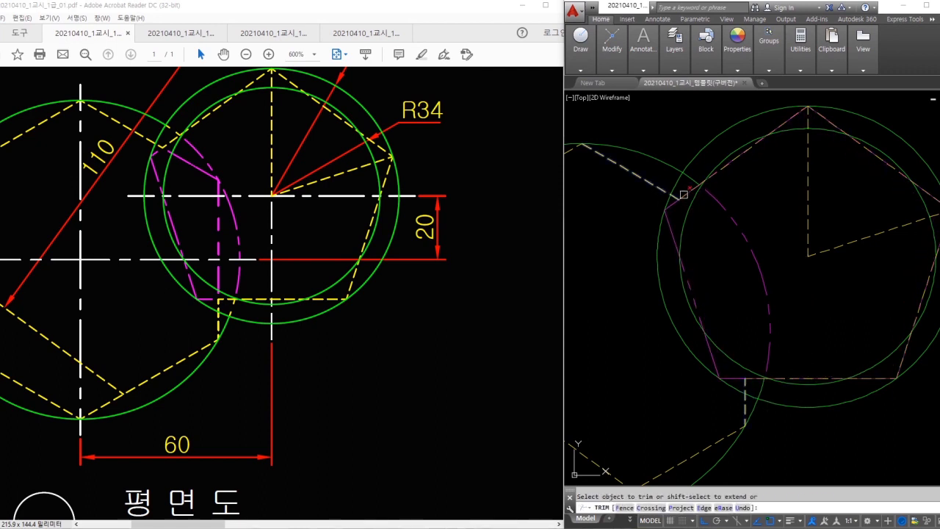
key(Escape)
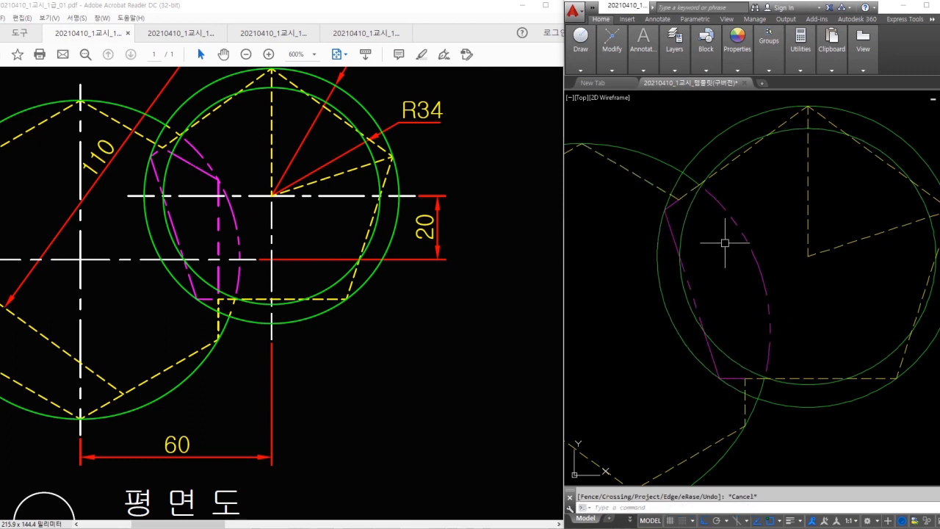
- Start LENGTHEN with a delta of -2, then cancel it and pan to the left hexagon
text(lect an)
key(Return)
text(de)
key(Return)
text(-2)
key(Return)
scroll(707, 212, up, 2)
middle_drag(778, 419, 780, 304)
key(Escape)
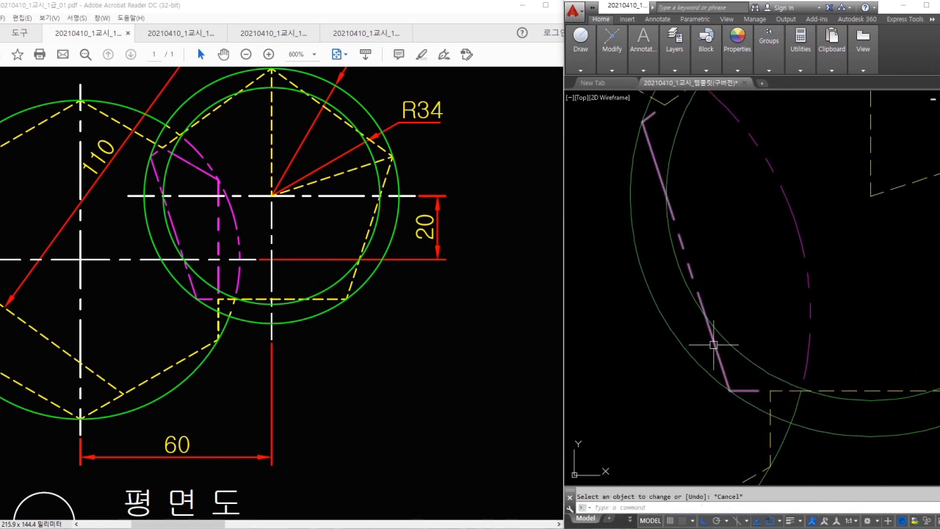
scroll(713, 340, down, 5)
middle_drag(713, 340, 824, 330)
scroll(751, 323, up, 4)
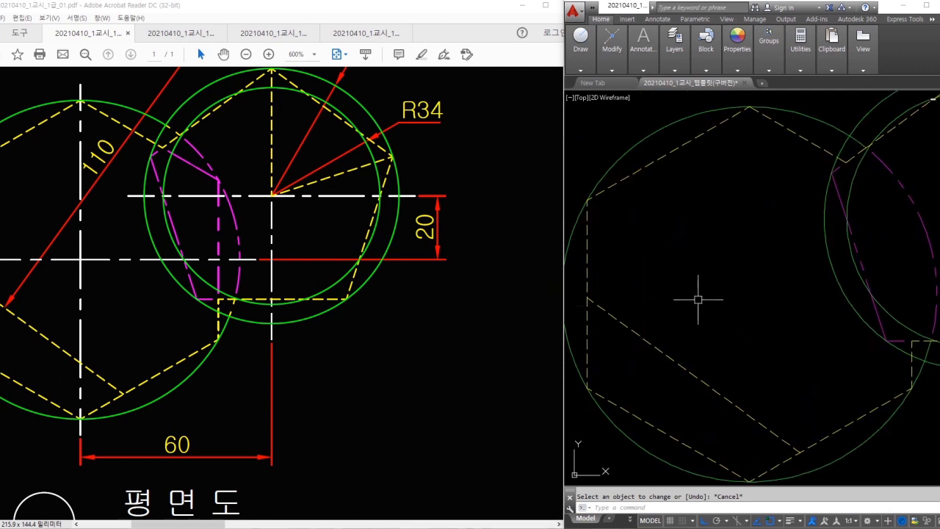
- Draw an inscribed 6-sided polygon centred on the left hexagon, sized to its top vertex
text(l)
key(Return)
text(6)
key(Return)
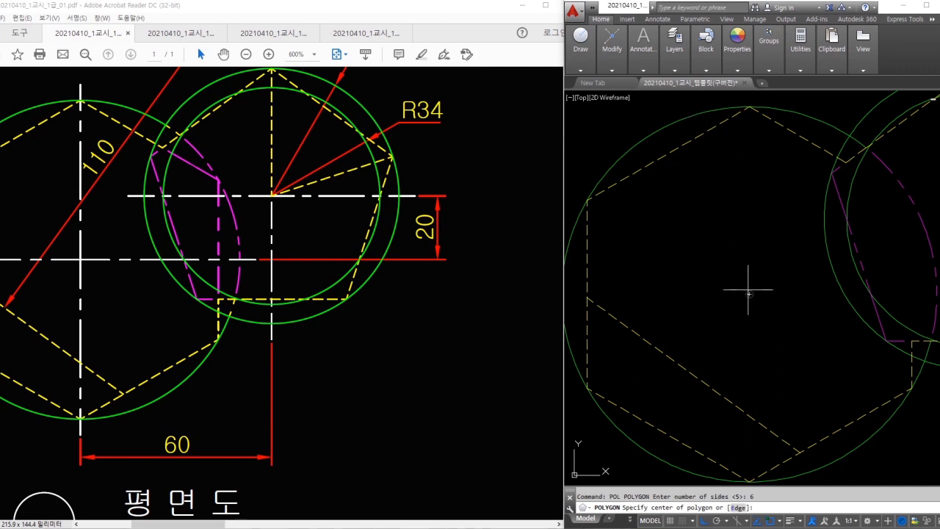
click(748, 294)
text(i)
key(Return)
click(751, 115)
middle_drag(859, 216, 847, 210)
- Trim the new hexagon against two cutting edges, keeping the bent piece inside the right circle
text(tr)
key(Return)
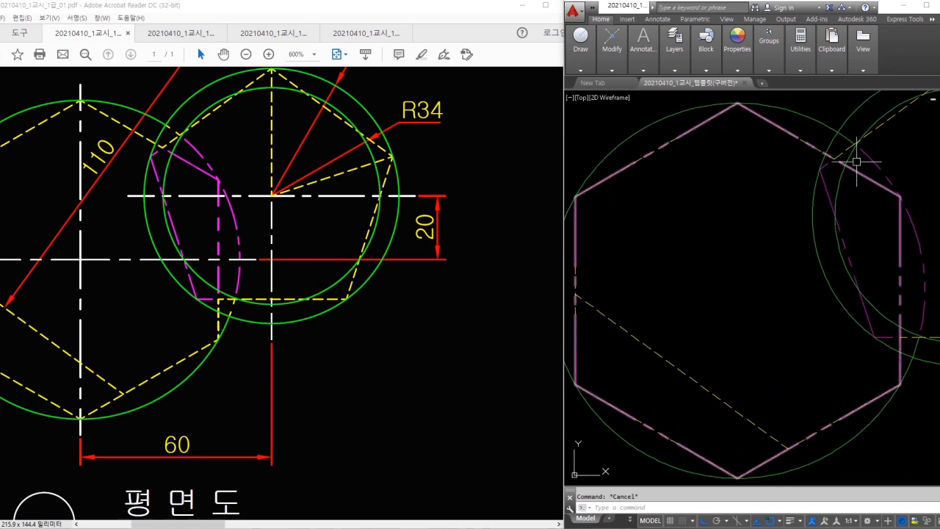
click(840, 153)
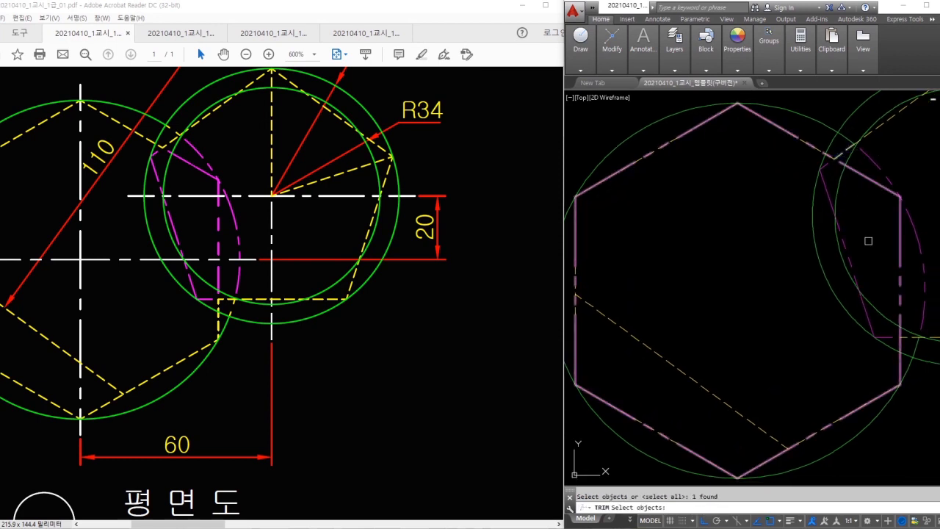
click(909, 340)
key(Return)
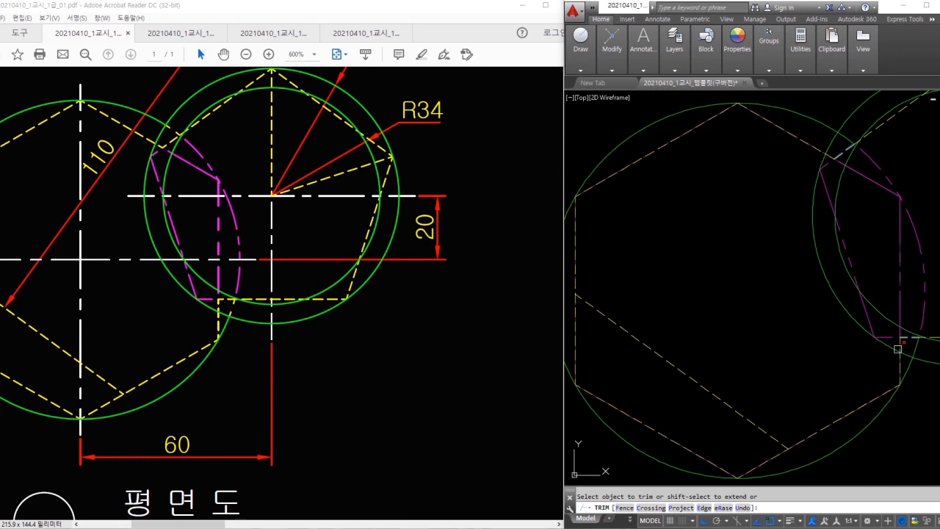
key(Escape)
- Shorten the magenta outline's upper-left end using LENGTHEN with Delta -2
scroll(815, 265, up, 3)
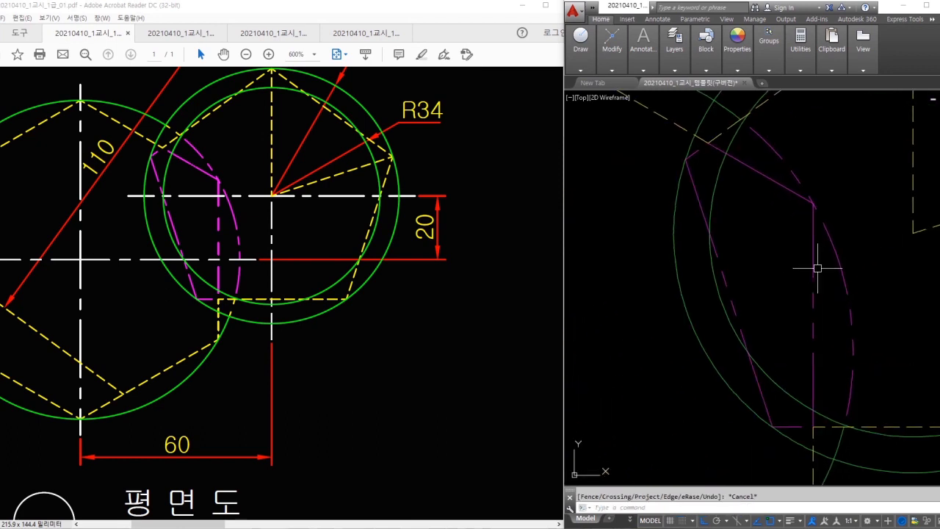
text(len)
key(Return)
text(de)
key(Return)
key(Return)
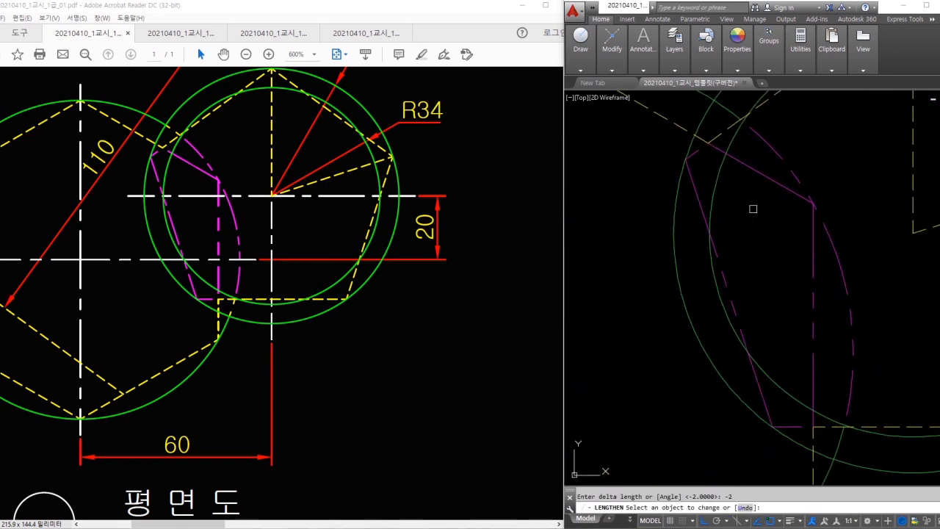
click(719, 146)
key(Escape)
scroll(836, 352, down, 5)
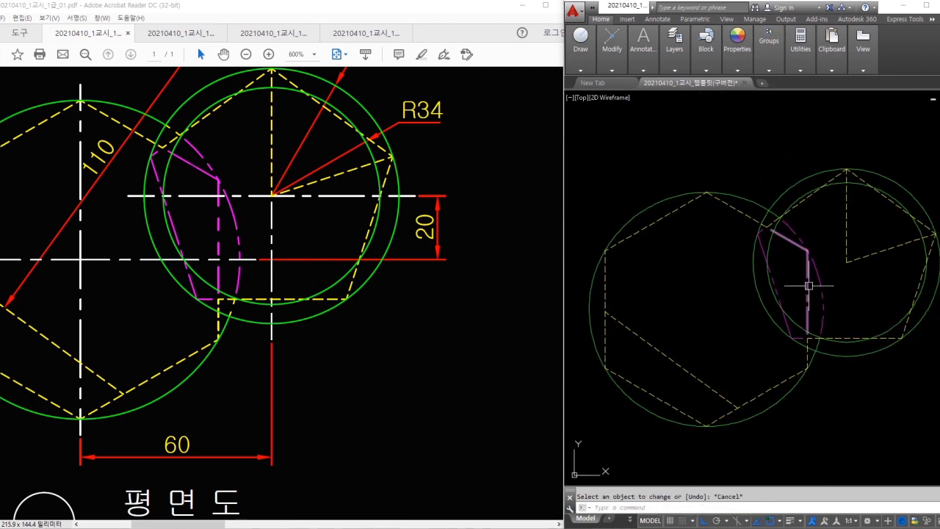
- Zoom into the PDF's plan view, then back out to the full sheet of three views
click(223, 293)
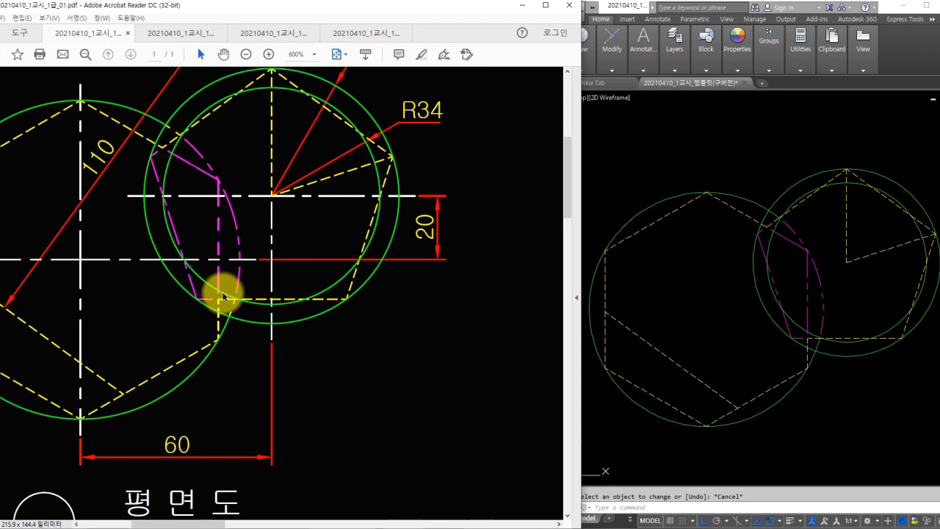
ctrl+scroll(223, 290, down, 2)
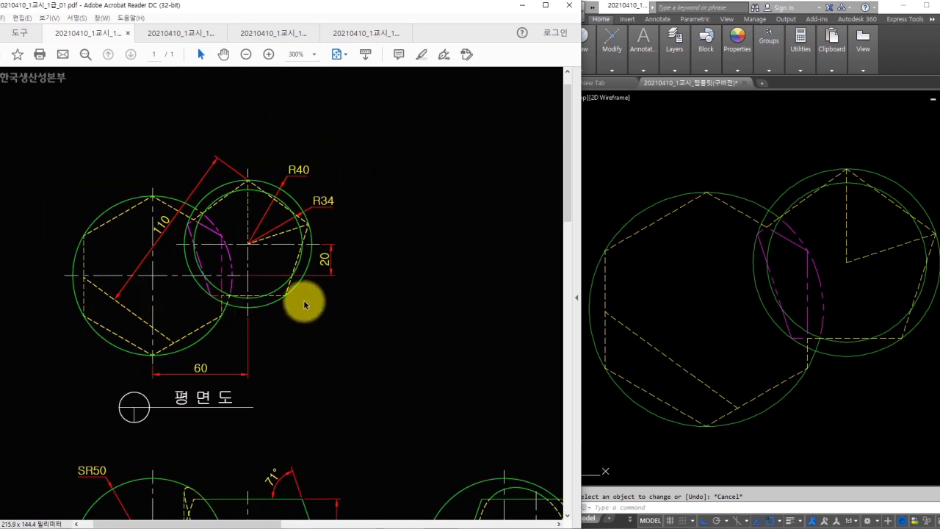
ctrl+scroll(146, 268, up, 1)
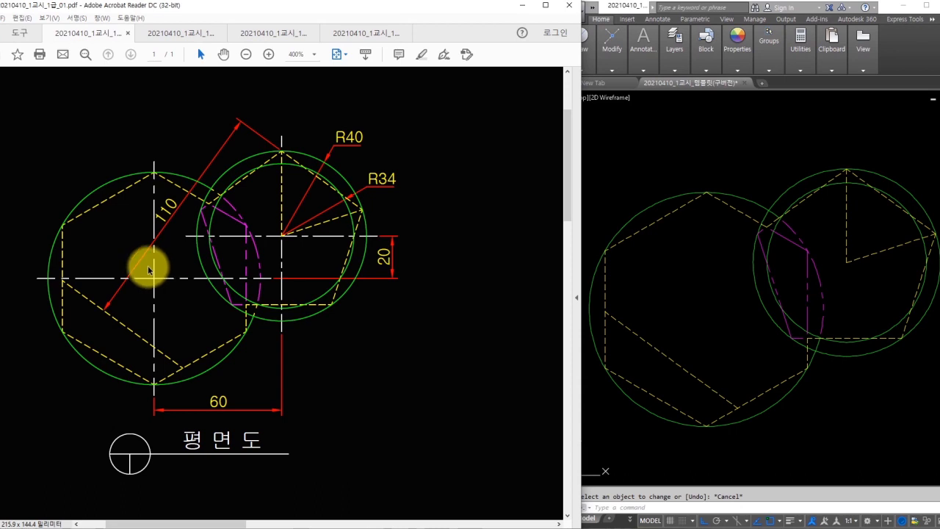
ctrl+scroll(147, 268, down, 5)
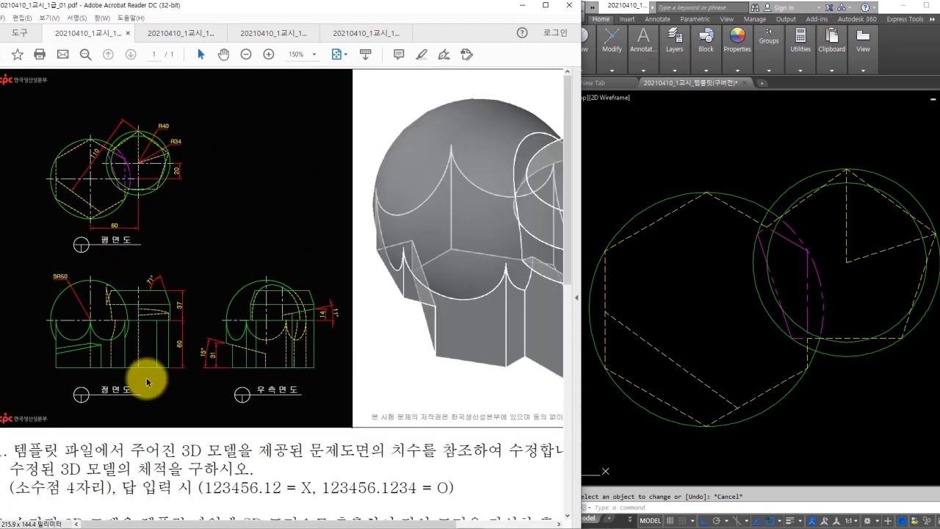
ctrl+scroll(63, 357, up, 4)
click(826, 390)
- Run MATCHPROP from the dashed hidden line and make the front view's vertical hidden line dashed
scroll(826, 390, down, 2)
middle_drag(826, 390, 778, 232)
text(,)
key(Escape)
middle_drag(725, 265, 719, 209)
text(ma)
key(Return)
click(705, 173)
middle_drag(722, 357, 718, 258)
scroll(668, 319, up, 3)
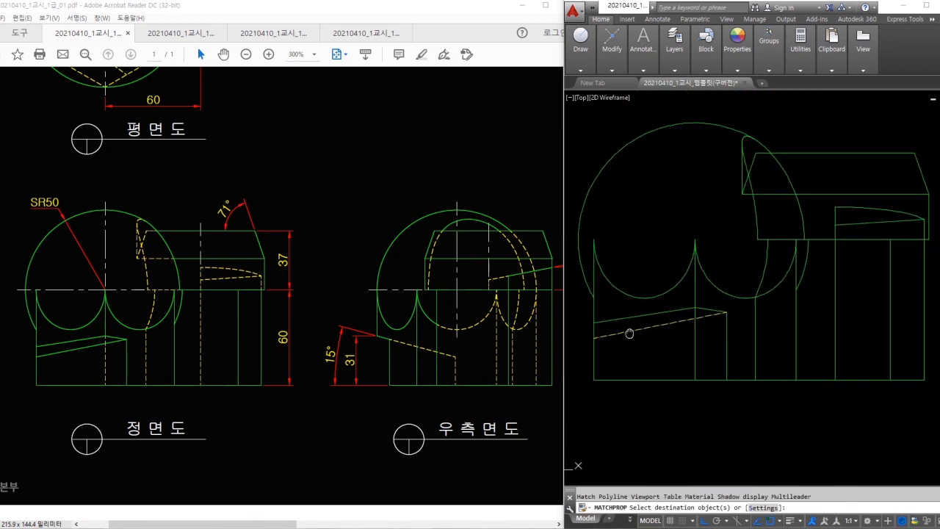
click(715, 338)
click(669, 362)
- Dash the front view's hidden arc, horizontal line and remaining hidden edges
scroll(670, 362, up, 4)
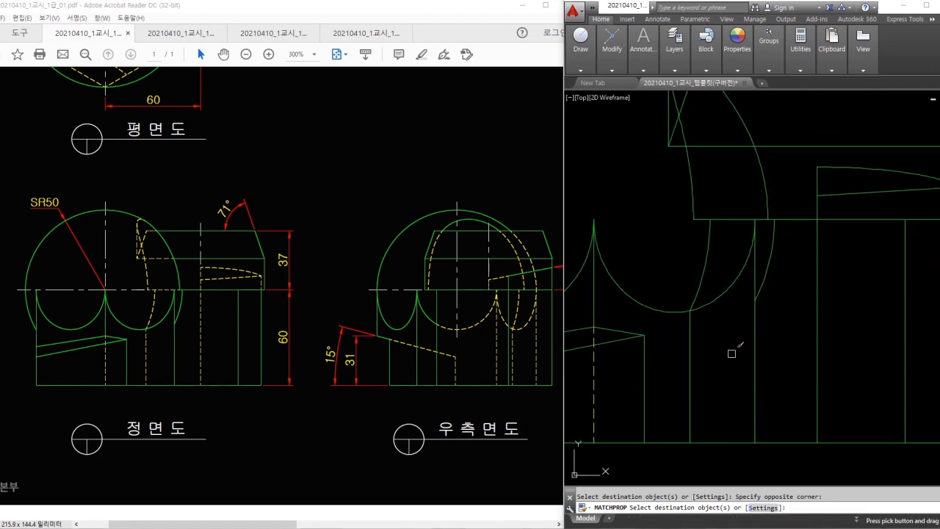
middle_drag(683, 319, 684, 400)
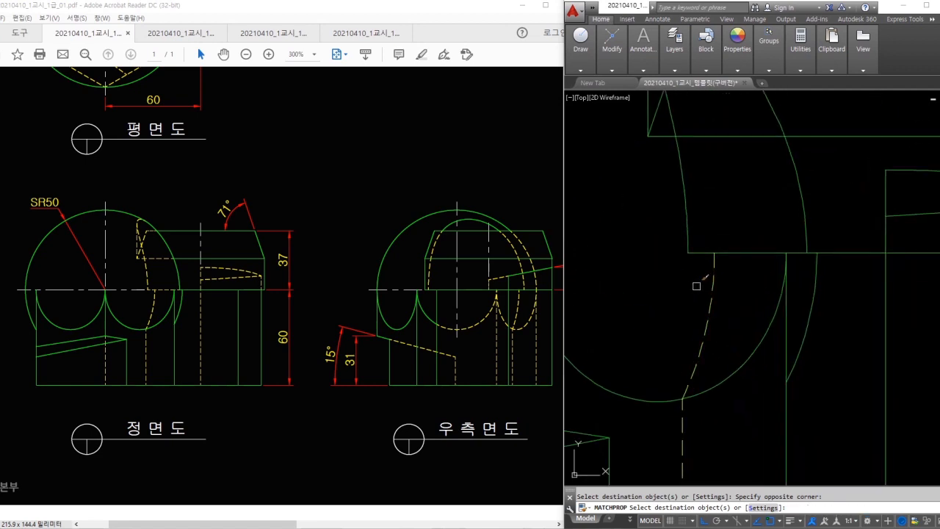
click(752, 283)
click(672, 231)
middle_drag(651, 189, 672, 331)
click(717, 298)
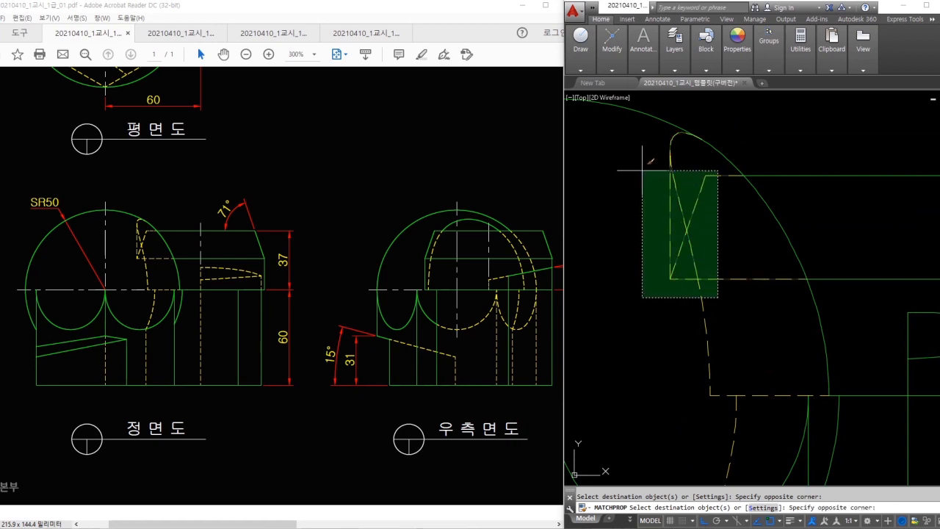
click(641, 170)
middle_drag(939, 329, 751, 301)
click(756, 333)
click(681, 269)
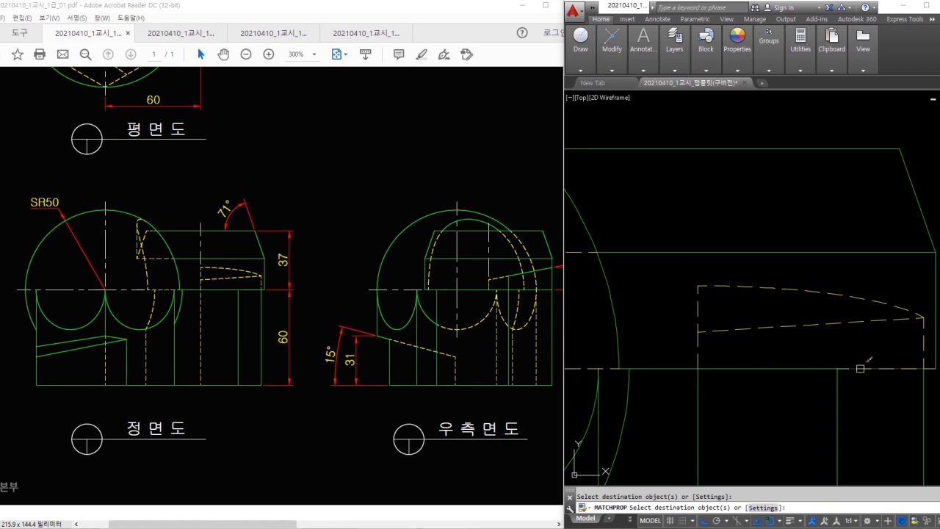
scroll(693, 397, down, 4)
middle_drag(693, 397, 841, 282)
key(Escape)
key(Escape)
middle_drag(846, 354, 830, 364)
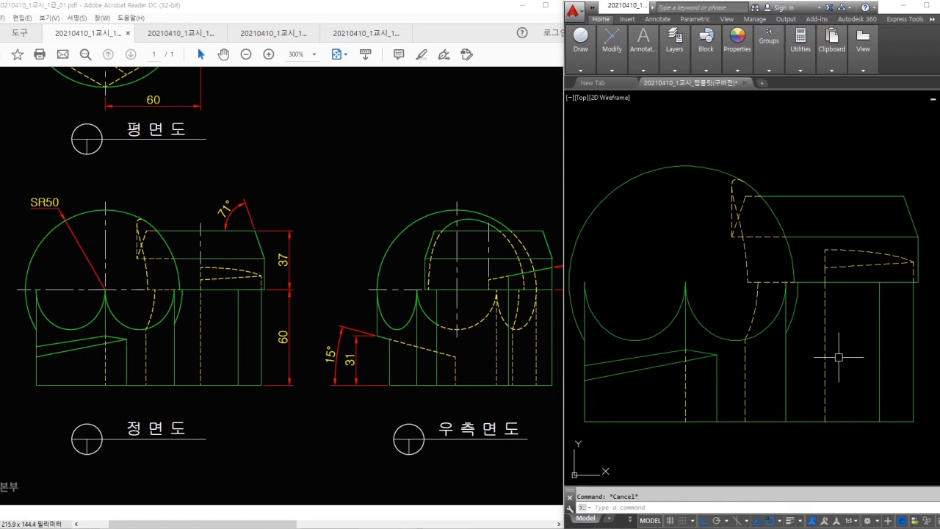
- Restart MATCHPROP from the dashed line and dash the right-side view's first edge and lower arc
key(space)
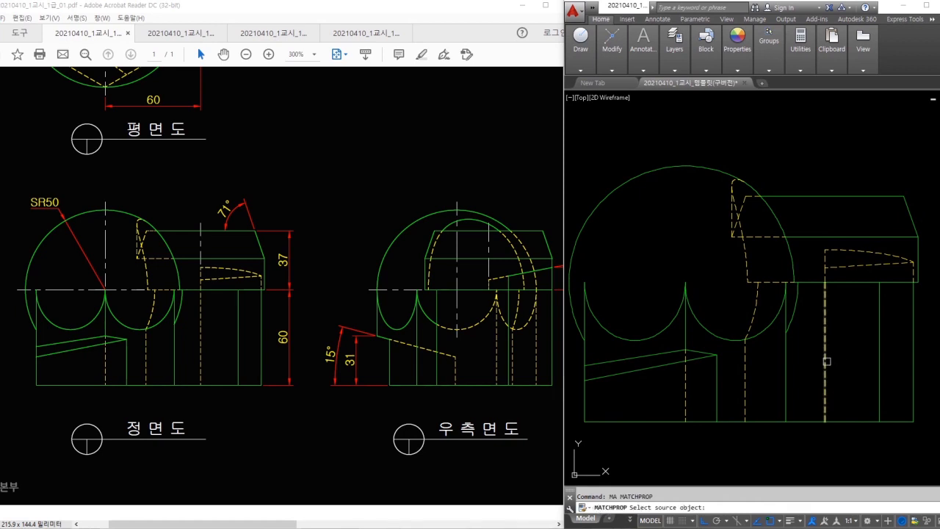
click(826, 360)
middle_drag(910, 376, 668, 363)
middle_drag(907, 367, 658, 354)
click(719, 343)
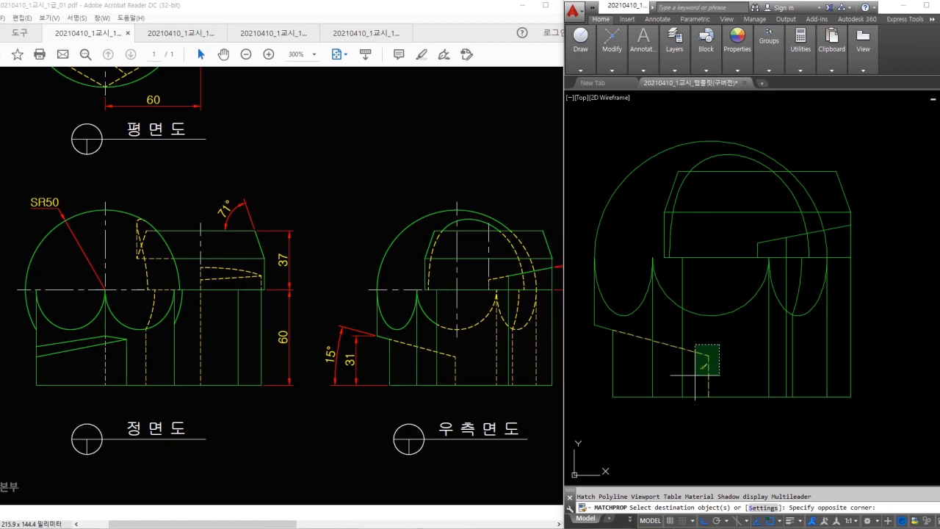
click(695, 374)
scroll(711, 315, up, 2)
middle_drag(736, 327, 707, 347)
click(739, 357)
click(714, 305)
- Dash the right-side view's vertical lines, right and upper arcs, and left sloped segment
click(772, 296)
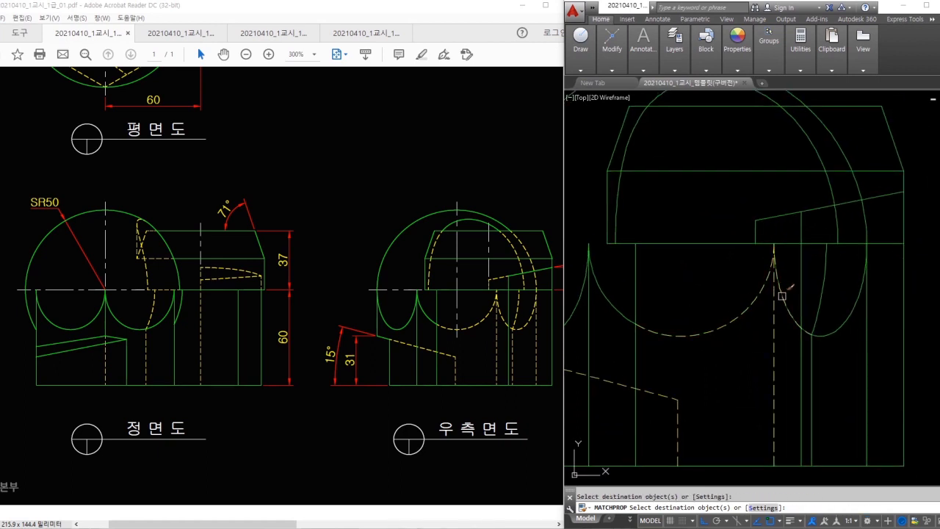
click(841, 368)
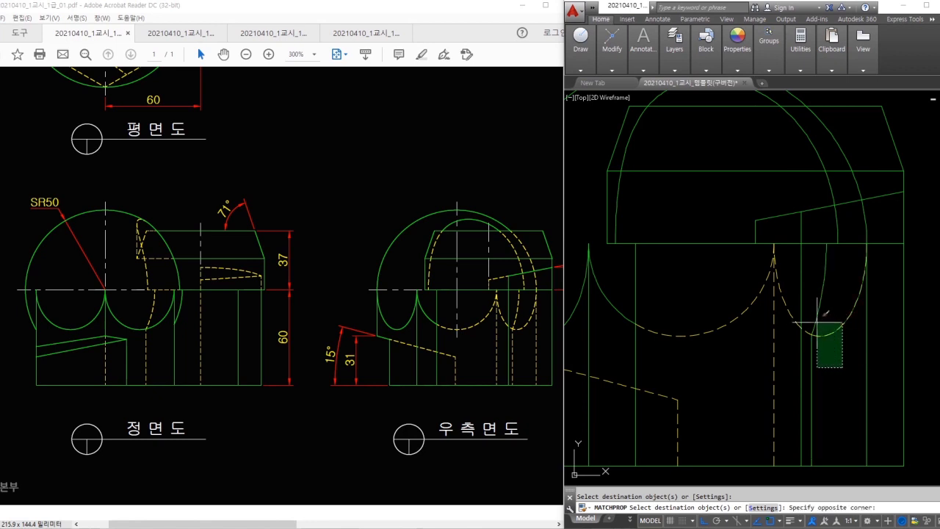
click(785, 294)
click(878, 335)
click(848, 293)
click(894, 206)
click(827, 235)
click(789, 216)
middle_drag(789, 218, 814, 291)
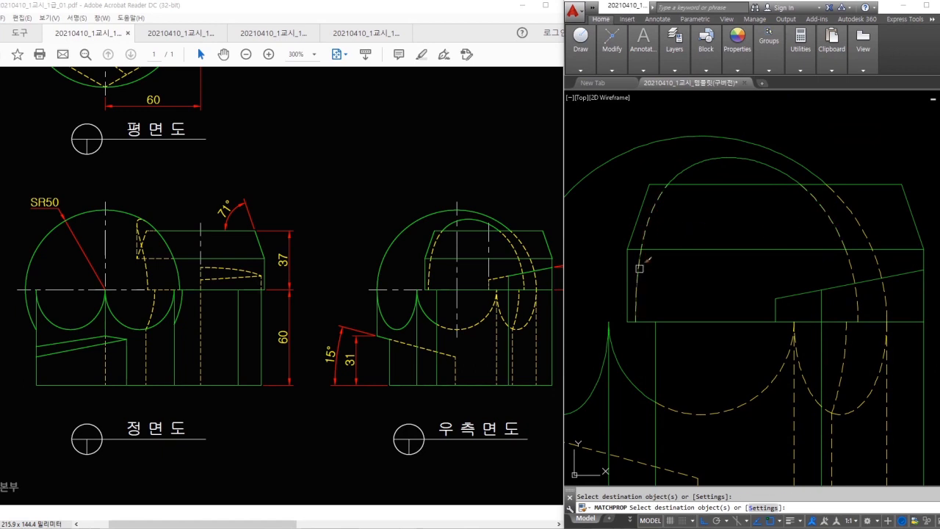
click(791, 313)
click(735, 270)
middle_drag(832, 372, 847, 306)
scroll(842, 313, down, 2)
key(Escape)
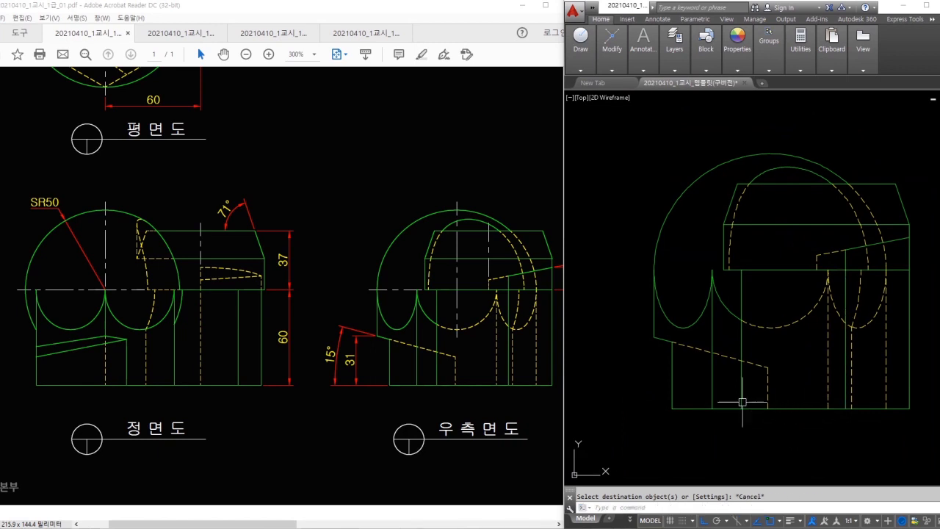
- Check the PDF problem drawing, zooming in and out around the views
click(464, 336)
ctrl+scroll(342, 267, down, 1)
scroll(180, 168, up, 2)
ctrl+scroll(157, 174, up, 1)
scroll(147, 166, up, 1)
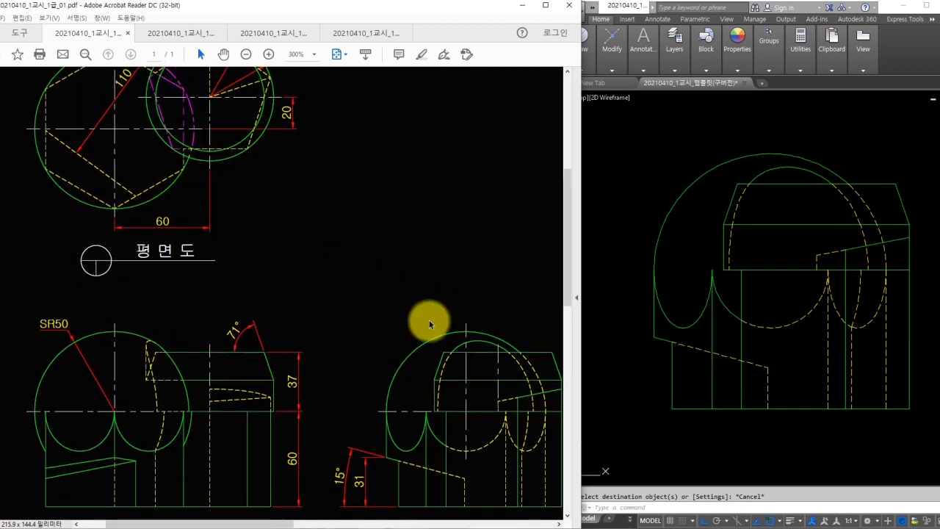
scroll(407, 274, up, 1)
ctrl+scroll(397, 273, down, 1)
click(722, 343)
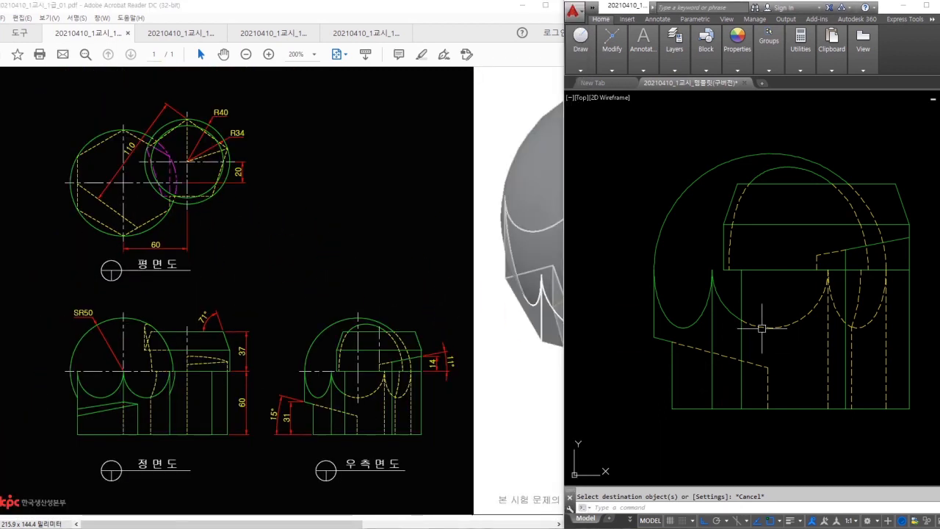
- Make 중심선 the current layer with the plan view in sight
scroll(846, 359, up, 2)
middle_drag(674, 210, 792, 342)
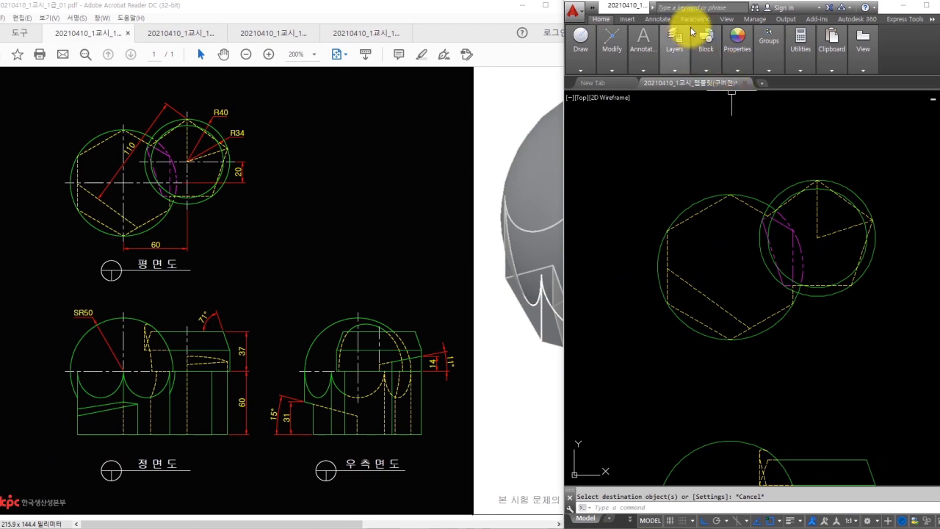
mouse_move(729, 53)
mouse_move(675, 51)
click(742, 82)
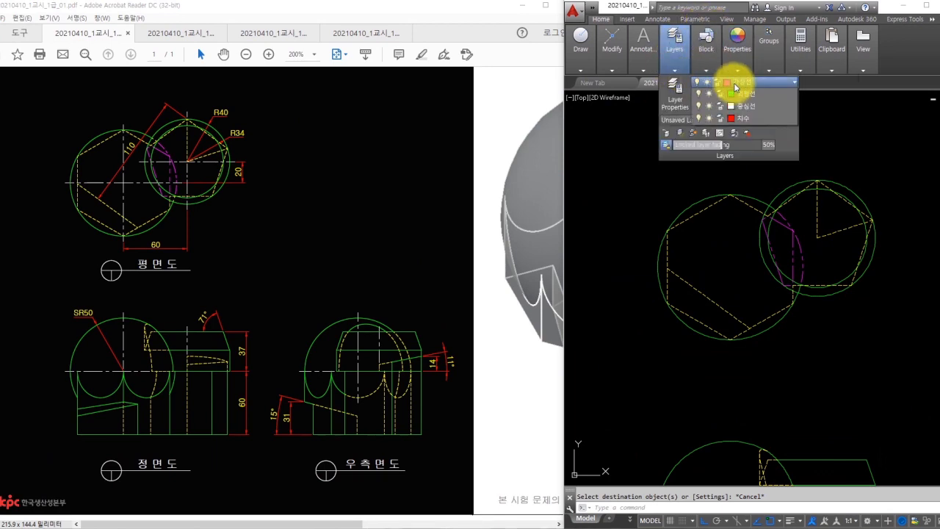
click(737, 171)
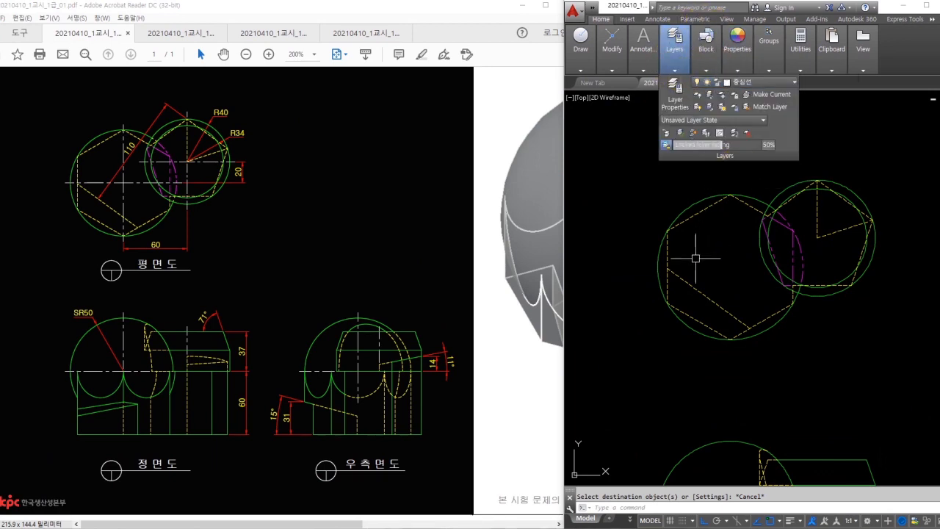
- Draw a horizontal and a vertical centre line across the large plan-view circle
text(l)
key(space)
scroll(670, 294, up, 2)
middle_drag(660, 294, 577, 337)
scroll(577, 337, down, 1)
middle_drag(580, 321, 628, 326)
click(608, 300)
click(839, 300)
key(space)
key(space)
click(725, 186)
click(724, 415)
key(space)
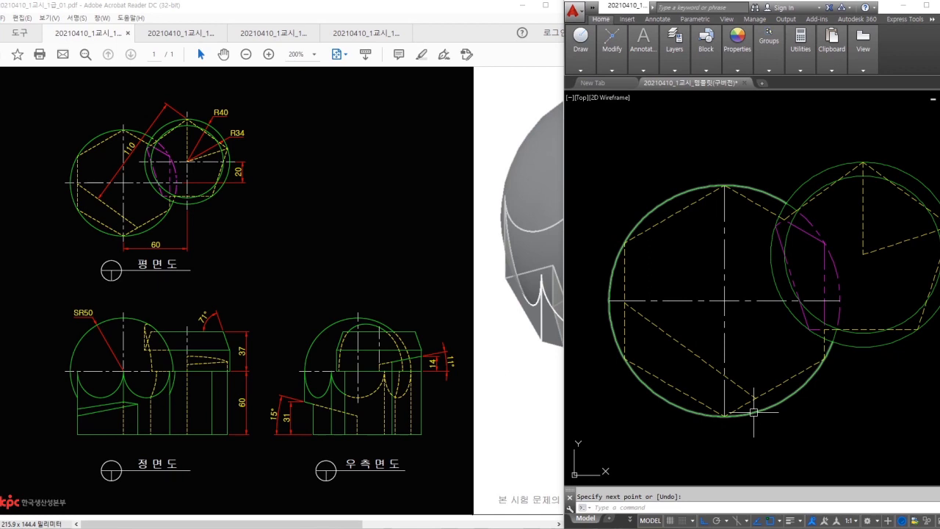
- Draw a horizontal line across the right circle from its right quadrant to its left quadrant
key(space)
key(space)
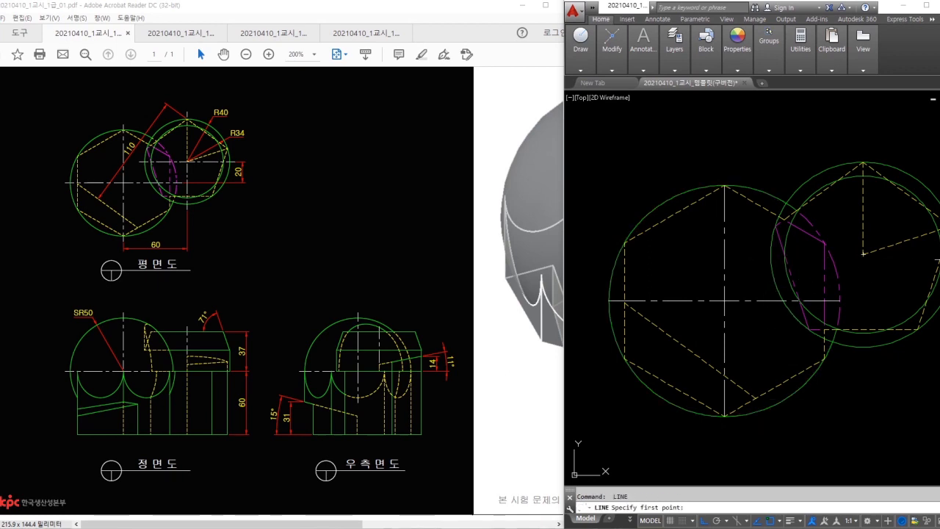
middle_drag(925, 259, 897, 255)
click(927, 251)
click(744, 251)
key(space)
key(space)
click(845, 251)
key(Escape)
middle_drag(812, 342, 834, 345)
key(Return)
click(857, 160)
key(Escape)
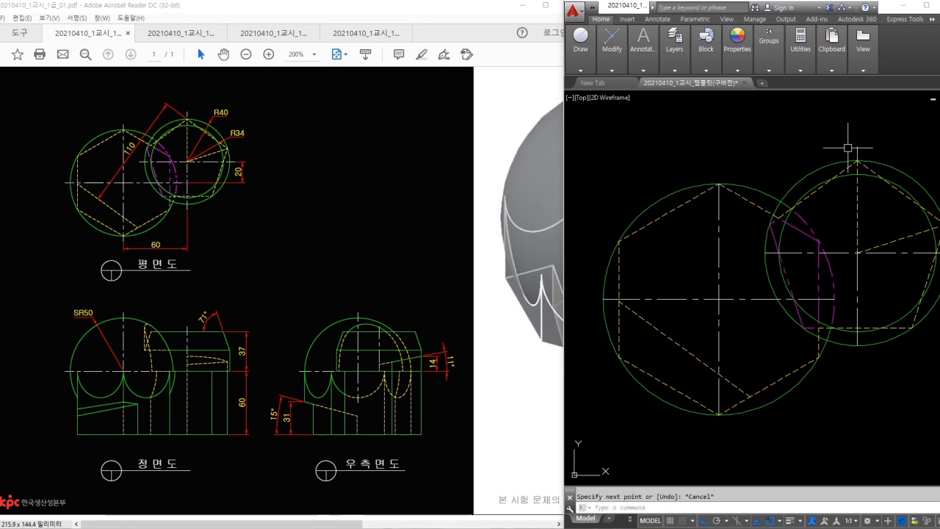
- Extend the centre line ends by 3 using LENGTHEN with DElta
text(len)
key(Return)
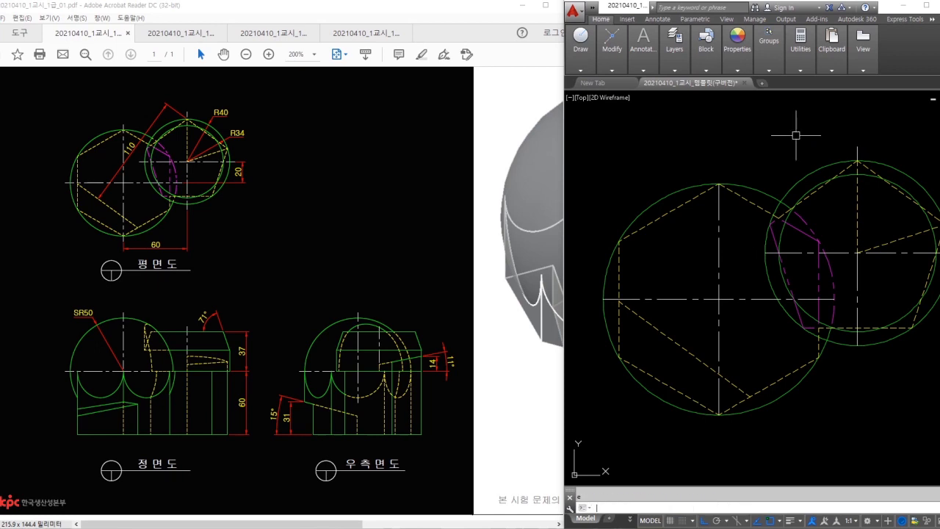
text(de)
key(Return)
text(3)
key(Return)
click(639, 297)
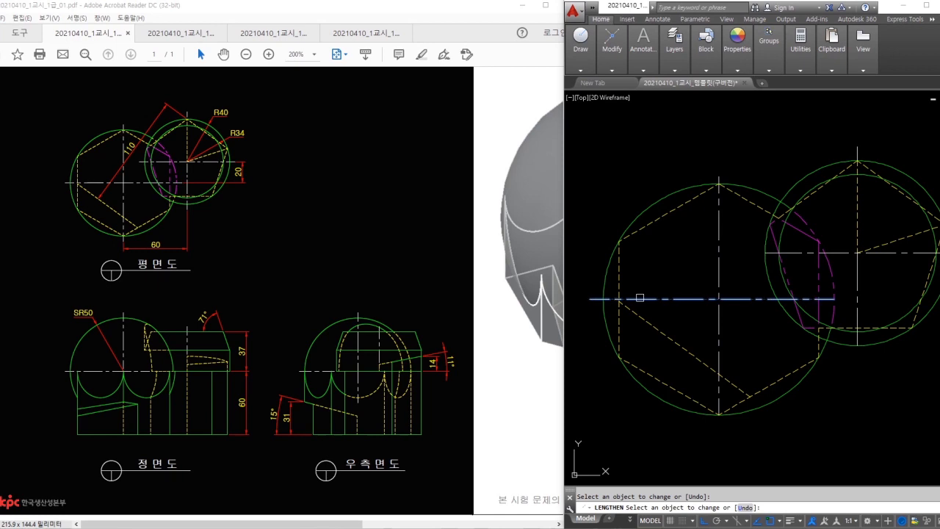
click(718, 401)
click(763, 301)
click(802, 302)
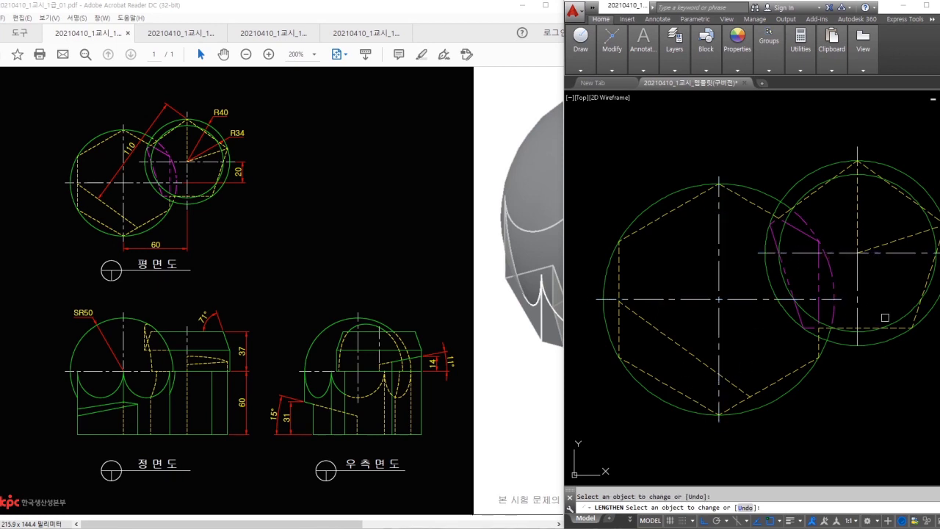
scroll(911, 255, up, 3)
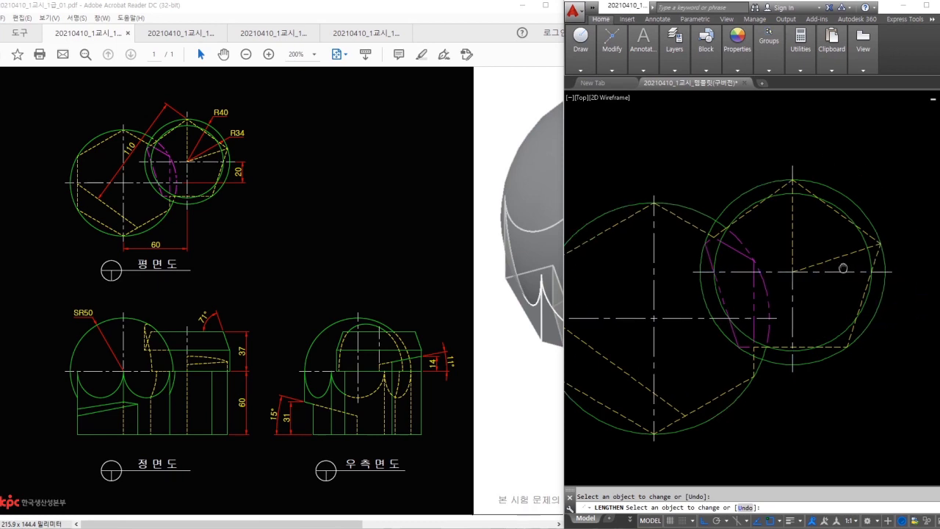
key(Escape)
- Set up LENGTHEN with a delta of -2 to shorten the centre lines
middle_drag(725, 284, 742, 287)
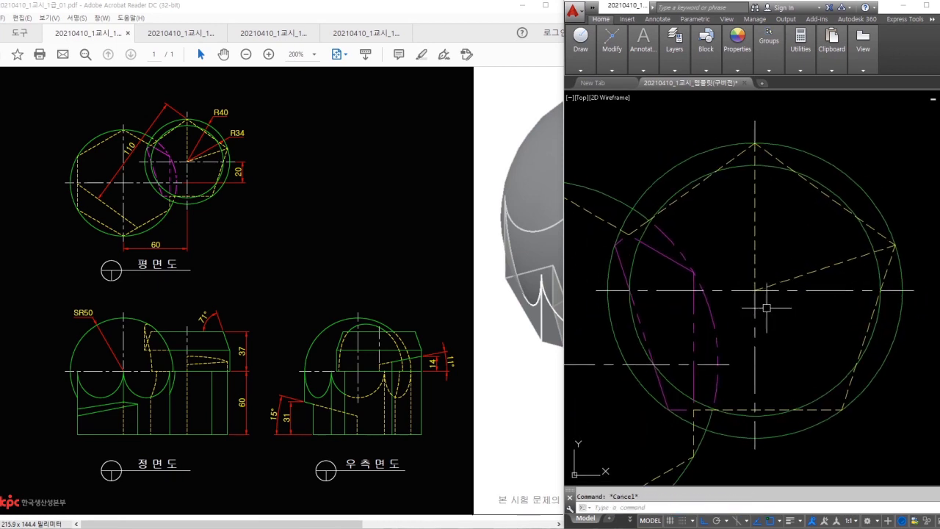
click(754, 295)
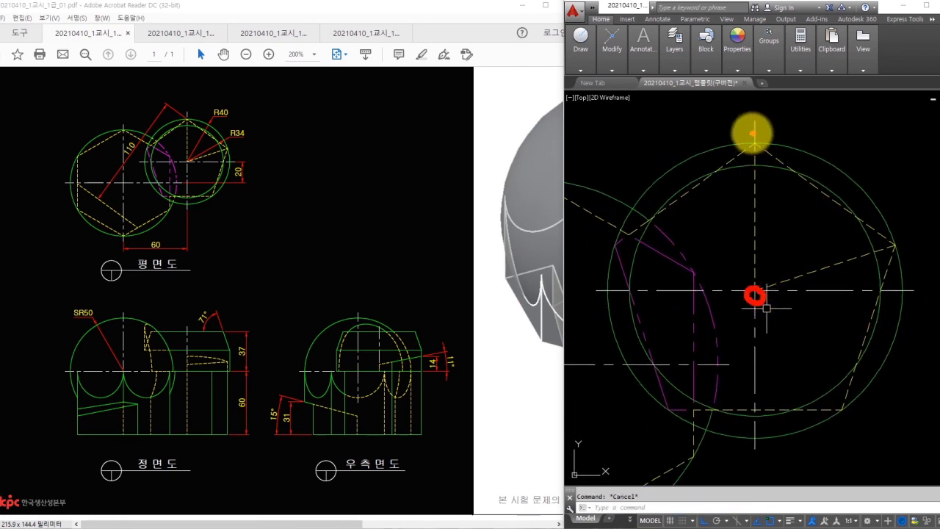
click(755, 140)
text(len)
key(Return)
text(de)
key(Return)
text(-2)
key(Return)
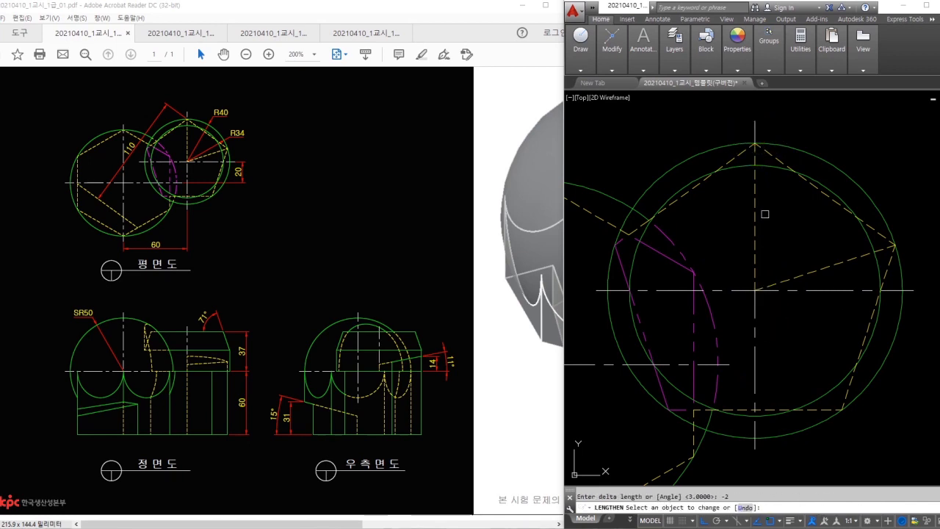
key(Escape)
- Move over to the front view and begin a line there
scroll(769, 293, down, 2)
middle_drag(769, 294, 849, 272)
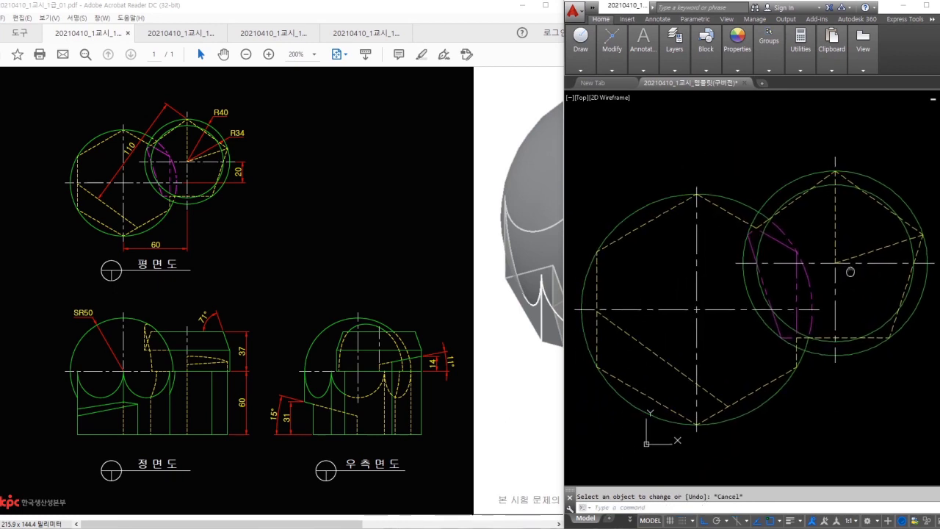
middle_drag(795, 433, 822, 322)
scroll(821, 323, down, 2)
middle_drag(797, 356, 828, 264)
scroll(721, 418, up, 2)
middle_drag(728, 415, 734, 369)
text(;)
key(space)
text(l)
key(space)
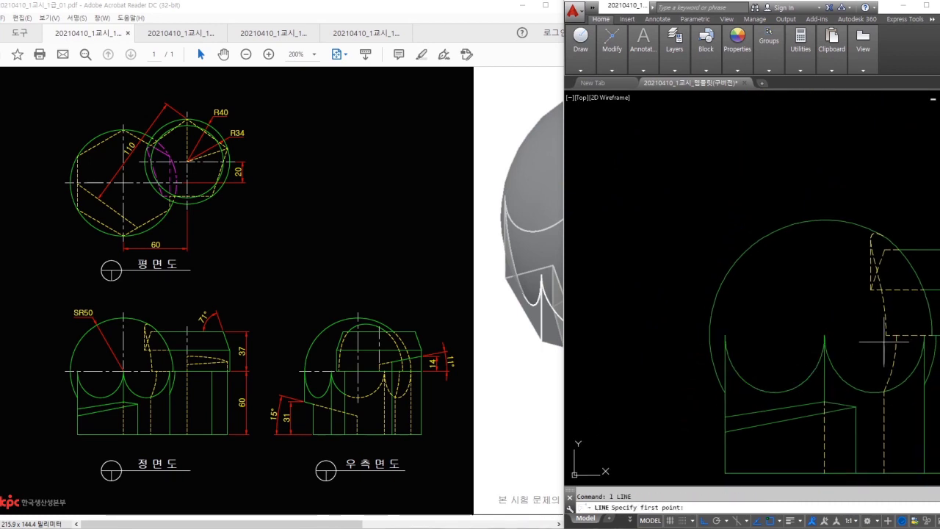
click(886, 335)
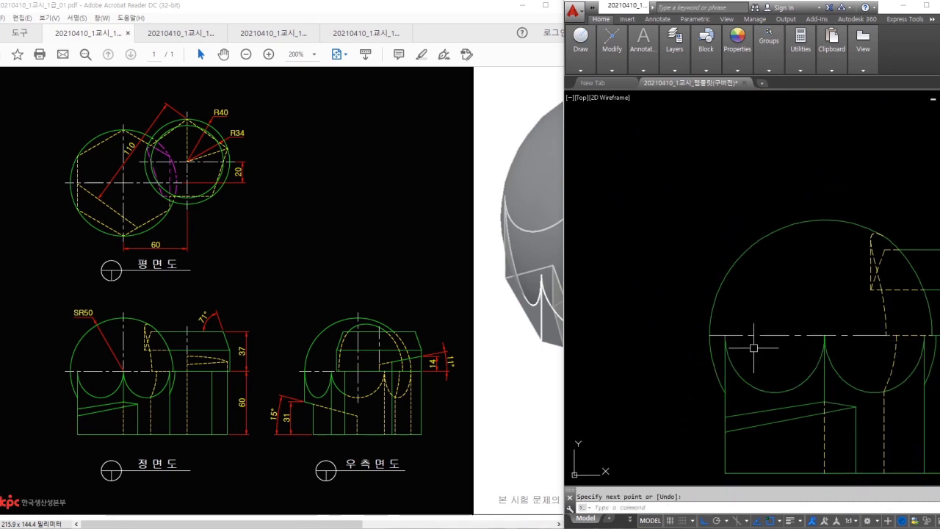
key(Escape)
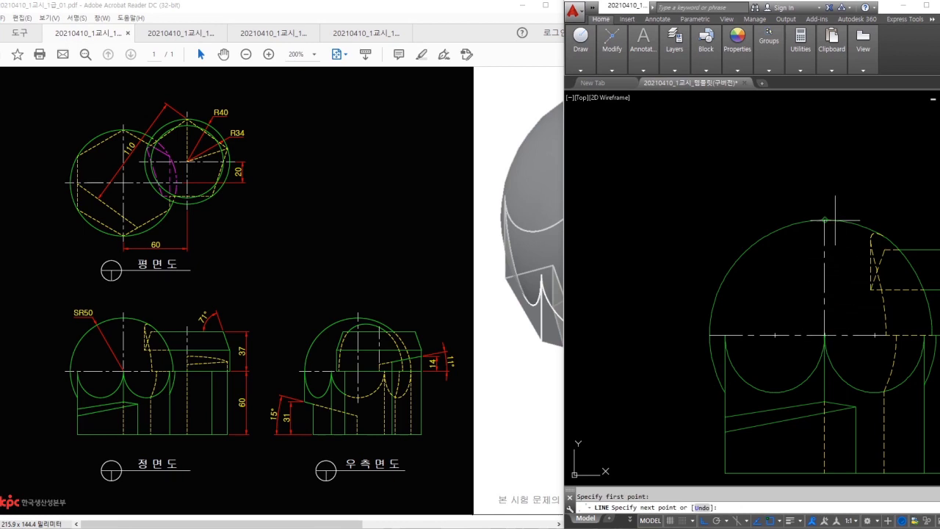
- Start a line at the top of the dome in the front view, then cancel it
mouse_move(857, 286)
middle_down()
mouse_move(820, 311)
mouse_move(716, 310)
middle_up()
key(space)
click(805, 271)
key(Escape)
- Lengthen the front view's centre line by a delta of 3
middle_drag(806, 249, 856, 242)
text(lect an)
key(space)
text(de)
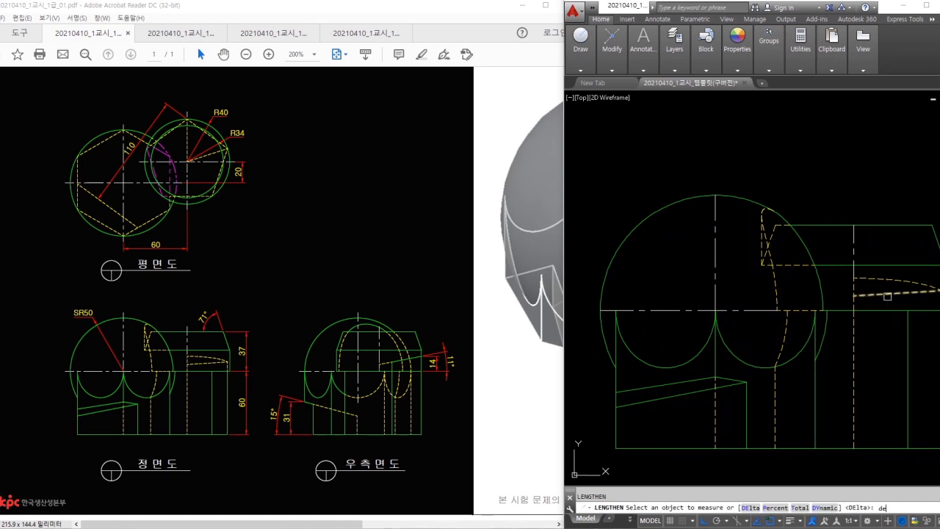
key(space)
text(3)
key(space)
click(736, 274)
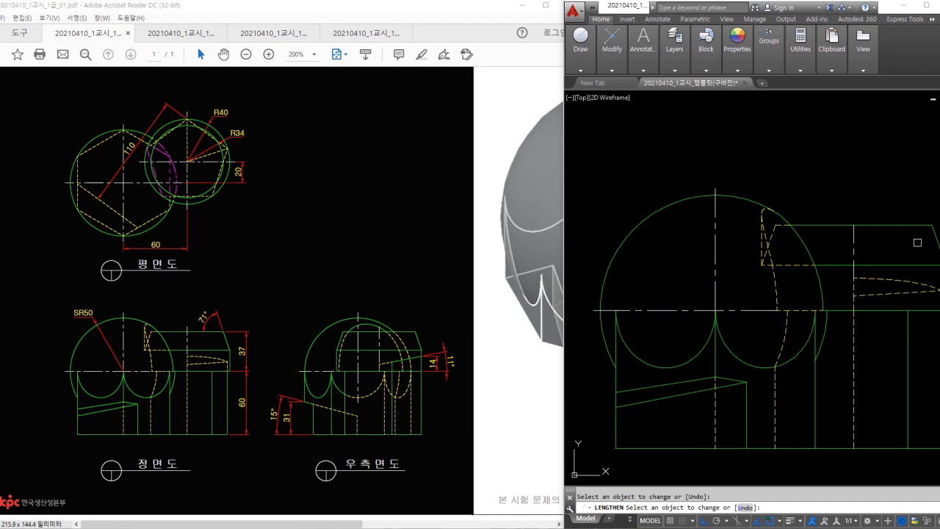
key(Escape)
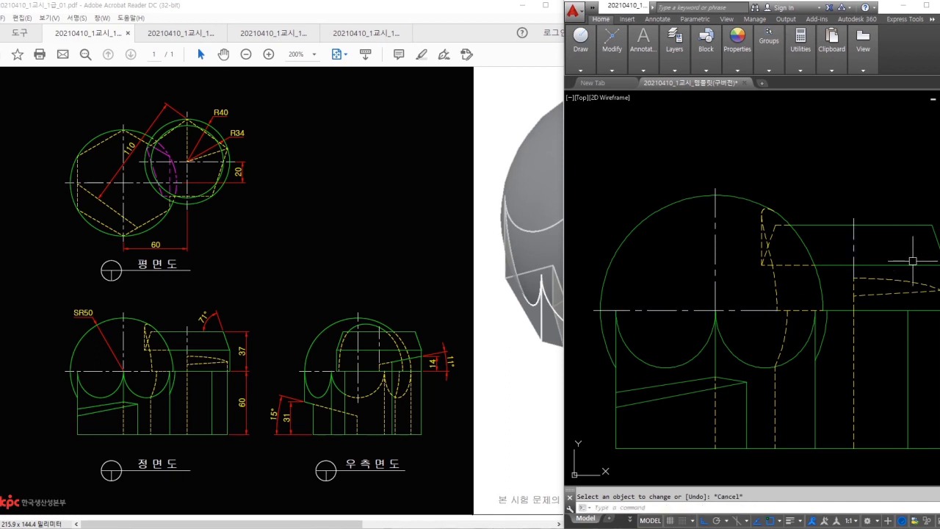
- Set up LENGTHEN with a delta of -2 on the front view's centre line
text(len)
key(space)
text(de)
key(space)
text(-2)
key(Return)
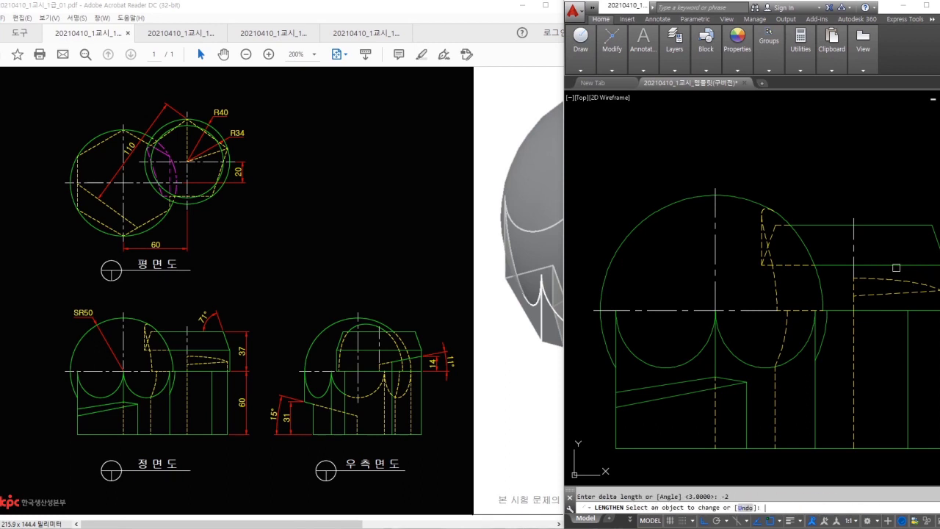
scroll(855, 273, up, 2)
middle_drag(678, 345, 733, 323)
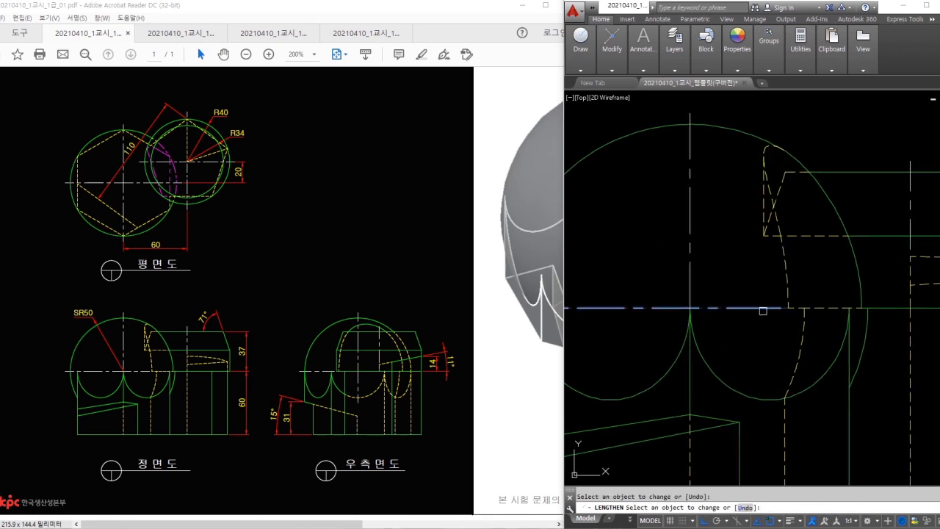
key(Escape)
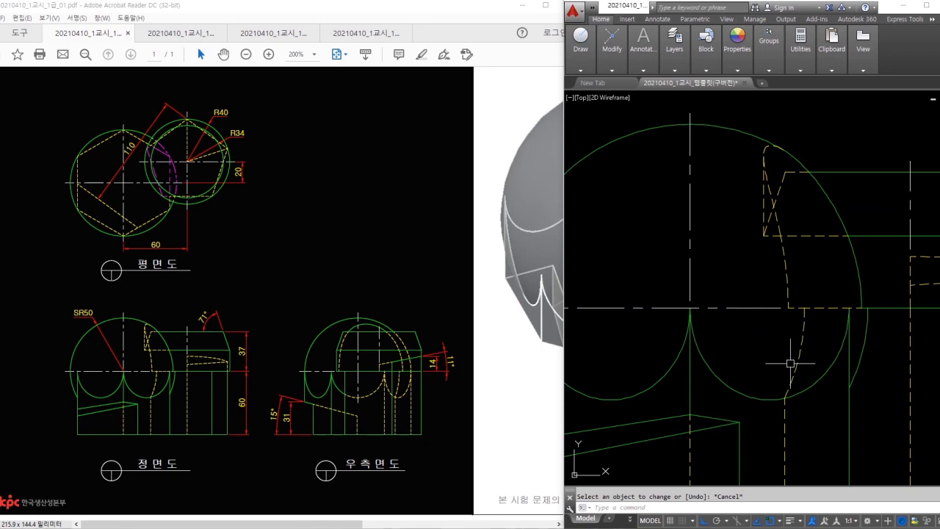
- In the side view, draw a line ending at the arc's left end
scroll(774, 351, down, 4)
middle_drag(777, 349, 570, 334)
scroll(848, 329, up, 2)
text(l)
key(space)
scroll(786, 323, up, 2)
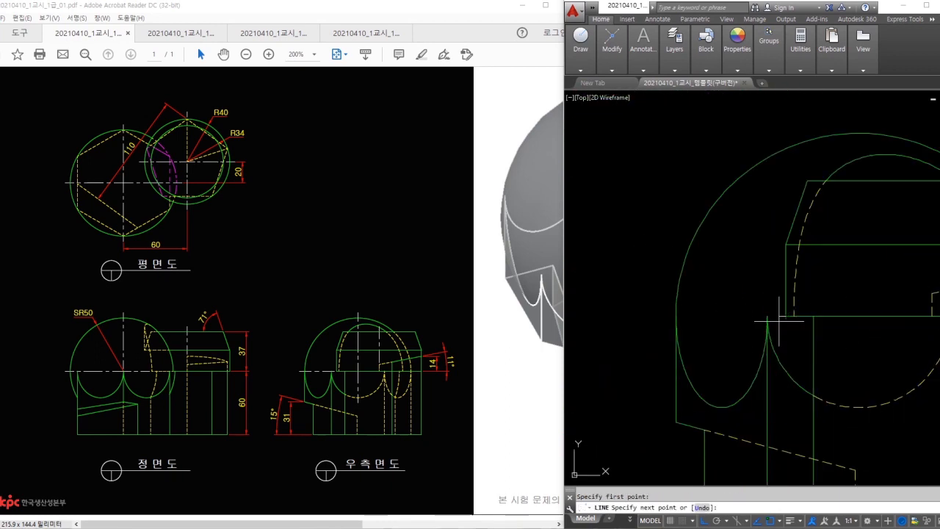
click(680, 320)
key(Escape)
- Draw the side view's vertical edges, from arc top to bottom and up to the top edge
middle_drag(843, 379, 788, 369)
key(space)
click(808, 125)
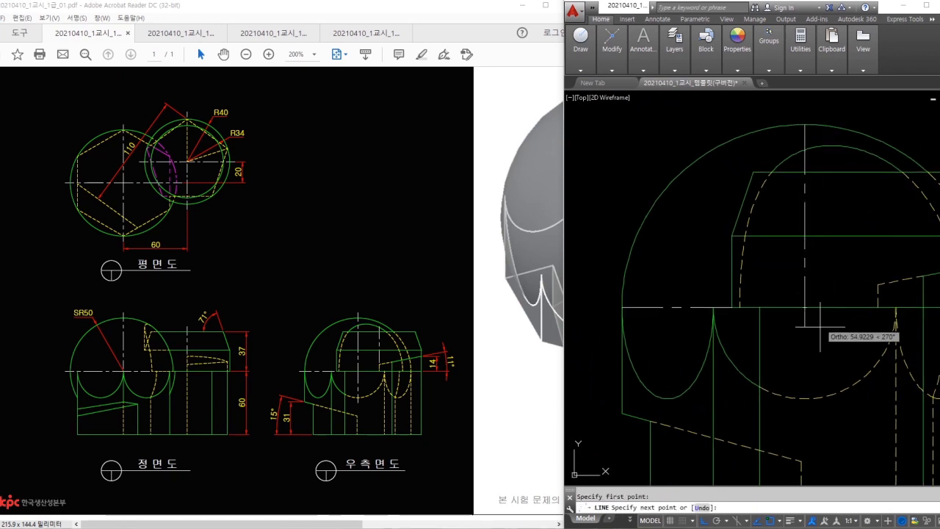
click(816, 393)
key(space)
middle_drag(847, 341, 790, 344)
key(space)
click(821, 287)
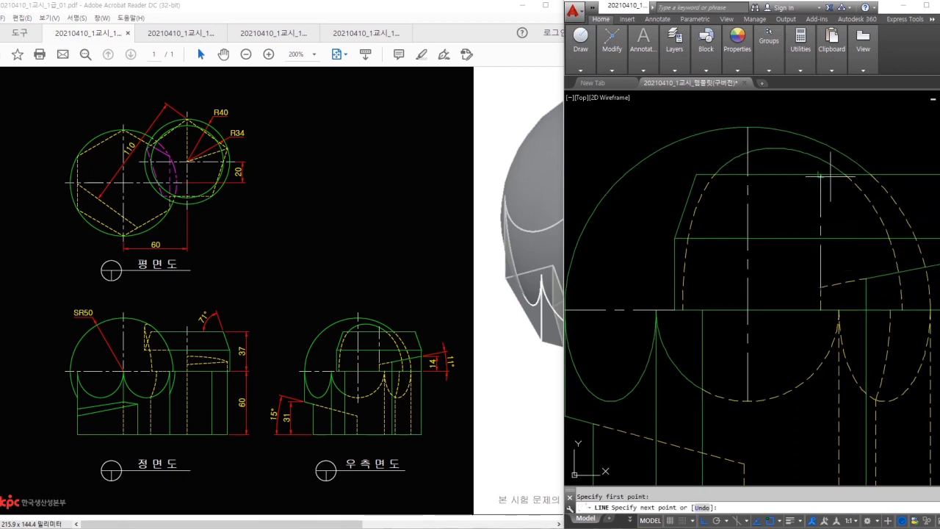
click(820, 176)
key(Escape)
middle_drag(841, 254, 883, 261)
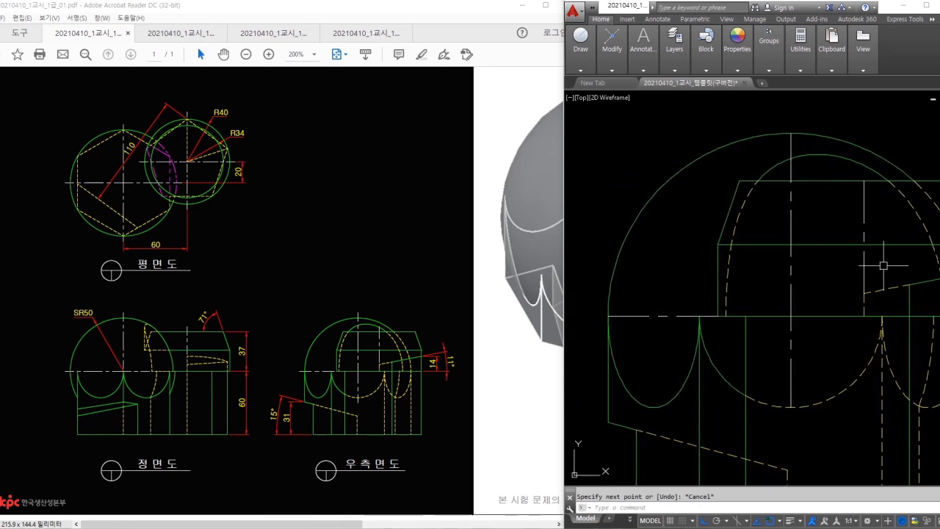
- Extend the side view's centre line by 3 at its top and bottom ends
text(le)
key(space)
text(de)
key(space)
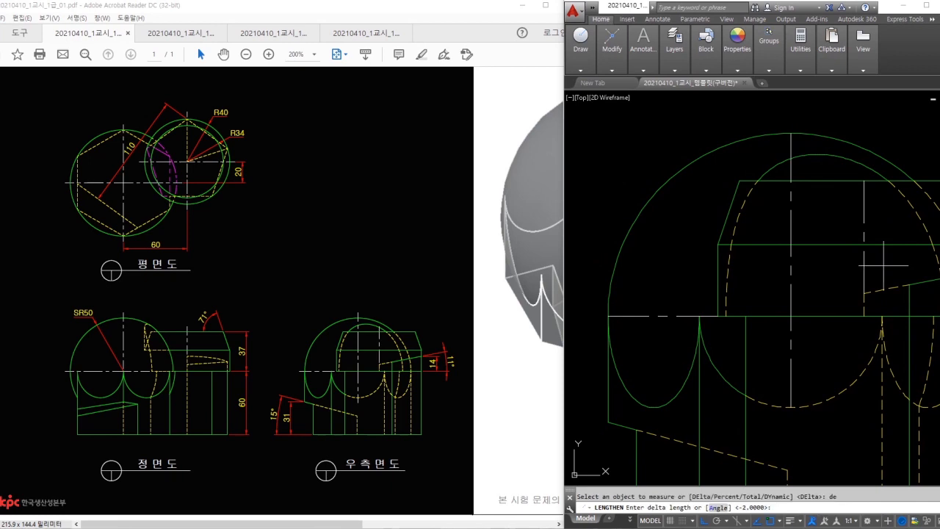
text(3)
key(space)
click(789, 147)
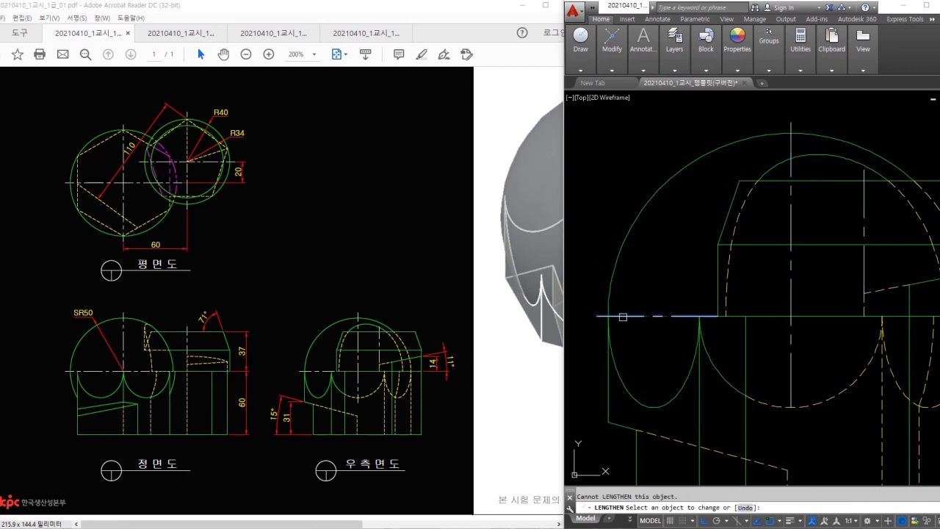
click(789, 392)
key(Escape)
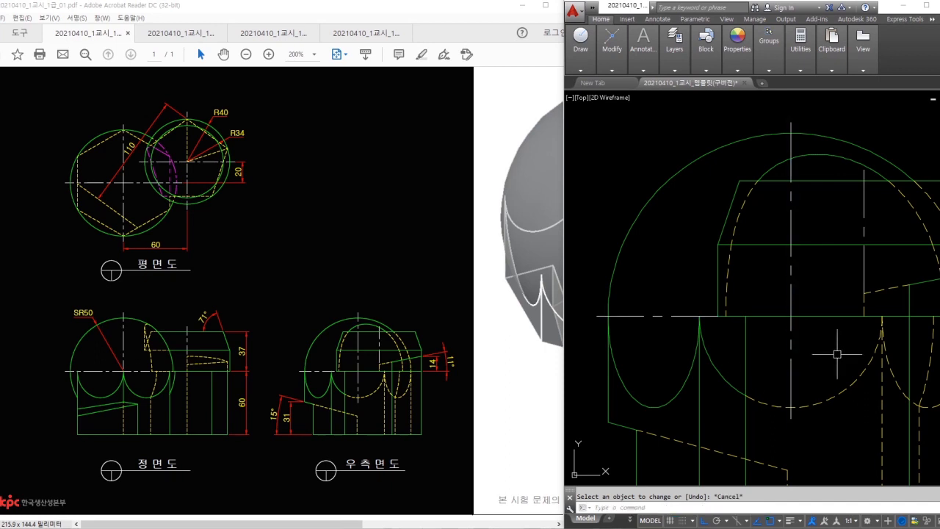
- Shorten the vertical line's lower end by 2 with LENGTHEN DElta -2
text(lect an)
key(space)
text(de)
key(space)
text(-2)
key(space)
click(860, 280)
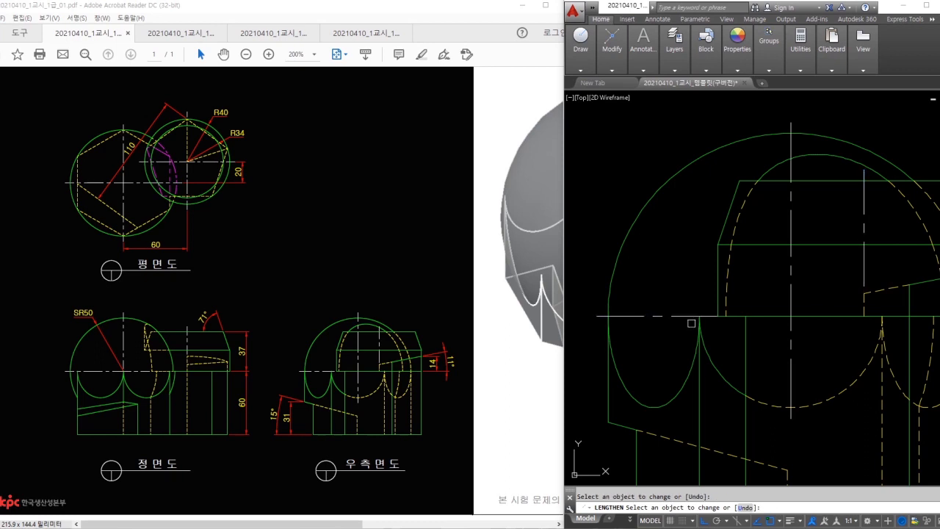
key(Escape)
scroll(749, 355, down, 2)
middle_drag(748, 354, 852, 369)
scroll(755, 356, down, 4)
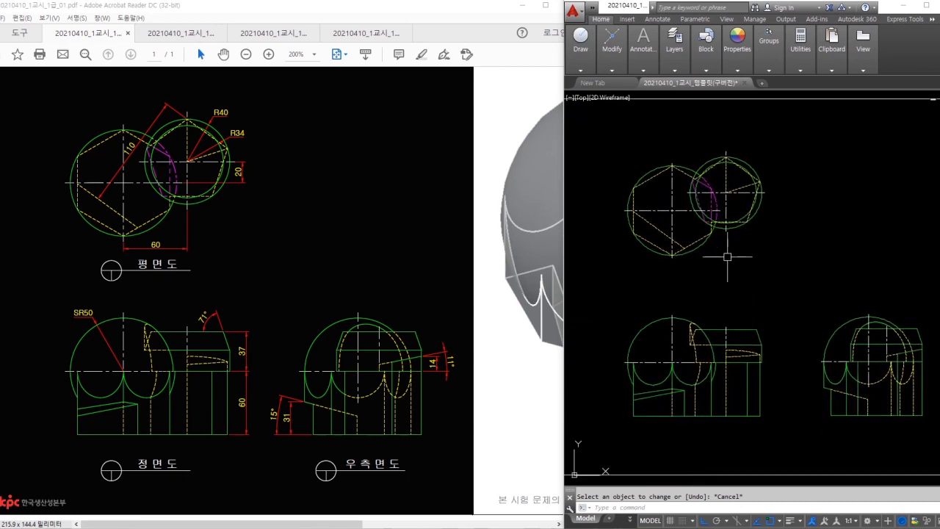
- Make the 치수 layer current for dimensioning
click(682, 59)
click(716, 82)
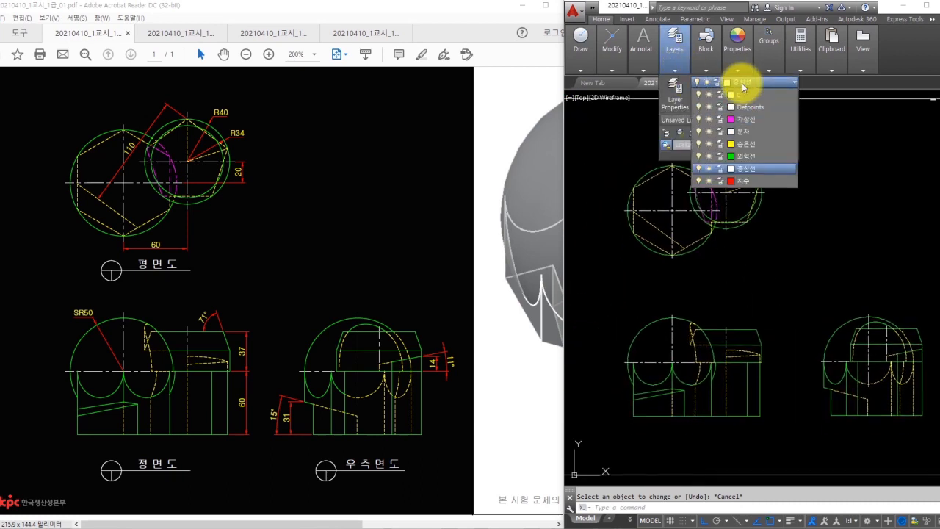
click(744, 180)
key(Escape)
- Add R40 and R34 radius dimensions to the plan view's outer and inner circles
scroll(709, 149, up, 2)
text(dra)
key(Return)
click(764, 170)
scroll(764, 170, up, 2)
click(788, 152)
key(Return)
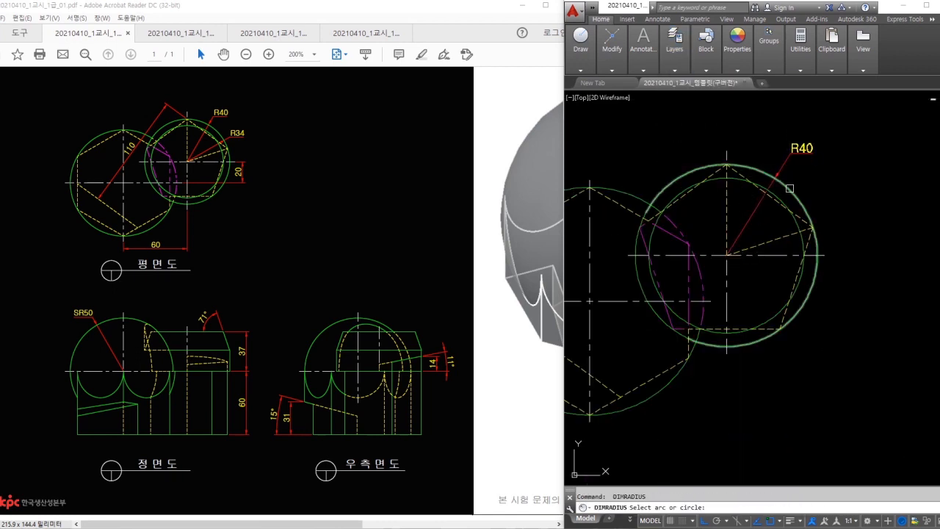
scroll(796, 176, up, 2)
click(777, 203)
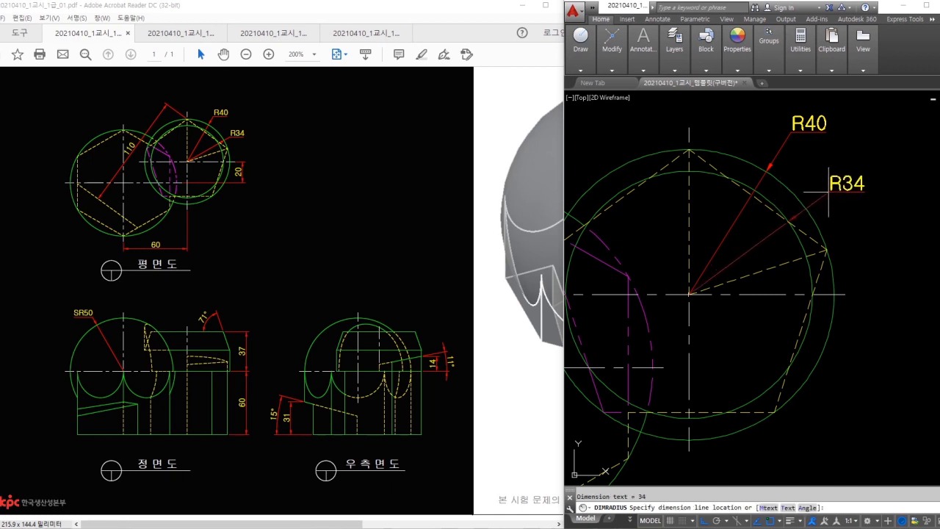
click(827, 191)
- Add the vertical 20 and horizontal 60 linear dimensions around the hexagon
text(dli)
key(Return)
click(840, 300)
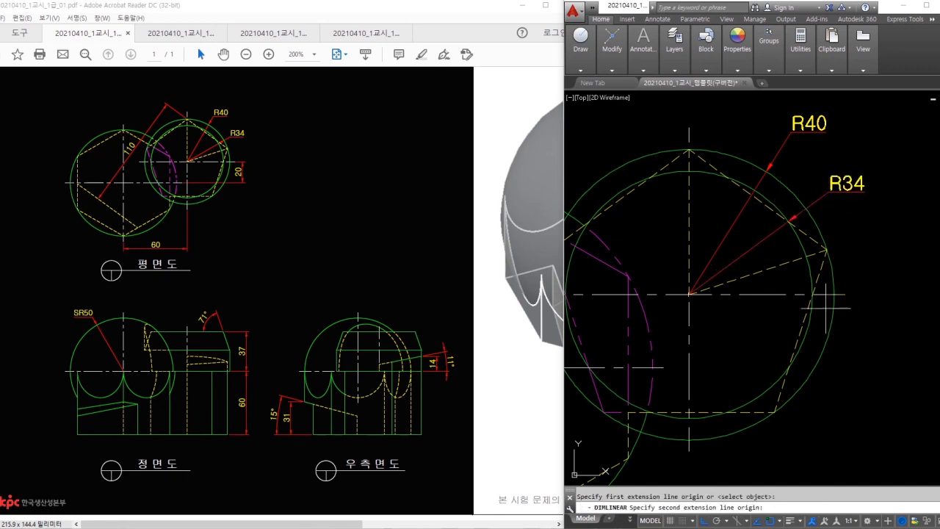
click(662, 367)
click(898, 341)
middle_drag(693, 349, 806, 237)
middle_drag(686, 338, 739, 293)
scroll(738, 293, down, 3)
key(Return)
click(674, 362)
click(810, 292)
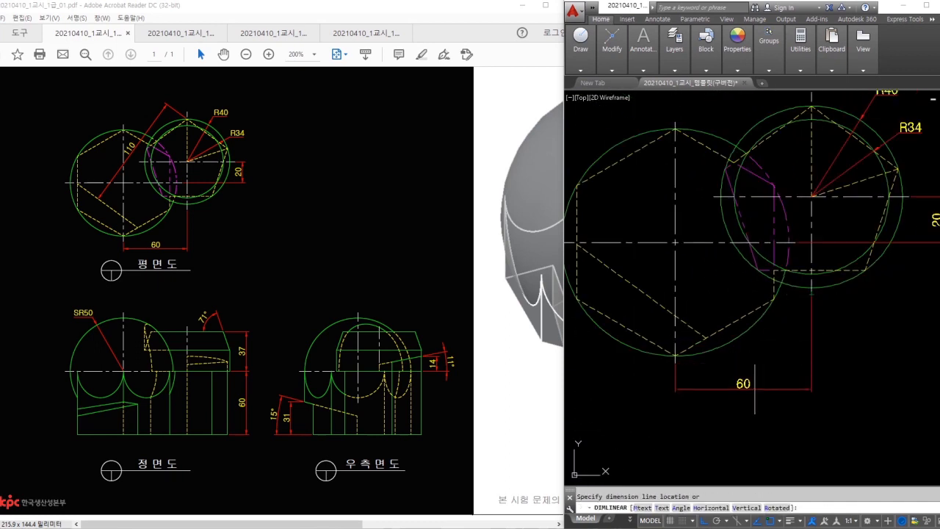
click(754, 388)
- Add the 110 aligned dimension from the top corner to the hexagon's lower-left corner
middle_drag(746, 199, 750, 247)
text(dal)
key(Return)
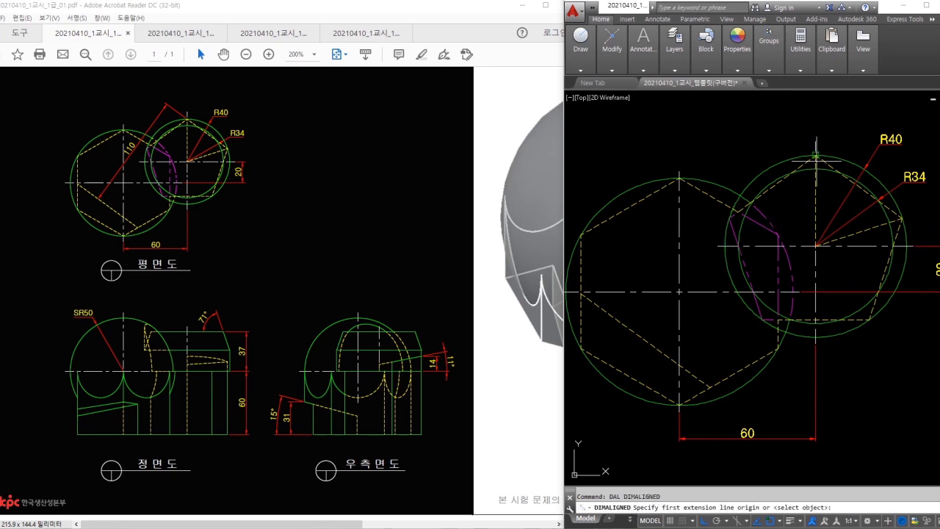
click(815, 156)
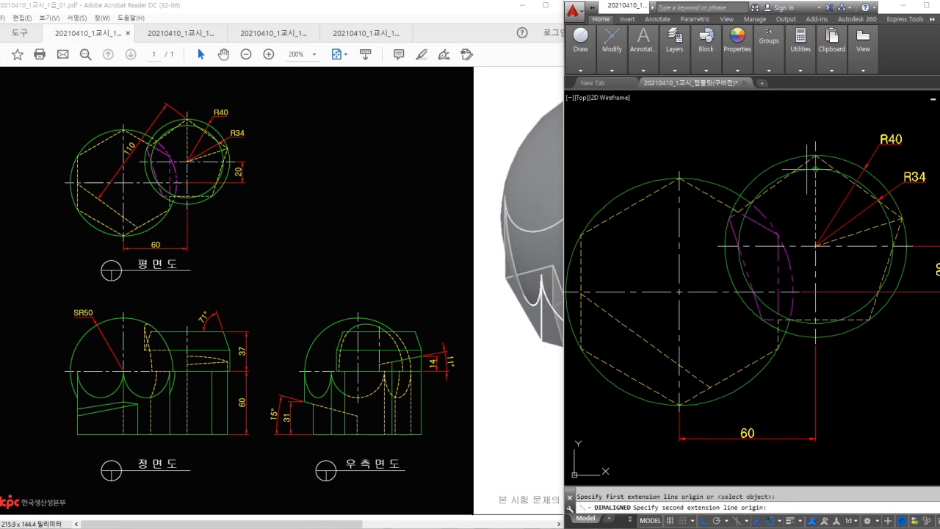
click(667, 358)
click(663, 271)
key(Escape)
- Set Ext line 2 of the 110 dimension to Off in Properties
drag(651, 340, 650, 357)
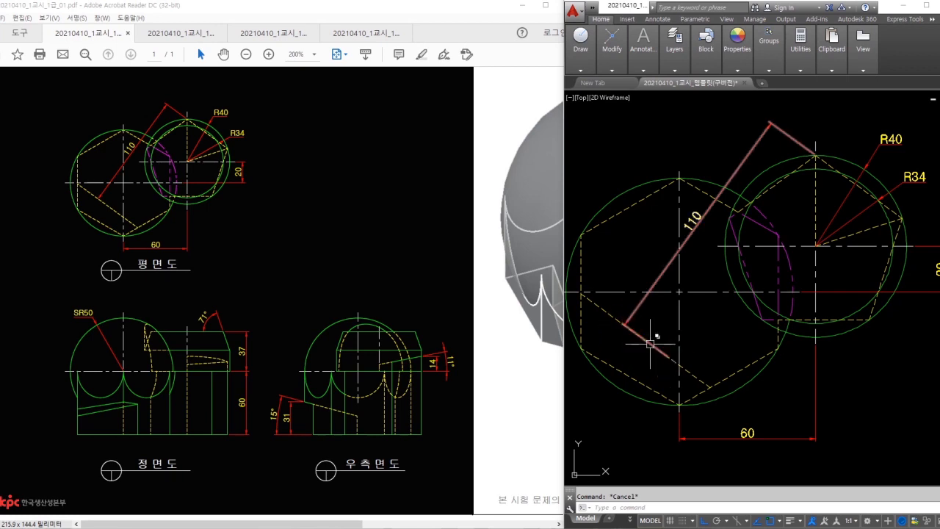
click(649, 343)
right_click(642, 337)
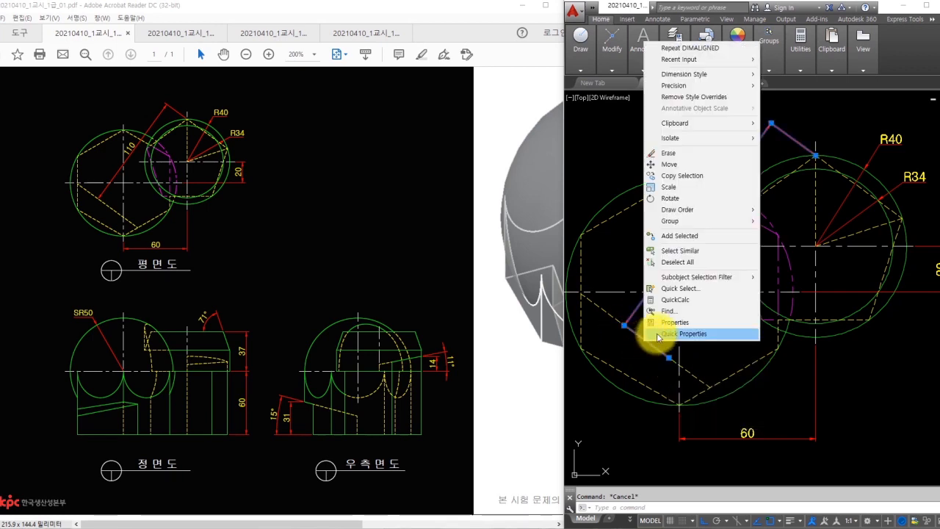
click(673, 323)
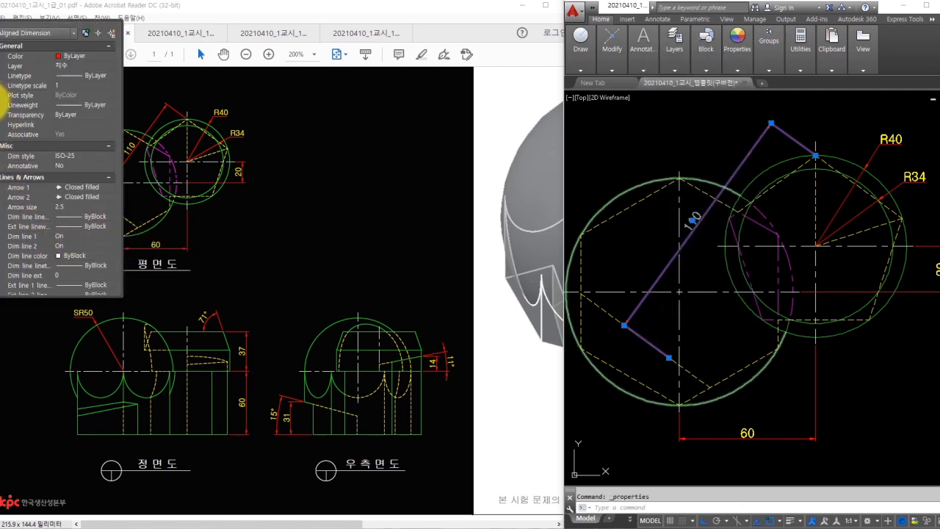
scroll(44, 186, down, 3)
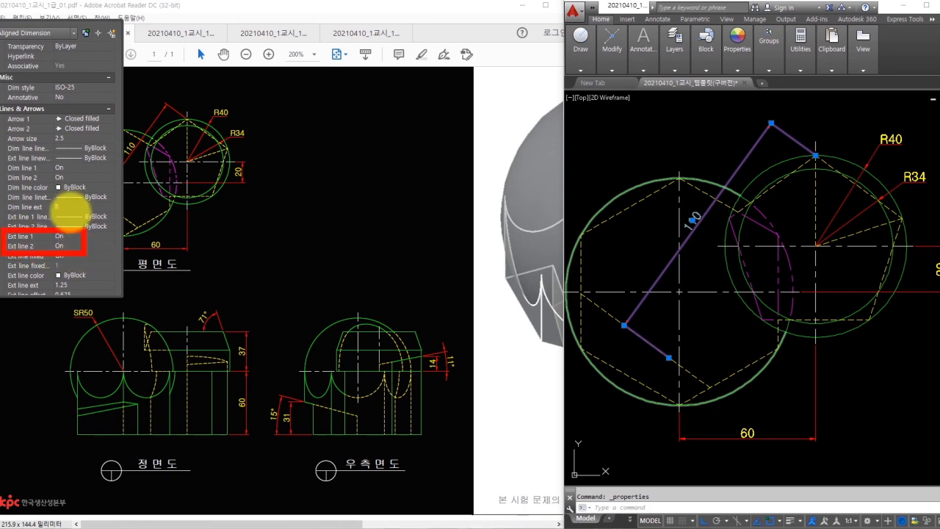
click(74, 235)
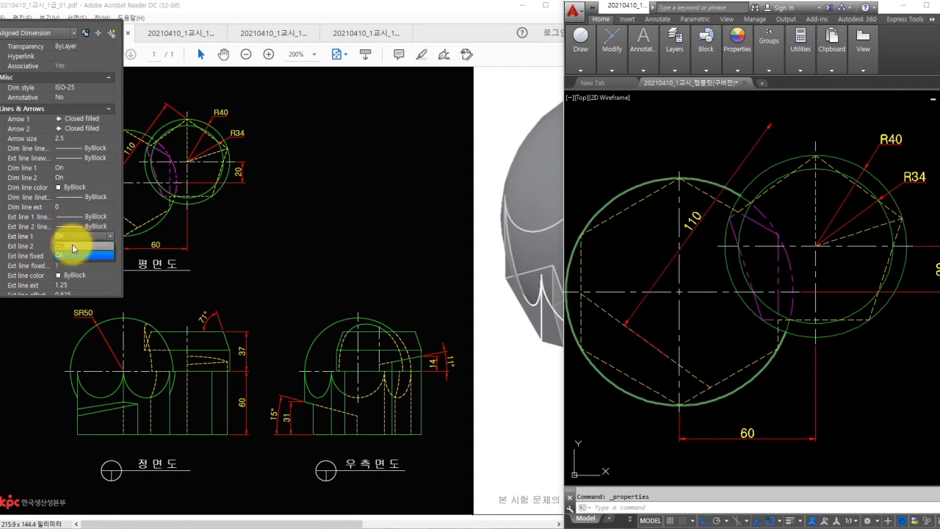
click(69, 236)
click(64, 246)
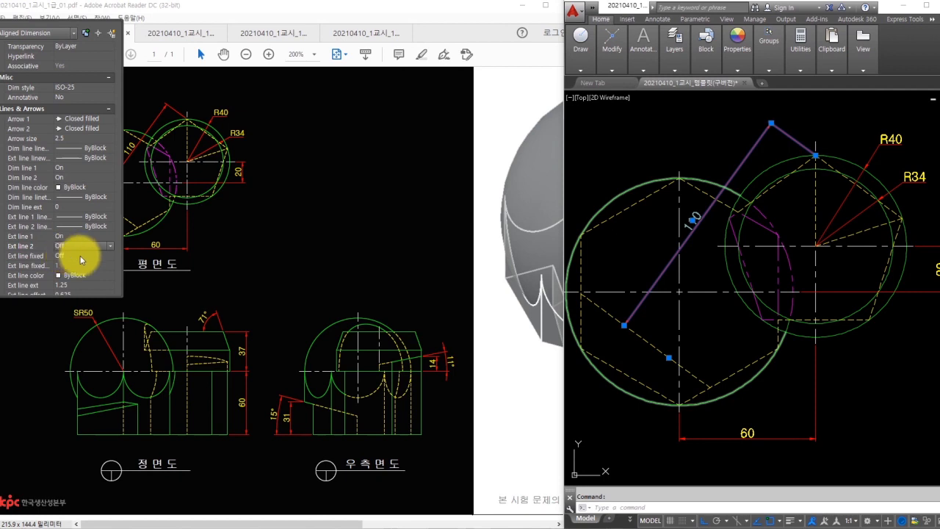
click(76, 256)
key(Escape)
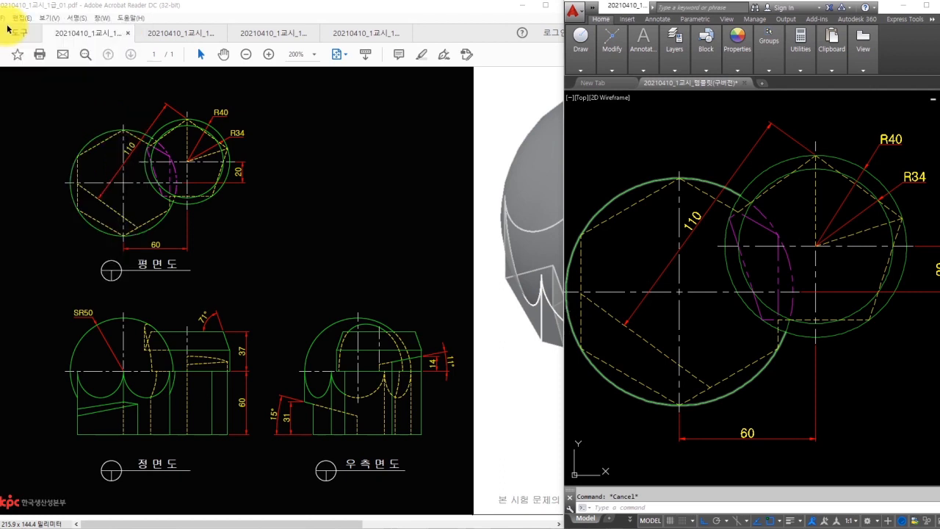
- Dimension the front view's large circle with a radius edited to read SR50
click(664, 317)
scroll(716, 327, down, 2)
middle_drag(705, 235, 724, 73)
key(Escape)
text(dra)
key(Return)
click(650, 250)
scroll(640, 230, up, 4)
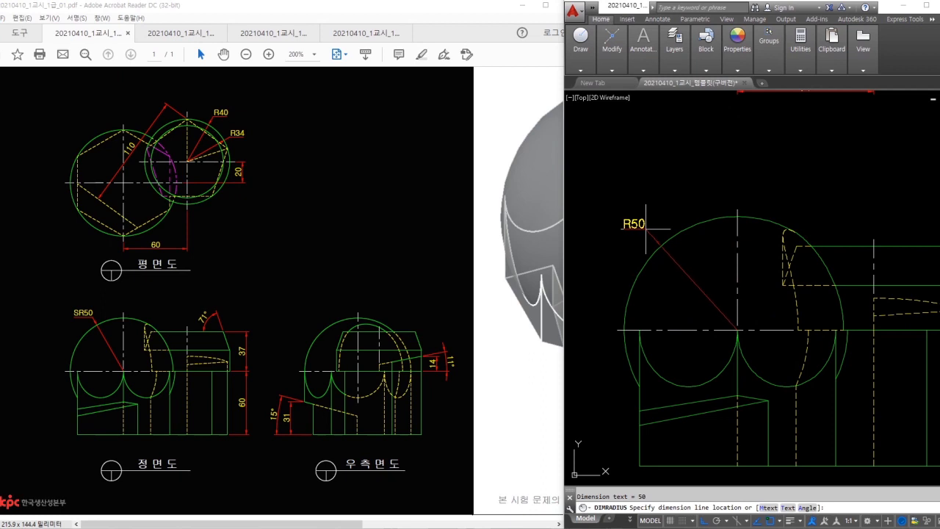
click(643, 231)
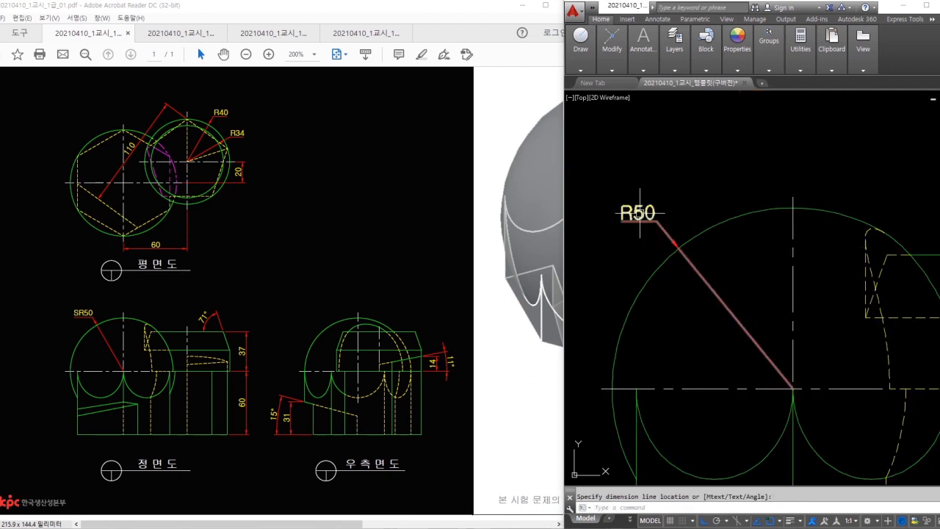
click(640, 212)
click(675, 214)
- Add the 71° angular dimension between the top edge and slanted right edge
middle_drag(824, 274, 633, 251)
text(dan)
key(space)
middle_drag(898, 246, 785, 265)
click(798, 254)
click(834, 272)
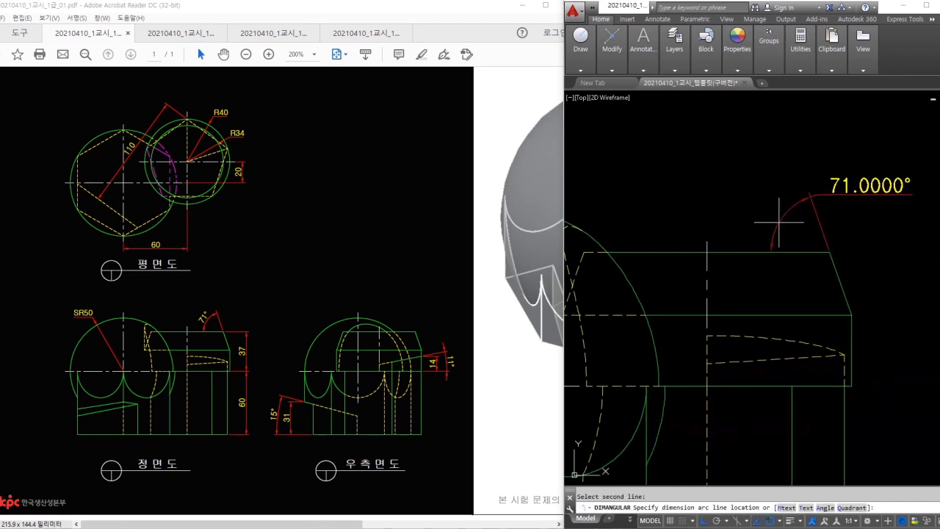
click(759, 215)
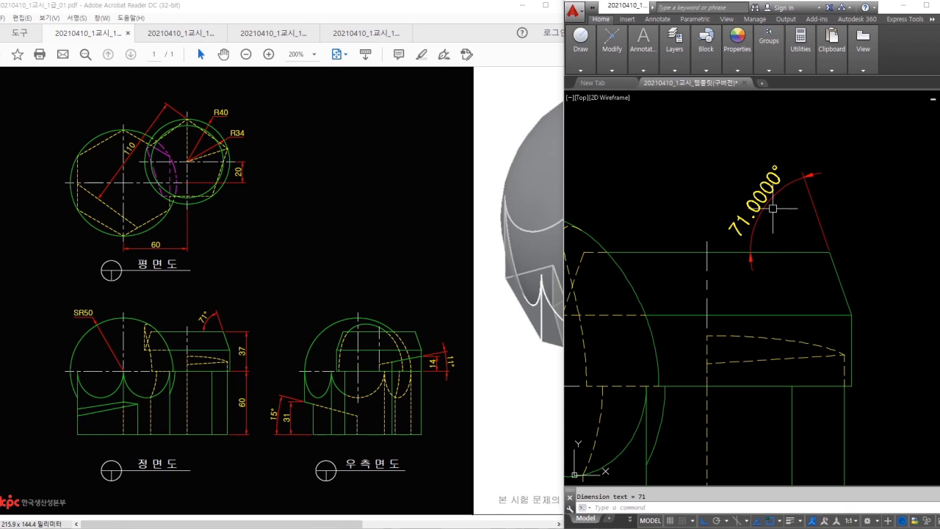
- Set the ISO-25 dimension style's angular precision to 0 decimal places
text(d)
key(Return)
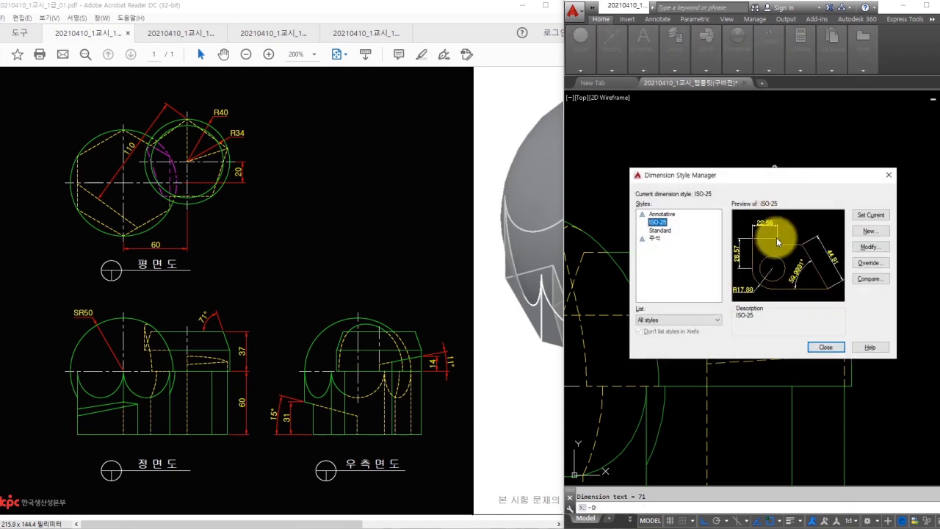
click(870, 250)
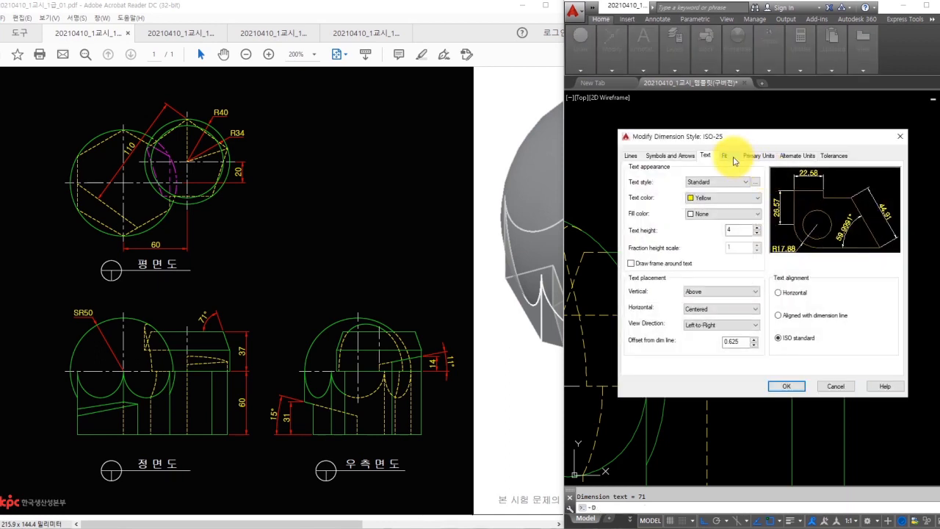
click(746, 155)
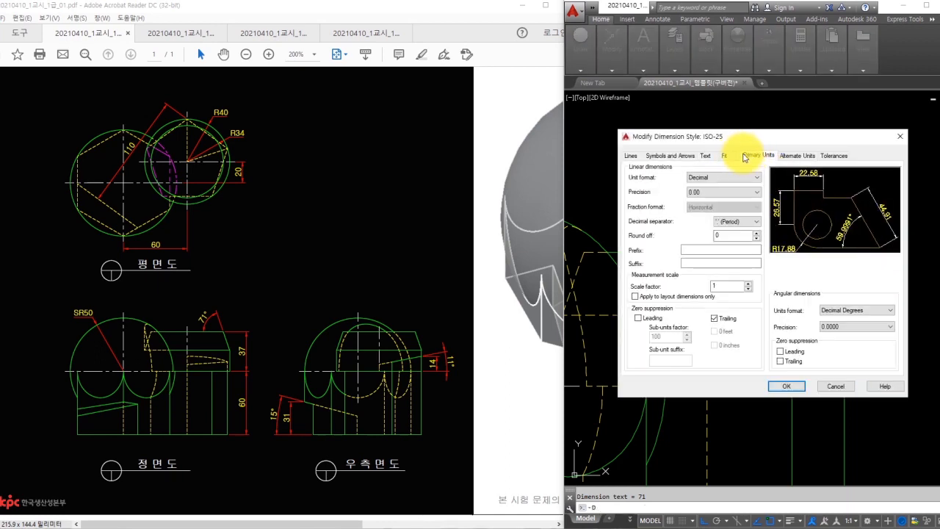
click(830, 327)
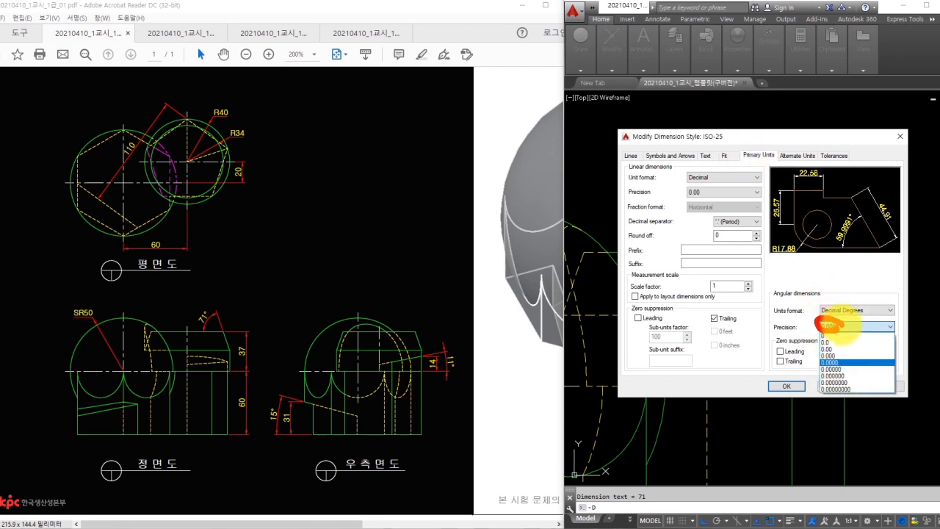
click(830, 329)
click(829, 328)
click(828, 335)
click(786, 386)
click(825, 347)
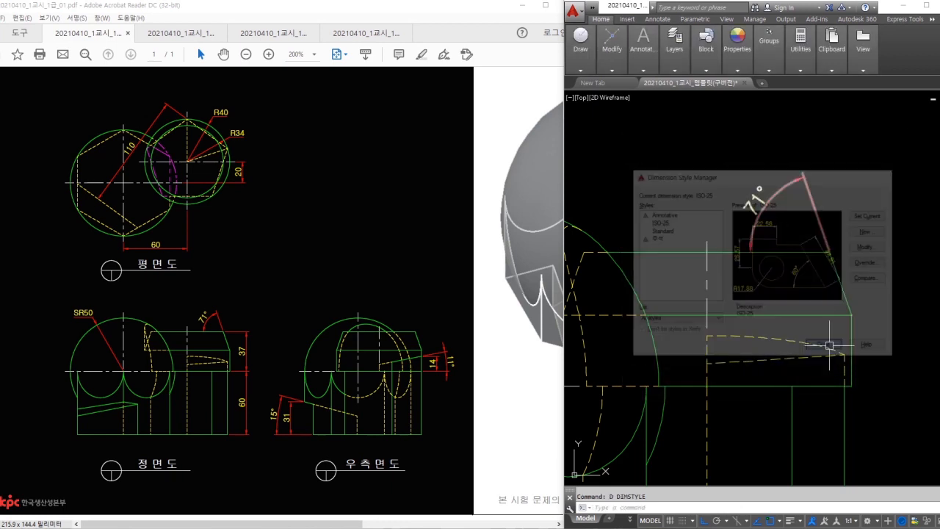
scroll(750, 211, down, 2)
- Add the 37 vertical dimension to the front view
text(dli)
key(Return)
click(768, 212)
click(781, 296)
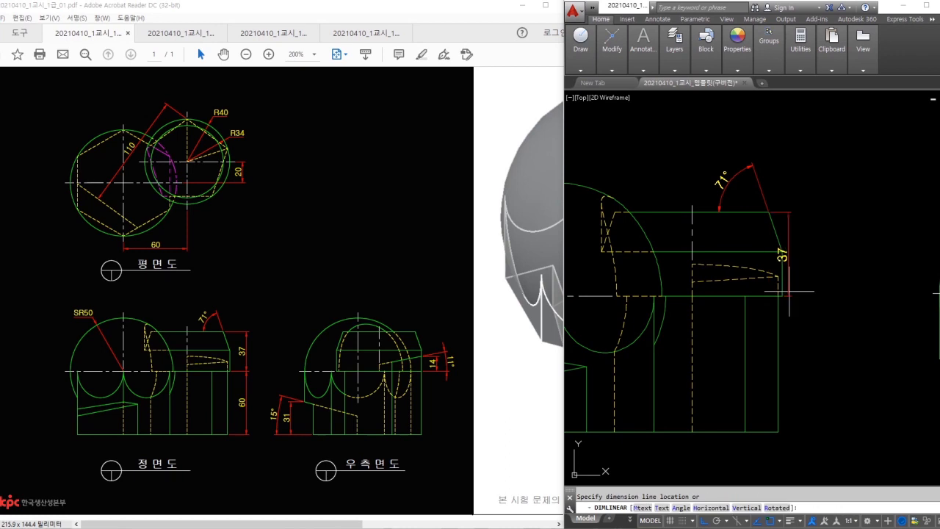
click(833, 293)
- Add the 60 vertical dimension down to the front view's base
key(Return)
click(782, 296)
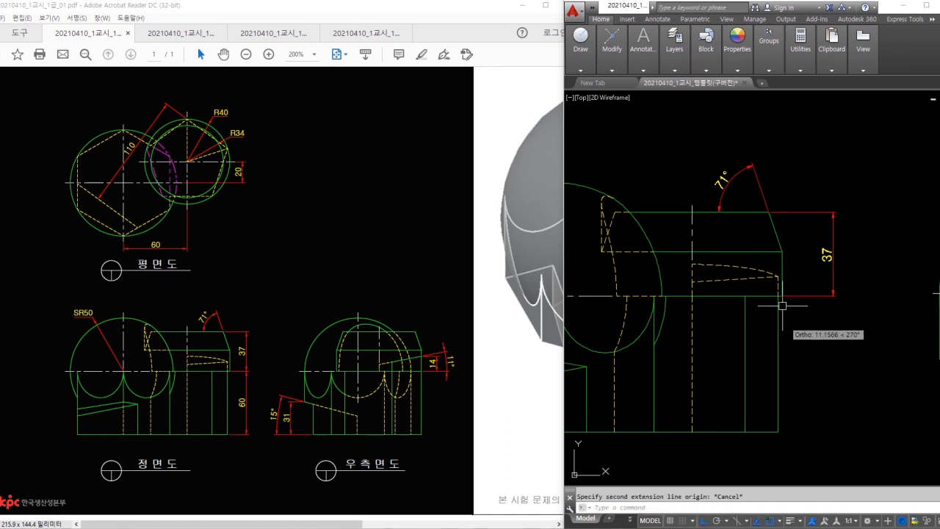
key(Escape)
scroll(781, 300, up, 2)
key(Return)
click(783, 287)
middle_drag(788, 356, 791, 274)
scroll(789, 277, down, 2)
click(781, 339)
middle_drag(781, 339, 839, 272)
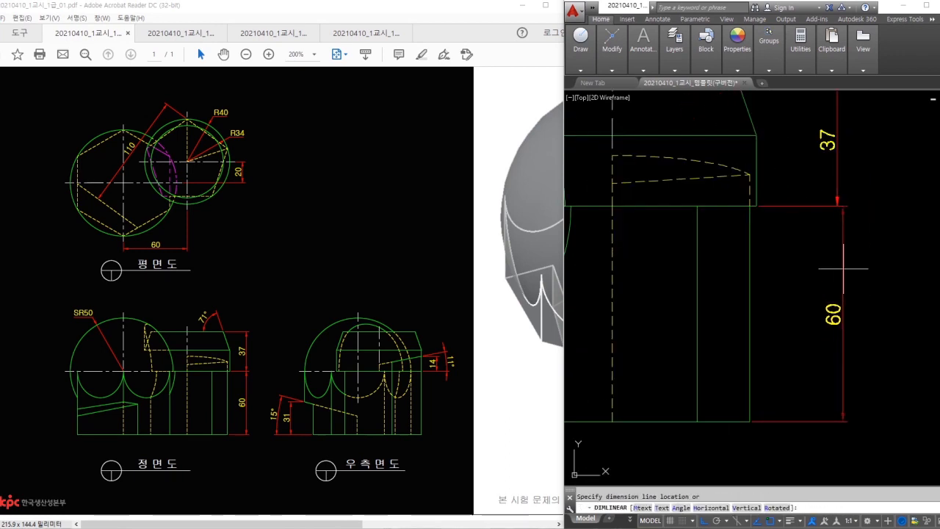
click(839, 207)
middle_drag(839, 207, 632, 243)
- Add the 31 linear dimension at the right-side view's left edge
key(Return)
click(760, 341)
click(743, 271)
click(722, 291)
- Add the 15° and 11° angular dimensions to the right-side view
text(dan)
key(Return)
click(752, 276)
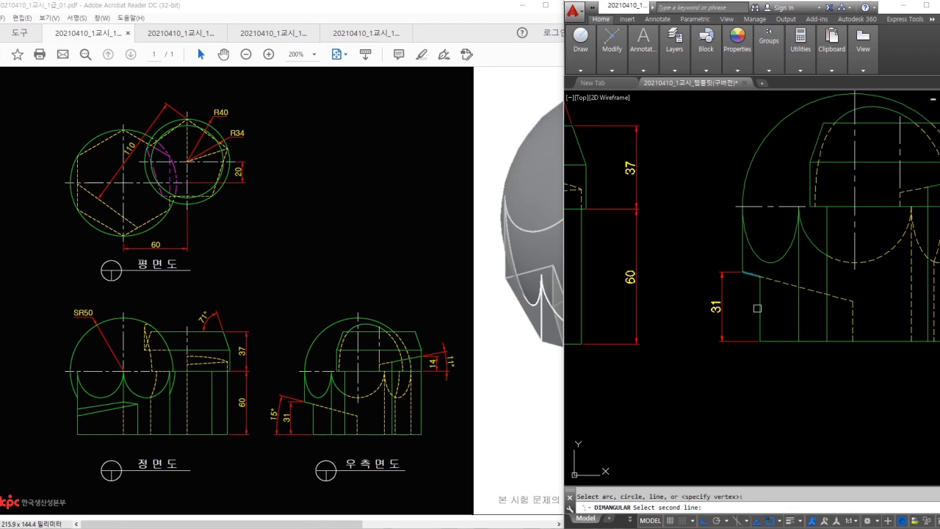
click(769, 340)
click(697, 293)
middle_drag(834, 275, 686, 344)
key(Return)
click(830, 246)
click(828, 276)
scroll(827, 279, up, 3)
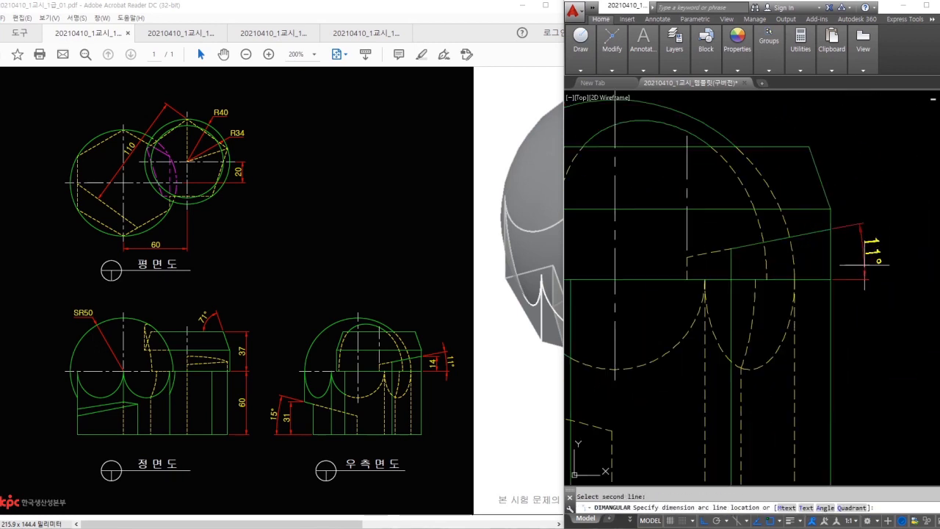
click(881, 276)
- Add the 14 vertical dimension at the slanted line's end
text(dli)
key(space)
click(773, 252)
click(778, 300)
click(843, 275)
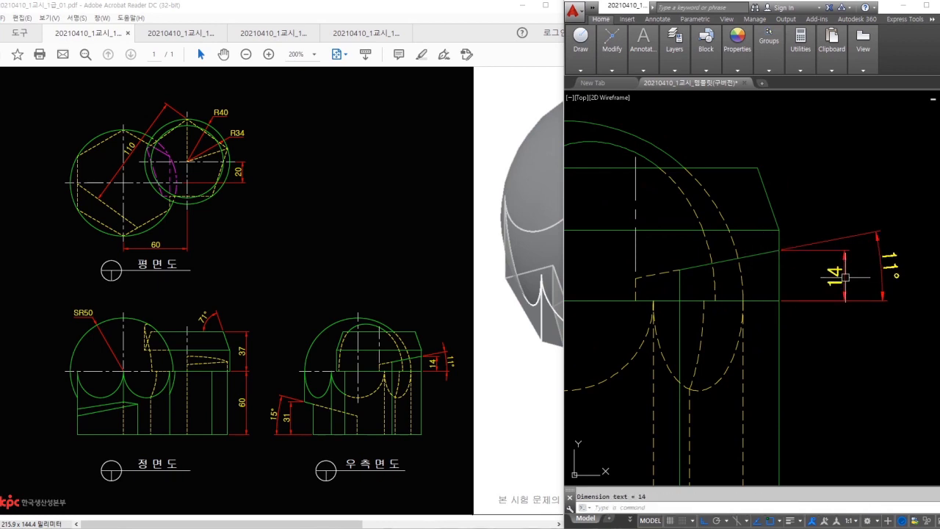
- Flip both arrowheads of the 11° dimension to the outside
scroll(850, 258, up, 2)
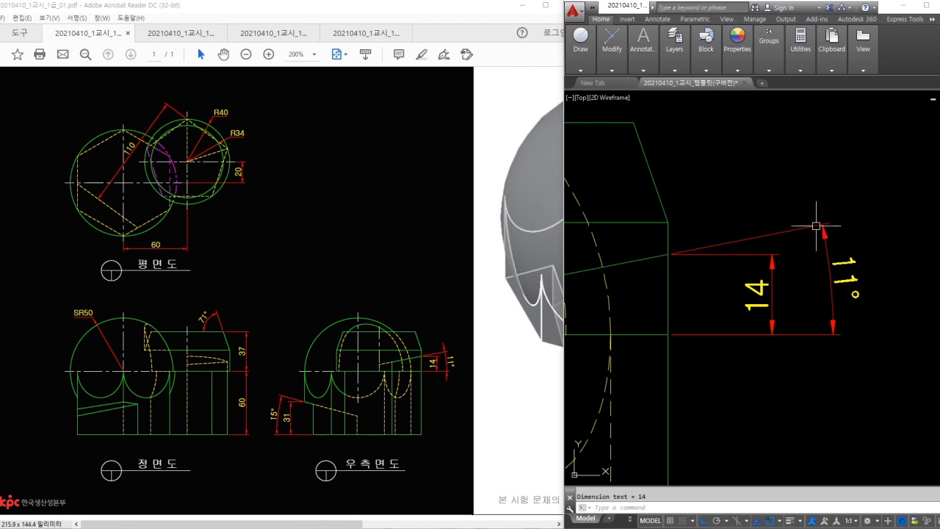
click(855, 217)
click(820, 248)
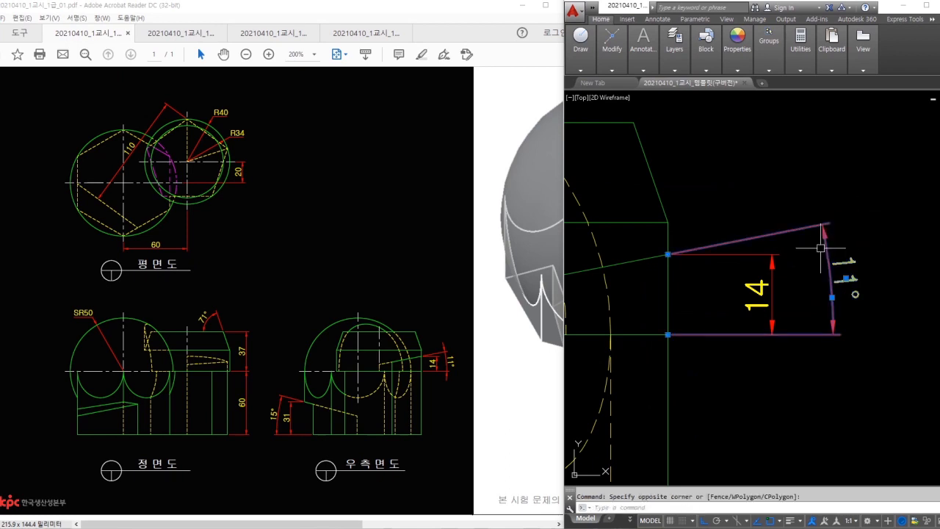
click(821, 228)
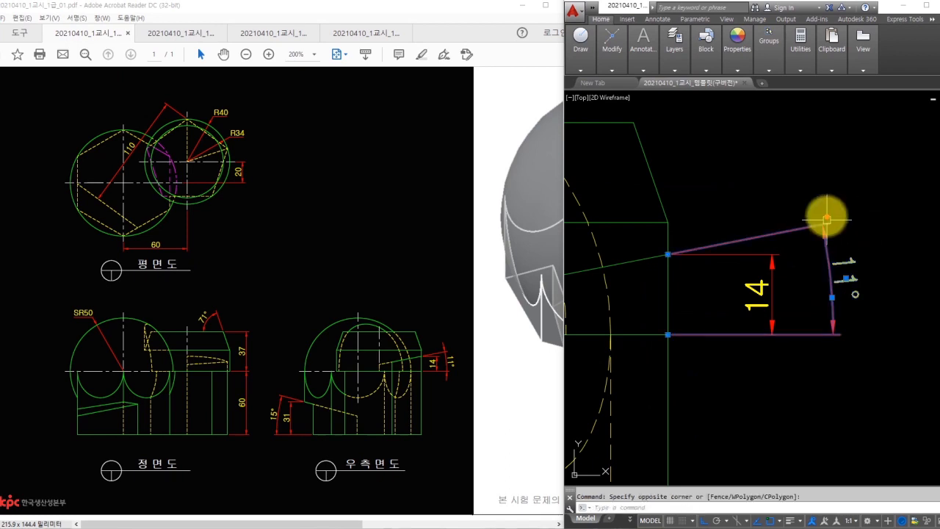
ctrl+shift+drag(820, 223, 851, 166)
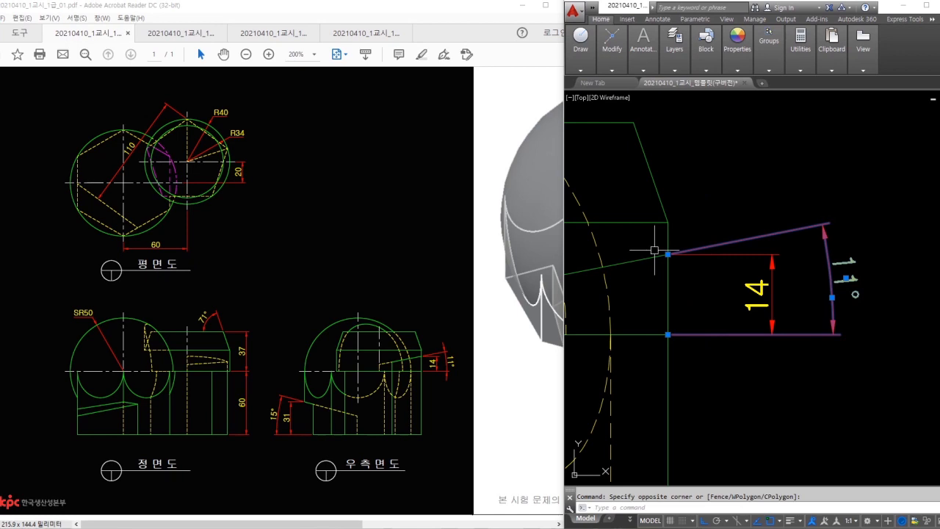
mouse_move(667, 254)
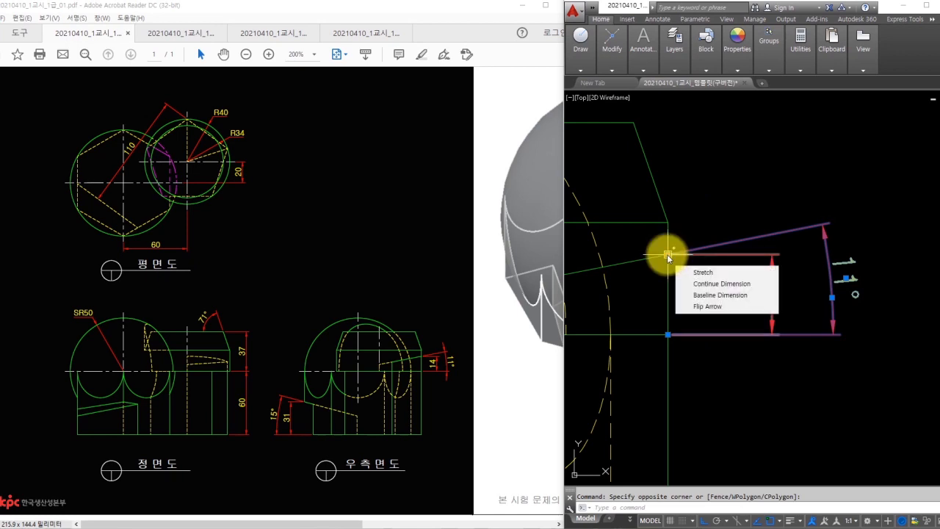
click(705, 307)
mouse_move(665, 335)
click(702, 385)
- Zoom out over the finished views and bring the PDF problem sheet forward
click(848, 395)
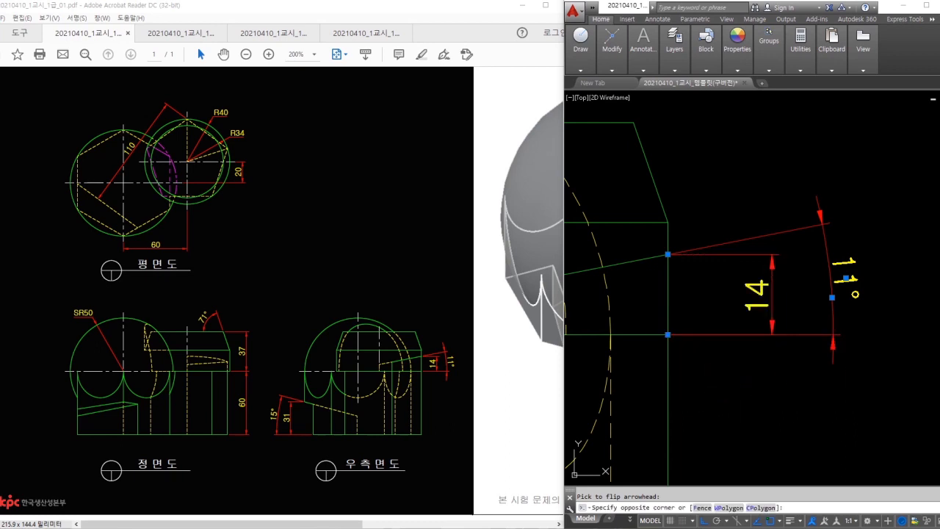
key(Escape)
scroll(819, 290, down, 8)
scroll(817, 290, down, 3)
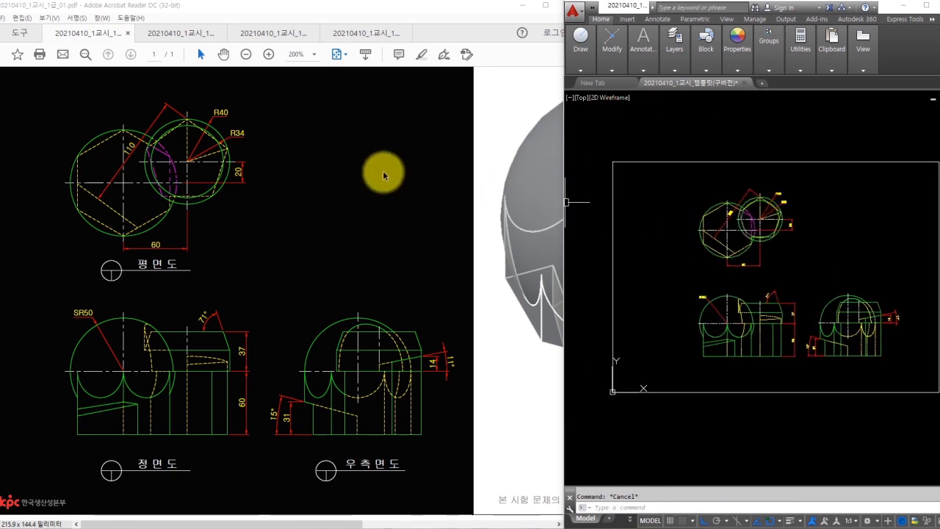
click(383, 175)
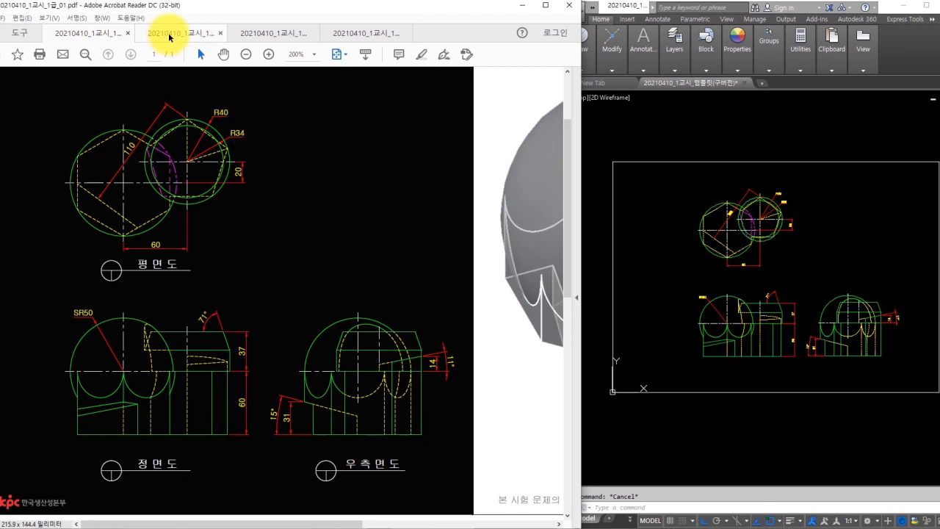
- Offset the drawing border 20 units inward and erase the original outer frame
click(168, 37)
click(661, 195)
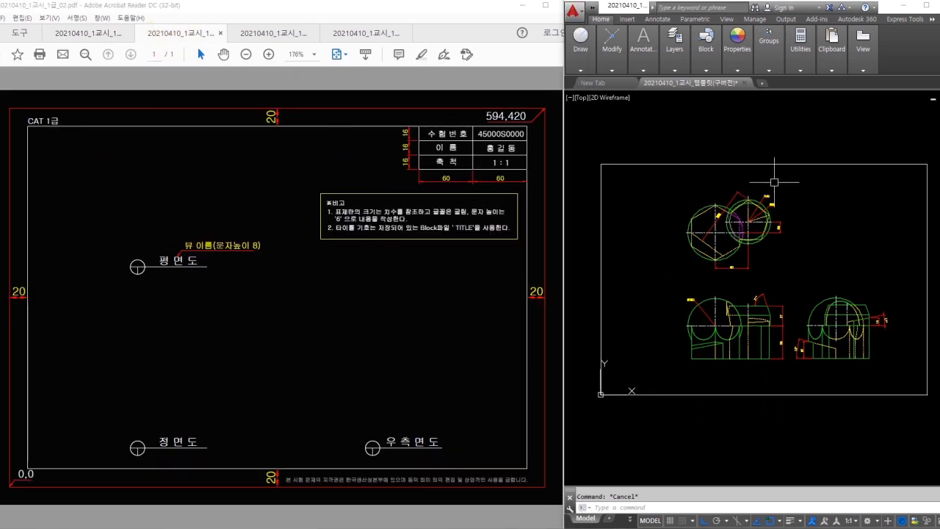
text(o)
key(Return)
text(20)
key(Return)
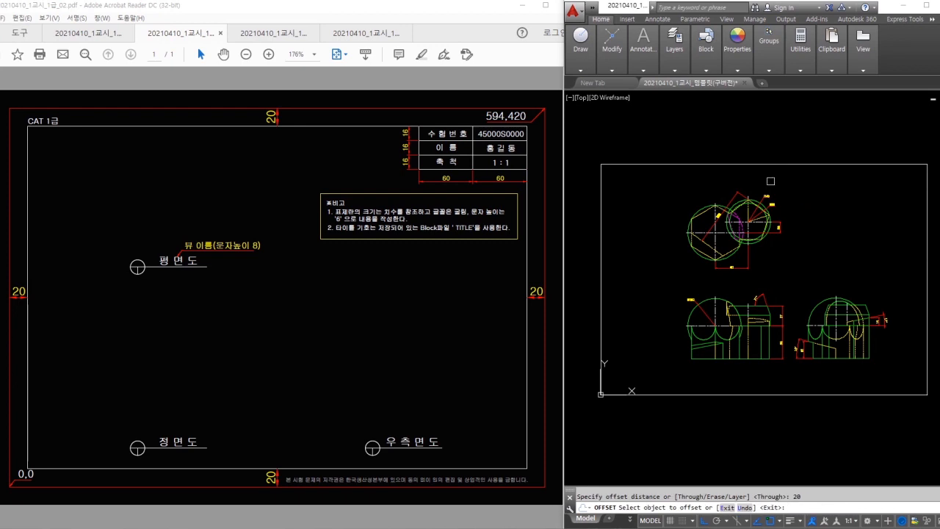
click(814, 166)
click(810, 185)
key(Return)
text(e)
key(Return)
click(813, 165)
key(Return)
- Move the top and front views to fit inside the new border
click(787, 185)
click(677, 364)
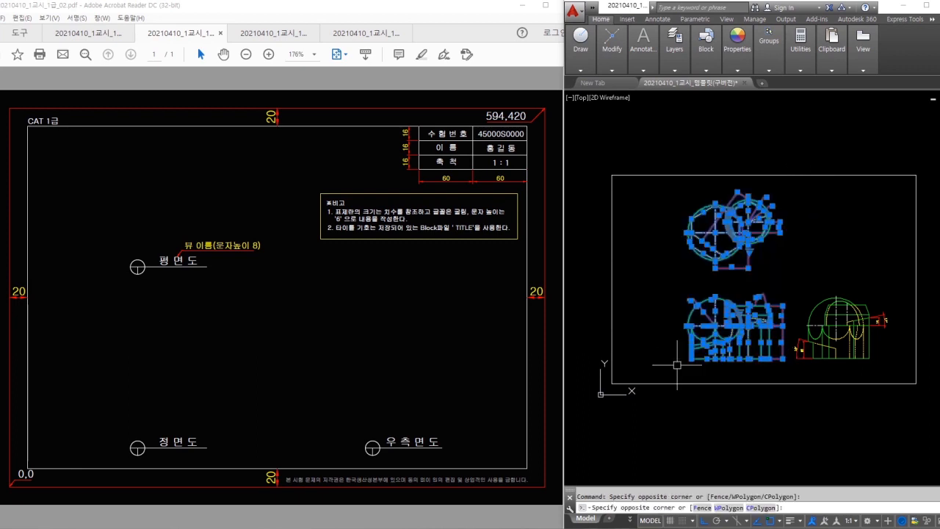
text(m)
key(Return)
click(828, 263)
click(811, 265)
- Shift the lower views slightly up so they sit within the border
click(637, 279)
click(904, 365)
key(Escape)
click(888, 293)
click(648, 373)
text(m)
key(Return)
click(812, 295)
click(805, 290)
key(Escape)
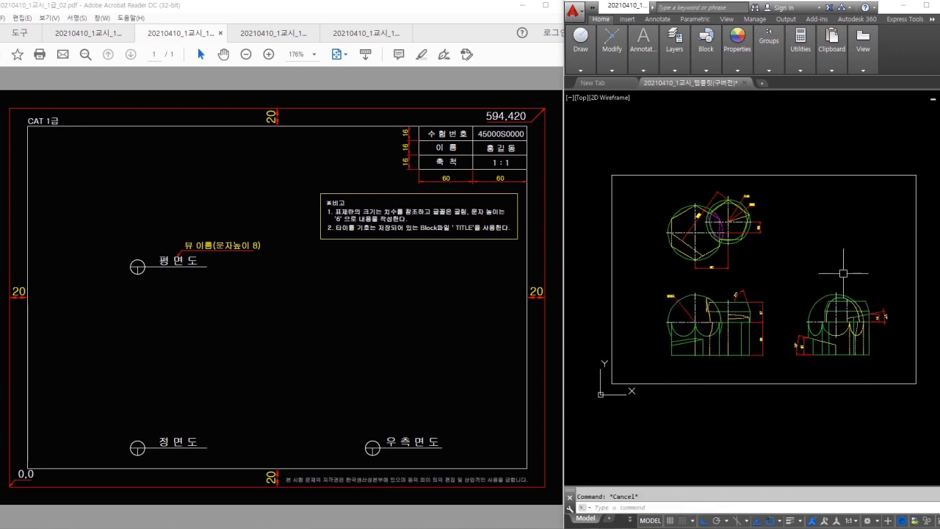
- Select the new border rectangle and bring up the layer controls
click(872, 160)
click(855, 195)
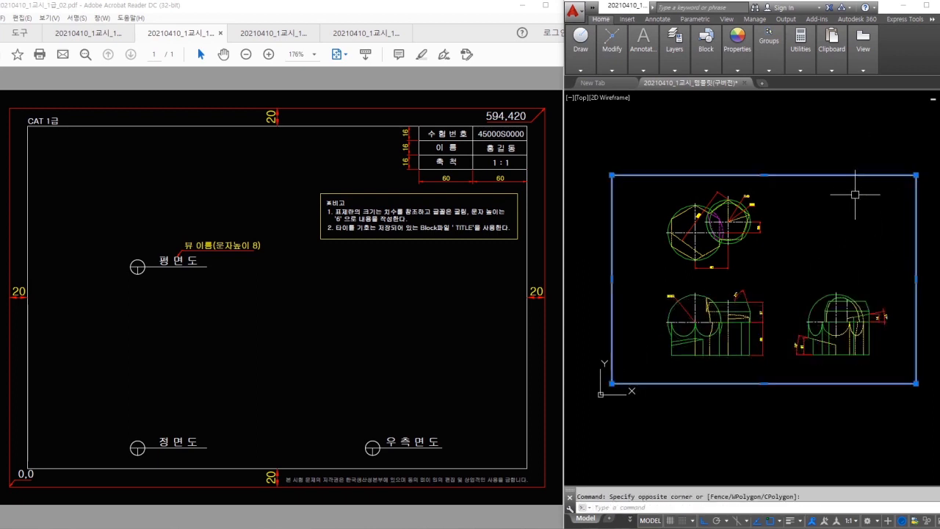
click(676, 70)
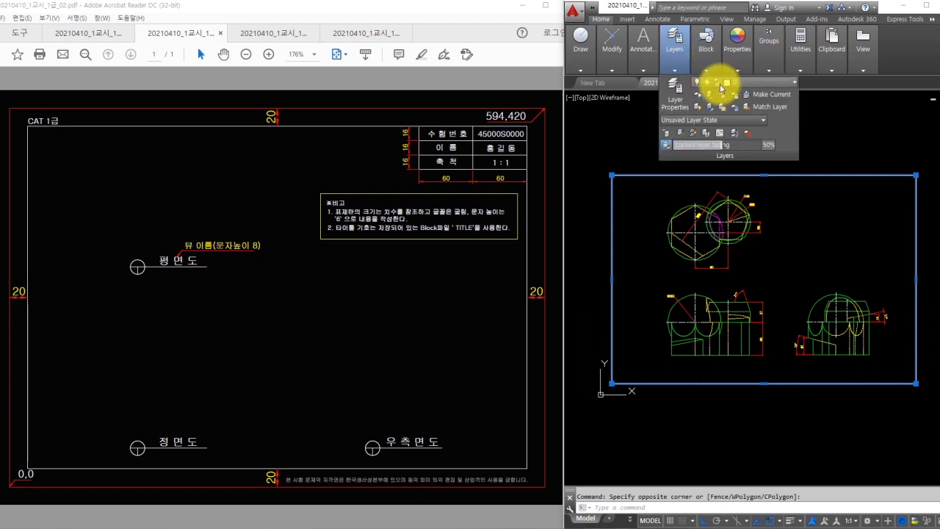
- Explode the border rectangle into separate lines with X
key(Escape)
scroll(868, 180, up, 6)
click(857, 189)
text(x)
key(Return)
middle_drag(858, 199, 801, 221)
key(Escape)
- Offset the border's top edge downward three times at 16 for the title-block rows
text(o)
key(Return)
text(16)
key(Return)
click(801, 215)
click(802, 230)
click(804, 241)
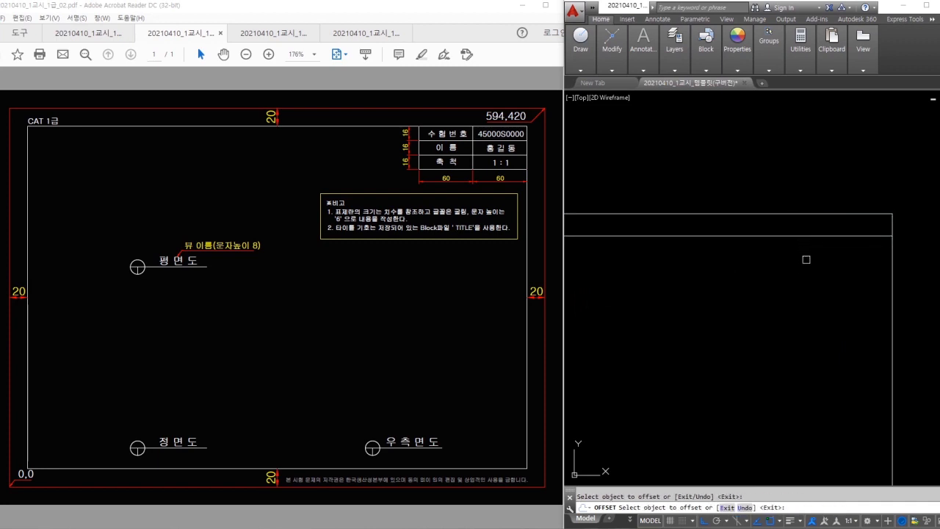
click(805, 236)
click(813, 263)
click(811, 260)
click(809, 265)
key(Escape)
- Offset the border's right edge left twice at 60 for the two columns
key(Return)
text(60)
key(Return)
click(889, 305)
click(823, 312)
click(808, 310)
click(738, 310)
key(Escape)
- Trim the row and column lines into a clean three-row, two-column grid
text(te cor)
key(Return)
click(765, 302)
click(746, 231)
key(Return)
click(833, 311)
click(709, 316)
click(698, 226)
key(Return)
scroll(801, 234, up, 2)
middle_drag(801, 234, 764, 243)
- Write 수험번호 in the top-left cell at height 6, justified Middle Center
text(t)
key(Return)
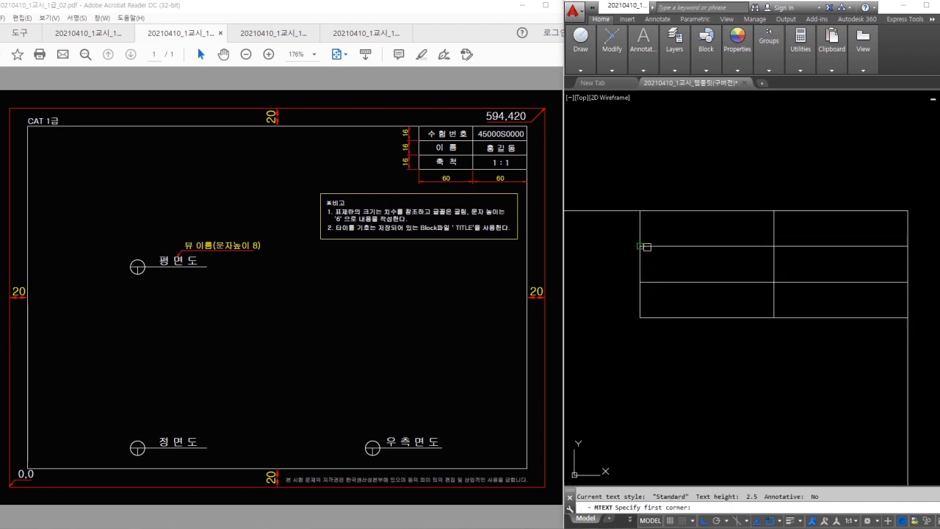
click(645, 246)
click(773, 212)
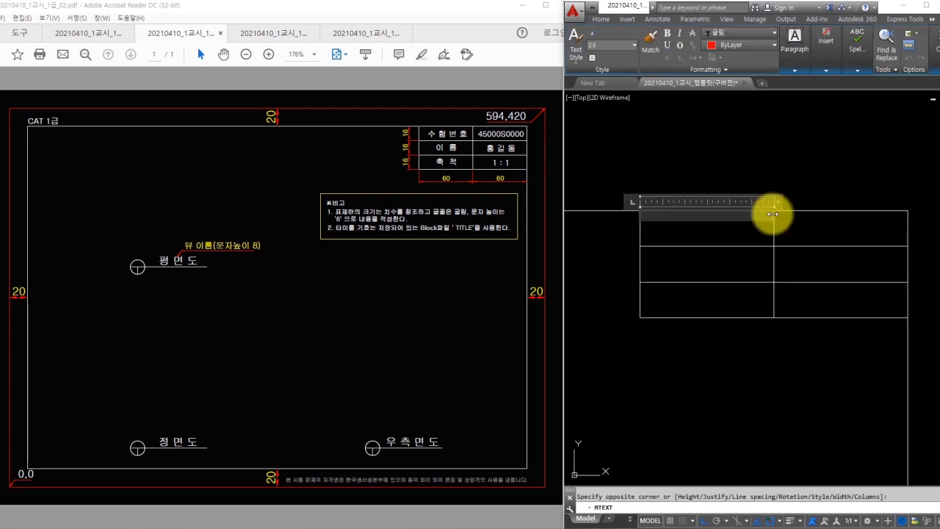
text(수 험 번 호)
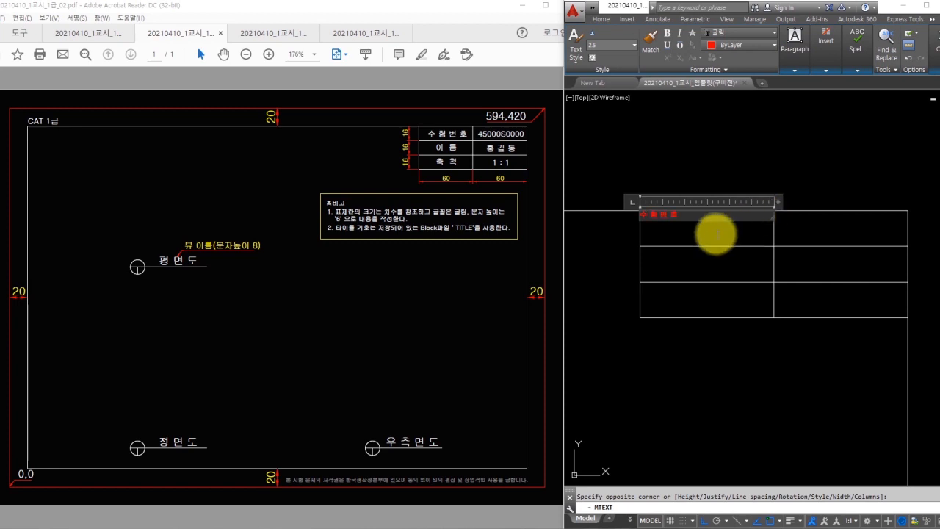
key(ctrl+a)
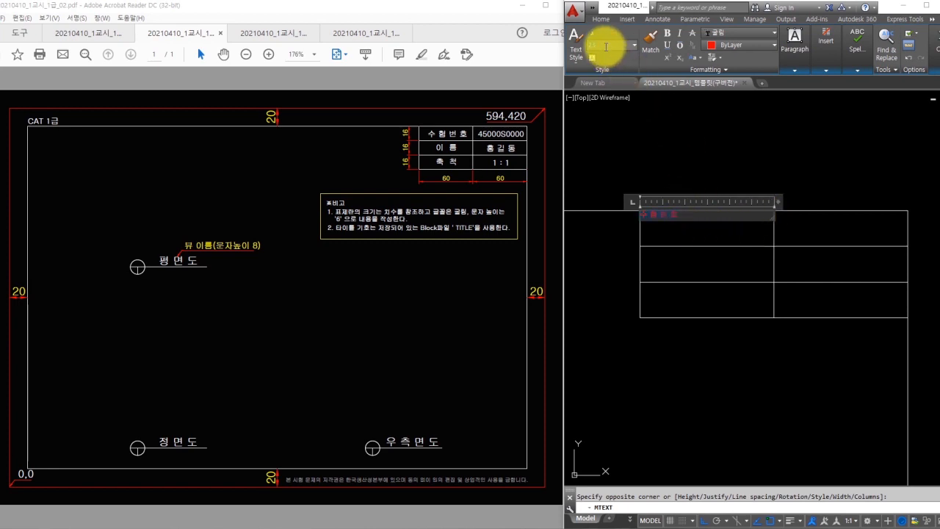
key(Return)
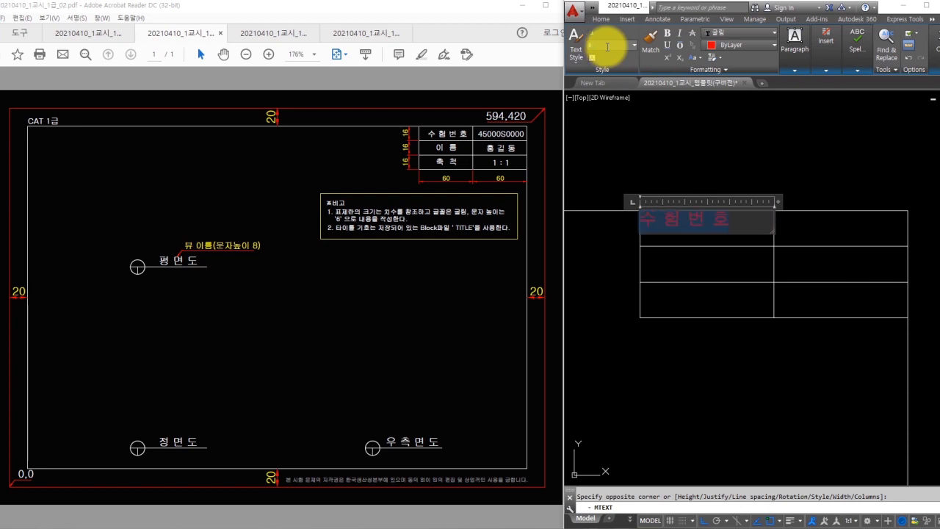
click(794, 44)
click(800, 92)
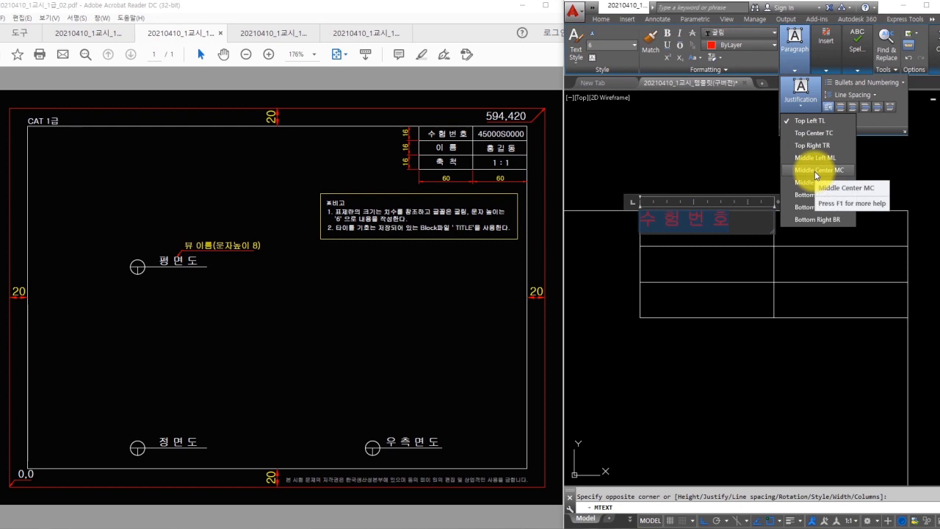
click(816, 170)
key(Escape)
- Move the 수험번호 label onto another layer
click(743, 230)
click(672, 46)
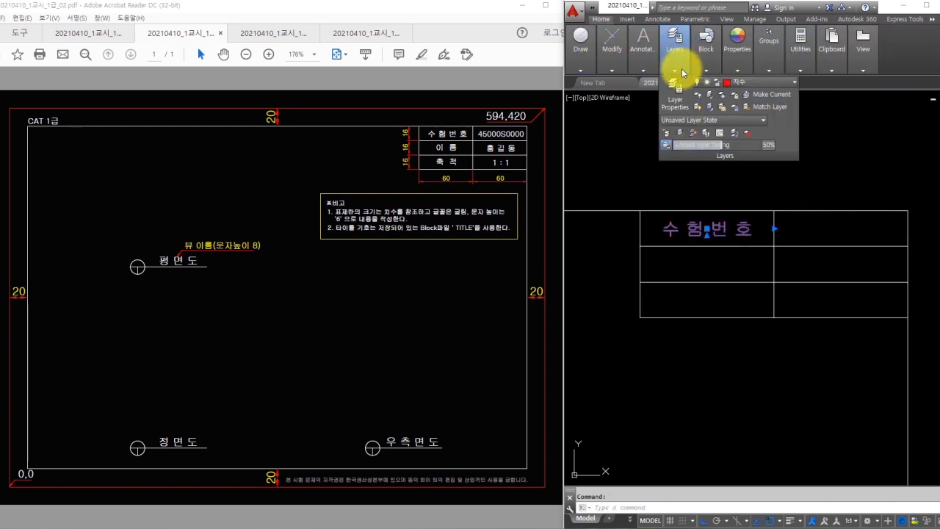
click(741, 81)
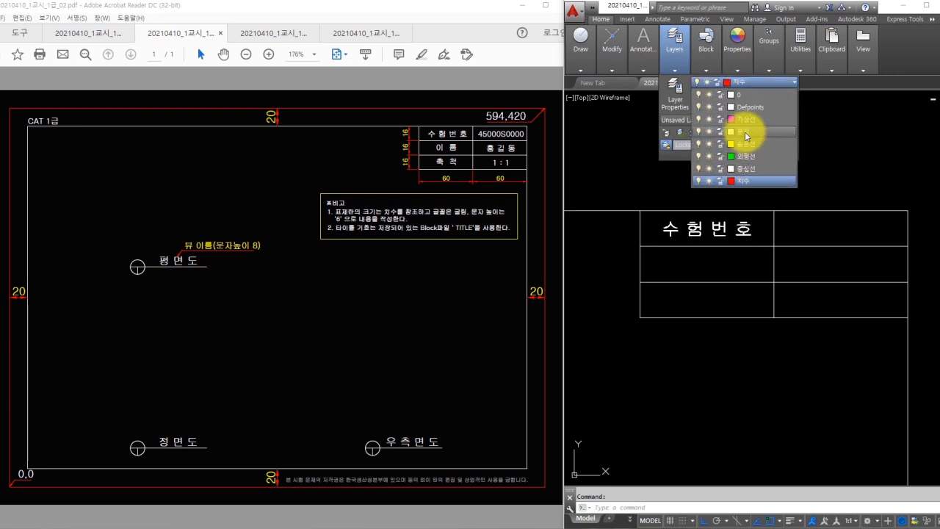
click(743, 132)
key(Escape)
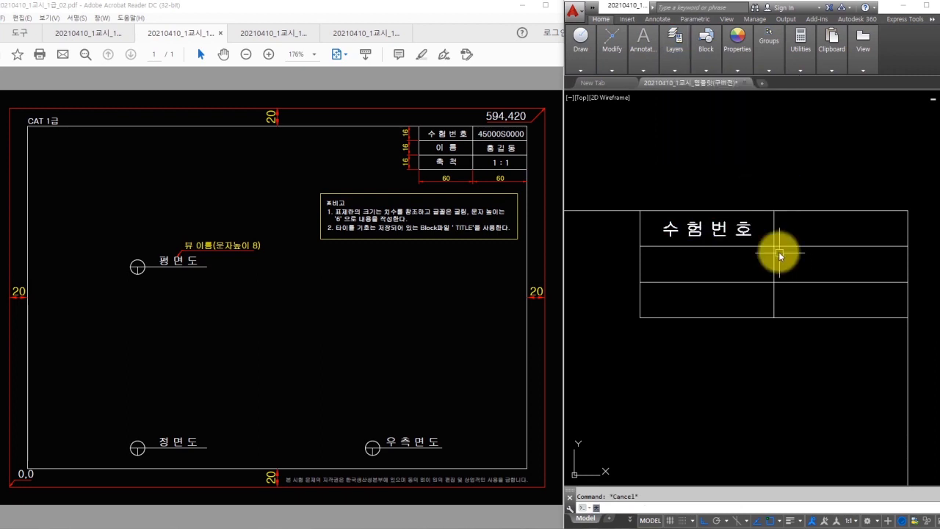
click(746, 227)
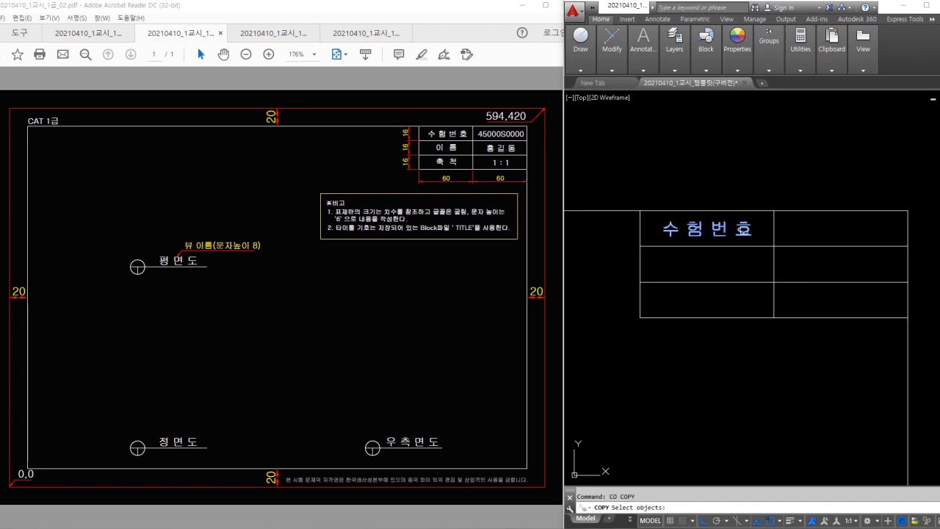
- Copy the 수험번호 label into the right cell, then both labels into rows two and three
key(Return)
click(774, 228)
click(908, 227)
key(Escape)
click(831, 229)
click(748, 228)
key(space)
click(773, 245)
click(773, 281)
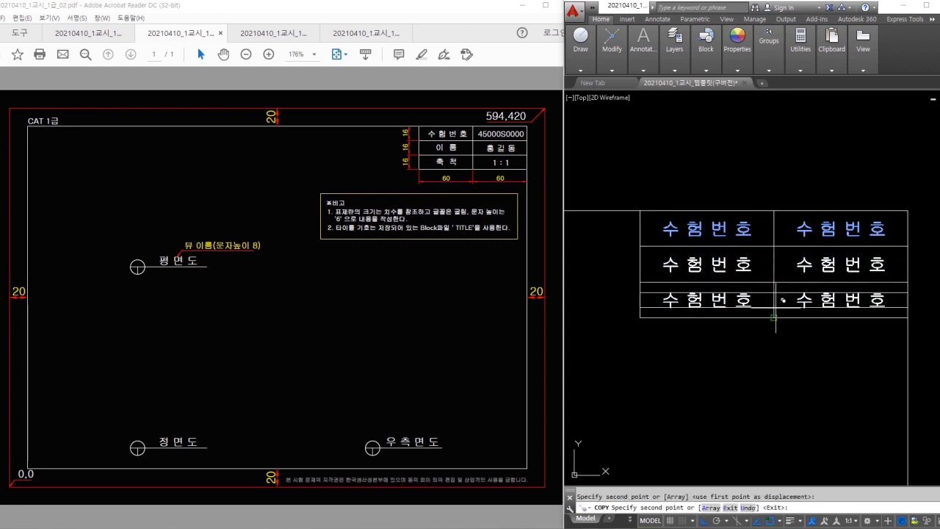
click(773, 317)
key(Escape)
- Retype the copied labels as 이름 and 축척, and the scale cell as 1 : 1
double_click(746, 269)
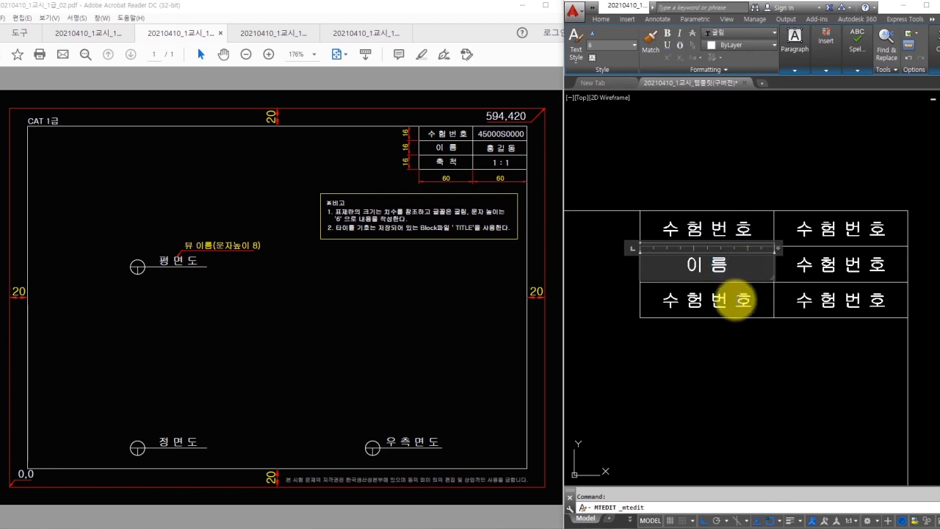
click(713, 302)
double_click(712, 304)
text(축척)
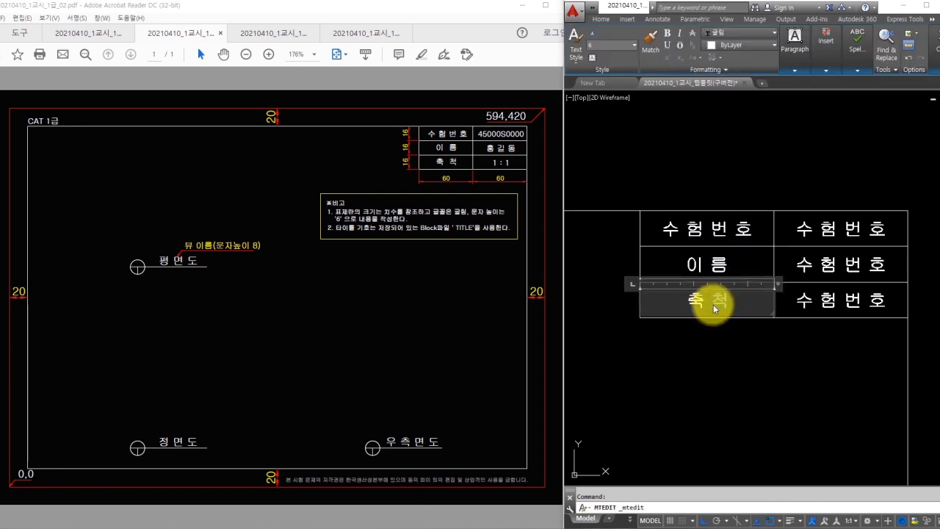
click(840, 301)
double_click(806, 302)
text(1 : 1)
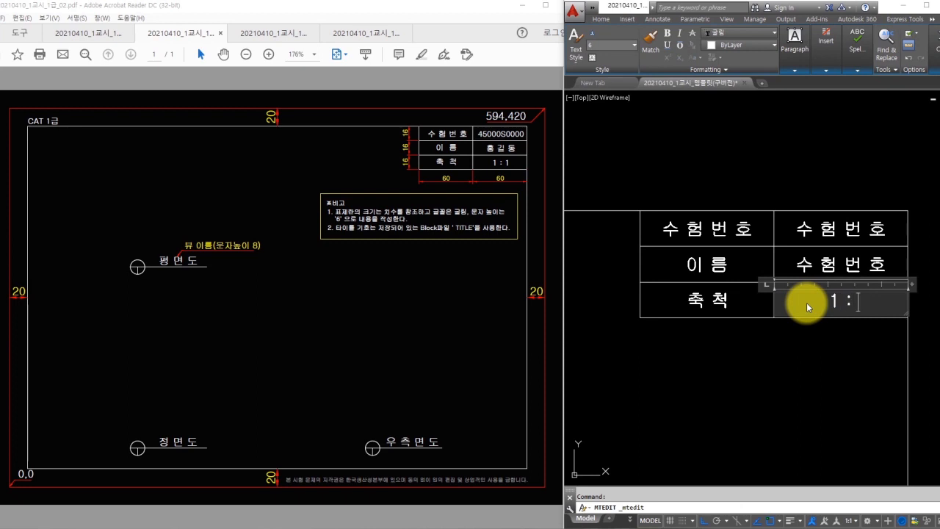
key(ctrl+Return)
- Enter the candidate's name and the exam number in the remaining right-hand cells
double_click(834, 265)
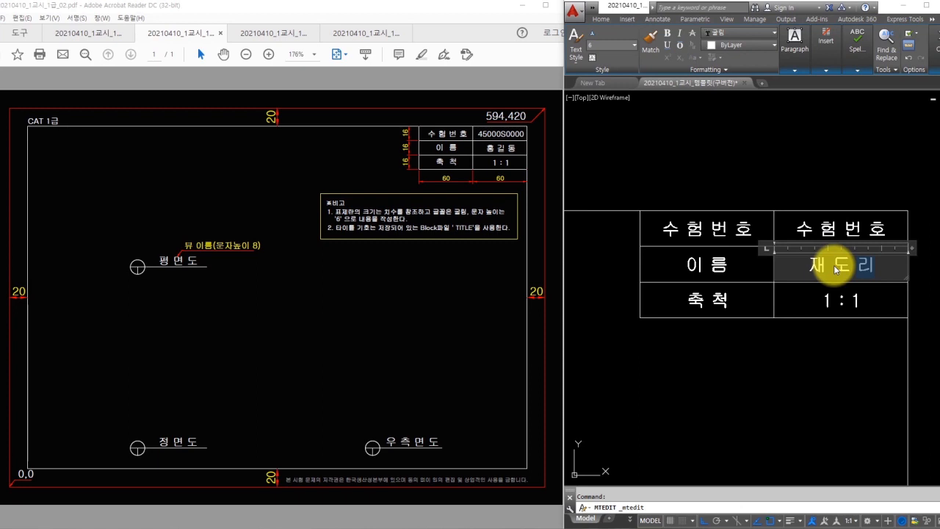
click(807, 212)
click(829, 224)
click(829, 223)
double_click(829, 222)
text(123456789)
click(768, 185)
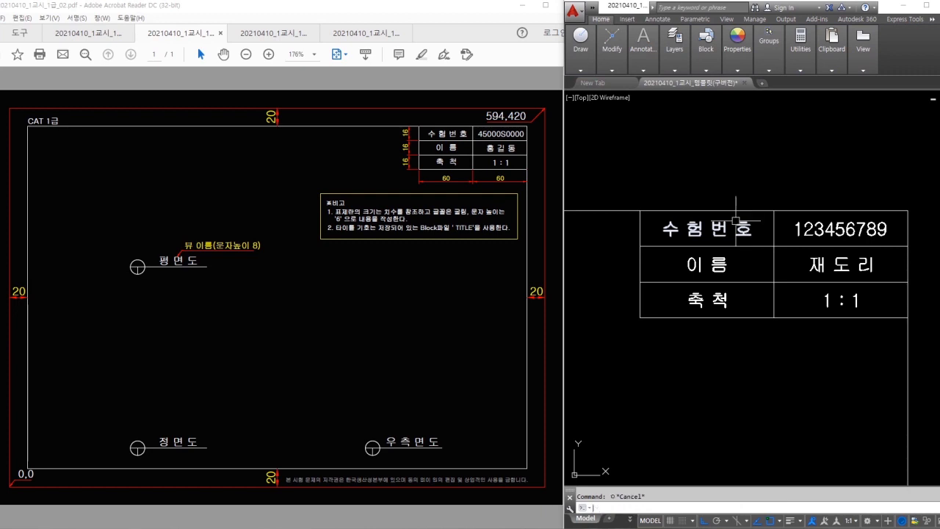
- Choose a block from the Insert dialog's name list and confirm the insertion settings
scroll(736, 219, down, 5)
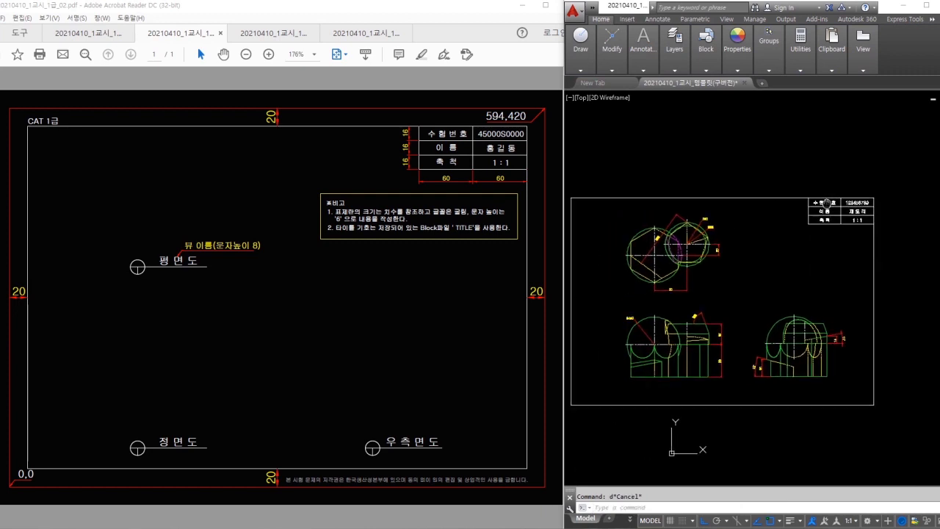
scroll(699, 273, up, 3)
middle_drag(699, 273, 705, 233)
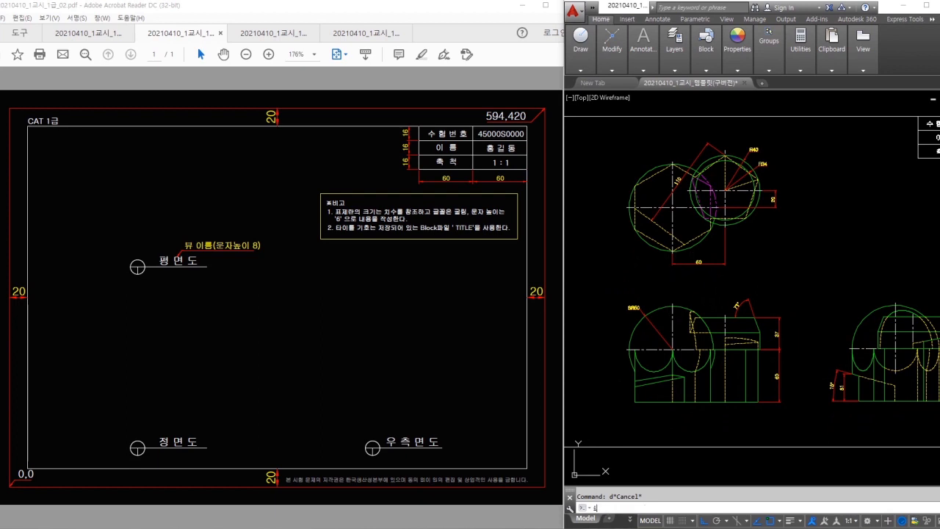
key(Return)
click(764, 206)
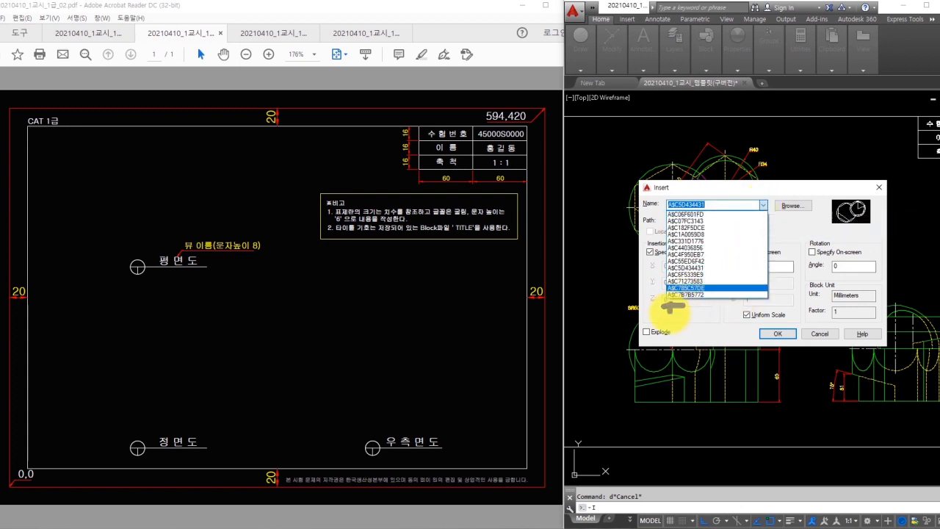
mouse_move(723, 317)
mouse_down()
mouse_move(770, 319)
mouse_move(764, 342)
mouse_up()
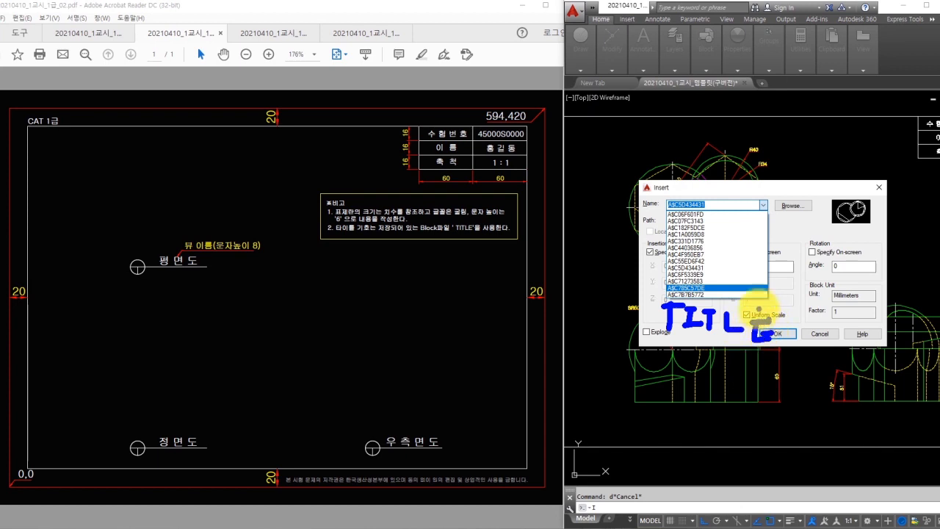
drag(659, 174, 674, 167)
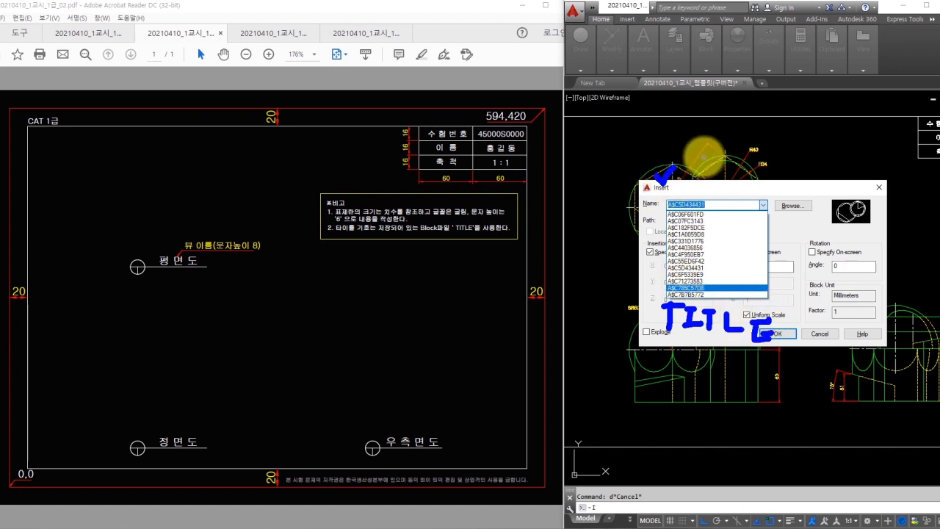
mouse_move(727, 121)
mouse_down()
mouse_move(737, 98)
mouse_move(712, 124)
mouse_up()
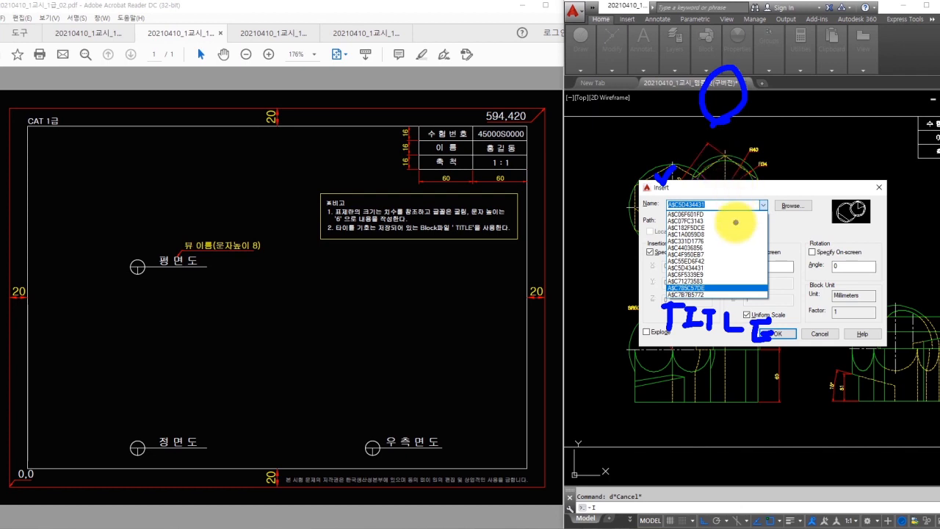
key(Escape)
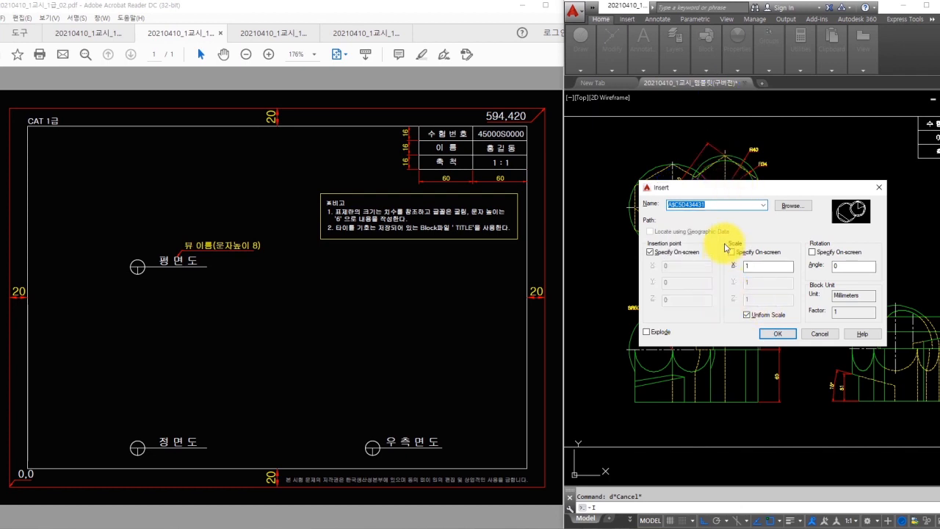
key(Return)
scroll(673, 279, up, 2)
- Draw a radius-12 circle below the top view as the view symbol
text(c)
key(Return)
click(689, 261)
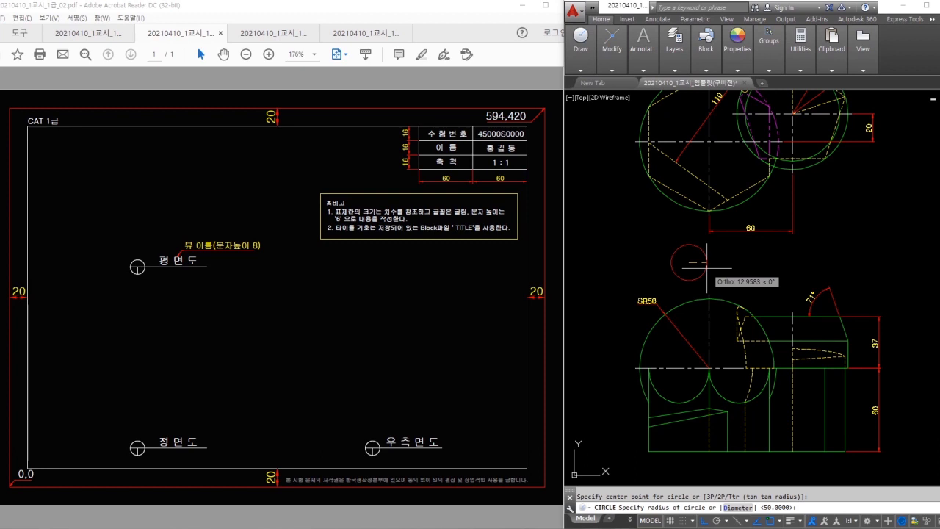
text(12)
key(Return)
- Draw a vertical line from the circle's bottom up to its centre
text(l)
key(Return)
click(689, 263)
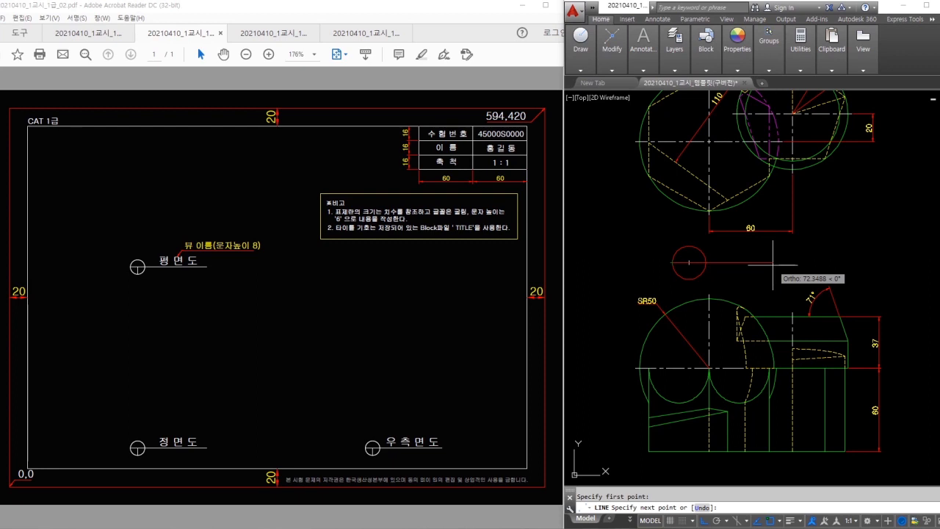
key(Escape)
key(Escape)
text(l)
key(Return)
click(689, 279)
click(690, 263)
key(Escape)
click(726, 248)
click(667, 283)
- Start the underline from the circle and zoom in on the view symbol
key(Escape)
text(l)
key(Return)
click(709, 251)
key(Escape)
click(727, 245)
click(680, 270)
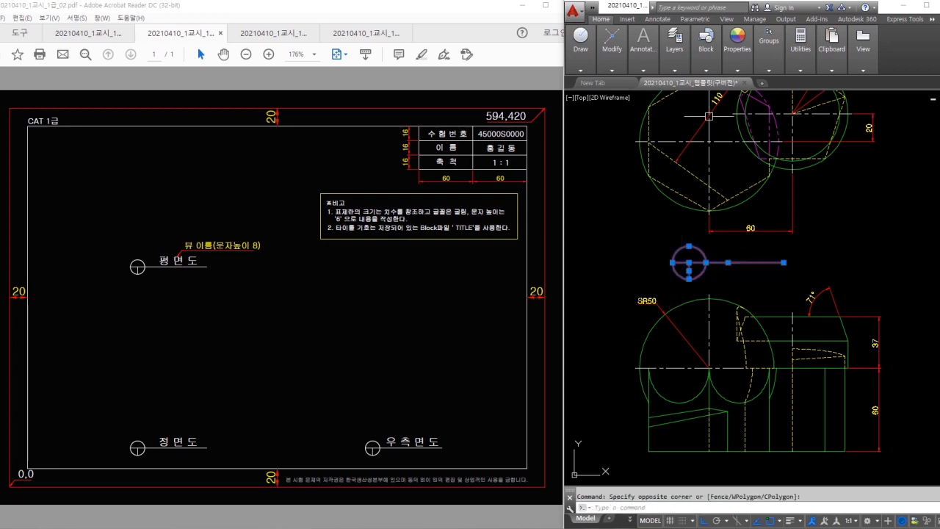
click(676, 58)
key(Escape)
scroll(744, 249, up, 2)
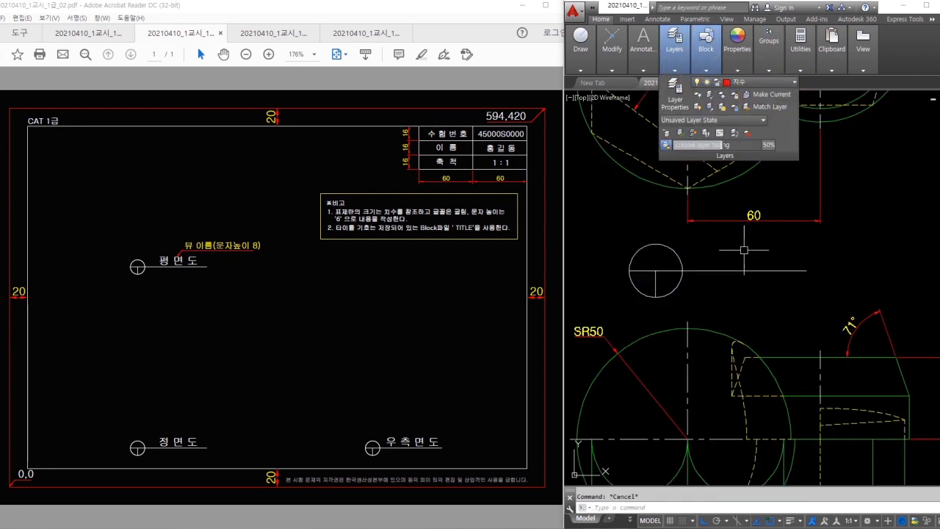
middle_drag(743, 251, 730, 260)
- Write the title 평면도 as multiline text at height 8 beside the circle
text(t)
key(Return)
click(697, 271)
click(757, 246)
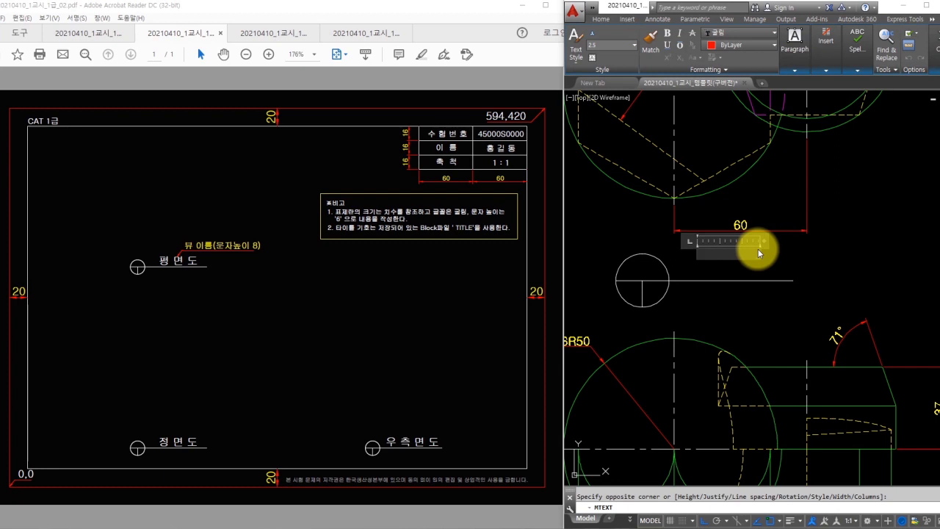
text(평면도)
key(ctrl+a)
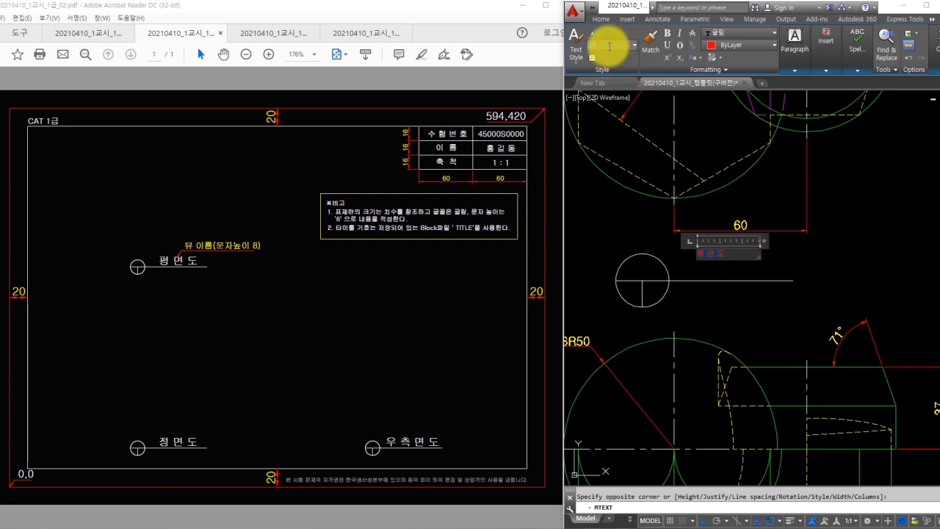
click(609, 46)
text(8)
key(Return)
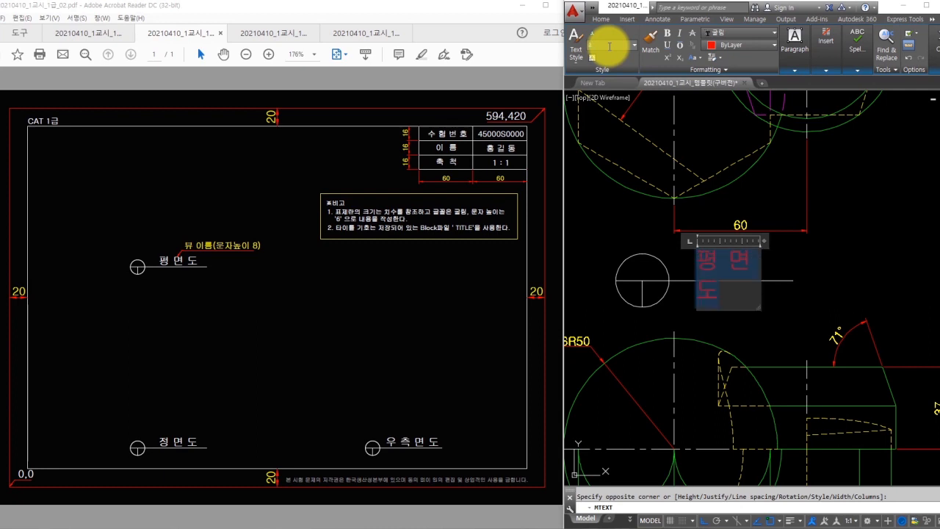
- Widen the 평면도 text box onto one line and select the title for layer controls
drag(764, 241, 808, 241)
click(849, 256)
click(744, 258)
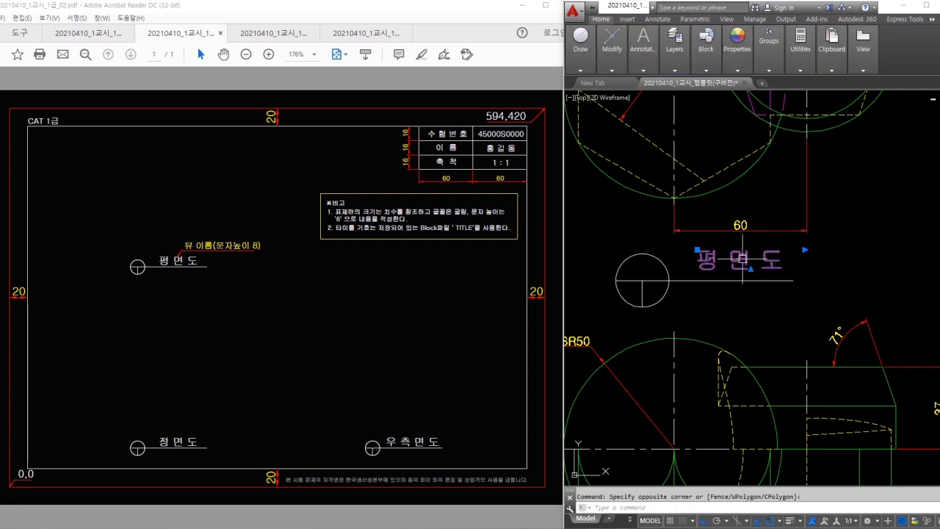
click(668, 70)
- Copy the 평면도 title symbol to below the front view
click(758, 83)
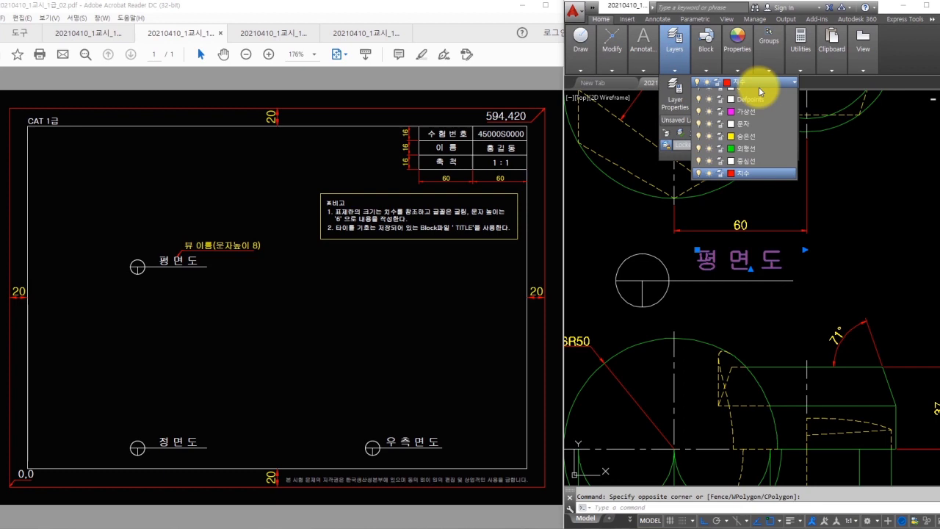
key(Escape)
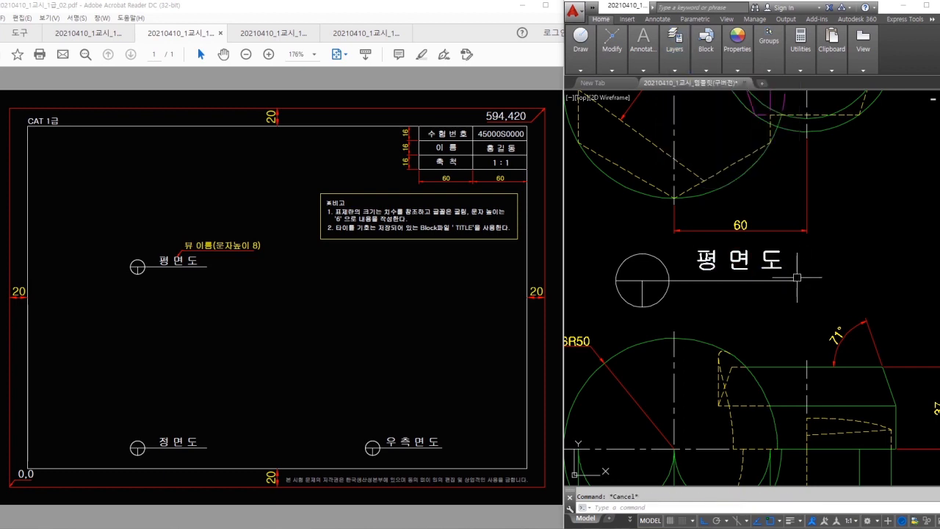
text(co)
key(space)
click(794, 272)
click(822, 247)
click(821, 246)
click(626, 303)
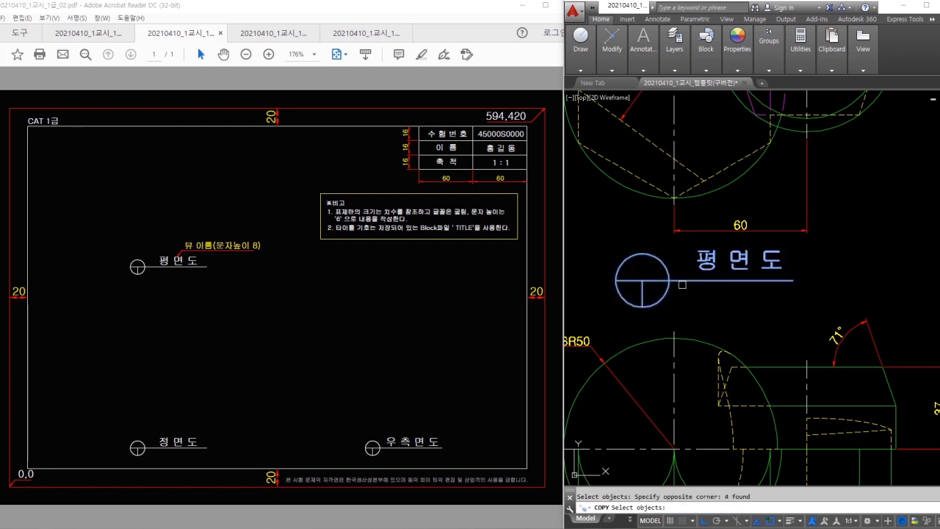
key(space)
click(736, 294)
middle_drag(737, 295, 737, 155)
scroll(756, 158, down, 2)
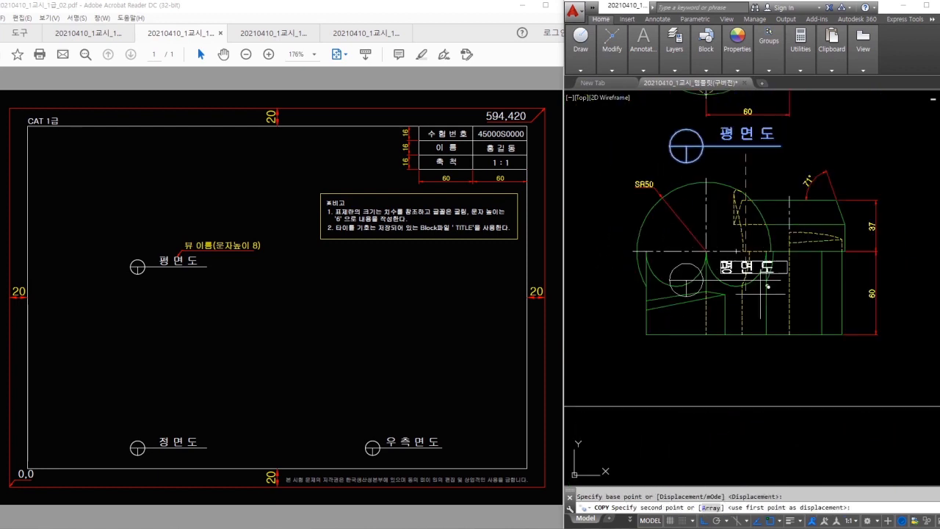
click(764, 378)
key(Escape)
- Copy the title symbol again to under the right-side view
click(817, 344)
click(677, 379)
text(co)
key(space)
click(730, 373)
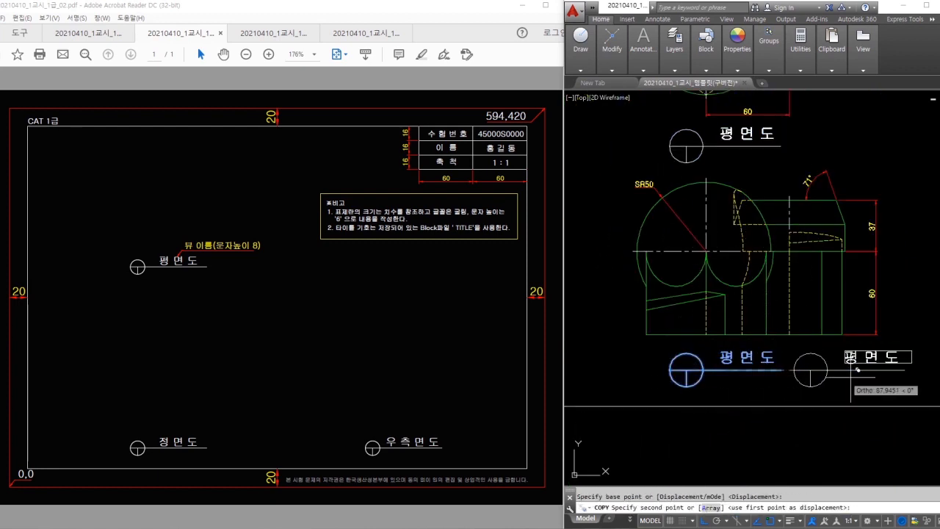
middle_drag(888, 373, 639, 362)
click(806, 359)
key(Escape)
middle_drag(707, 358, 924, 358)
- Edit the copied titles to read 정면도 and 우측면도, keeping 우측면도 on one line
double_click(668, 347)
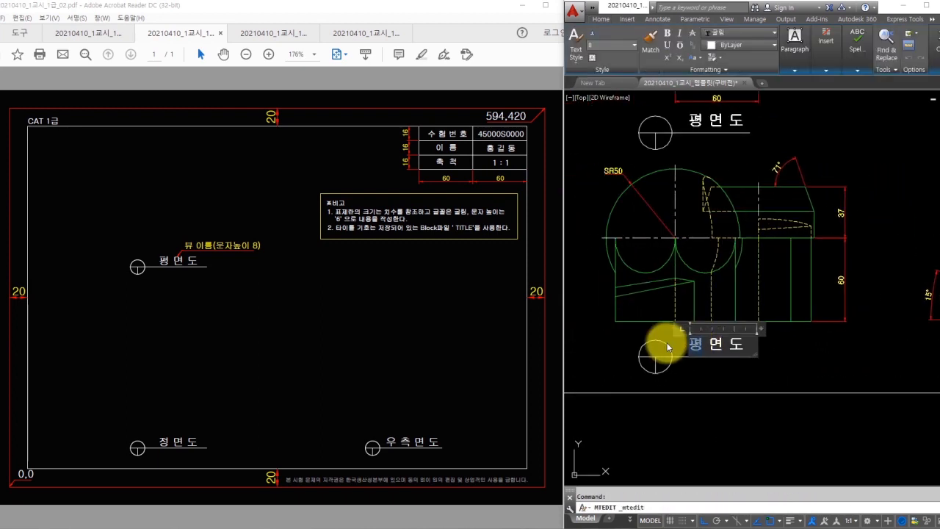
click(668, 348)
scroll(728, 366, down, 2)
middle_drag(914, 365, 797, 365)
scroll(800, 365, up, 2)
double_click(806, 348)
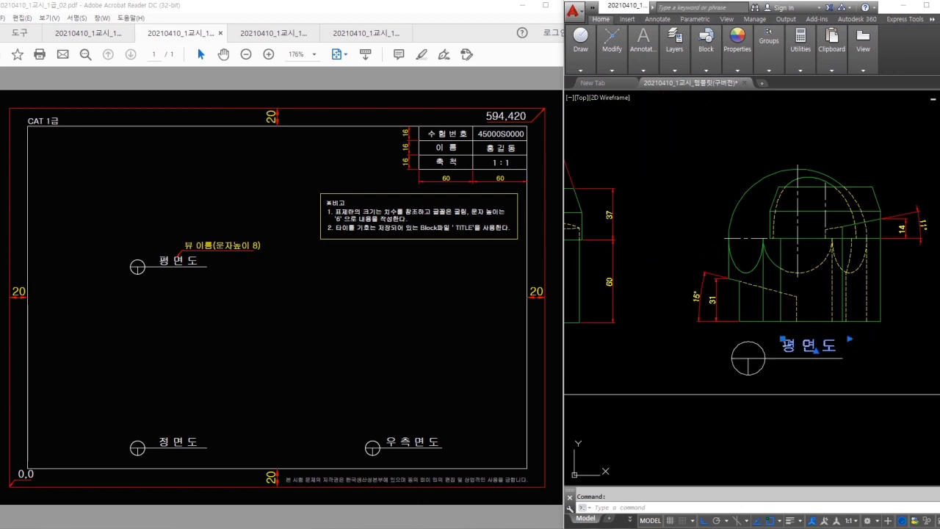
drag(794, 348, 763, 348)
text(우 측)
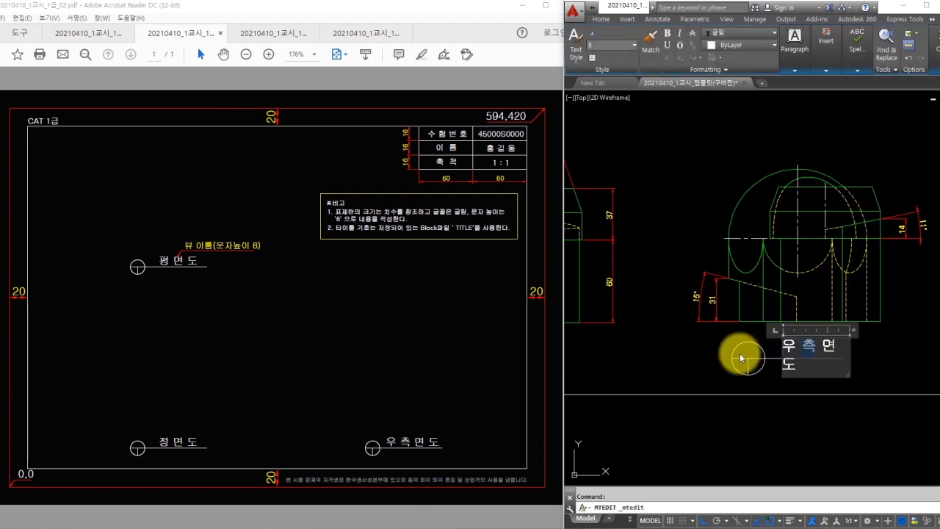
drag(850, 332, 885, 330)
click(902, 336)
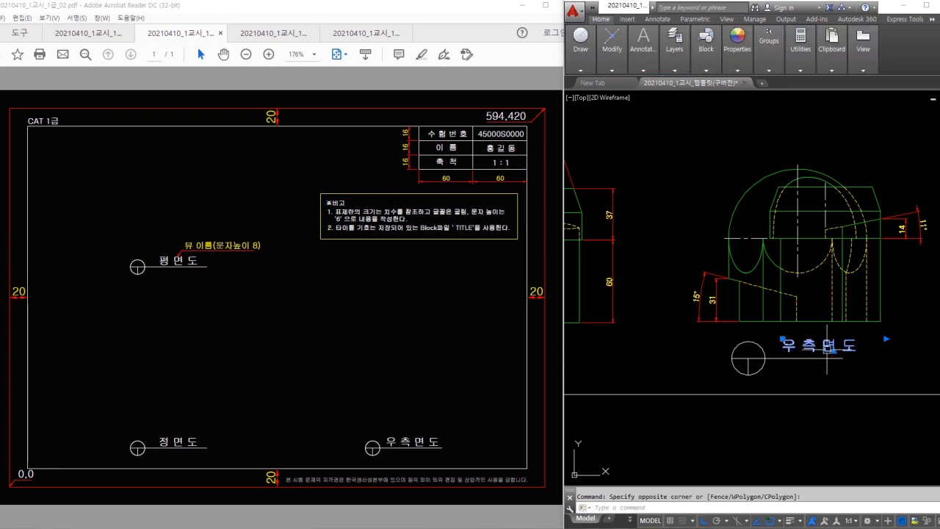
- Move the 우측면도 label into place, fit the whole drawing in view and save
text(ㅡㅡ)
key(space)
text(m)
key(space)
click(875, 351)
key(Escape)
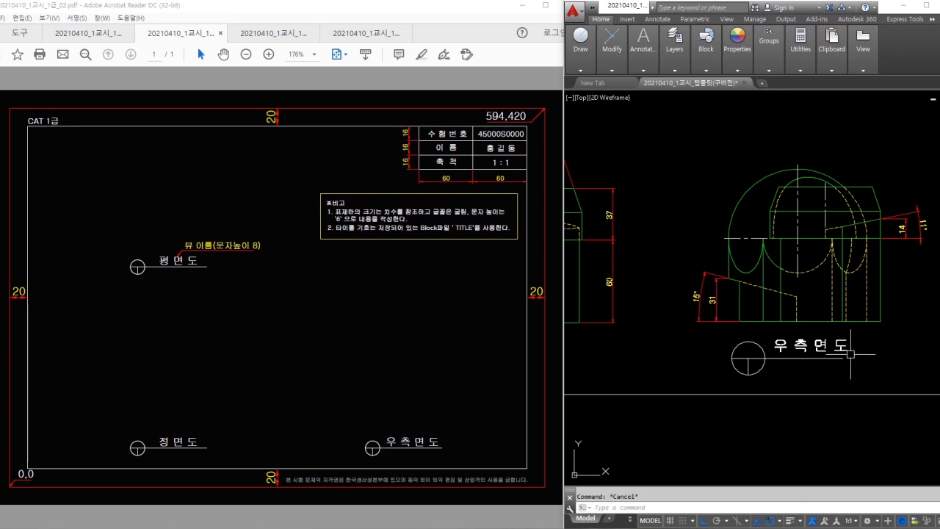
text(m)
click(887, 355)
key(Escape)
click(849, 348)
click(889, 351)
click(842, 343)
text(m)
click(893, 355)
click(891, 355)
middle_click(890, 355)
middle_click(890, 355)
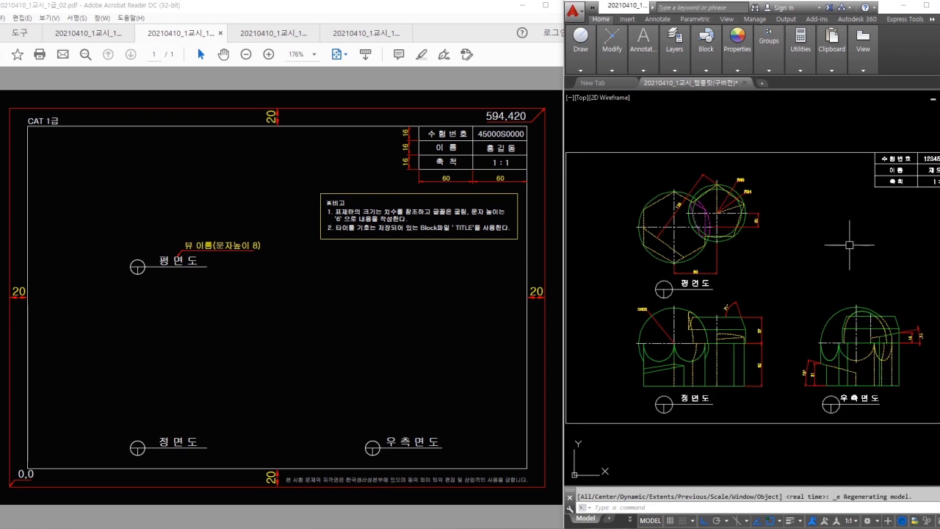
key(ctrl+s)
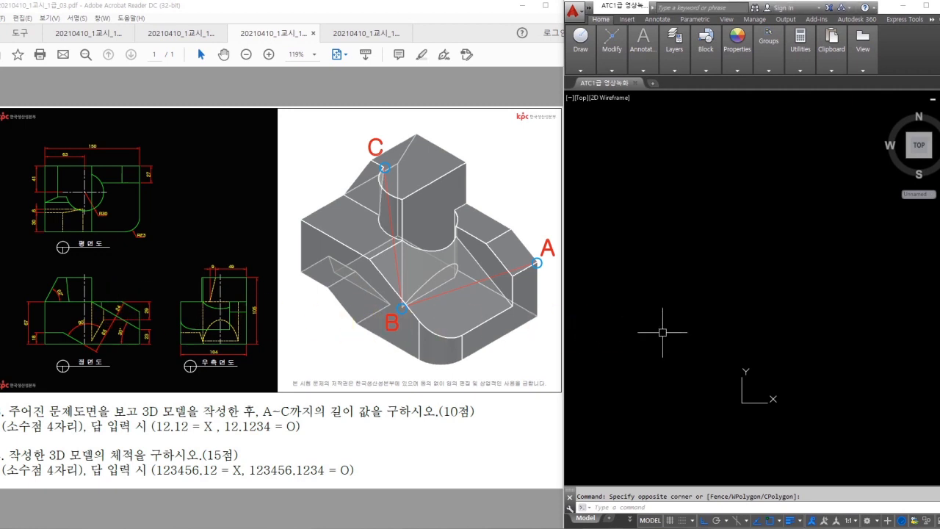
- Bring up the new problem PDF and review its top, front and right-side views
click(22, 275)
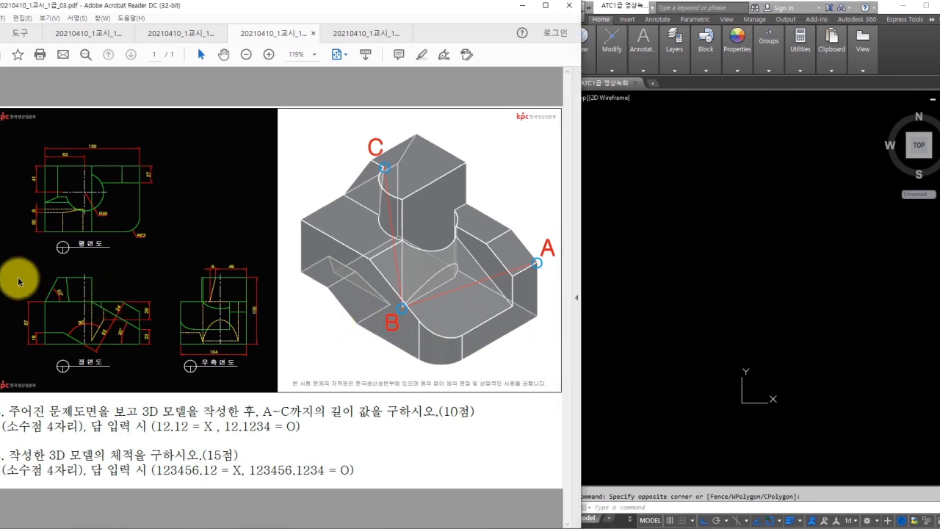
ctrl+scroll(16, 242, up, 2)
ctrl+scroll(17, 169, up, 1)
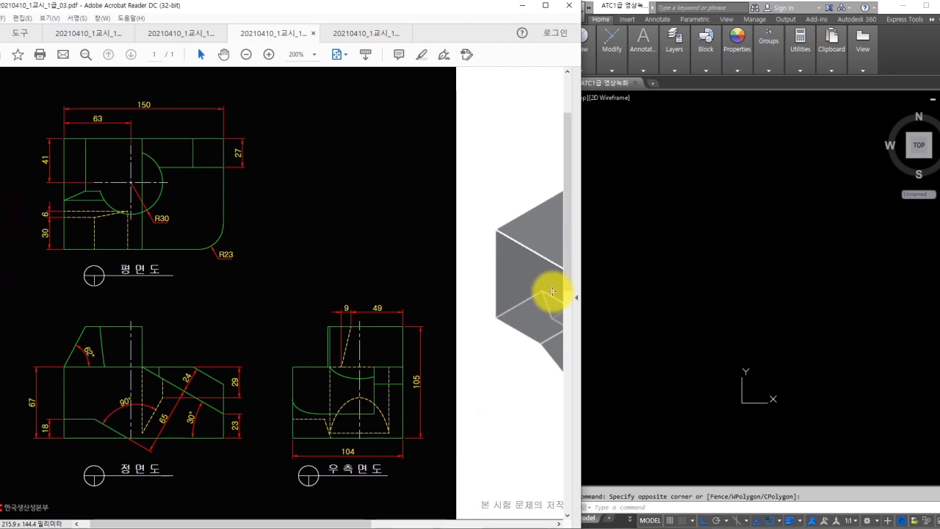
click(644, 279)
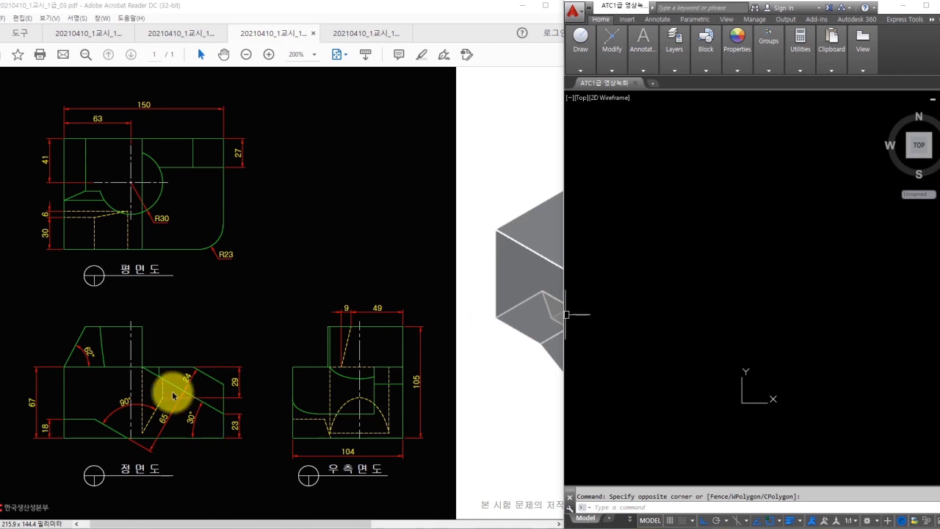
mouse_move(65, 438)
mouse_down()
mouse_move(178, 350)
mouse_move(224, 329)
mouse_up()
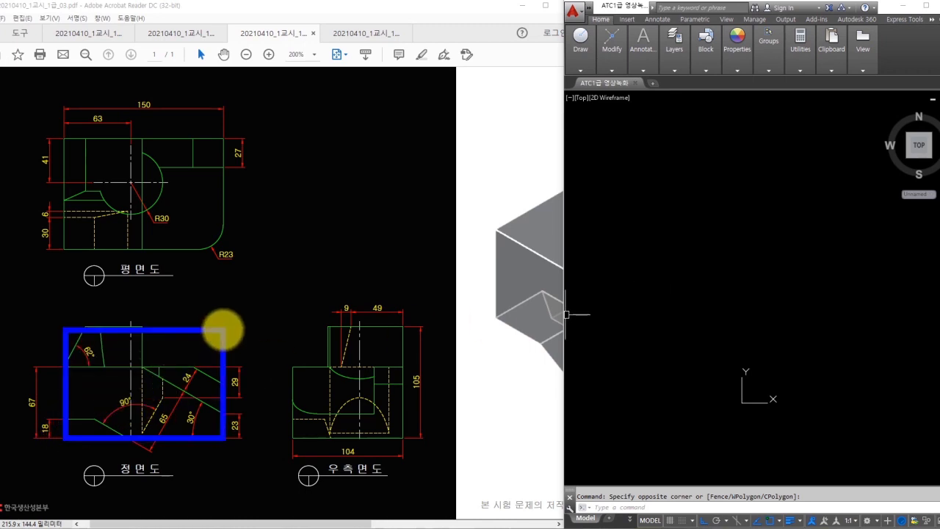
drag(62, 248, 219, 138)
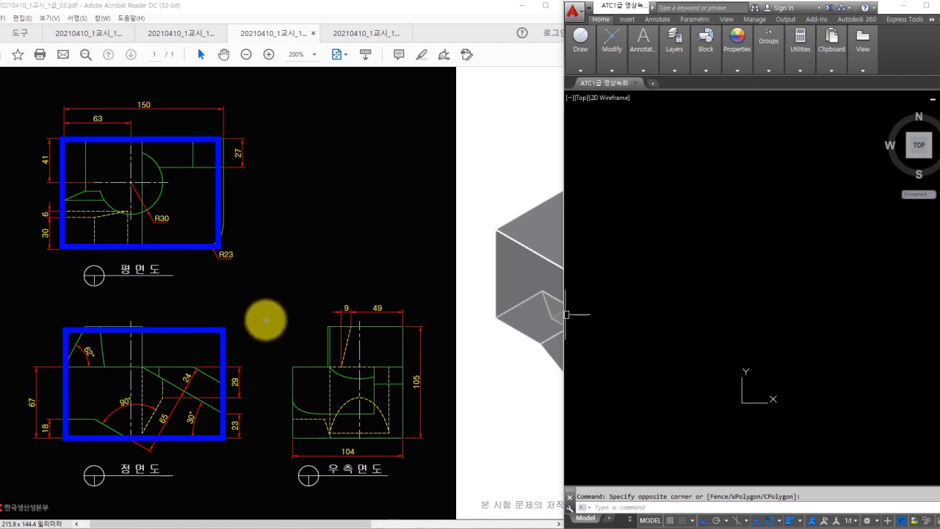
key(Escape)
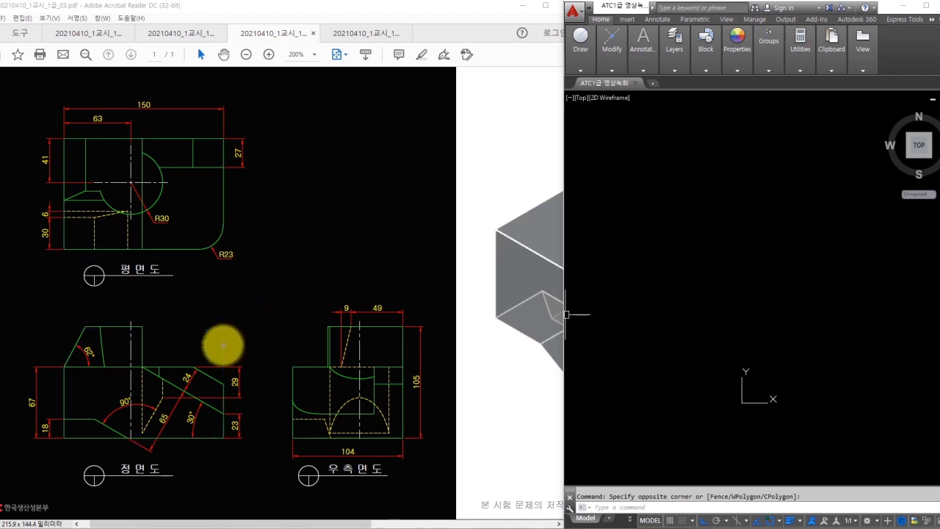
mouse_move(64, 435)
mouse_down()
mouse_move(218, 357)
mouse_move(228, 328)
mouse_move(251, 431)
mouse_up()
mouse_move(408, 391)
mouse_down()
mouse_move(429, 373)
mouse_move(406, 394)
mouse_up()
drag(116, 453, 163, 454)
mouse_move(130, 104)
mouse_down()
mouse_move(158, 94)
mouse_move(159, 101)
mouse_move(131, 107)
mouse_up()
key(Escape)
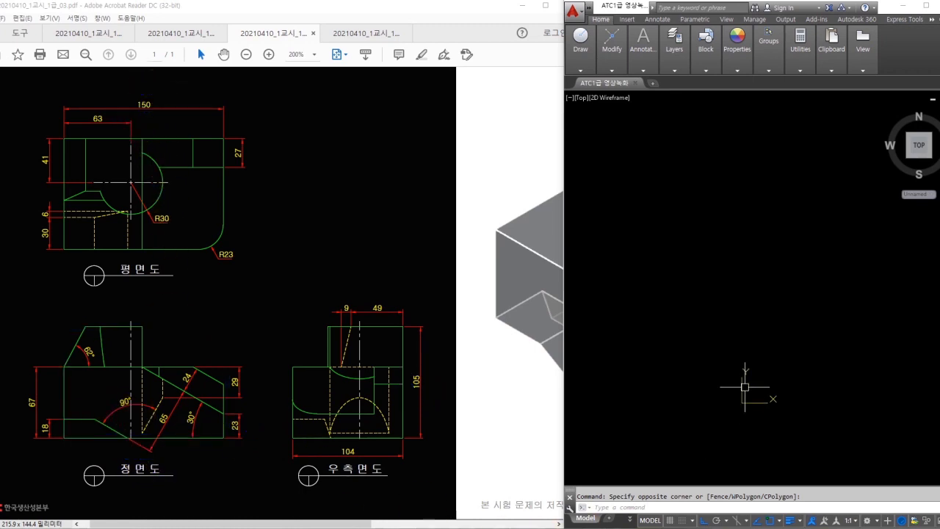
- Pan to empty drawing space and start a rectangle for the front view outline
middle_drag(852, 300, 721, 327)
text(r)
key(Return)
- Draw the 150×105 rectangle for the front view outline
click(703, 325)
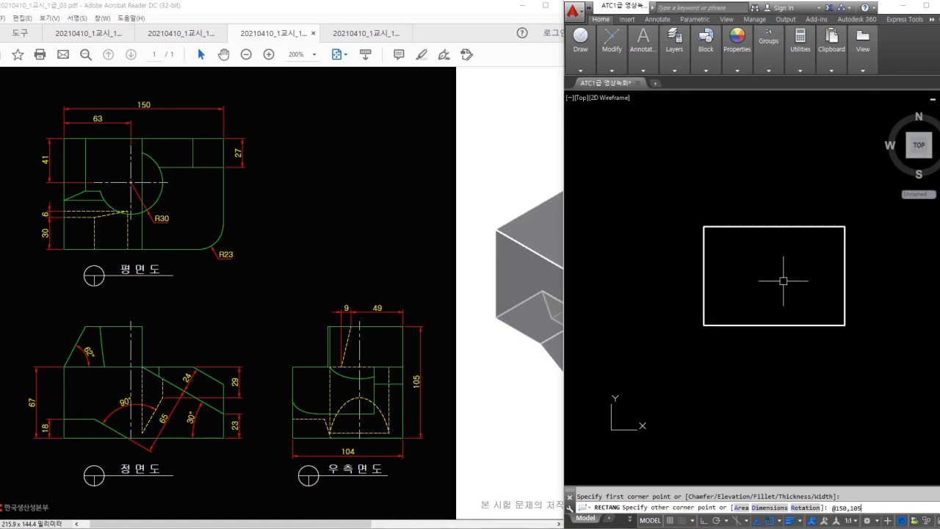
text(@150,105)
key(Return)
scroll(780, 264, up, 2)
middle_drag(776, 256, 758, 283)
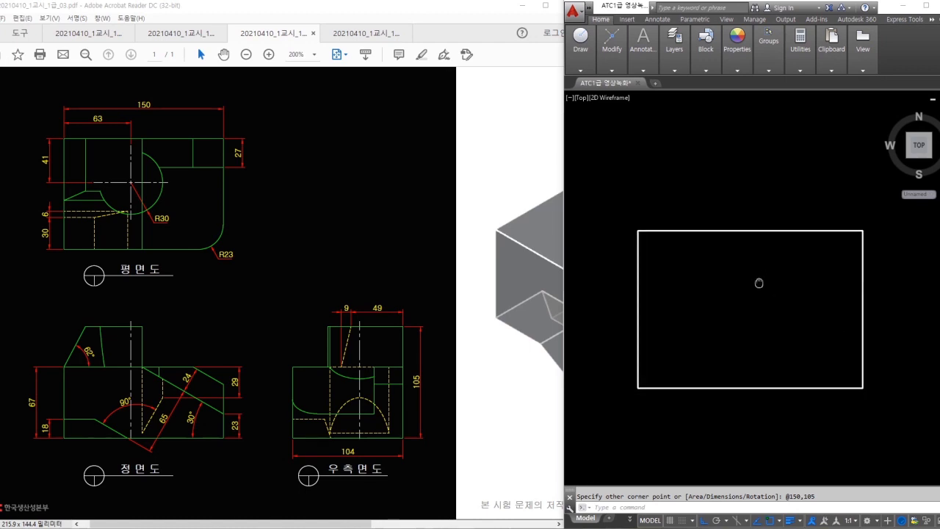
click(723, 264)
key(Escape)
- Offset the rectangle's bottom edge 67 upward to split the outline
text(o)
key(Return)
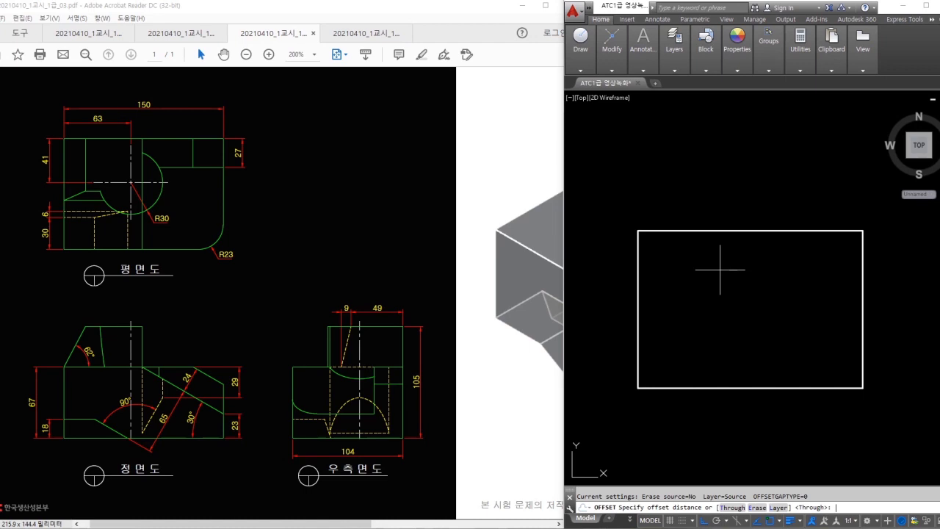
text(67)
key(Return)
click(709, 388)
click(703, 317)
key(Escape)
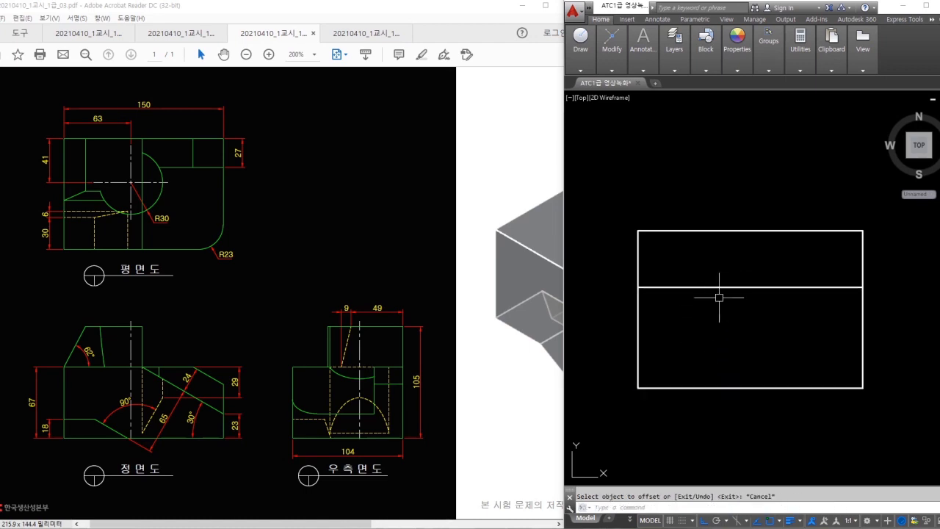
- Trim away the right edge of the upper part above the 67 split
text(tr)
key(Return)
key(Escape)
text(tr)
key(Return)
key(Return)
click(921, 260)
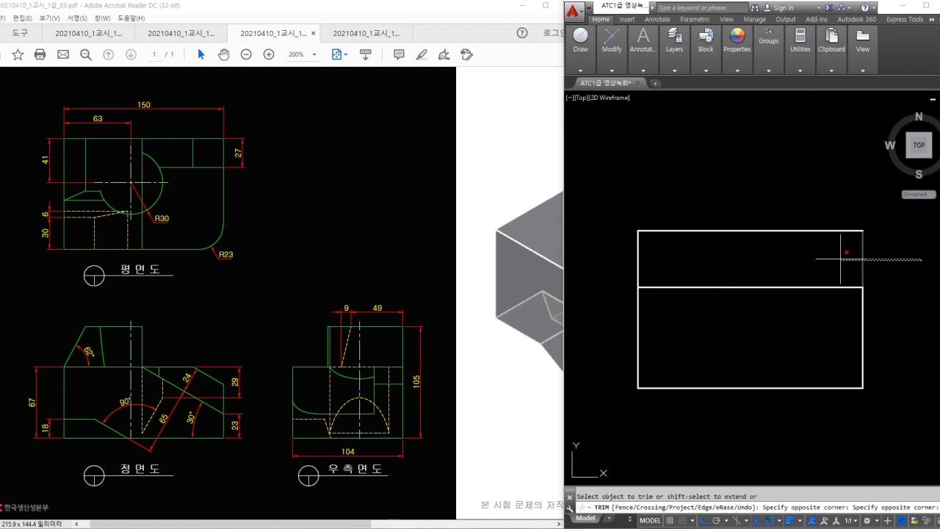
click(840, 258)
key(Escape)
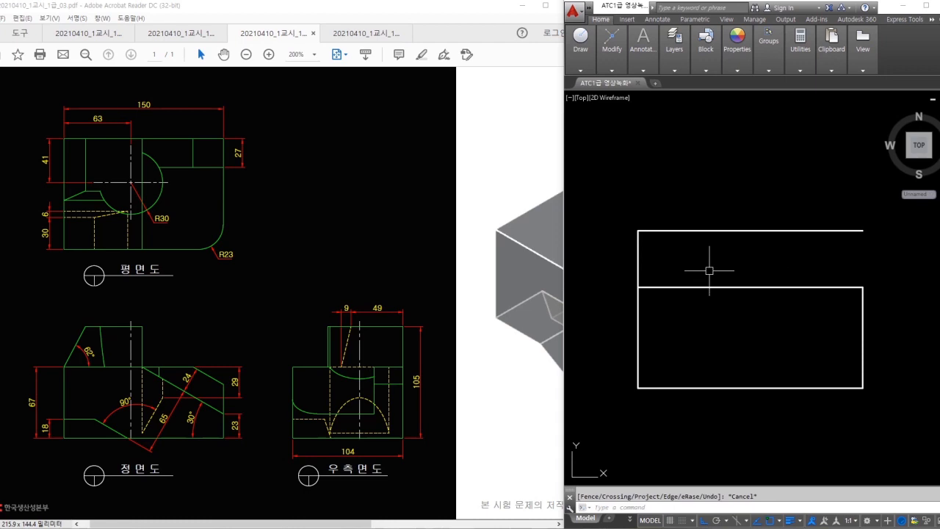
- Draw a 62° slanted line from the split line's left end up to the top edge height
text(l)
key(Return)
click(638, 286)
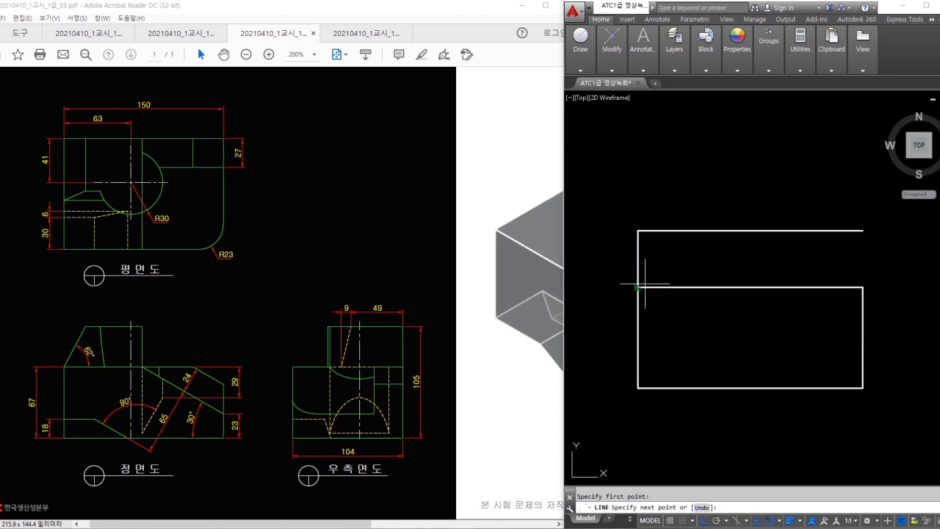
key(Return)
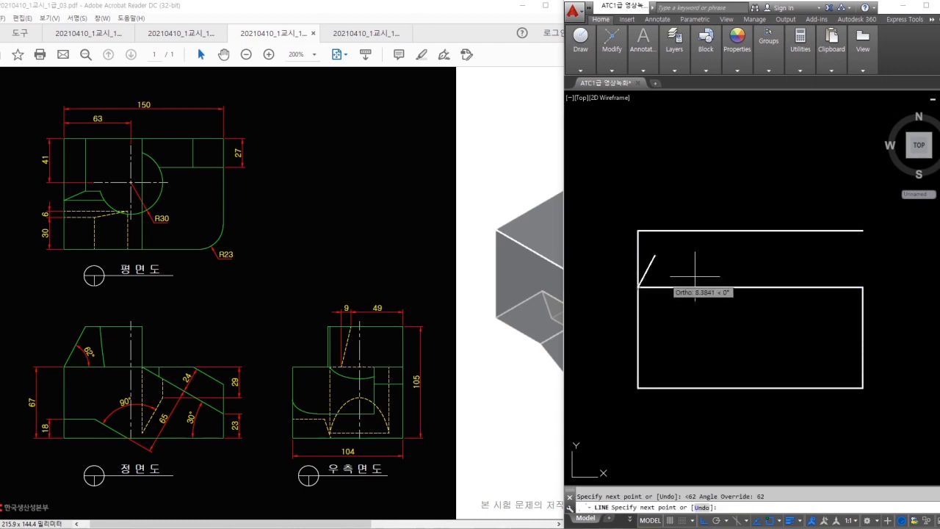
click(722, 206)
key(Escape)
- Trim the upper-left corner and the slanted line's top overhang
text(tr)
key(Return)
key(Return)
click(646, 219)
click(624, 245)
click(703, 209)
click(661, 207)
key(Escape)
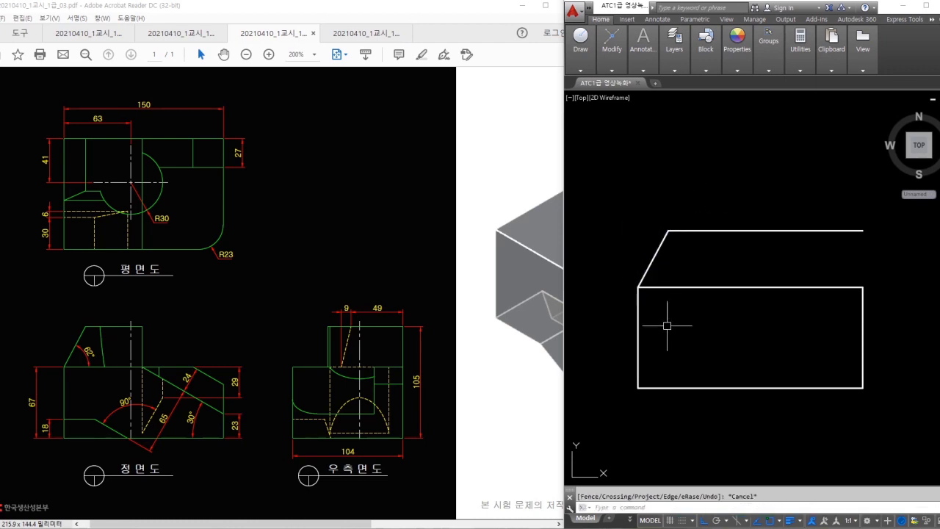
- Offset the bottom edge 23 as a guide and start a line where it meets the right edge
text(o)
key(Return)
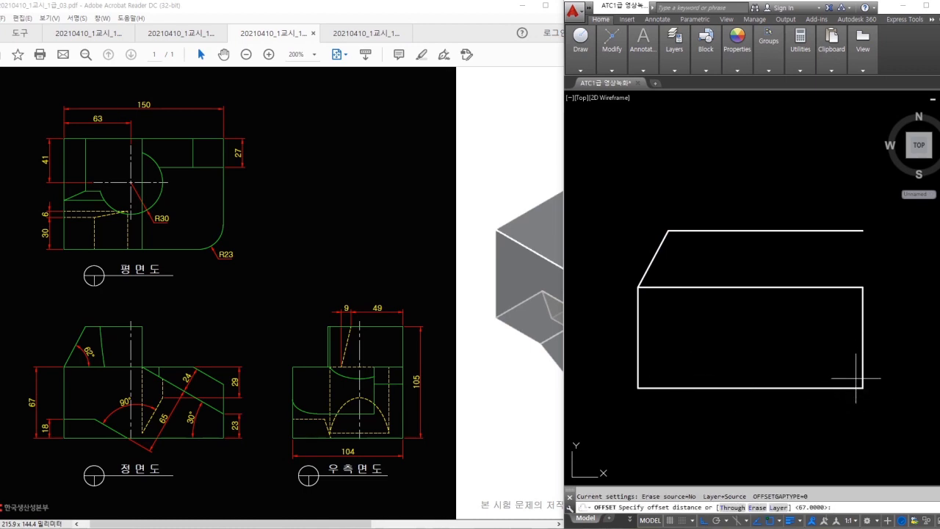
text(23)
key(Return)
click(837, 388)
click(836, 353)
key(Escape)
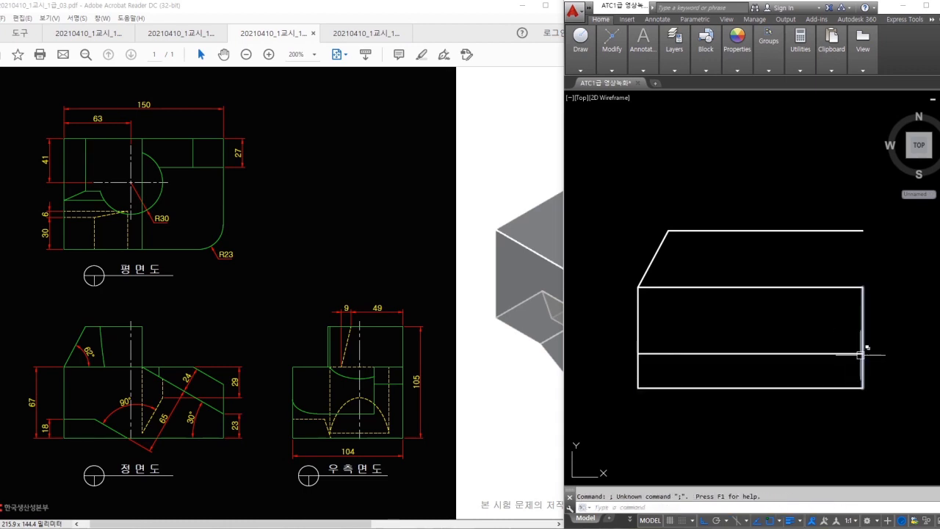
text(l)
key(Return)
click(862, 353)
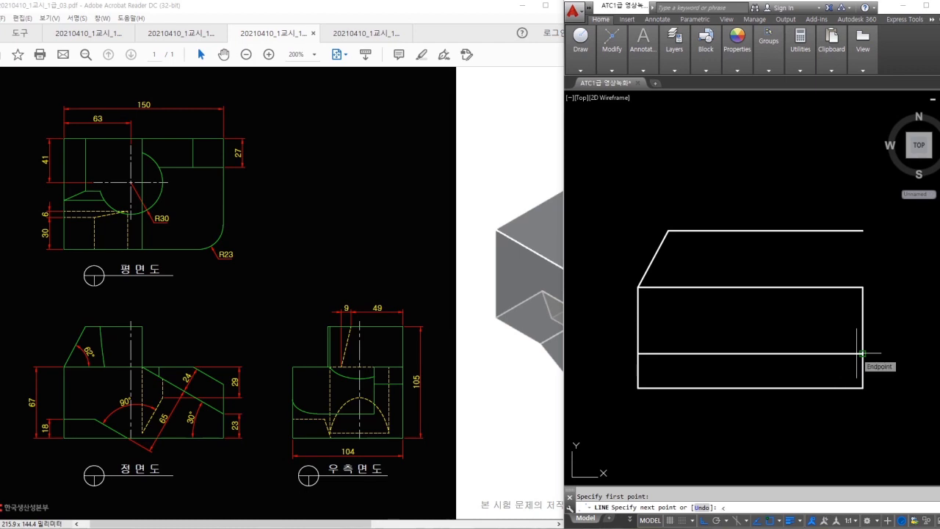
- Draw the -30° sloping edge into the box and erase the 23 guide line
text(<-30)
key(Return)
click(720, 271)
key(Escape)
text(e)
key(Return)
click(812, 343)
click(806, 356)
key(Return)
- Check the 30° slope with an angular dimension and trim the diagonal's stub above the box
text(dan)
key(Return)
click(825, 331)
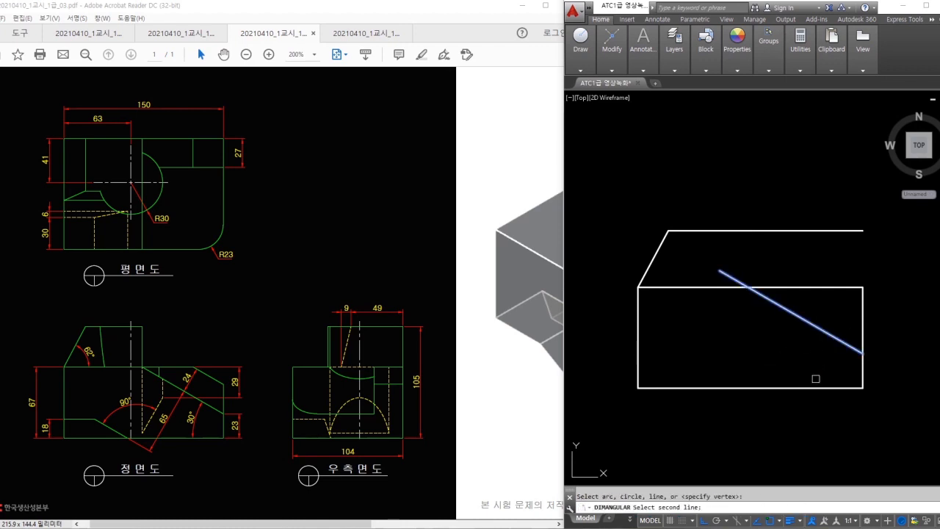
click(814, 387)
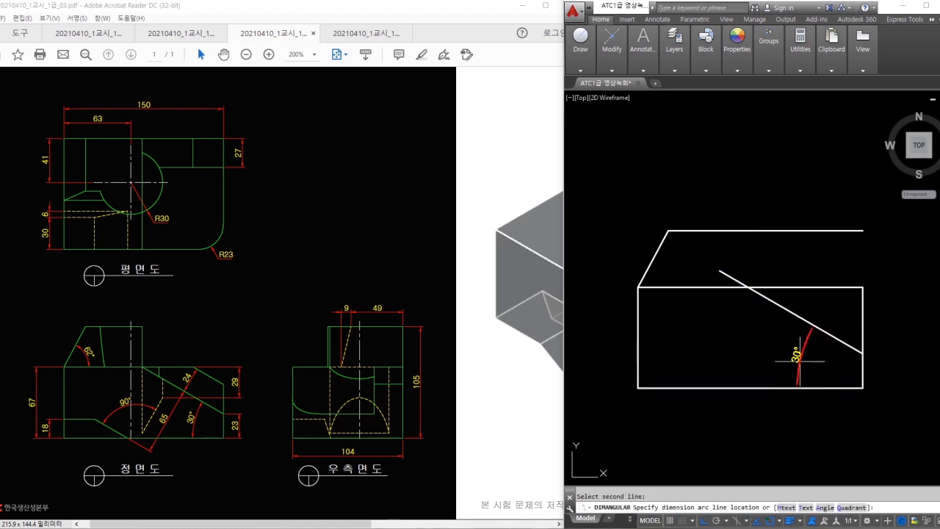
key(Escape)
text(tr)
key(Return)
key(Return)
click(742, 275)
click(734, 283)
key(Escape)
- Draw the vertical step edge from the diagonal up to the upper edge and trim the excess
text(l)
key(Return)
click(748, 287)
click(748, 230)
key(Escape)
text(f)
key(Return)
key(Escape)
text(tr)
key(Return)
key(Return)
click(748, 220)
click(760, 230)
key(Escape)
- Offset the 30° diagonal 24 upward to make the parallel sloped edge
text(o)
key(Return)
text(24)
key(Return)
click(827, 339)
click(866, 273)
key(Escape)
text(tr)
key(Return)
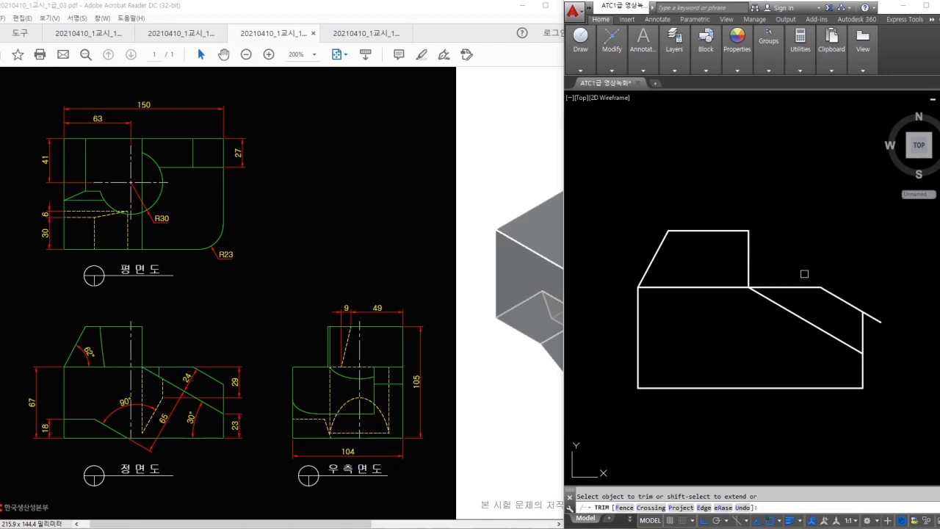
key(Escape)
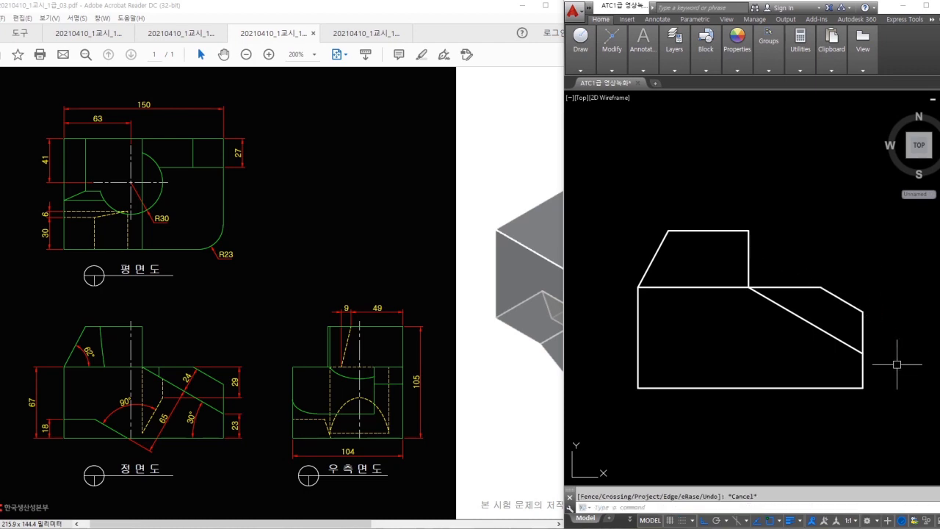
text(o)
key(Return)
- Copy the 30° diagonal 65 below to form the notch's sloped edge
key(Return)
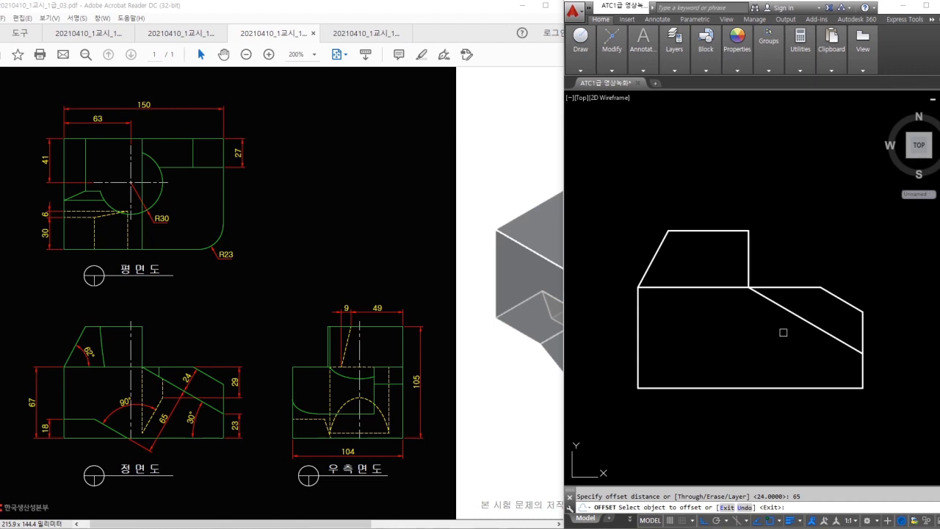
click(786, 312)
click(724, 353)
key(Escape)
- Offset the bottom edge 18 upward and trim both lines to shape the lower-left notch
key(Return)
text(18)
key(Return)
click(654, 387)
click(657, 379)
key(Escape)
text(tr)
key(Return)
key(Return)
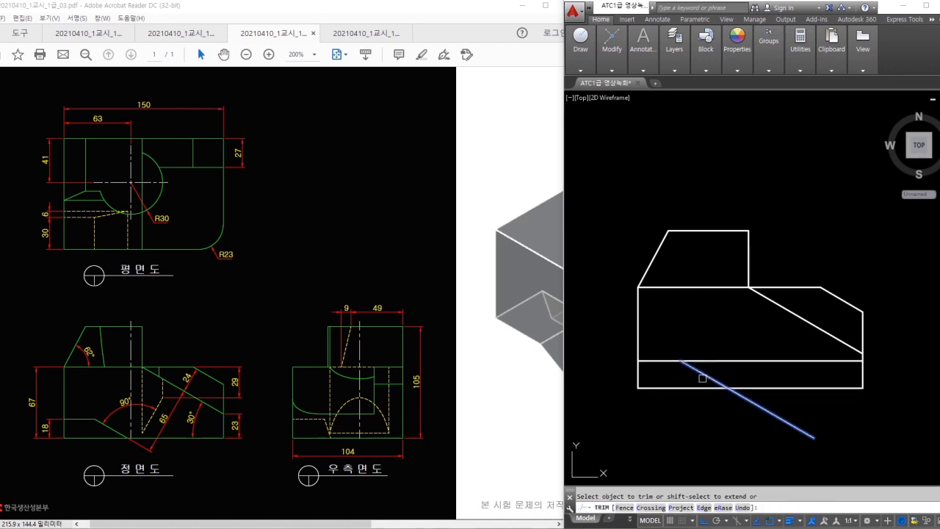
click(722, 361)
click(748, 398)
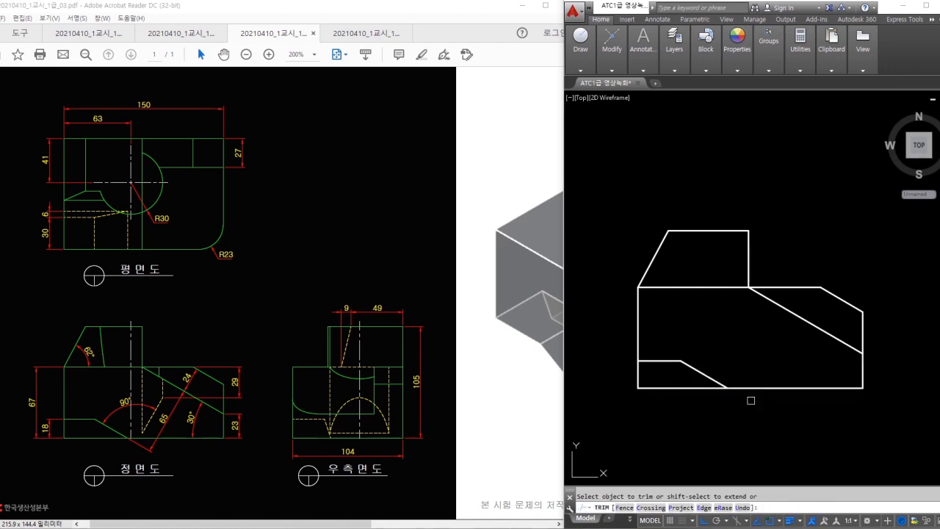
key(Escape)
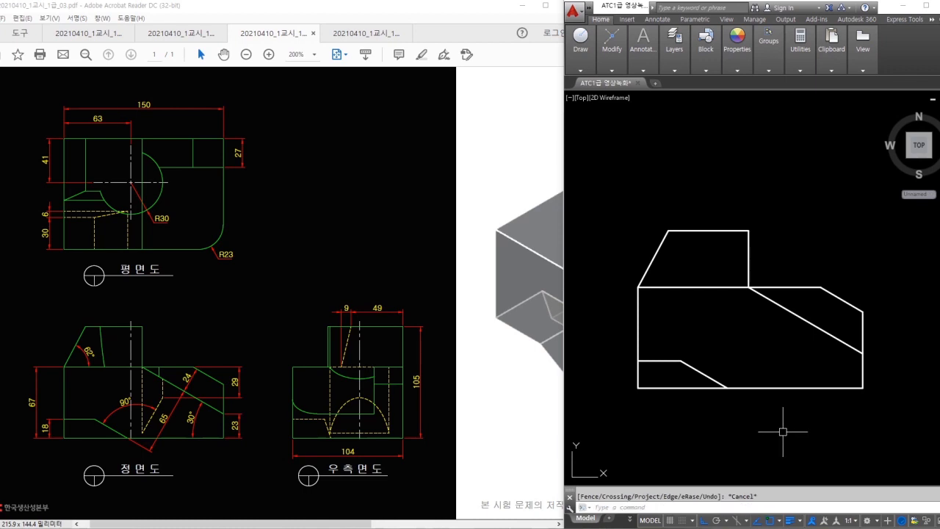
- Offset the box's top edge 29 downward
text(o)
key(Return)
text(29)
key(Return)
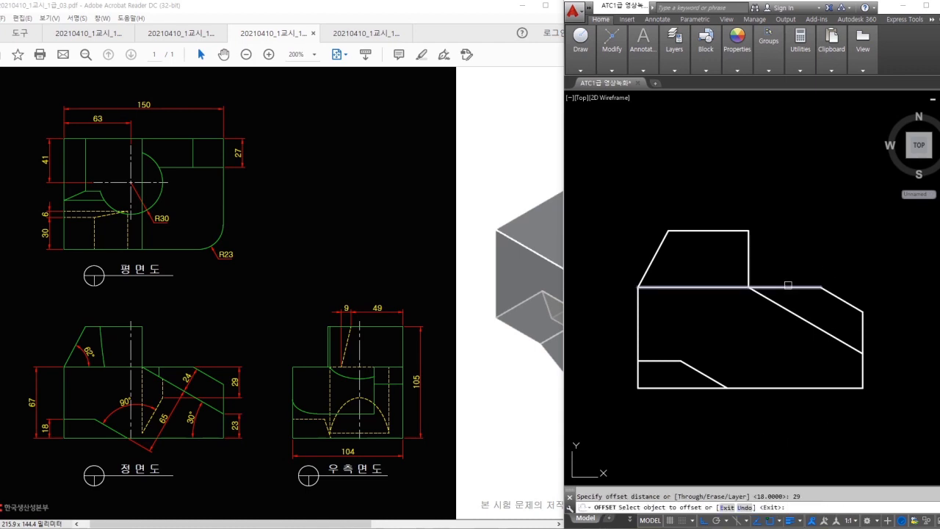
click(788, 285)
key(Escape)
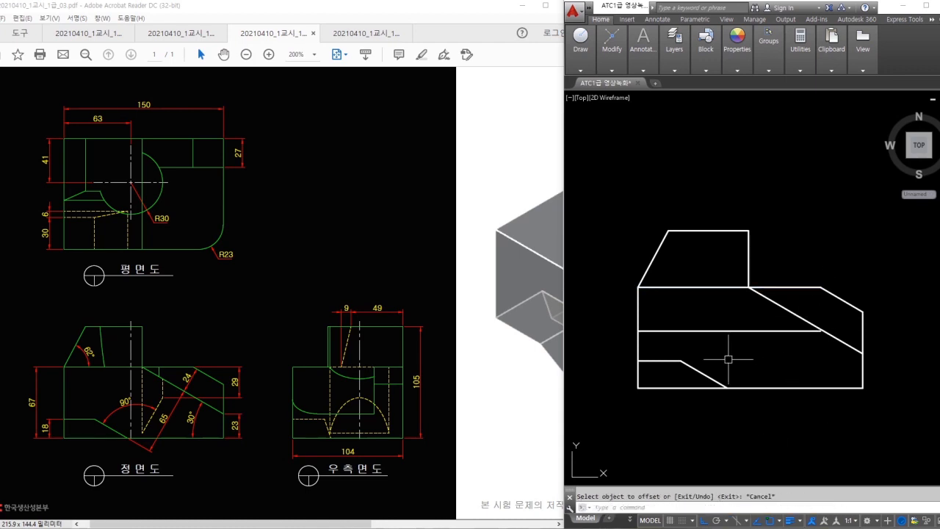
- Rotate a copy of the notch's sloped edge -90° about its lower end
scroll(721, 365, up, 2)
text(ro)
key(Return)
click(725, 389)
key(Return)
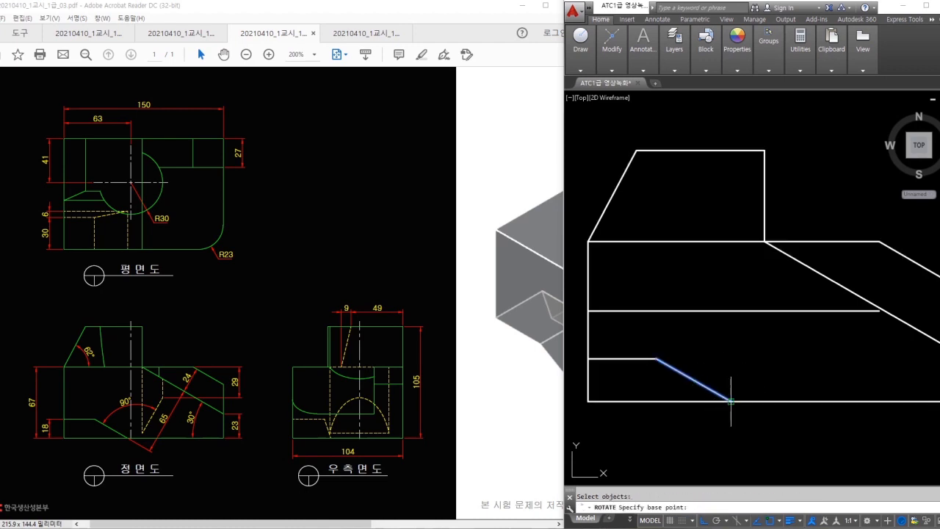
click(731, 400)
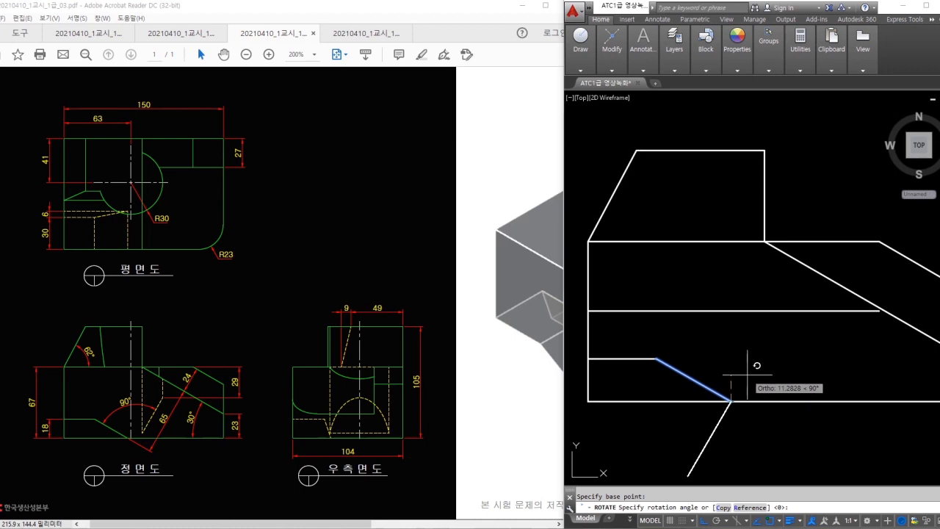
key(Return)
text(-90)
key(Return)
key(Escape)
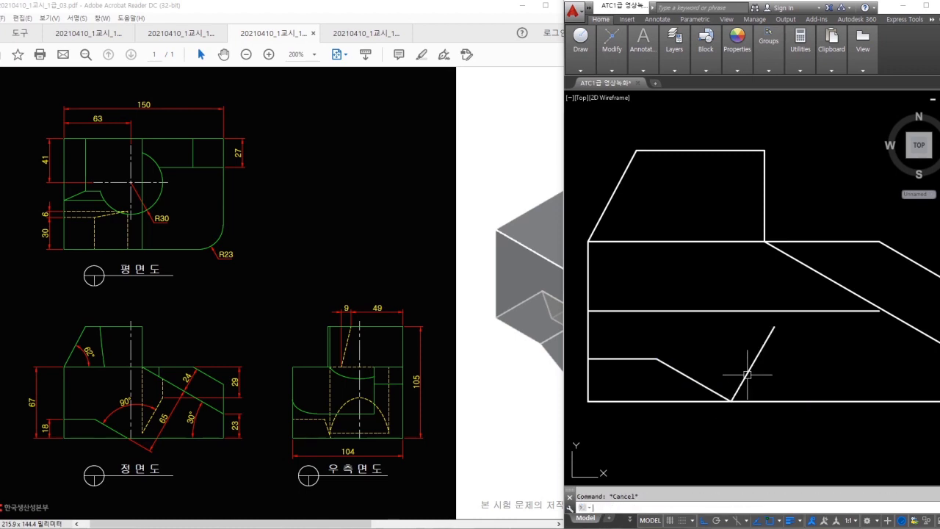
text(tr)
key(Return)
key(Escape)
click(745, 364)
key(Escape)
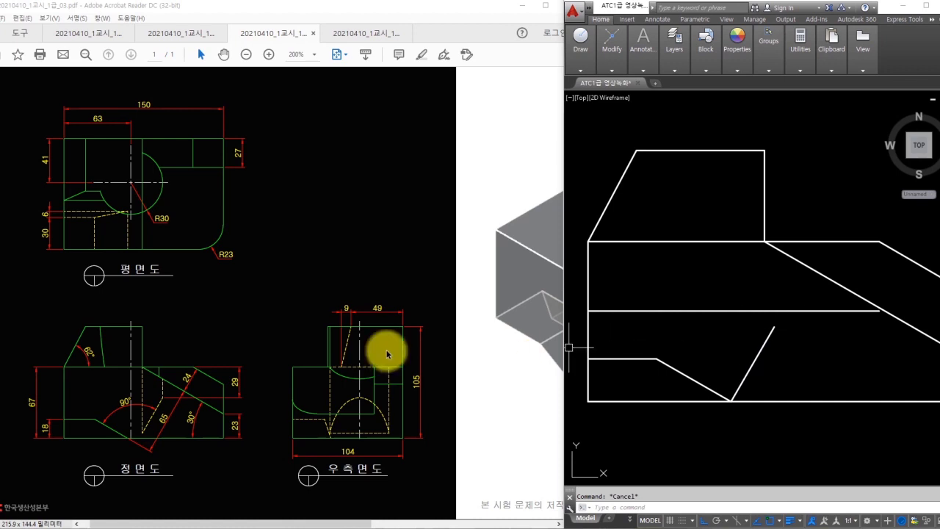
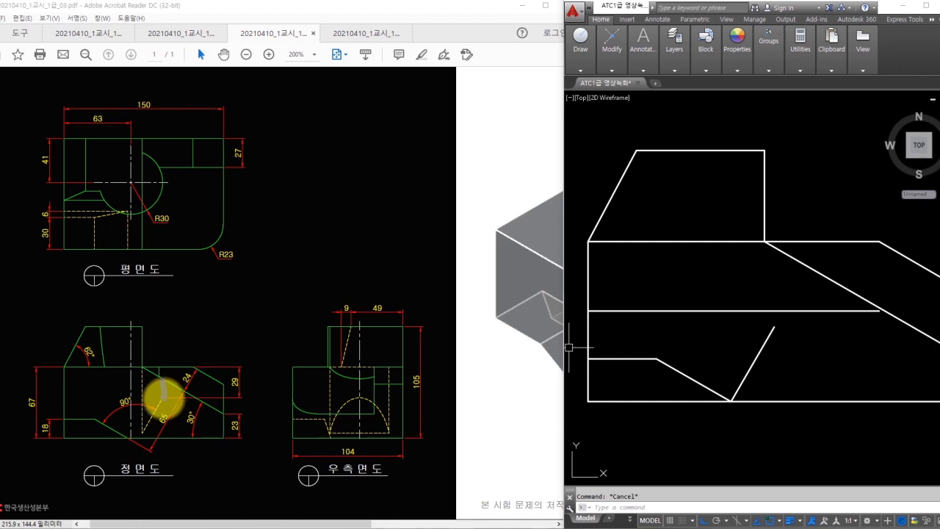
- Point out the R30 arc and plan-view edge on the problem drawing, then clear annotations
drag(168, 184, 208, 233)
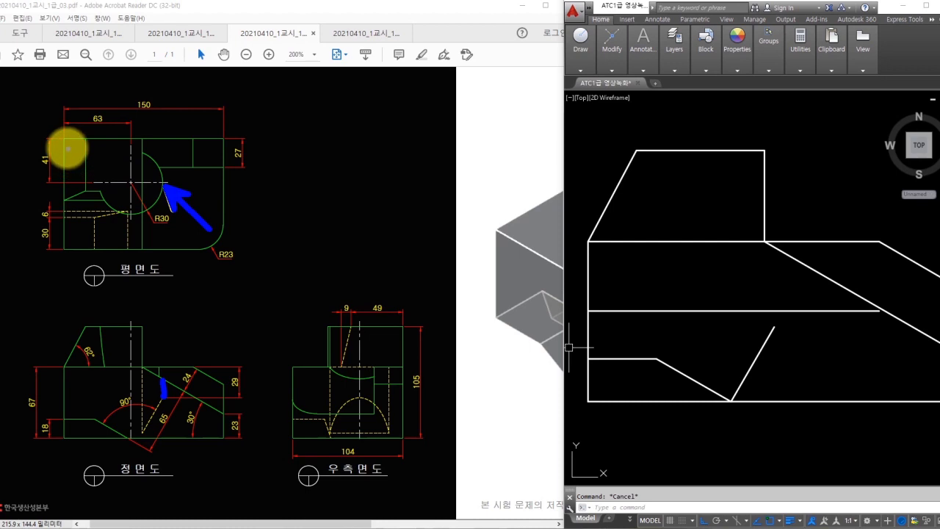
click(67, 157)
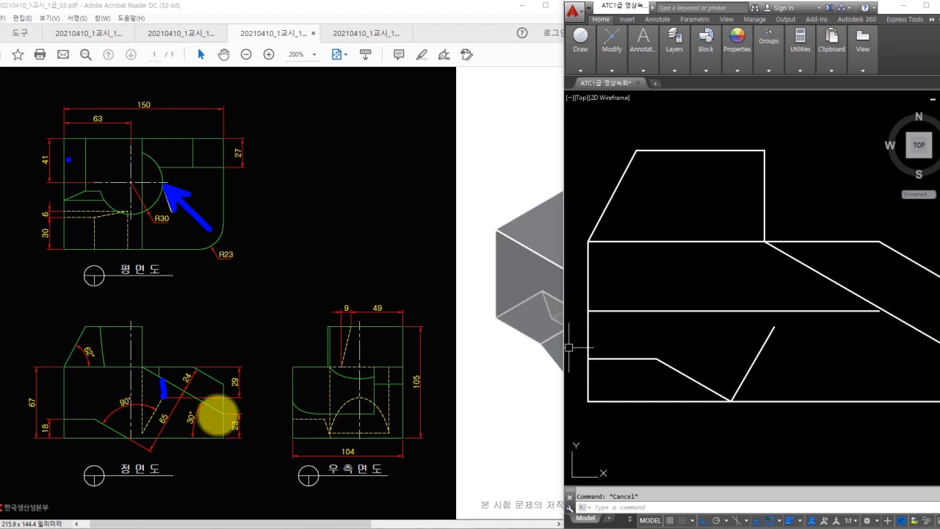
key(Escape)
click(778, 347)
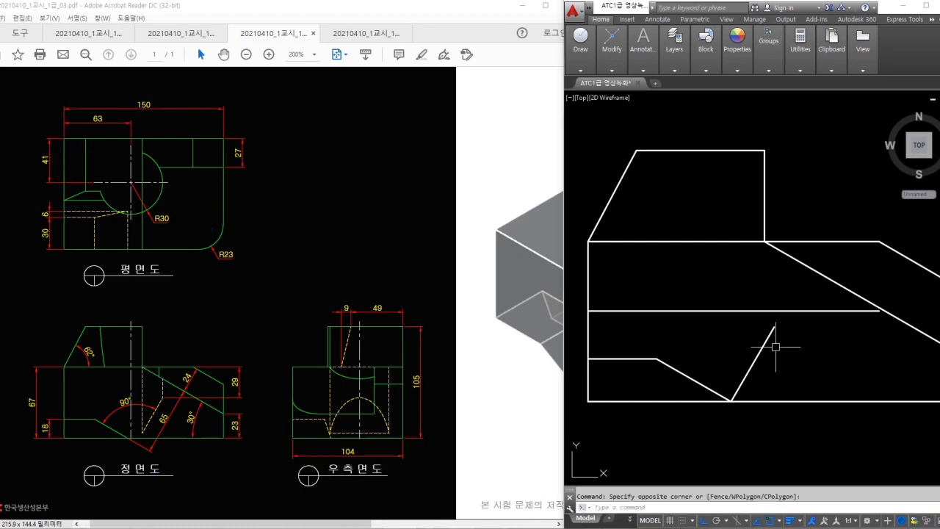
click(759, 301)
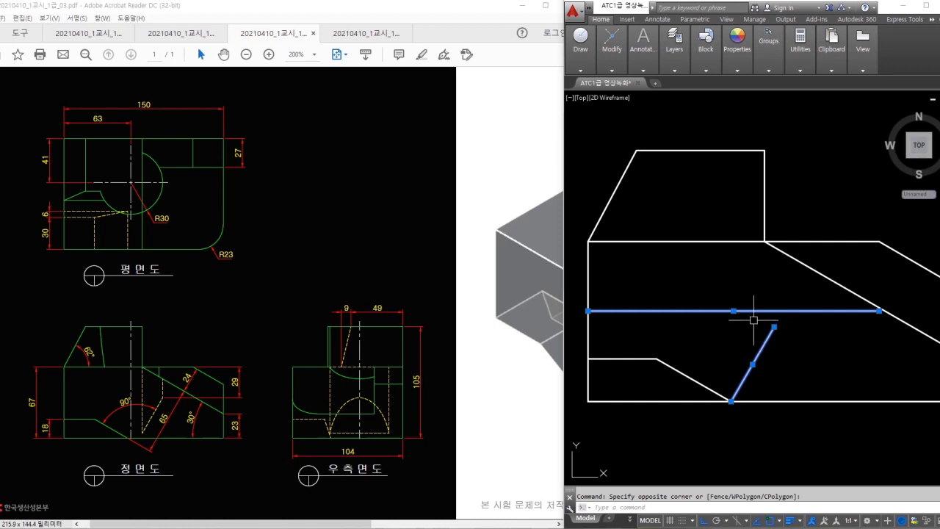
key(Escape)
scroll(727, 264, down, 5)
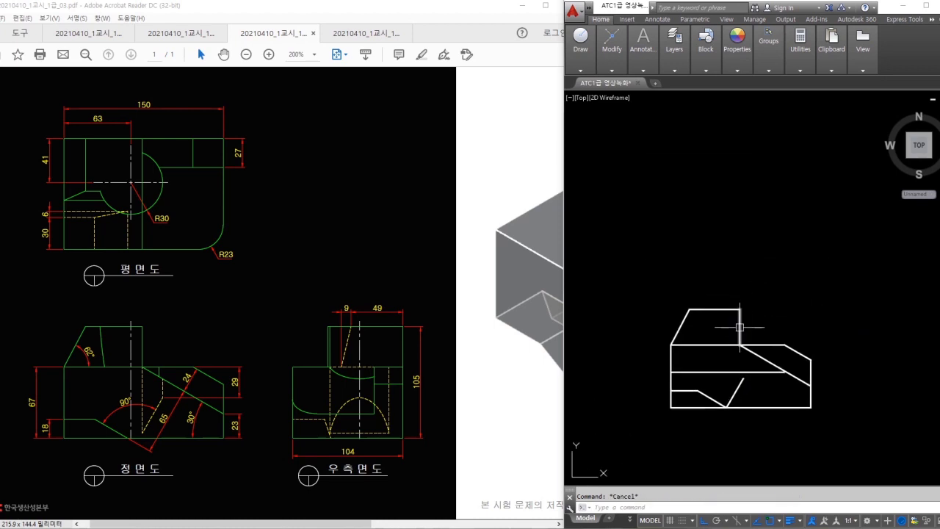
- Keep layer 0 current and set the drawing colour to Red
click(674, 72)
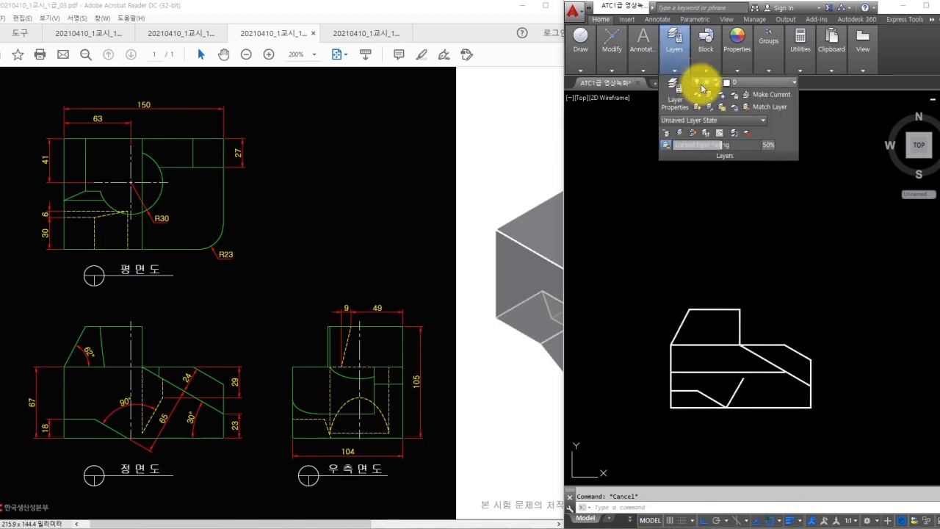
click(723, 83)
click(748, 94)
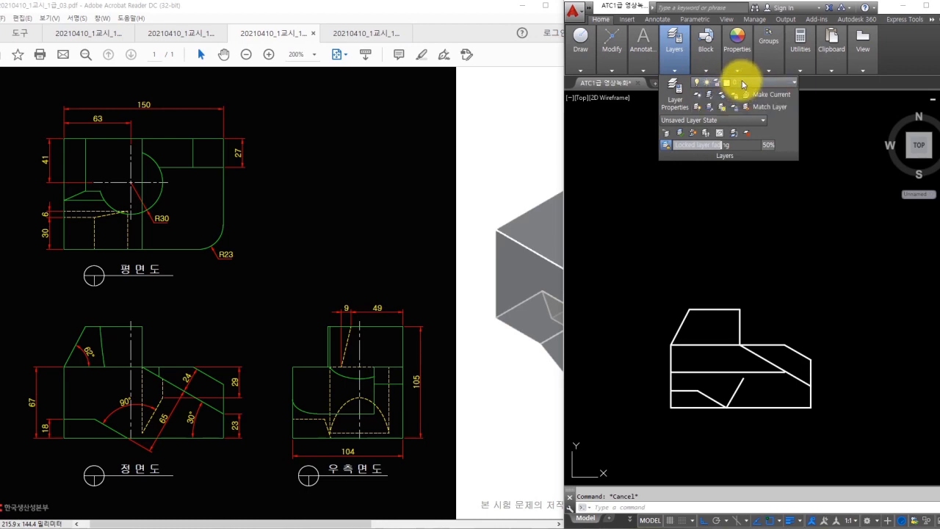
click(737, 65)
click(807, 83)
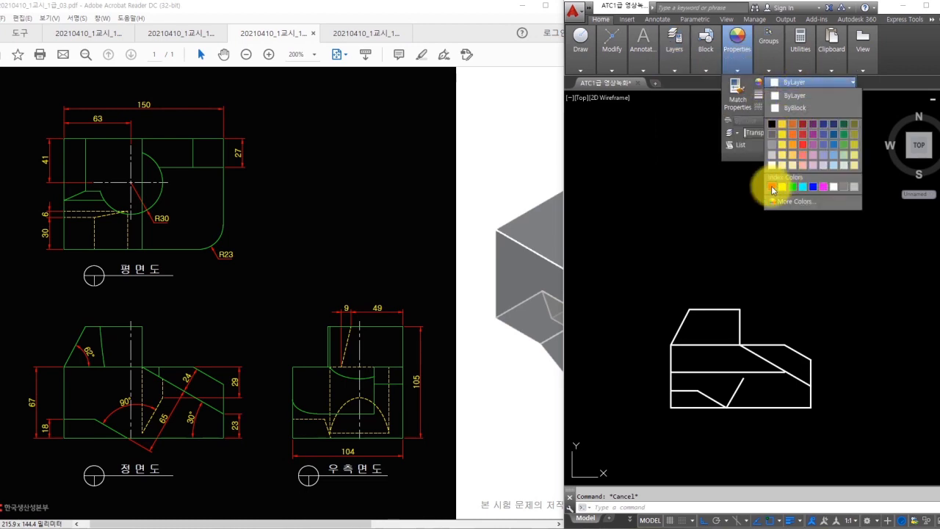
click(773, 187)
- Draw a red horizontal line and a red vertical line as construction lines
text(l)
key(Return)
click(670, 344)
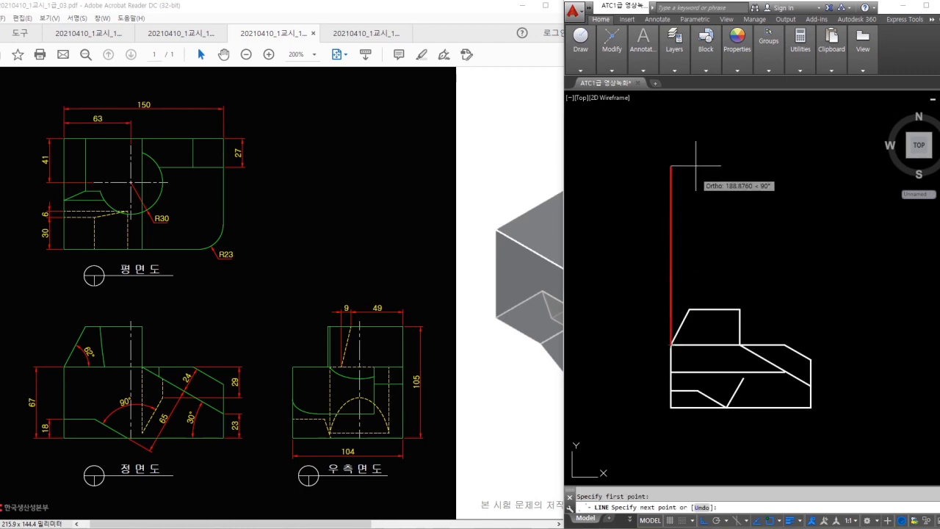
click(854, 238)
key(Return)
key(Return)
click(811, 359)
click(811, 124)
key(Escape)
- Offset the red horizontal line 10 upward, sketching the offset direction first
key(ctrl+2)
mouse_move(739, 222)
mouse_down()
mouse_move(752, 141)
mouse_move(774, 147)
mouse_up()
mouse_move(693, 163)
mouse_down()
mouse_move(686, 172)
mouse_move(707, 174)
mouse_move(713, 197)
mouse_up()
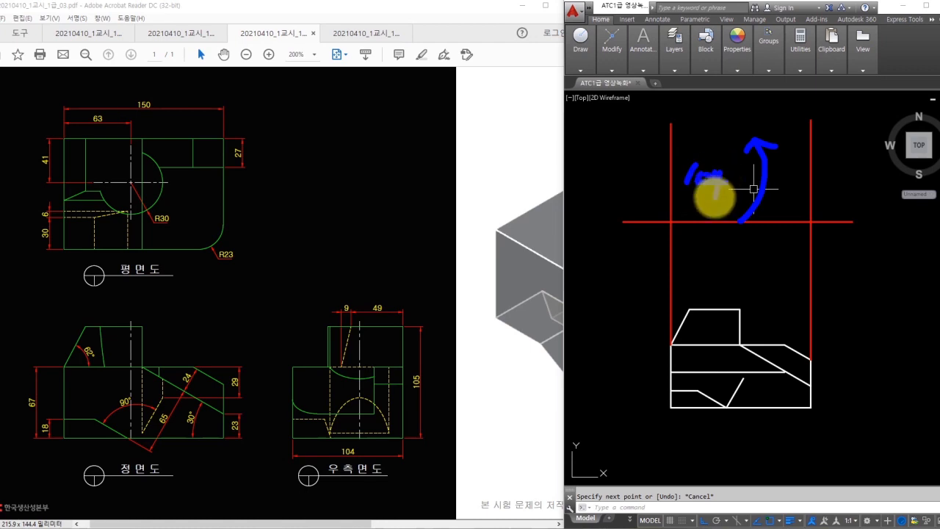
key(Escape)
text(o)
key(Return)
text(10)
key(Return)
click(749, 220)
click(763, 144)
key(Escape)
- Trim the red line overhangs to form the plan-view rectangle
text(tr)
key(Return)
key(Return)
click(826, 107)
click(646, 242)
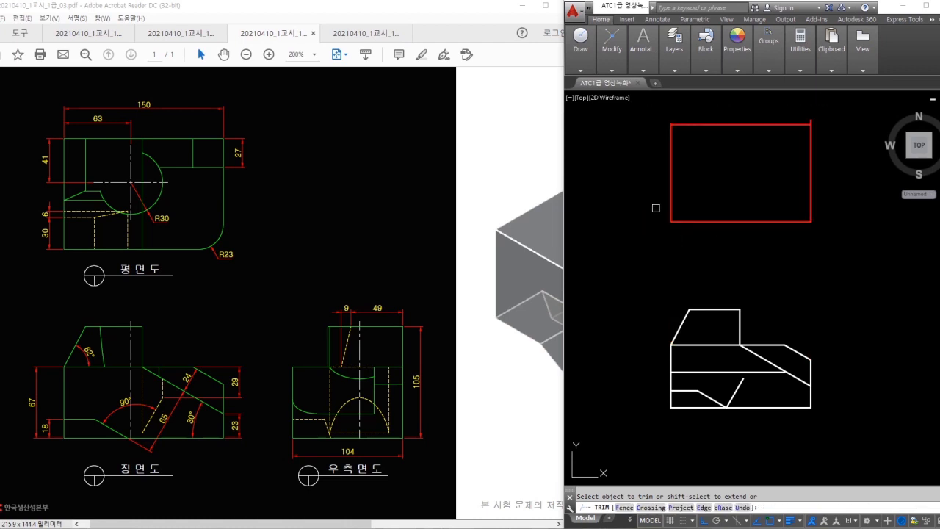
click(837, 109)
key(Escape)
- Match the red rectangle's properties to a white line with MATCHPROP
text(ma)
key(Return)
click(720, 309)
click(843, 298)
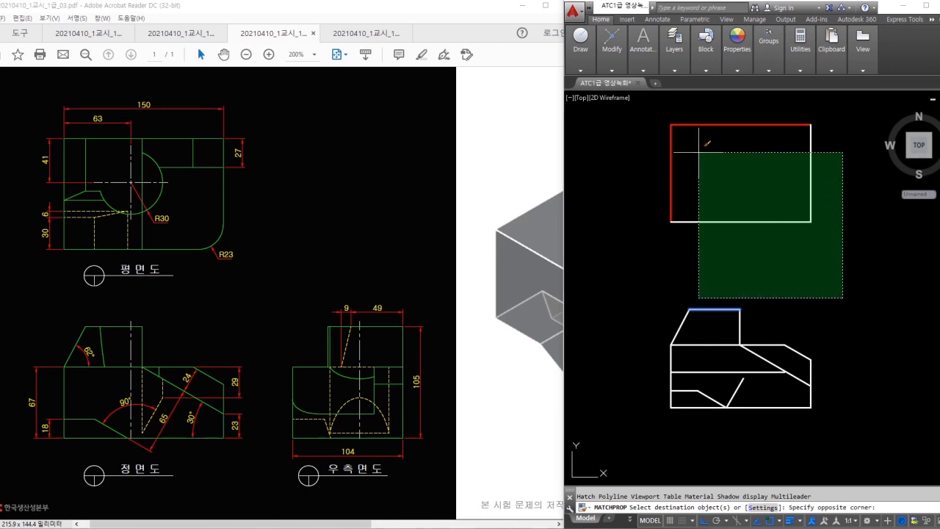
click(622, 92)
key(Escape)
scroll(669, 134, up, 2)
middle_drag(693, 137, 672, 218)
- Offset the rectangle's left edge 63 to the right
text(o)
key(Return)
text(63)
key(Return)
click(647, 224)
click(723, 229)
key(Return)
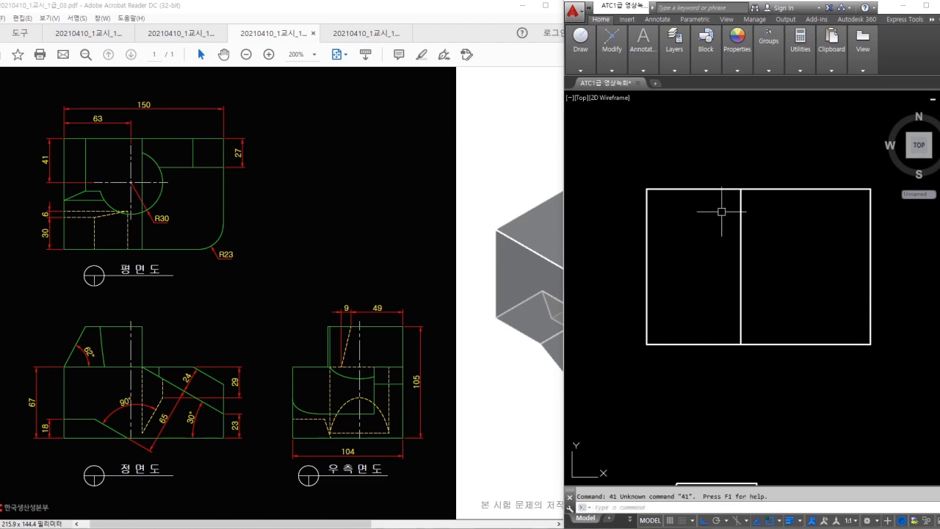
key(Escape)
- Offset the rectangle's top edge 41 downward
text(o)
key(Return)
text(41)
key(Return)
click(713, 189)
click(727, 247)
- Draw a radius-30 circle centred at the guide lines' intersection
key(Return)
text(c)
key(Return)
click(740, 250)
text(30)
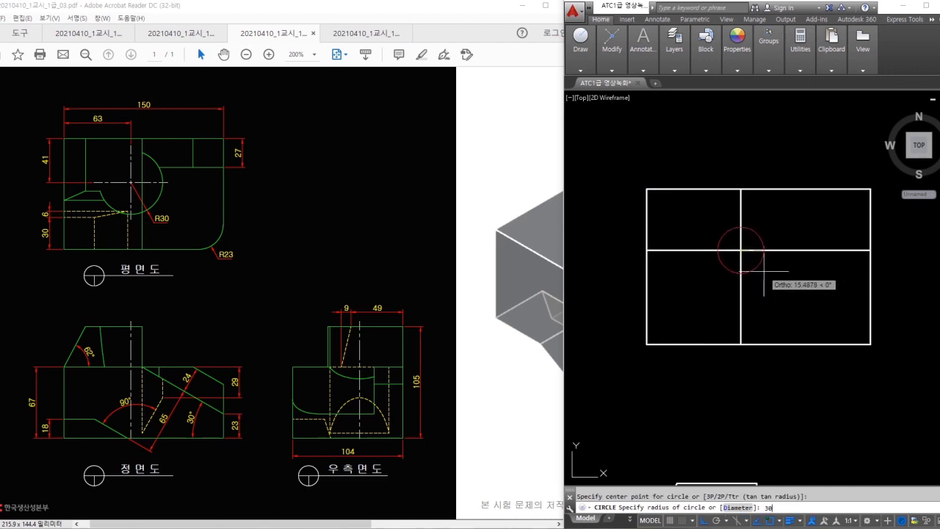
key(Return)
- Erase the two guide lines and start a line from the circle's right side
text(e)
key(Return)
click(756, 240)
click(730, 256)
key(Return)
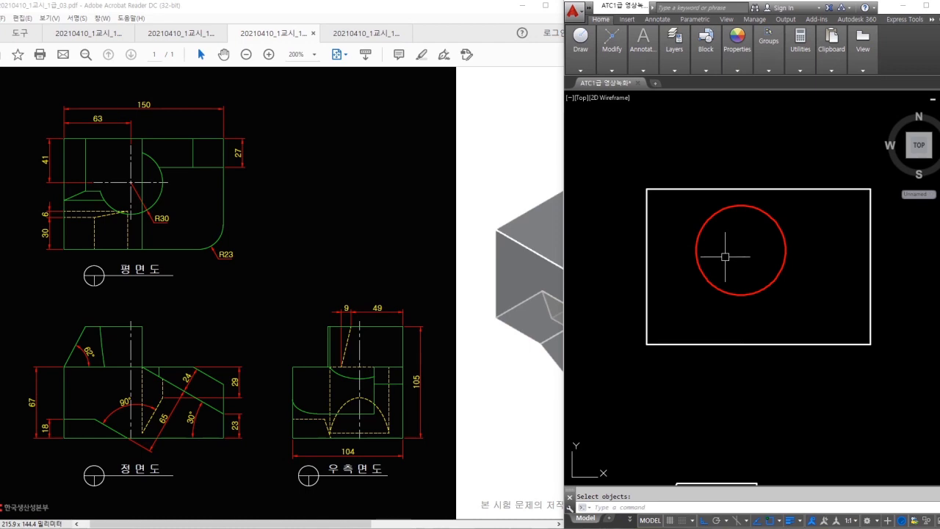
text(l)
key(Return)
click(786, 251)
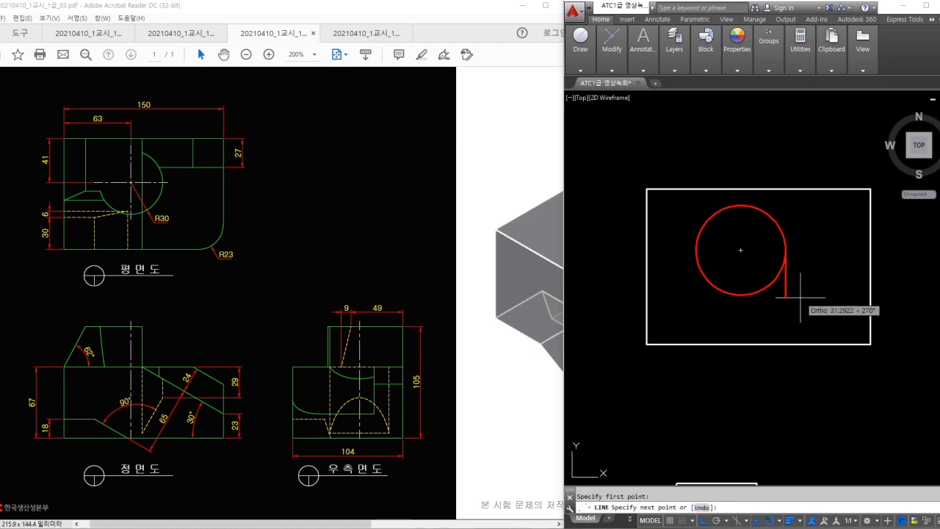
- Extend the line from the circle's right side down into the front view
middle_drag(816, 380, 854, 186)
middle_drag(806, 340, 795, 311)
scroll(810, 351, up, 2)
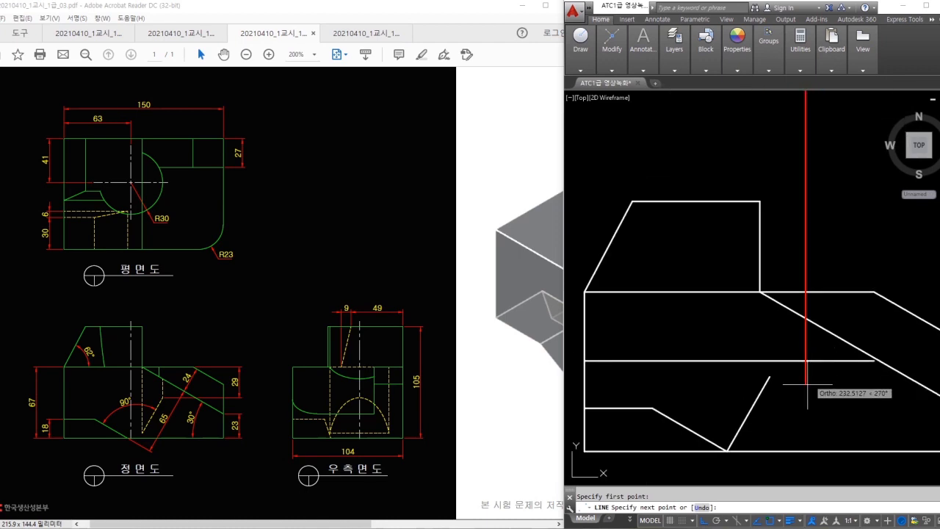
click(804, 403)
key(Escape)
- Move the slanted line so its upper end lands on the new vertical line
text(m)
key(Return)
click(778, 384)
click(752, 388)
key(Return)
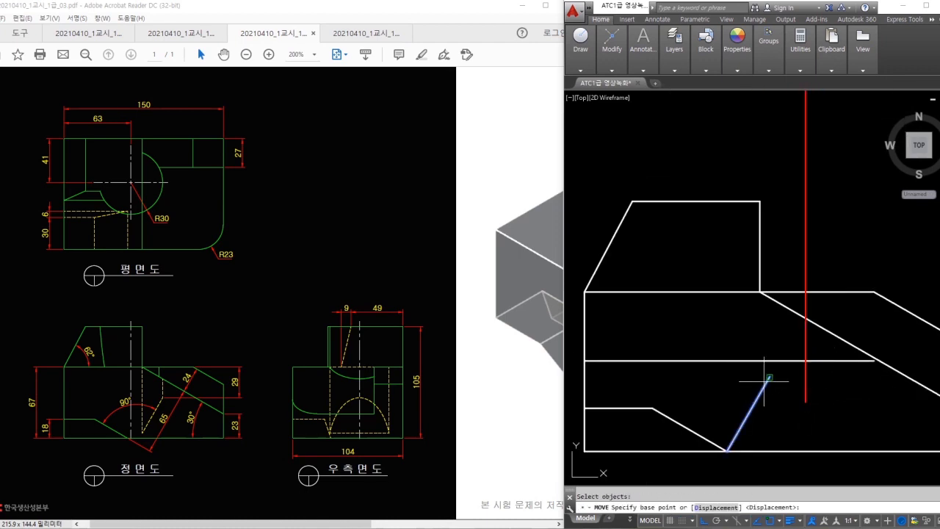
click(768, 377)
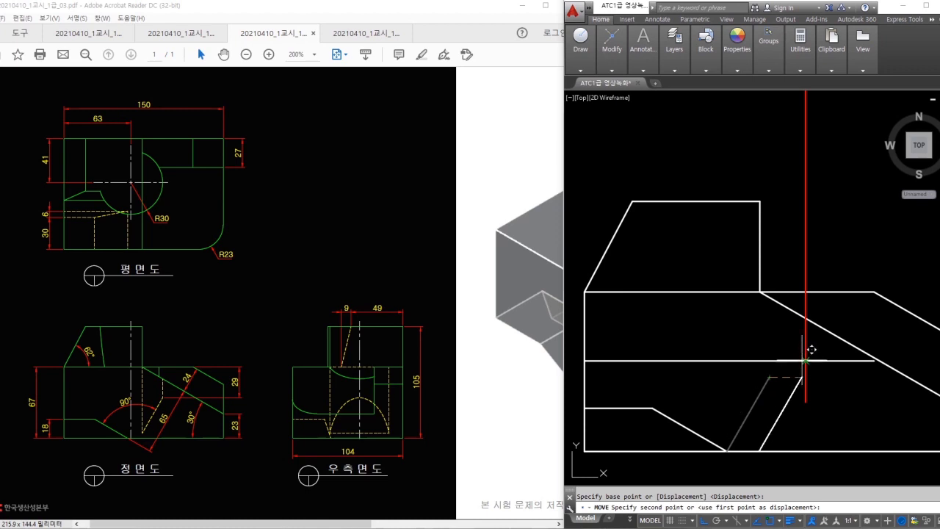
click(801, 361)
- Fillet the vertical line and the second line into a sharp corner with radius 0
text(r)
key(Return)
text(0)
key(Return)
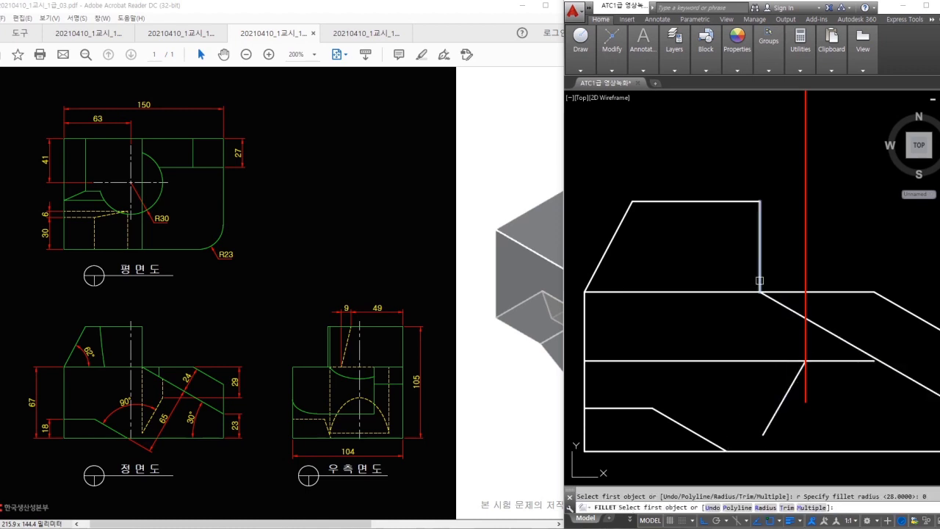
click(759, 281)
click(776, 407)
- Erase the lower horizontal line and trim the red line's excess ends
text(e)
click(791, 375)
click(784, 356)
key(space)
text(tr)
key(space)
key(space)
click(805, 383)
key(space)
key(space)
click(813, 319)
key(space)
click(807, 304)
- Match the red vertical line's properties to the white slanted line
key(space)
key(Escape)
text(ma)
key(space)
click(839, 335)
click(805, 349)
key(Escape)
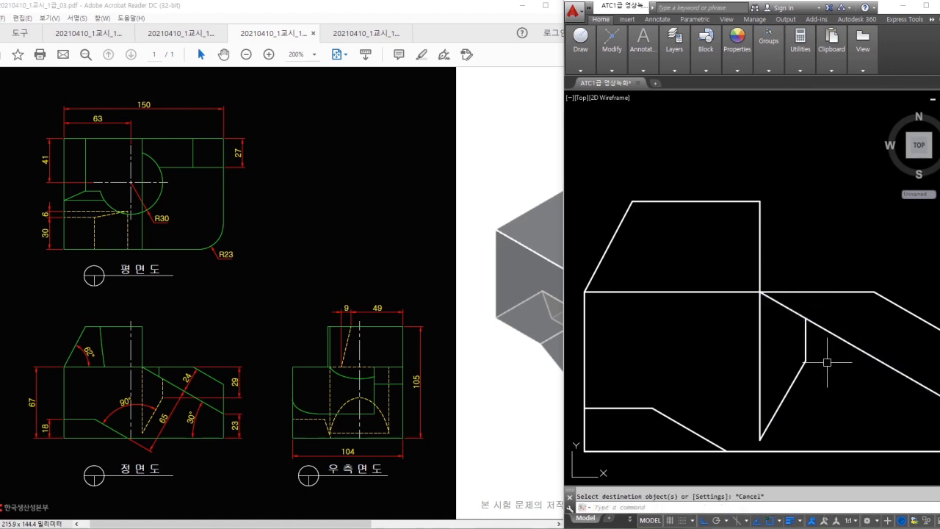
- Offset the plan rectangle's top edge 27 downward
scroll(821, 364, down, 2)
scroll(793, 382, up, 4)
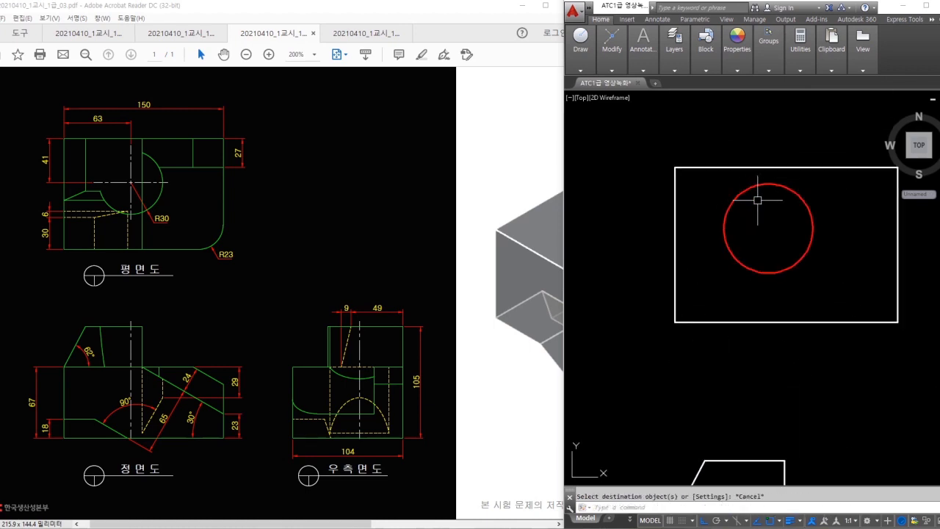
key(o)
key(Return)
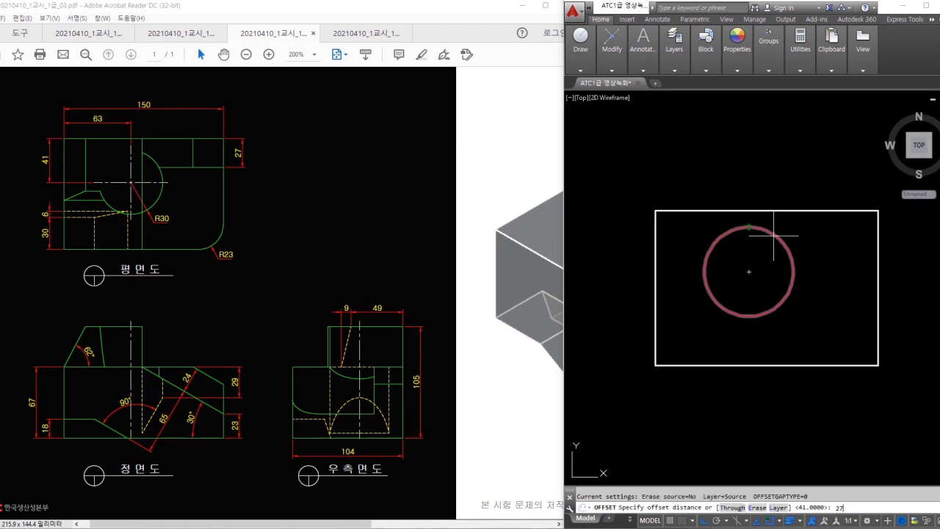
text(27)
key(Return)
click(816, 211)
click(804, 258)
key(Escape)
- Draw a vertical line from the front view's corner up through the plan view
text(tr)
key(Return)
key(Return)
key(Escape)
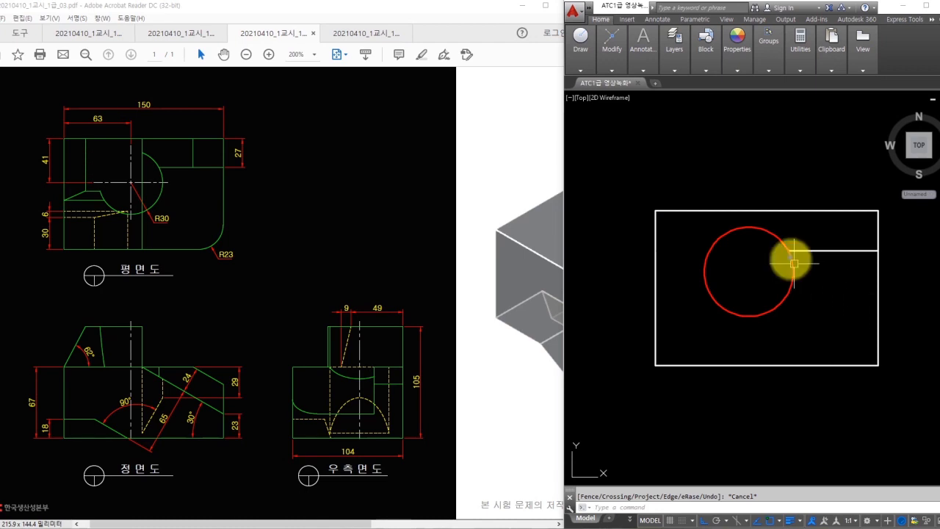
drag(759, 210, 760, 356)
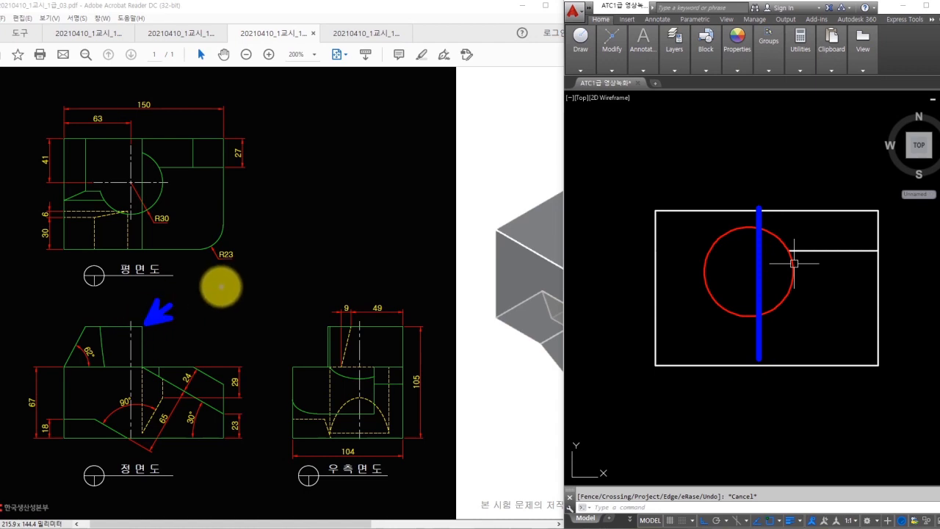
key(Escape)
mouse_move(812, 364)
middle_down()
mouse_move(829, 219)
mouse_move(809, 319)
middle_up()
text(l)
key(space)
click(784, 356)
click(812, 126)
- Trim the vertical line's overhangs above and below the plan rectangle
key(Escape)
text(tr)
key(space)
key(space)
click(778, 145)
click(808, 375)
click(735, 356)
key(Escape)
- Match the red circle and new line to the white bottom edge's properties
text(ma)
key(space)
click(808, 323)
drag(809, 303, 719, 211)
key(Escape)
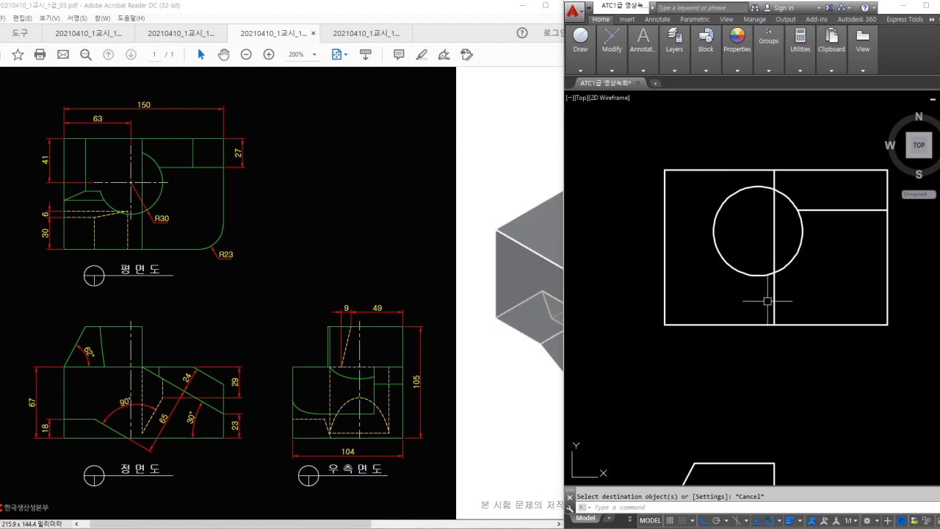
- Offset the bottom edge 30 upward, then offset that line a further 6
drag(84, 231, 87, 209)
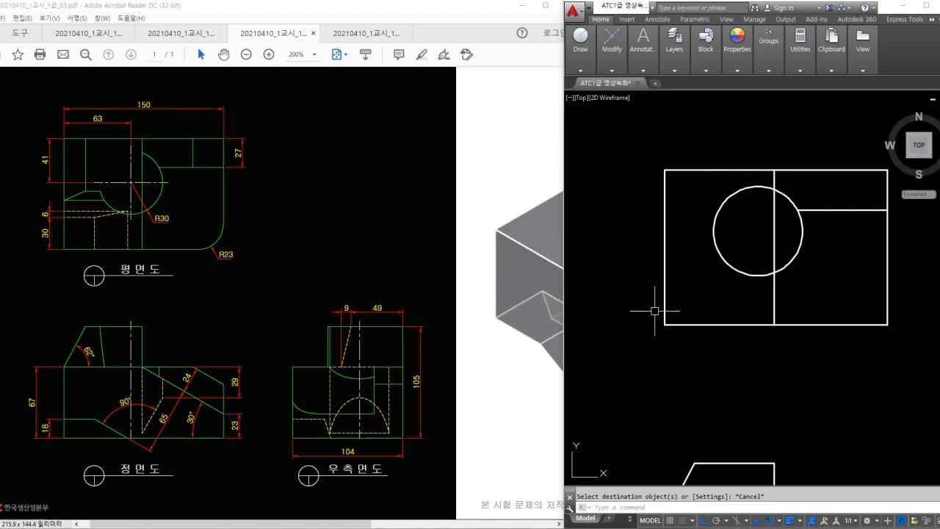
text(o)
key(space)
text(30)
key(space)
click(743, 323)
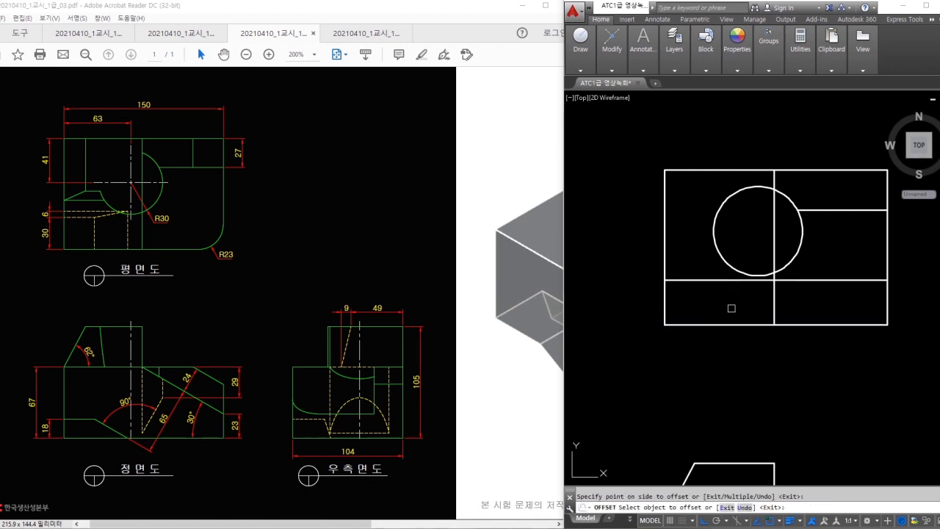
key(space)
key(space)
text(6)
key(space)
click(715, 281)
click(705, 264)
key(Escape)
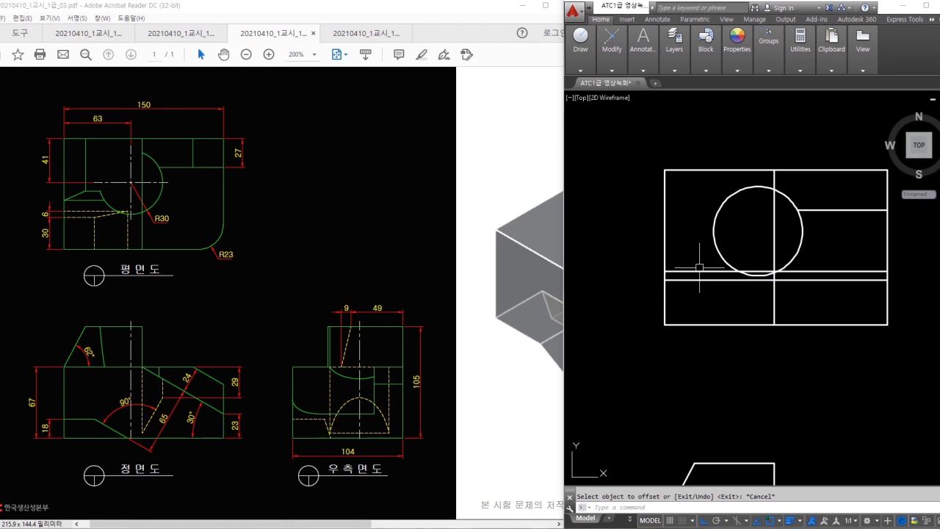
- Mark the plan's two hidden edges and the front view's lower-left recess on the problem drawing
drag(90, 216, 90, 245)
drag(128, 214, 129, 253)
mouse_move(114, 377)
mouse_down()
mouse_move(91, 416)
mouse_move(103, 463)
mouse_up()
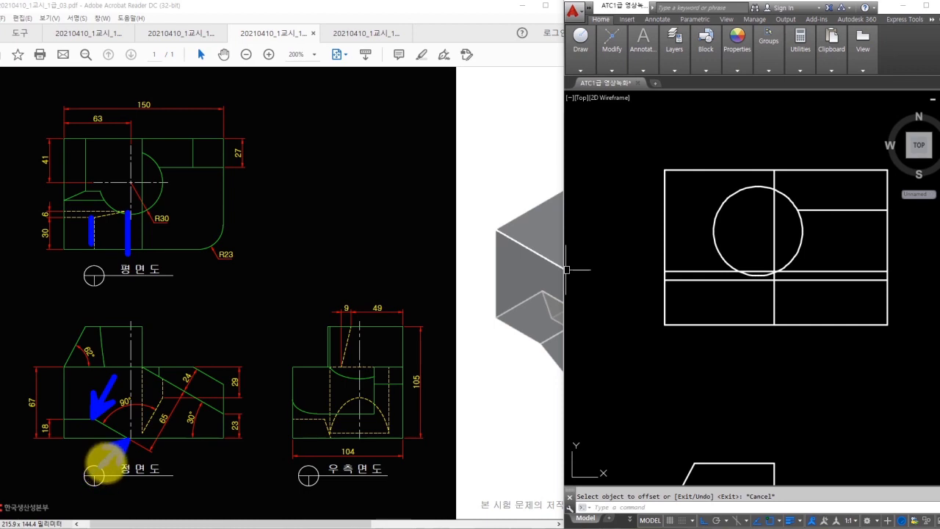
key(Escape)
middle_drag(650, 324, 652, 181)
text(l)
key(space)
- Project a notch line up from the front view and join the notch edges with sharp-corner fillets
click(709, 446)
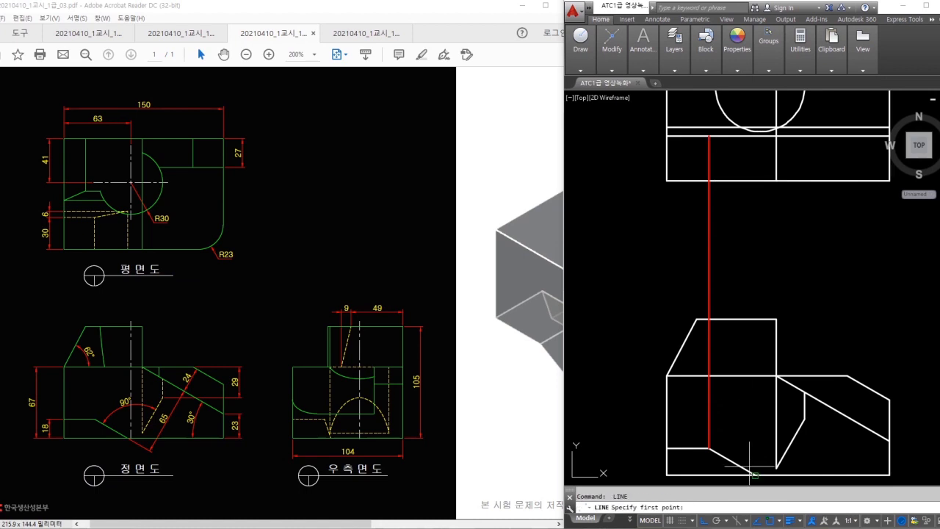
click(755, 99)
key(Escape)
scroll(734, 196, up, 3)
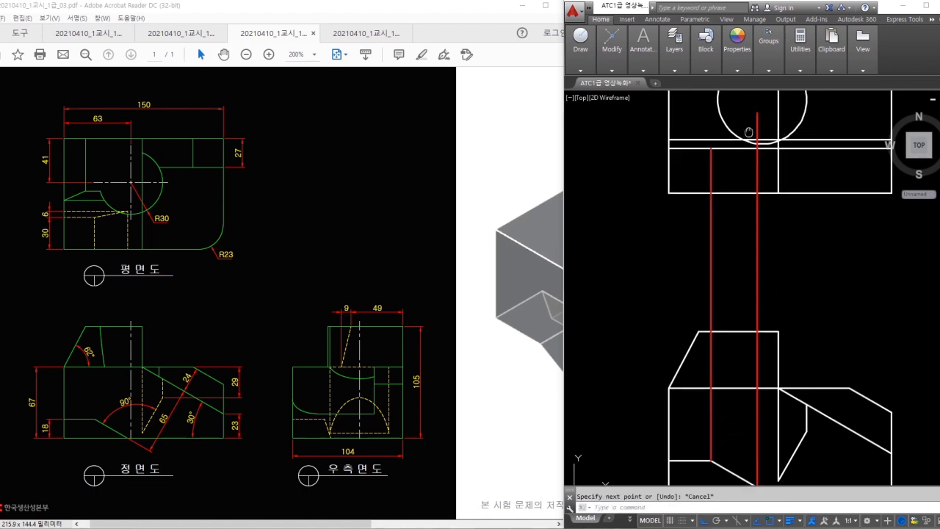
text(f)
key(space)
click(659, 209)
click(679, 222)
key(space)
click(701, 194)
click(754, 229)
key(Escape)
- Trim the projection lines off below the top view
text(tr)
key(space)
key(space)
click(839, 318)
click(696, 344)
key(Escape)
click(682, 224)
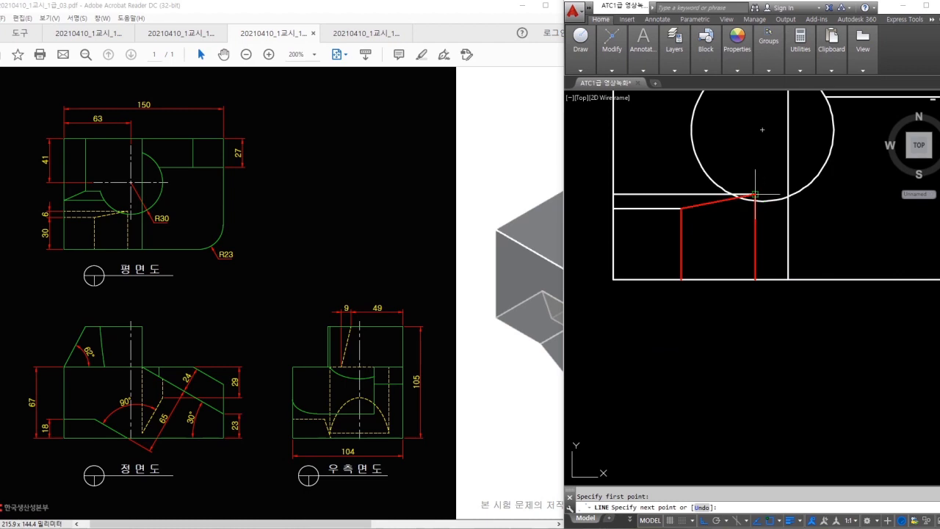
- Turn the red notch lines white to match the existing outline
text(ma)
key(space)
click(774, 281)
click(768, 296)
click(658, 200)
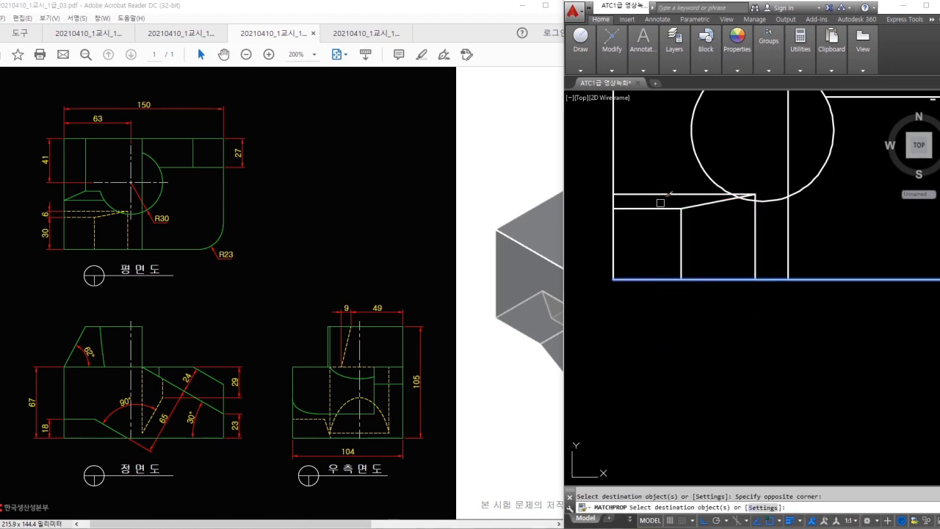
key(Escape)
scroll(713, 236, down, 4)
middle_drag(713, 238, 686, 257)
- Fillet the top view's bottom-right corner to match the drawing's R23 round
text(f)
key(space)
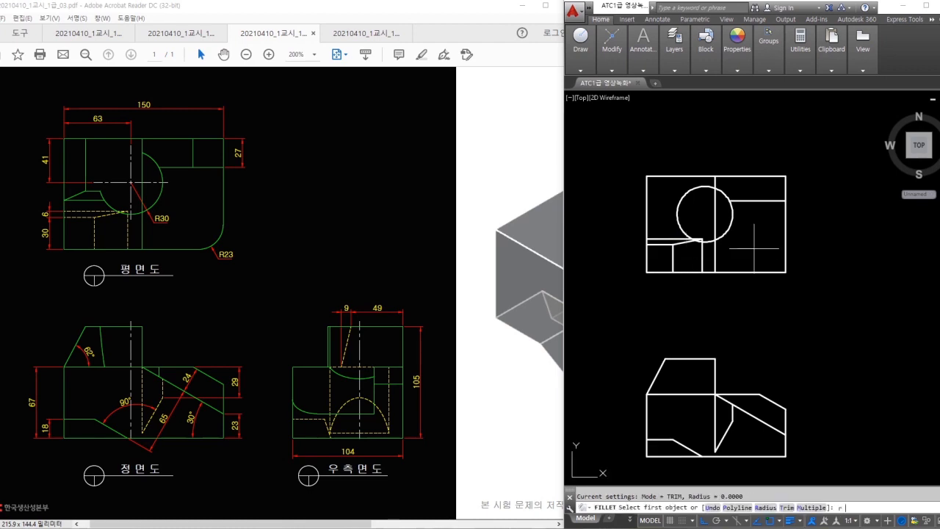
click(772, 271)
click(785, 257)
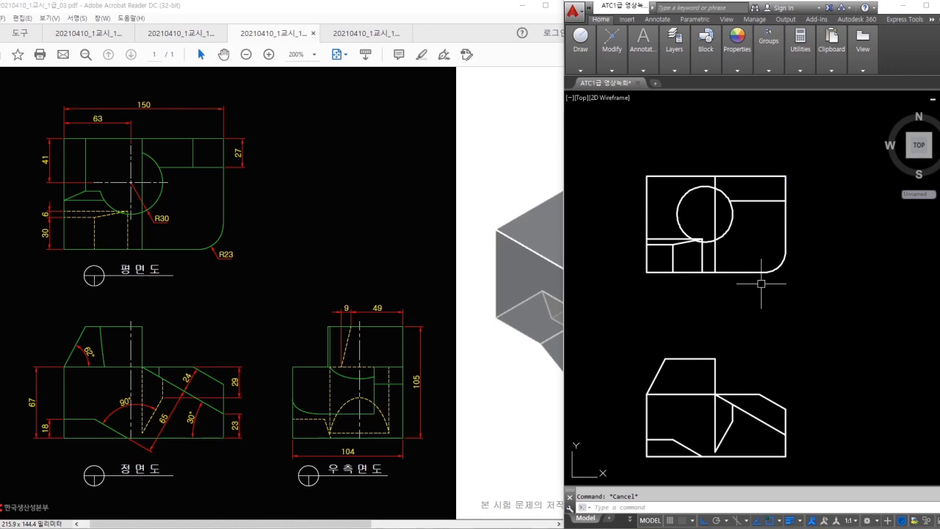
middle_drag(777, 383, 689, 292)
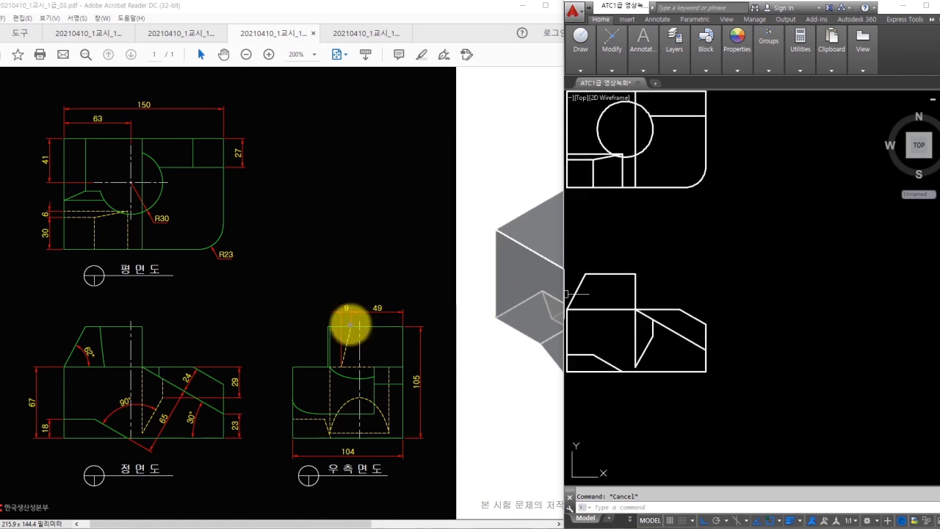
drag(352, 324, 343, 350)
key(Escape)
- Draw a projection line right and down from the top view, plus a 45° miter line
click(741, 254)
click(744, 254)
text(l)
key(space)
click(684, 188)
middle_drag(684, 187, 645, 215)
click(761, 215)
click(760, 428)
key(space)
key(space)
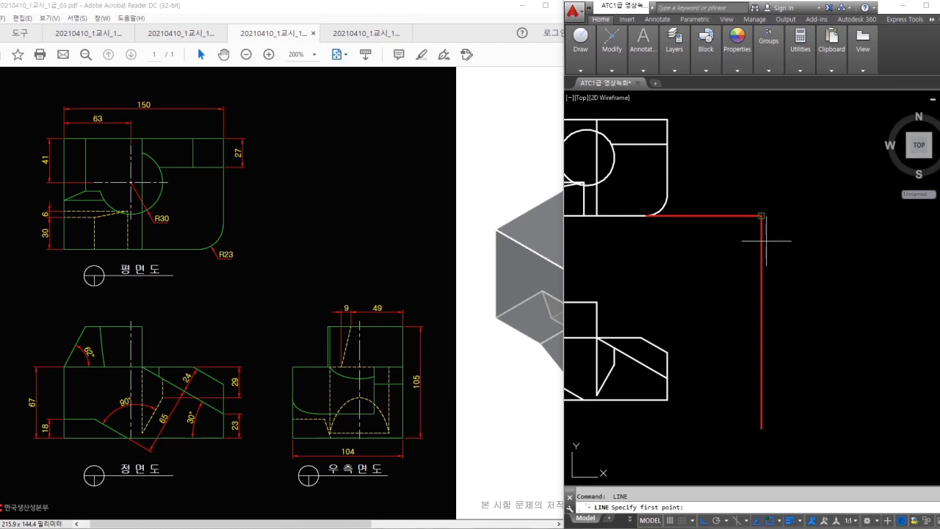
key(space)
middle_drag(760, 227, 789, 238)
click(864, 121)
key(Escape)
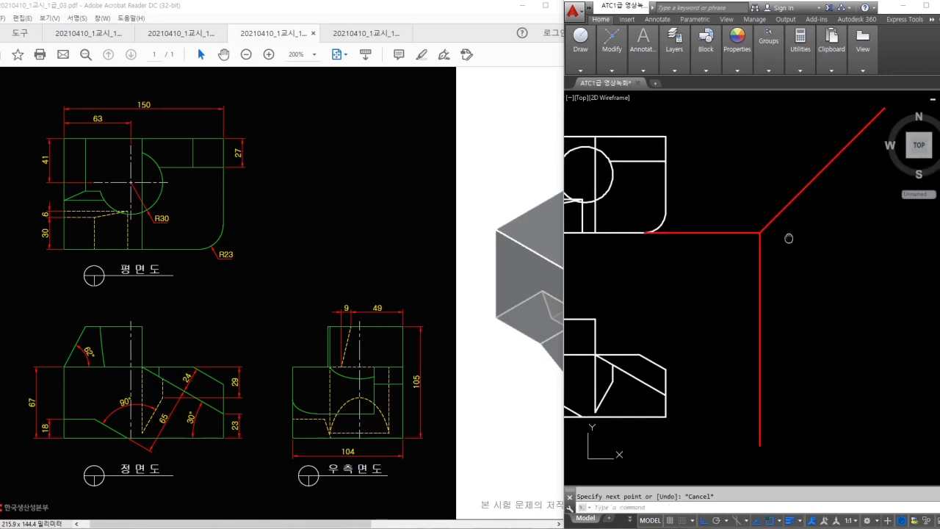
- Drop a vertical line from the miter and extend the front view's top and bottom edges rightward
click(666, 136)
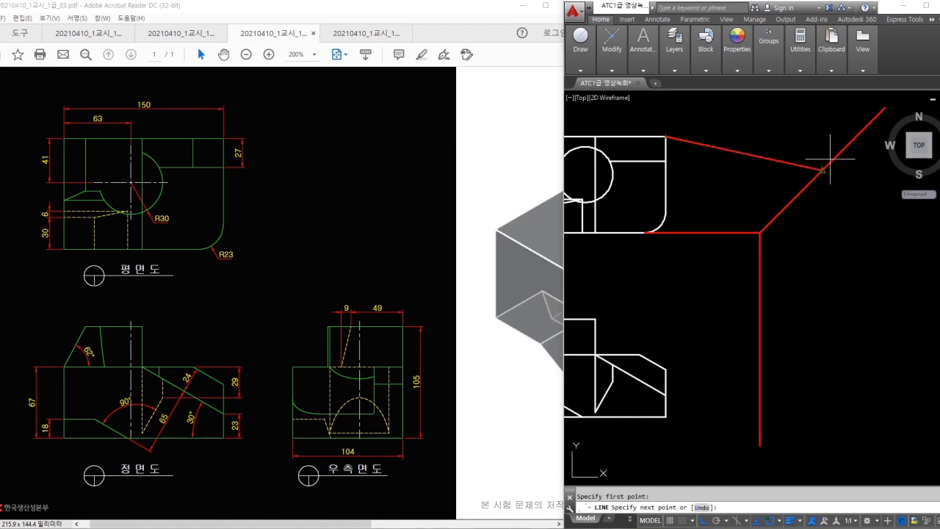
middle_drag(839, 151, 815, 167)
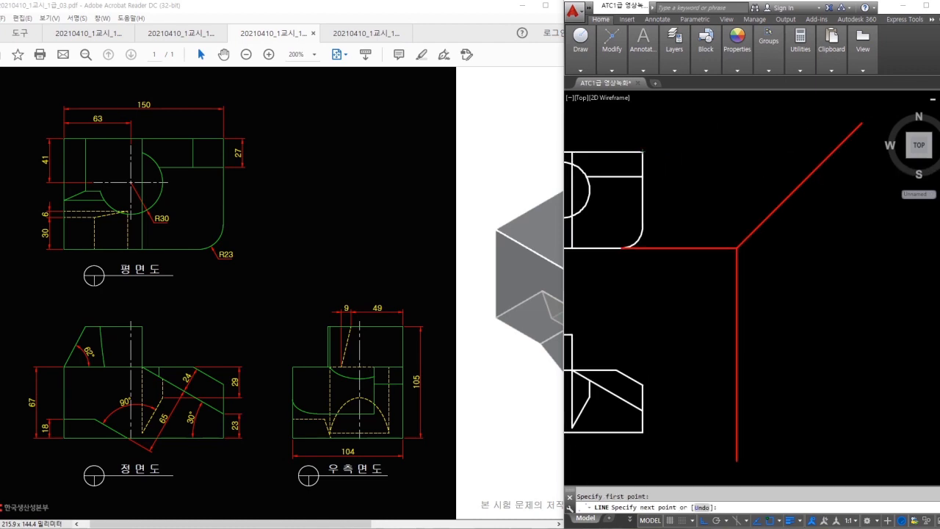
click(833, 451)
key(space)
middle_drag(633, 372, 657, 347)
click(595, 309)
click(900, 323)
key(space)
key(space)
click(666, 406)
click(902, 406)
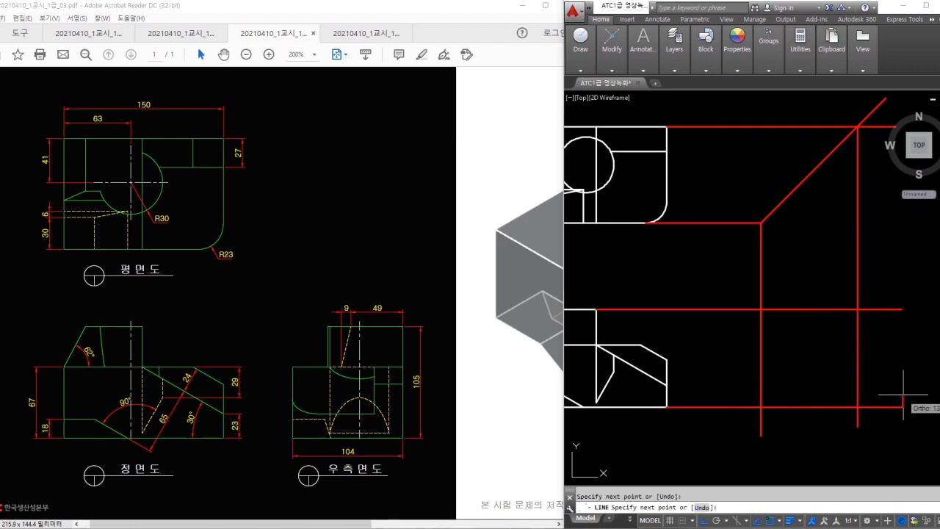
key(Escape)
- Trim the construction lines to a square and erase the two leftover lines
text(tr)
key(space)
key(space)
click(877, 417)
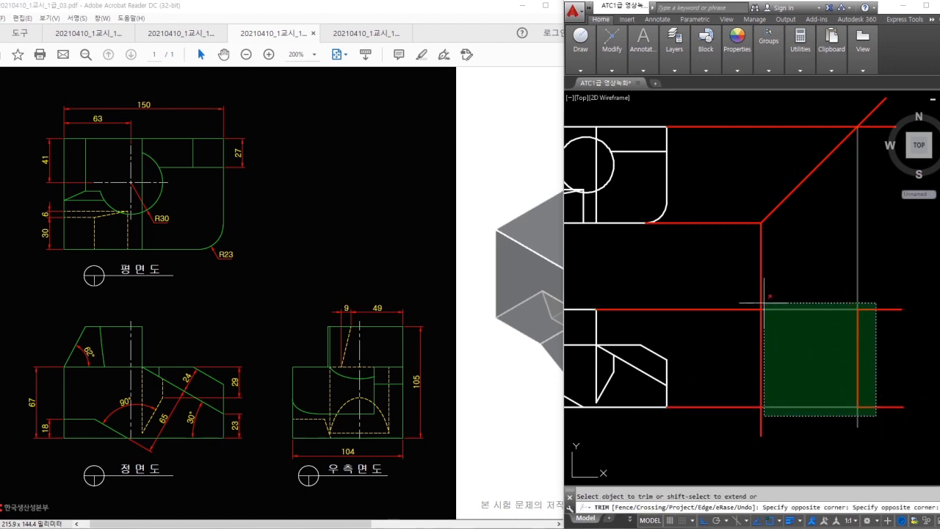
click(742, 269)
key(Escape)
click(734, 246)
click(712, 122)
text(e)
key(space)
- Match the red square's lines to a white outline line
middle_drag(797, 291, 795, 257)
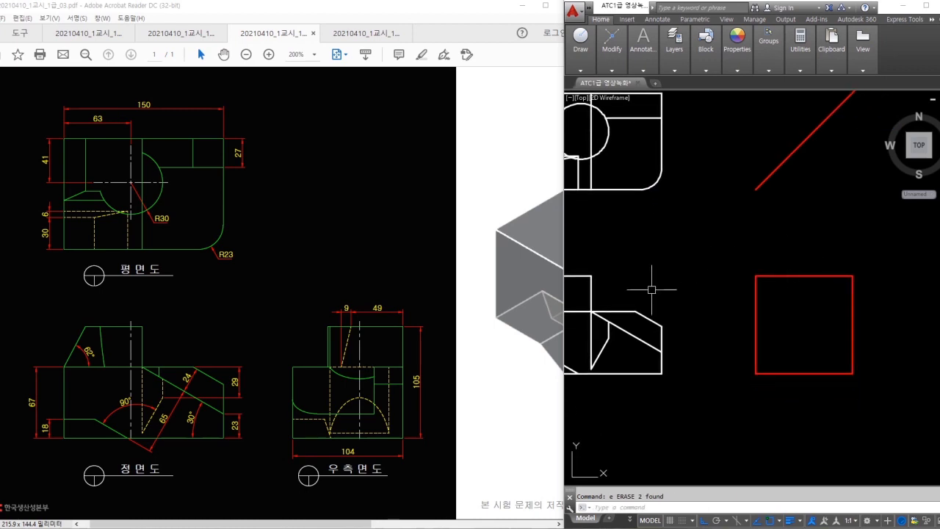
text(ma)
key(space)
click(650, 318)
click(862, 263)
click(837, 294)
- Draw a horizontal line across the side-view square and trim it to the square's edges
key(Escape)
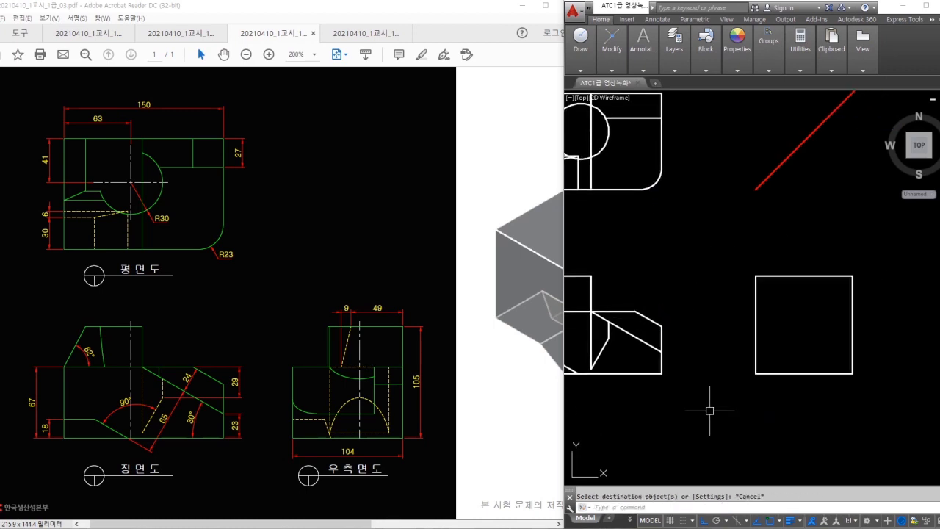
mouse_move(401, 327)
mouse_down()
mouse_move(358, 325)
mouse_move(339, 358)
mouse_move(390, 362)
mouse_up()
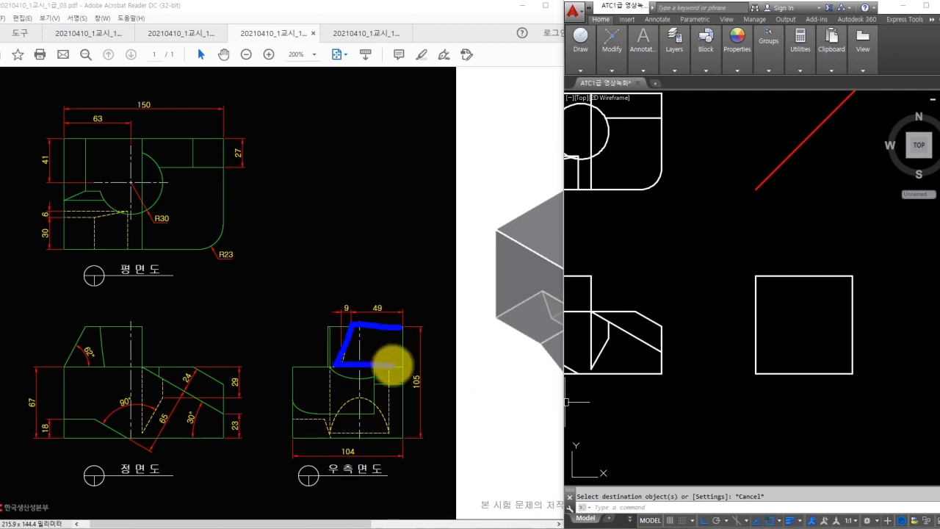
text(l)
key(Return)
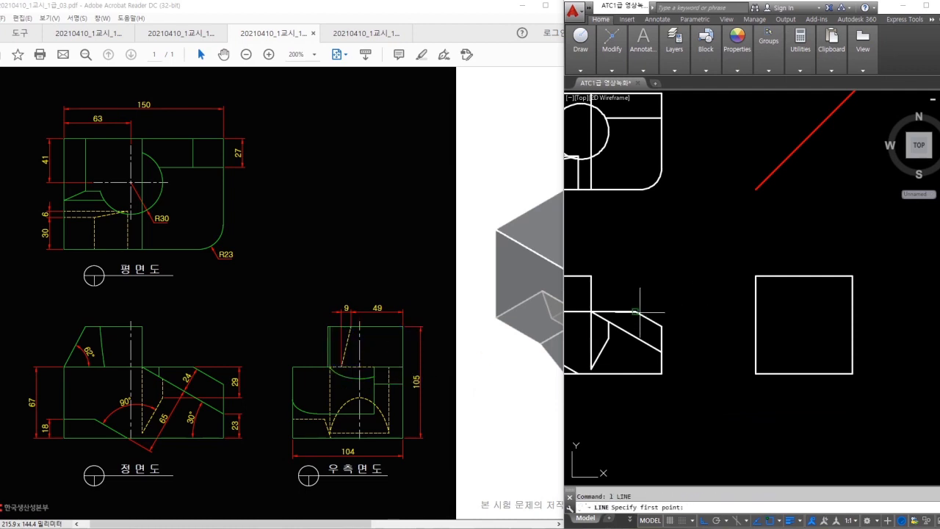
click(910, 315)
key(Escape)
text(tr)
key(space)
key(space)
click(894, 328)
click(886, 303)
- Offset the square's right edge 49 units inward
key(space)
key(space)
key(space)
click(747, 311)
text(o)
key(Return)
text(49)
key(Return)
click(853, 292)
click(804, 291)
key(Escape)
scroll(799, 290, up, 2)
text(l)
key(space)
key(Escape)
key(space)
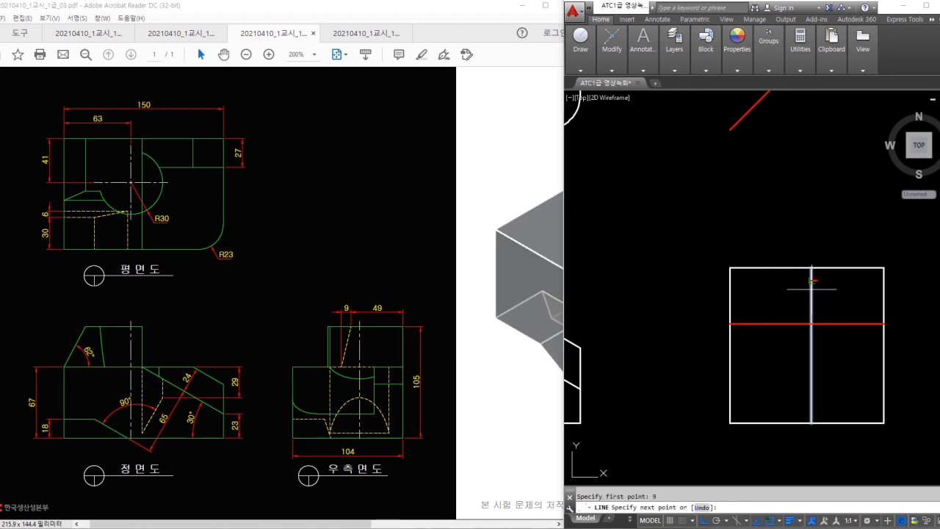
- Offset that vertical line another 49 to the left and draw the slanted edge up to the top line
text(o)
key(Return)
key(Return)
click(811, 287)
click(795, 312)
key(Escape)
text(l)
key(space)
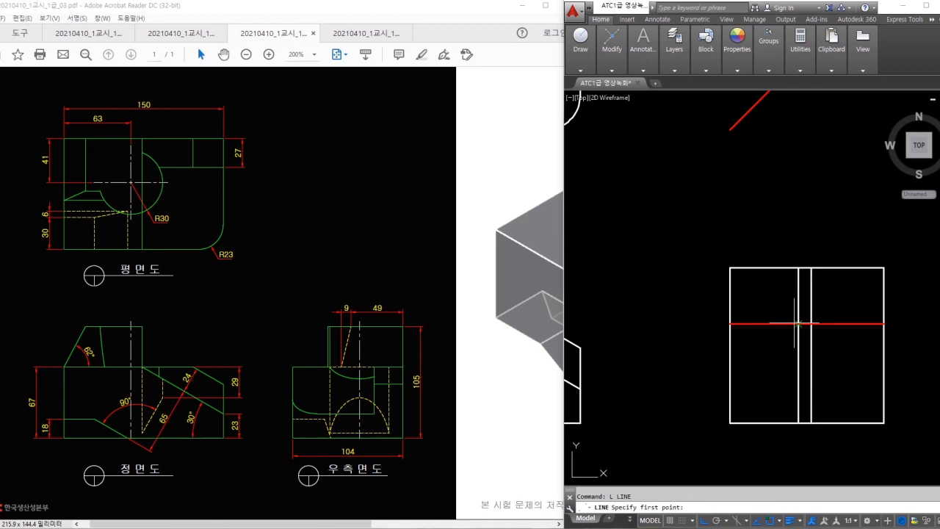
click(811, 267)
key(Escape)
- Erase the two vertical helper lines and trim away the top-left corner pieces
key(Escape)
click(839, 351)
click(782, 339)
text(e)
key(space)
key(Escape)
text(tr)
key(space)
click(776, 291)
click(691, 241)
- Use MATCHPROP to turn the red slanted and horizontal lines white
key(Escape)
text(ma)
click(846, 266)
click(828, 292)
click(740, 351)
key(space)
scroll(759, 338, down, 4)
key(Escape)
- Erase the 45° construction line
middle_drag(773, 339, 836, 342)
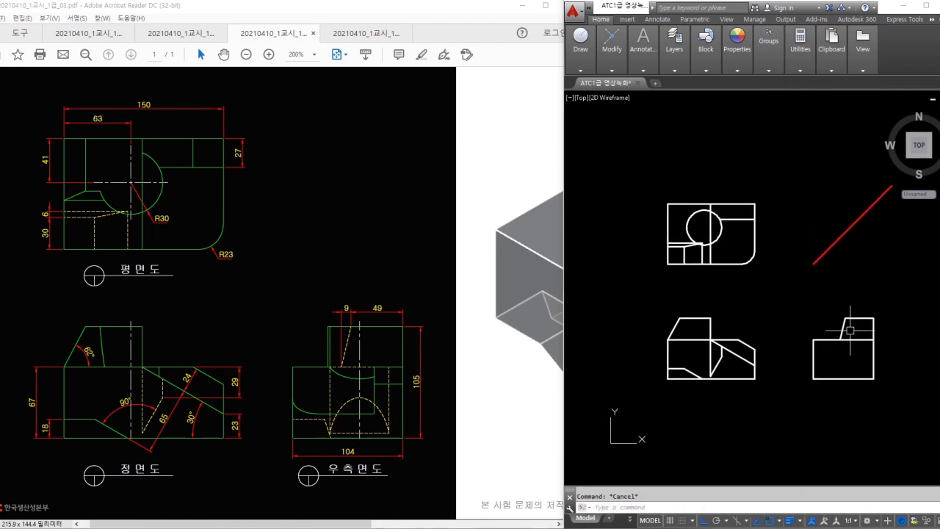
drag(838, 330, 818, 357)
mouse_move(820, 334)
mouse_down()
mouse_move(859, 366)
mouse_move(831, 322)
mouse_move(842, 346)
mouse_up()
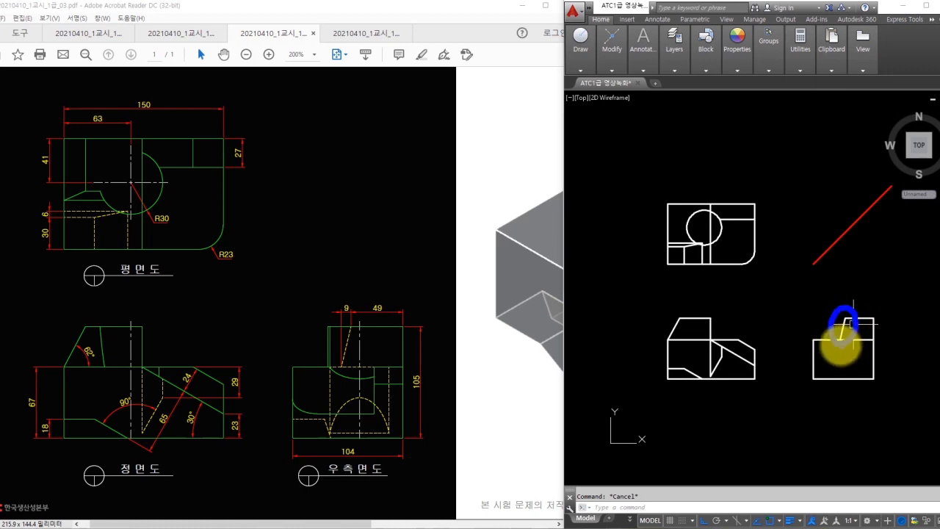
click(837, 240)
text(e)
key(Return)
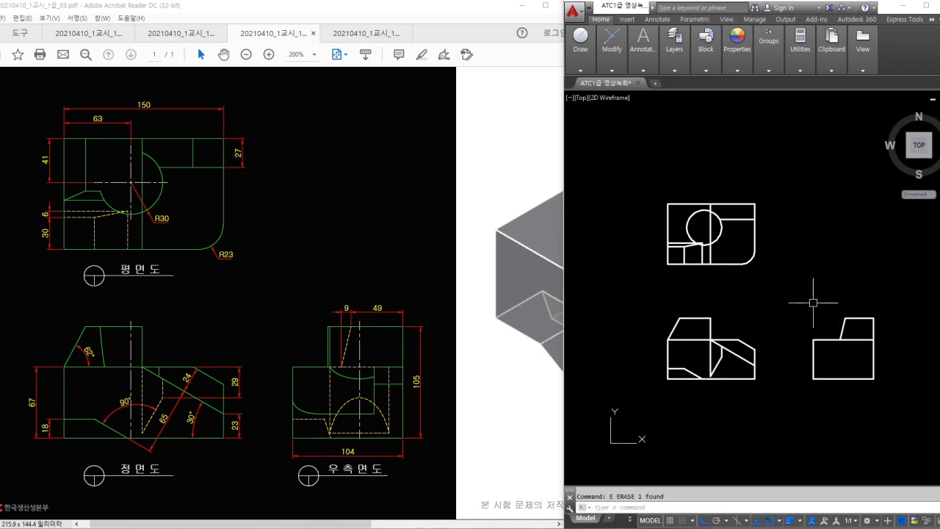
click(868, 520)
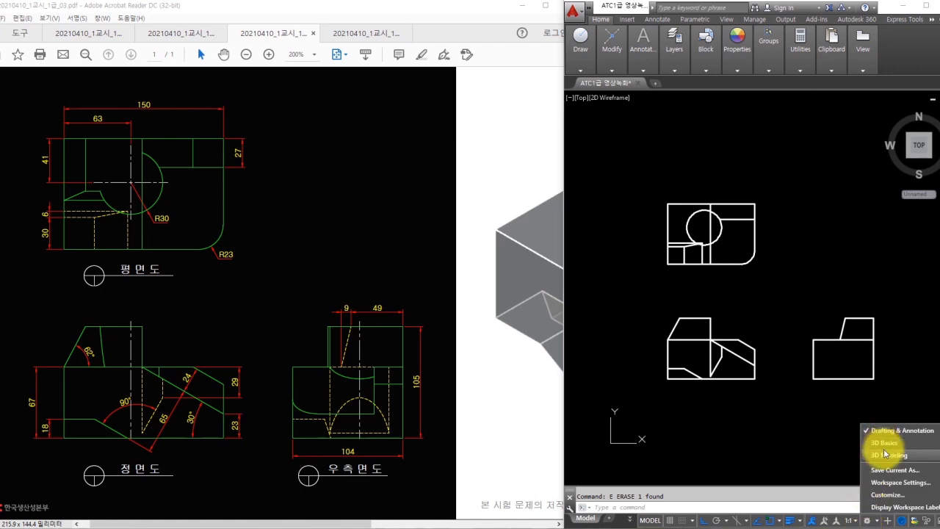
- Switch to the 3D Modeling workspace and show the orbited drawing in Conceptual visual style
click(884, 457)
mouse_move(821, 341)
shift+middle_down()
mouse_move(780, 283)
mouse_move(790, 254)
shift+middle_up()
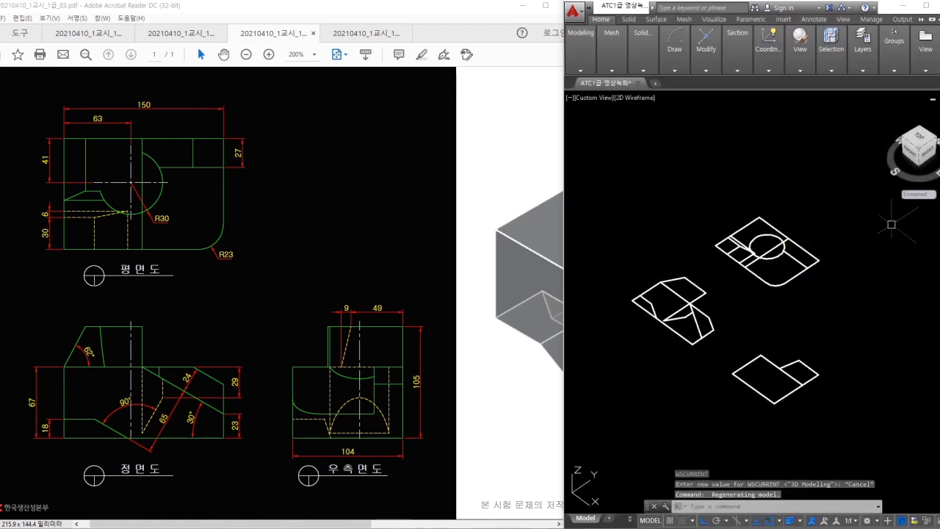
click(800, 52)
click(820, 83)
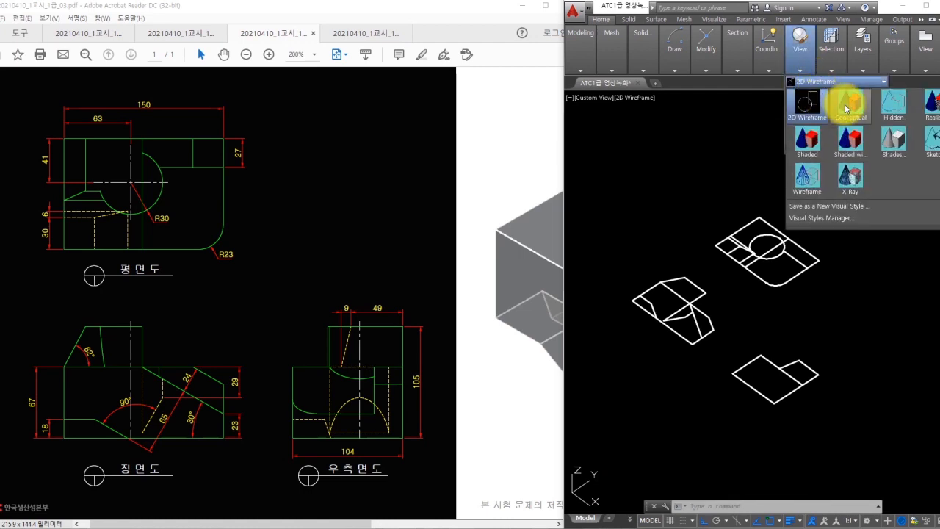
click(839, 100)
shift+middle_drag(702, 245, 703, 214)
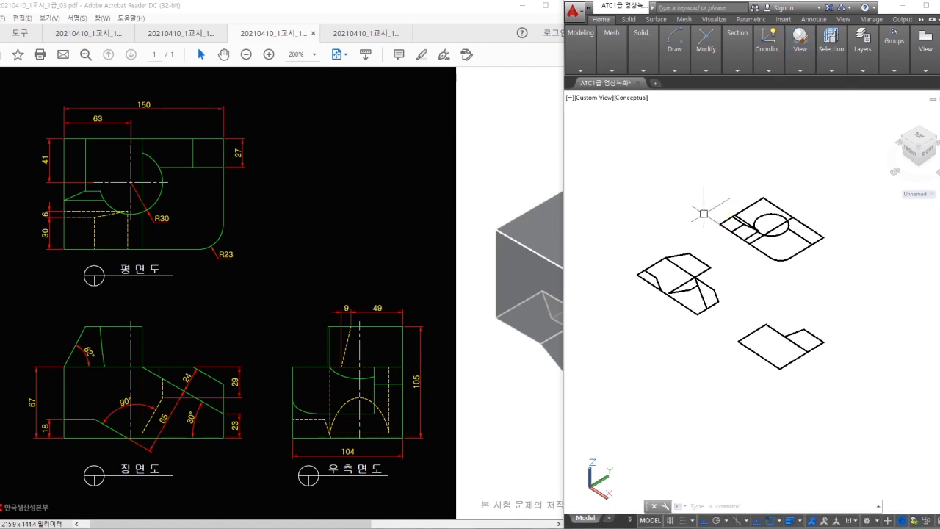
- Select the front view's lines for a 3D rotation, then cancel it
key(space)
click(724, 250)
click(651, 312)
key(space)
click(702, 255)
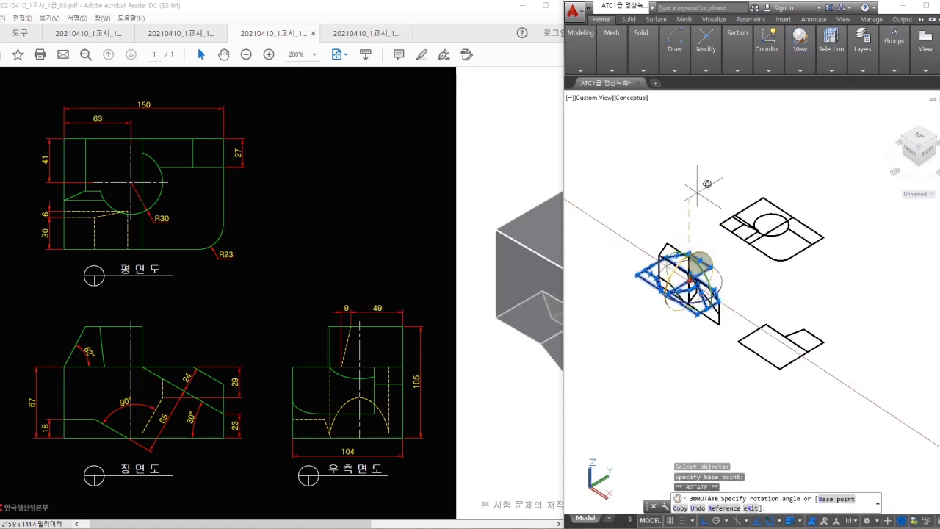
key(Escape)
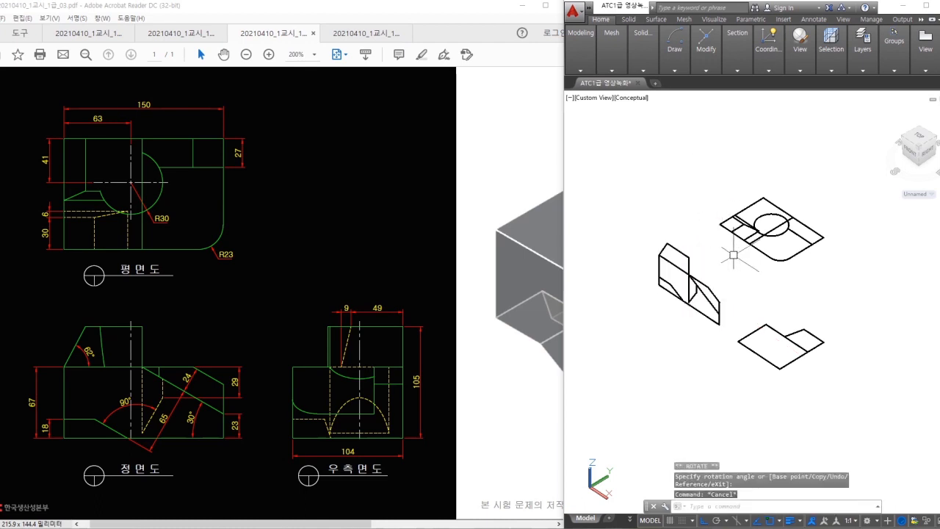
scroll(757, 270, up, 2)
- Rotate the side view's lines in 3D so the profile stands upright
key(space)
click(823, 311)
click(823, 311)
click(890, 344)
click(722, 442)
key(space)
click(802, 351)
click(828, 374)
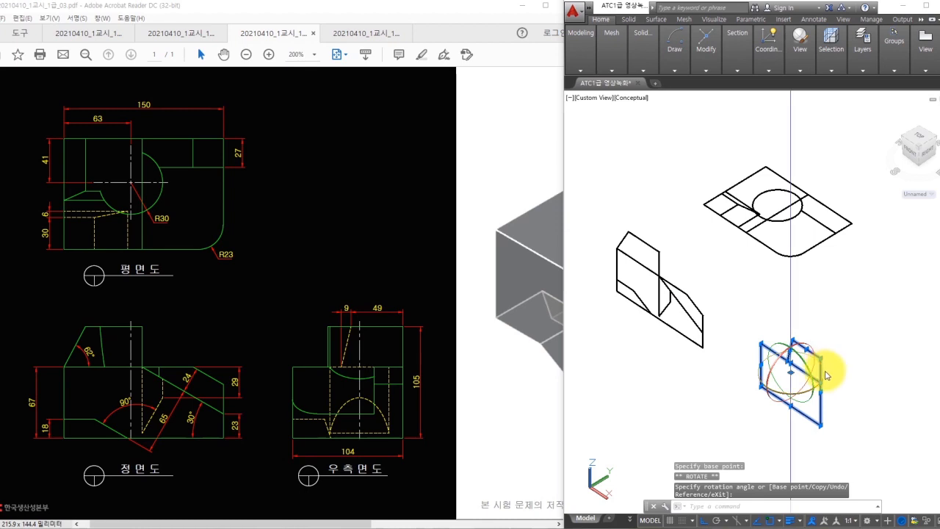
click(887, 349)
- Move the upright side profile so its corner meets the front view's corner
text(m)
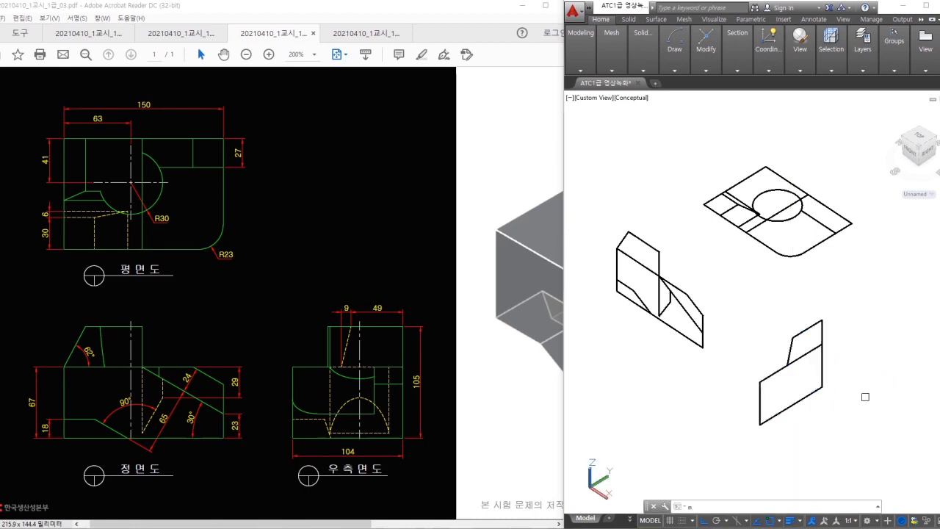
click(856, 422)
click(734, 308)
key(Return)
click(759, 425)
click(703, 346)
scroll(747, 375, up, 3)
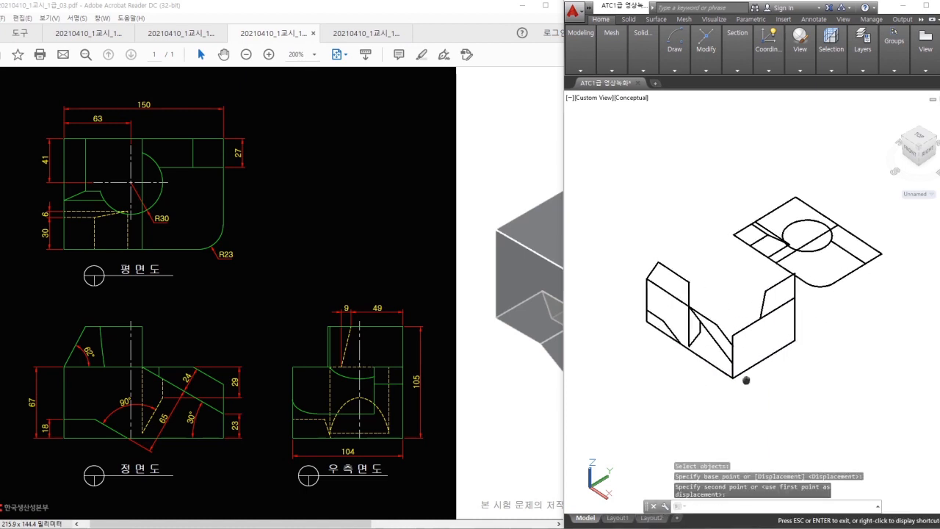
- Move the top-view sketch by its right corner onto the box's top corner
key(Return)
click(909, 299)
click(806, 178)
click(835, 143)
click(681, 279)
key(Return)
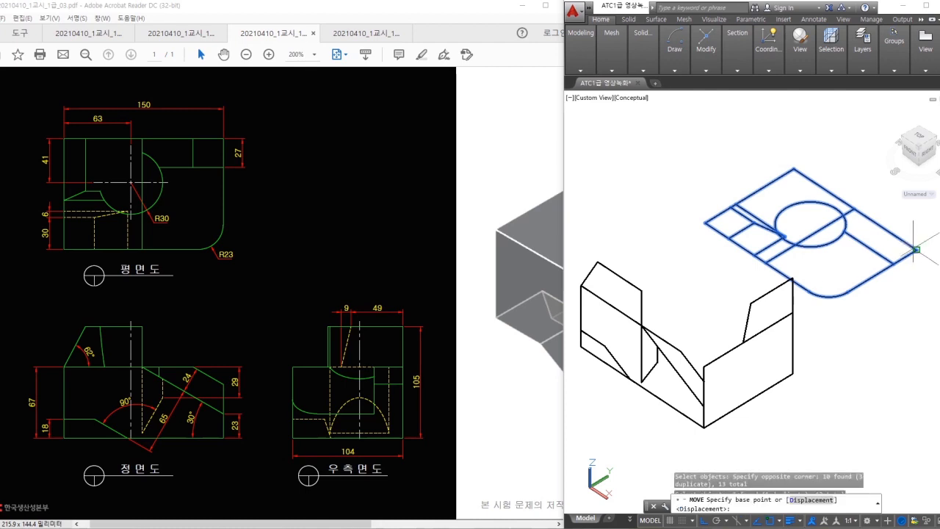
click(917, 250)
scroll(792, 277, up, 3)
click(798, 269)
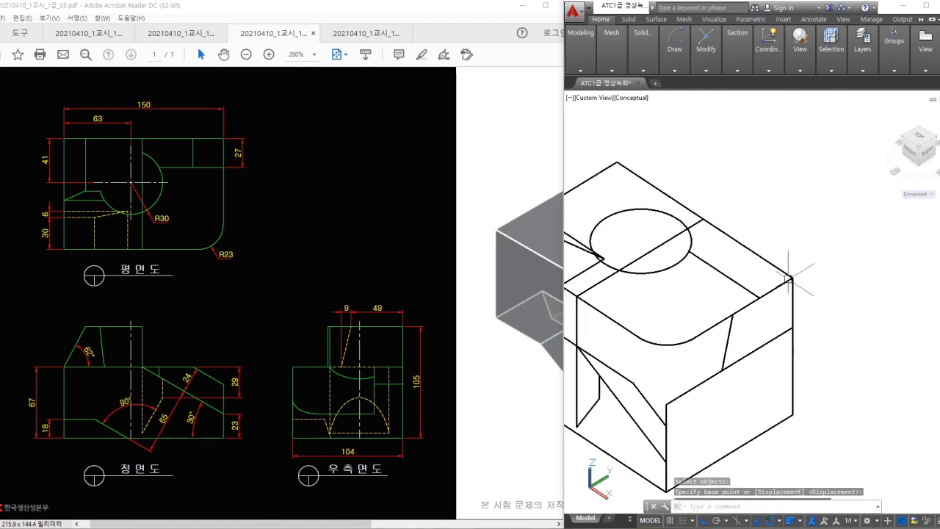
scroll(838, 268, down, 3)
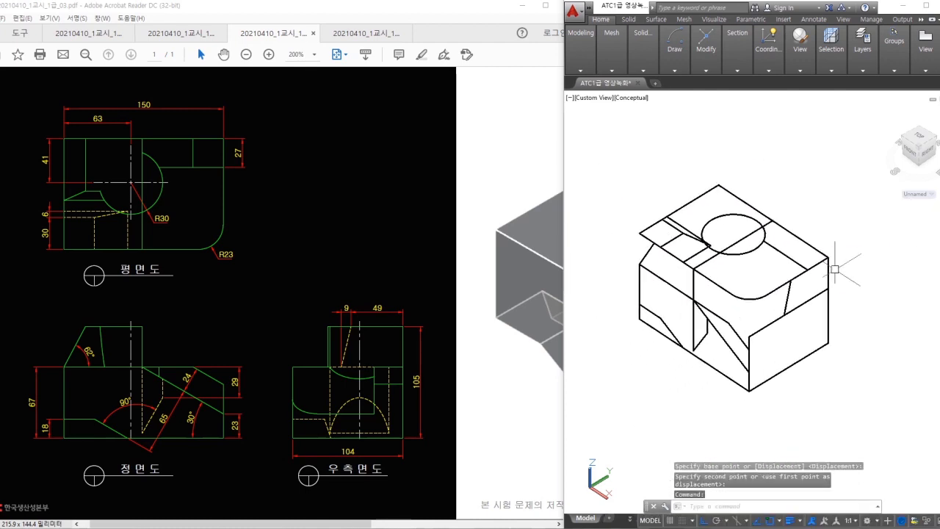
- Draw a new line across the circle on the top sketch
text(l)
key(Return)
scroll(768, 257, up, 2)
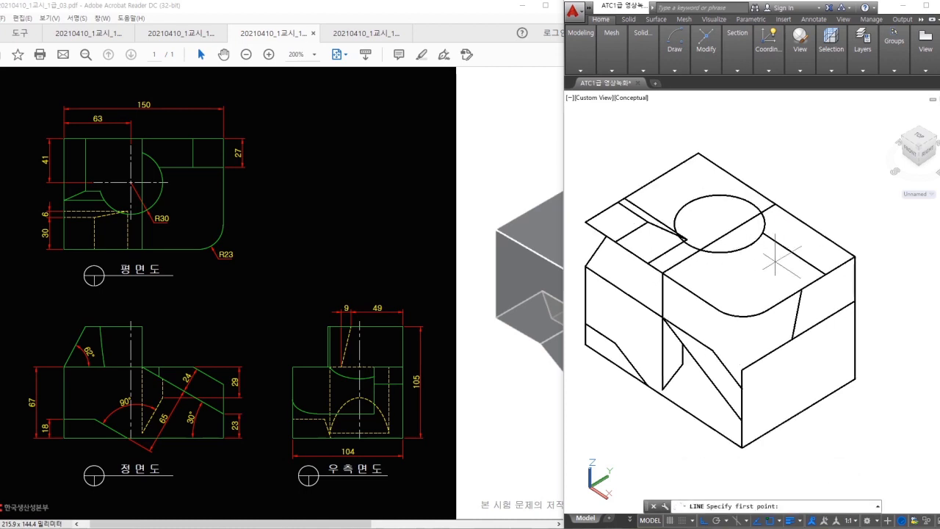
middle_drag(768, 257, 795, 290)
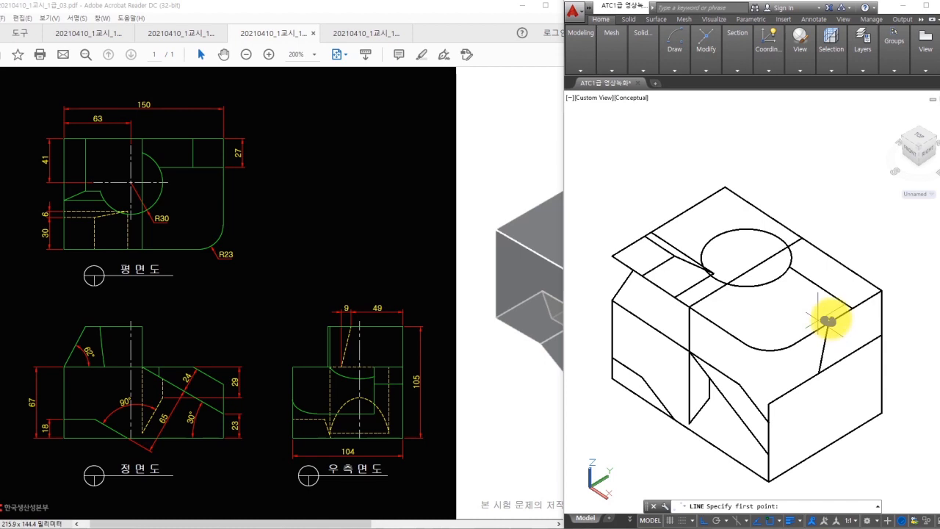
mouse_move(826, 321)
mouse_down()
mouse_move(682, 209)
mouse_move(701, 211)
mouse_up()
key(Escape)
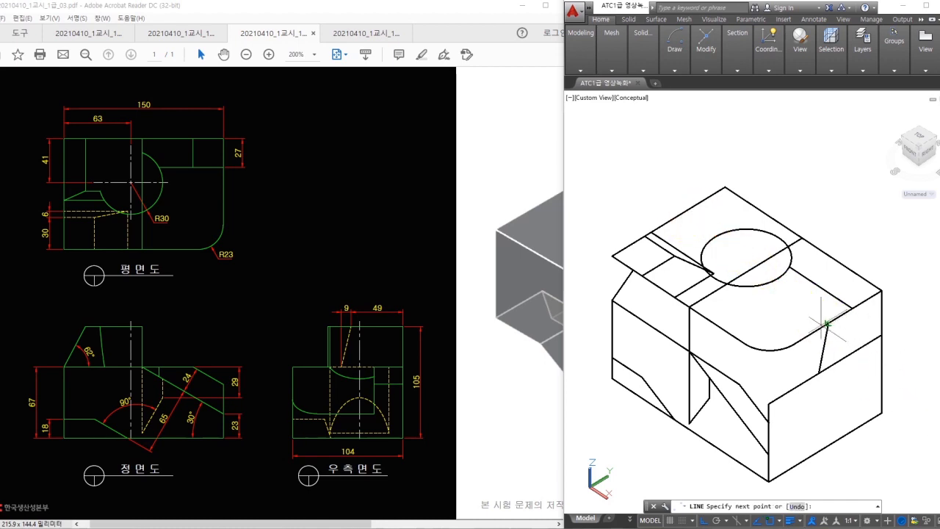
click(649, 204)
key(space)
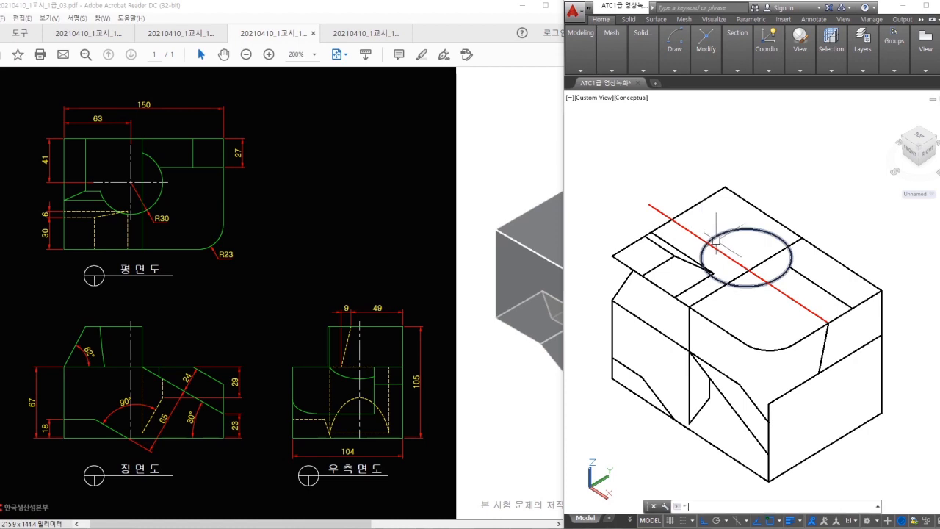
- Trim the circle back to an arc and cut off the line's upper-left overhang
text(tr)
key(space)
key(space)
key(space)
key(space)
click(726, 255)
key(space)
key(space)
key(space)
click(661, 212)
- Use MATCHPROP from the black arc to turn the red line black
key(space)
text(e)
key(space)
middle_drag(796, 302, 823, 311)
text(ma)
key(space)
click(728, 256)
click(724, 245)
key(space)
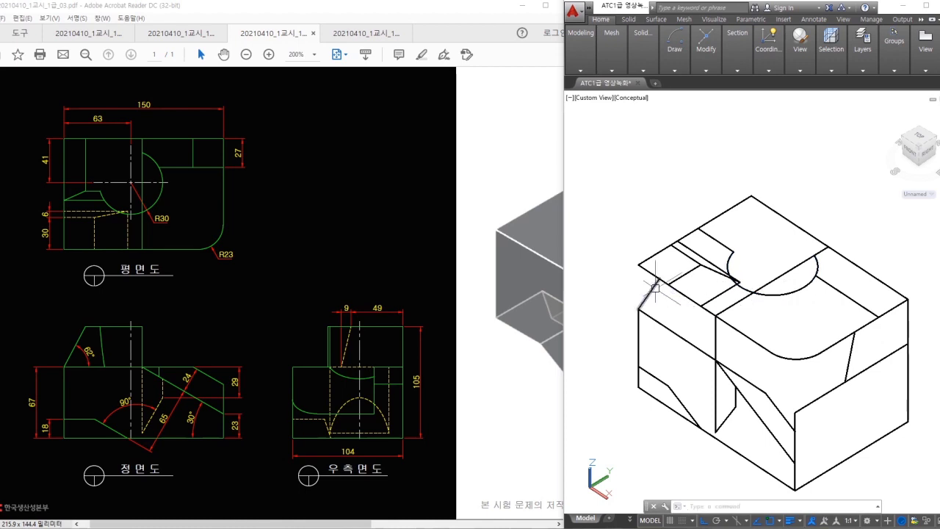
mouse_move(640, 308)
mouse_down()
mouse_move(654, 283)
mouse_move(736, 243)
mouse_move(761, 213)
mouse_move(777, 217)
mouse_up()
- Add another top-face edge line, trim its overhangs, and turn it black
text(l)
key(space)
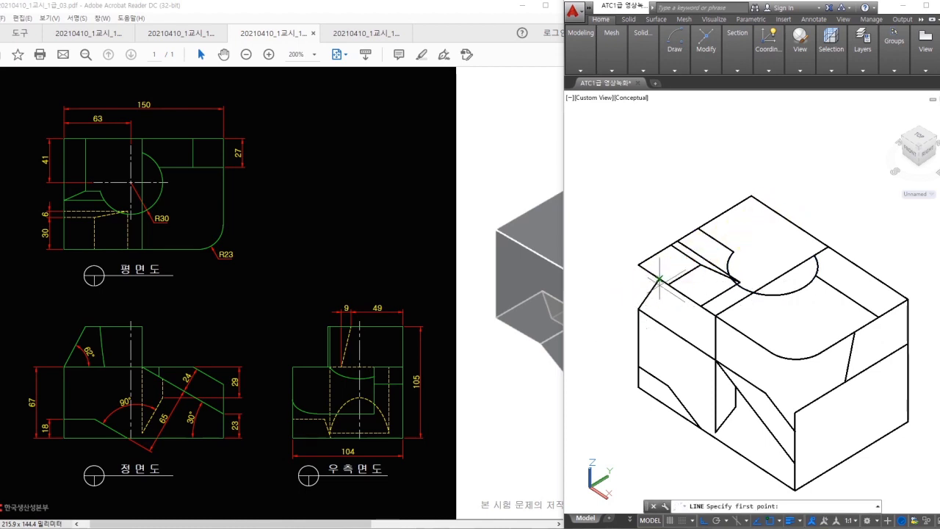
key(space)
text(tr)
key(space)
key(space)
click(784, 202)
key(space)
key(space)
click(713, 237)
key(space)
click(709, 248)
click(723, 245)
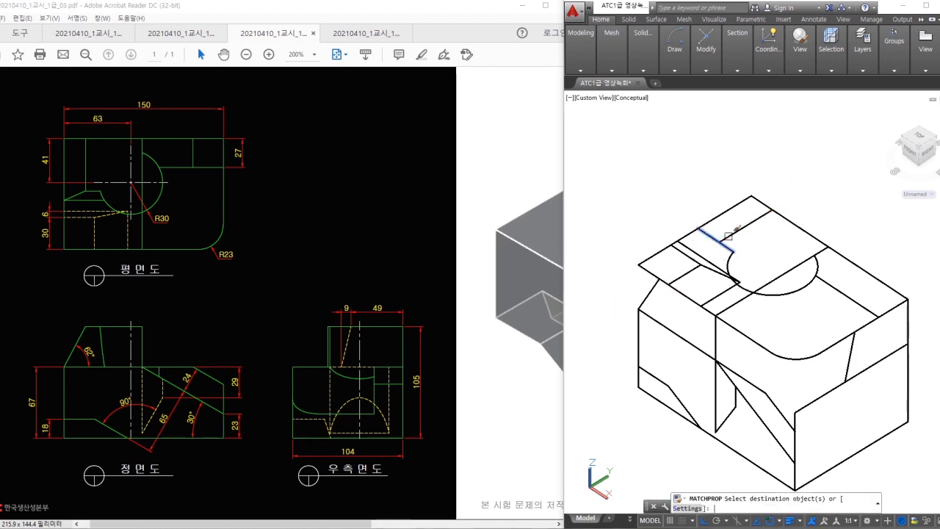
key(Escape)
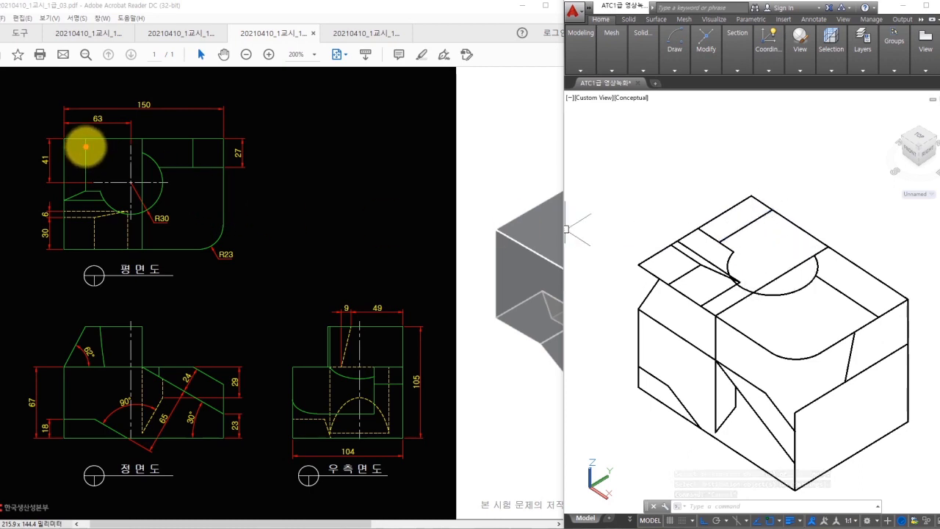
- Pan the model view to review the finished top sketch
drag(89, 144, 85, 187)
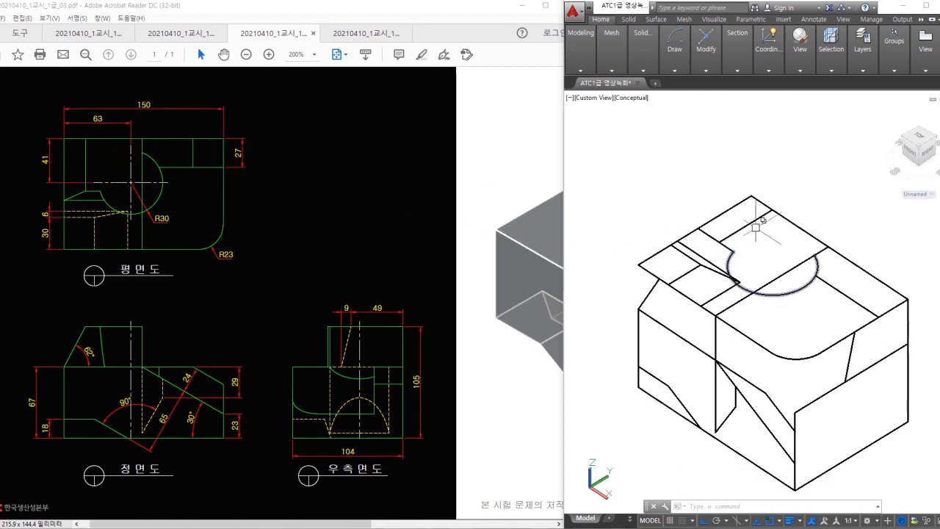
click(795, 184)
middle_drag(828, 204, 823, 150)
middle_drag(833, 214, 825, 223)
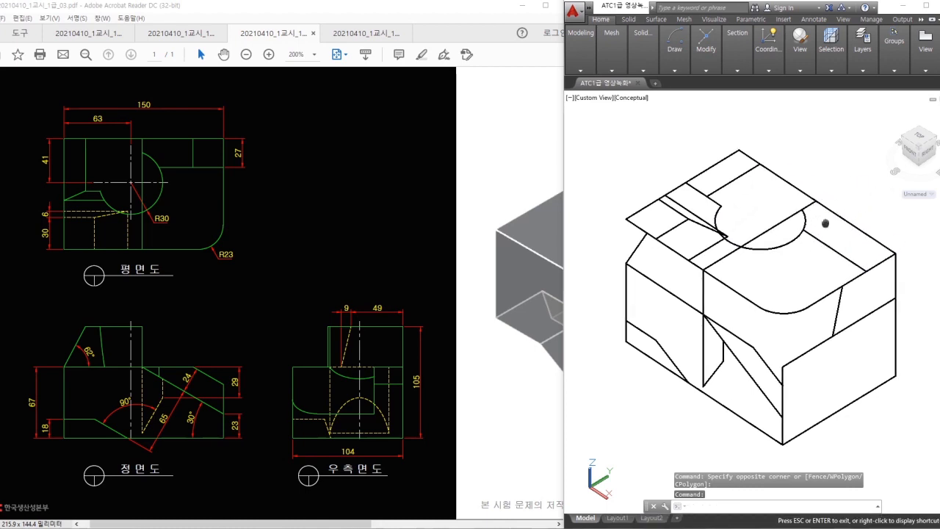
- Convert the top outline of the box into a region
text(g)
key(Return)
click(784, 179)
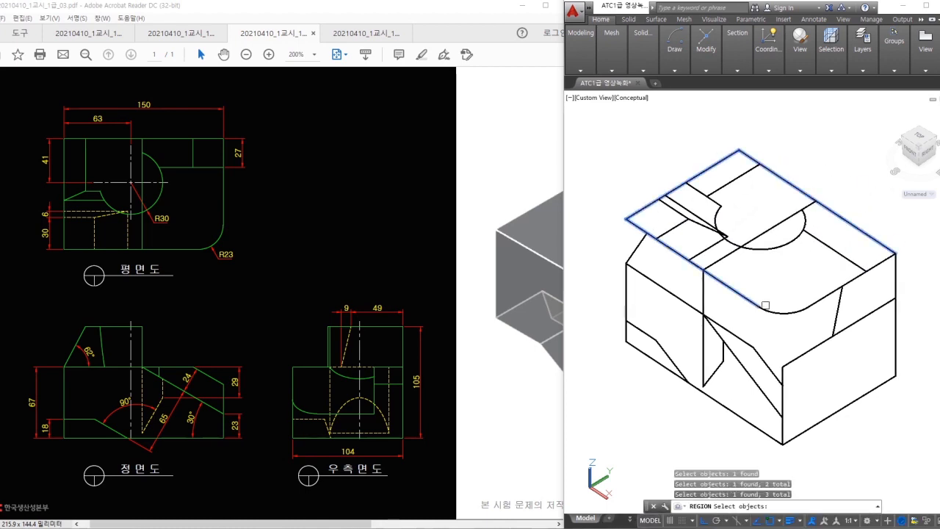
key(Return)
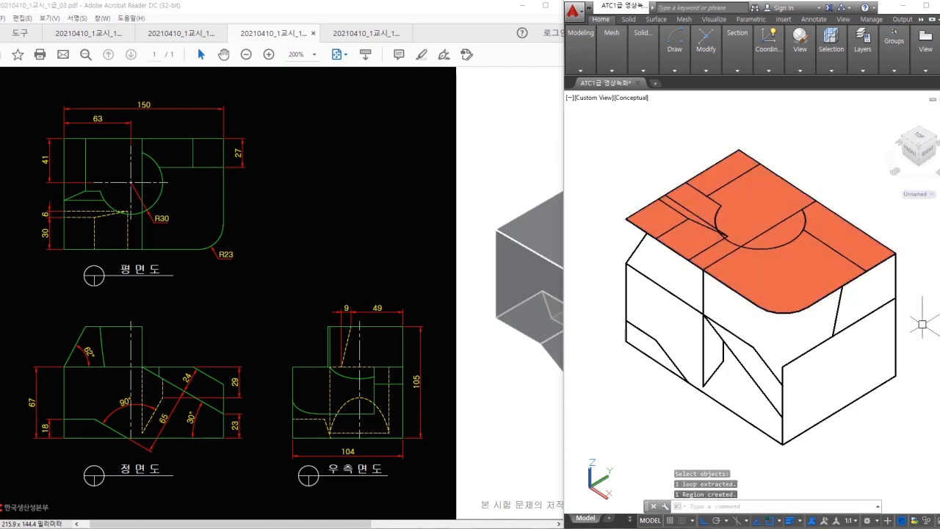
- Try moving the top region from its corner, cancelling each attempt
text(m)
key(Return)
key(Escape)
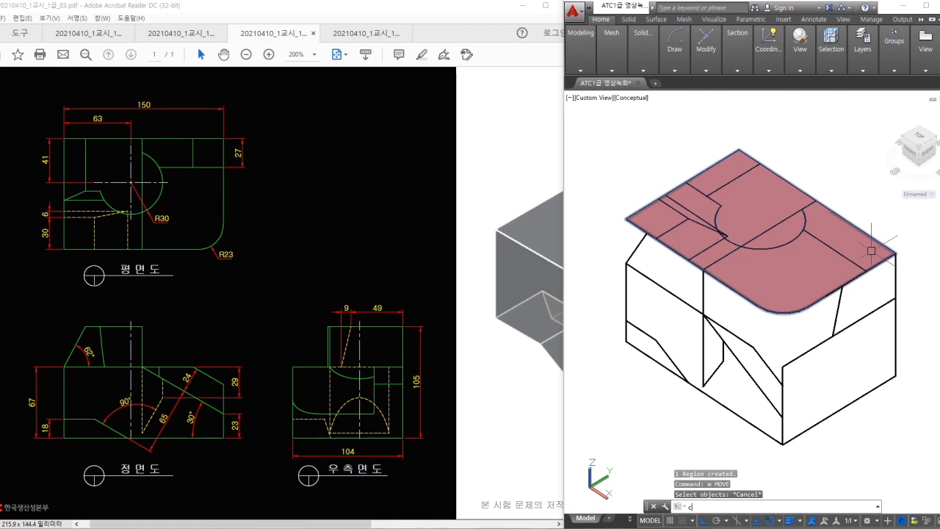
key(Escape)
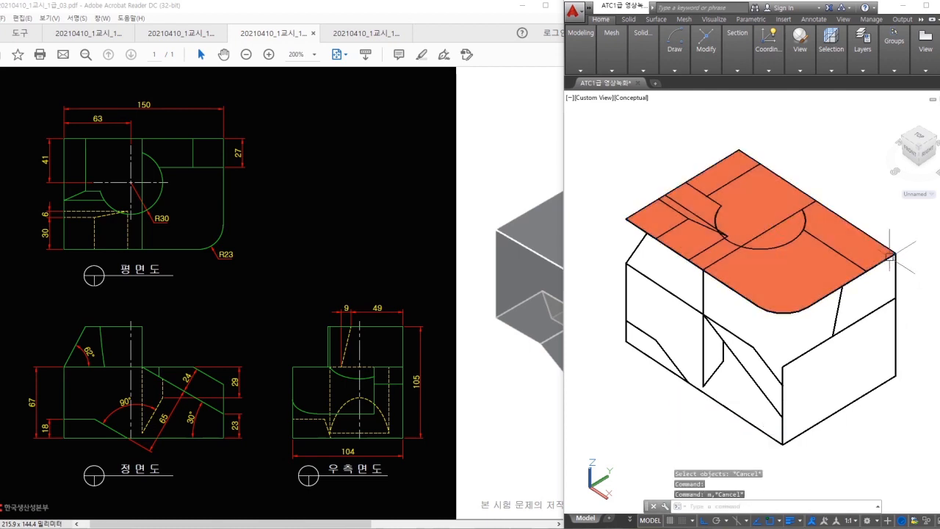
text(m)
key(Return)
click(888, 253)
key(Return)
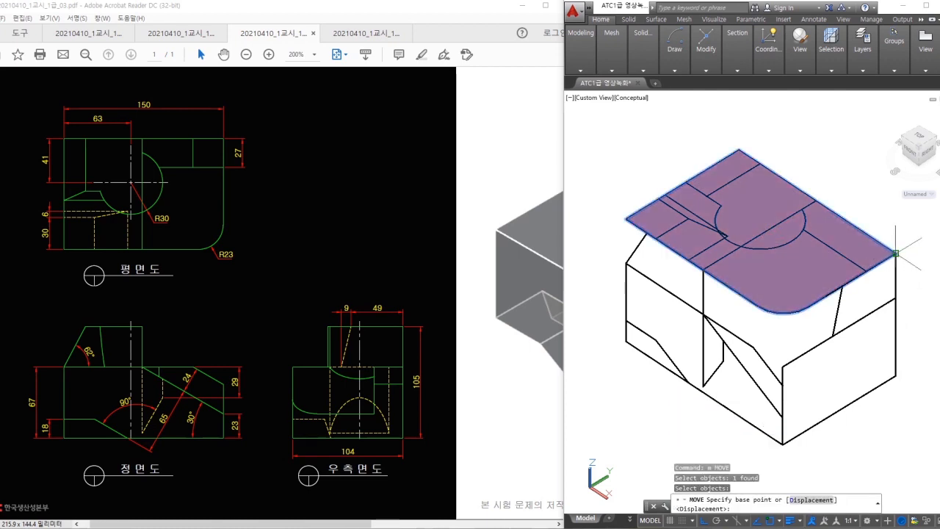
key(Escape)
text(m)
key(Return)
click(889, 252)
key(Return)
click(890, 253)
key(Escape)
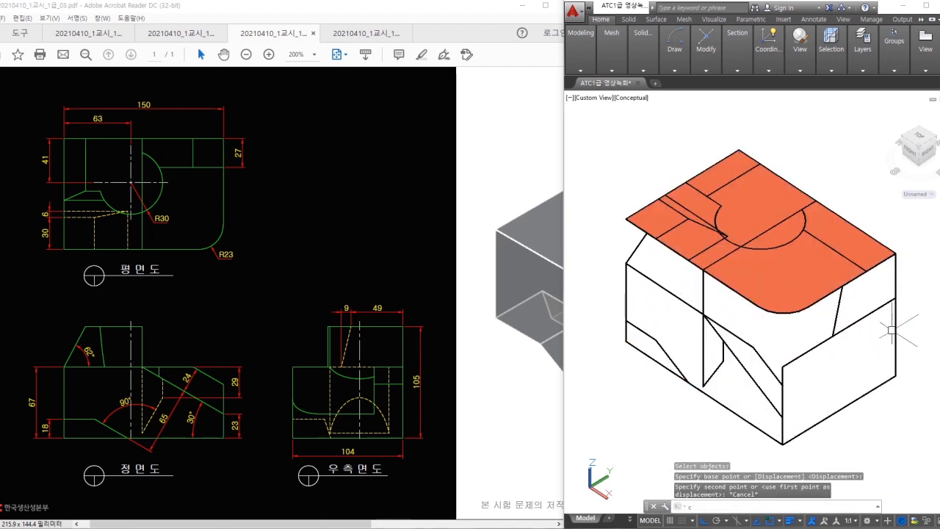
- Copy the top region from its corner down to the box's bottom corner
text(co)
key(Return)
click(890, 252)
key(Return)
click(895, 253)
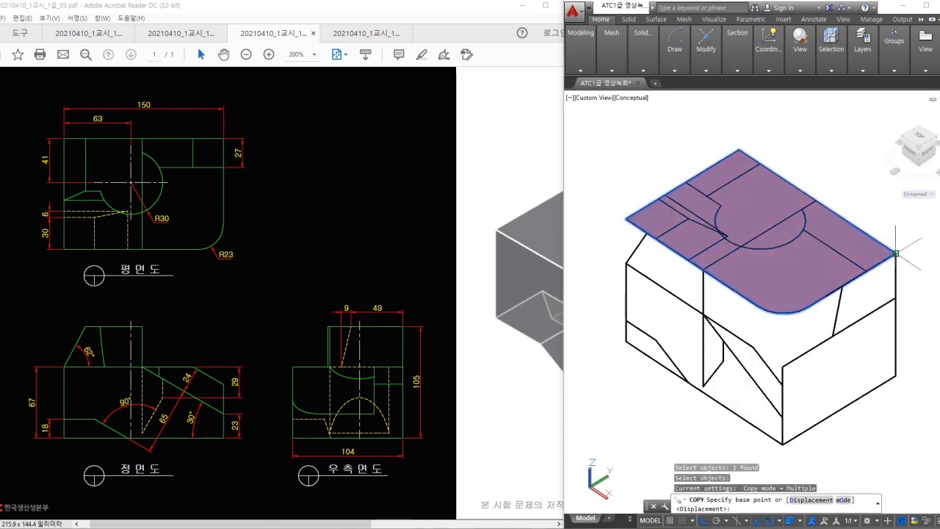
click(895, 376)
key(Escape)
- Extrude the bottom region into a trial block, then undo back past the region
text(ext)
key(Return)
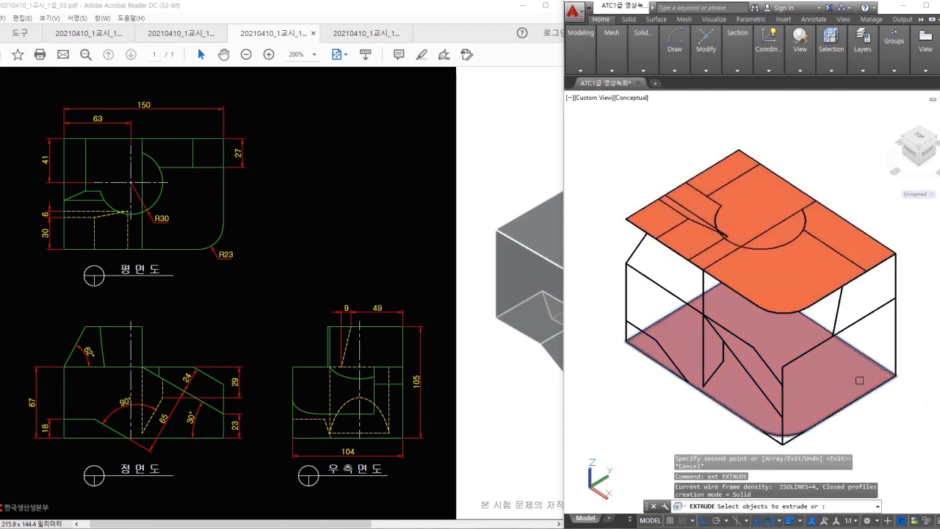
click(881, 376)
key(Return)
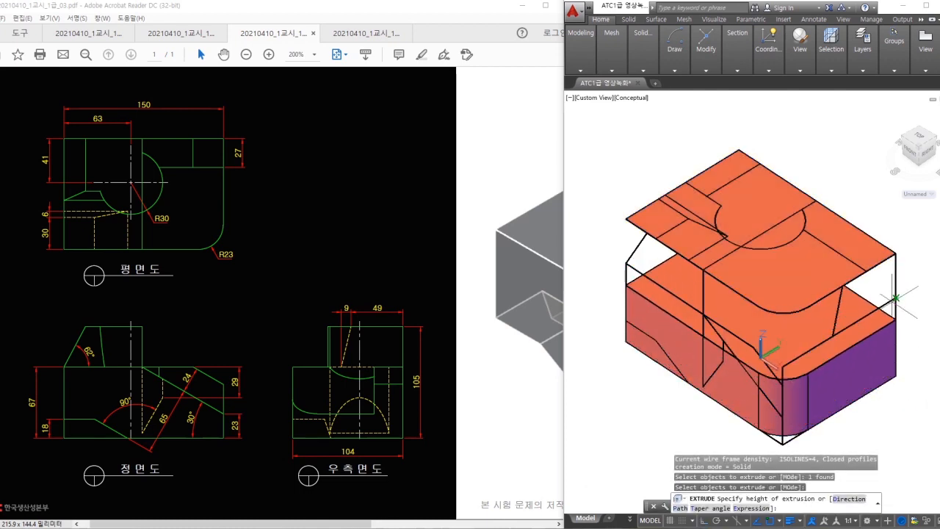
shift+middle_drag(918, 393, 917, 390)
click(917, 390)
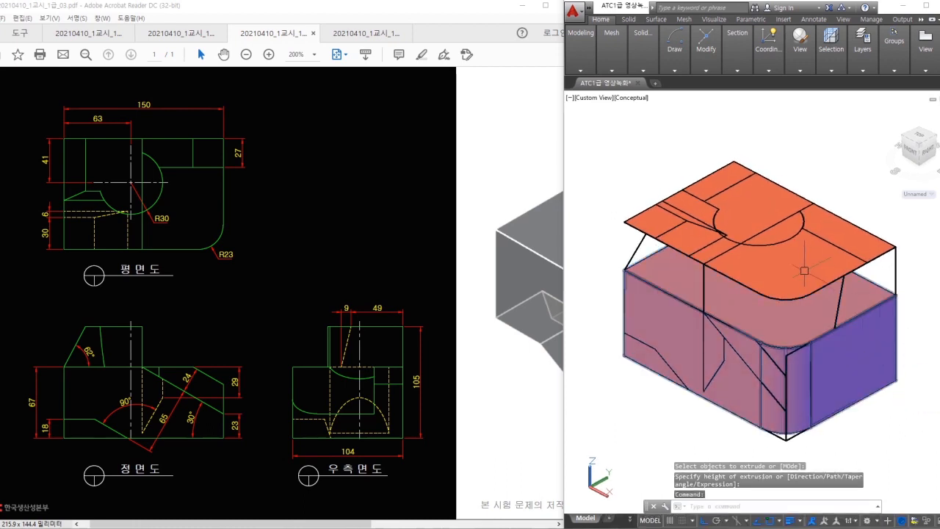
text(e)
key(Return)
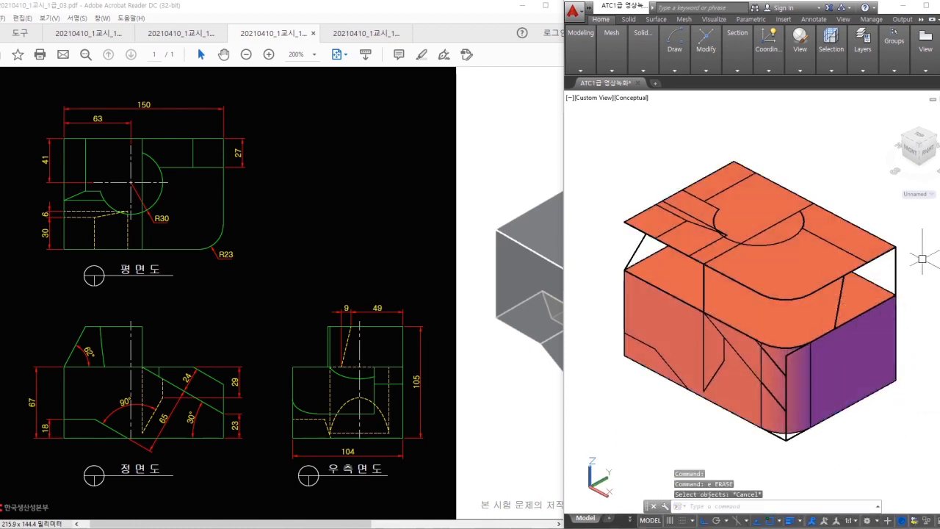
key(ctrl+z)
key(ctrl+z)
key(ctrl+z)
key(ctrl+z)
key(ctrl+z)
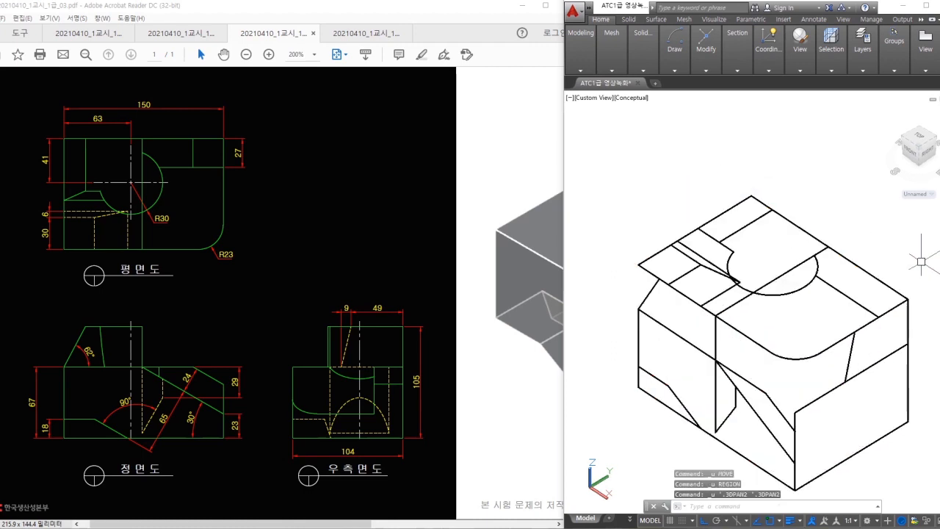
- Copy the four top outline edges from the top right corner to the bottom right corner
middle_drag(886, 284, 889, 257)
text(ct )
text(o)
key(space)
click(897, 263)
click(899, 279)
click(849, 309)
click(862, 321)
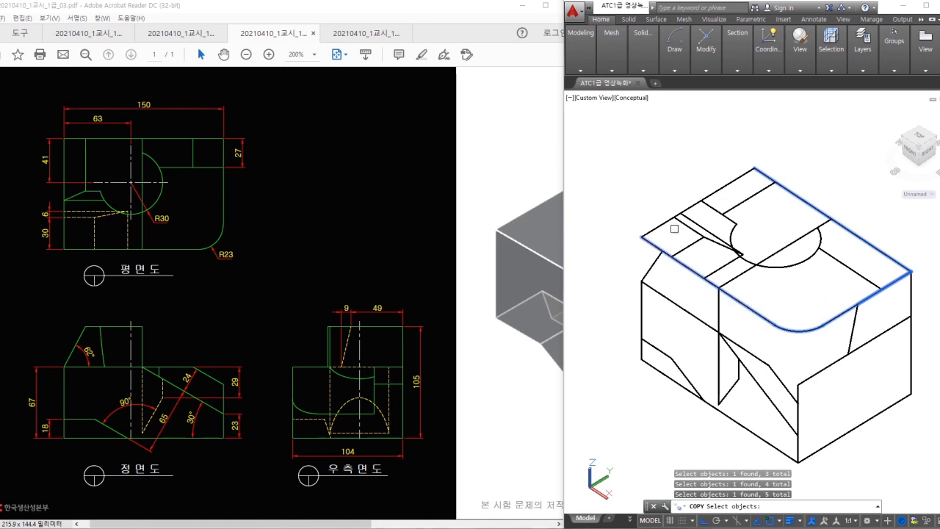
key(space)
click(909, 273)
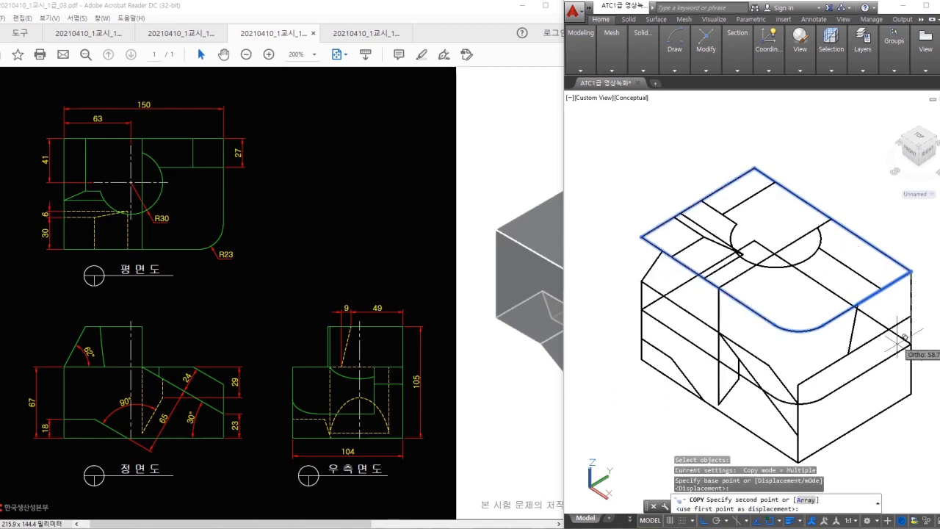
click(910, 393)
key(Escape)
middle_drag(871, 377, 874, 343)
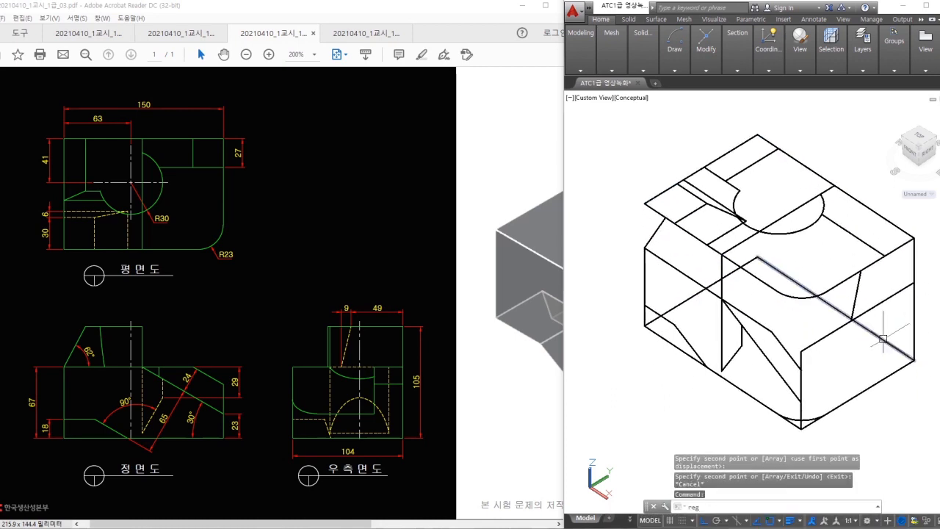
- Window-select the bottom outline edges into a region, then undo that region
key(space)
click(882, 339)
click(830, 435)
click(923, 341)
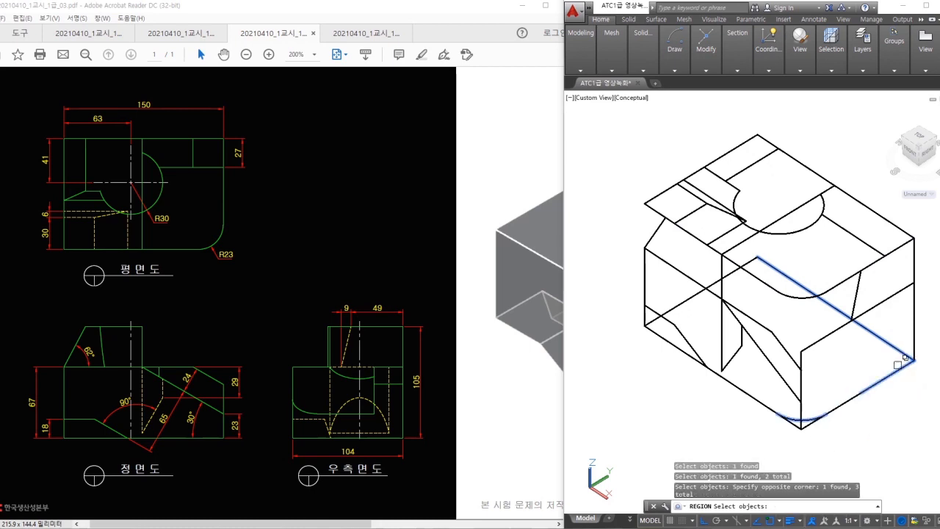
click(851, 397)
click(883, 416)
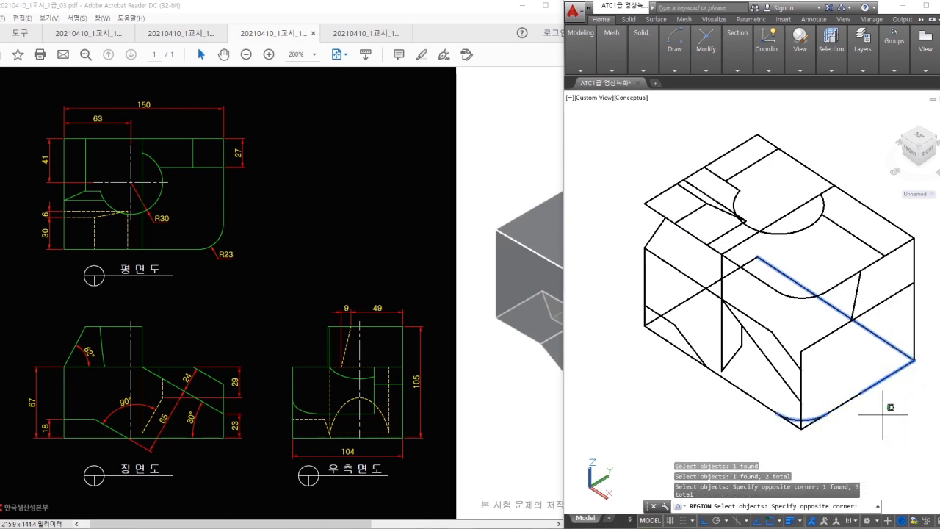
click(835, 394)
click(740, 391)
click(740, 393)
click(727, 382)
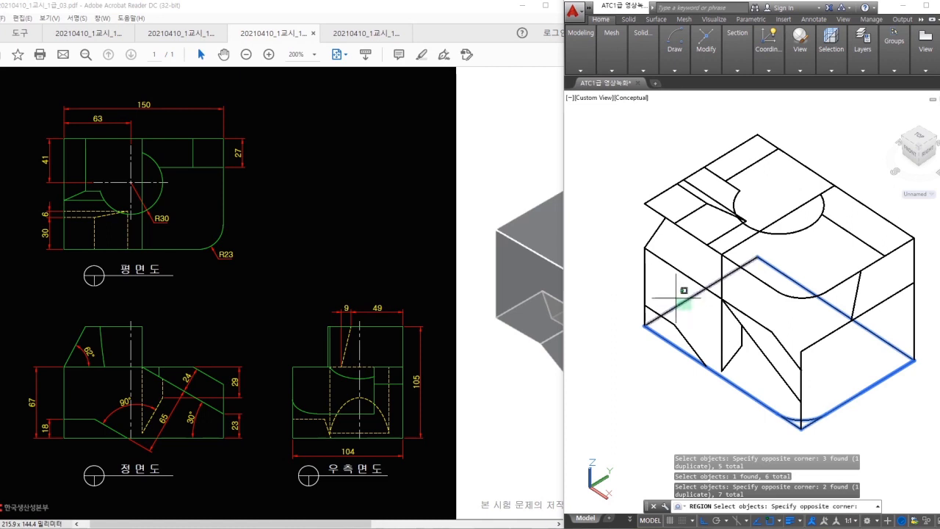
key(Return)
key(ctrl+z)
- Recreate the base region with REG from the bottom edges and pick it for extrusion
text(re)
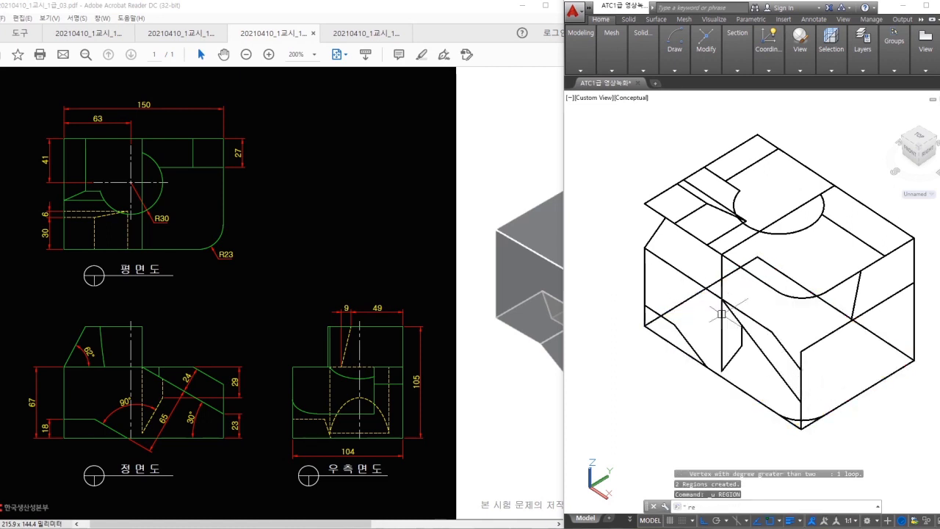
text(g)
key(Return)
click(686, 301)
shift+middle_drag(828, 306, 837, 367)
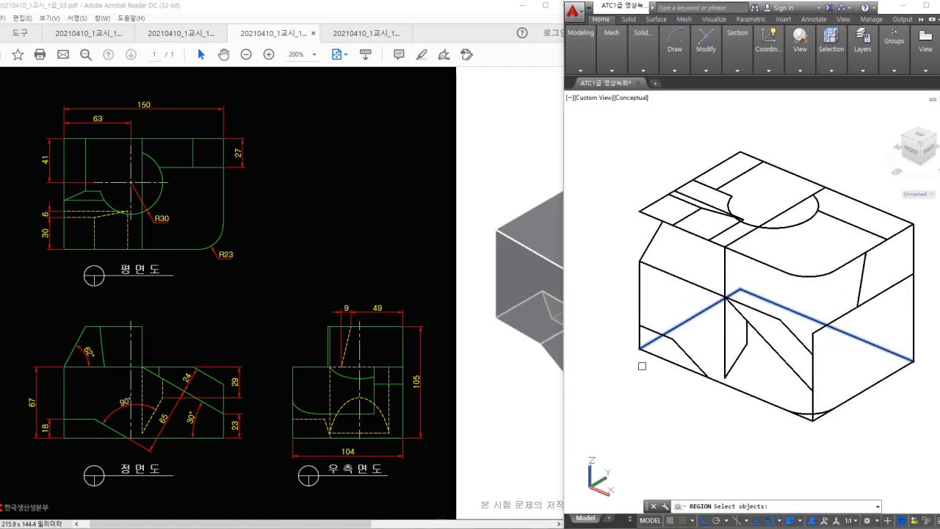
click(621, 346)
click(792, 428)
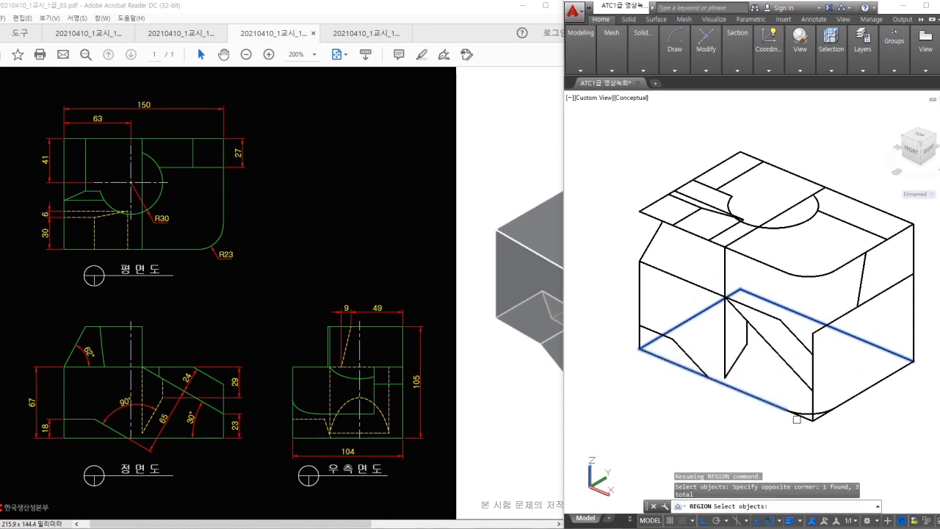
click(805, 410)
click(834, 438)
click(931, 340)
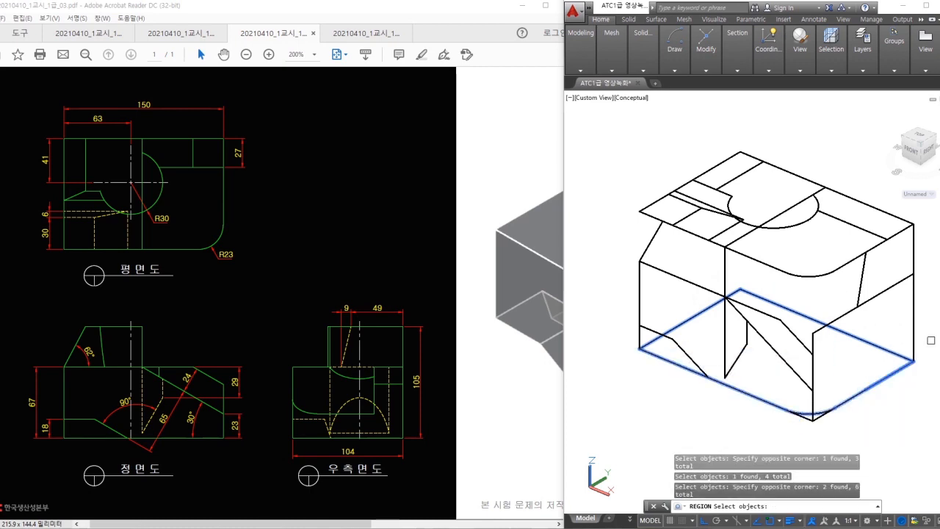
key(Return)
middle_drag(918, 344, 903, 369)
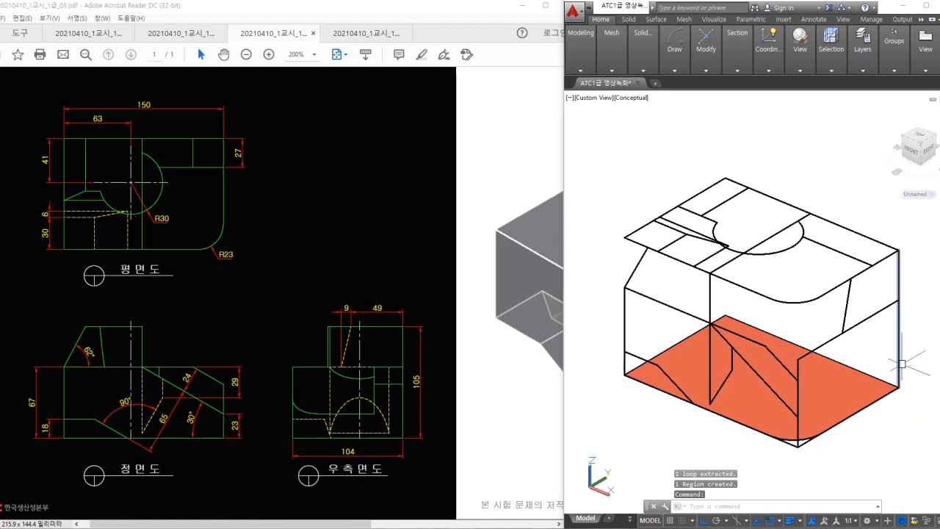
key(Return)
click(840, 397)
- Finish extruding the orange base region into a solid block and look down on it
key(Return)
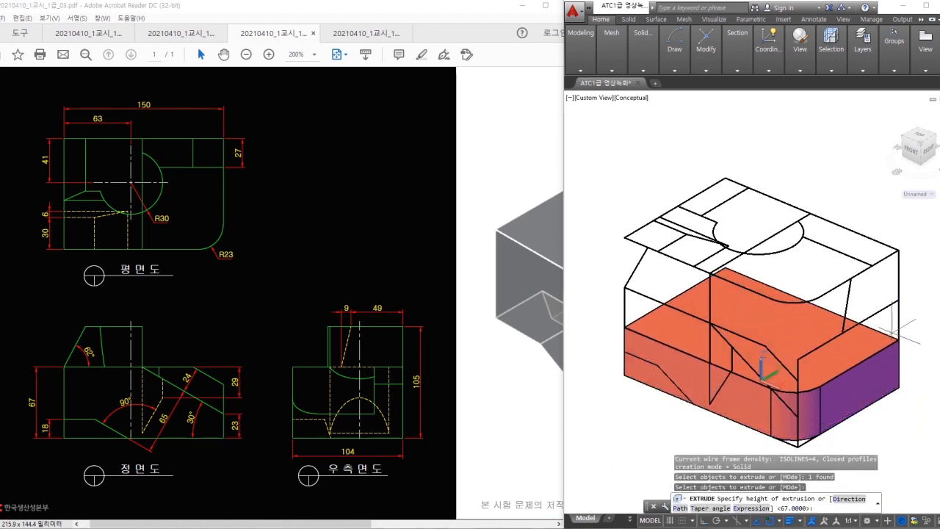
key(Escape)
mouse_move(919, 355)
shift+middle_down()
mouse_move(927, 389)
mouse_move(925, 367)
shift+middle_up()
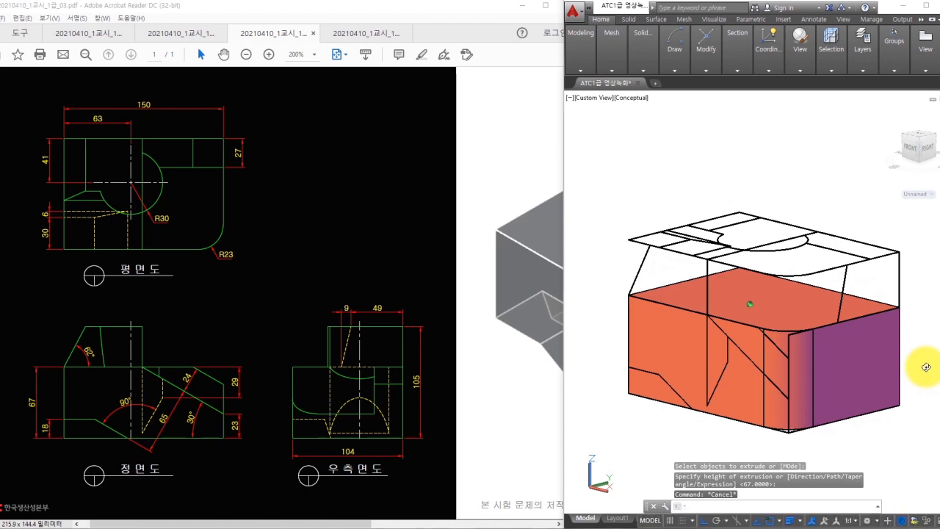
click(730, 136)
click(670, 151)
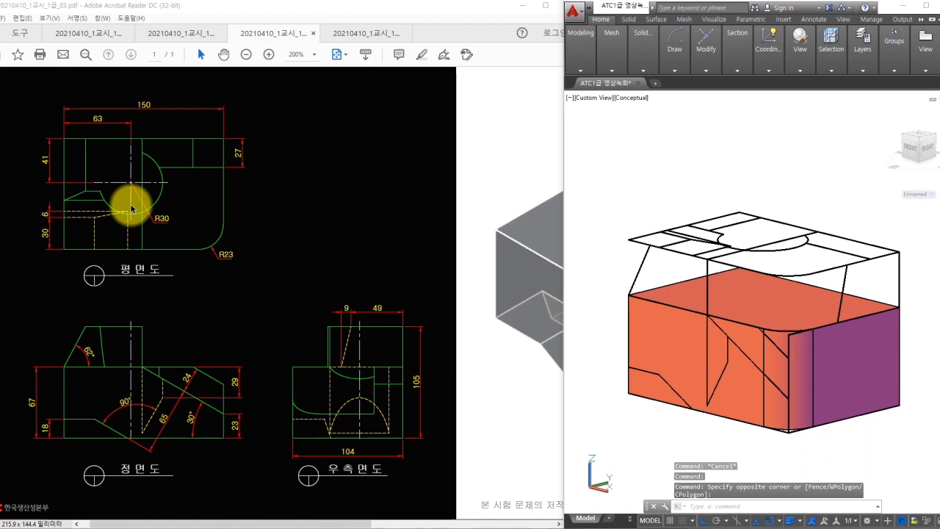
shift+middle_drag(695, 195, 702, 245)
- Abandon a second extrude and orbit back to a lower front-right view
text(ext)
key(space)
key(Escape)
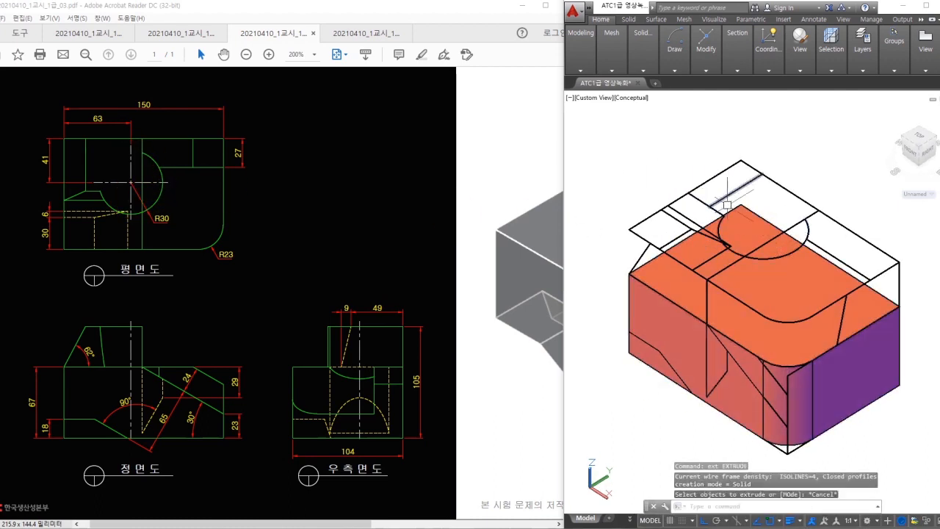
shift+middle_drag(726, 199, 646, 256)
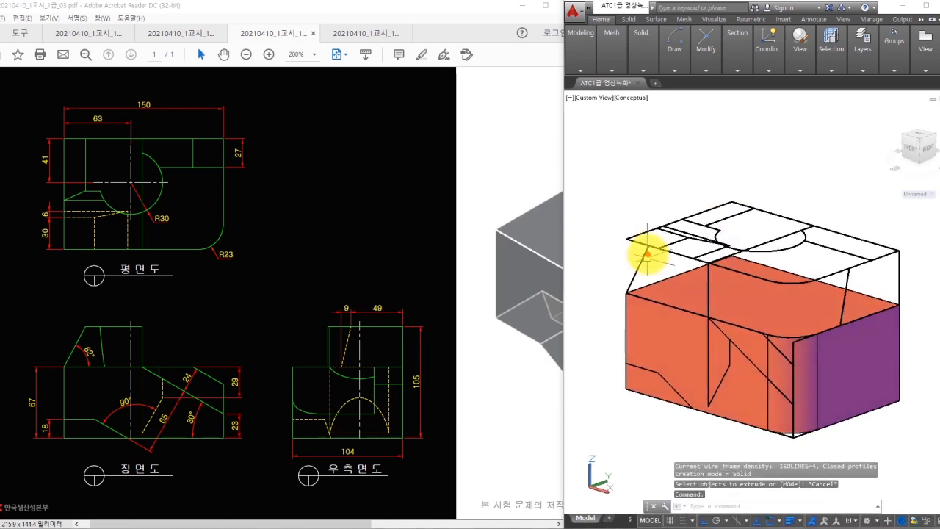
mouse_move(646, 246)
mouse_down()
mouse_move(709, 257)
mouse_move(702, 308)
mouse_move(624, 289)
mouse_move(646, 257)
mouse_up()
mouse_move(894, 256)
mouse_down()
mouse_move(860, 268)
mouse_move(840, 311)
mouse_move(890, 279)
mouse_move(749, 224)
mouse_move(712, 225)
mouse_move(682, 246)
mouse_move(791, 197)
mouse_move(788, 207)
mouse_up()
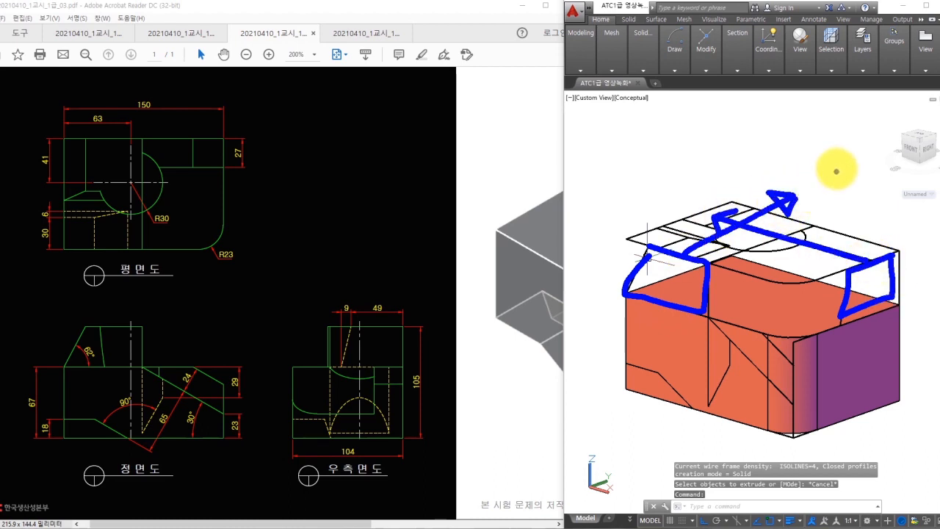
key(Escape)
mouse_move(581, 45)
click(634, 95)
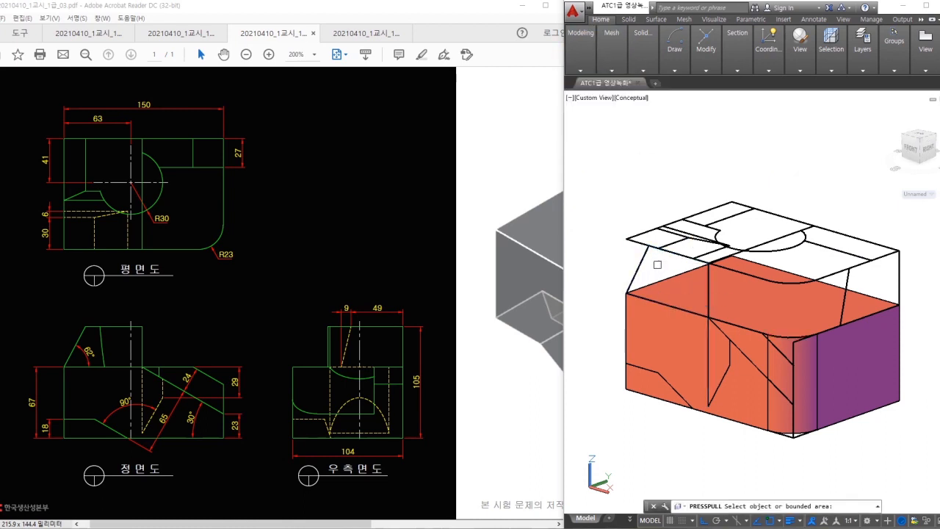
shift+middle_drag(678, 308, 694, 270)
key(Escape)
mouse_move(611, 66)
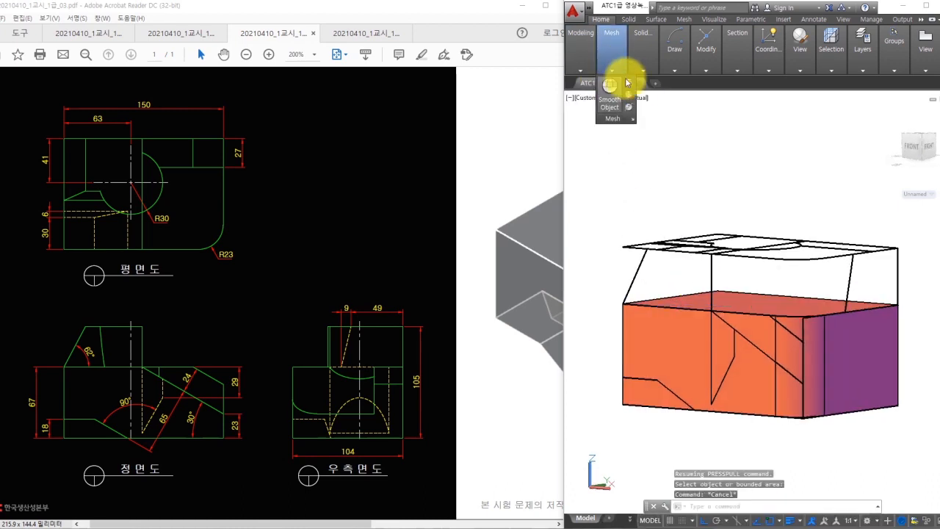
mouse_move(574, 60)
click(635, 95)
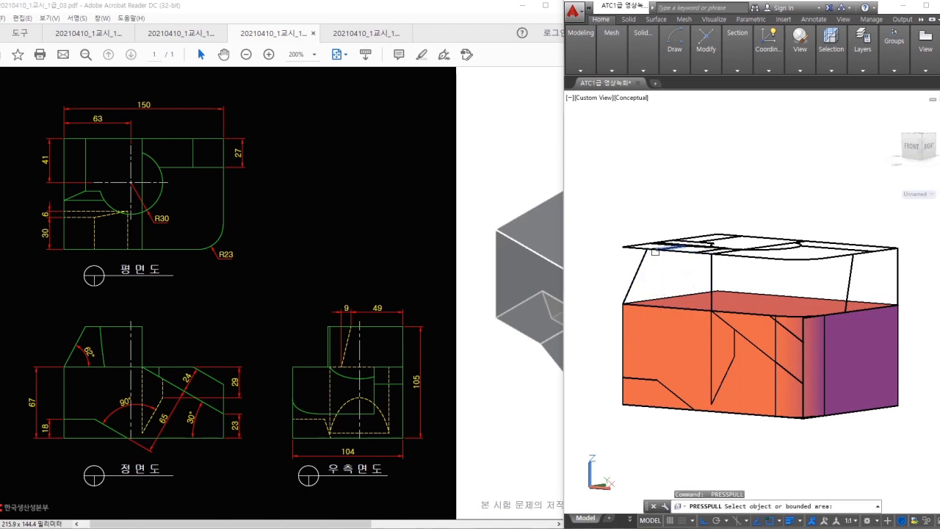
key(Return)
scroll(646, 298, up, 2)
- Set the UCS origin at the top-left front corner with the X axis along the front edge
text(u)
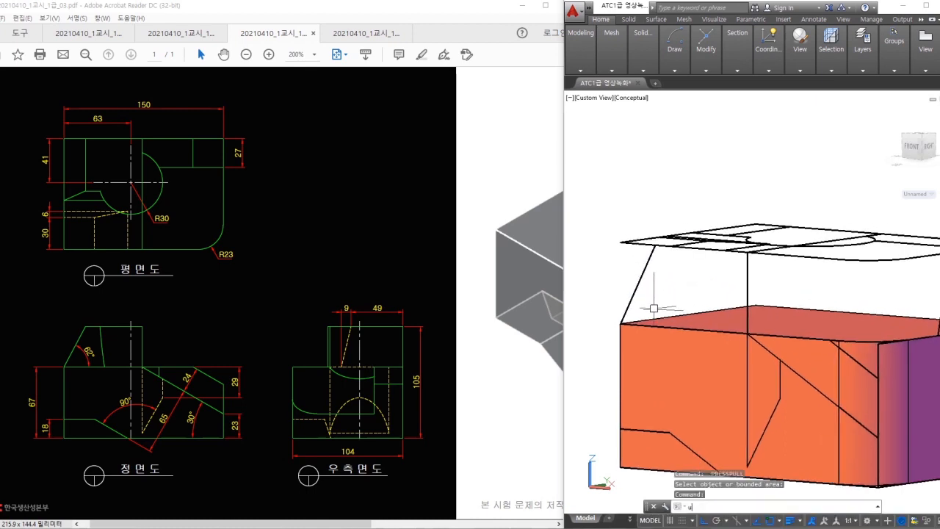
text(cs)
key(Return)
click(621, 322)
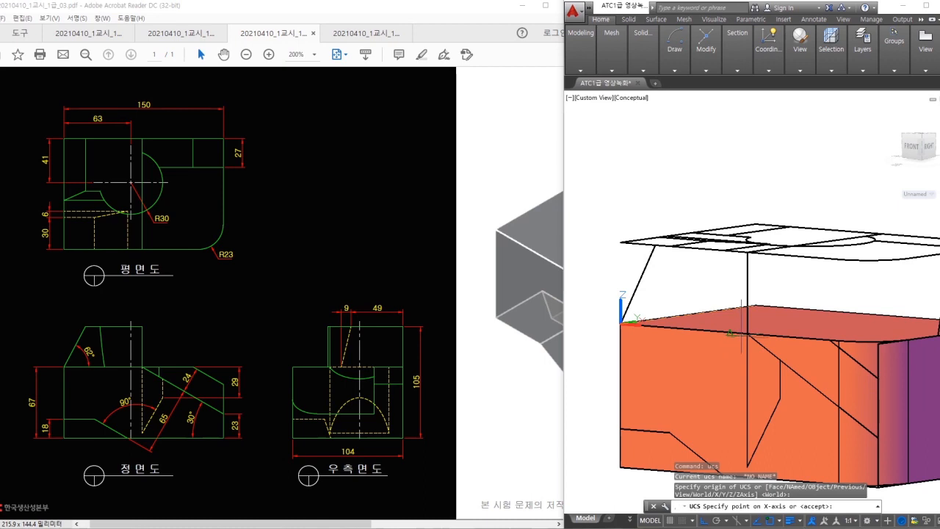
click(740, 330)
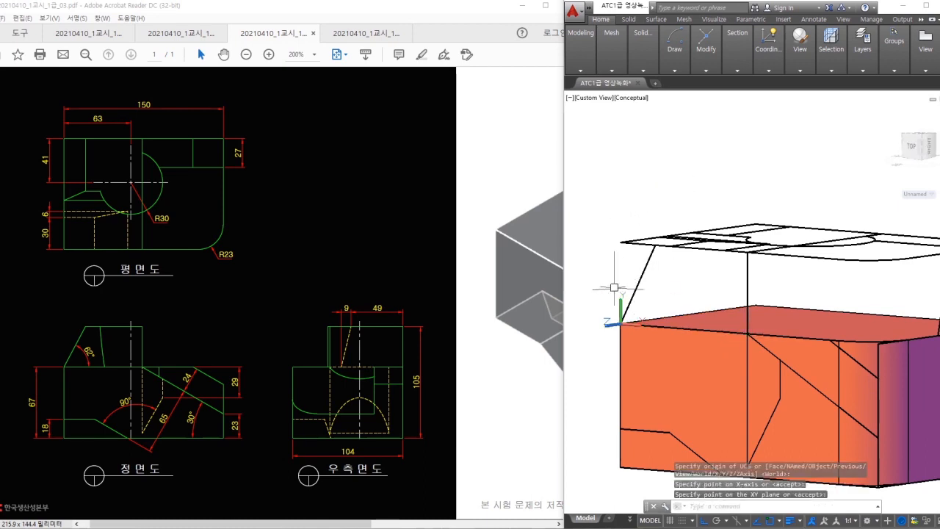
- Press-pull the left side profile to the right into a long solid bar
click(591, 66)
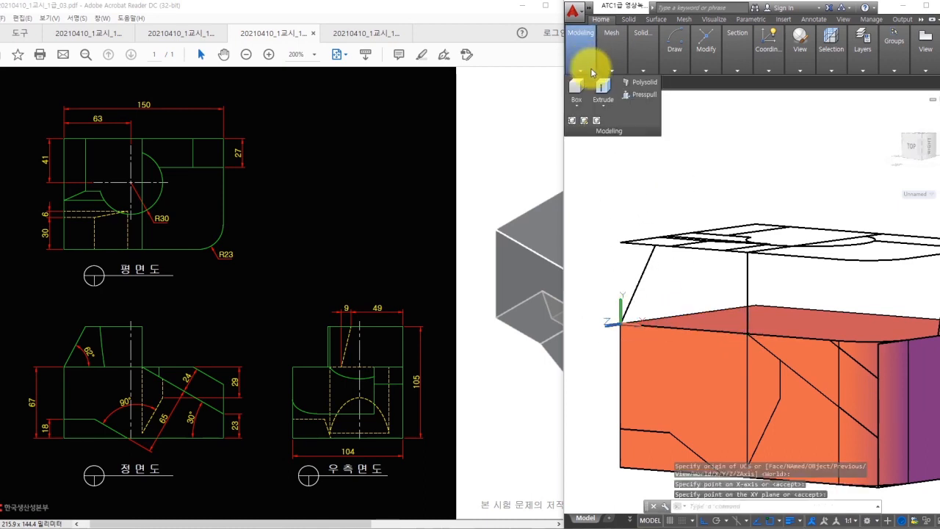
click(640, 88)
click(664, 271)
shift+middle_drag(851, 199, 742, 285)
scroll(823, 249, down, 3)
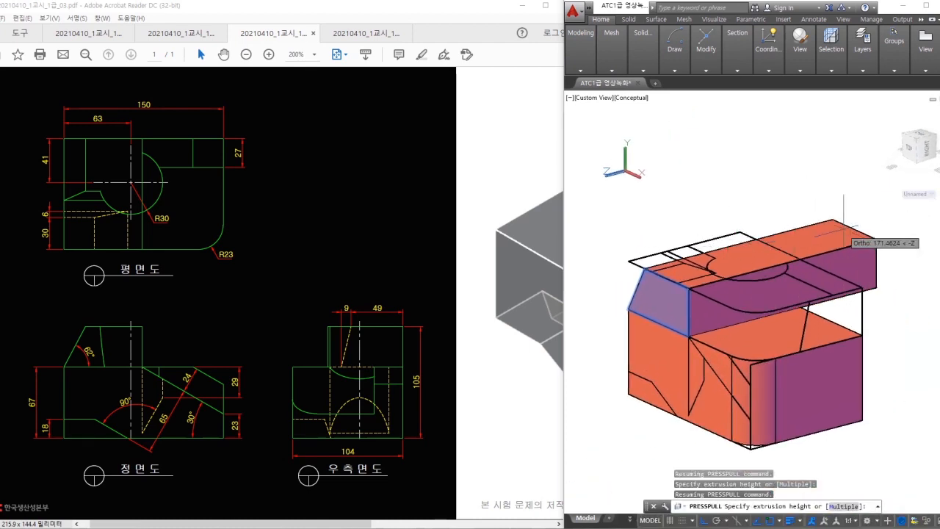
click(850, 225)
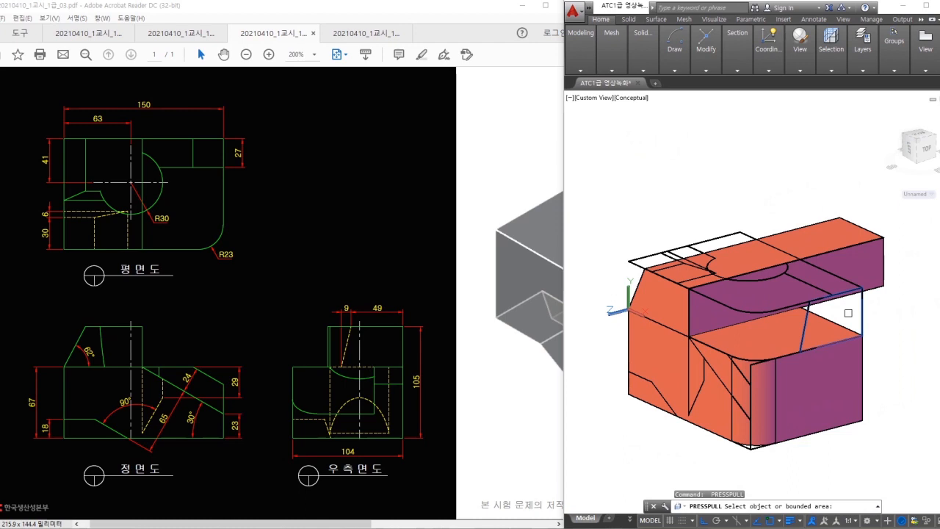
- Press-pull the right-side opening profile back-left into the crossing bar
click(848, 313)
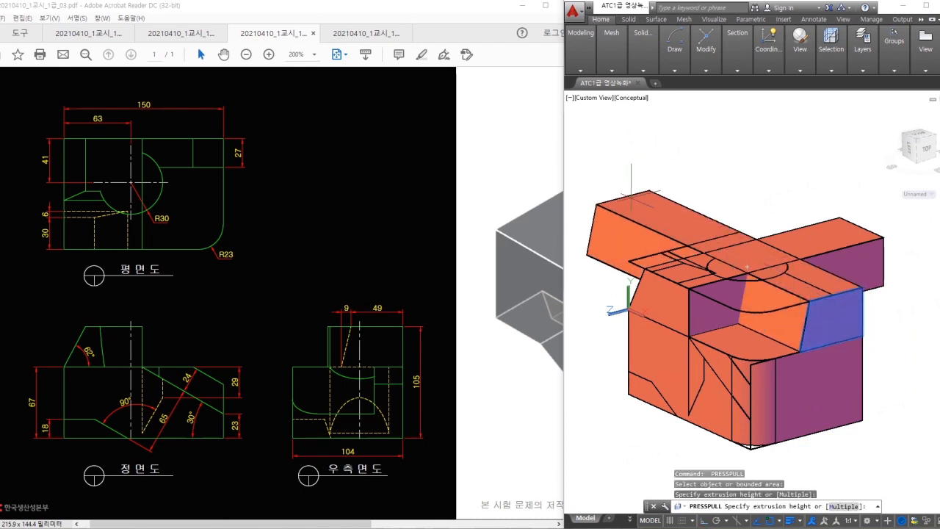
click(629, 196)
shift+middle_drag(717, 199, 725, 222)
key(space)
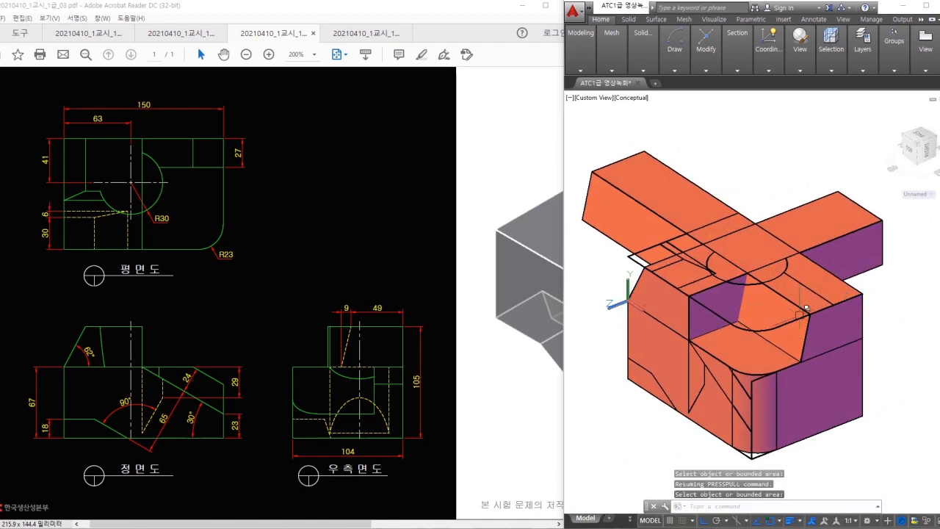
click(797, 338)
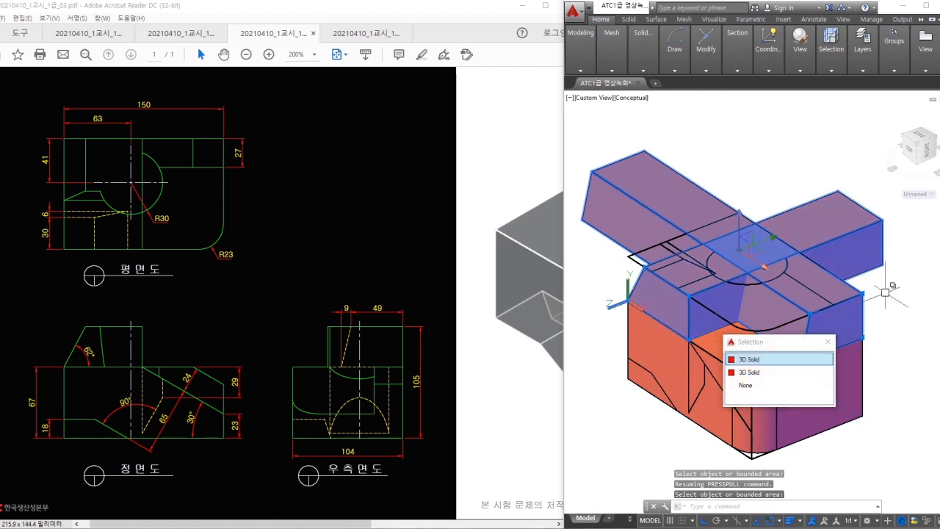
- Intersect the two crossing bars into one raised solid with an arc-shaped face
key(Escape)
key(Escape)
click(646, 67)
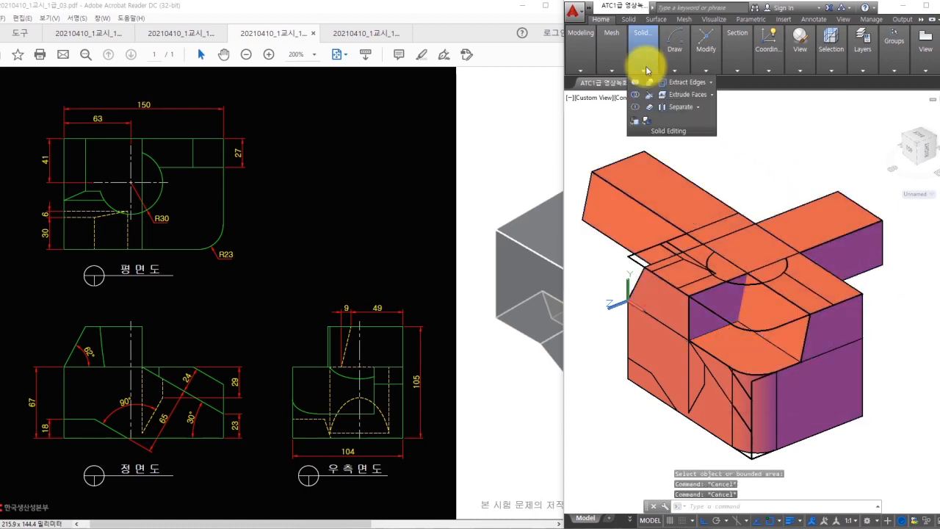
click(638, 111)
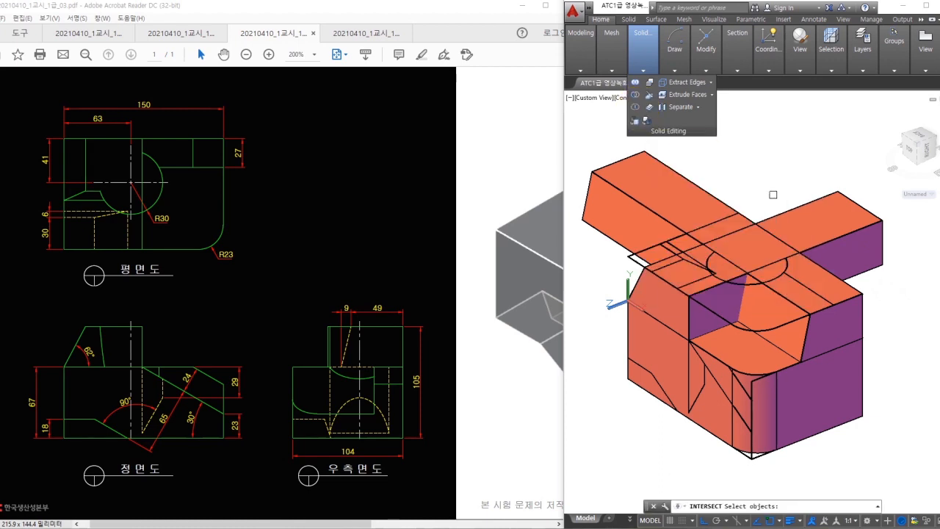
click(814, 218)
click(668, 181)
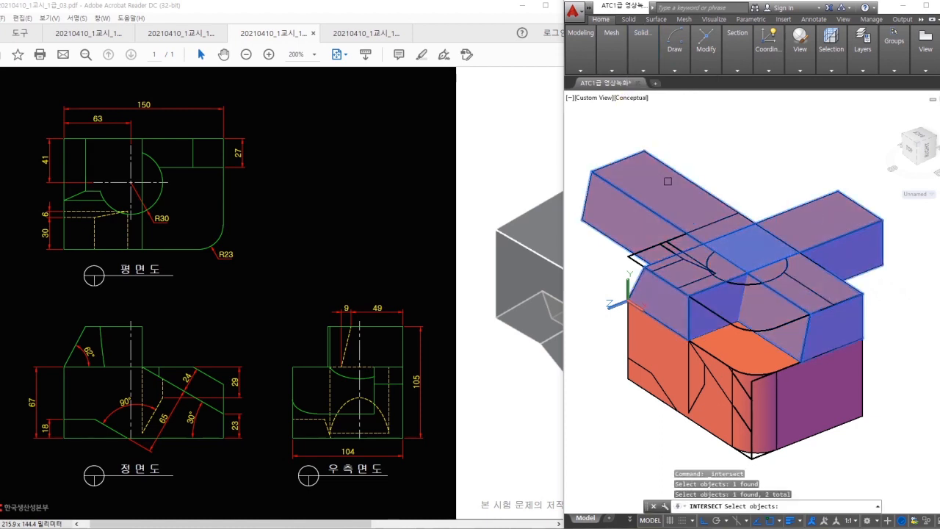
key(Return)
shift+middle_drag(733, 212, 641, 429)
key(ctrl+2)
mouse_move(625, 335)
mouse_down()
mouse_move(655, 345)
mouse_move(677, 395)
mouse_move(623, 373)
mouse_move(637, 338)
mouse_up()
- Zoom and orbit toward the top outline's left corner, then start the LINE command
key(Escape)
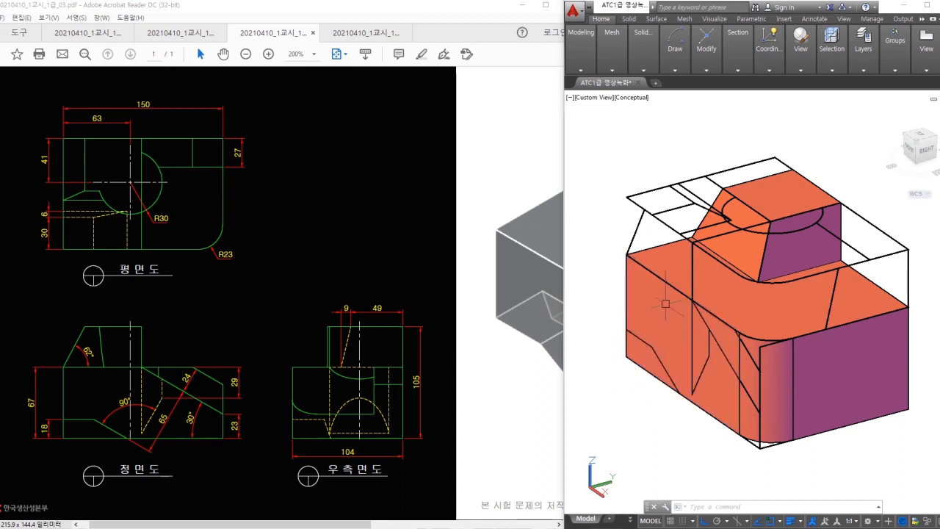
scroll(637, 204, up, 4)
middle_drag(646, 201, 717, 231)
mouse_move(712, 222)
mouse_down()
mouse_move(770, 247)
mouse_move(716, 279)
mouse_up()
mouse_move(729, 214)
mouse_down()
mouse_move(845, 263)
mouse_move(852, 277)
mouse_move(787, 308)
mouse_up()
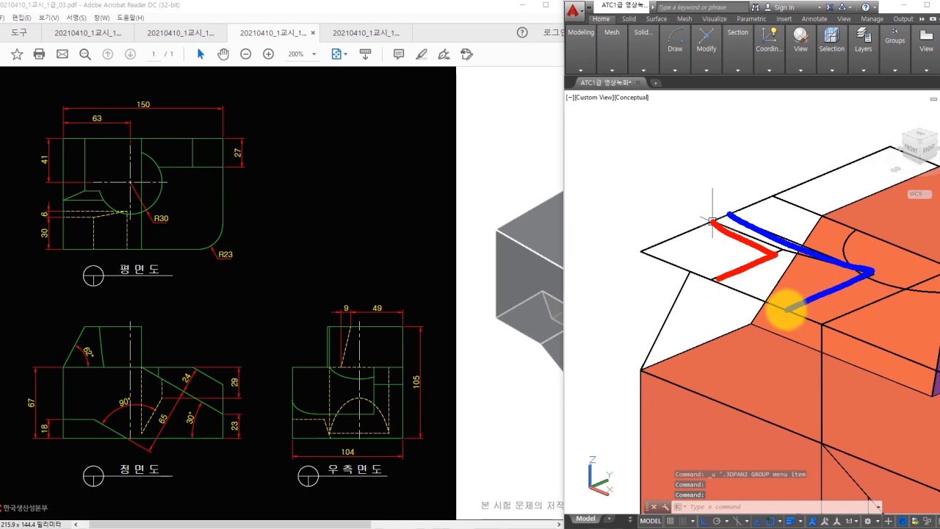
mouse_move(718, 278)
mouse_down()
mouse_move(654, 252)
mouse_move(730, 217)
mouse_move(661, 247)
mouse_move(784, 305)
mouse_up()
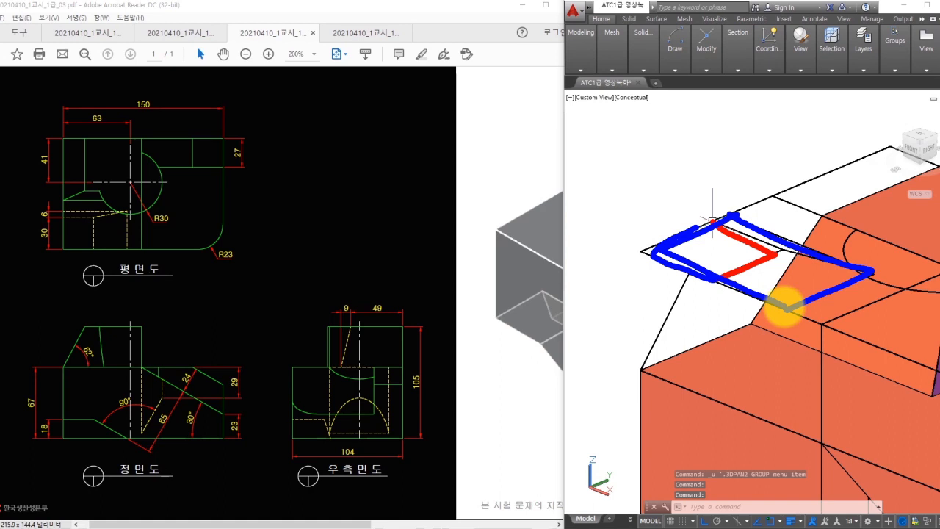
key(Escape)
scroll(718, 235, up, 2)
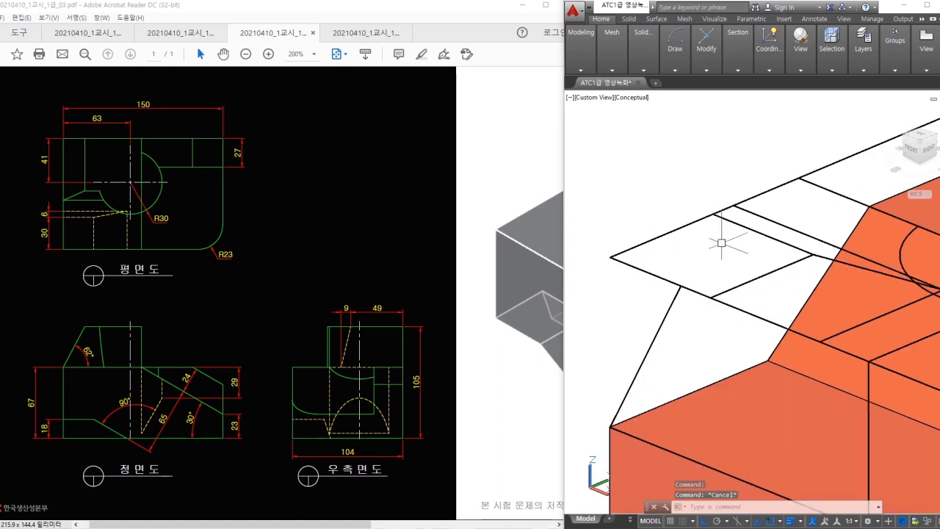
text(l)
key(Return)
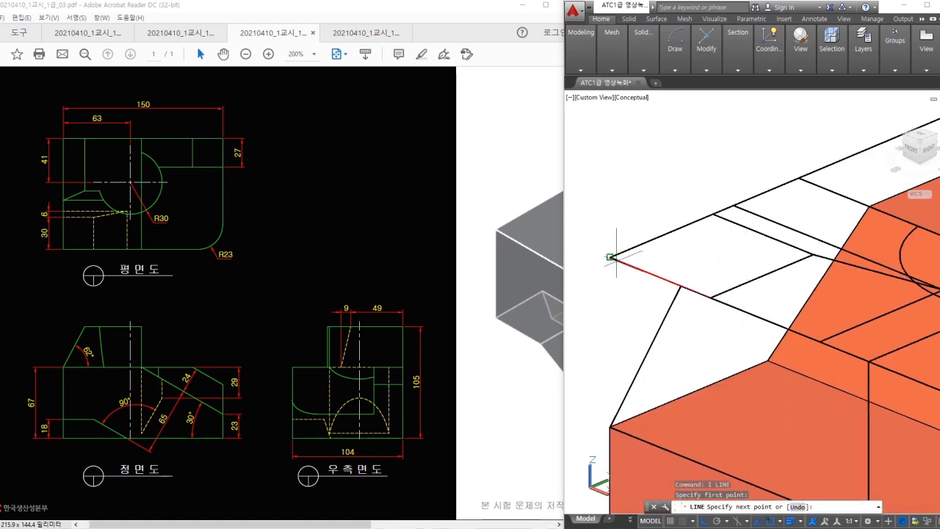
- Move the four-edged square from its left corner down to the matching lower corner
key(Escape)
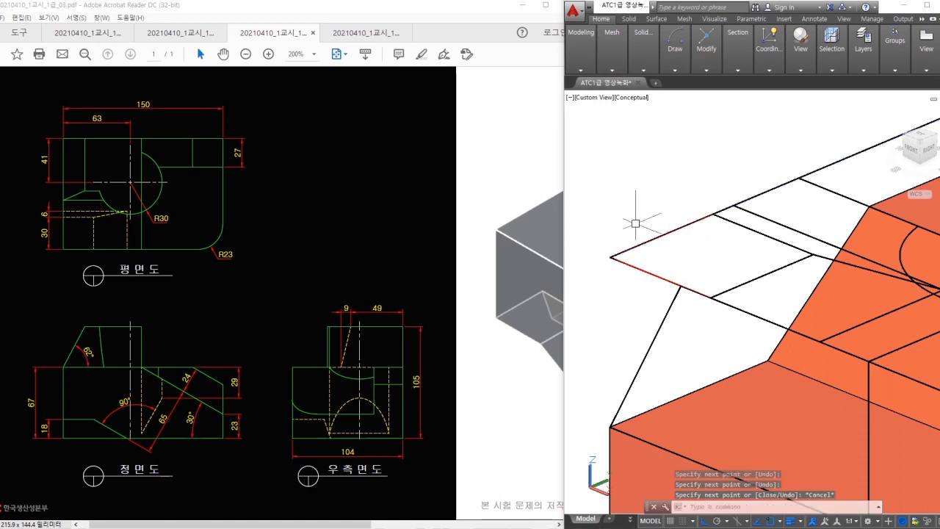
text(m)
key(Return)
click(587, 202)
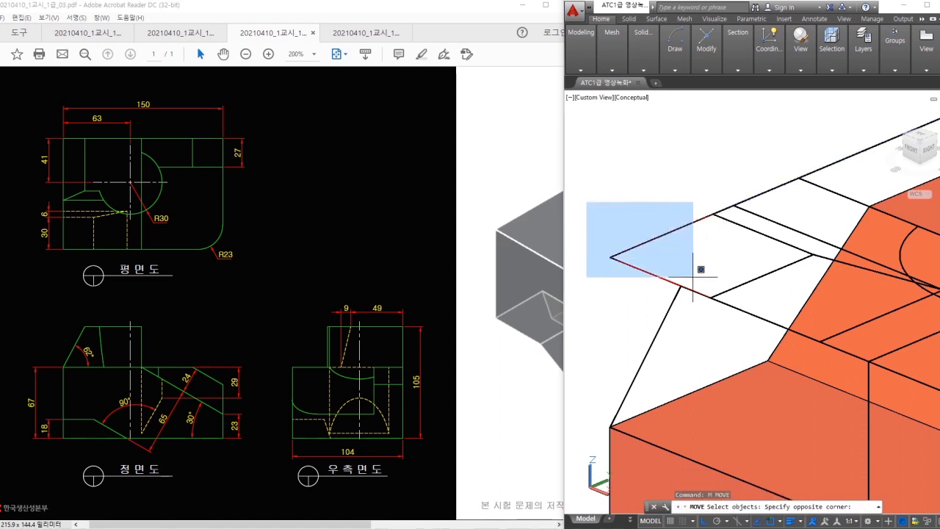
click(812, 304)
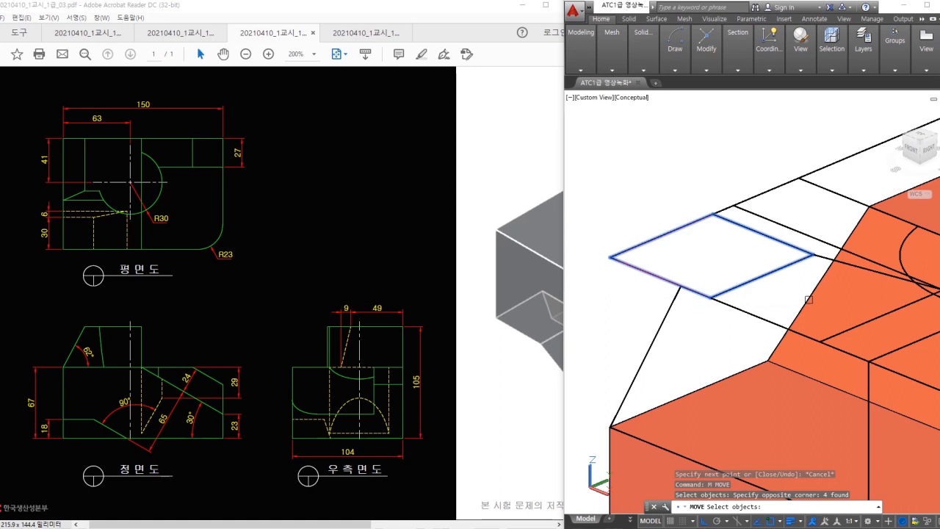
click(663, 284)
click(703, 291)
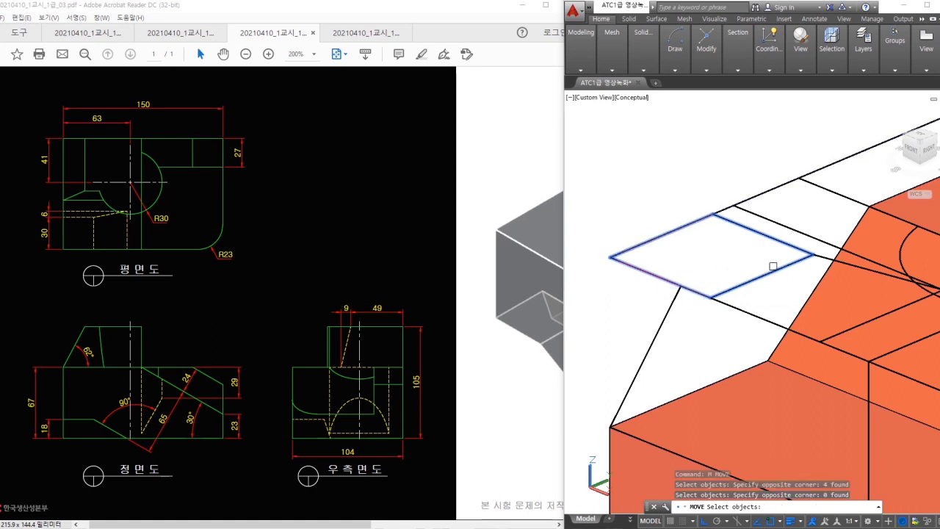
key(Return)
click(609, 256)
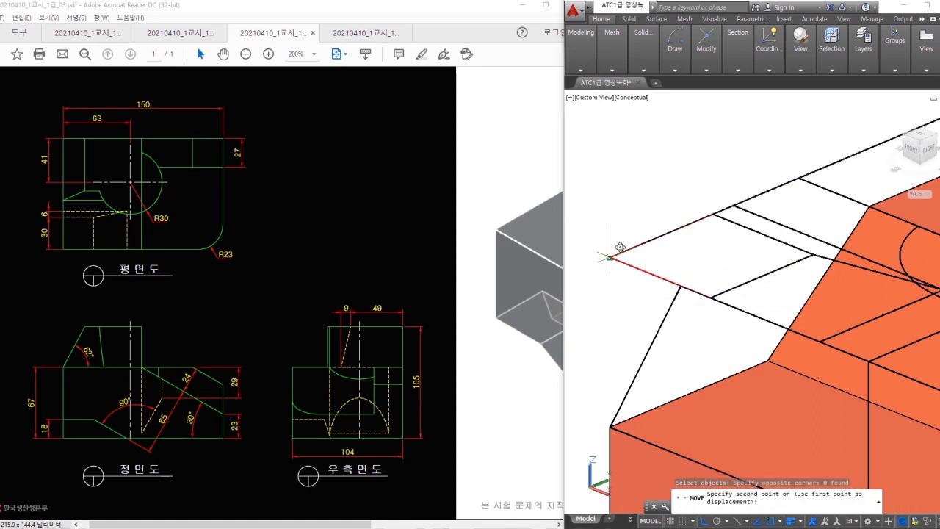
middle_drag(594, 464, 610, 266)
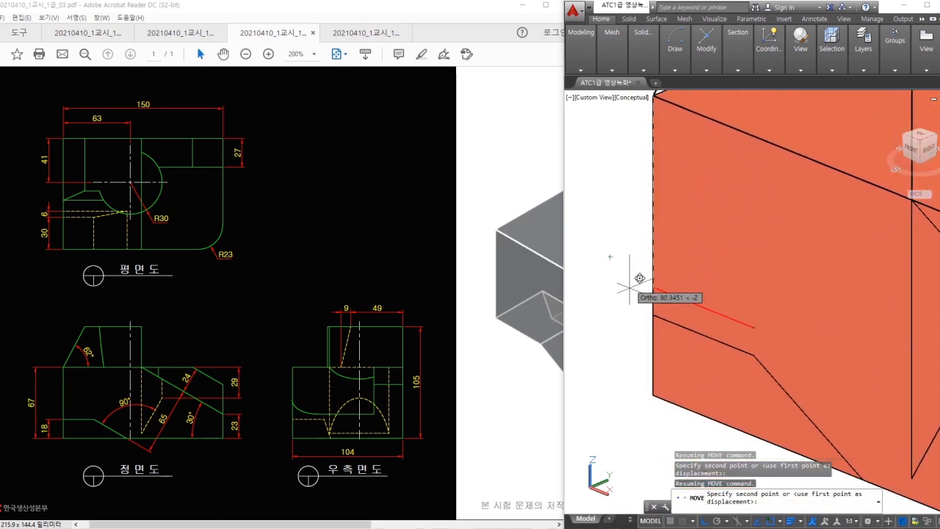
click(652, 314)
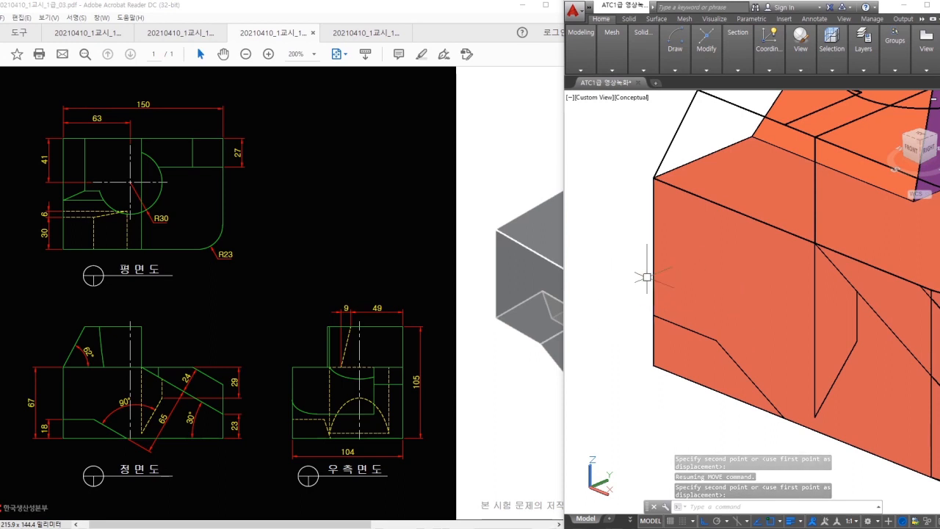
click(804, 59)
- Switch to 2D Wireframe and JOIN the parallelogram's four edges into one polyline
click(805, 96)
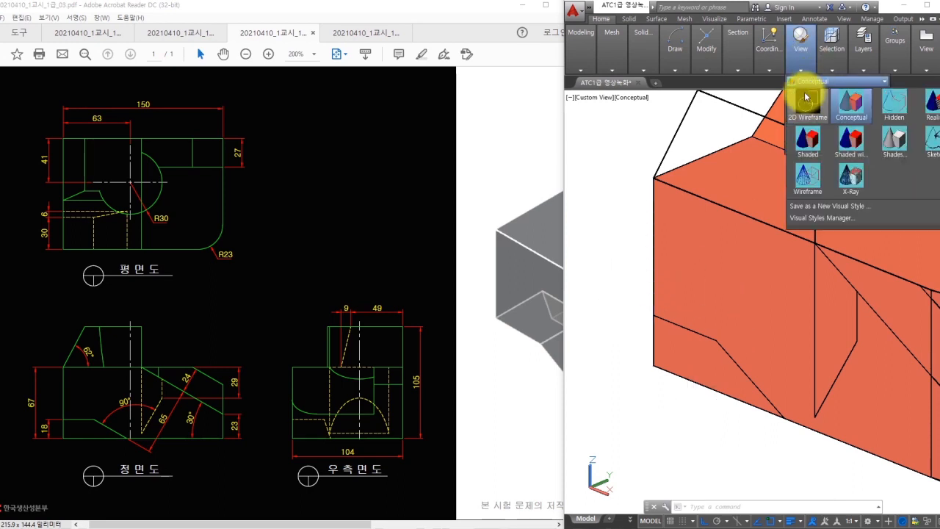
click(805, 103)
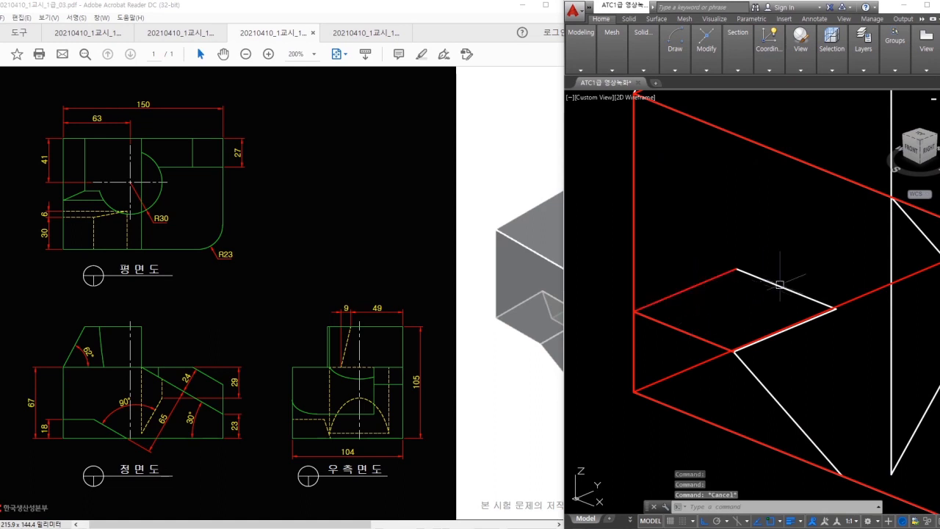
text(j)
key(Return)
click(706, 287)
click(687, 331)
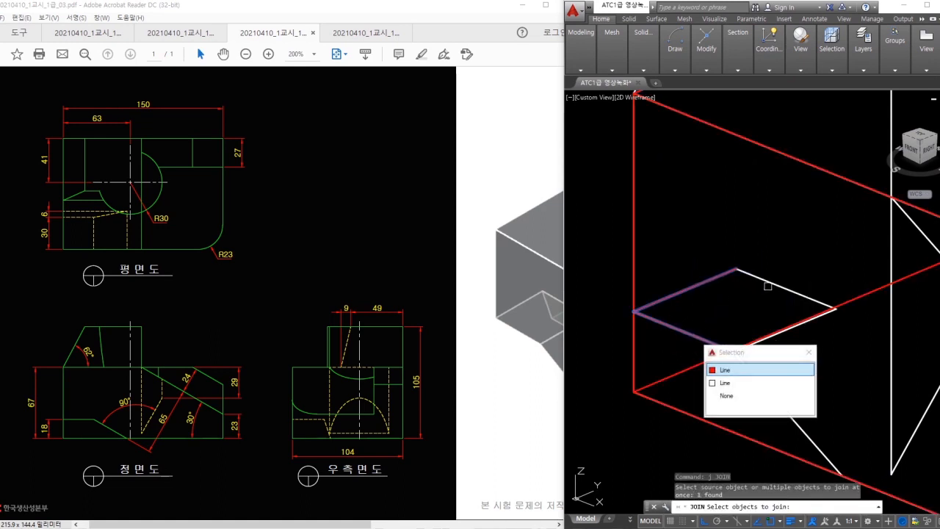
click(768, 284)
click(800, 328)
shift+middle_drag(801, 328, 835, 346)
key(Return)
click(770, 337)
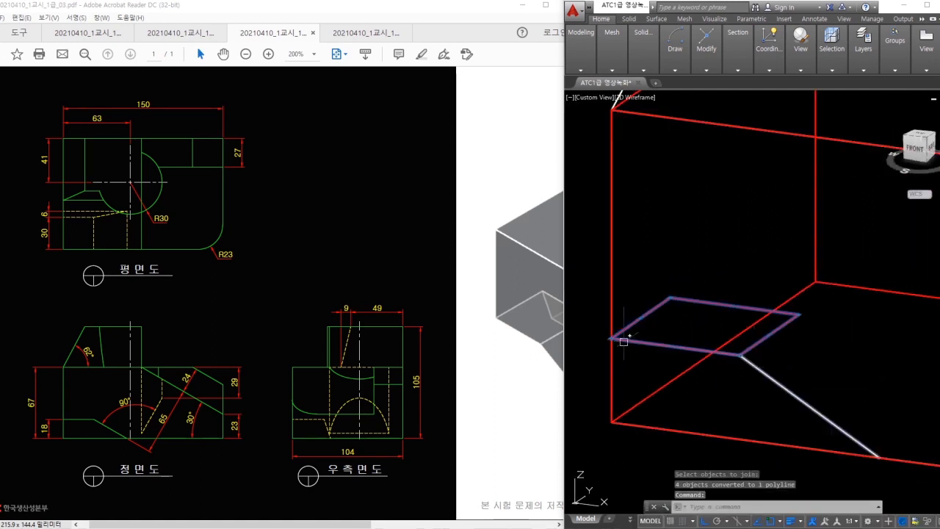
key(Escape)
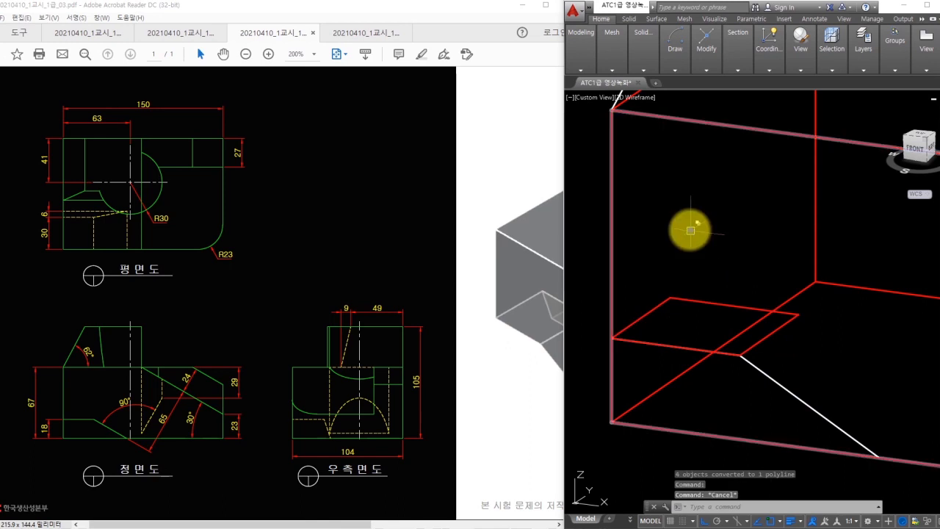
- Orbit out to the whole model and set the visual style back to Conceptual
drag(690, 230, 727, 229)
drag(706, 233, 699, 268)
mouse_move(692, 230)
shift+middle_down()
mouse_move(744, 227)
mouse_move(744, 293)
shift+middle_up()
click(797, 64)
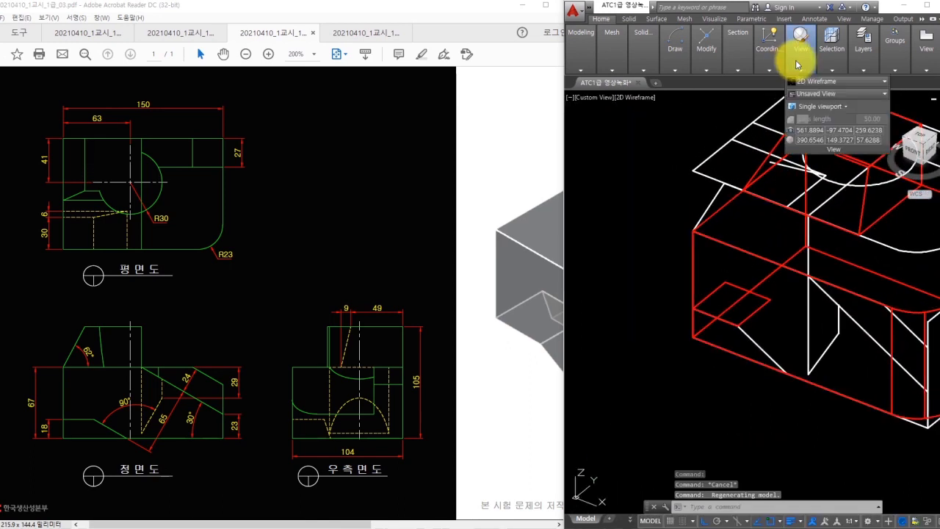
click(802, 82)
click(842, 99)
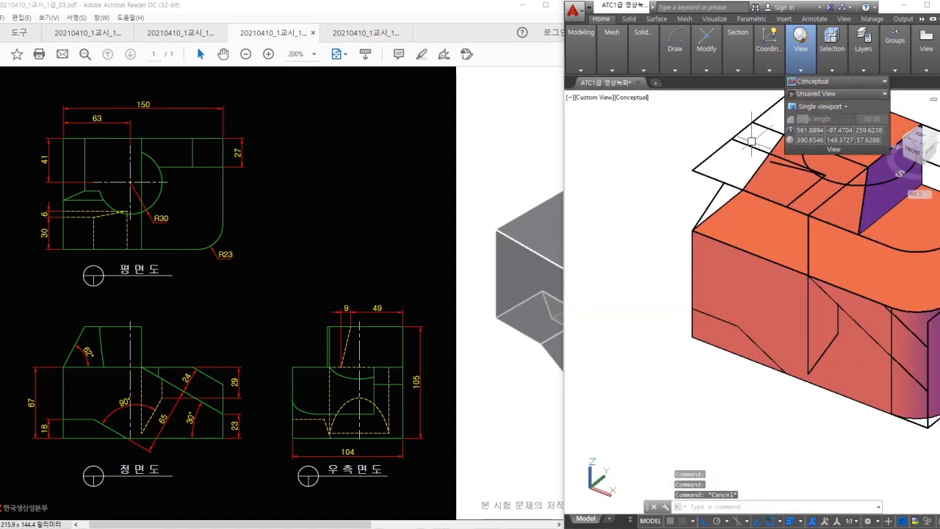
- Move the second parallelogram outline from its corner down to the solid's lower-left corner
scroll(746, 145, up, 1)
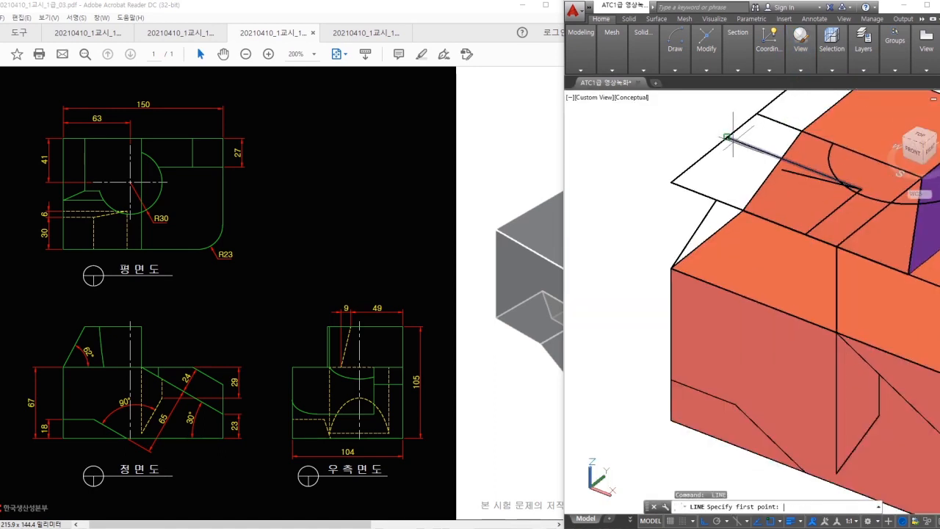
click(806, 234)
key(Escape)
shift+middle_drag(805, 234, 776, 193)
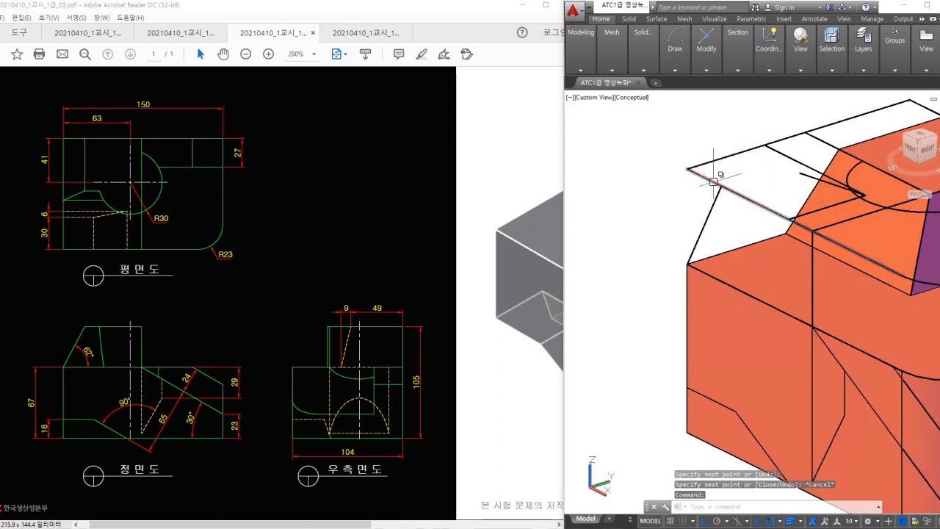
text(m)
key(Return)
click(664, 129)
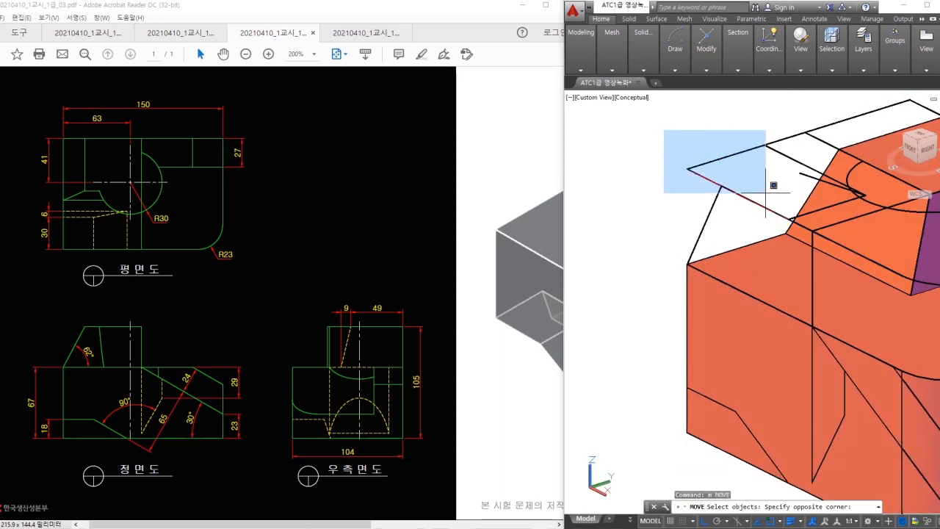
click(792, 223)
click(797, 216)
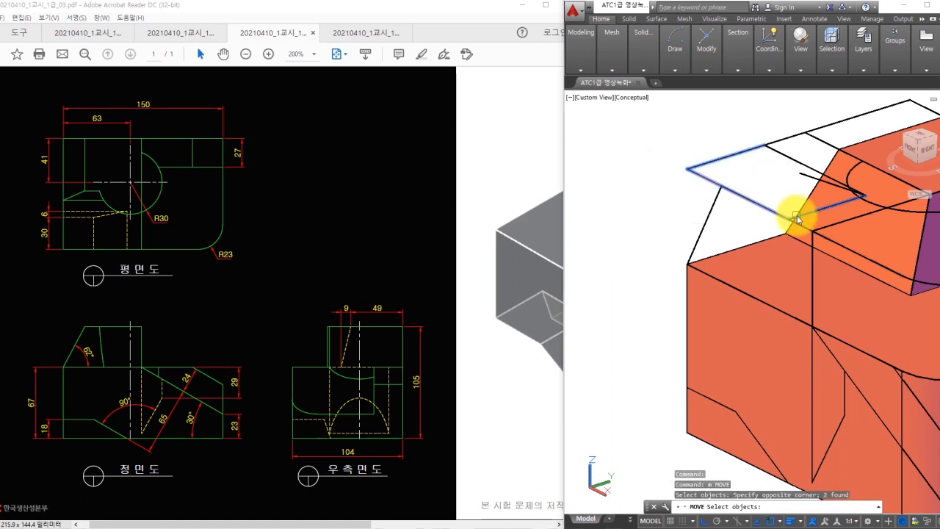
click(791, 159)
key(Return)
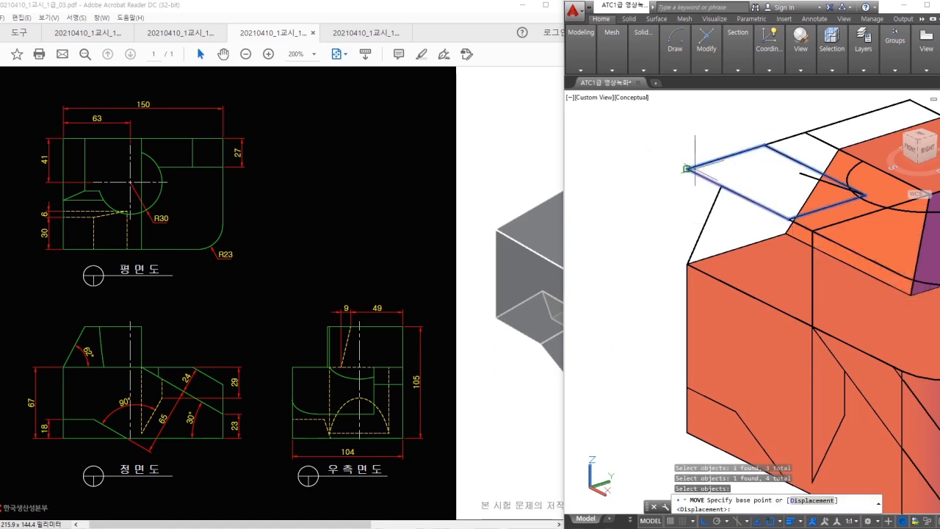
click(686, 168)
click(688, 432)
middle_drag(725, 432, 727, 285)
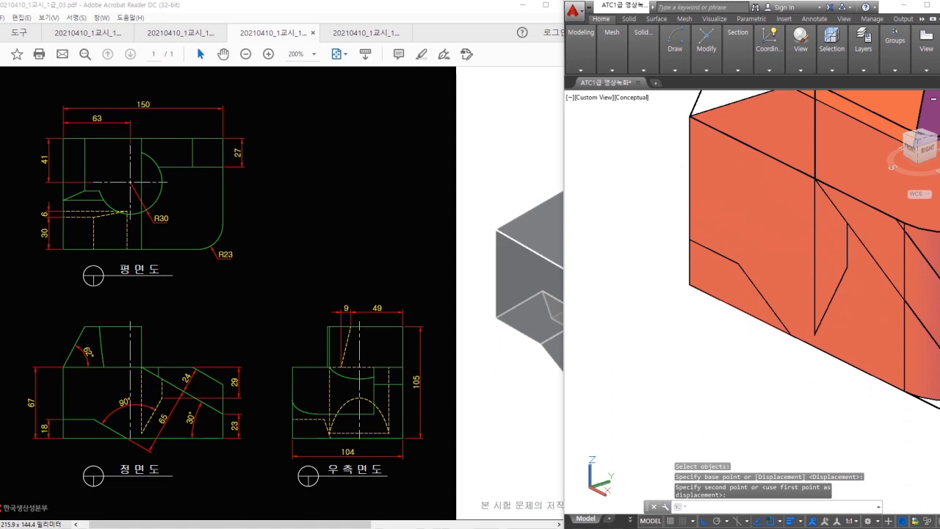
- Switch to 2D Wireframe and join the lower outline's four edges into one polyline
click(800, 70)
click(811, 82)
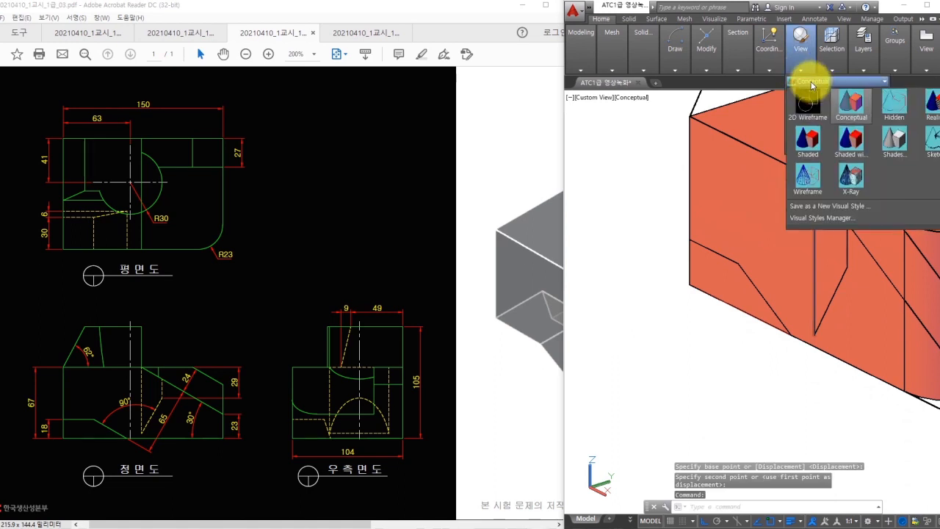
click(811, 101)
shift+middle_drag(808, 323, 816, 300)
key(Return)
click(839, 336)
click(602, 264)
click(840, 396)
click(608, 323)
click(717, 240)
key(Return)
shift+middle_drag(701, 353, 751, 295)
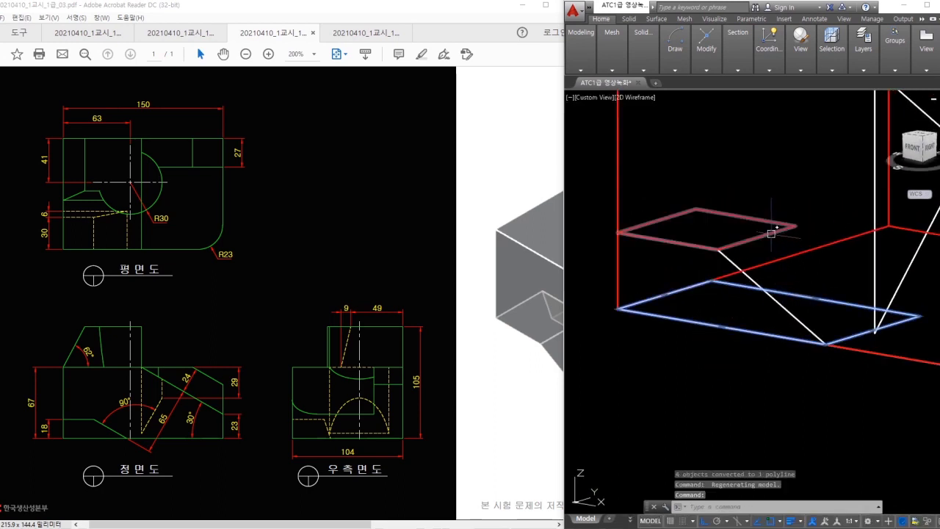
- Loft a solid from the upper parallelogram to the lower parallelogram
key(Escape)
key(Escape)
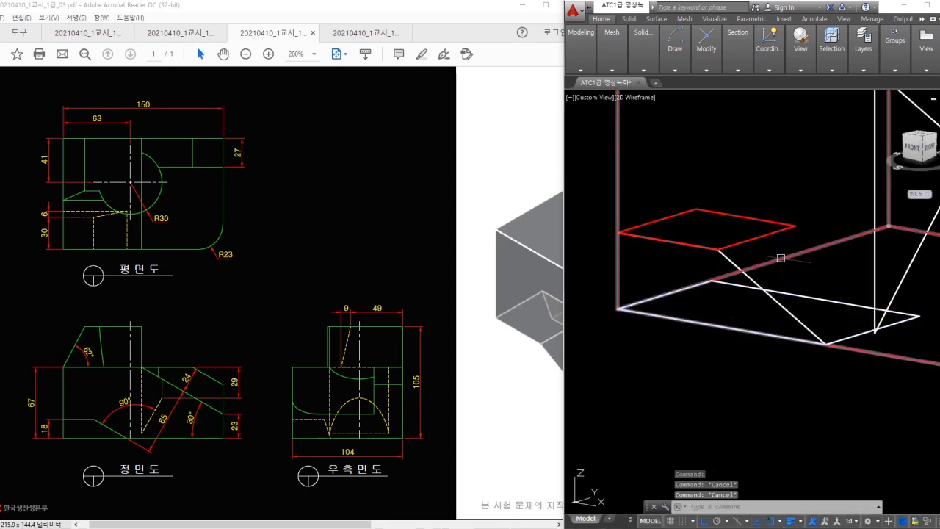
text(LOFT)
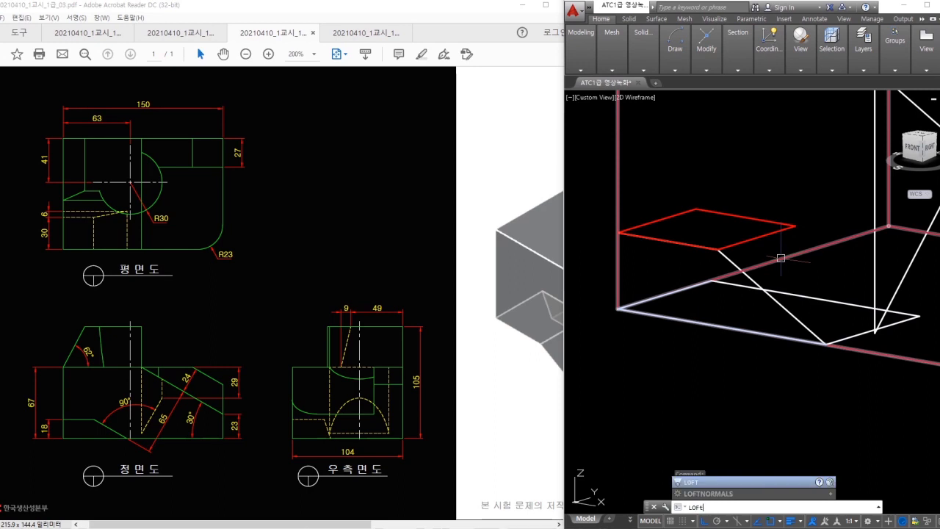
key(Return)
click(752, 218)
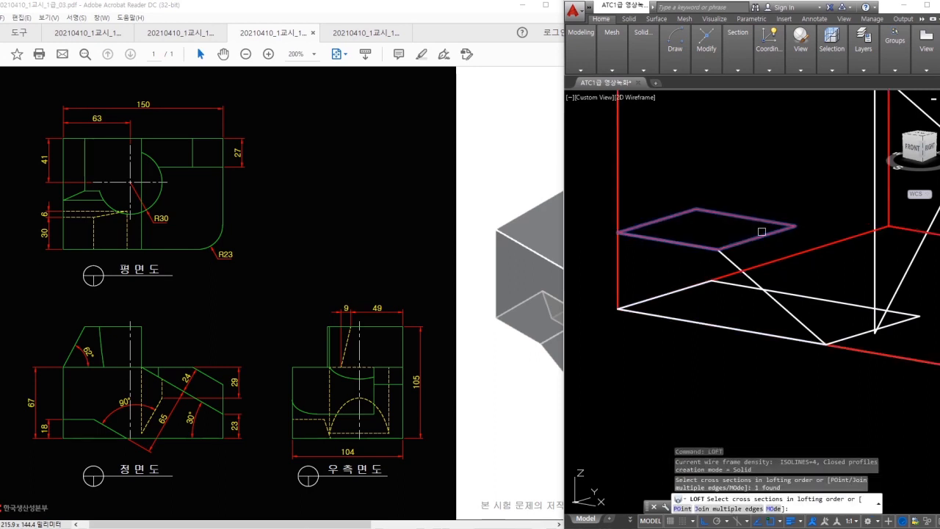
click(822, 297)
key(Return)
key(Return)
- Inspect the loft and switch the visual style back to Conceptual
scroll(810, 263, down, 2)
key(Escape)
key(Escape)
mouse_move(795, 213)
shift+middle_down()
mouse_move(814, 220)
mouse_move(783, 284)
mouse_move(801, 193)
mouse_move(798, 304)
shift+middle_up()
click(799, 65)
click(805, 86)
click(812, 103)
- Subtract the lofted wedge from the orange base block, notching its lower front edge
click(637, 63)
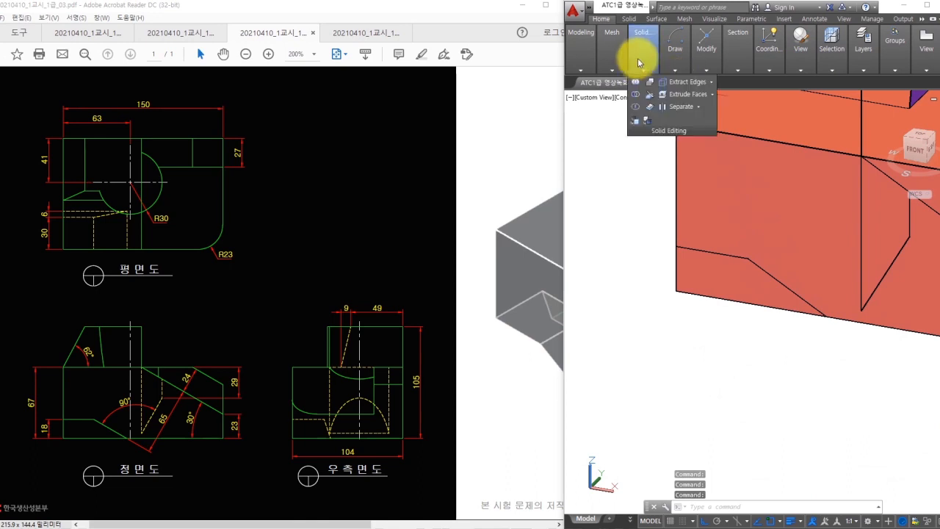
click(637, 96)
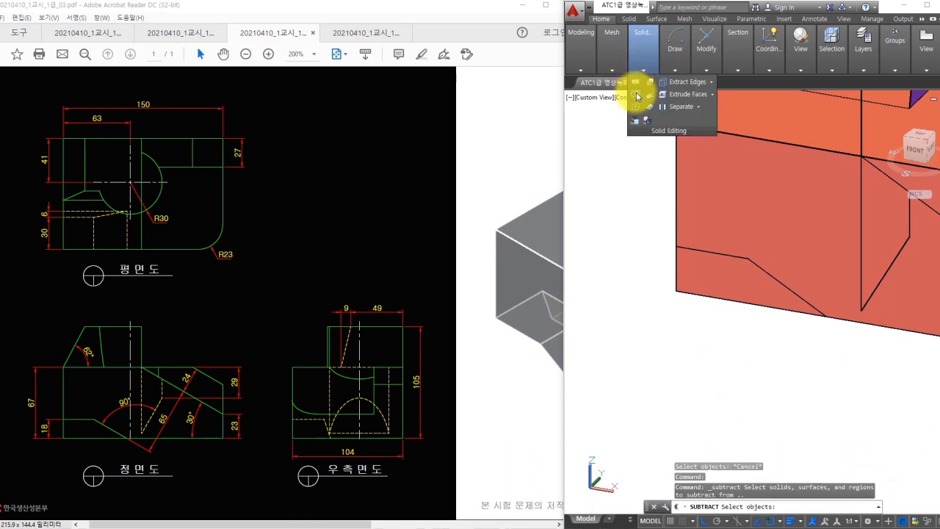
click(726, 194)
key(Return)
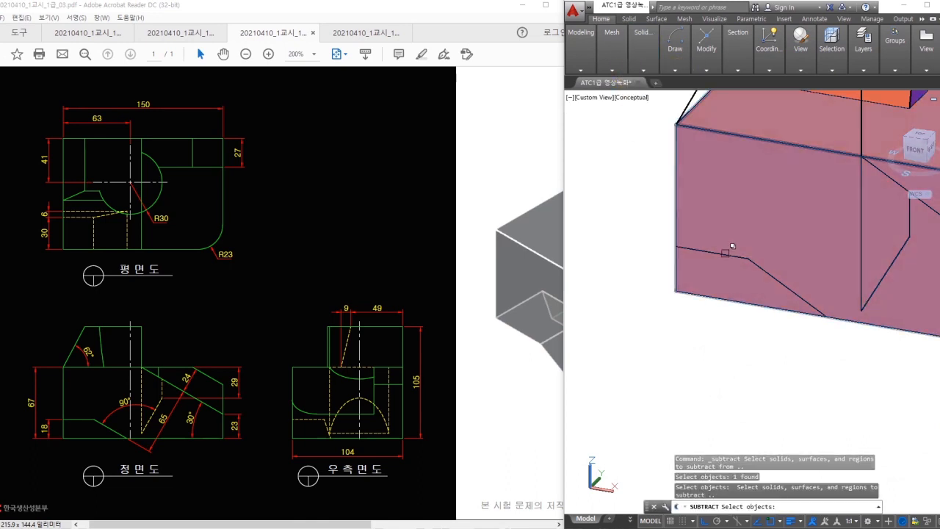
click(724, 262)
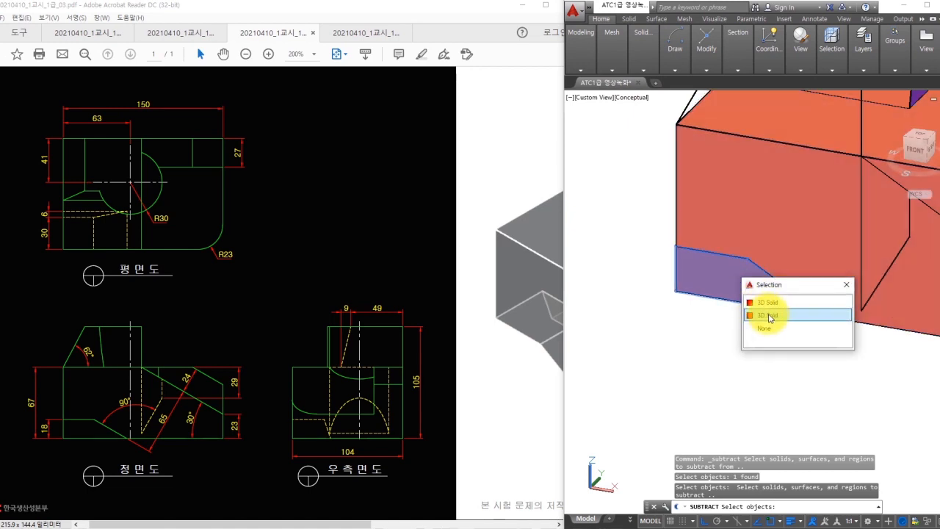
click(769, 316)
shift+middle_drag(765, 311, 870, 360)
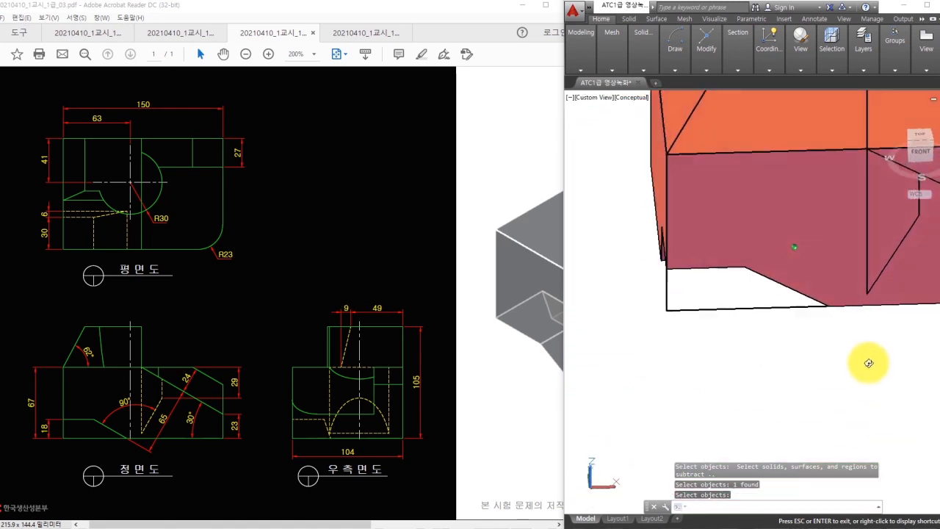
scroll(880, 292, down, 5)
middle_drag(883, 292, 797, 339)
- Erase the stray line on the upper block, picking it from the overlapping objects
scroll(798, 238, up, 2)
scroll(797, 235, up, 2)
text(e)
key(Return)
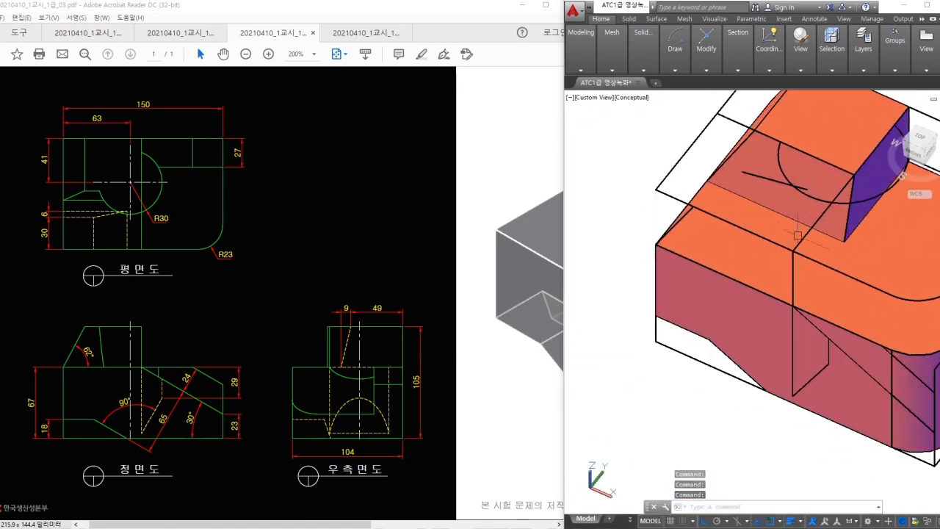
click(756, 192)
click(808, 242)
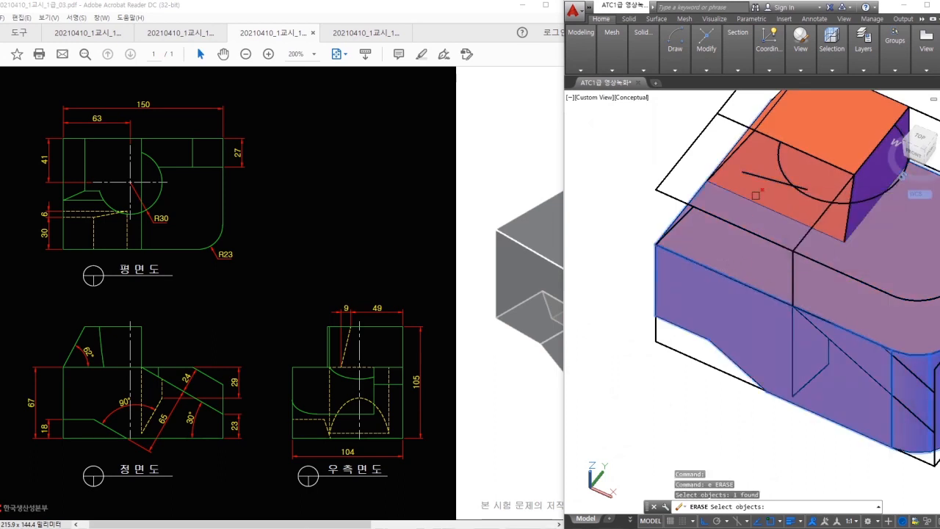
click(766, 176)
key(Escape)
key(Escape)
click(770, 174)
click(790, 214)
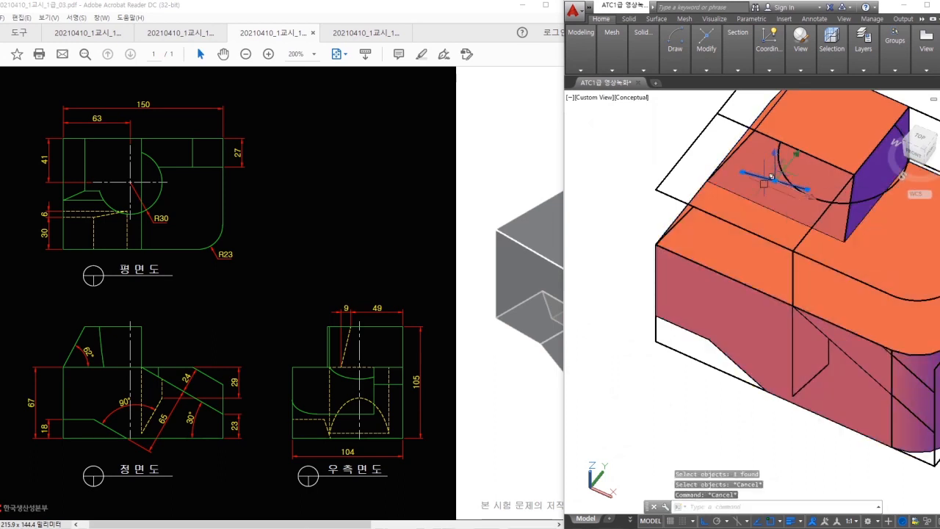
key(space)
- Reorient the view toward the arc, abandoning an accidental line command
shift+middle_drag(784, 202, 828, 229)
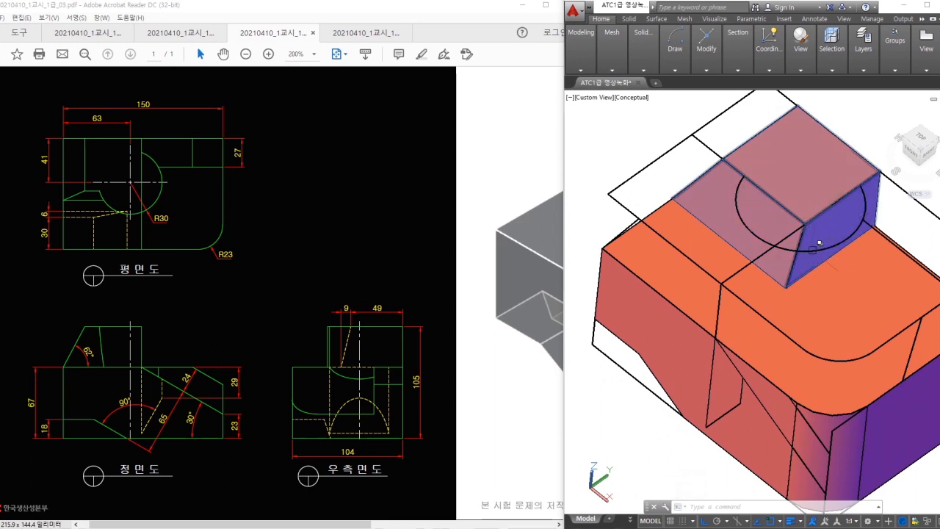
middle_drag(802, 272, 771, 277)
text(l;)
key(Return)
text(l)
key(Return)
scroll(727, 191, up, 2)
key(Escape)
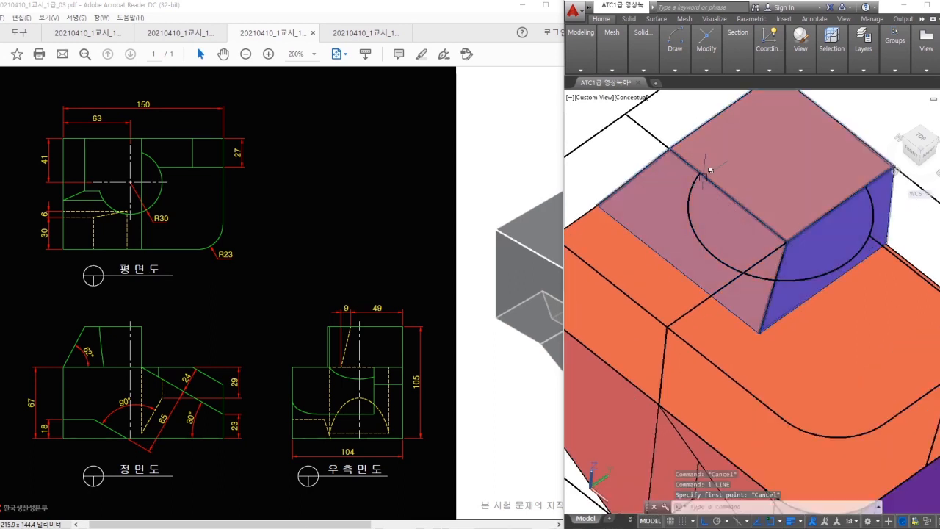
mouse_move(743, 274)
mouse_down()
mouse_move(685, 193)
mouse_move(782, 224)
mouse_move(733, 273)
mouse_up()
key(Escape)
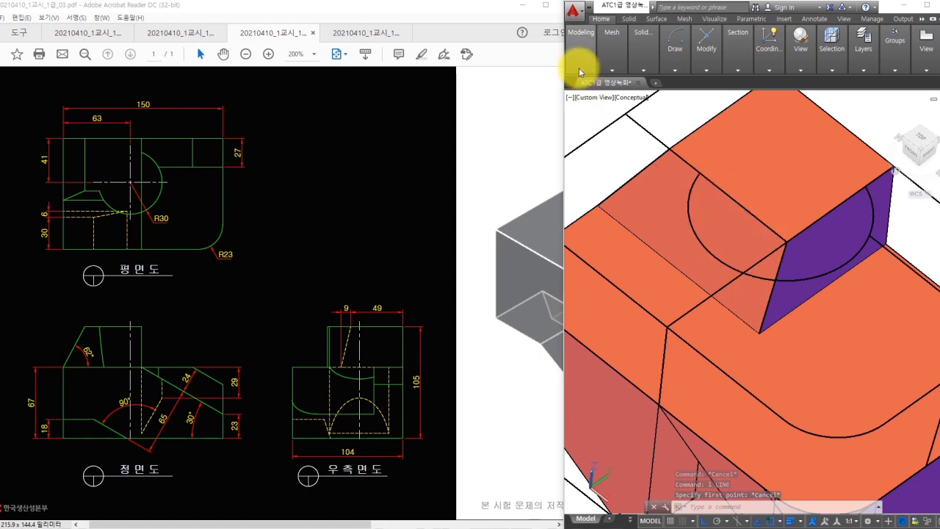
- Run Presspull and pick the half-circle area inside the arc
click(580, 70)
shift+middle_drag(633, 98, 624, 162)
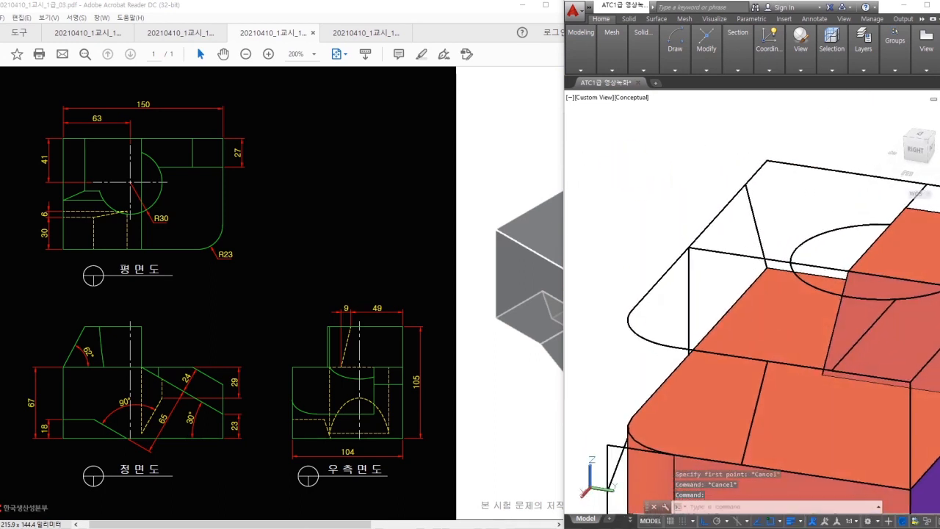
shift+middle_drag(858, 246, 800, 235)
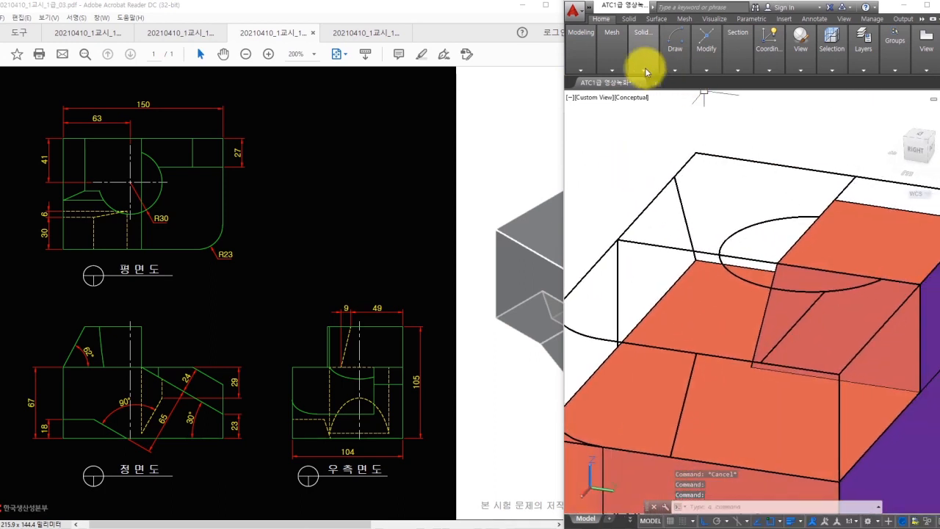
click(613, 55)
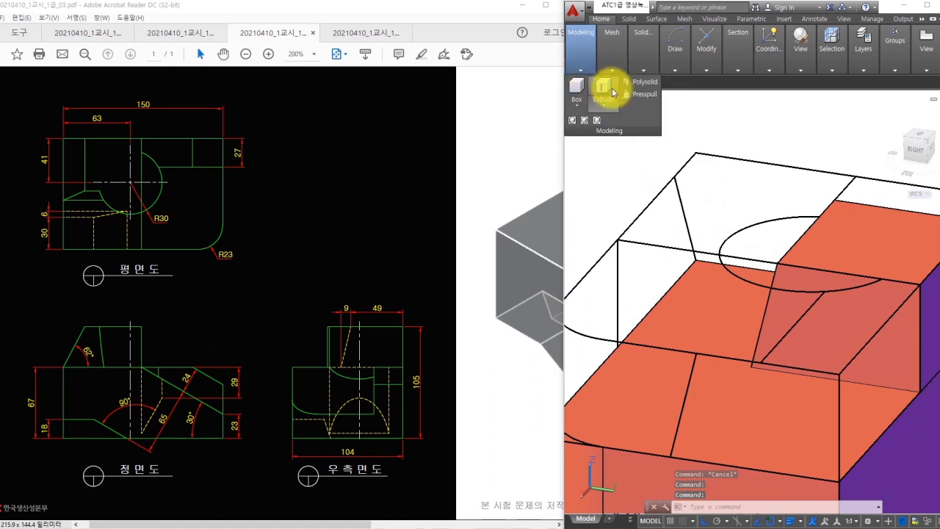
click(637, 95)
click(756, 238)
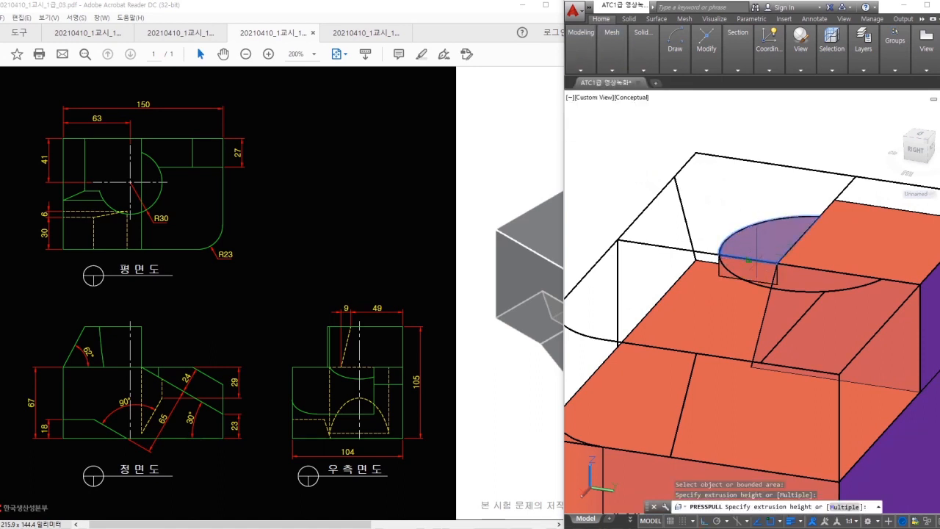
- Set the press-pull height to make the half-cylinder, then union it with both blocks
click(750, 366)
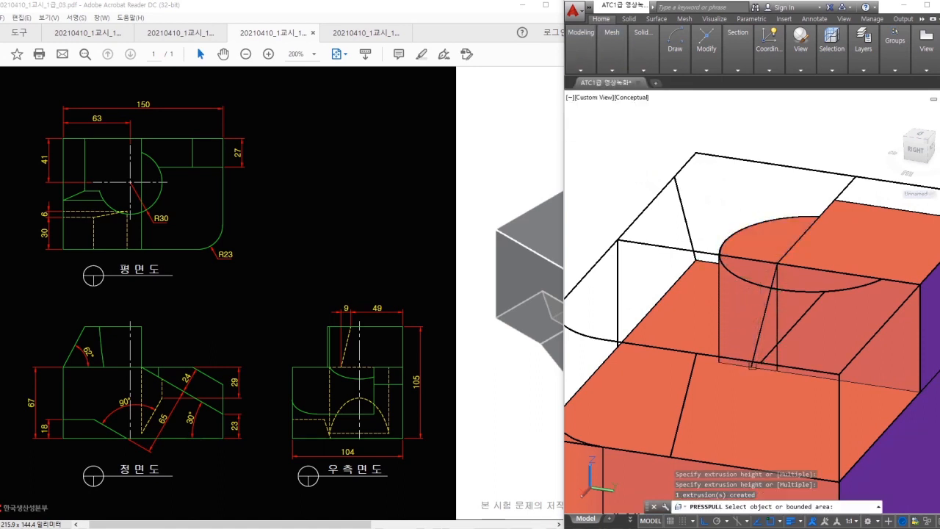
shift+middle_drag(764, 360, 773, 338)
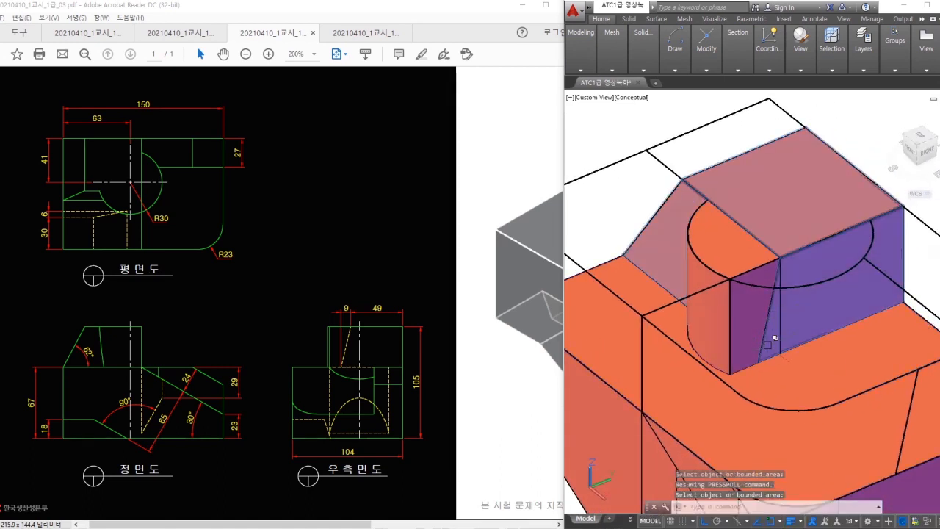
click(643, 70)
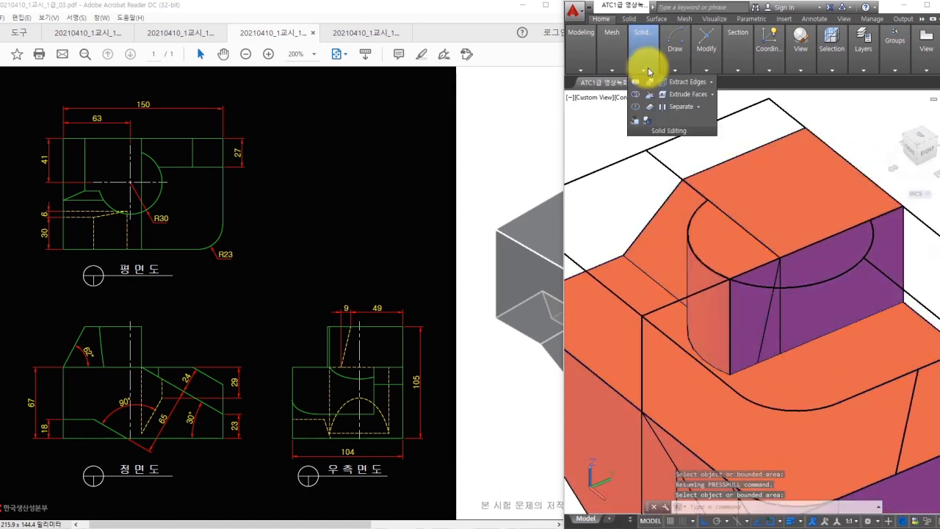
click(635, 82)
click(731, 201)
click(723, 239)
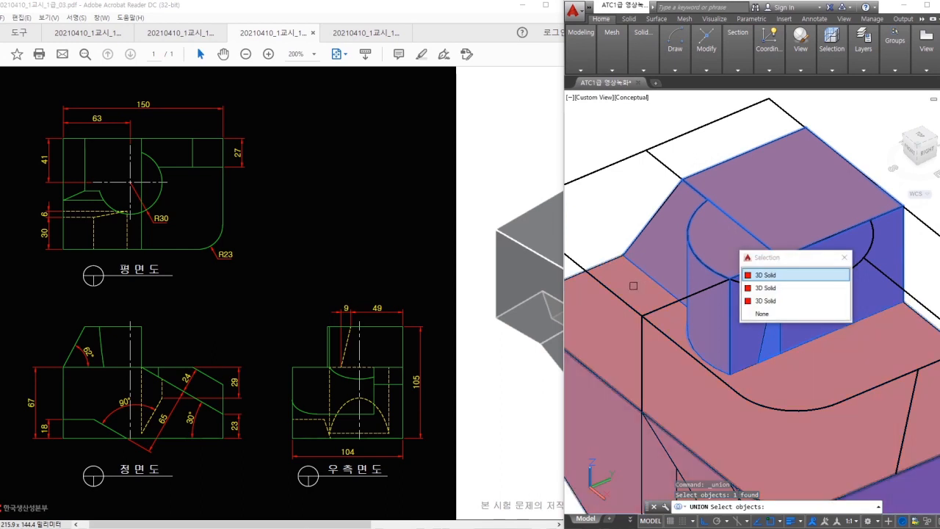
click(633, 286)
key(space)
scroll(746, 273, down, 5)
mouse_move(808, 295)
shift+middle_down()
mouse_move(864, 277)
mouse_move(866, 295)
shift+middle_up()
- Start an extrusion on the slanted edge, retrying after cancelling the first attempt
scroll(787, 367, up, 2)
text(ext)
key(space)
click(779, 370)
key(Escape)
text(ext)
key(space)
click(782, 378)
- Extrude the slanted front-face line into a slanted surface
key(Escape)
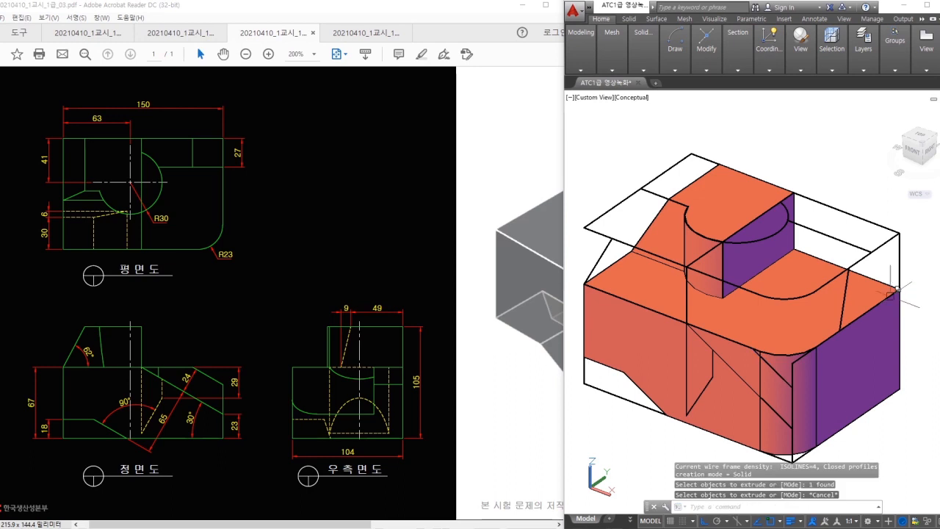
key(Escape)
text(ext)
key(space)
click(787, 389)
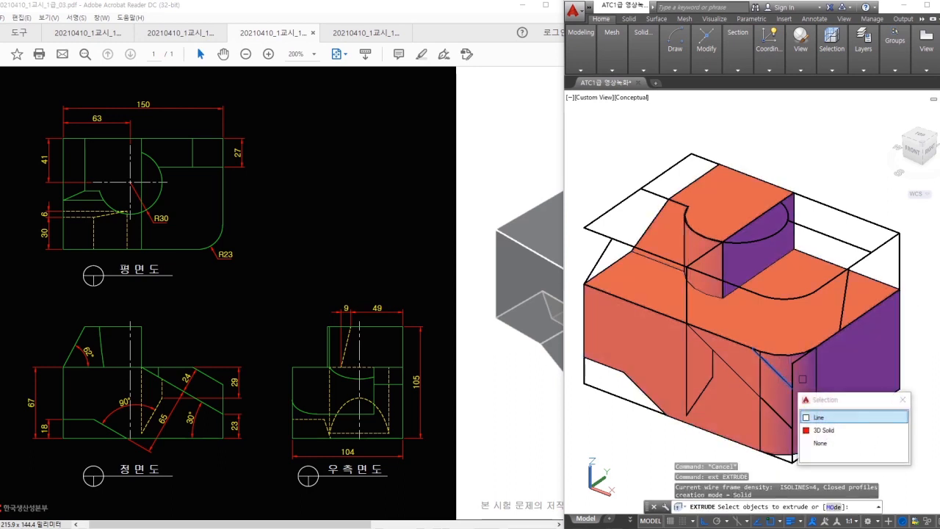
click(826, 421)
key(space)
click(937, 281)
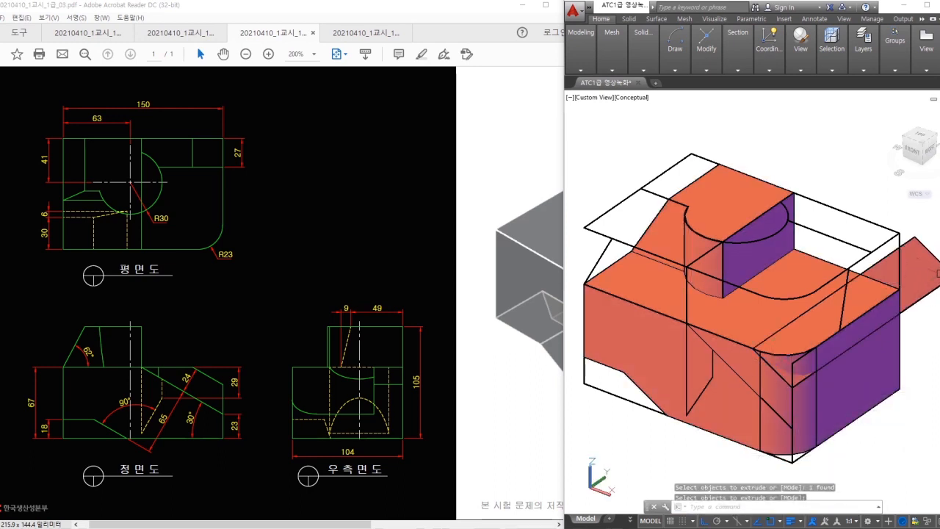
middle_drag(937, 281, 854, 261)
- Extrude the slanted surface into a solid bar
text(ext)
key(space)
click(852, 257)
key(space)
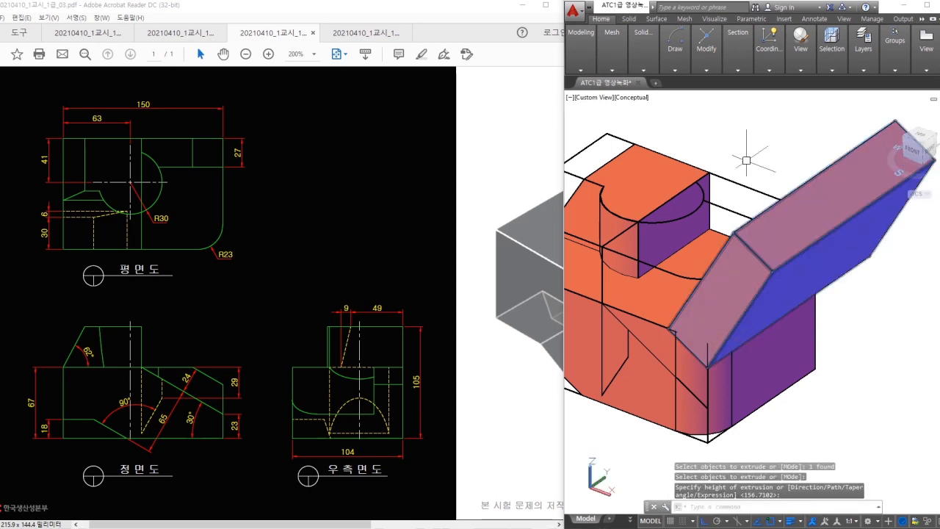
click(777, 181)
- Subtract the slanted bar from the main solid to make the slanted cut
click(640, 53)
click(635, 94)
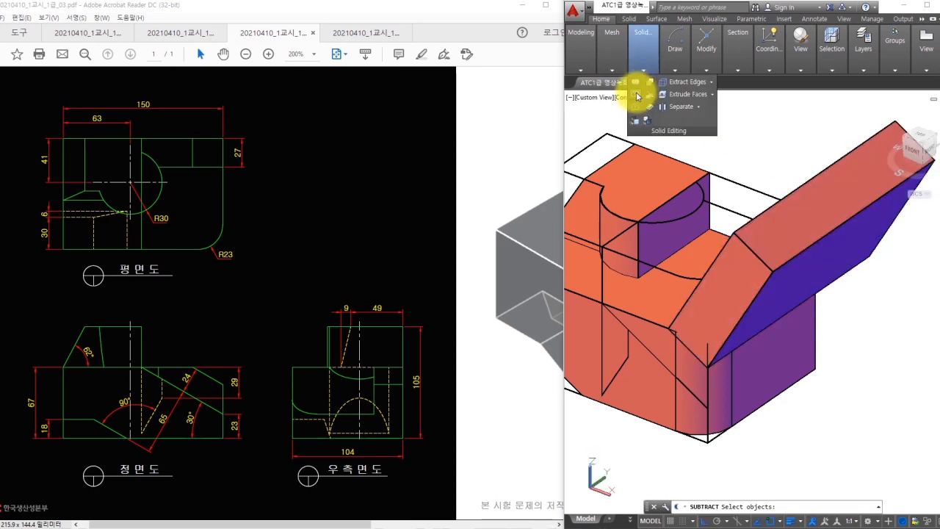
click(647, 189)
key(space)
click(831, 200)
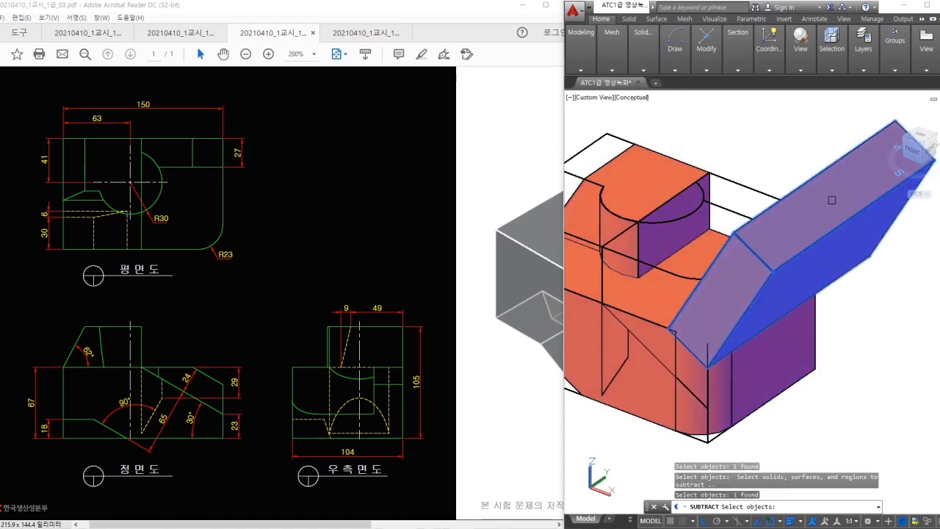
key(space)
middle_drag(856, 346, 900, 335)
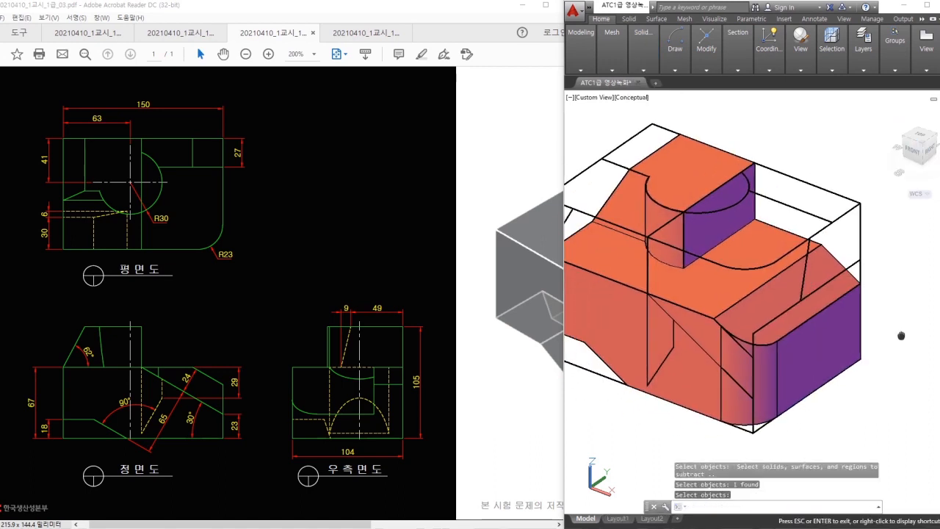
key(Escape)
- Select the edge to extrude and work out the 77 height with the calculator
text(e)
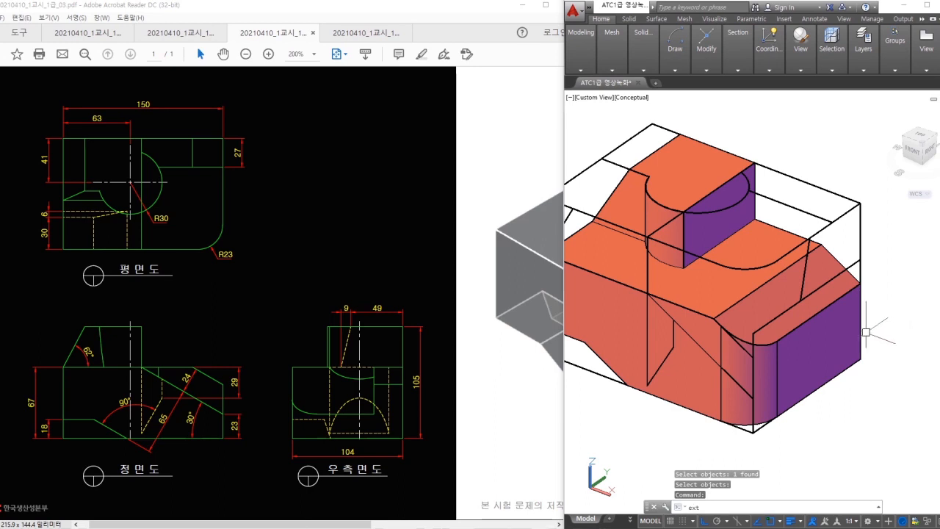
text(xt)
key(Return)
click(709, 356)
click(738, 392)
key(Return)
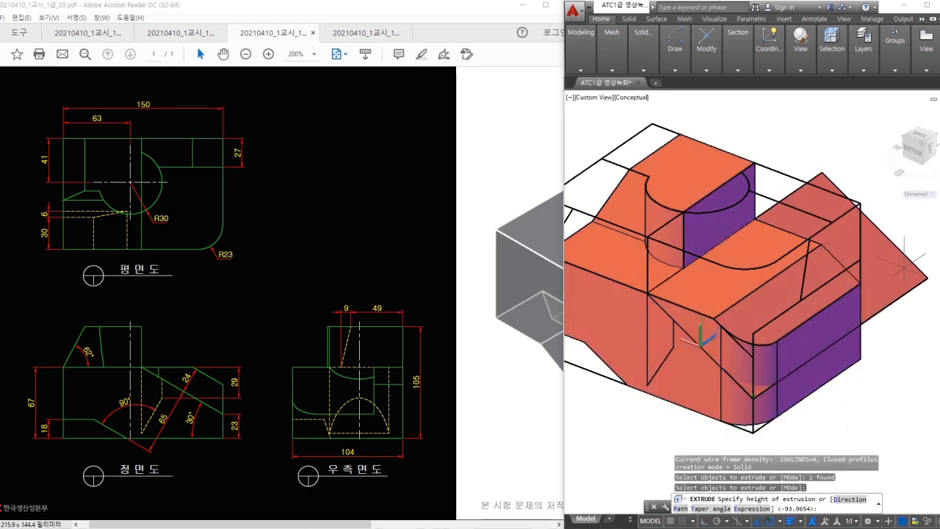
drag(232, 166, 239, 244)
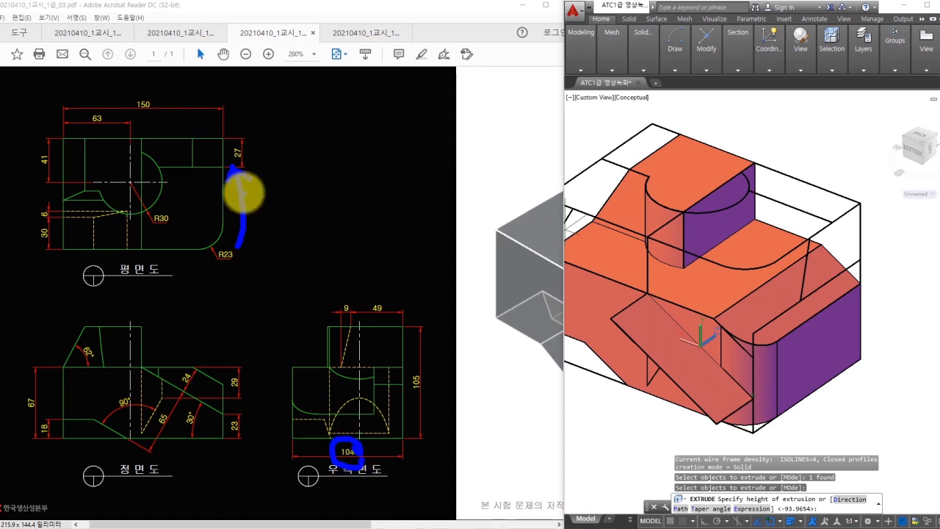
drag(247, 166, 245, 170)
key(Escape)
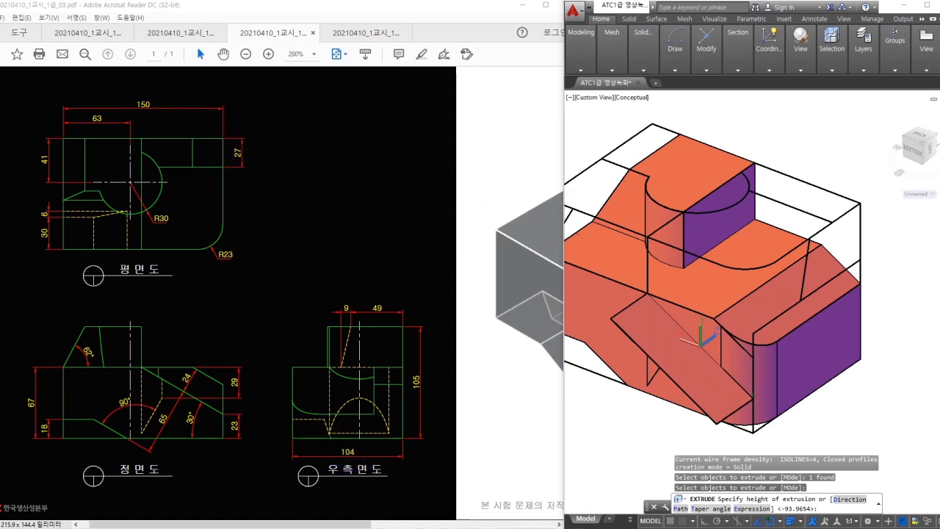
text(104 - 27 =)
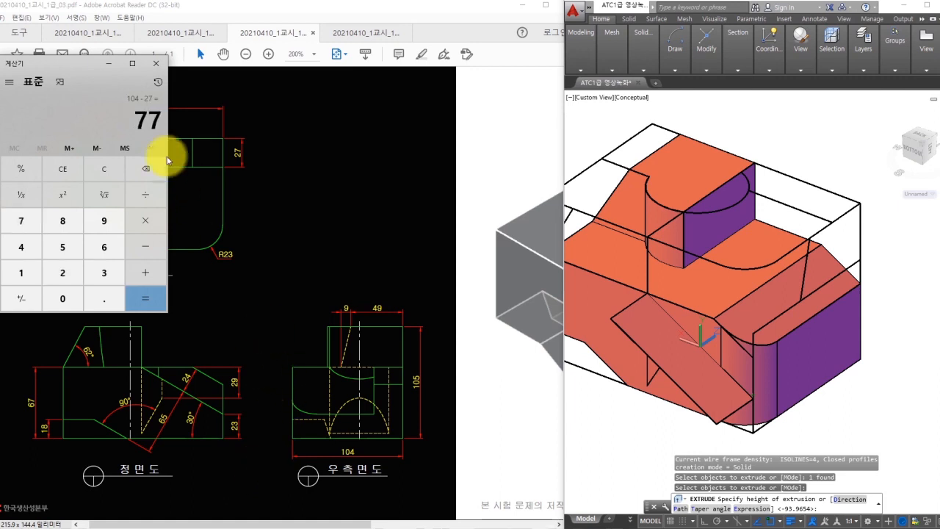
click(156, 64)
text(7)
- Extrude the selected edge 77 high into a box
key(Escape)
key(Return)
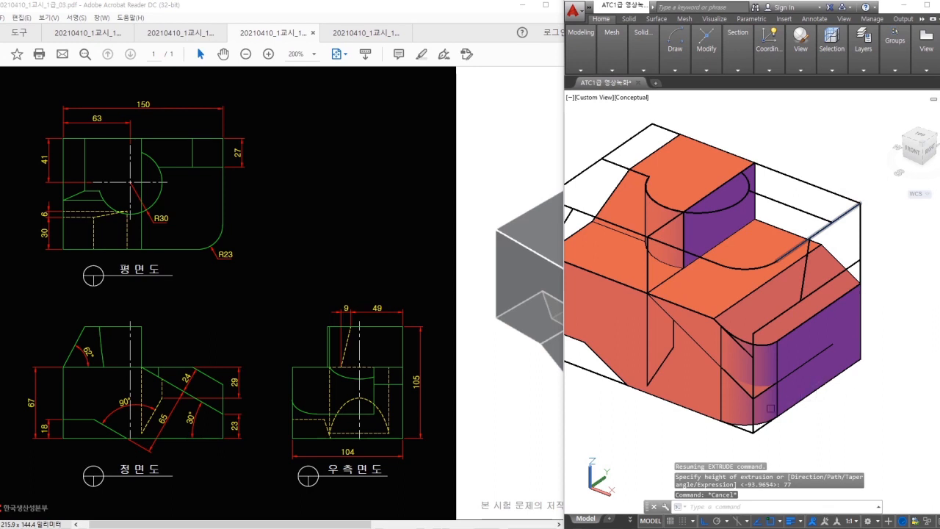
click(761, 392)
click(817, 431)
key(Return)
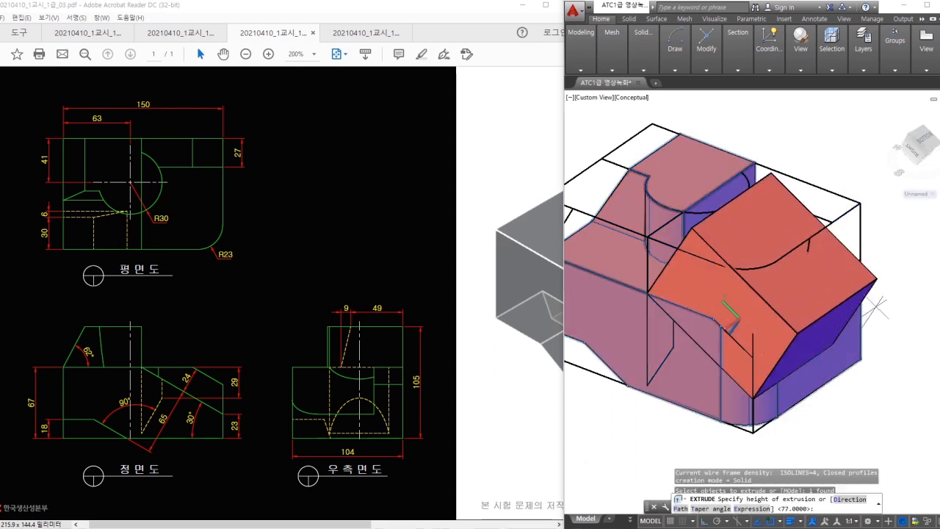
click(646, 59)
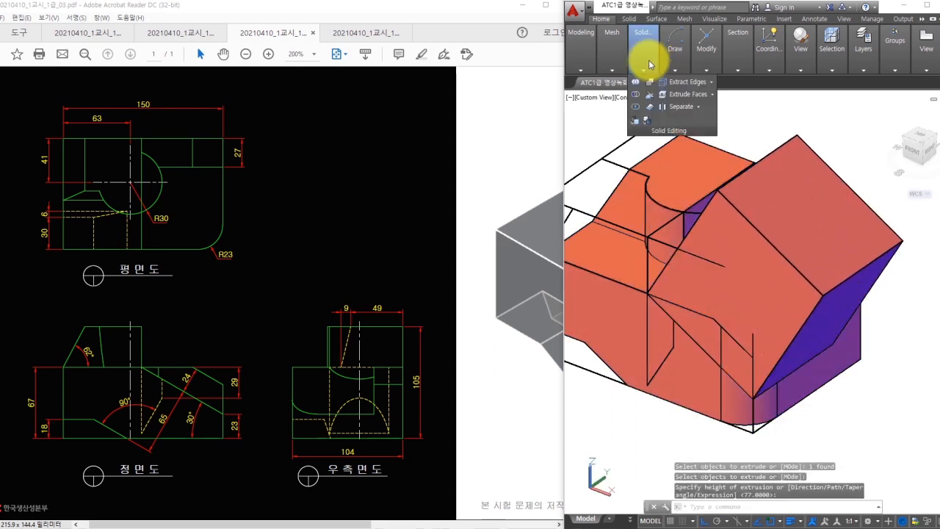
- Subtract the 77-high box from the main solid
click(629, 105)
click(674, 157)
key(Return)
click(768, 210)
key(Return)
shift+middle_drag(898, 373, 723, 352)
- Attempt to trim the arc-and-line outline, cancelling each try
text(t)
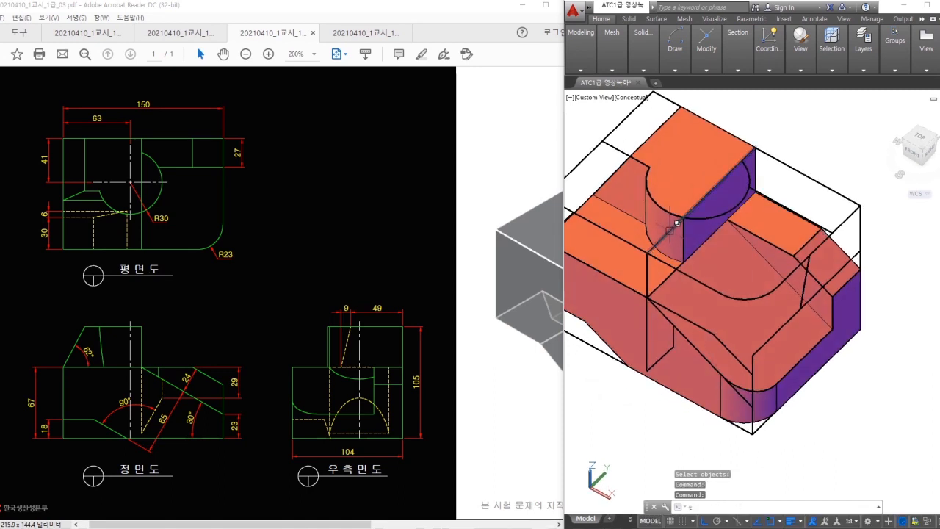
text(r)
key(Return)
key(Escape)
scroll(670, 231, up, 2)
click(699, 213)
mouse_move(705, 208)
mouse_down()
mouse_move(767, 143)
mouse_move(724, 216)
mouse_up()
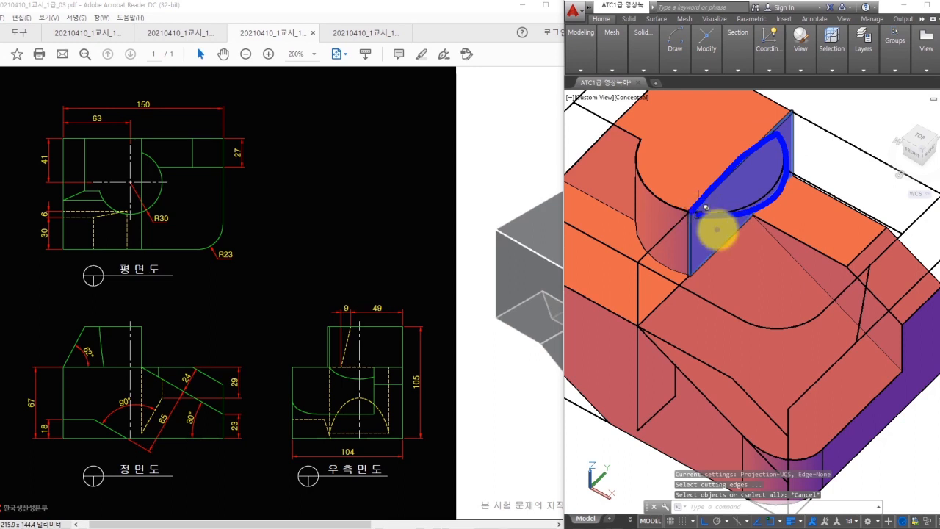
key(Escape)
middle_drag(701, 204, 744, 255)
text(tr)
key(Return)
key(Return)
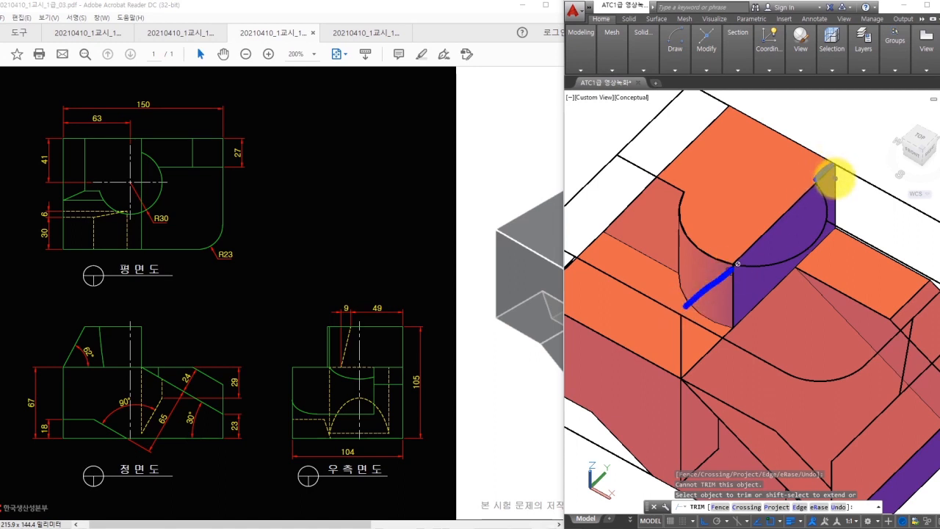
key(Escape)
- Create a region from the arc and the straight closing edge with REG
text(reg)
key(space)
key(Escape)
key(Escape)
text(tre)
key(space)
key(Escape)
key(Escape)
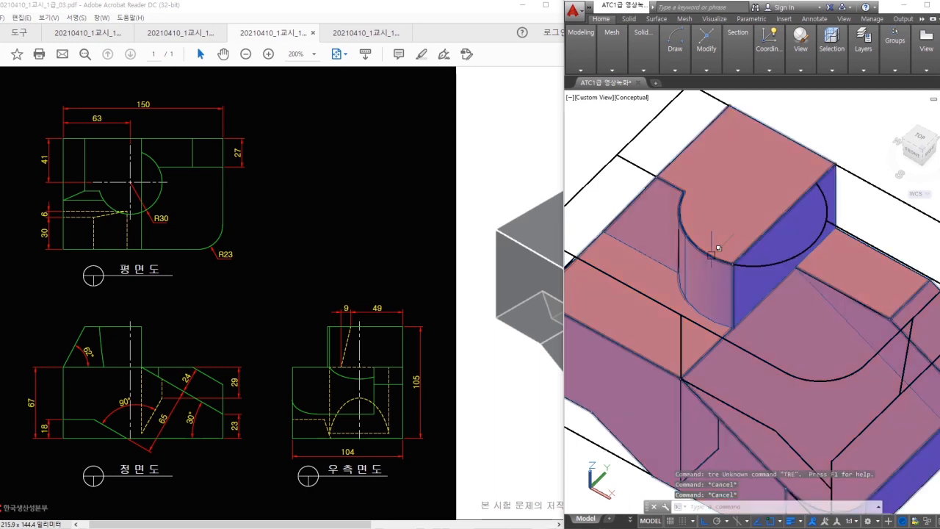
text(tr)
key(space)
key(space)
key(Escape)
key(Escape)
text(reg)
key(space)
click(747, 251)
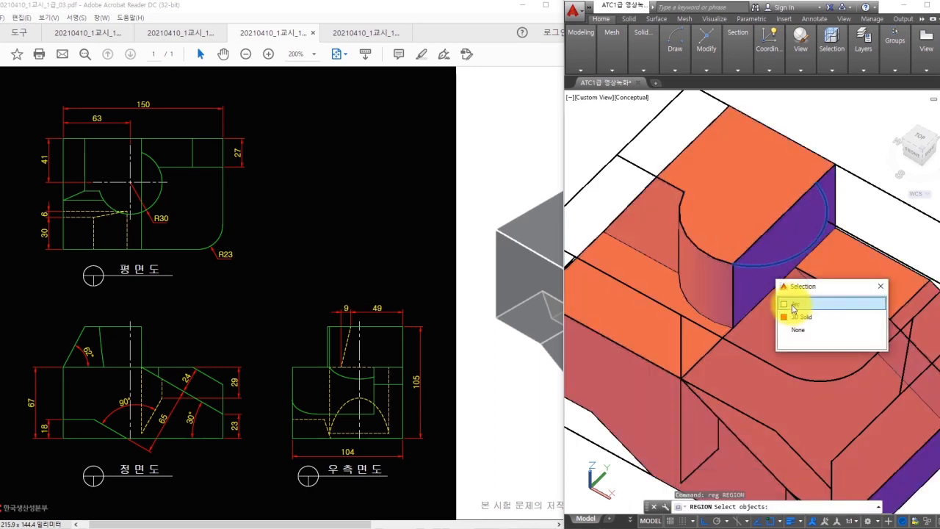
click(793, 306)
click(765, 233)
click(797, 282)
key(space)
- Start extruding the new region, panning up to see beneath it
shift+middle_drag(884, 347, 876, 329)
text(ext)
key(space)
click(793, 247)
click(822, 296)
key(space)
middle_drag(796, 327, 792, 249)
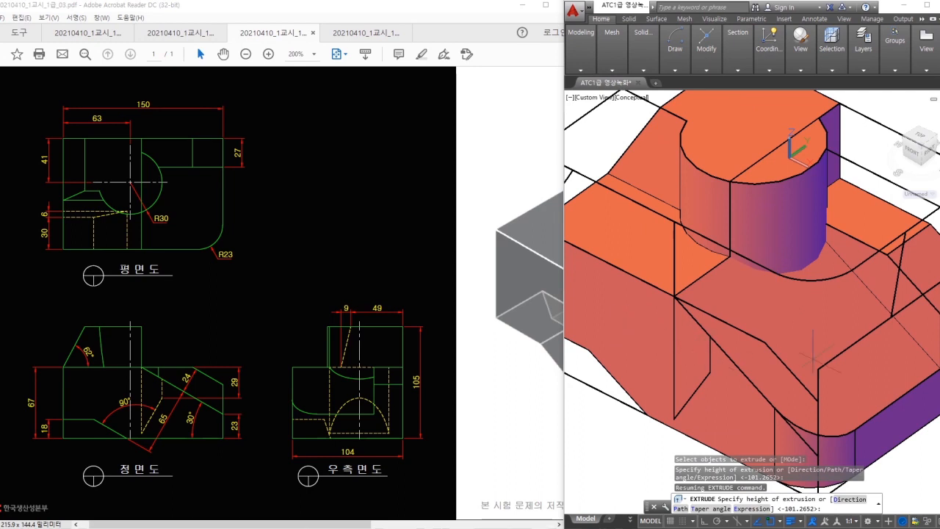
middle_drag(800, 362, 807, 292)
middle_drag(814, 385, 819, 314)
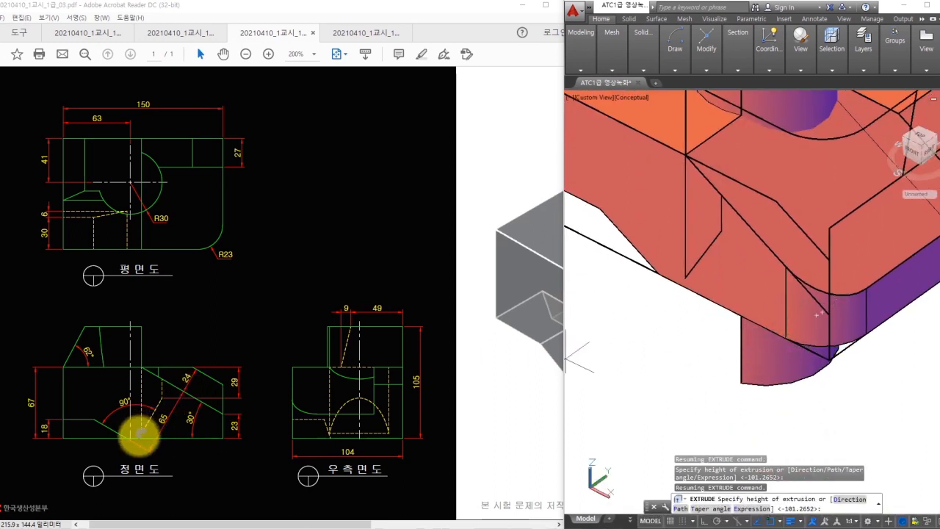
- Cancel the extrusion and zoom out to view the whole solid
drag(141, 433, 202, 406)
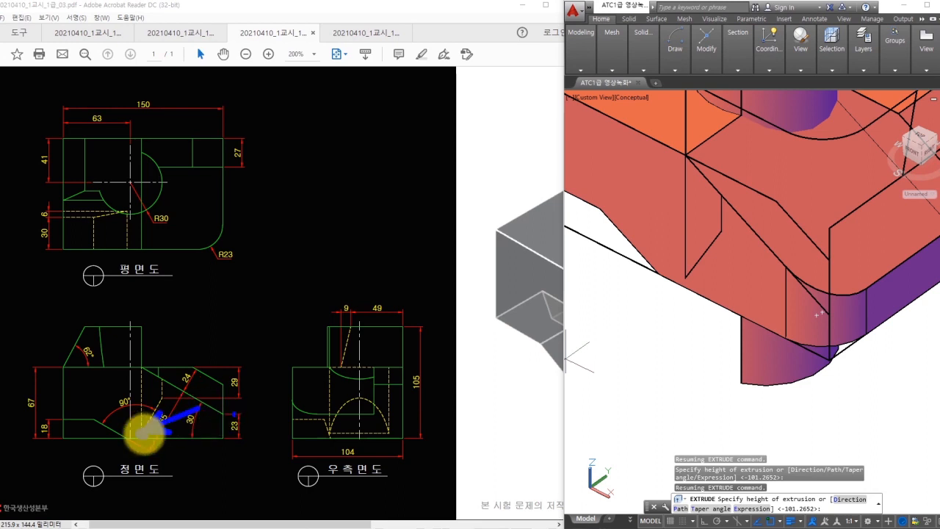
drag(685, 277, 595, 361)
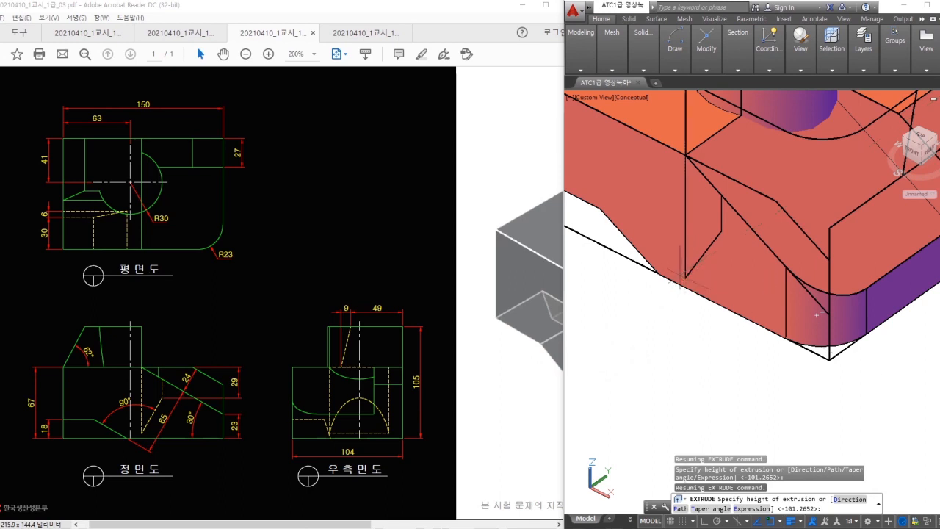
key(Escape)
key(Escape)
scroll(703, 294, down, 4)
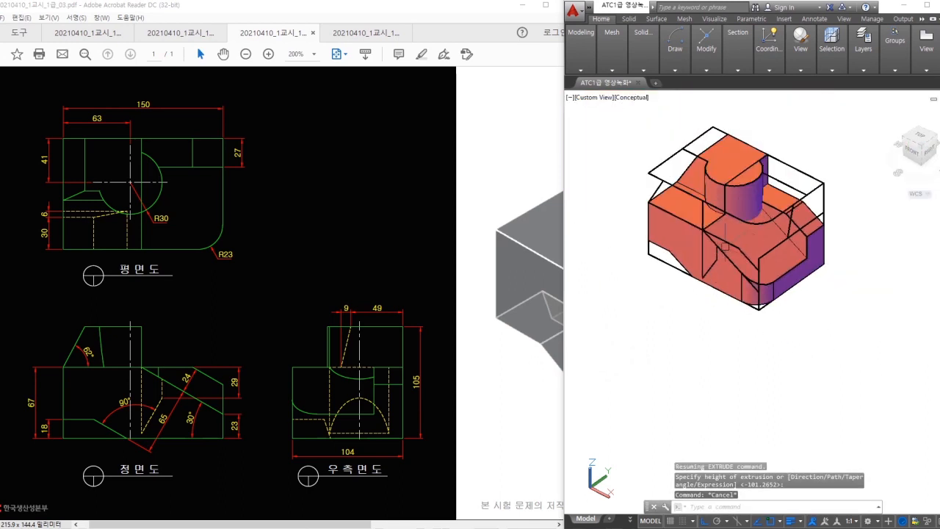
middle_drag(751, 230, 748, 253)
scroll(748, 234, up, 2)
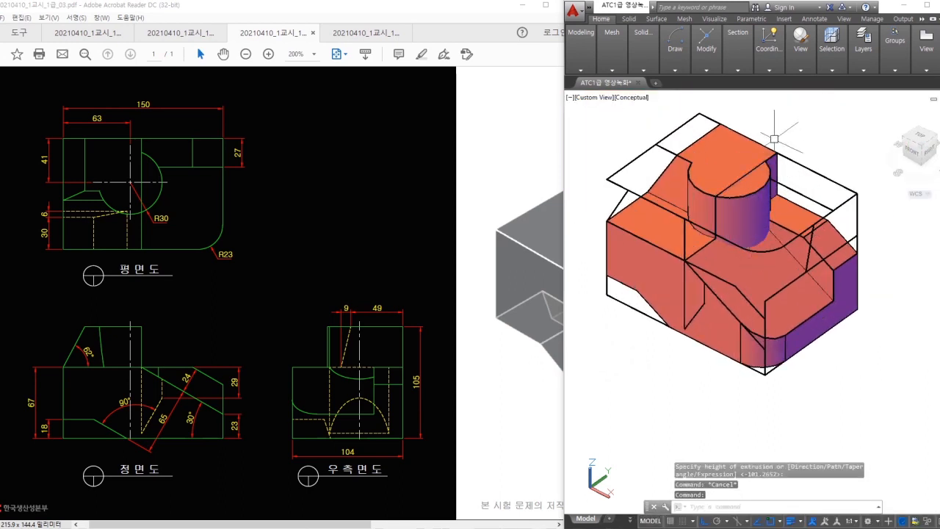
- Switch the visual style to 2D Wireframe and orbit to an angled view
click(798, 71)
click(804, 81)
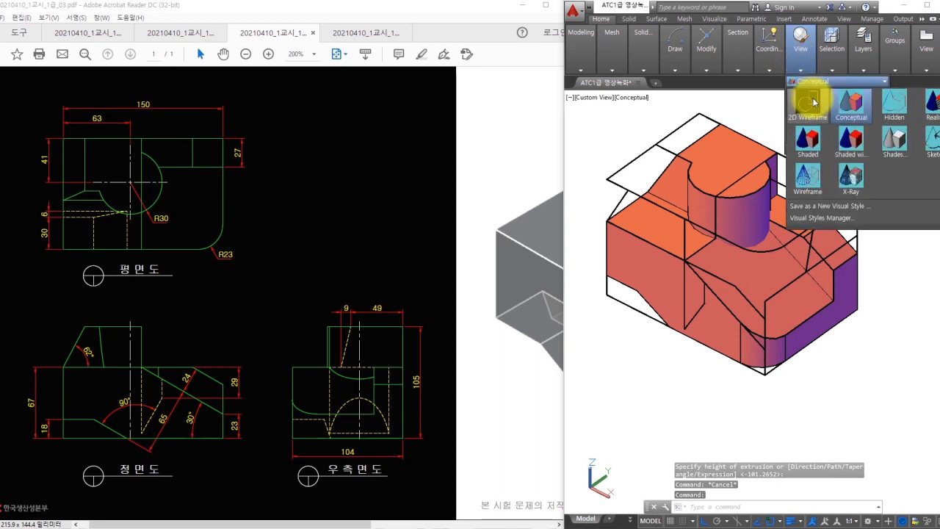
click(806, 99)
scroll(712, 314, up, 3)
middle_drag(712, 315, 778, 280)
mouse_move(717, 394)
mouse_down()
mouse_move(749, 398)
mouse_move(686, 394)
mouse_move(716, 389)
mouse_up()
shift+middle_drag(773, 364, 734, 396)
- Extrude both slanted profiles through the solid
text(ext)
key(space)
click(705, 358)
key(space)
middle_drag(719, 340, 699, 361)
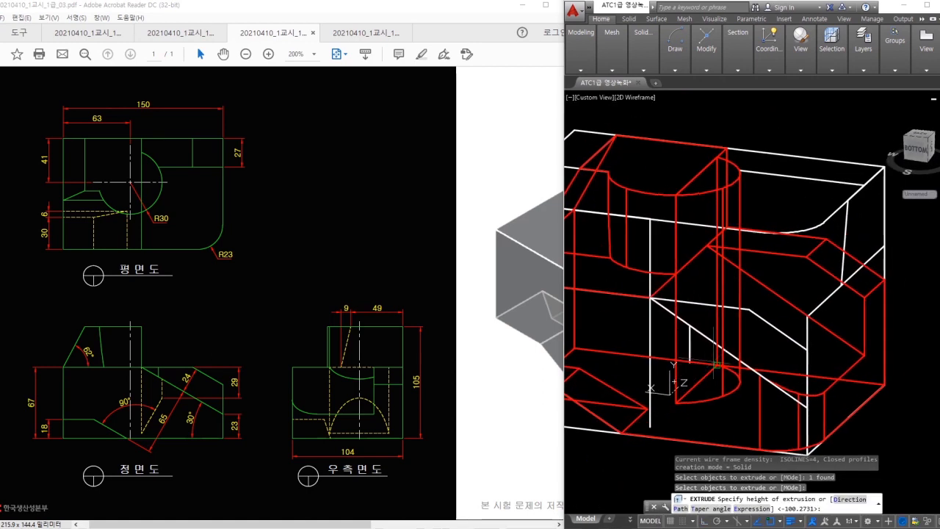
click(792, 277)
key(space)
click(770, 304)
key(space)
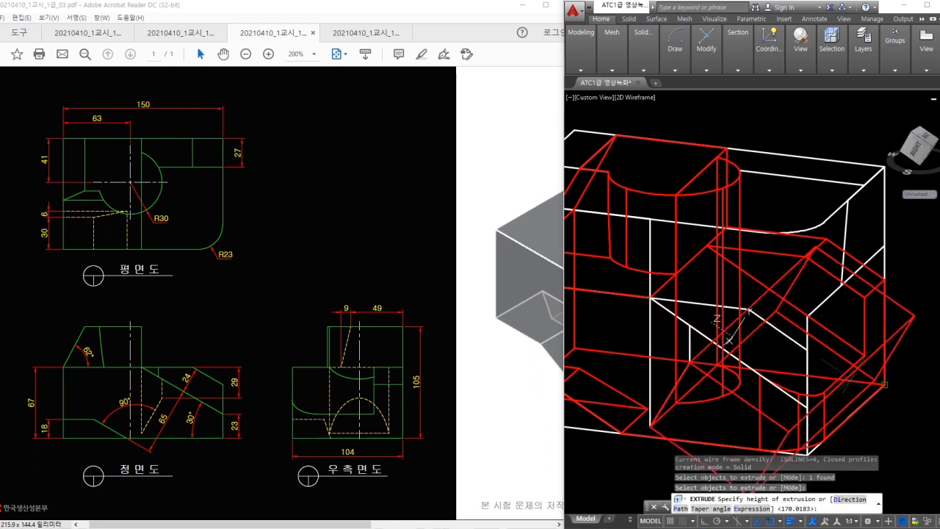
middle_drag(892, 392, 896, 379)
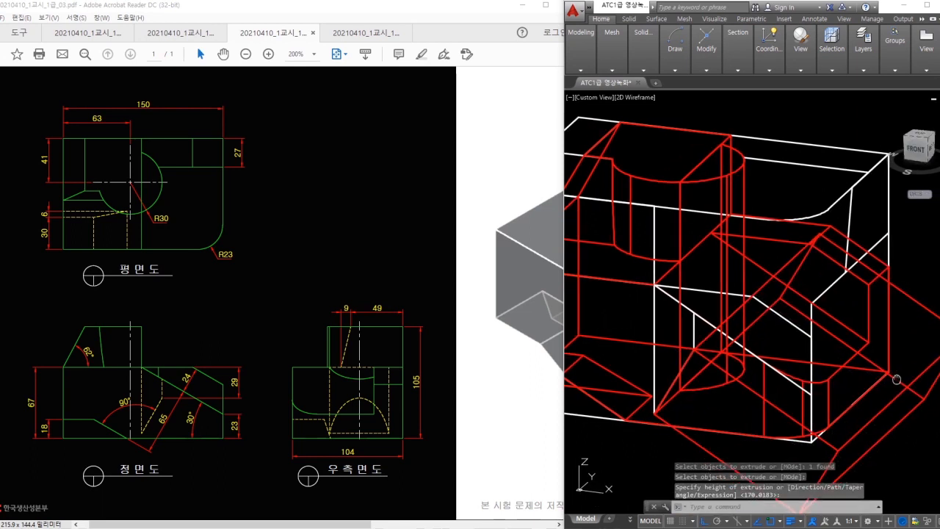
- Subtract the lower-right cutting solid from the cylinder
click(640, 65)
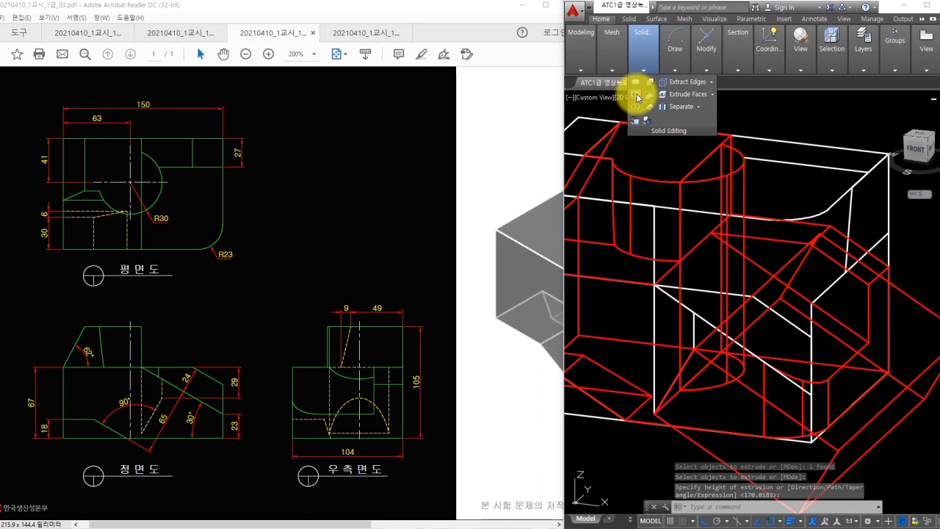
click(636, 94)
click(728, 177)
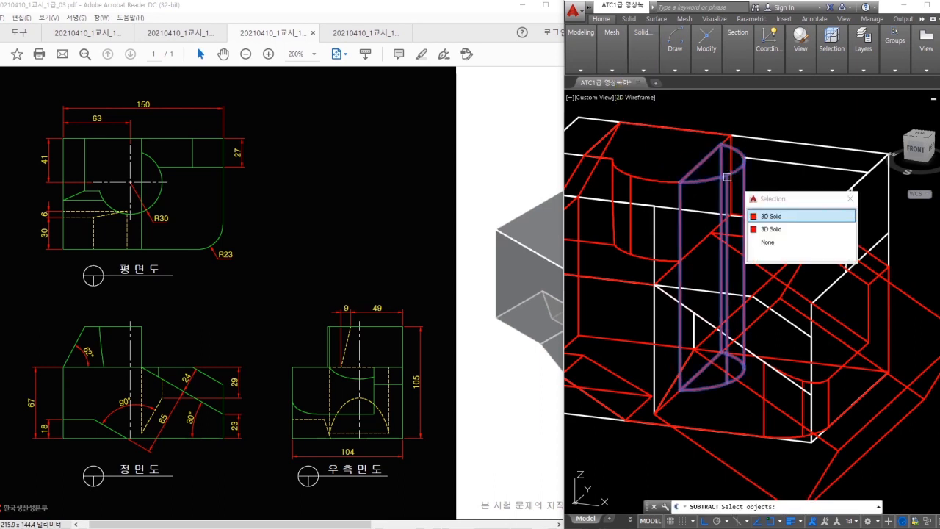
click(770, 218)
key(space)
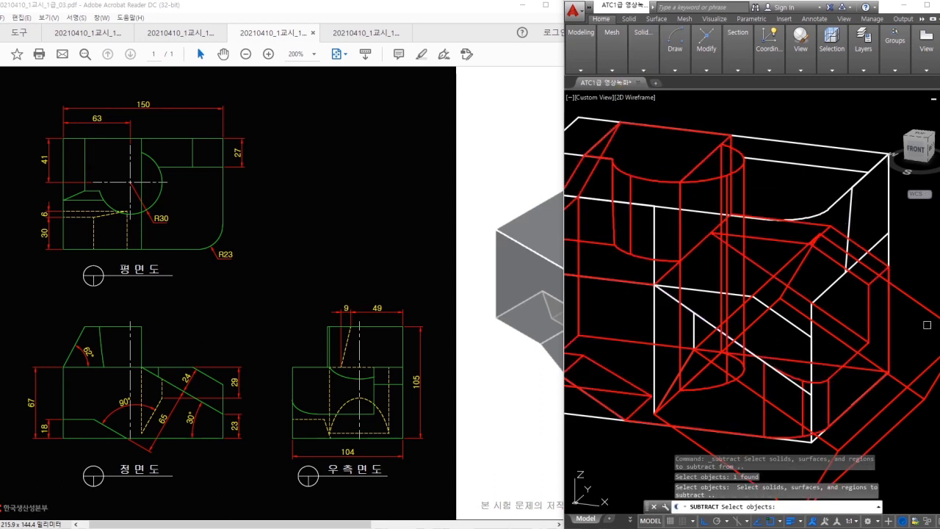
click(936, 316)
key(space)
shift+middle_drag(778, 277, 749, 351)
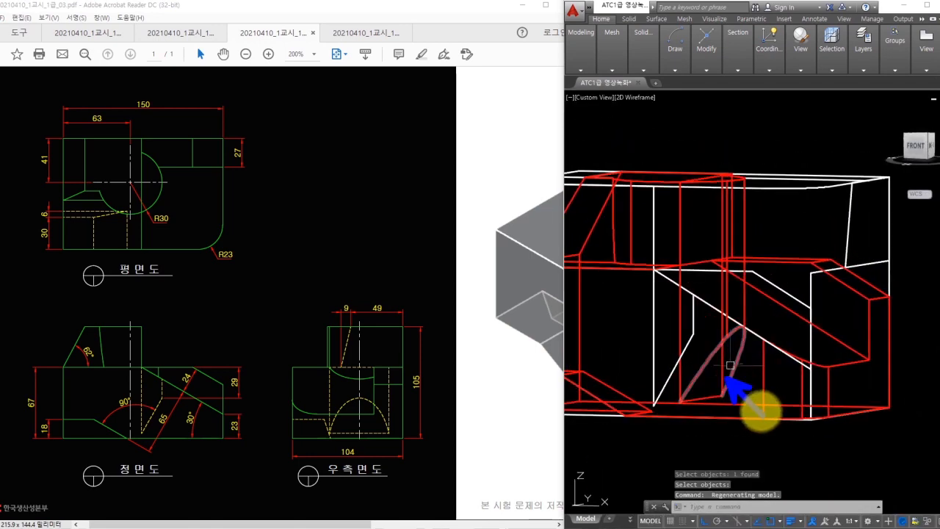
shift+middle_drag(736, 250, 714, 275)
key(Escape)
- Return the visual style to Conceptual shading
mouse_move(789, 42)
click(808, 80)
click(820, 96)
middle_drag(741, 195, 768, 239)
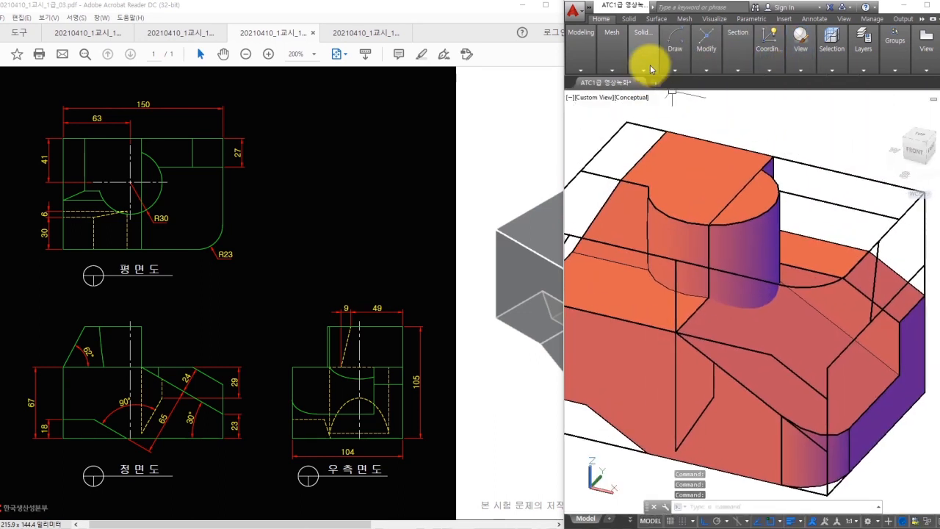
- Subtract the half-cylinder piece from the main solid, leaving a semicircular recess
mouse_move(650, 68)
click(637, 97)
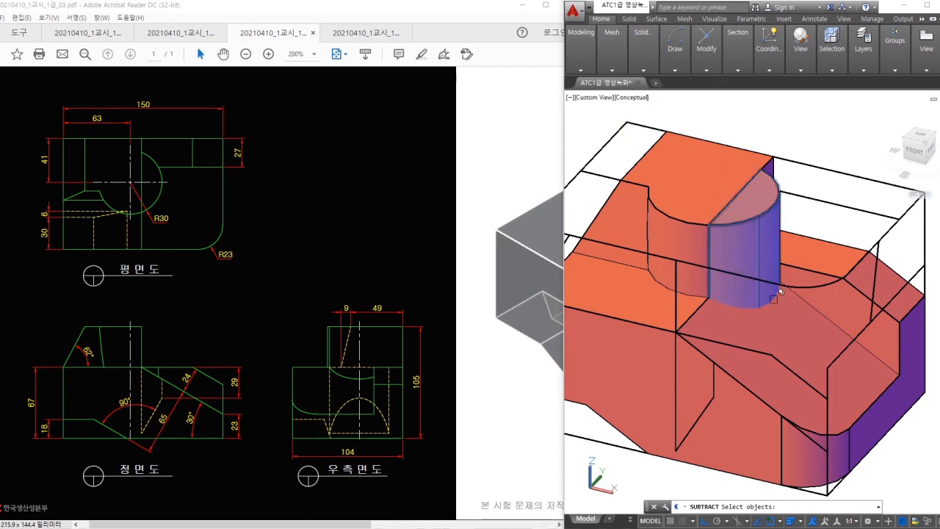
click(805, 326)
key(Return)
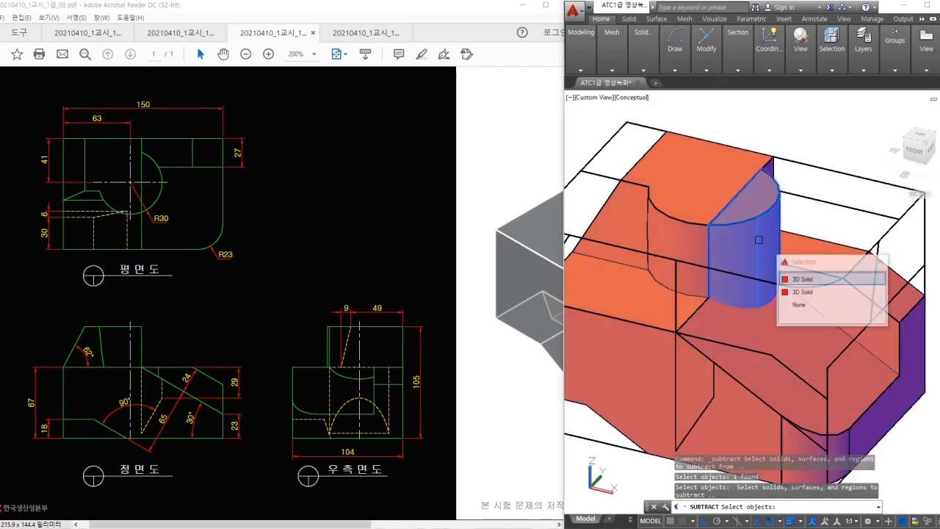
click(758, 239)
key(Return)
mouse_move(766, 233)
shift+middle_down()
mouse_move(770, 329)
mouse_move(776, 262)
mouse_move(761, 260)
mouse_move(763, 245)
mouse_move(759, 252)
mouse_move(759, 272)
mouse_move(787, 202)
mouse_move(803, 184)
mouse_move(776, 256)
mouse_move(764, 242)
shift+middle_up()
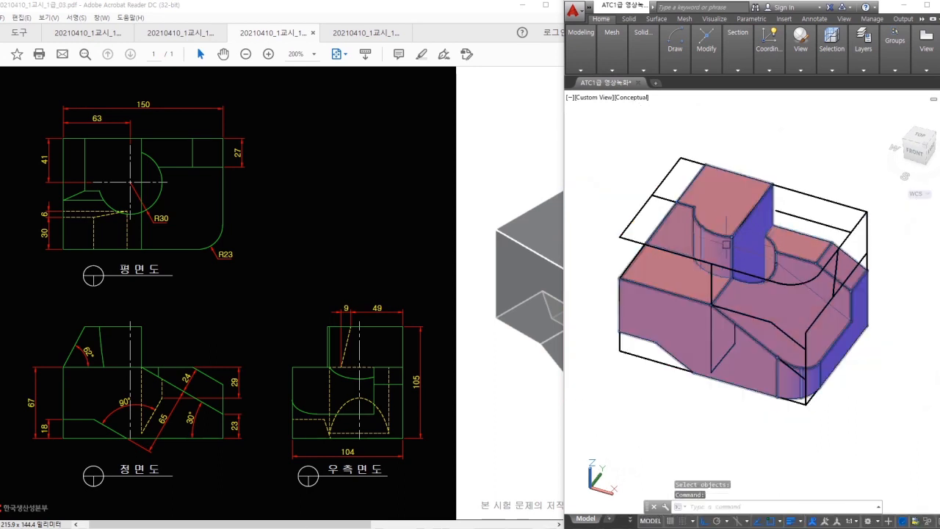
- Move the finished solid to a new location with MOVE
text(m)
key(space)
click(778, 267)
- Erase the leftover construction lines with a crossing window and orbit to check the solid
key(space)
scroll(789, 308, down, 2)
click(688, 308)
mouse_move(789, 309)
middle_down()
mouse_move(723, 262)
mouse_move(762, 272)
mouse_move(681, 246)
middle_up()
click(870, 363)
text(e)
key(space)
click(780, 345)
click(581, 148)
key(space)
scroll(811, 265, up, 2)
scroll(836, 246, up, 2)
shift+middle_drag(835, 246, 817, 255)
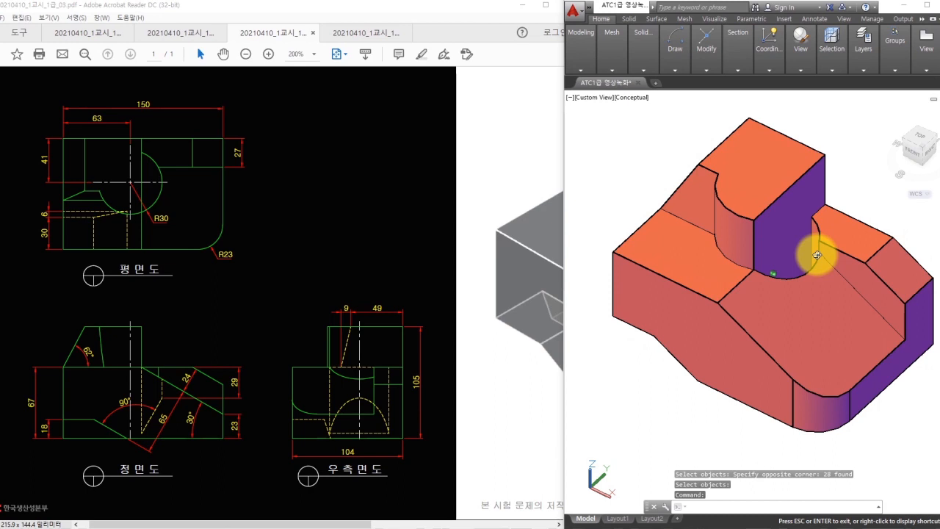
shift+middle_drag(816, 254, 816, 255)
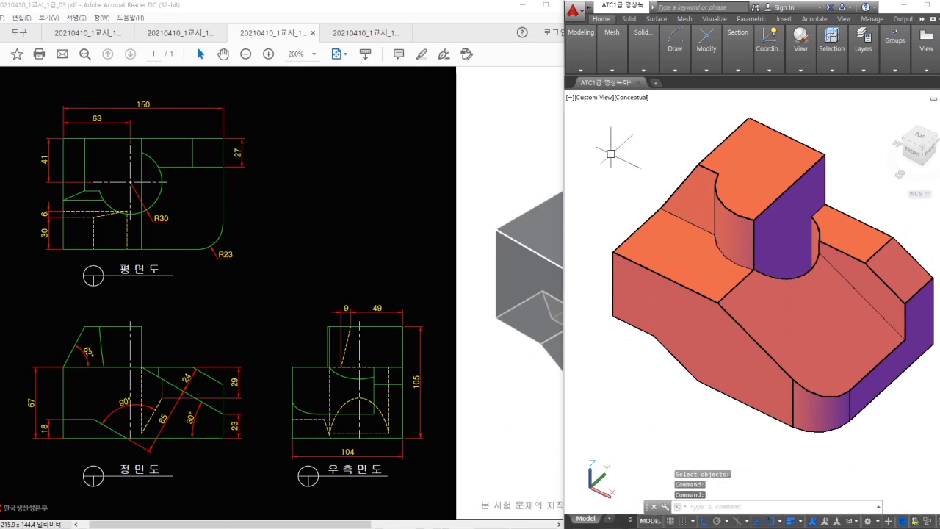
click(643, 148)
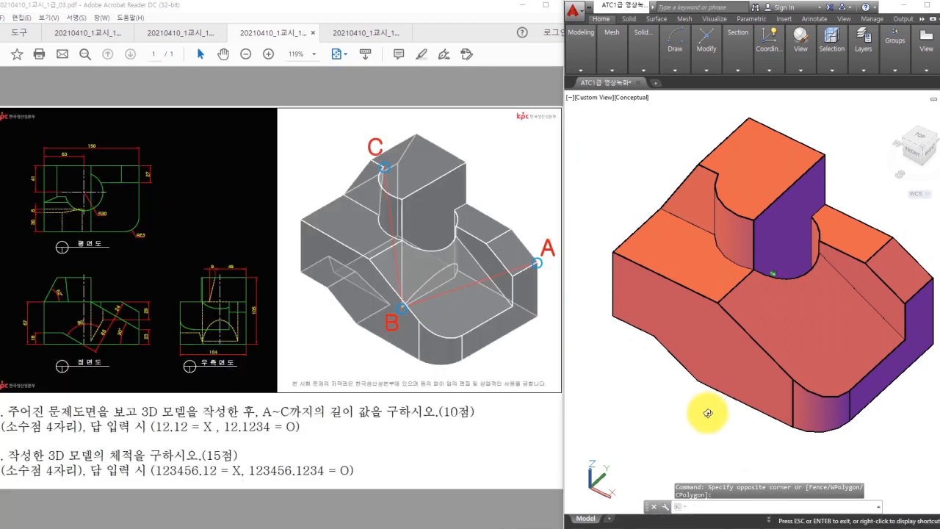
- Switch to 2D Wireframe and draw a 3D polyline from C through B to A
shift+middle_drag(707, 413, 685, 390)
click(808, 79)
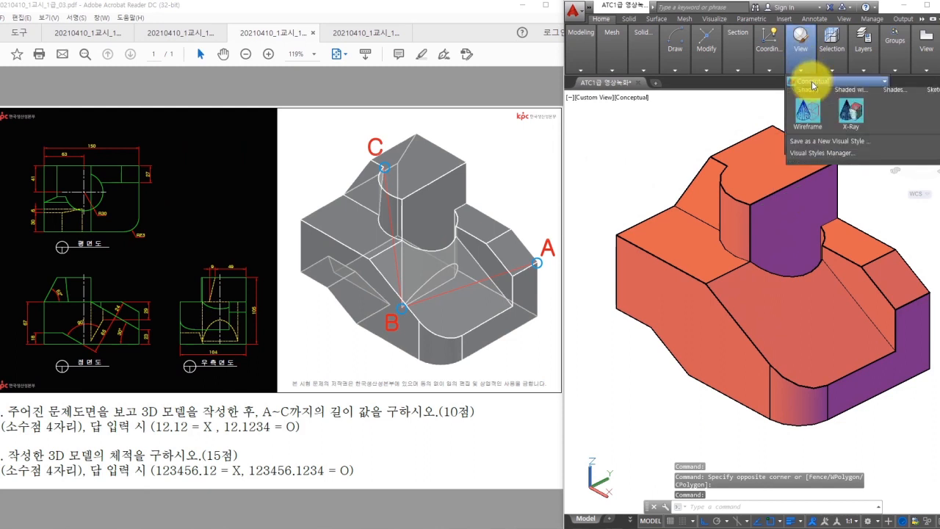
click(806, 97)
text(3p)
key(Return)
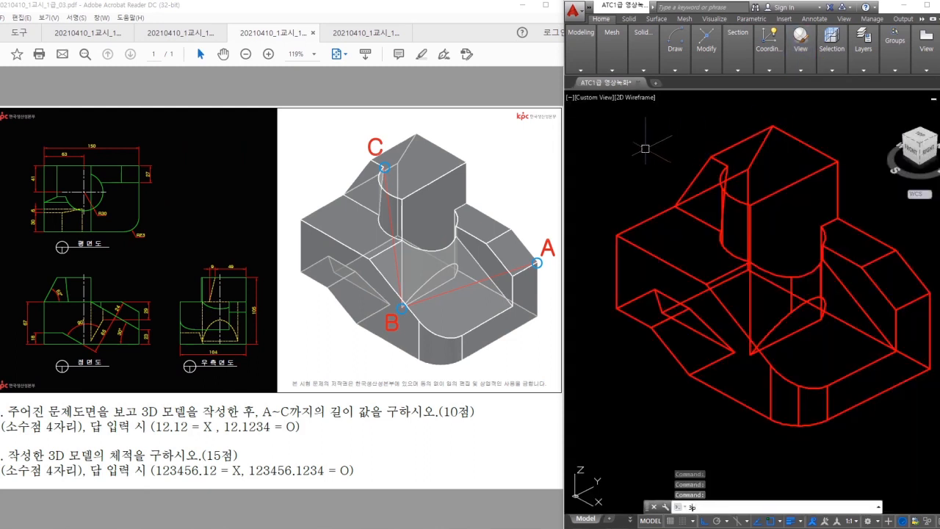
click(726, 166)
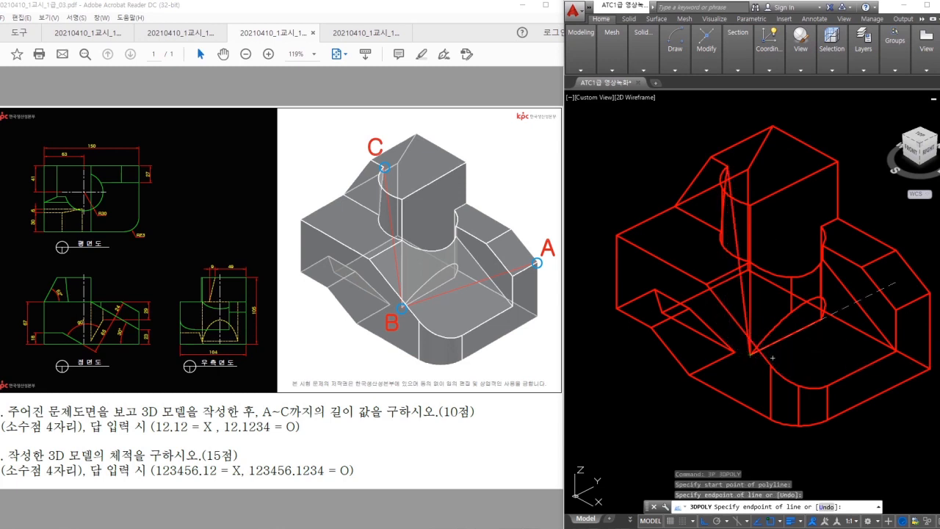
click(929, 293)
key(Escape)
key(Escape)
- List the C–B–A polyline to read its length of 222.3022
click(872, 313)
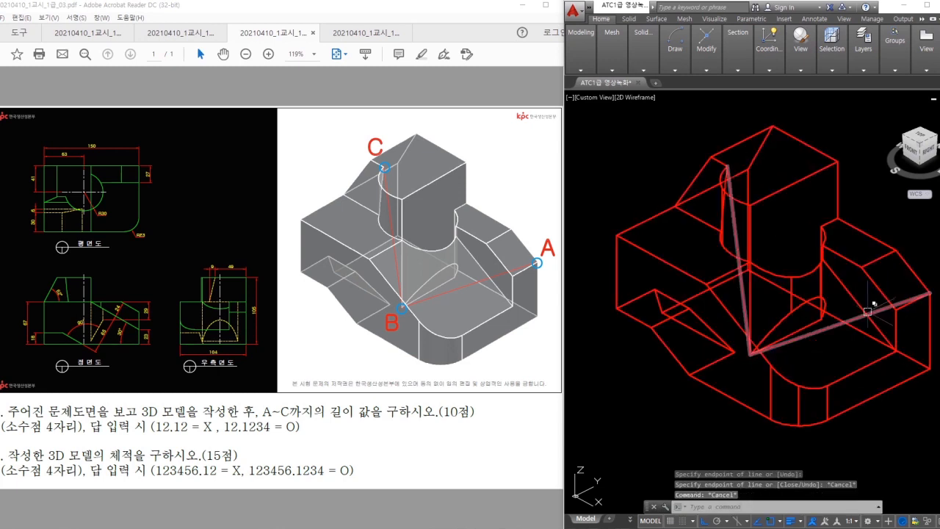
text(li)
key(Return)
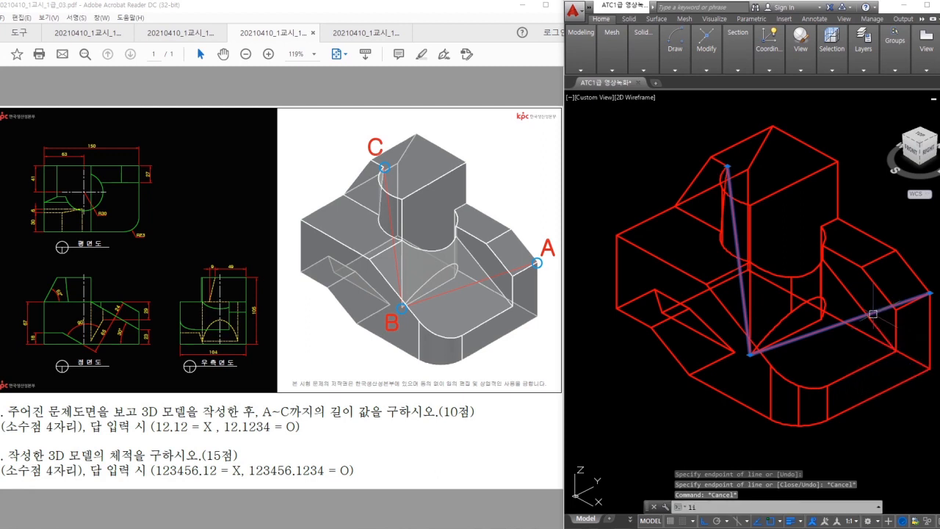
key(Escape)
key(Escape)
text(li)
key(Return)
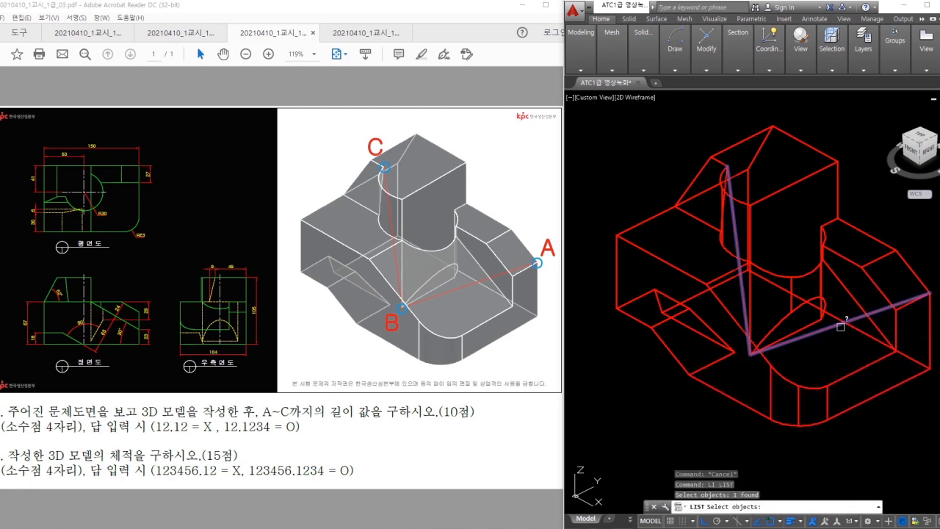
click(840, 324)
key(Return)
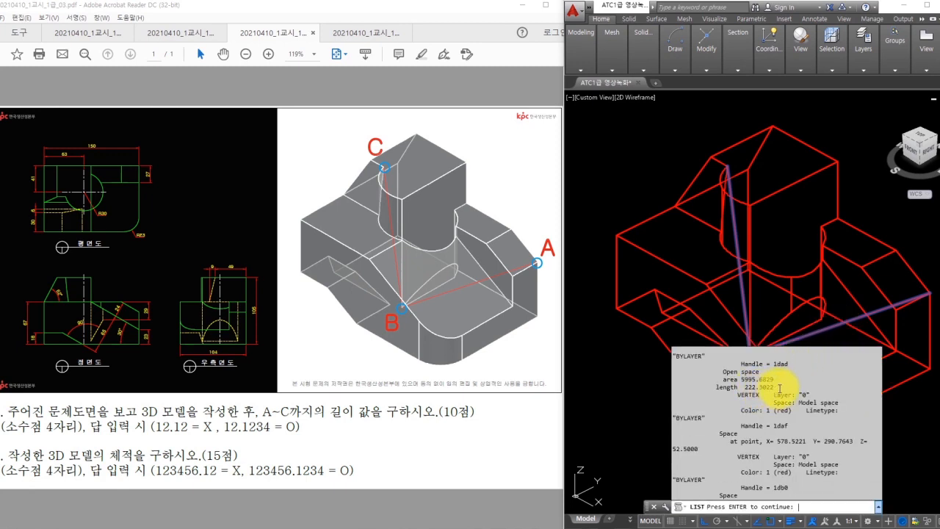
key(Escape)
- Erase the temporary measuring polyline
text(e)
key(Return)
click(806, 335)
key(Return)
key(Escape)
- Run MASSPROP on the solid to read its volume, then dismiss the report
text(massprop)
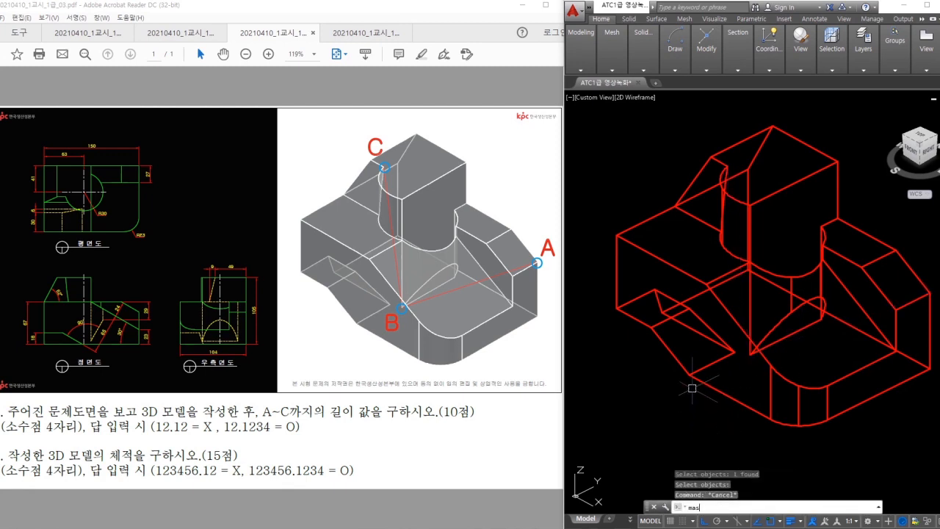
key(Return)
click(700, 384)
key(Return)
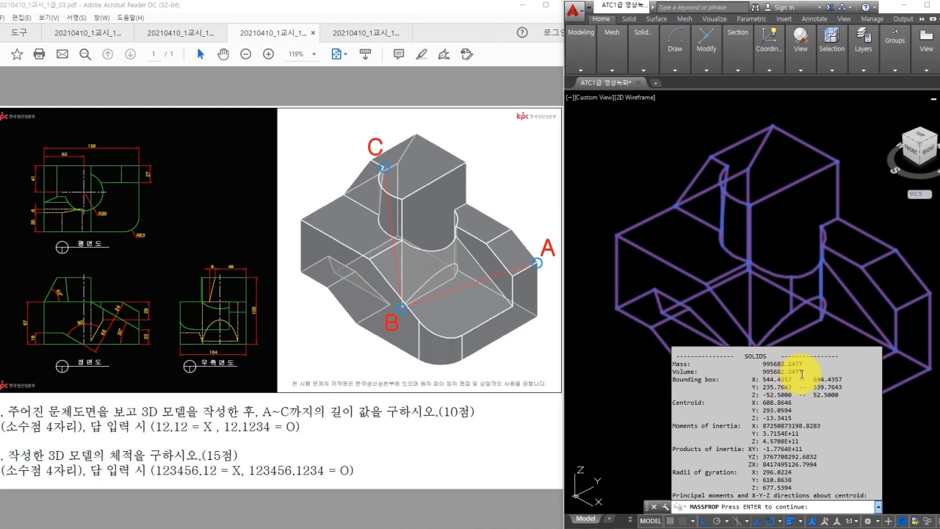
key(Escape)
key(Escape)
key(Escape)
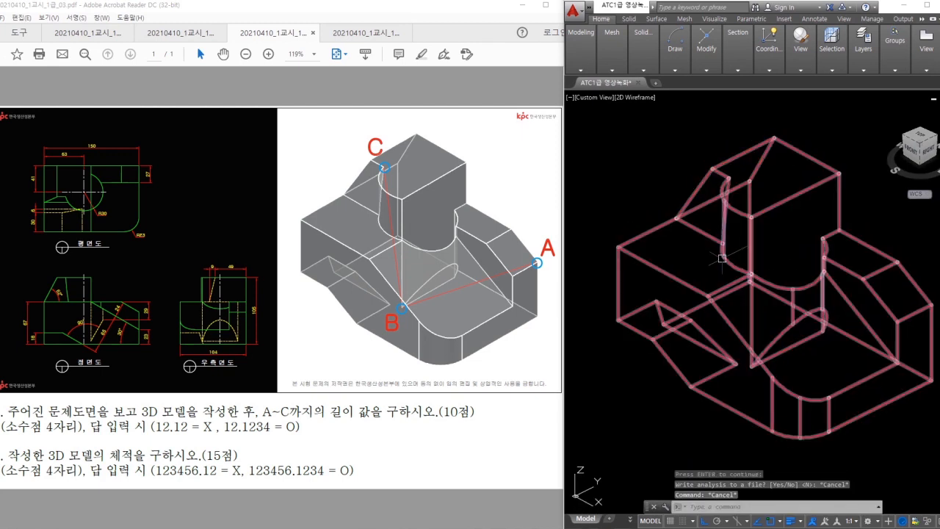
click(620, 183)
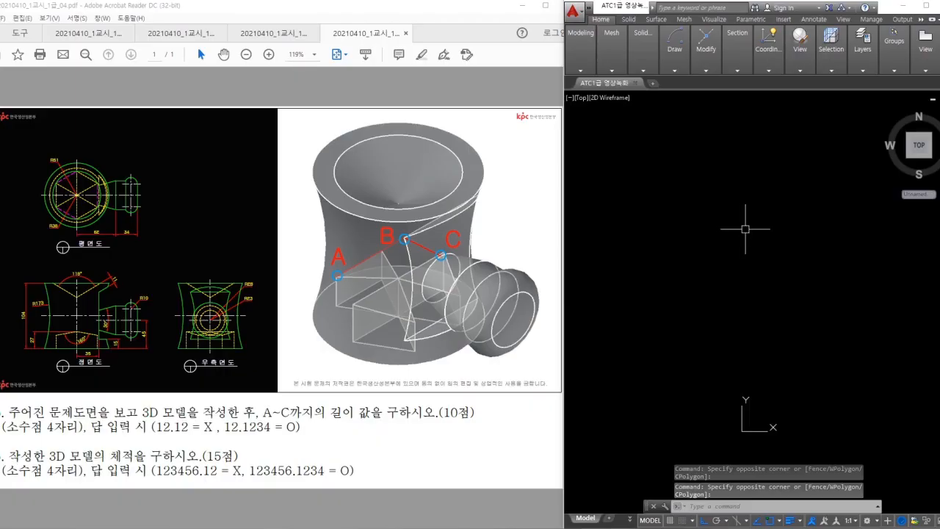
- Study the third exercise's front-view profile and R51 plan dimension in the PDF
click(87, 262)
ctrl+scroll(23, 235, up, 3)
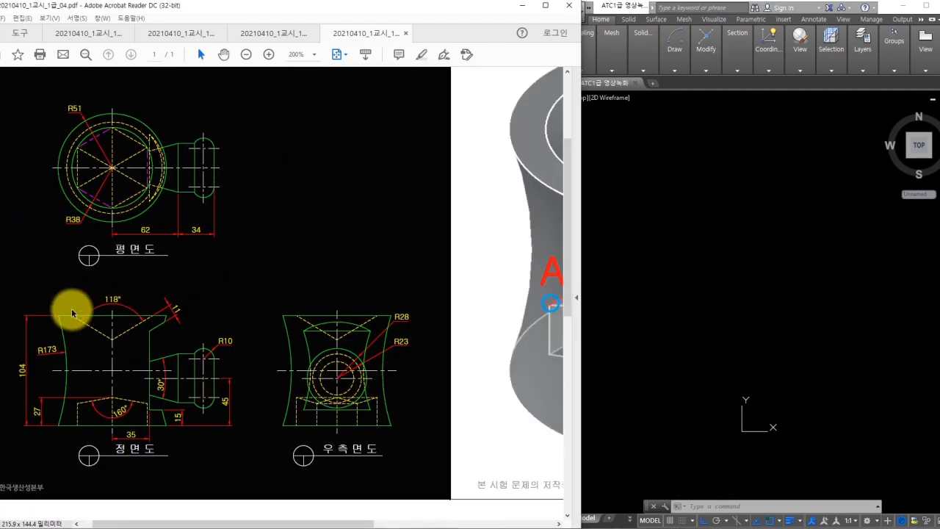
ctrl+scroll(55, 364, up, 1)
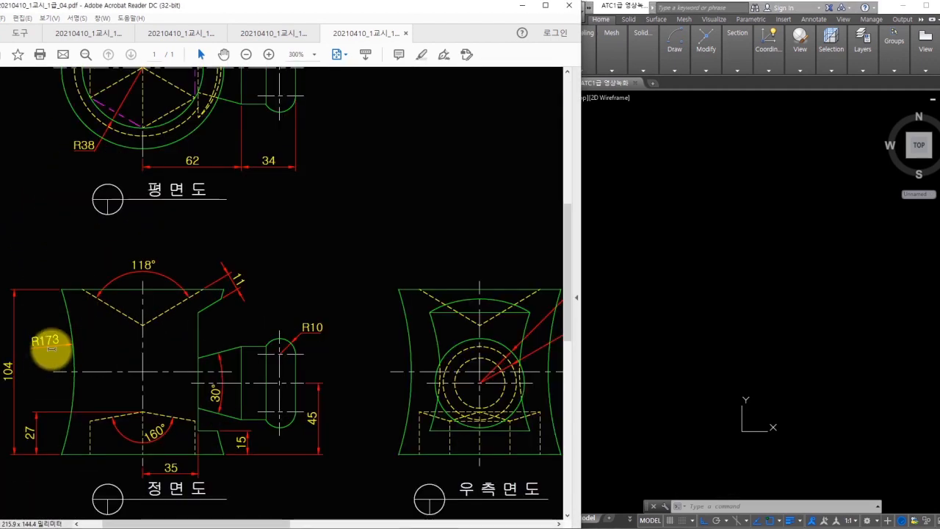
ctrl+scroll(51, 349, down, 1)
mouse_move(68, 418)
mouse_down()
mouse_move(115, 417)
mouse_move(115, 314)
mouse_move(59, 309)
mouse_move(66, 417)
mouse_up()
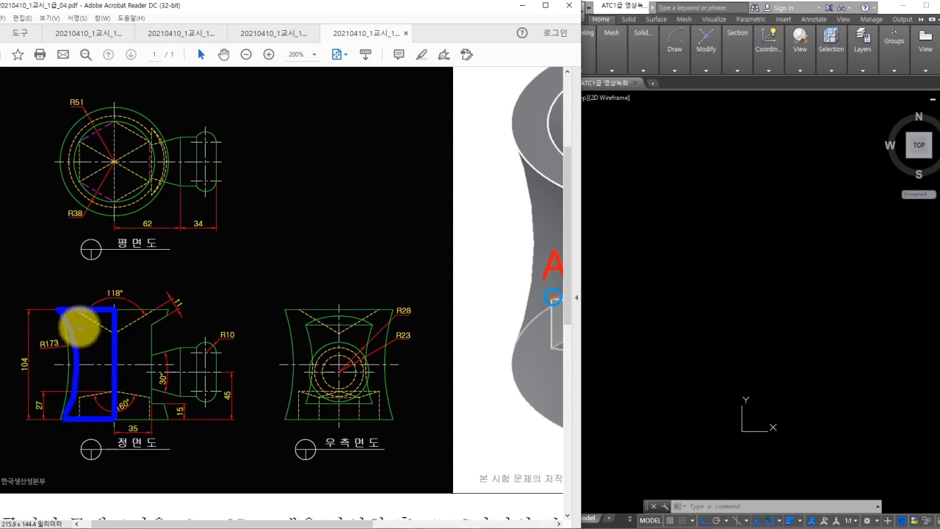
drag(69, 295, 103, 293)
mouse_move(65, 106)
mouse_down()
mouse_move(85, 94)
mouse_move(88, 106)
mouse_up()
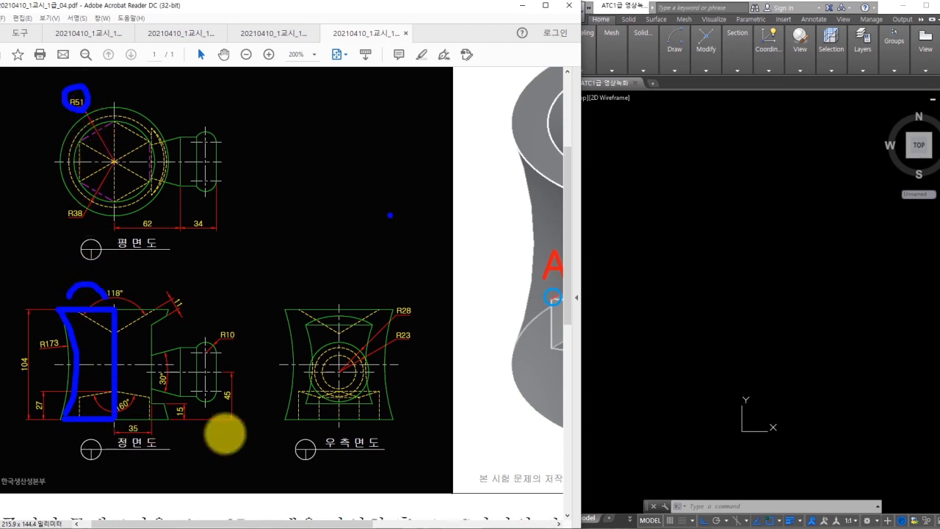
key(Escape)
- Return to the empty AutoCAD drawing and shift the view left
click(725, 250)
middle_drag(812, 314, 708, 318)
click(752, 334)
key(Escape)
- Draw a 51 by 104 rectangle with REC and centre it in view
text(rec)
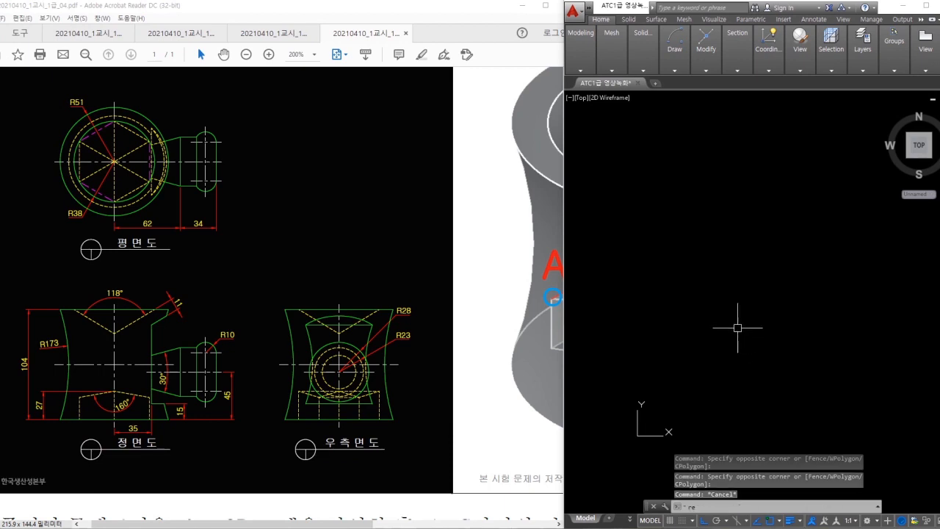
key(Return)
click(733, 339)
text(@51,104)
key(Return)
scroll(734, 316, up, 4)
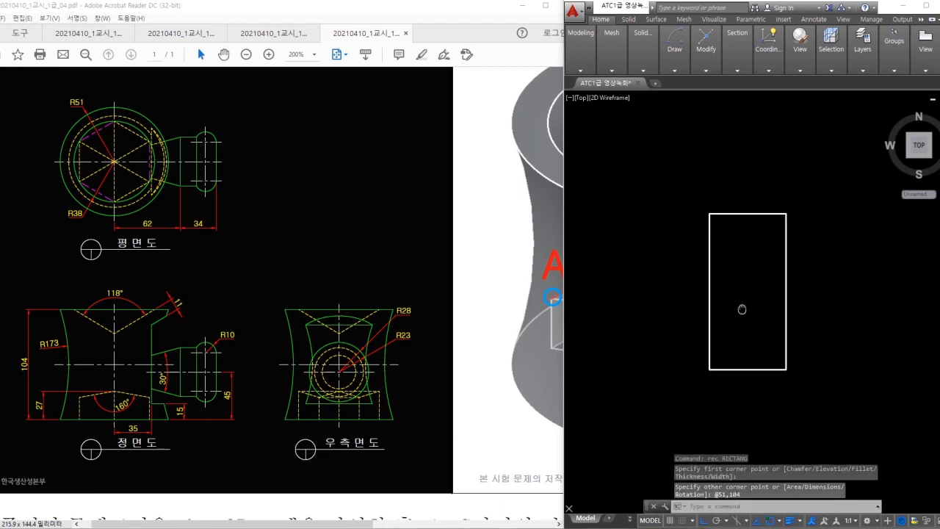
drag(646, 505, 648, 519)
click(690, 397)
click(687, 404)
text(x)
key(Return)
key(Escape)
middle_drag(699, 323, 718, 332)
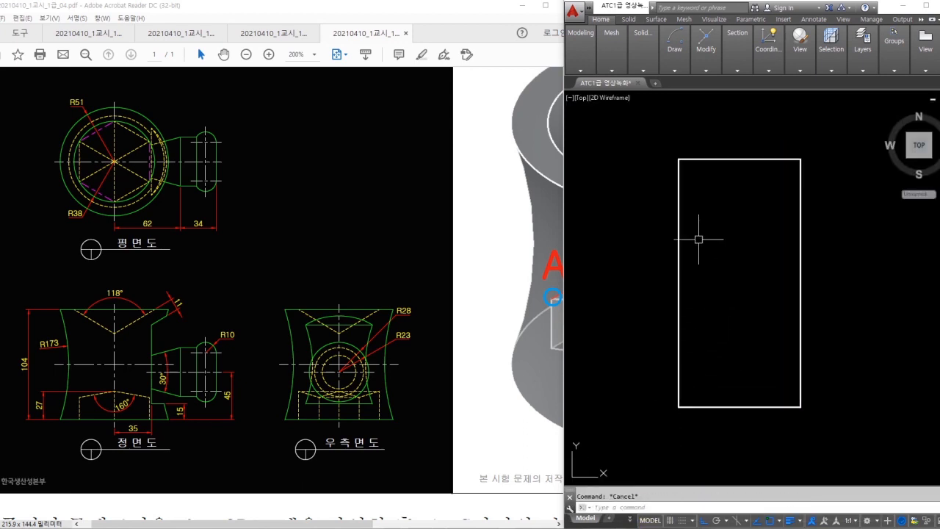
- Draw a radius 173 arc between the rectangle's bottom-left and top-left corners
click(683, 170)
mouse_move(682, 160)
mouse_down()
mouse_move(719, 272)
mouse_move(677, 409)
mouse_up()
key(Escape)
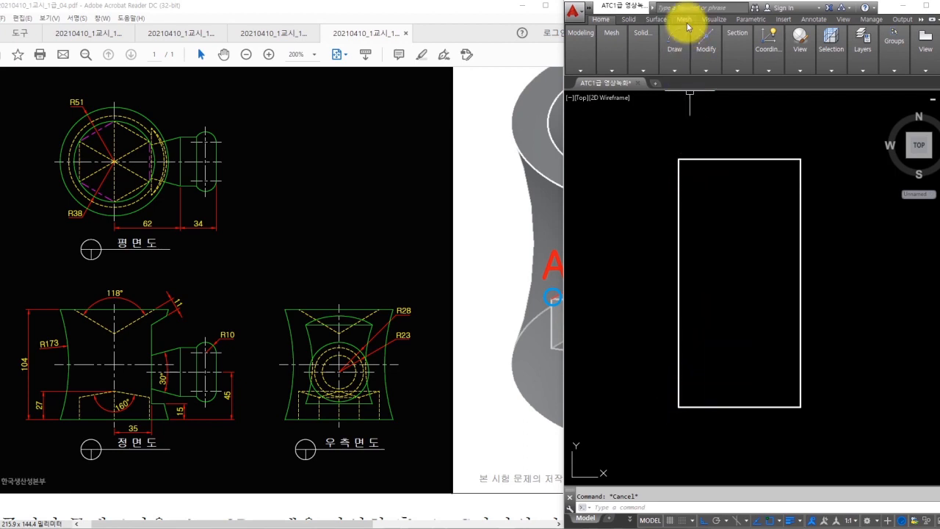
mouse_move(678, 64)
click(701, 83)
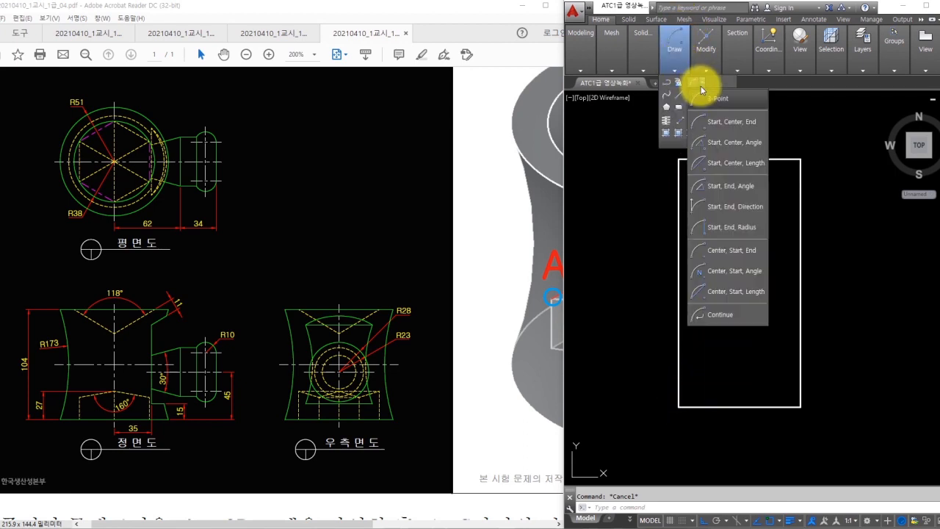
click(722, 228)
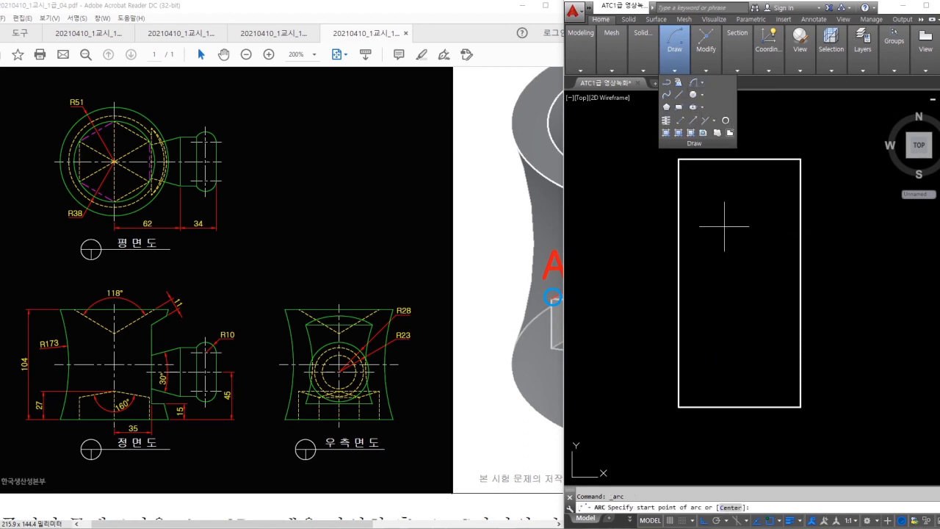
click(677, 396)
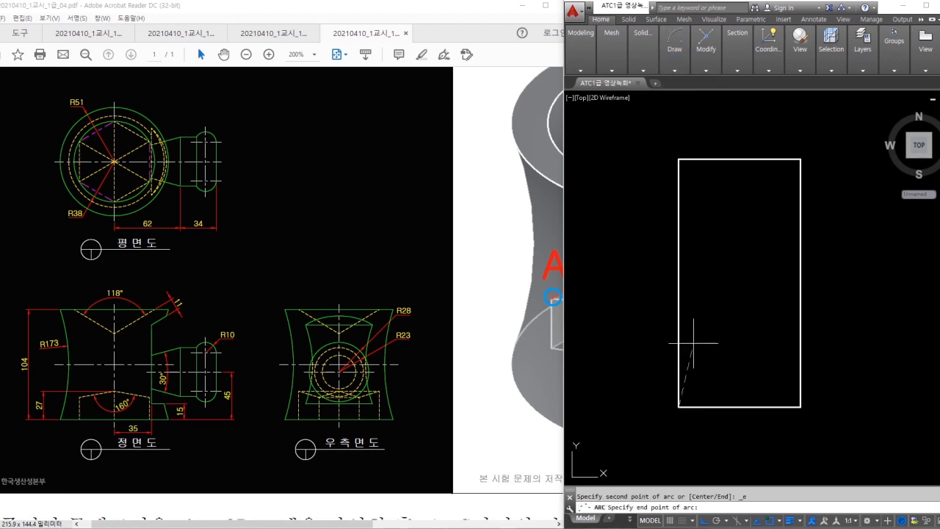
click(680, 156)
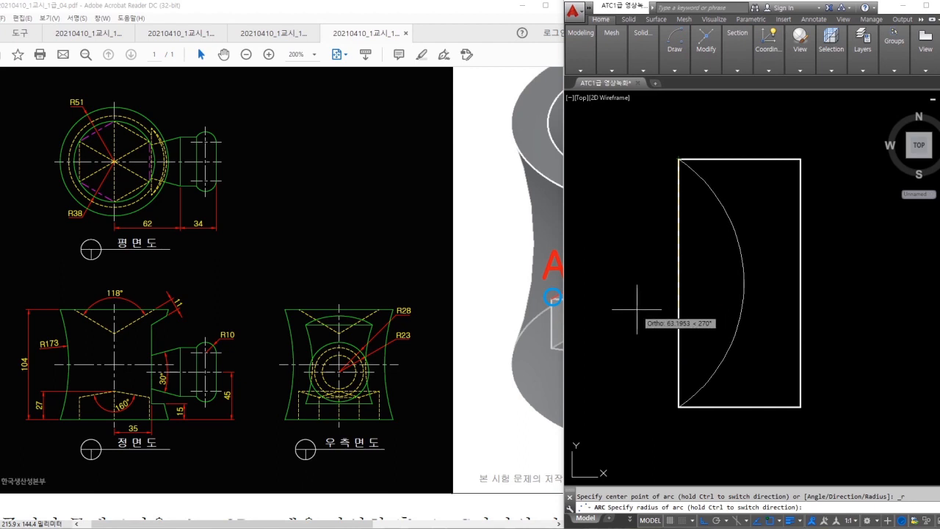
text(173)
key(Return)
- Erase the rectangle's straight left side
text(e)
key(Return)
click(677, 287)
key(Return)
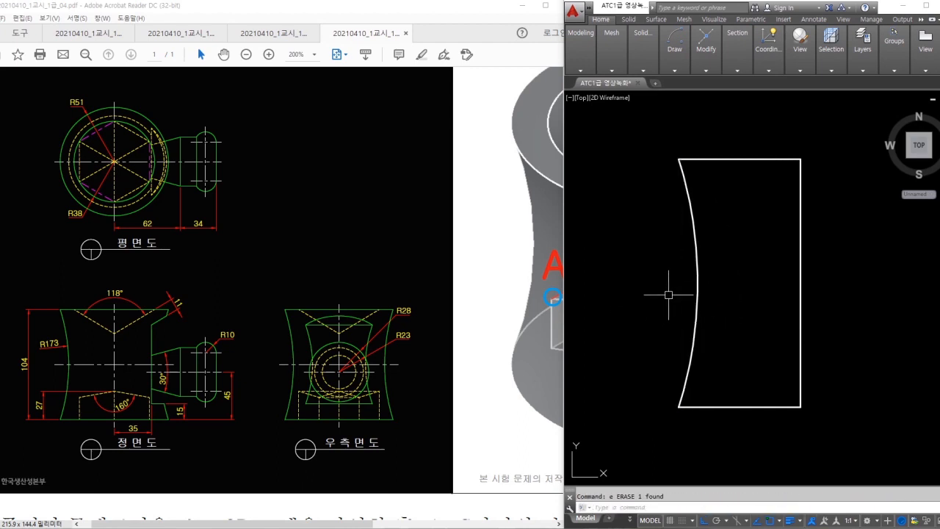
- Check the slanted edge and 118° angle in the PDF's front view
middle_drag(815, 259, 803, 273)
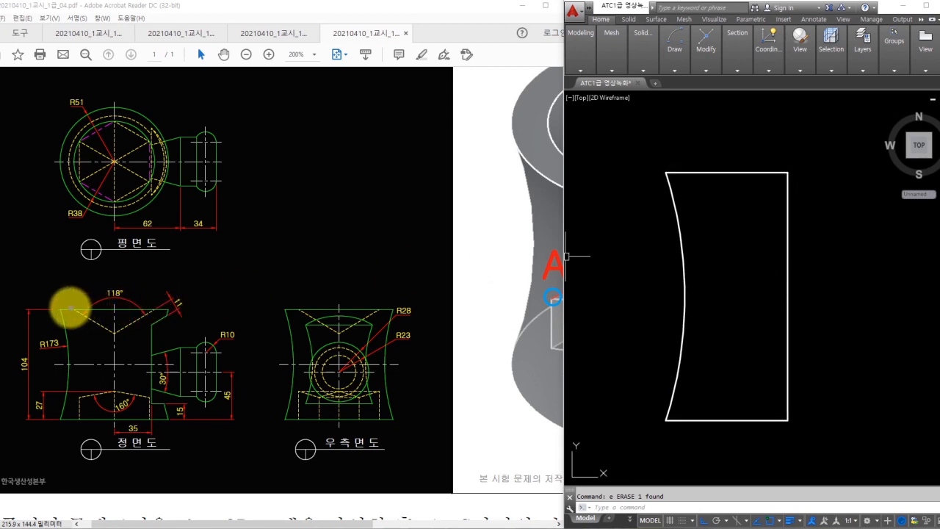
mouse_move(112, 332)
mouse_down()
mouse_move(71, 295)
mouse_move(109, 297)
mouse_up()
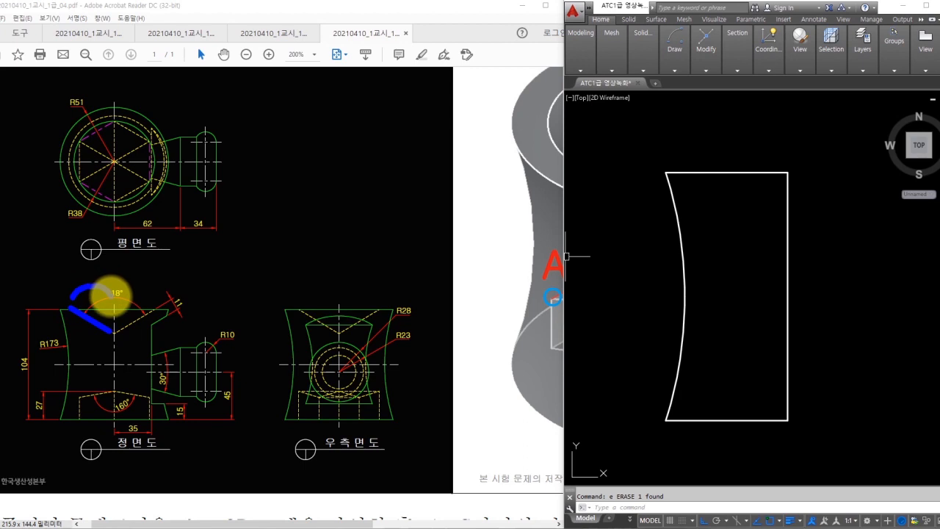
mouse_move(80, 220)
mouse_down()
mouse_move(60, 214)
mouse_move(86, 218)
mouse_up()
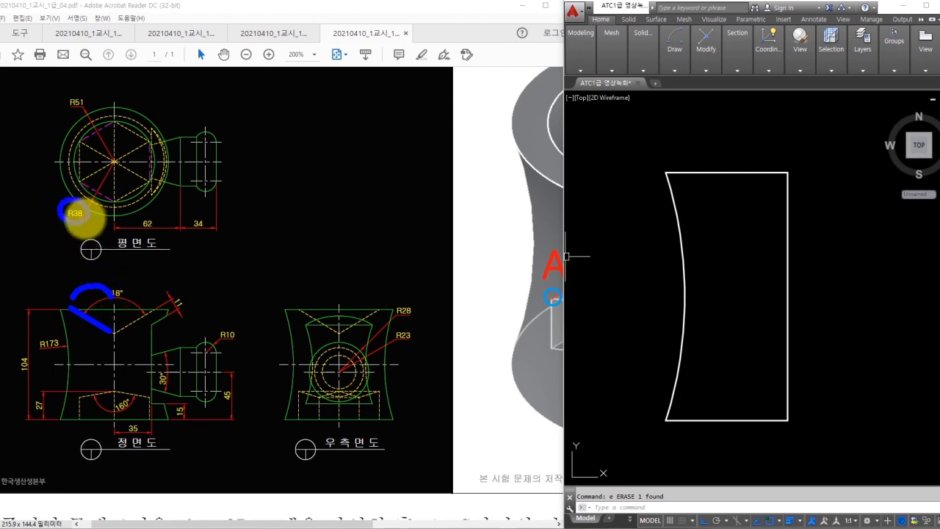
key(Escape)
middle_drag(782, 218, 775, 229)
- Offset the rectangle's right edge 38 units to the left
text(o)
key(space)
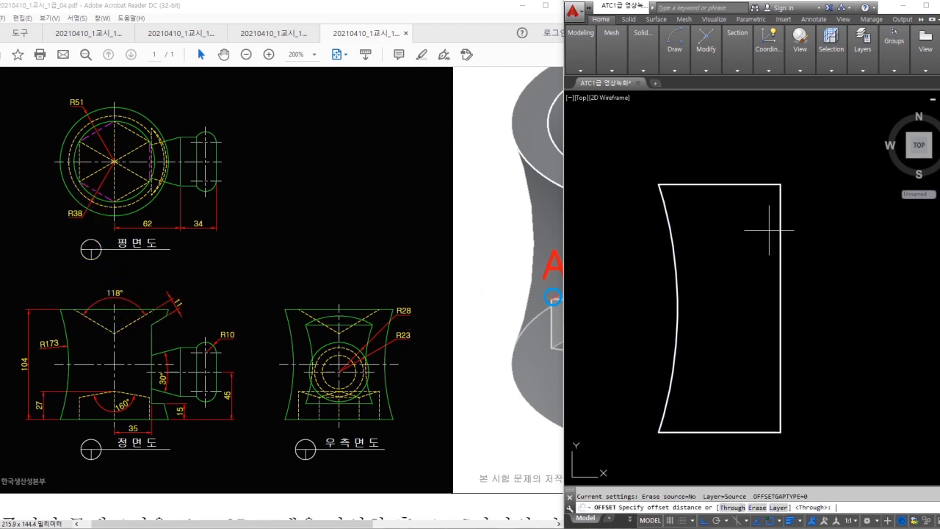
text(38)
key(Return)
click(780, 219)
click(735, 220)
key(Escape)
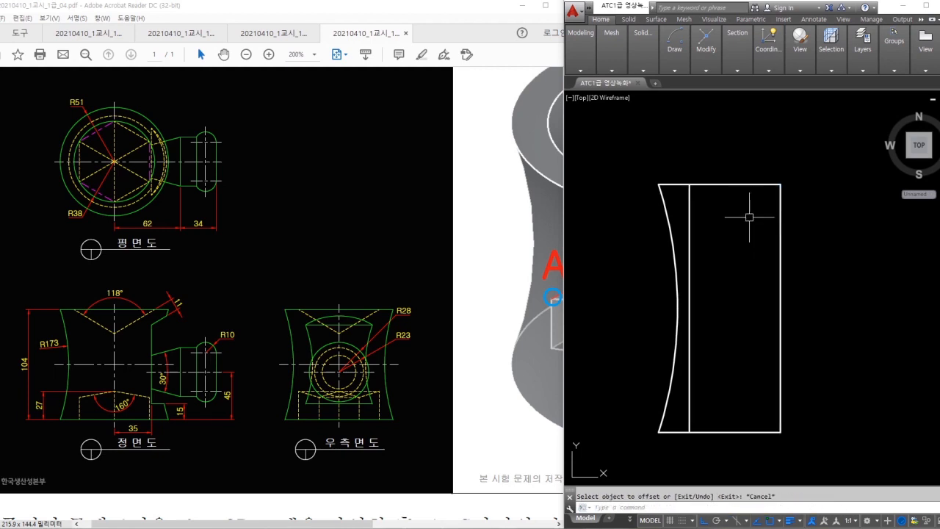
middle_drag(745, 205, 784, 222)
- Draw a line up from the top-right corner and start rotating it about that corner
text(l)
key(space)
click(781, 189)
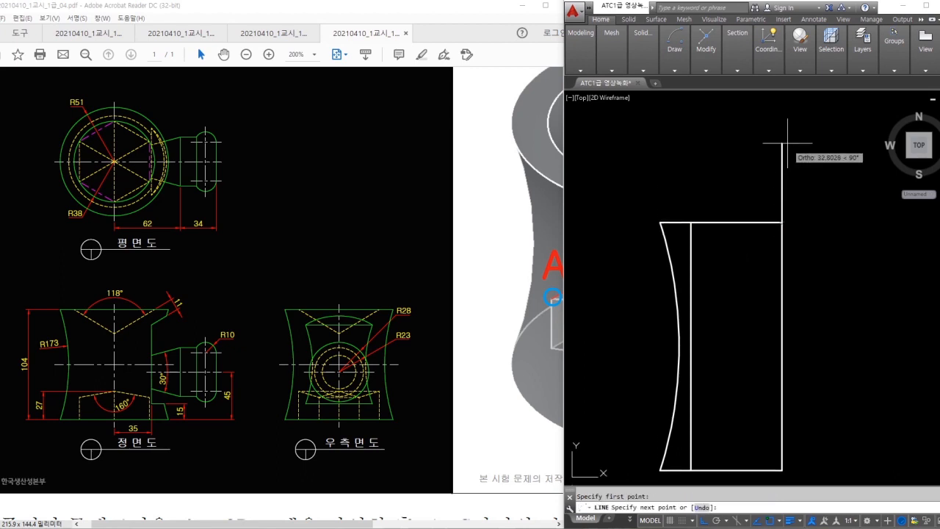
text(ro)
key(space)
click(798, 172)
click(743, 174)
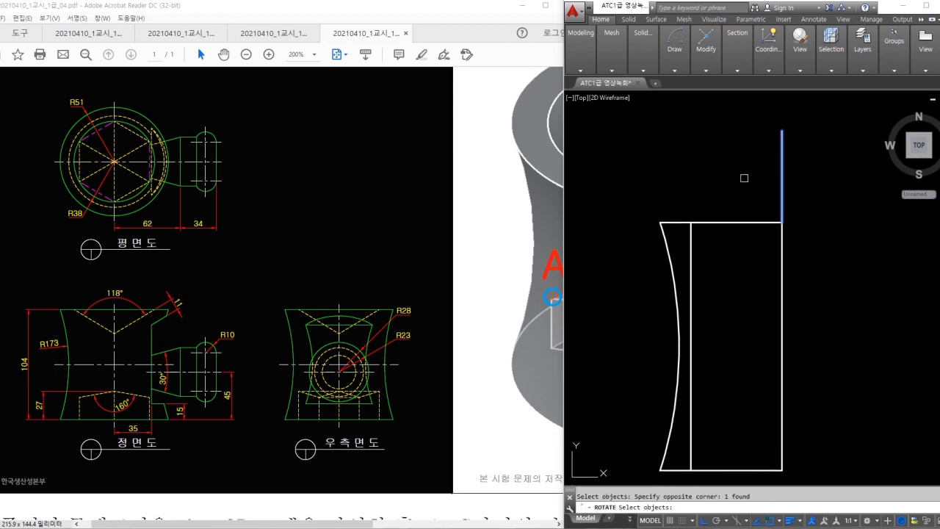
click(781, 221)
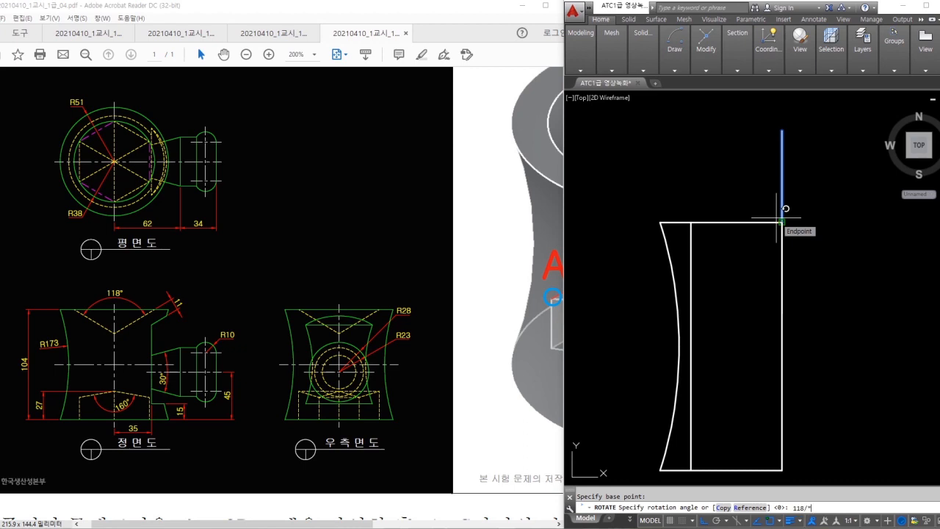
- Rotate the vertical line by 59°, half of the 118° cone angle
key(Return)
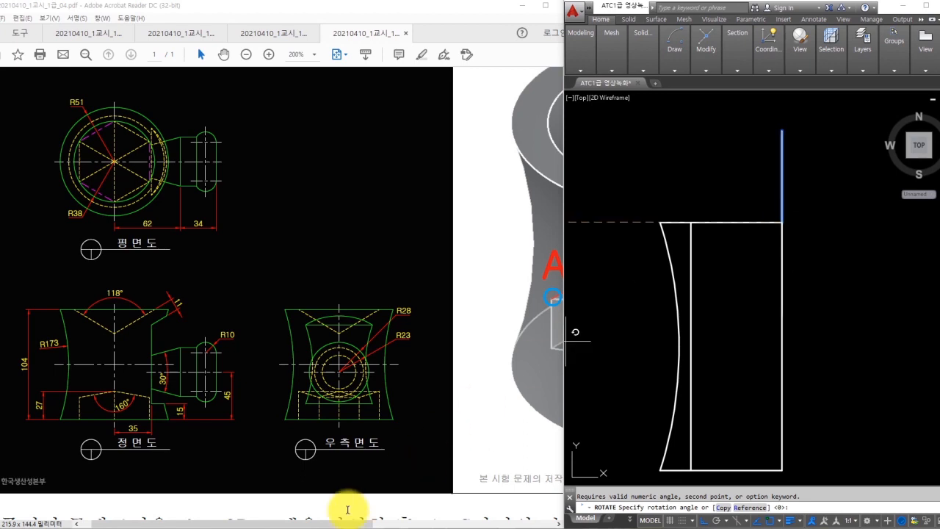
click(211, 528)
text(118)
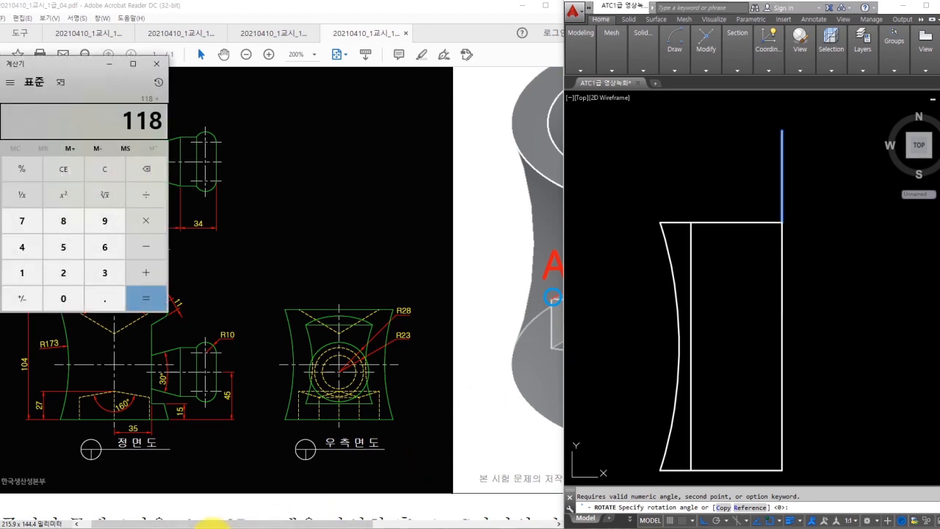
click(156, 64)
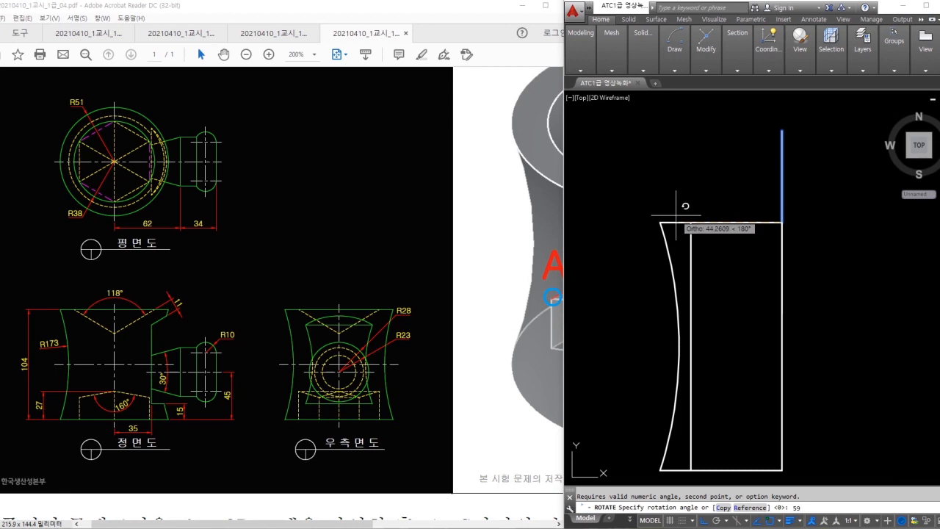
key(Return)
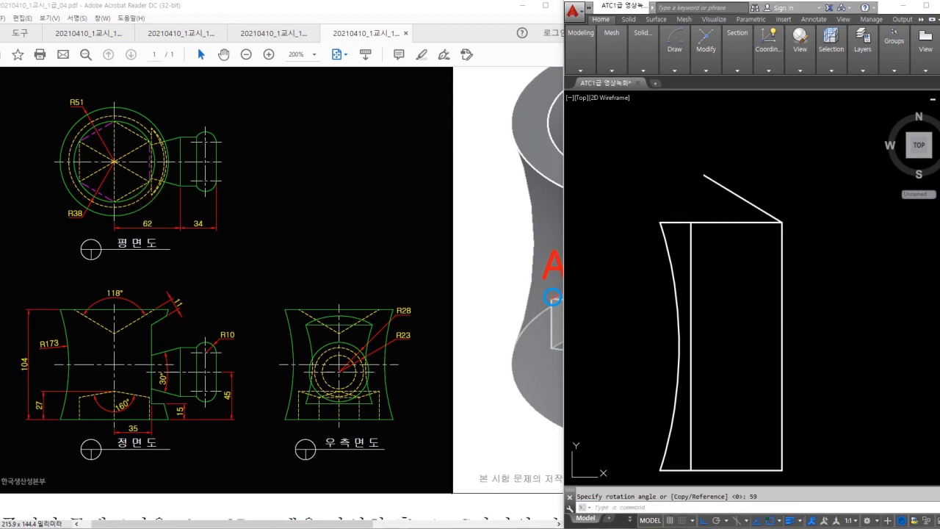
- Move the slanted line so it starts at the profile's top corner
text(m)
key(space)
click(723, 188)
- Trim away the corner above the 59° slant and erase the leftover vertical line
key(space)
click(714, 182)
click(692, 239)
key(Escape)
text(tr)
key(space)
- Check the slanted edge's angle against the right edge with DIMANGULAR
key(space)
shift+click(760, 262)
click(803, 196)
click(744, 247)
key(Escape)
click(690, 264)
text(e)
key(space)
text(dan)
key(space)
click(765, 265)
click(779, 287)
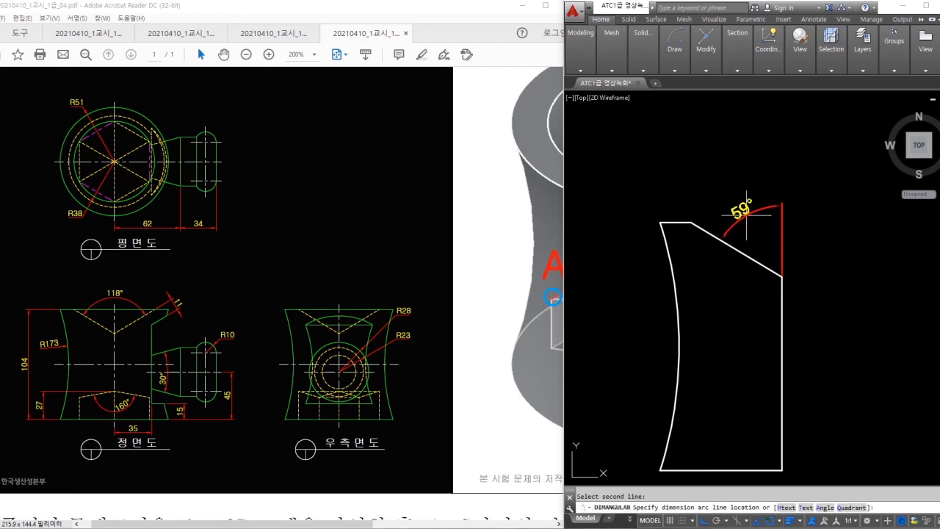
key(Escape)
middle_drag(776, 331, 769, 269)
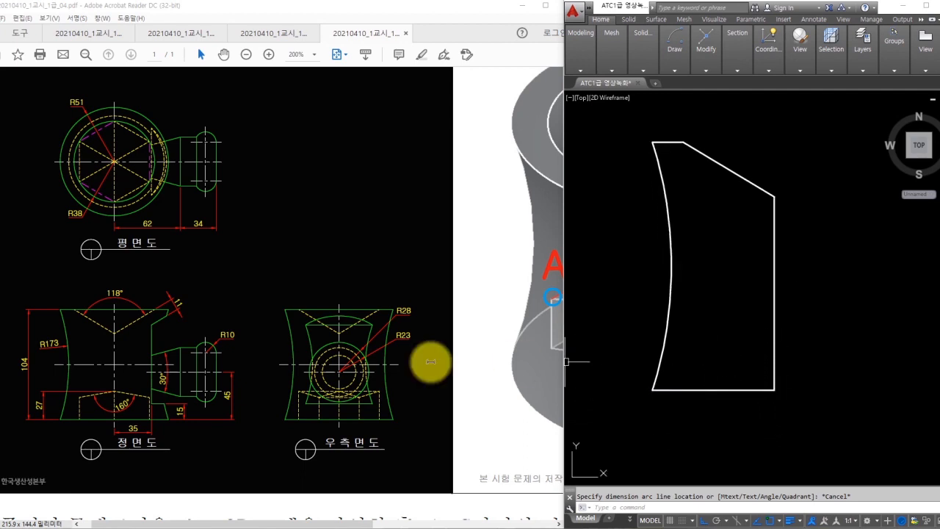
- Draw a circle of radius 38 in empty space beside the outline
drag(154, 422, 119, 425)
drag(134, 379, 136, 405)
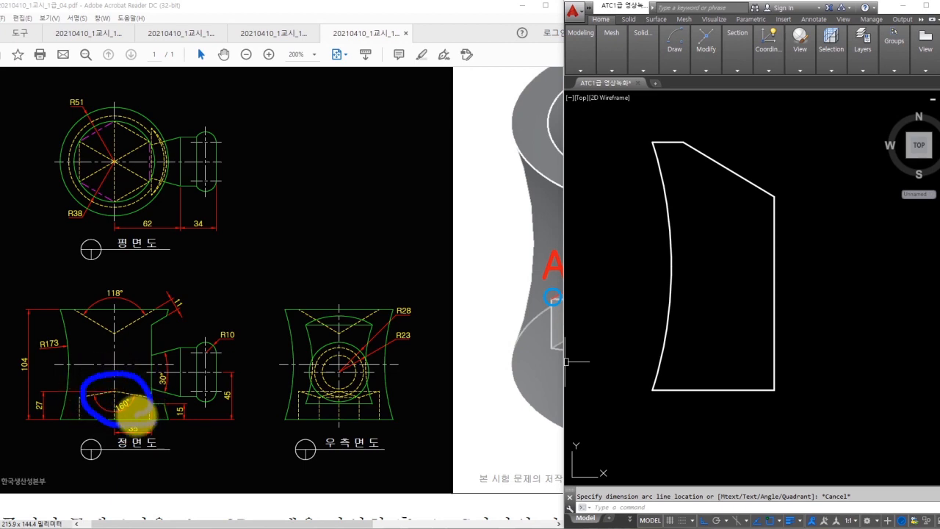
mouse_move(140, 175)
mouse_down()
mouse_move(130, 188)
mouse_move(91, 136)
mouse_move(116, 170)
mouse_up()
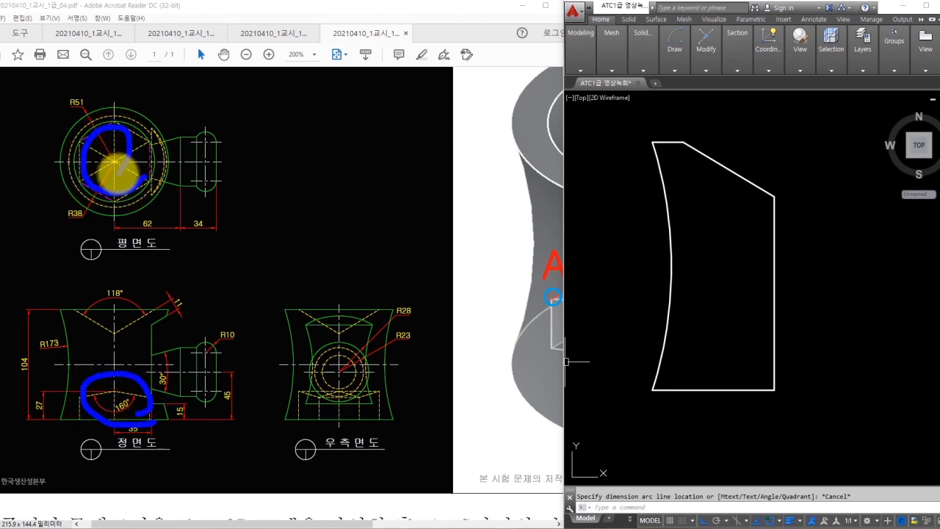
key(Escape)
middle_drag(790, 264, 773, 396)
middle_drag(739, 265, 741, 470)
text(c)
key(Return)
click(722, 237)
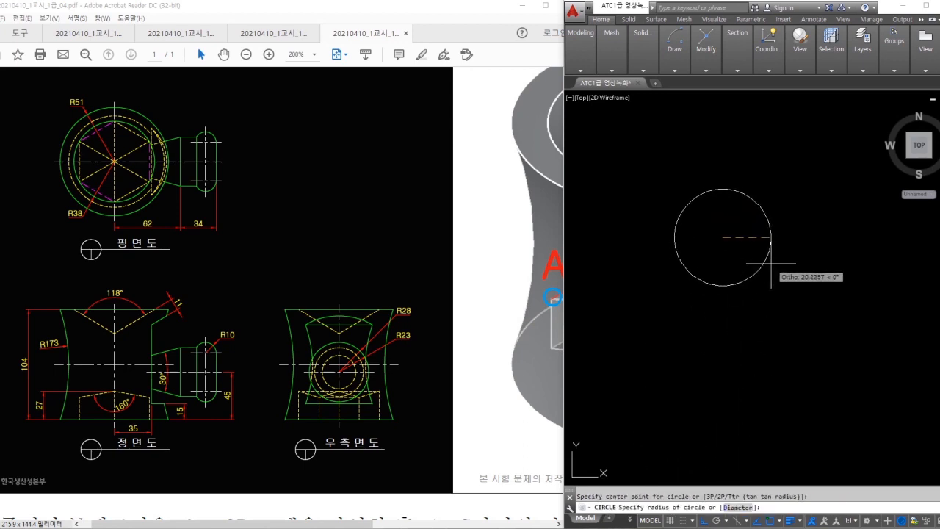
text(38)
key(Return)
key(Escape)
- Draw a six-sided polygon inscribed in the R38 circle, with a vertex at the top
middle_drag(764, 265, 787, 284)
text(pol)
key(Return)
key(Return)
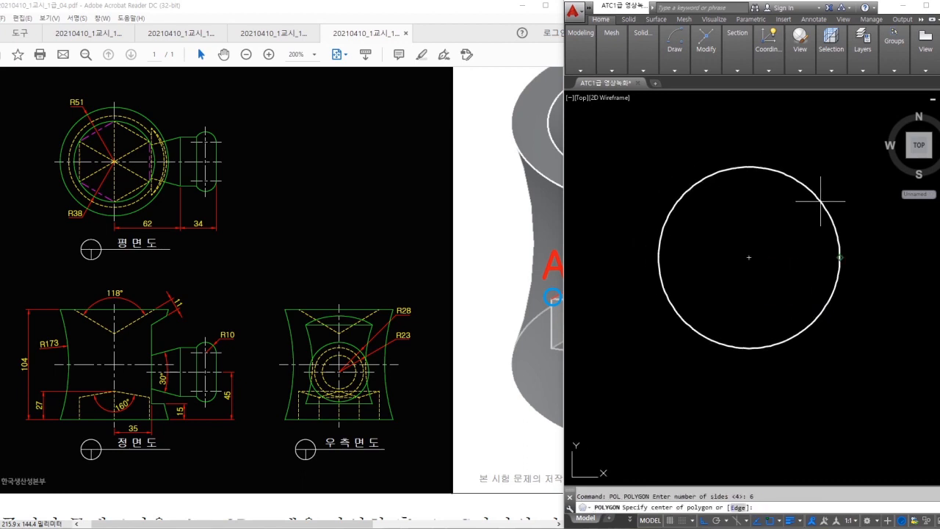
click(752, 252)
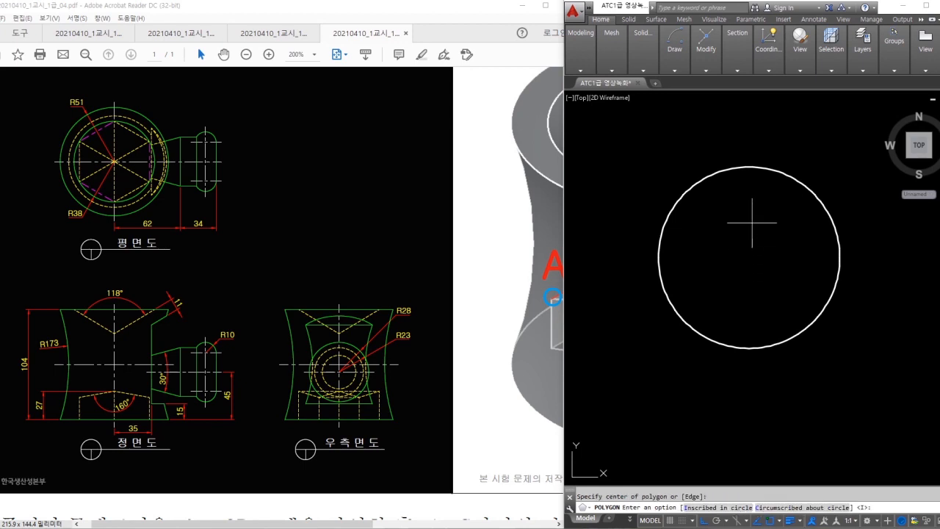
key(Return)
click(749, 167)
key(Escape)
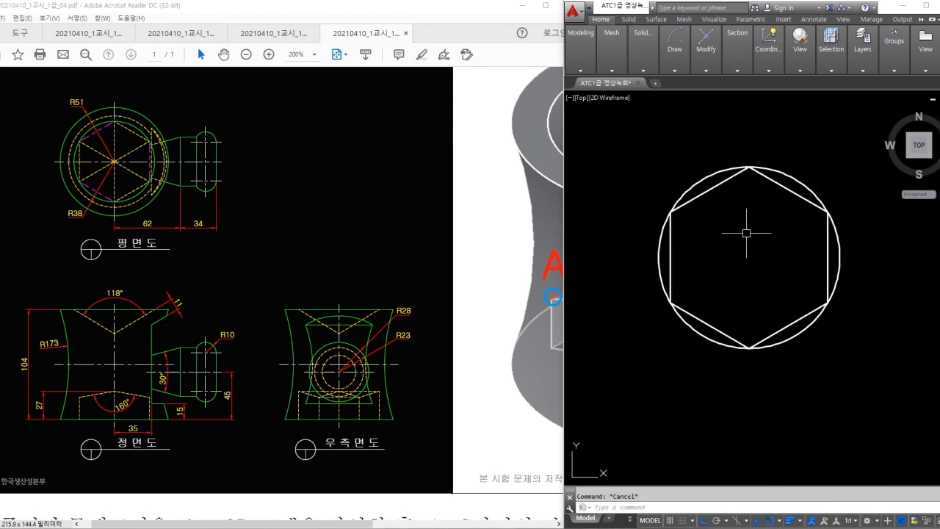
- Draw the hexagon's three vertex-to-vertex diagonals through its centre
text(l)
key(Return)
click(670, 212)
click(827, 301)
click(827, 212)
click(670, 302)
key(Return)
key(Return)
click(748, 168)
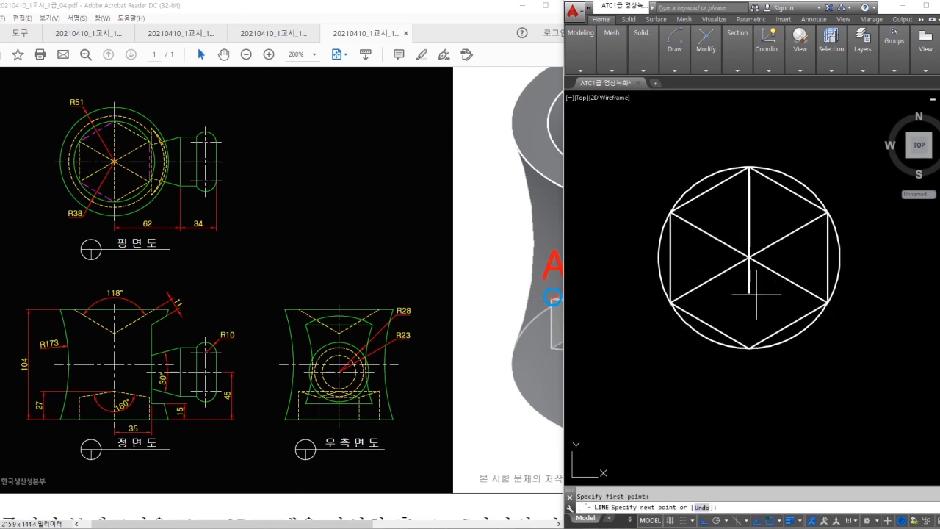
click(749, 346)
key(Escape)
- Trim the hexagon edges and erase the surrounding circle
text(tr)
key(Return)
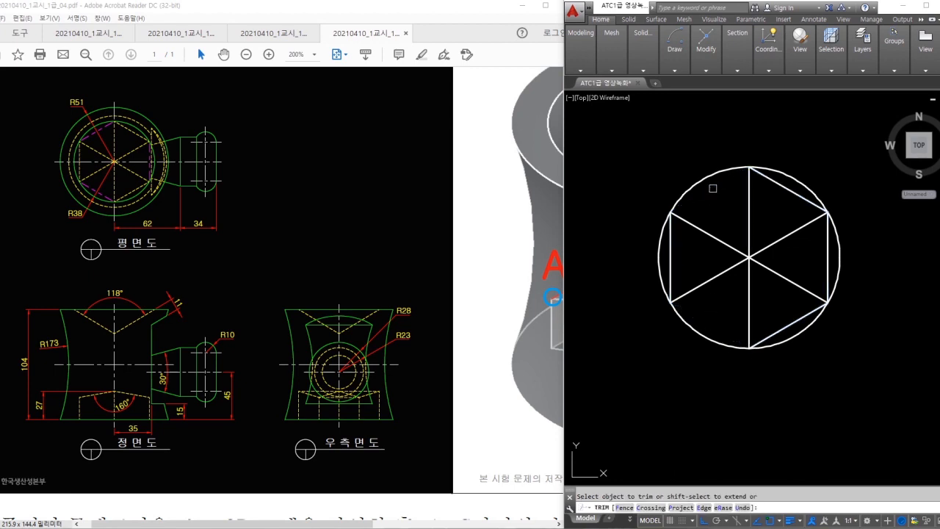
key(Escape)
click(842, 247)
key(Return)
scroll(842, 247, down, 4)
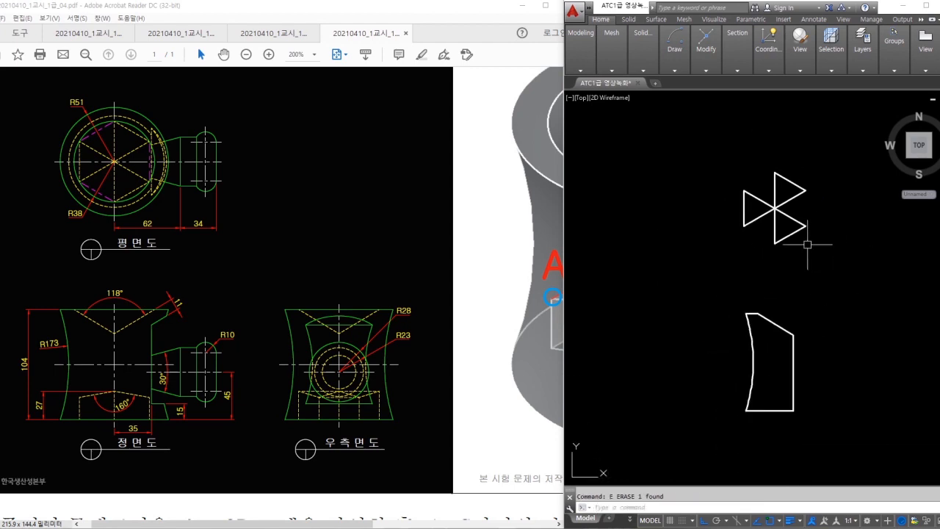
- Move the hexagon lines higher up in the drawing
click(794, 262)
click(713, 162)
text(m)
key(space)
click(828, 277)
click(811, 224)
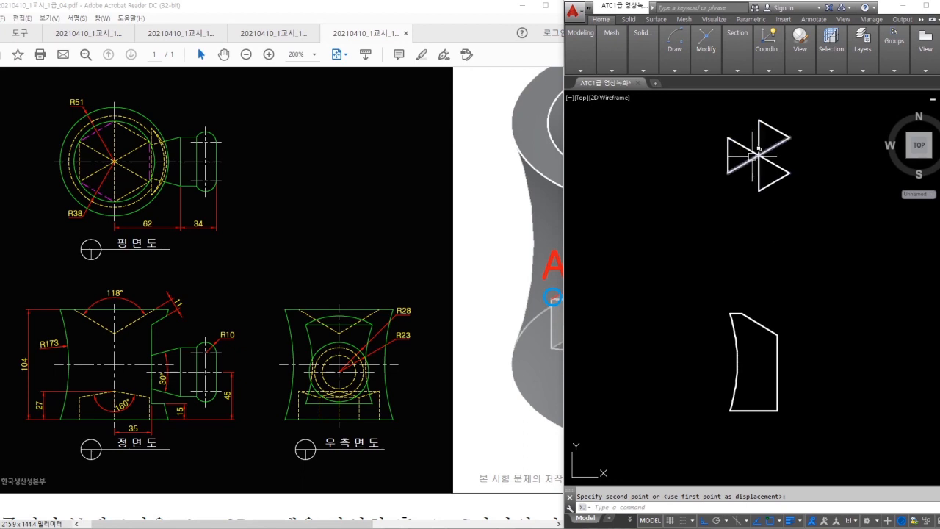
- Mirror the half-profile about a vertical axis, keeping the original
middle_drag(794, 357, 780, 328)
scroll(781, 319, up, 2)
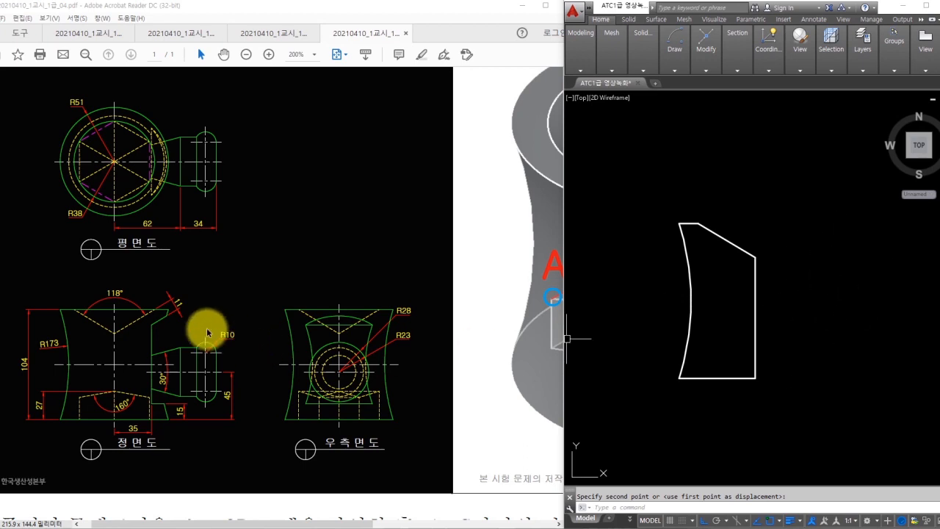
mouse_move(174, 318)
mouse_down()
mouse_move(147, 350)
mouse_move(157, 409)
mouse_up()
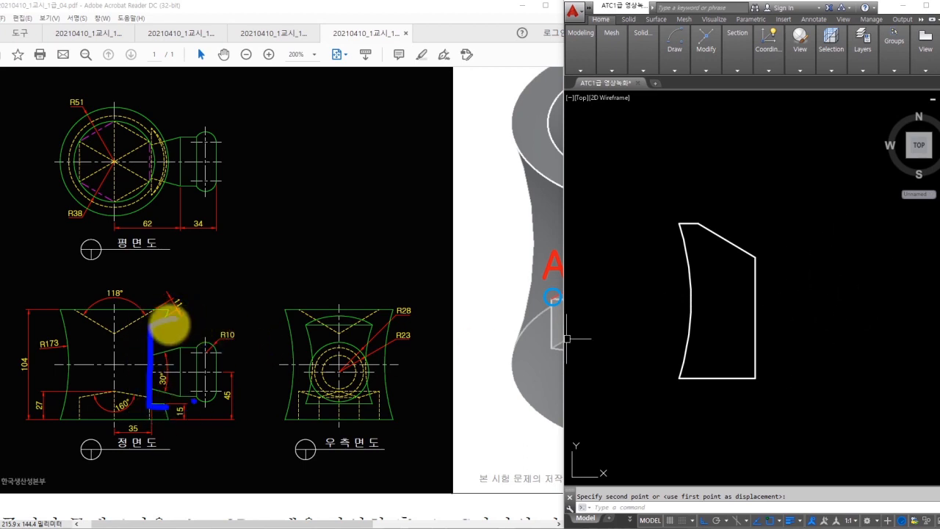
text(i)
key(space)
click(733, 406)
click(676, 199)
key(space)
click(754, 257)
click(773, 171)
key(space)
- Erase the right arc and short top line, then undo the deletion
middle_drag(820, 255, 782, 239)
click(816, 237)
click(777, 253)
click(785, 205)
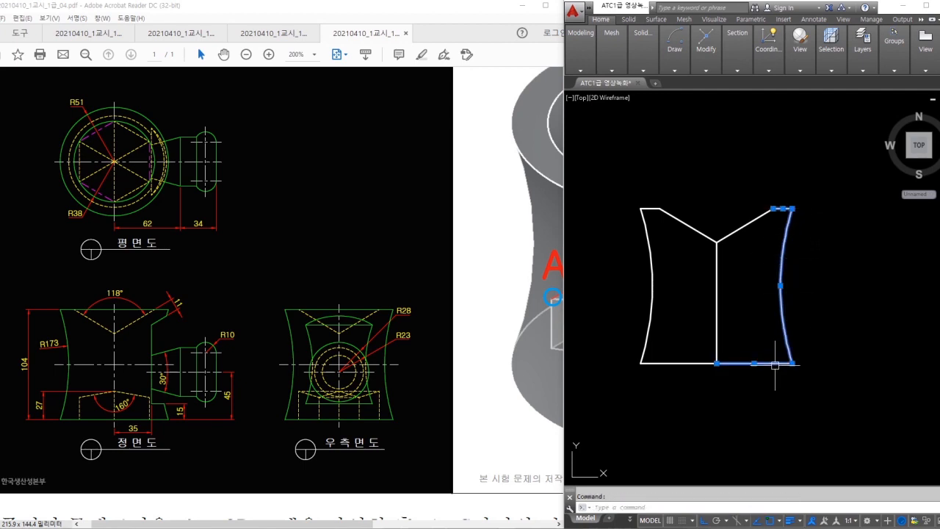
text(e)
key(Return)
key(ctrl+z)
- Reselect and erase the mirrored right arc together with its top line
double_click(778, 291)
click(775, 285)
click(807, 192)
click(801, 208)
click(801, 207)
click(788, 231)
text(e)
key(Return)
- Offset the slanted line 11 downward and the vertical centre line 35 to the right
text(o)
key(Return)
text(11)
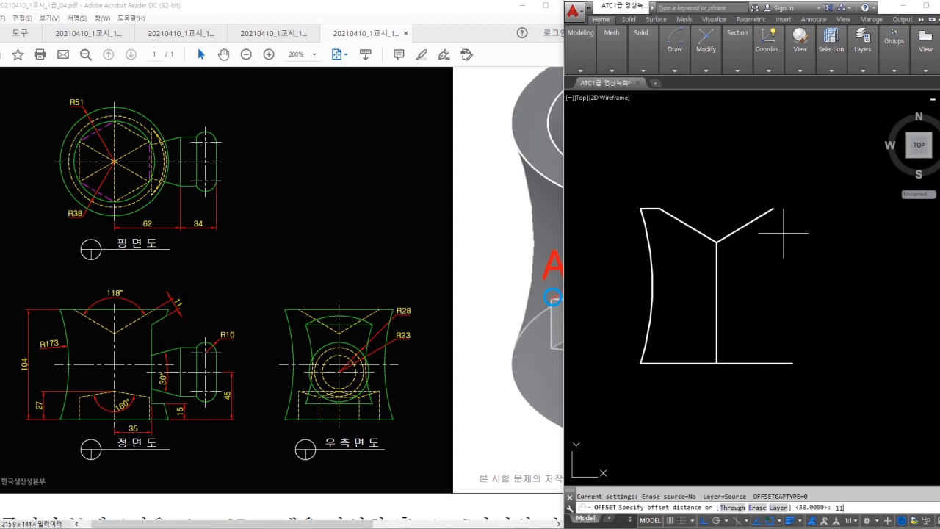
key(Return)
click(745, 223)
click(824, 276)
key(Return)
key(Return)
text(35)
key(Return)
click(714, 309)
click(807, 314)
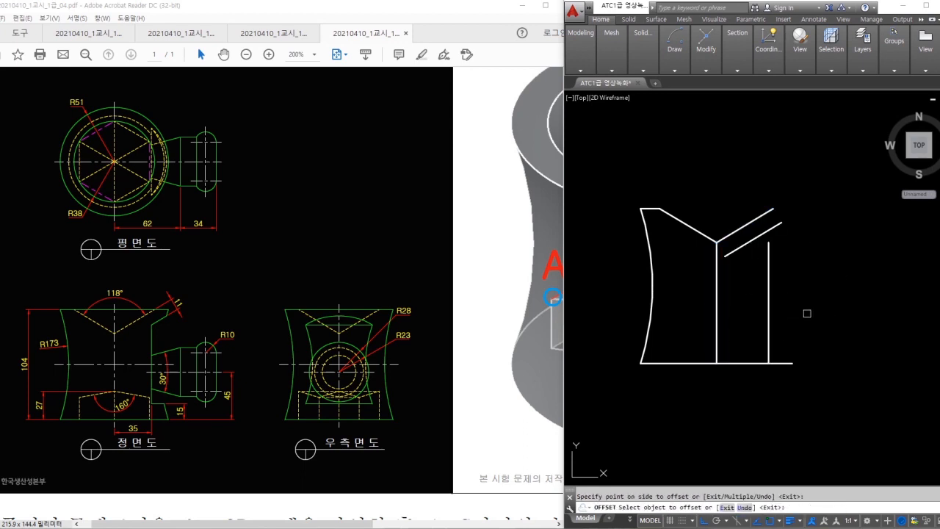
key(Escape)
- Trim the offset slanted line to the span between the verticals
text(tr)
key(Return)
- Lengthen the slanted segment by a delta of 5 with LEN
key(Return)
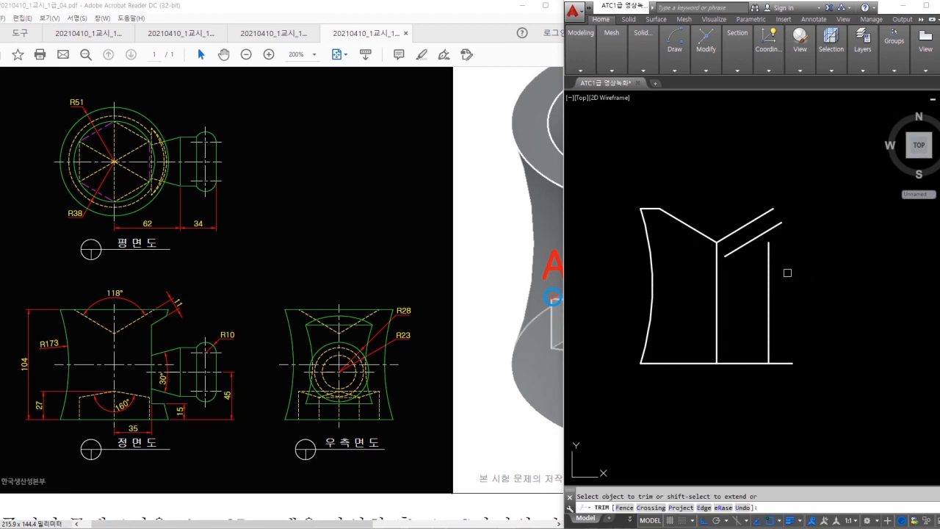
click(748, 243)
key(Escape)
text(len)
key(Return)
text(de)
key(Return)
text(5)
key(Return)
click(784, 222)
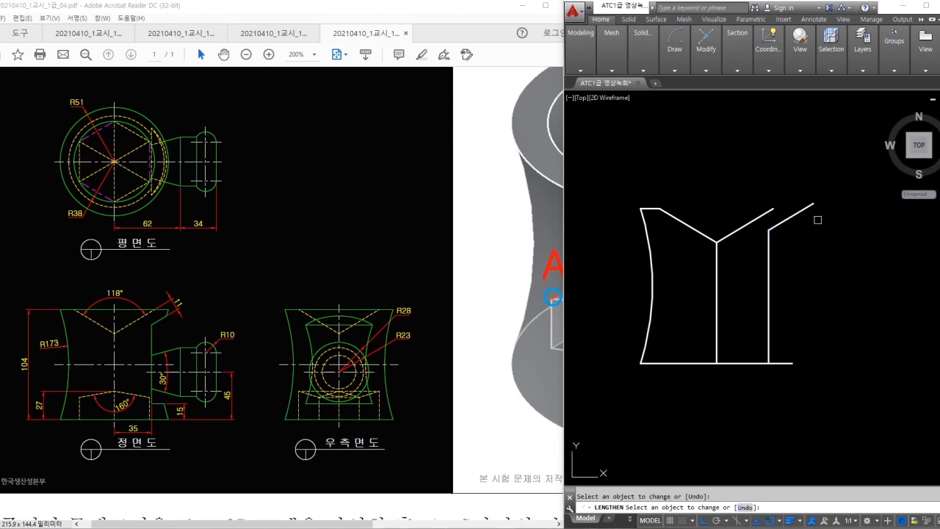
key(Escape)
- Offset the bottom line 15 upward and trim it between the verticals
text(o)
key(Return)
text(15)
key(Return)
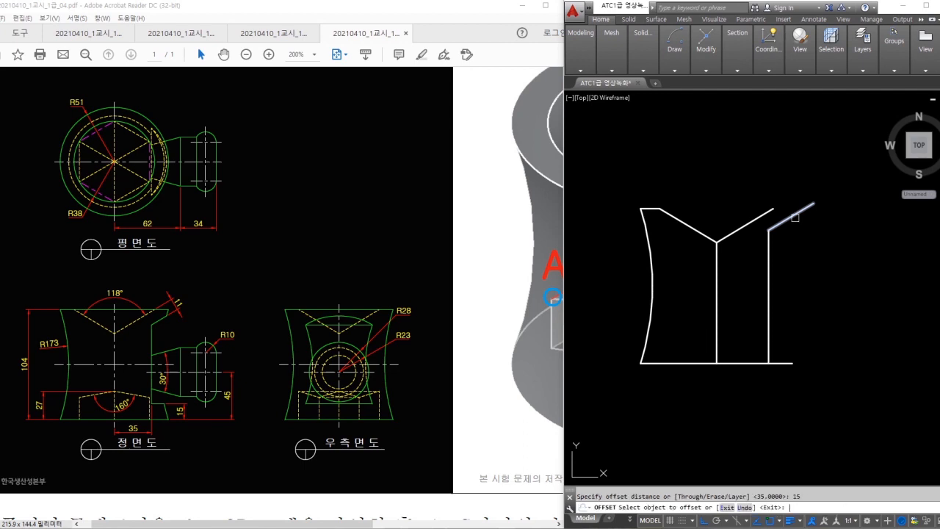
click(778, 360)
click(787, 329)
key(Escape)
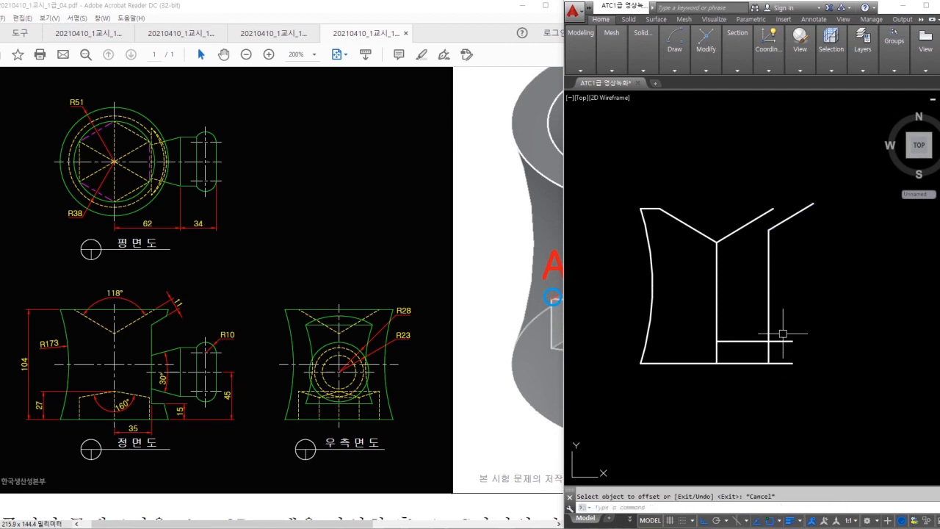
text(tr)
key(Return)
click(759, 340)
key(Escape)
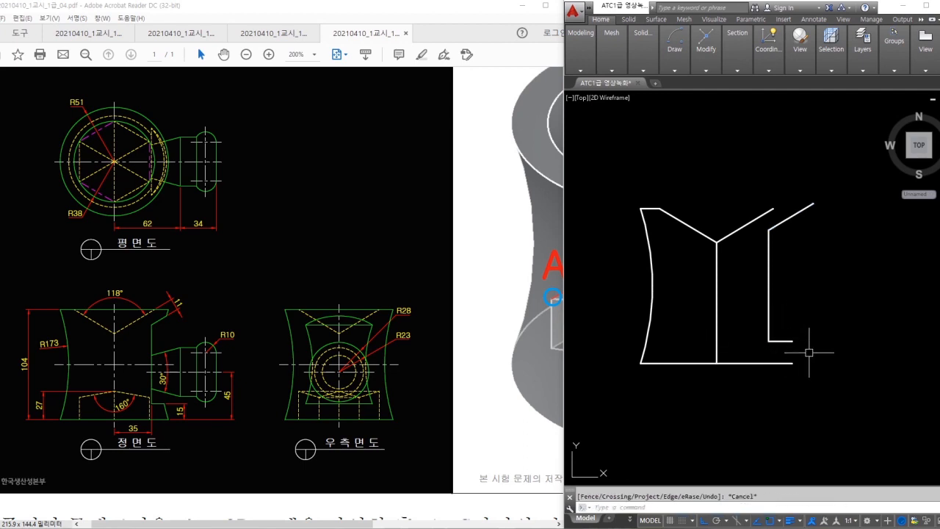
- Draw a vertical line from the lower end up near the top
text(l)
key(Return)
click(804, 347)
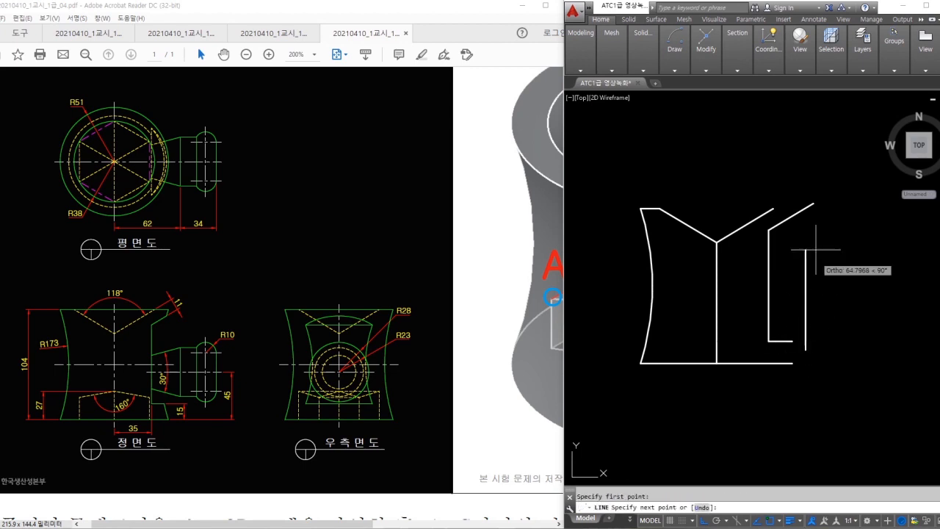
click(805, 178)
key(Escape)
- Fillet with radius 0 to corner the vertical line with the bottom and slanted lines
text(f)
key(Return)
text(r)
key(Return)
text(0)
key(Return)
click(805, 319)
click(771, 340)
key(Return)
click(805, 294)
click(791, 218)
key(Escape)
- Erase the leftover right diagonal and bottom connecting lines
mouse_move(787, 220)
mouse_down()
mouse_move(780, 298)
mouse_move(791, 339)
mouse_up()
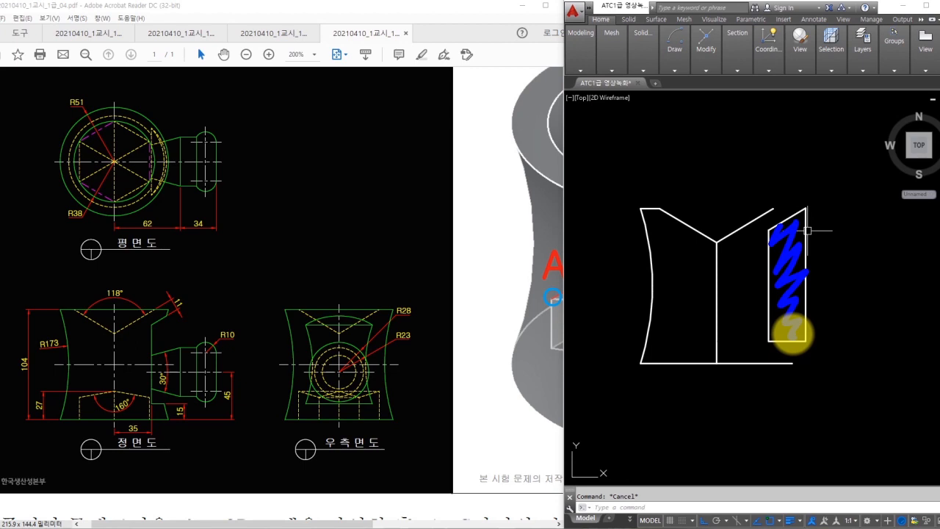
key(Escape)
click(732, 200)
click(747, 254)
click(748, 256)
click(735, 218)
click(753, 301)
click(744, 380)
text(e)
key(Return)
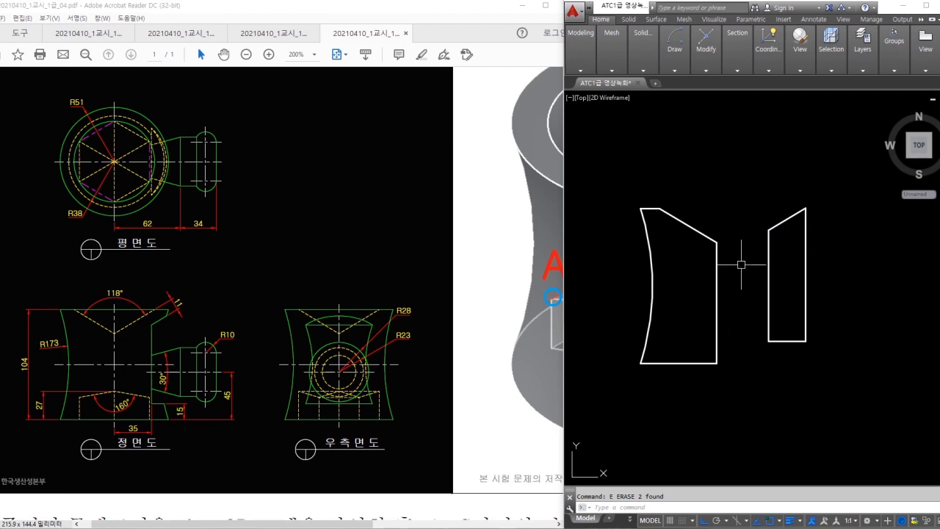
- Draw a line at a -10° angle using an angle override
middle_drag(804, 275, 797, 320)
scroll(794, 303, down, 2)
middle_drag(794, 304, 670, 303)
middle_drag(793, 333, 844, 375)
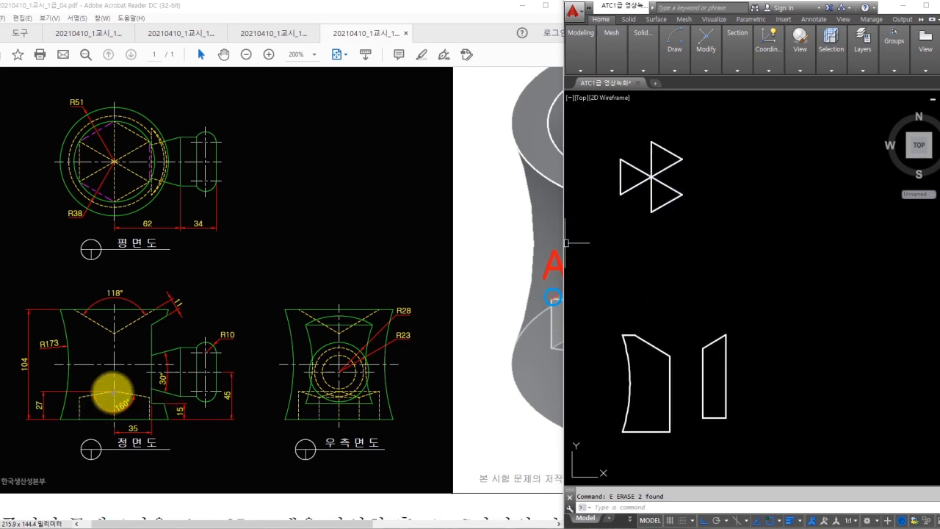
drag(73, 398, 154, 398)
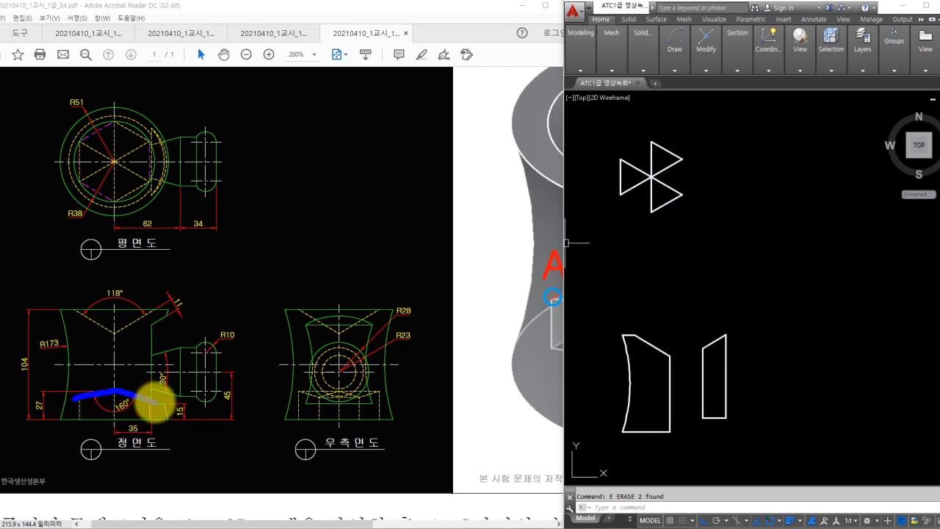
scroll(732, 283, up, 5)
text(l)
key(Return)
click(712, 256)
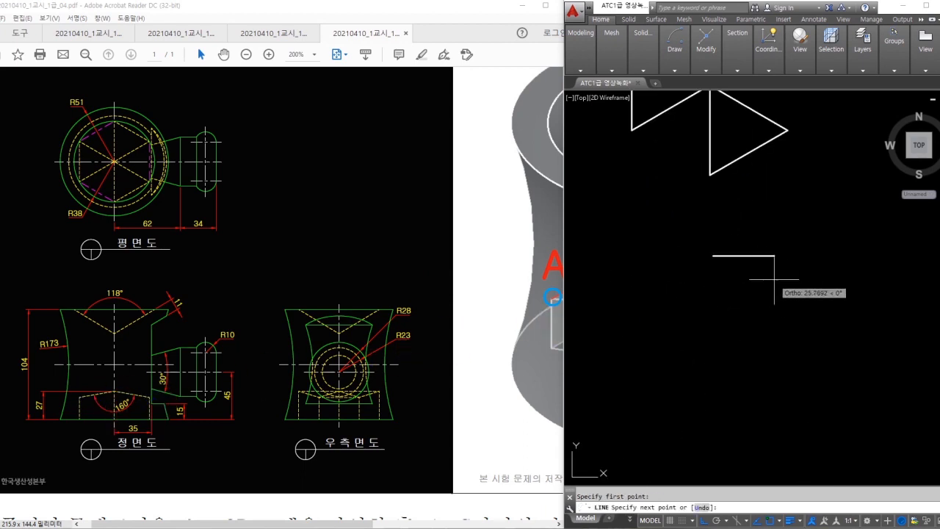
key(F8)
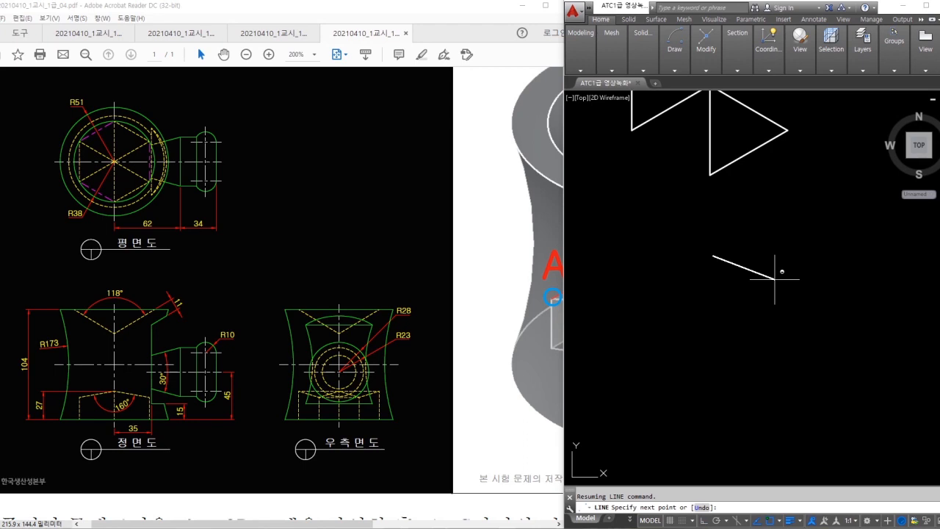
key(F8)
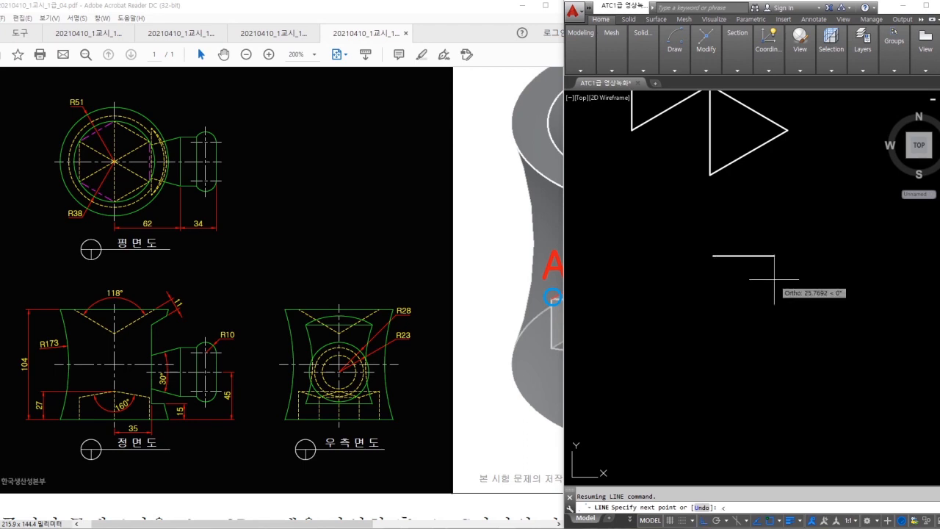
key(Return)
click(859, 315)
key(Escape)
- Mirror the angled line about a vertical axis, keeping the original
scroll(761, 270, up, 2)
text(mi)
click(796, 235)
click(770, 273)
key(space)
click(681, 242)
click(684, 199)
key(space)
middle_drag(657, 241, 703, 252)
- Check the V with an angular dimension reading 160°, then erase the dimension
text(dan)
key(space)
click(664, 262)
click(778, 261)
click(748, 352)
middle_drag(750, 363, 750, 322)
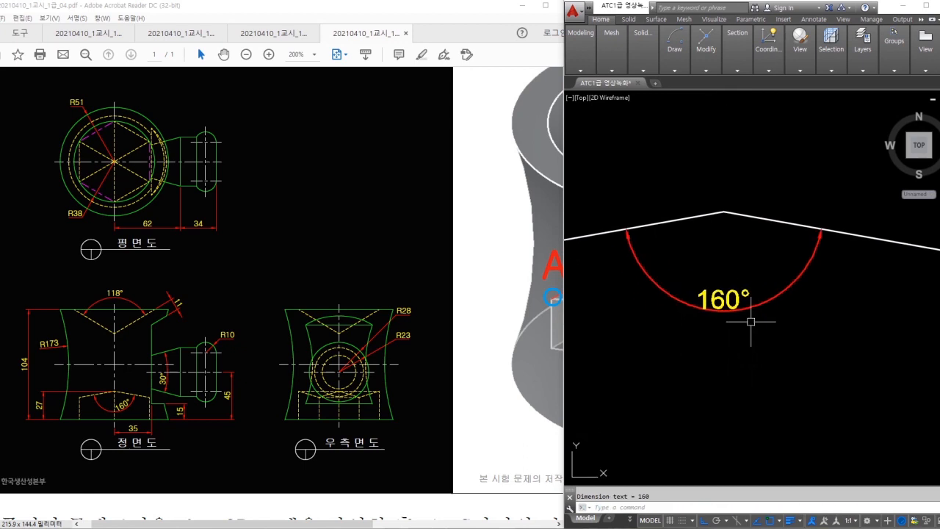
scroll(756, 341, down, 4)
click(761, 340)
click(745, 308)
text(e)
key(space)
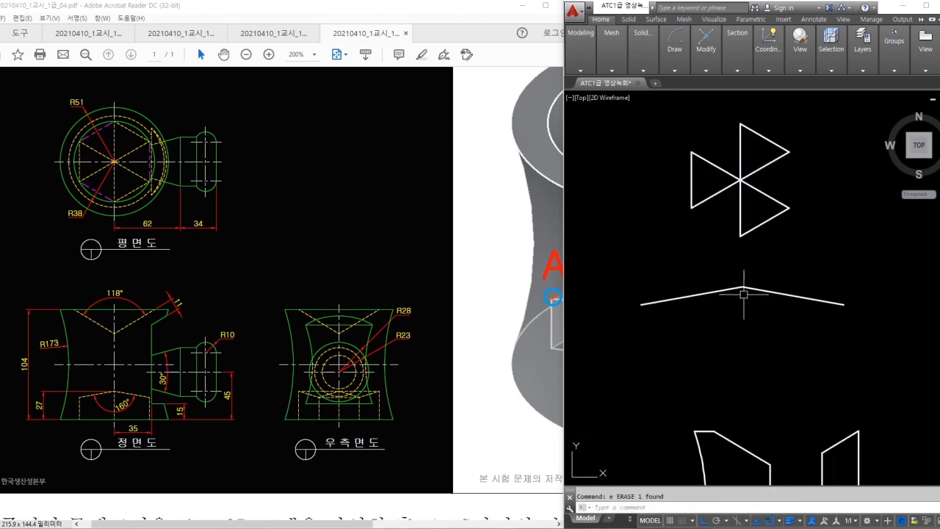
- Pan to empty drawing space and start a new line there
scroll(746, 303, down, 2)
middle_drag(762, 316, 718, 269)
scroll(760, 292, down, 2)
middle_drag(771, 297, 684, 266)
scroll(780, 318, up, 4)
text(l)
key(space)
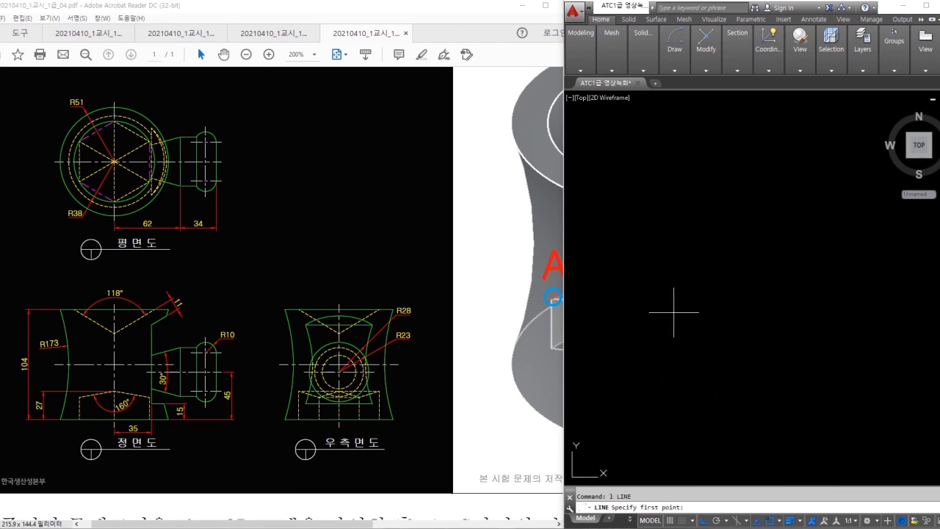
- Draw the 62-unit base line of the side boss
click(678, 316)
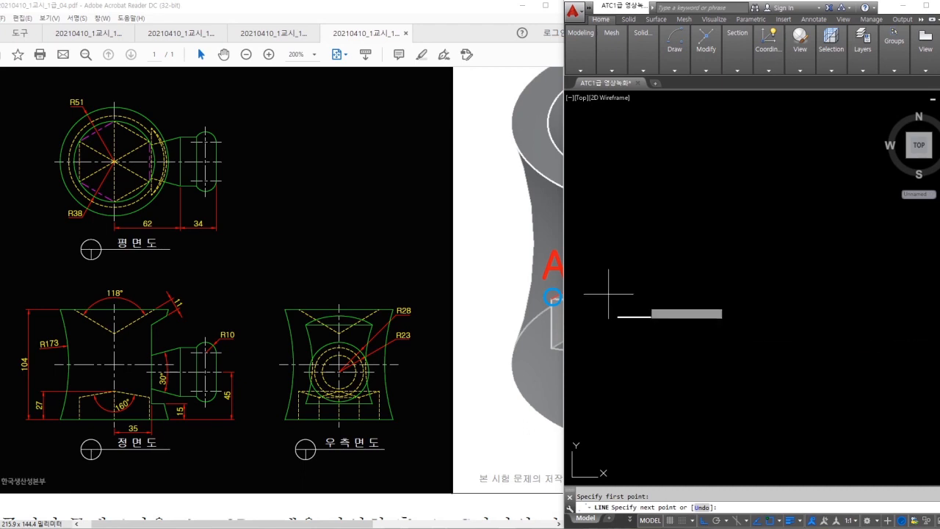
mouse_move(144, 159)
mouse_down()
mouse_move(214, 159)
mouse_move(170, 170)
mouse_move(211, 159)
mouse_move(205, 169)
mouse_up()
key(Escape)
key(Return)
key(Return)
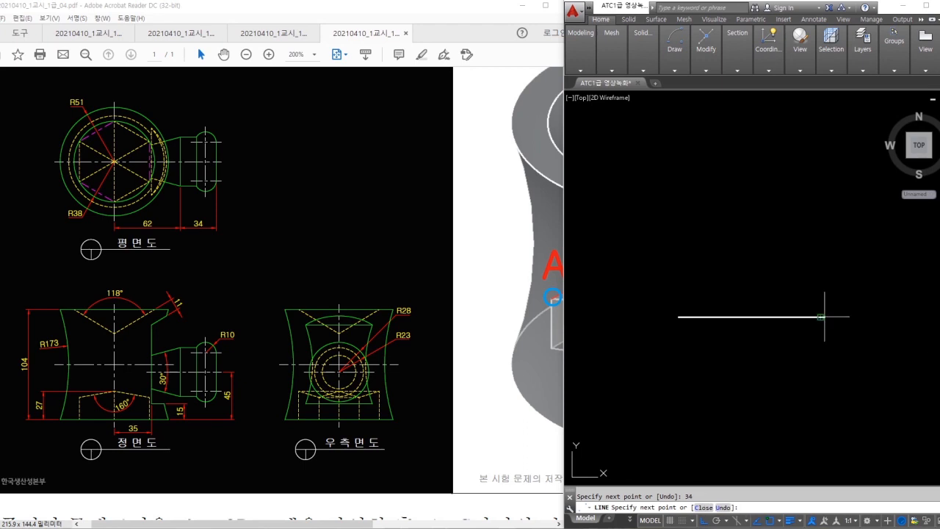
key(Escape)
- Mark the R10 rounded top, boss edge and R28 label on the reference views
drag(188, 348, 218, 354)
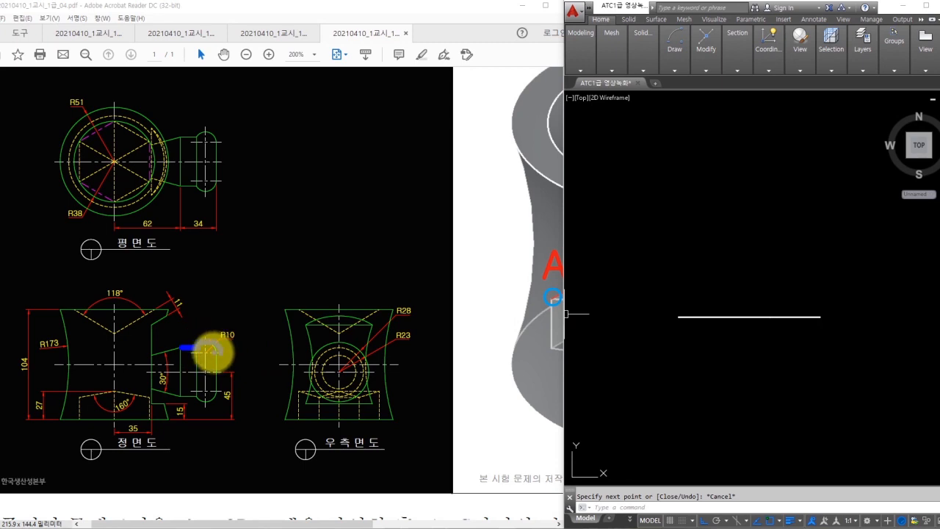
drag(117, 371, 212, 372)
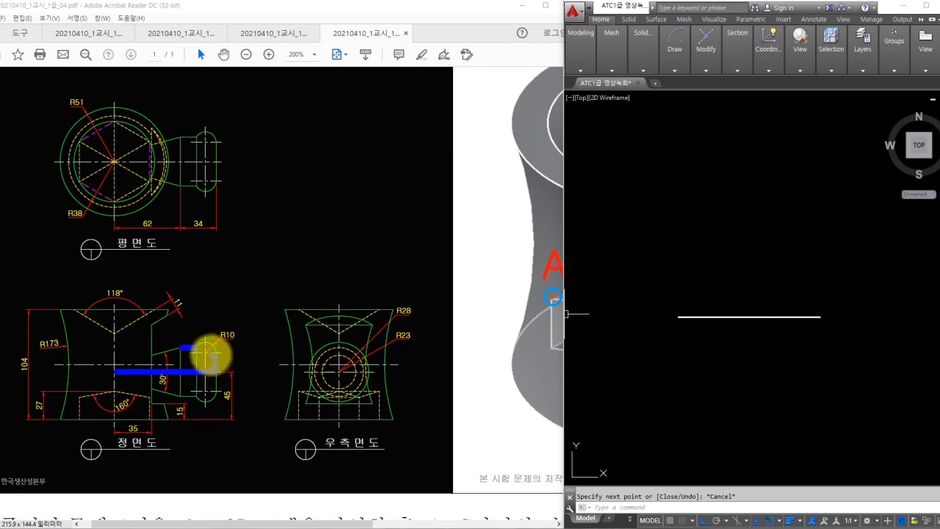
mouse_move(200, 343)
mouse_down()
mouse_move(232, 342)
mouse_move(219, 370)
mouse_up()
mouse_move(382, 312)
mouse_down()
mouse_move(411, 294)
mouse_move(415, 321)
mouse_up()
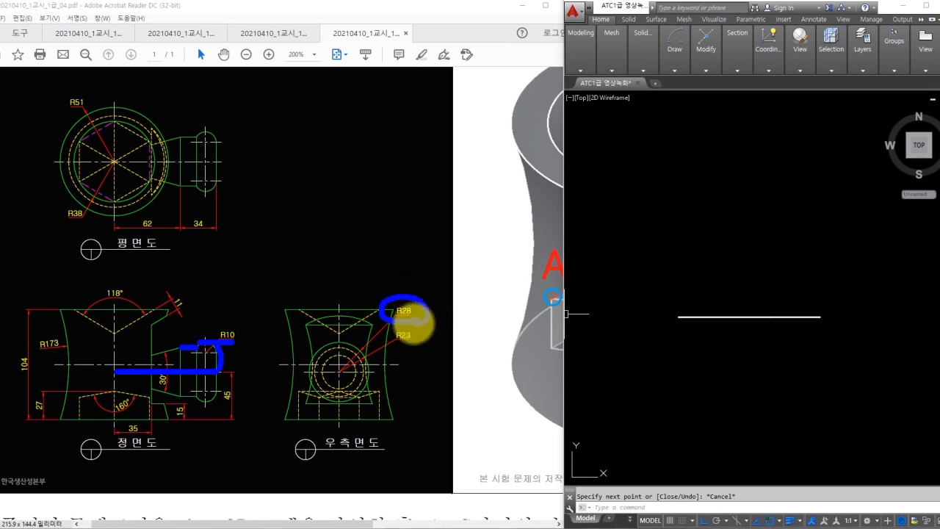
key(Escape)
- Offset the base line 28 units upward
click(782, 260)
click(756, 239)
text(o)
key(space)
text(28)
key(space)
click(794, 317)
click(793, 272)
scroll(817, 272, up, 4)
key(space)
- Draw the right vertical line joining the offset top line to the base line
text(l)
- Offset the right vertical 10 units inward and the top line 10 units down
key(space)
click(815, 265)
click(814, 370)
middle_drag(815, 370, 842, 318)
key(Escape)
text(o)
key(space)
text(10)
- Draw a radius-10 circle centred at the offset lines' intersection
key(space)
click(846, 259)
click(796, 308)
click(779, 214)
click(776, 270)
key(Escape)
text(c)
key(space)
click(806, 250)
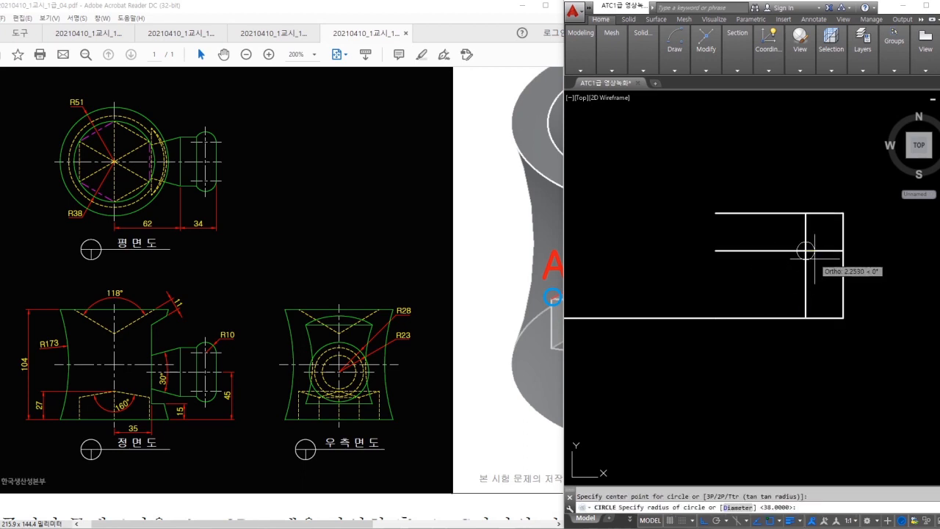
text(10)
key(Return)
key(Escape)
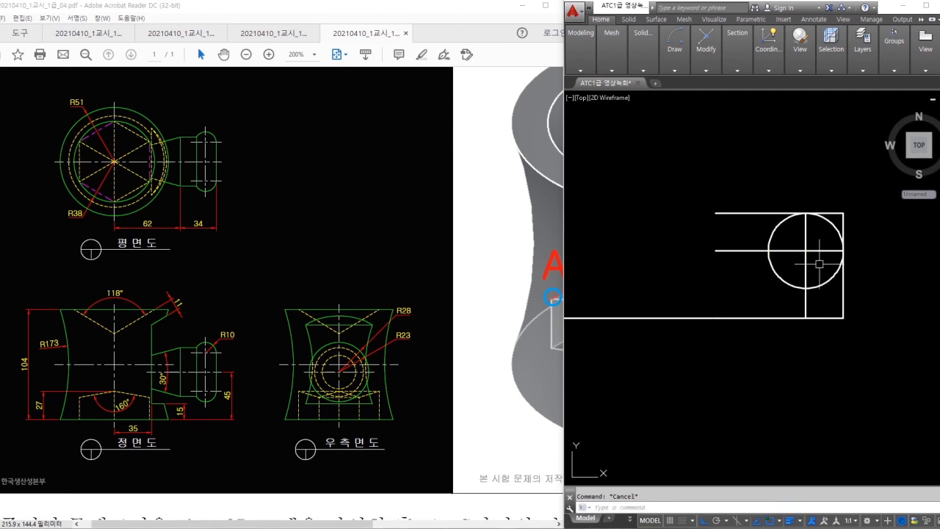
- Erase the top helper line
text(e)
key(space)
click(839, 213)
key(space)
- Trim away the lower part of the circle
text(tr)
key(space)
key(space)
click(786, 280)
key(Escape)
click(799, 262)
- Erase the remaining horizontal and vertical helper lines
click(790, 243)
text(e)
click(819, 240)
click(792, 272)
middle_drag(789, 281, 851, 272)
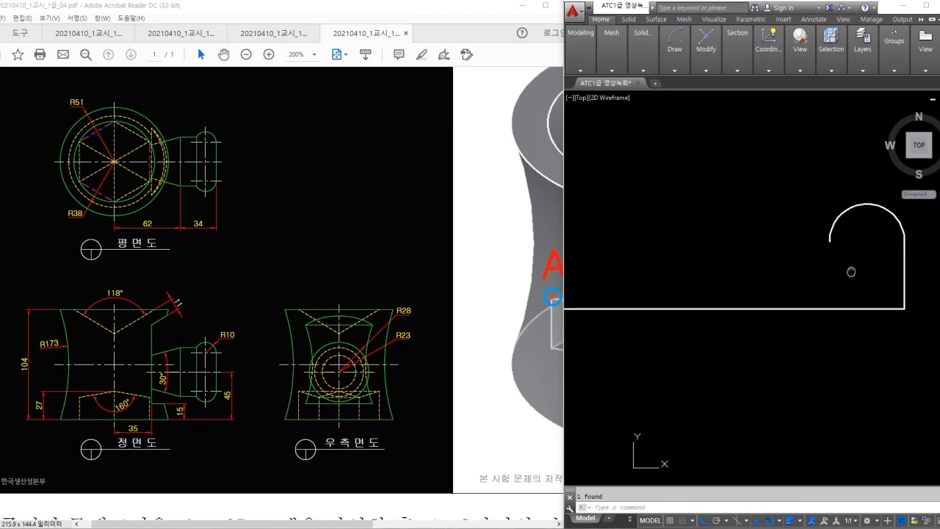
- Draw a vertical line from the arc's left end down to the base line
text(l)
key(space)
click(830, 233)
click(830, 308)
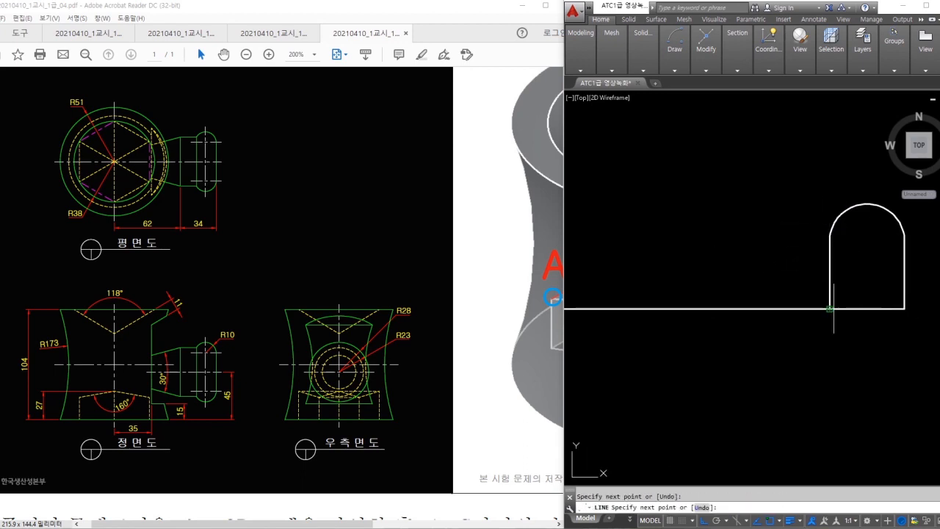
key(Escape)
- Offset the base line 23 units upward for the boss's top edge
mouse_move(178, 345)
mouse_down()
mouse_move(197, 348)
mouse_move(200, 373)
mouse_up()
mouse_move(390, 345)
mouse_down()
mouse_move(415, 332)
mouse_move(397, 345)
mouse_up()
text(o)
key(Return)
text(23)
key(Return)
click(672, 307)
click(800, 220)
key(Return)
- Trim the arc's lower-left part and erase the vertical helper line
text(tr)
key(Return)
key(Return)
click(849, 245)
click(821, 229)
key(Return)
click(837, 252)
click(814, 265)
text(e)
key(Return)
middle_drag(814, 263, 819, 267)
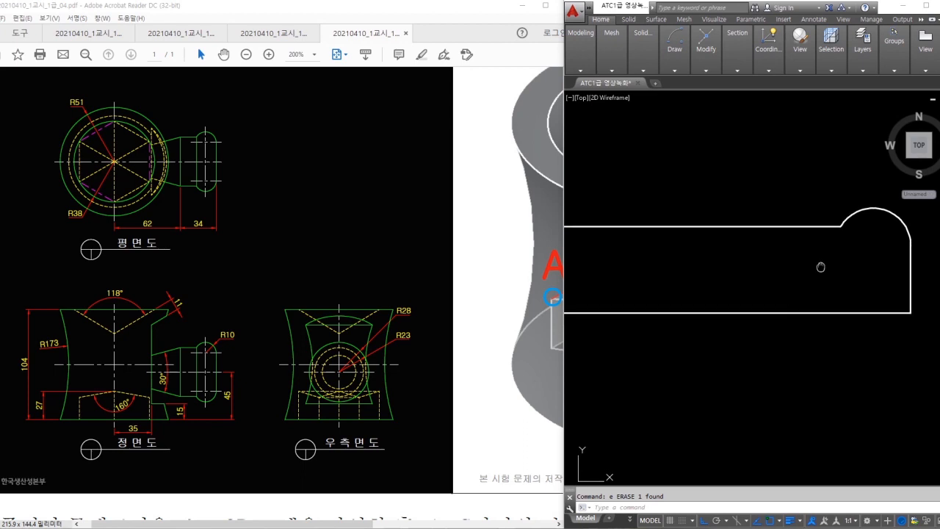
- Draw a vertical step line from the base line up through the top line
text(o)
key(Return)
key(Escape)
text(l)
key(Return)
click(783, 313)
key(Escape)
key(Return)
click(799, 203)
key(Escape)
- Trim the stub above the top line and the top line's left part
text(tr)
key(space)
key(space)
click(786, 218)
click(766, 226)
key(Escape)
- Draw the 15° sloped top line running down-left from the boss
middle_drag(752, 253, 788, 250)
text(l)
key(space)
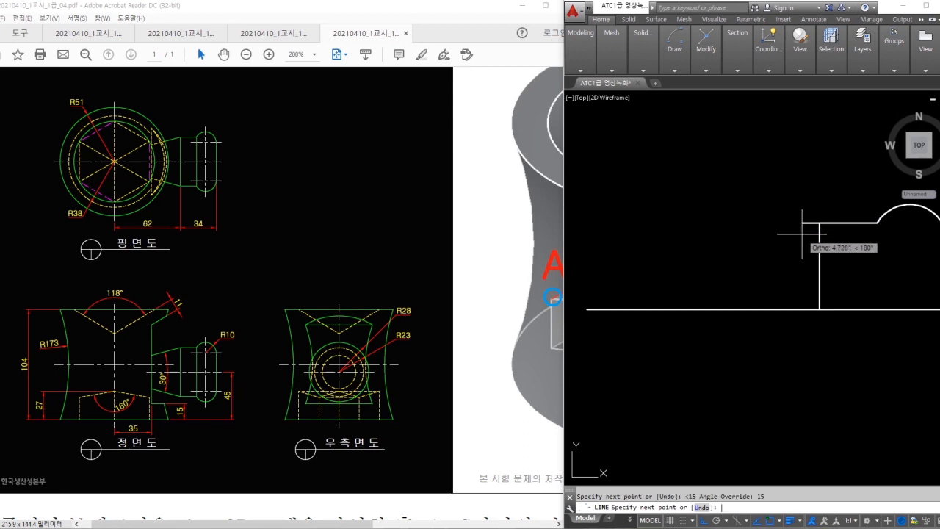
click(640, 275)
key(Escape)
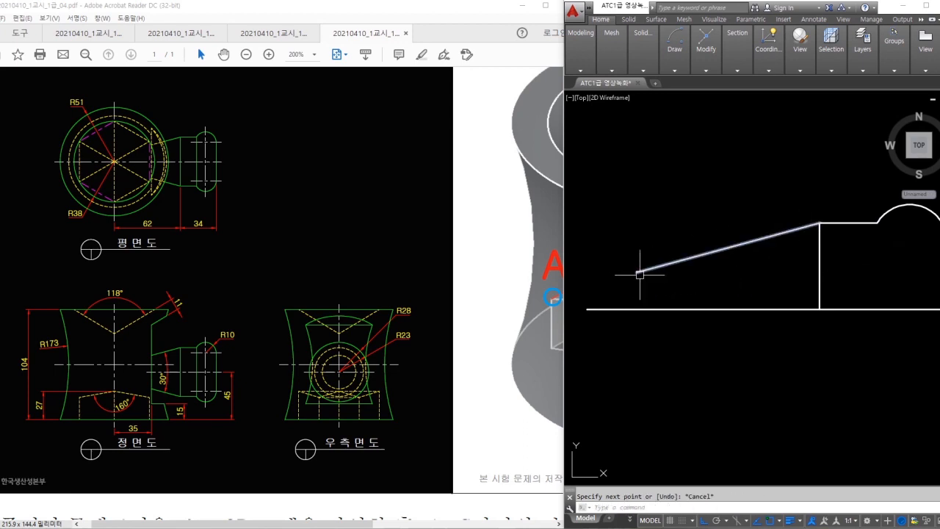
key(space)
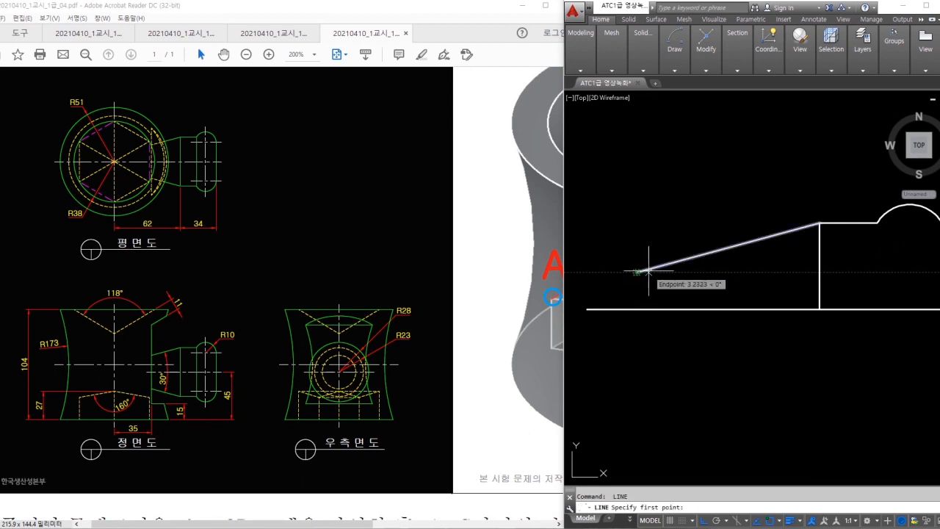
click(642, 272)
key(Escape)
- Annotate the base length and front-view centre on the sketch for reference
middle_drag(673, 322, 711, 323)
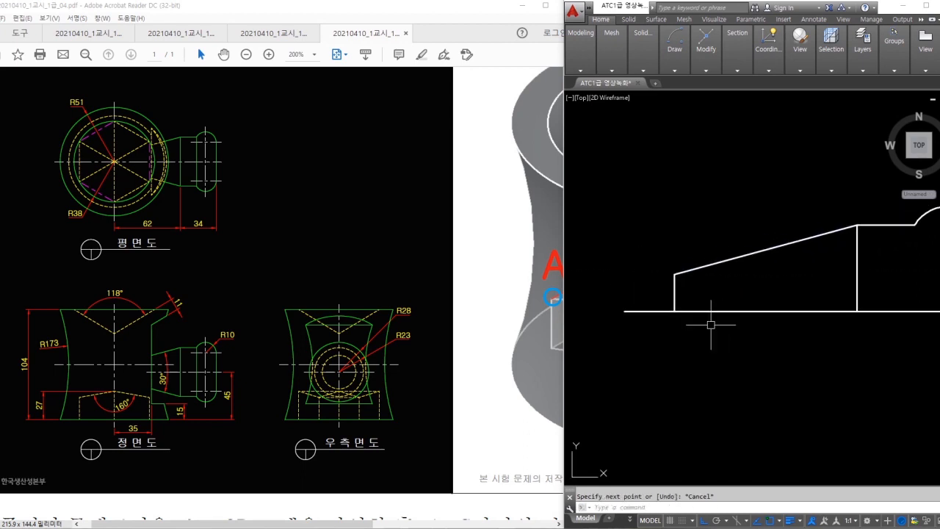
mouse_move(721, 291)
mouse_down()
mouse_move(845, 290)
mouse_move(828, 296)
mouse_up()
drag(702, 283, 703, 301)
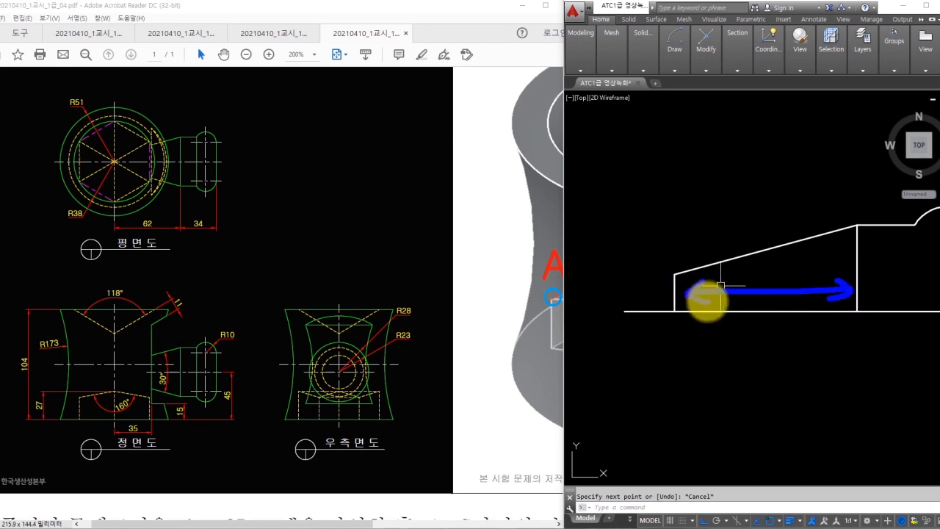
mouse_move(150, 352)
mouse_down()
mouse_move(111, 378)
mouse_move(151, 363)
mouse_move(136, 351)
mouse_up()
key(Escape)
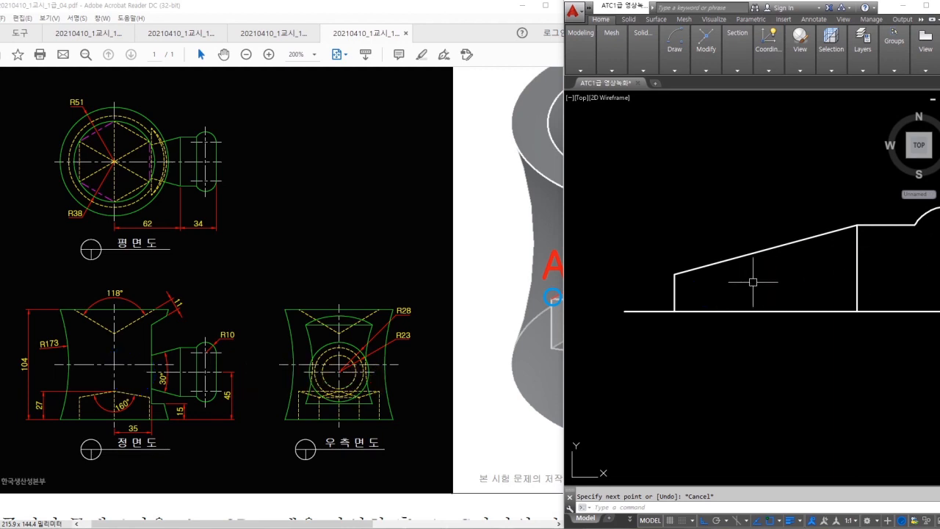
middle_drag(675, 290, 699, 307)
- Draw a vertical line up from the base line's left end
text(l)
key(space)
click(653, 327)
click(654, 268)
key(Escape)
- Extend the sloped line to the left vertical and trim the vertical's excess
text(ex)
click(709, 288)
key(Escape)
text(tr)
click(649, 285)
key(Escape)
click(726, 309)
- Zoom out and orbit to a tilted 3D view of all the sketches
key(Escape)
scroll(723, 289, down, 2)
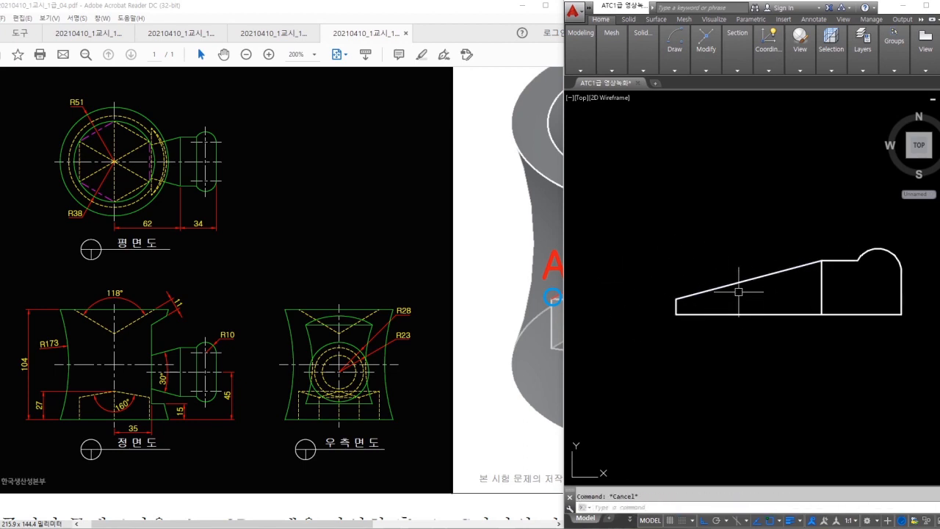
scroll(808, 285, down, 4)
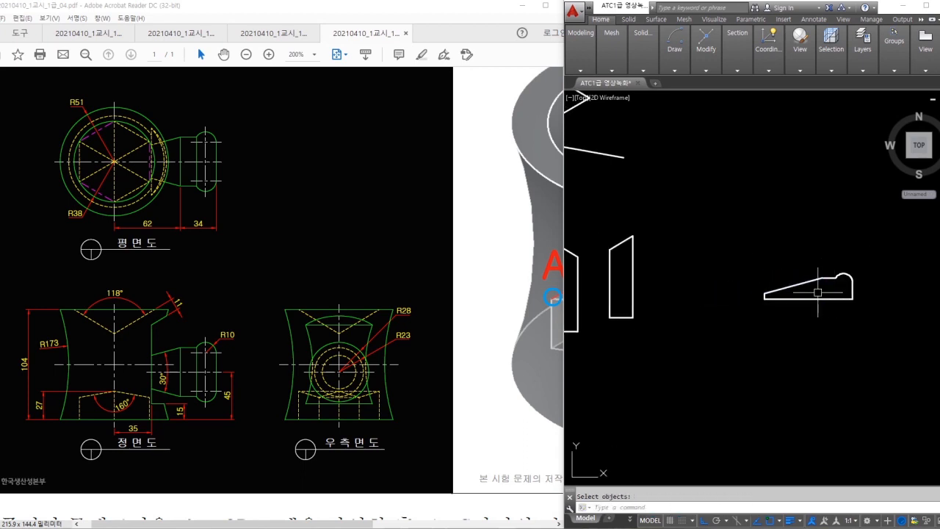
scroll(811, 299, down, 2)
shift+middle_drag(784, 327, 712, 235)
- Switch the visual style to Conceptual
click(815, 70)
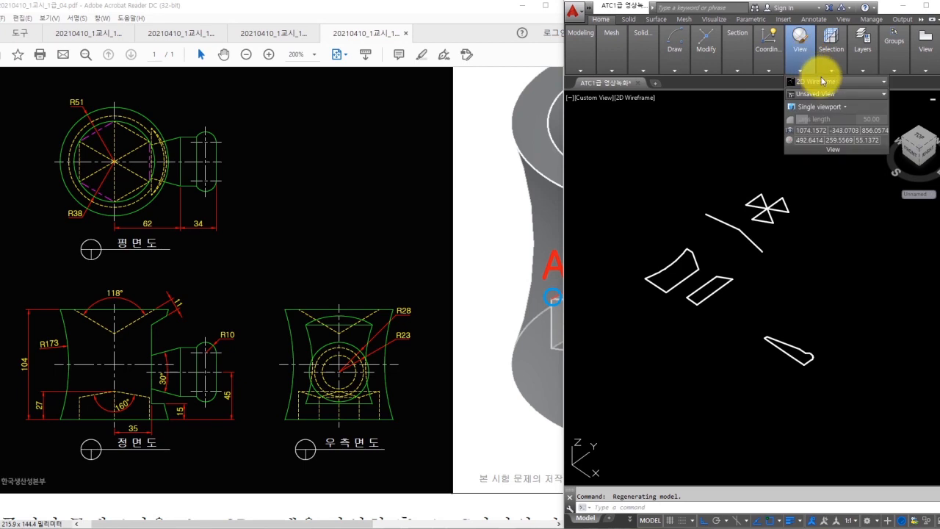
key(Escape)
click(822, 82)
click(839, 98)
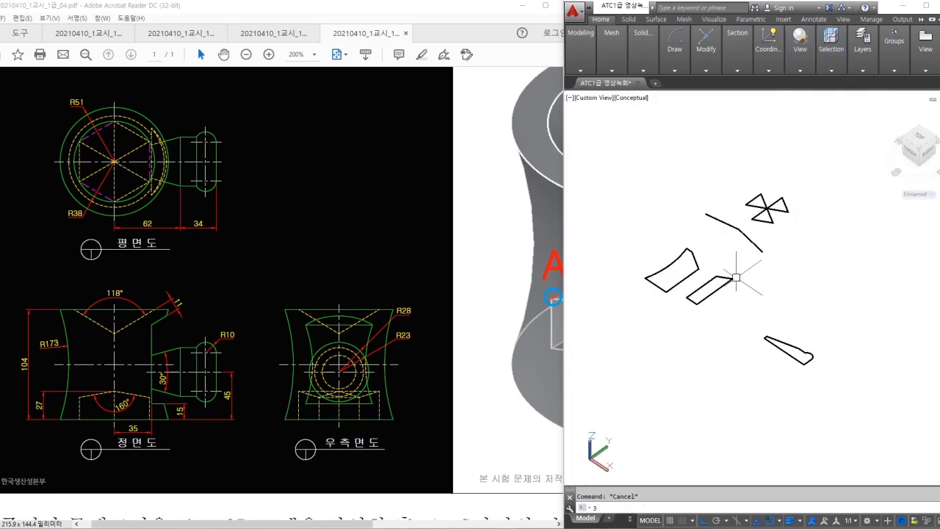
- Begin a 3D rotation of the two shapes about the X axis, then cancel it
key(Return)
click(734, 243)
click(610, 354)
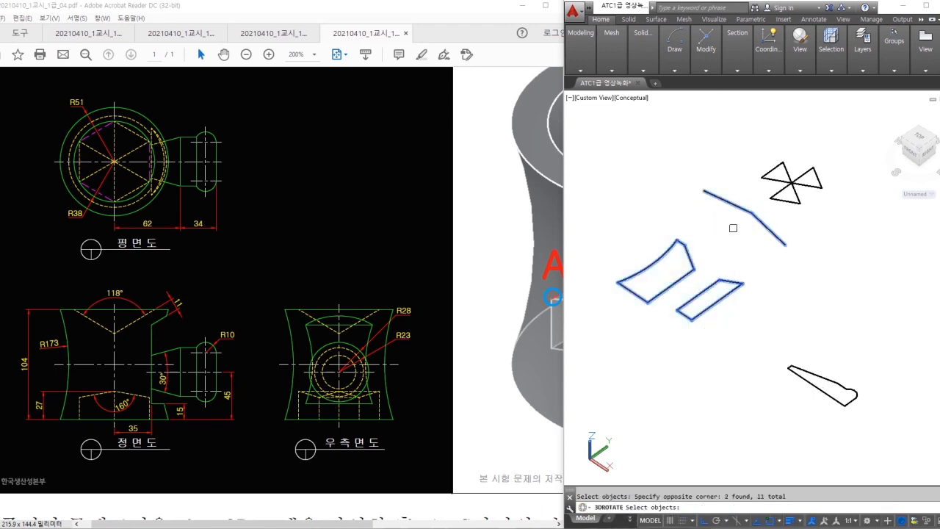
click(694, 229)
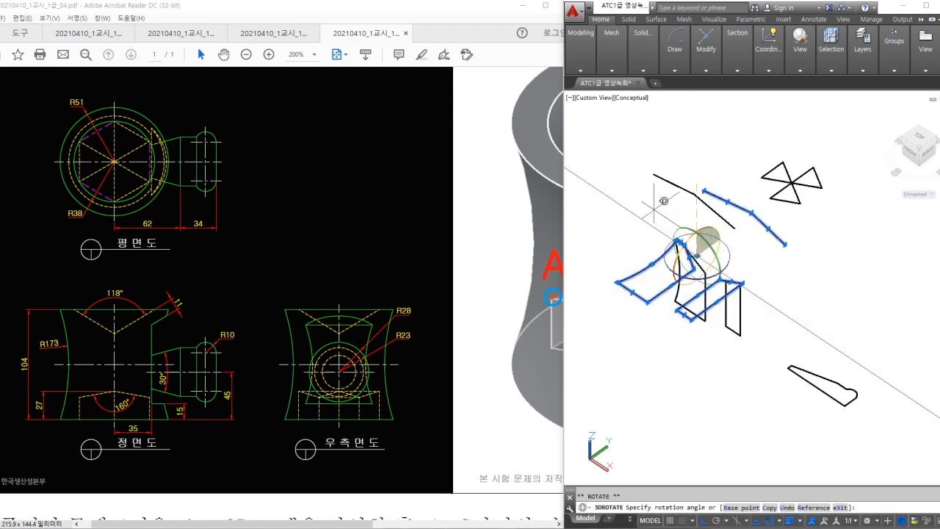
key(Escape)
key(Escape)
middle_drag(751, 229, 771, 208)
- Make the left profile a region and revolve it 360° into the hourglass body
text(reg)
key(Return)
click(677, 206)
click(732, 310)
key(Return)
scroll(724, 291, up, 2)
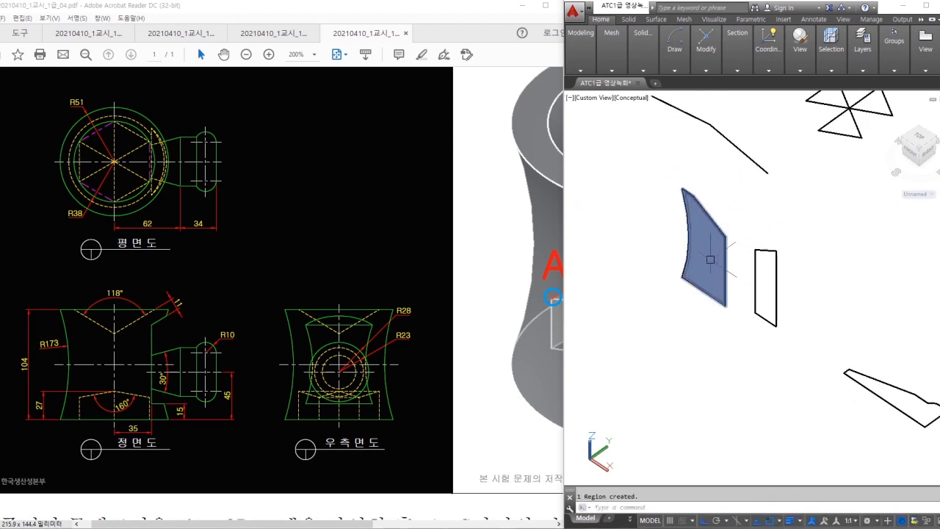
text(rev)
key(Return)
click(706, 250)
key(Return)
click(725, 272)
click(723, 305)
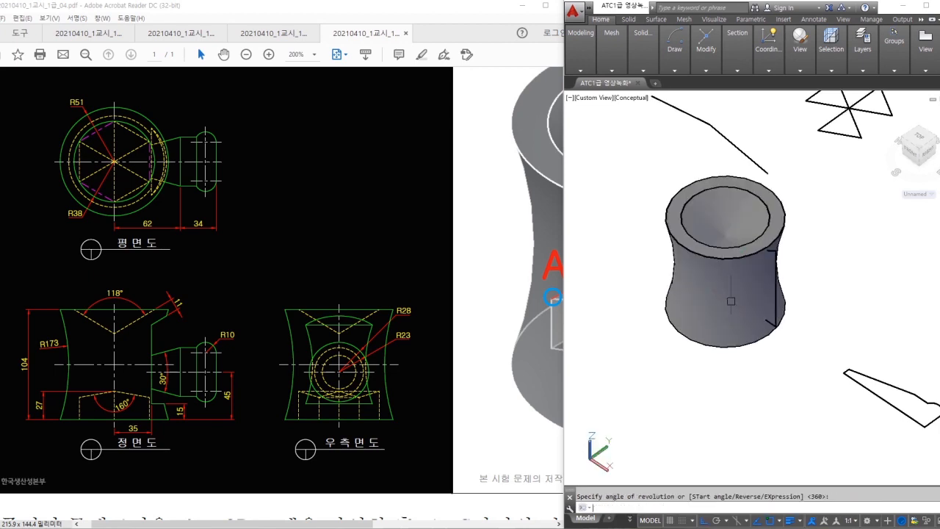
- Convert the side profile to a region and extrude it into a box
text(reg)
key(Return)
click(721, 379)
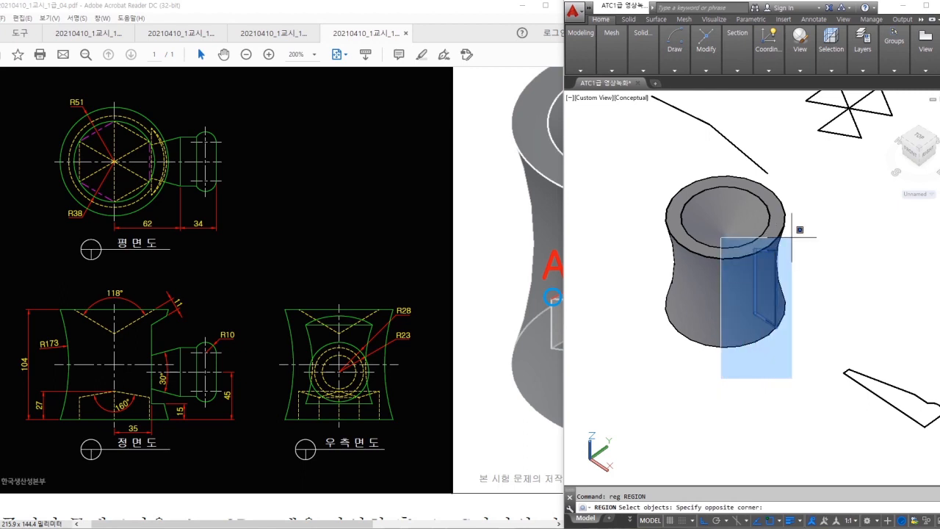
click(791, 236)
key(Return)
text(ext)
key(Return)
click(773, 281)
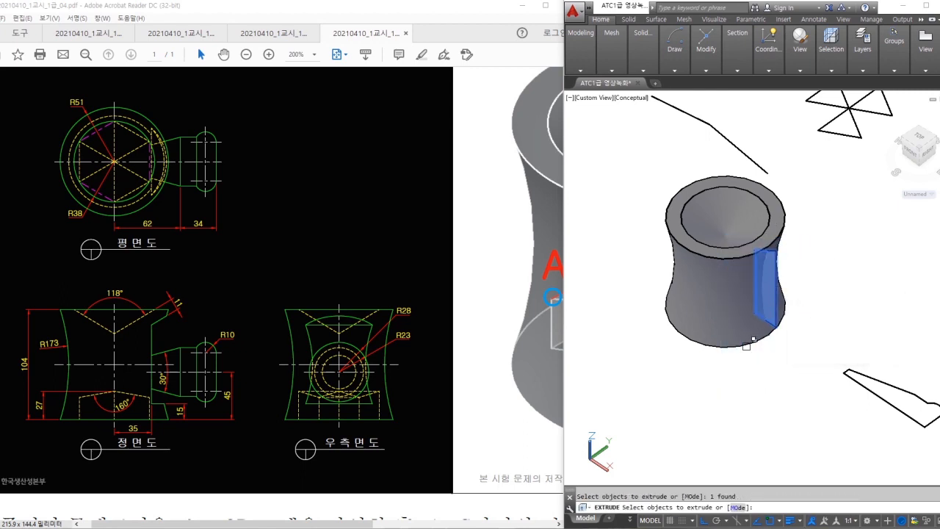
key(Return)
key(Escape)
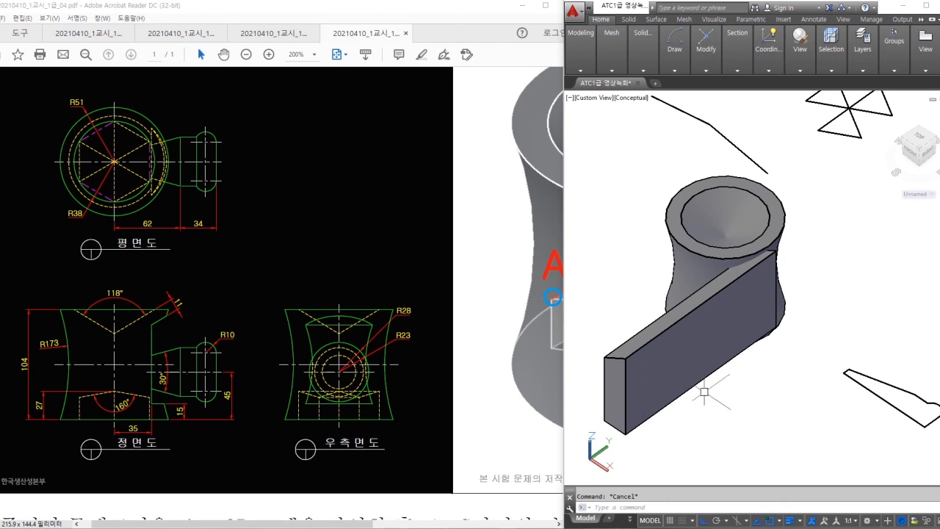
- Move the extruded box into position against the body's side
text(m)
key(Return)
click(703, 389)
key(Return)
click(721, 412)
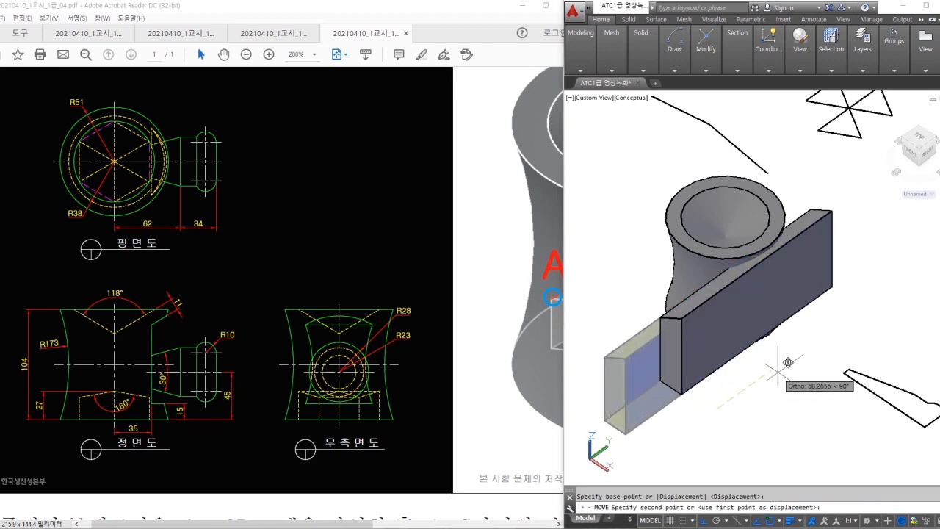
- Subtract the box from the hourglass body to leave a flat side recess
click(642, 45)
click(635, 94)
click(731, 236)
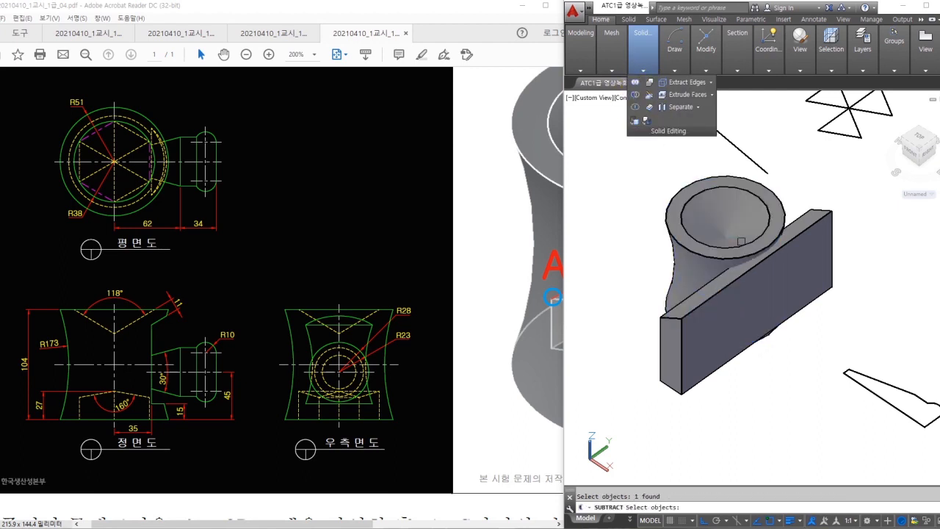
key(Return)
click(762, 292)
key(Return)
shift+middle_drag(815, 291, 794, 248)
- Make the boss outline a region and revolve it into a tapered round boss
text(r)
click(901, 293)
click(777, 393)
key(Return)
text(rev)
key(Return)
click(826, 328)
key(Return)
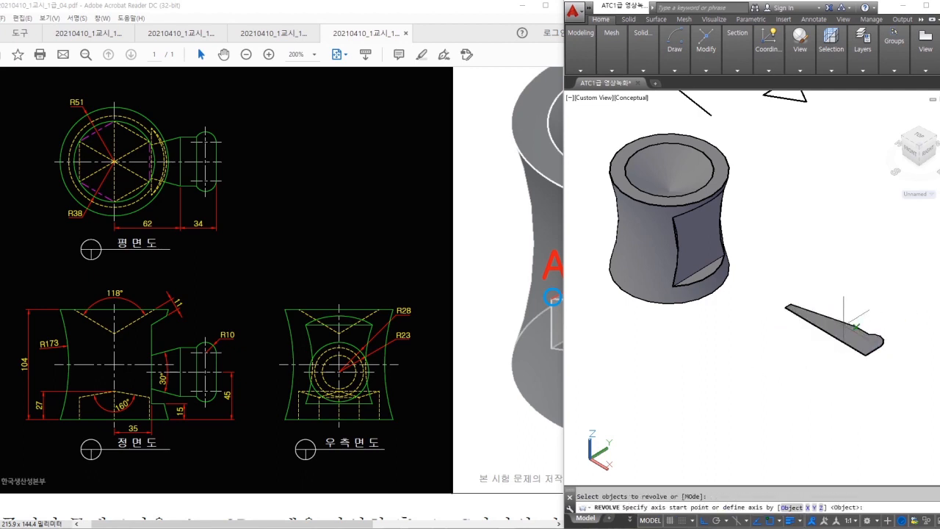
scroll(804, 320, up, 2)
click(778, 302)
click(877, 363)
key(Return)
middle_drag(783, 354, 803, 331)
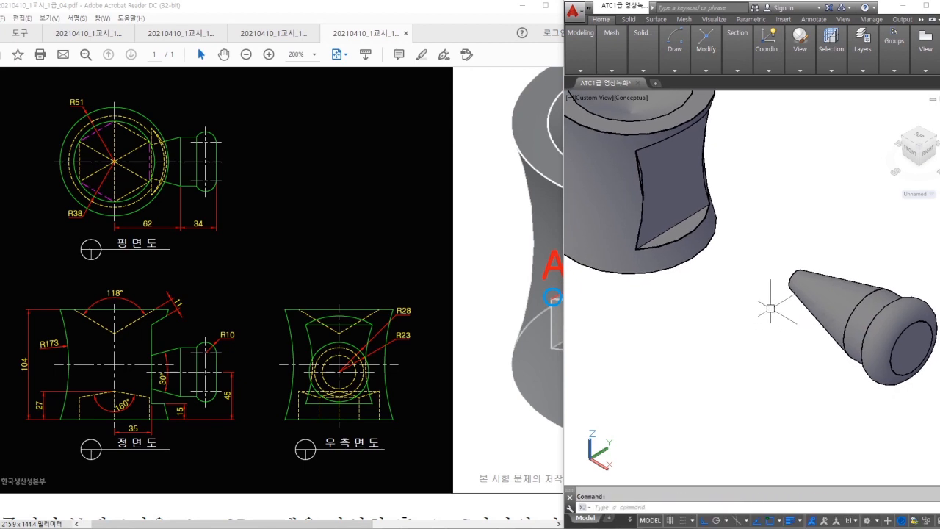
- Move the boss by its tip into the body's side recess
click(821, 286)
key(Return)
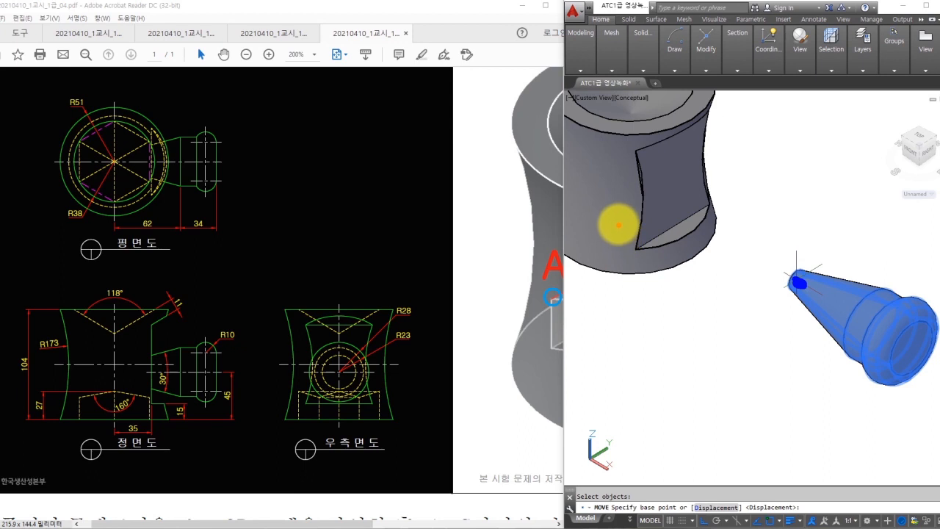
click(620, 222)
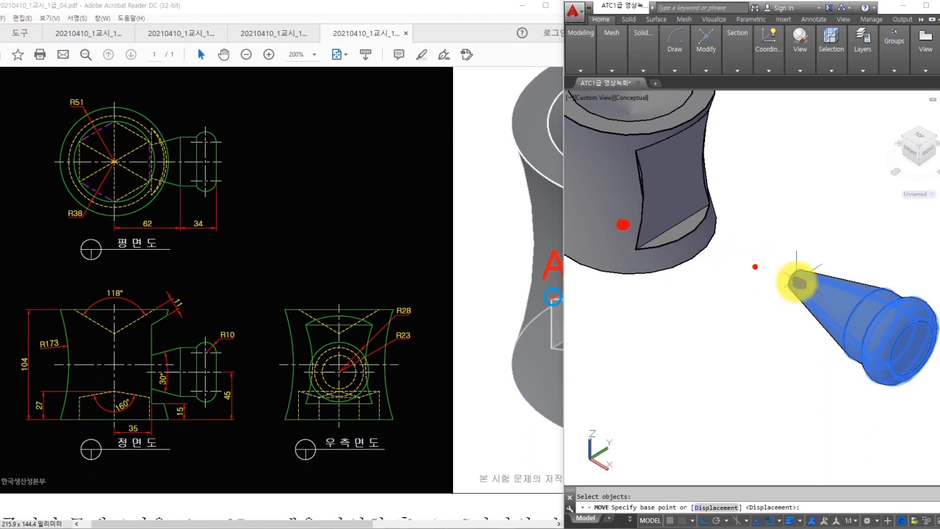
click(796, 279)
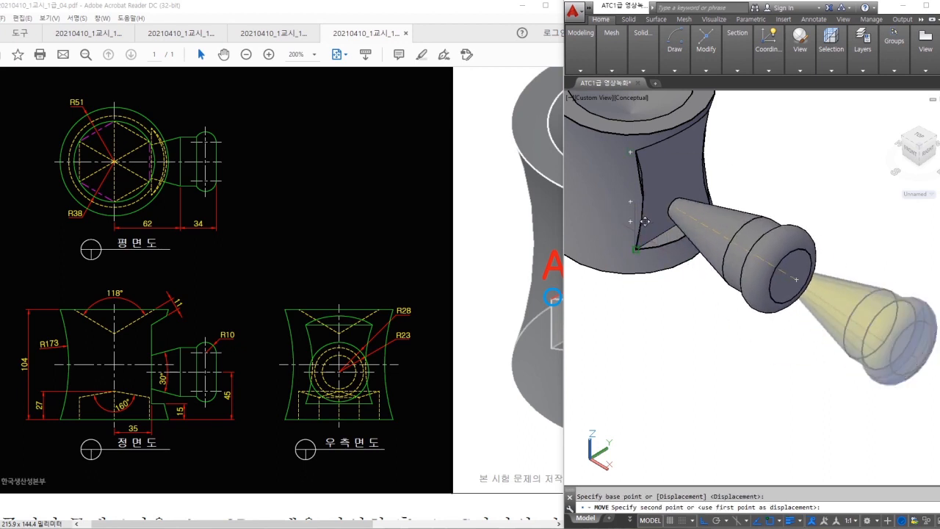
click(649, 232)
middle_drag(649, 232, 754, 291)
- Raise the boss 45 units along Z
key(space)
click(826, 302)
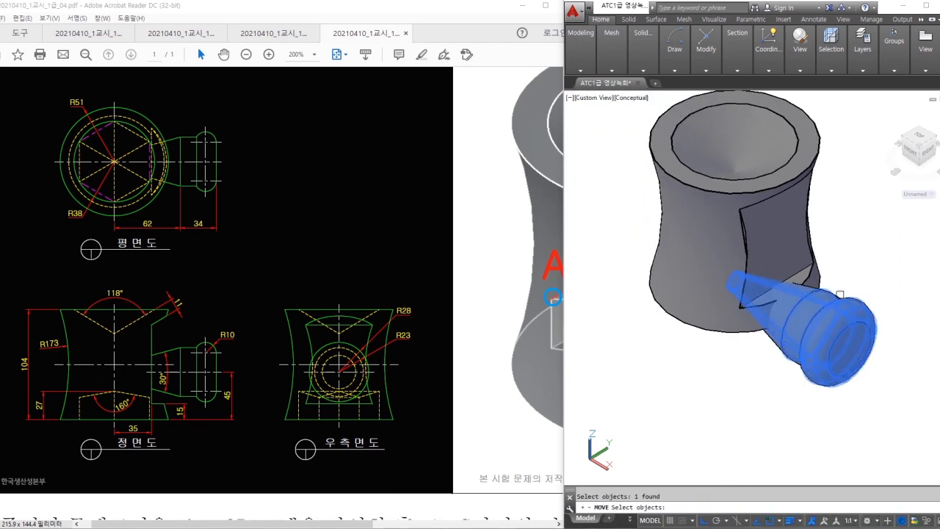
key(space)
middle_drag(858, 283, 819, 307)
click(849, 297)
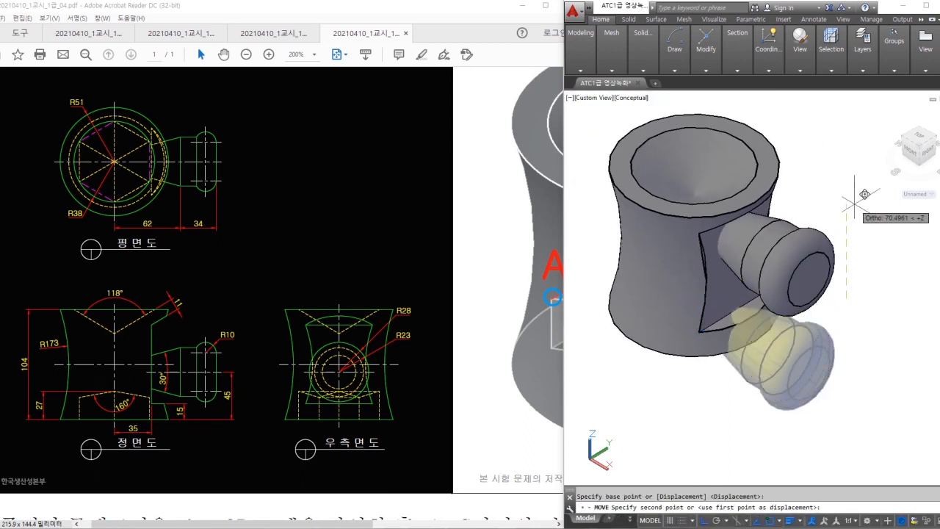
key(Return)
shift+middle_drag(851, 200, 791, 275)
- Union the boss with the hourglass body into one solid
click(647, 69)
click(634, 83)
click(815, 196)
click(745, 271)
key(Return)
shift+middle_drag(825, 224, 718, 237)
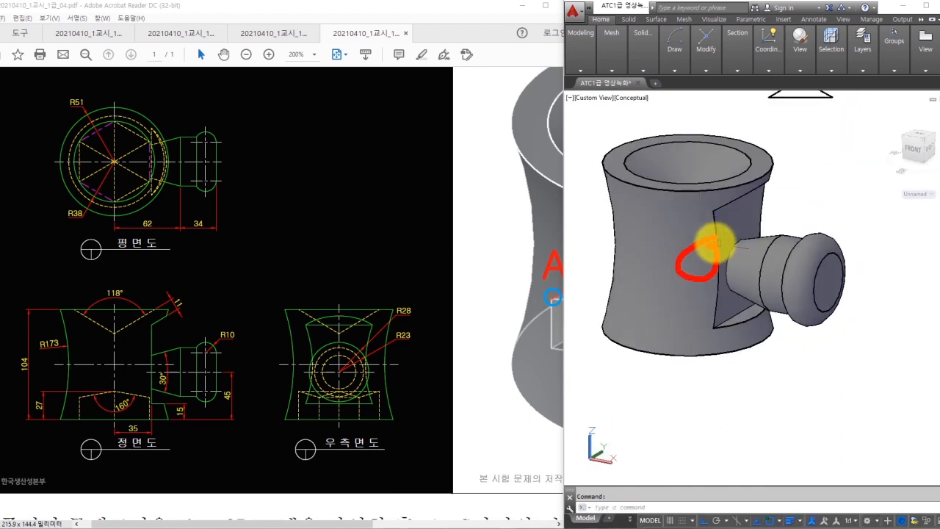
middle_drag(807, 108, 804, 295)
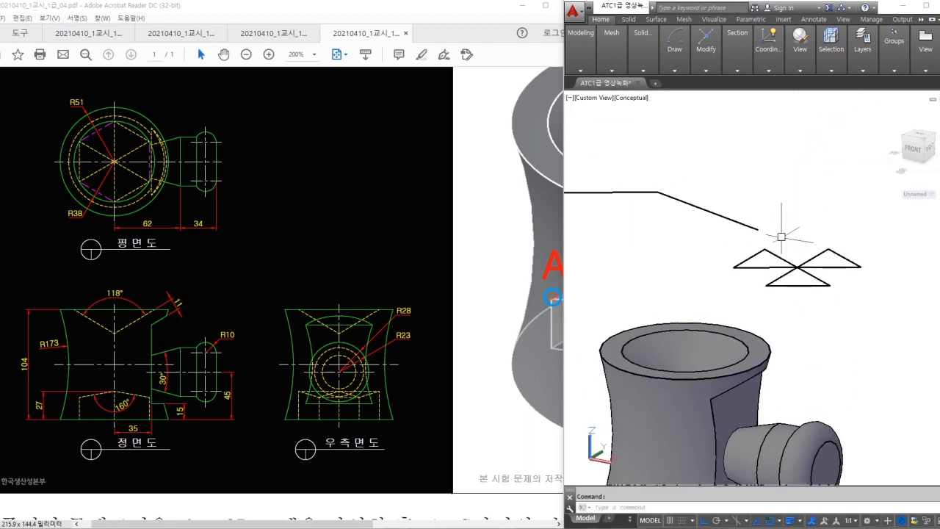
- Press-pull the left, right and front star triangles into prisms of height 27
click(581, 40)
click(642, 94)
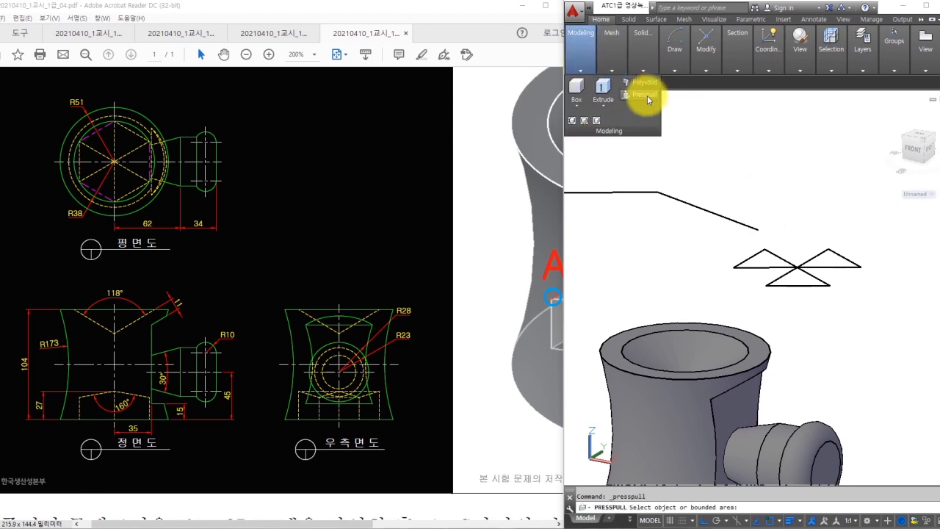
scroll(825, 271, up, 2)
middle_drag(812, 297, 760, 333)
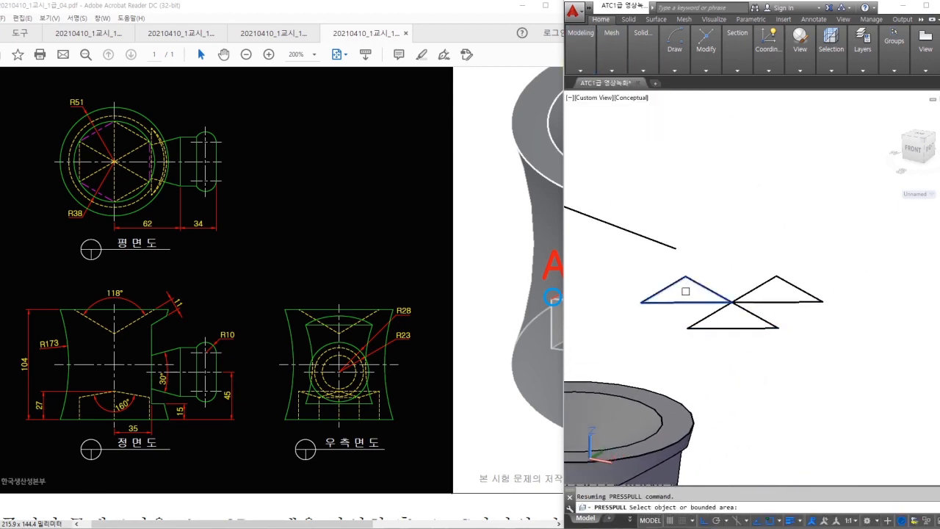
click(685, 291)
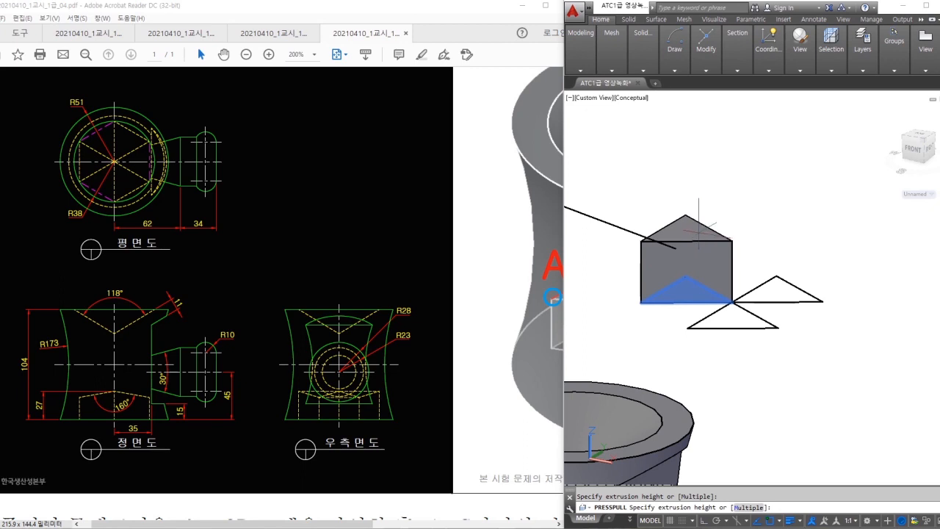
text(2)
key(Return)
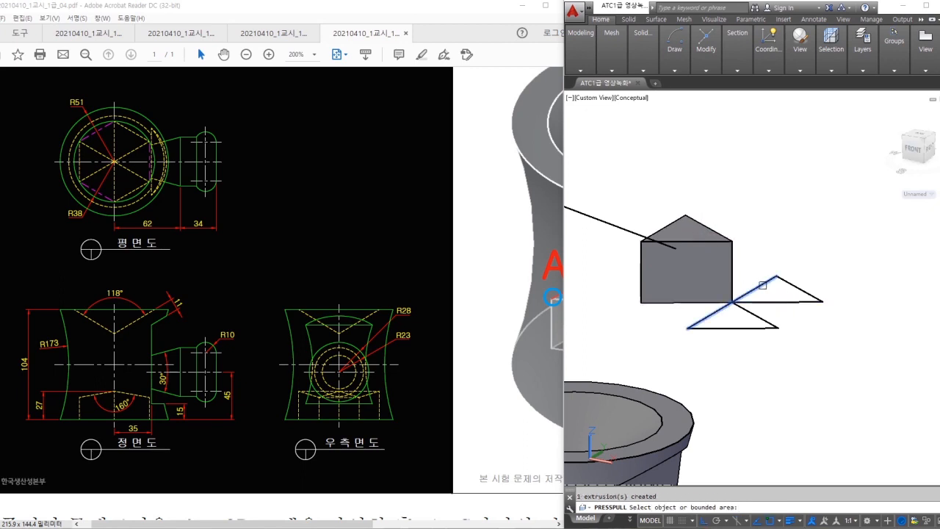
click(779, 289)
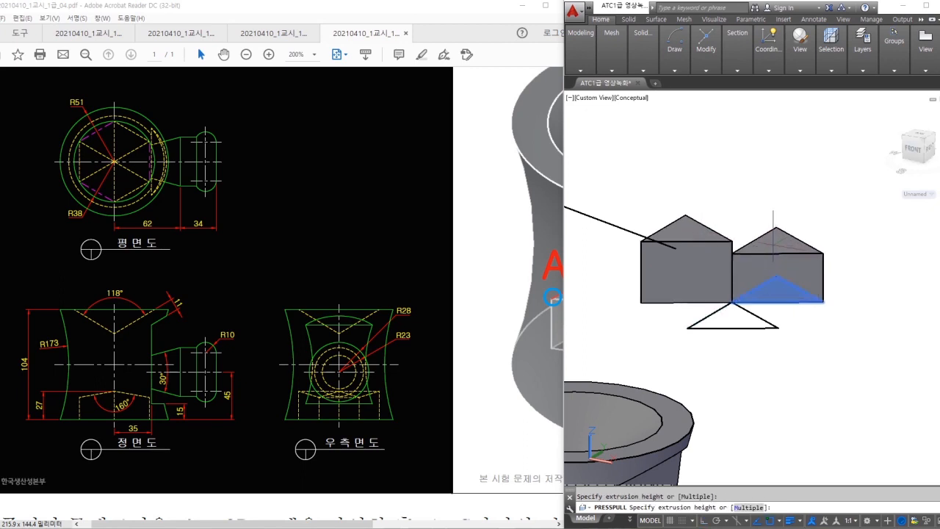
text(27)
key(Return)
click(733, 322)
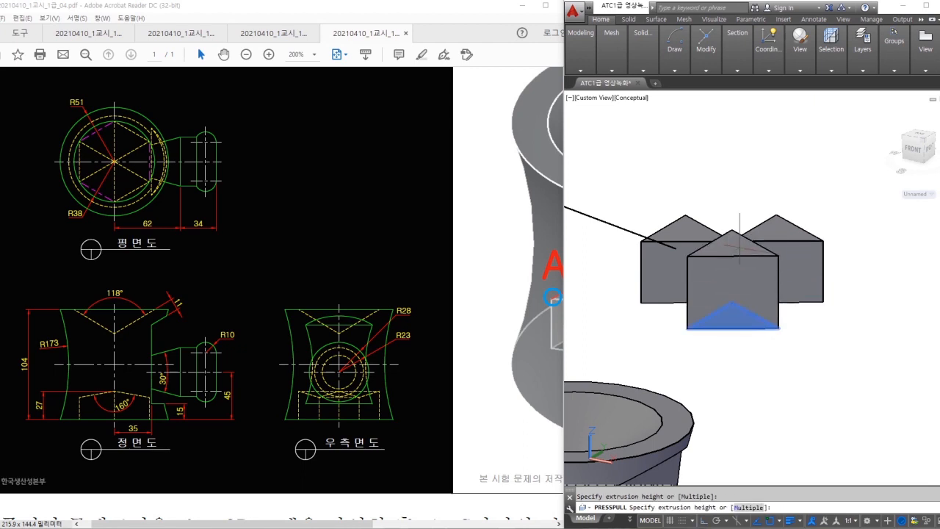
text(27)
key(Return)
middle_drag(761, 242, 847, 256)
scroll(853, 256, down, 2)
key(Escape)
key(Escape)
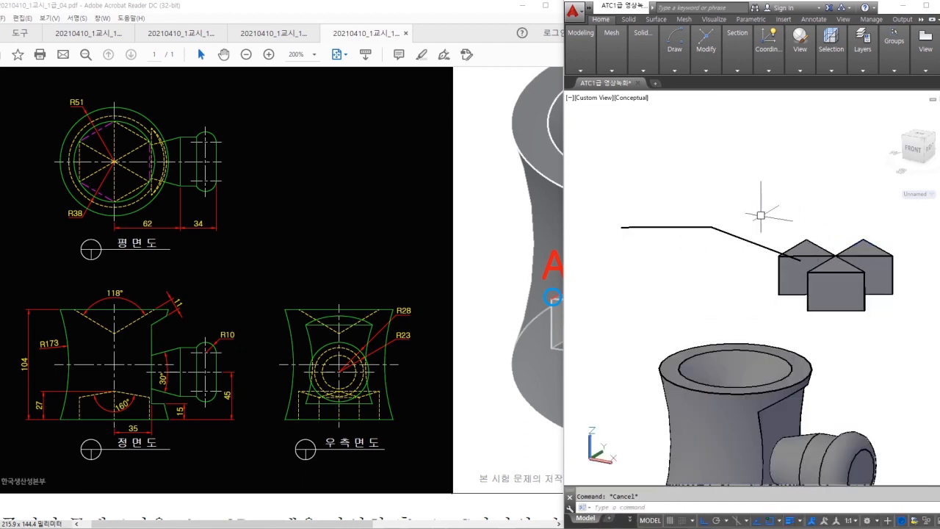
- Move the polyline by its endpoint onto the prisms' shared peak
click(694, 227)
key(Return)
click(710, 227)
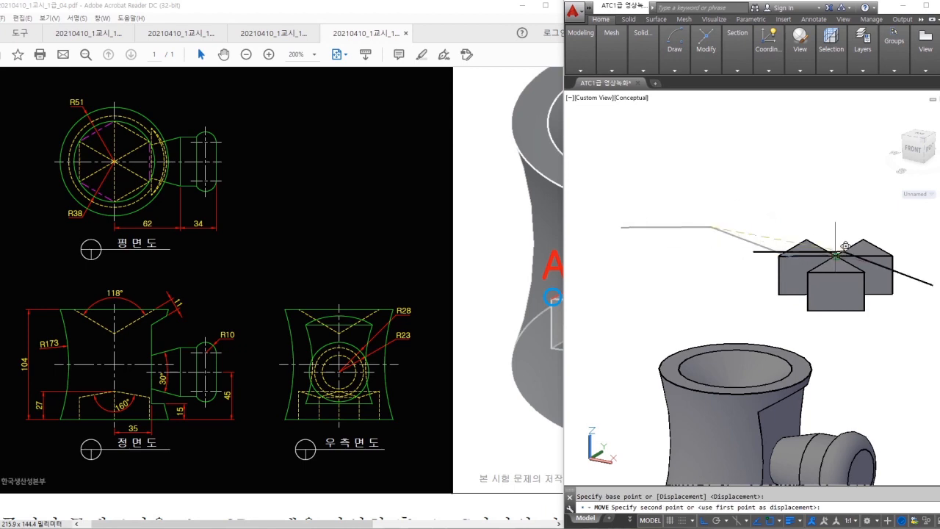
click(838, 249)
middle_drag(927, 295, 876, 209)
- Extrude the two polyline lines into sloping planes
text(ext)
key(Return)
key(Return)
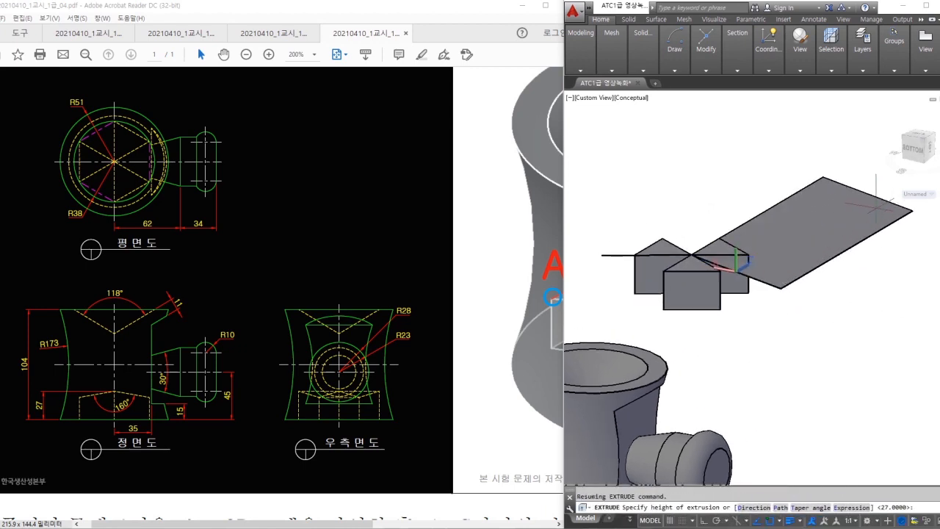
click(875, 209)
key(Return)
click(618, 254)
key(Return)
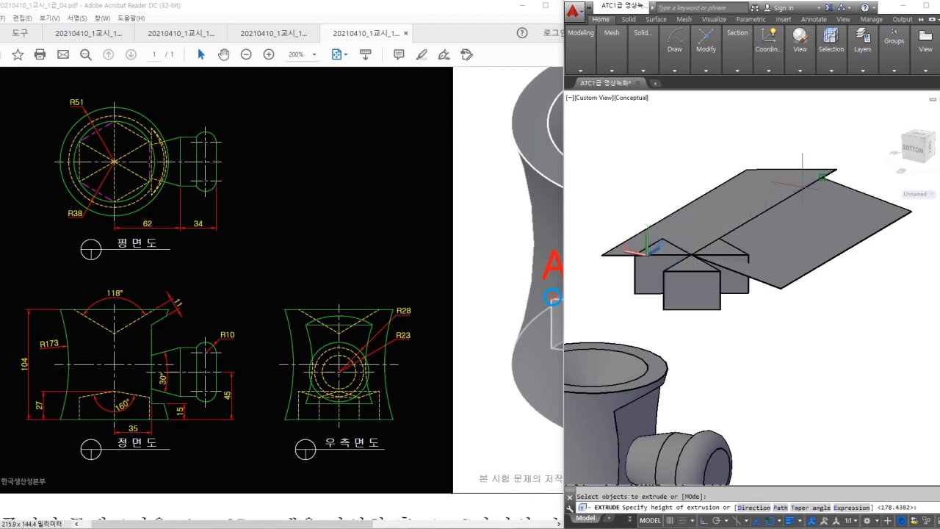
click(822, 178)
shift+middle_drag(821, 193, 785, 269)
scroll(788, 262, down, 2)
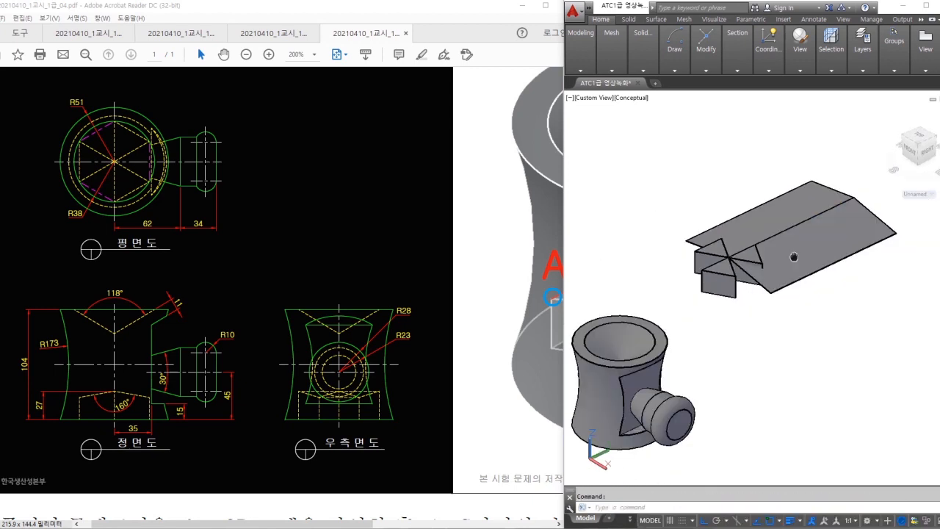
middle_drag(799, 223, 782, 221)
- Move the top surface, accepting the loss of associativity
text(m)
key(Return)
click(784, 225)
key(Return)
click(845, 284)
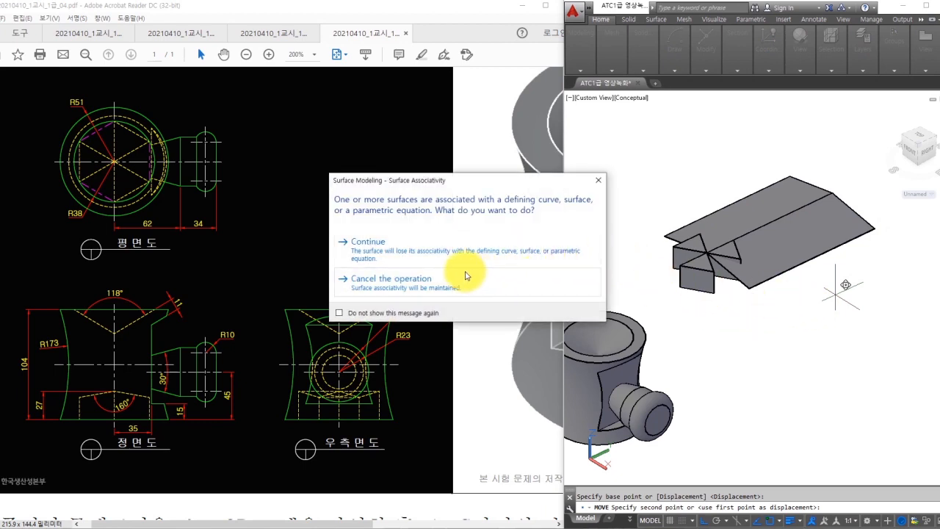
click(418, 251)
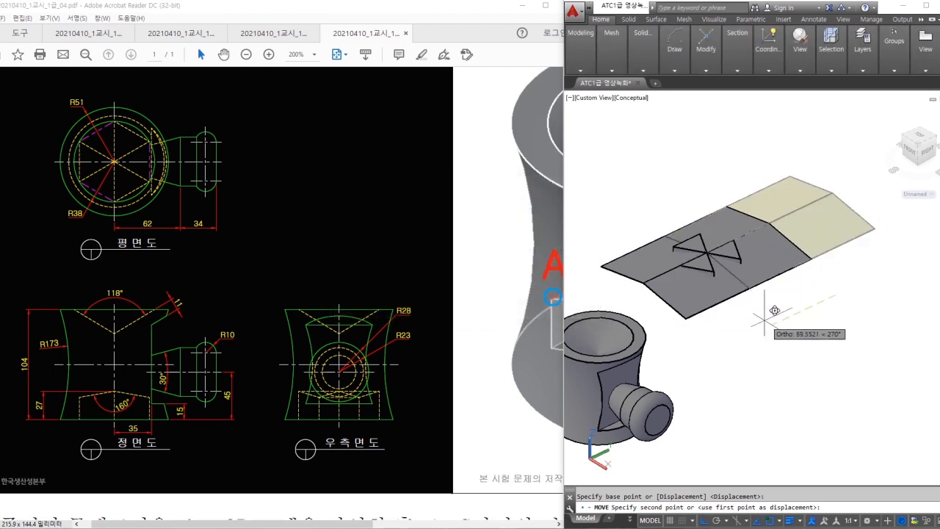
shift+middle_drag(734, 328, 756, 315)
- Extrude the right and left surfaces into box solids
text(ext)
key(Return)
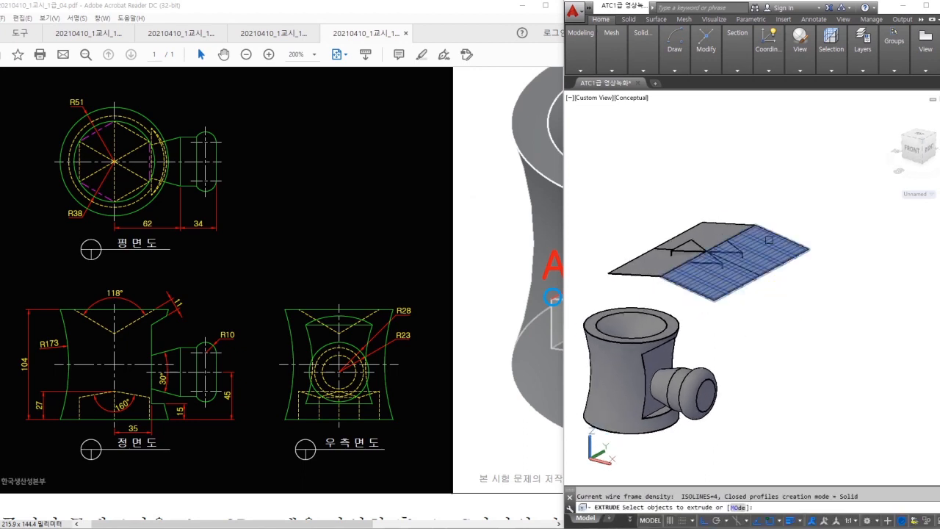
click(771, 253)
key(Return)
click(689, 242)
key(Return)
click(654, 262)
key(Return)
click(628, 193)
- Subtract the large back box from the small boxes, leaving the triangular wedges
click(642, 66)
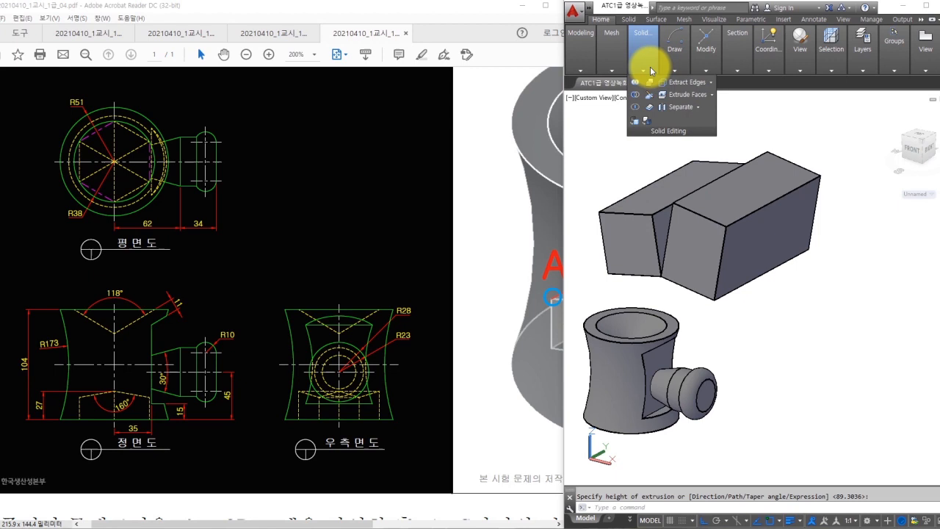
click(635, 93)
shift+middle_drag(664, 185, 720, 292)
click(711, 295)
click(690, 272)
key(Return)
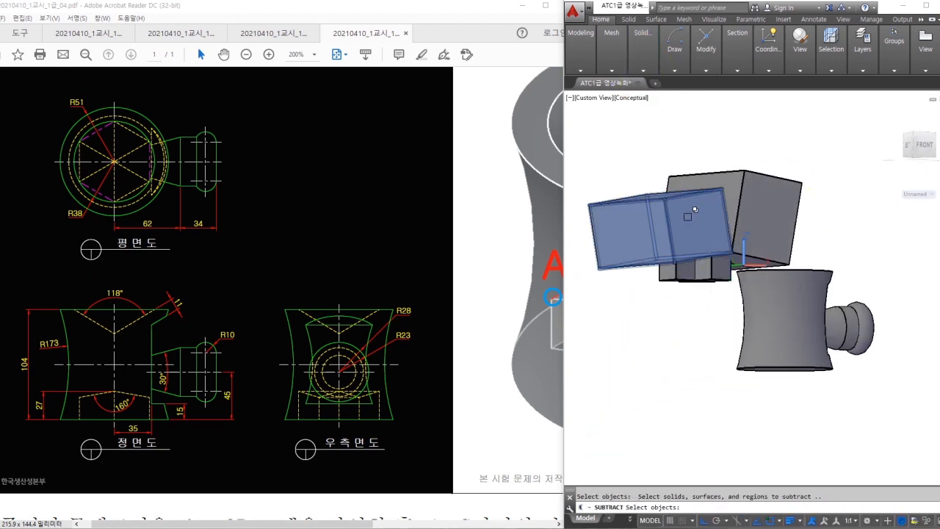
click(691, 213)
click(762, 255)
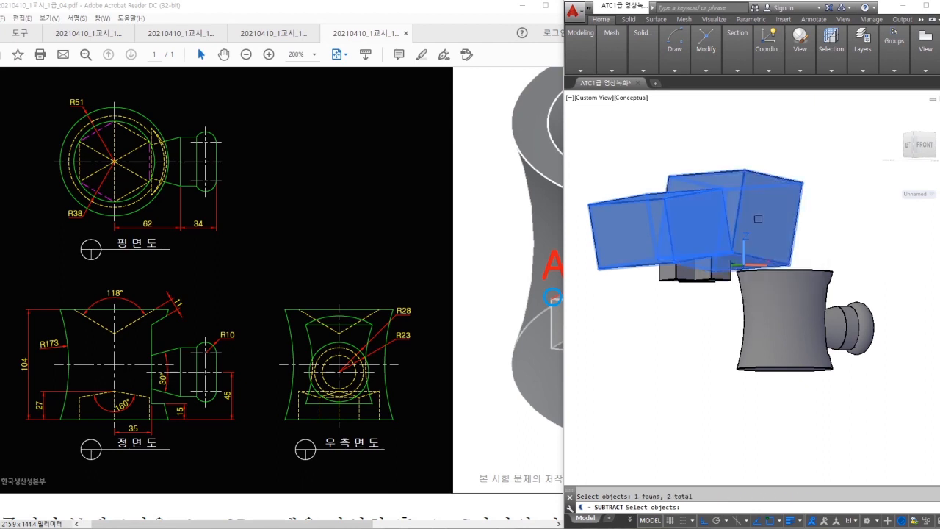
key(Return)
shift+middle_drag(801, 262, 746, 233)
text(e)
scroll(746, 259, up, 2)
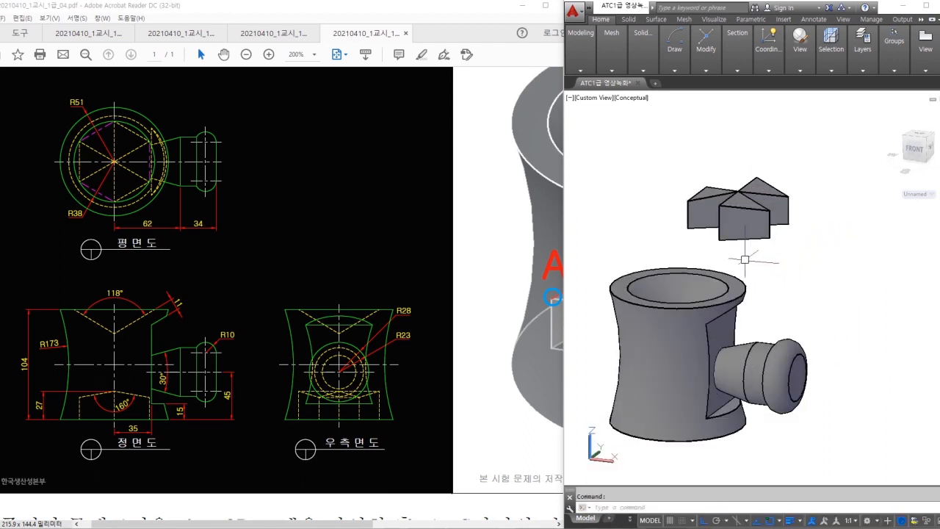
- Select the three wedges and move them from their apex to below the cylinder
click(807, 174)
click(647, 269)
key(Return)
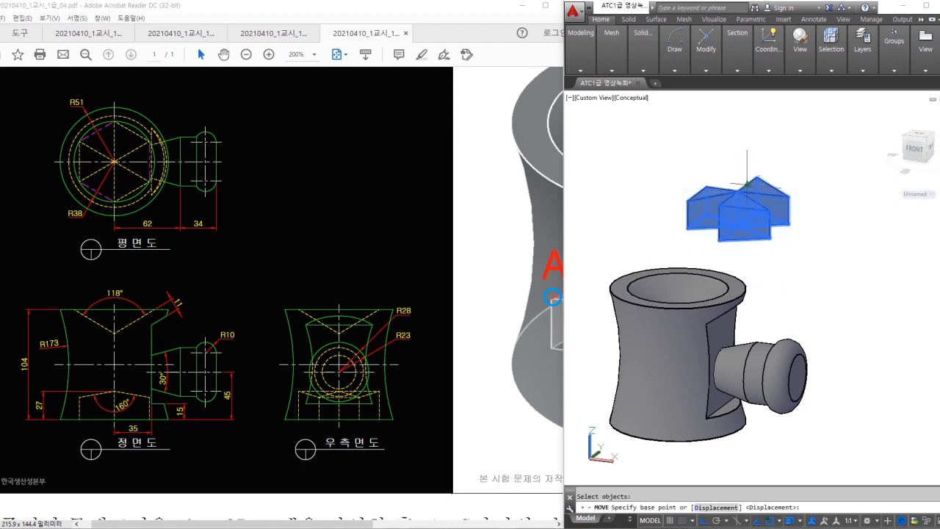
click(737, 190)
middle_drag(745, 255, 799, 155)
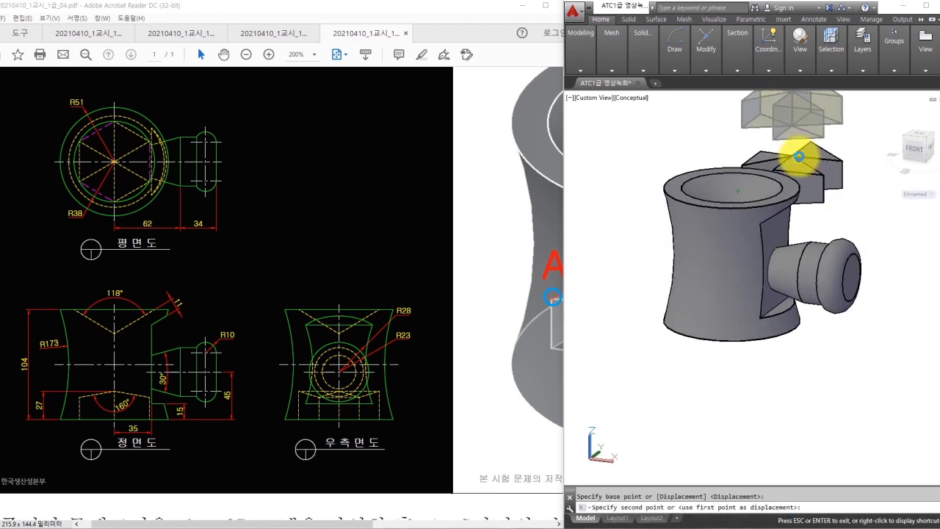
click(789, 378)
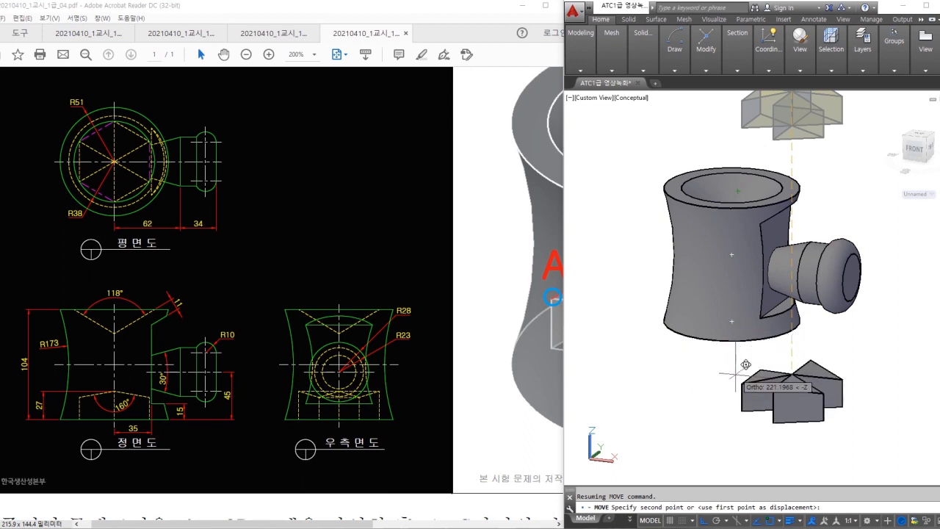
middle_drag(790, 378, 813, 319)
shift+middle_drag(875, 359, 879, 307)
- Move the wedges again to sit at the cylinder base centre
text(m)
key(Return)
click(875, 326)
click(745, 425)
key(Return)
click(810, 397)
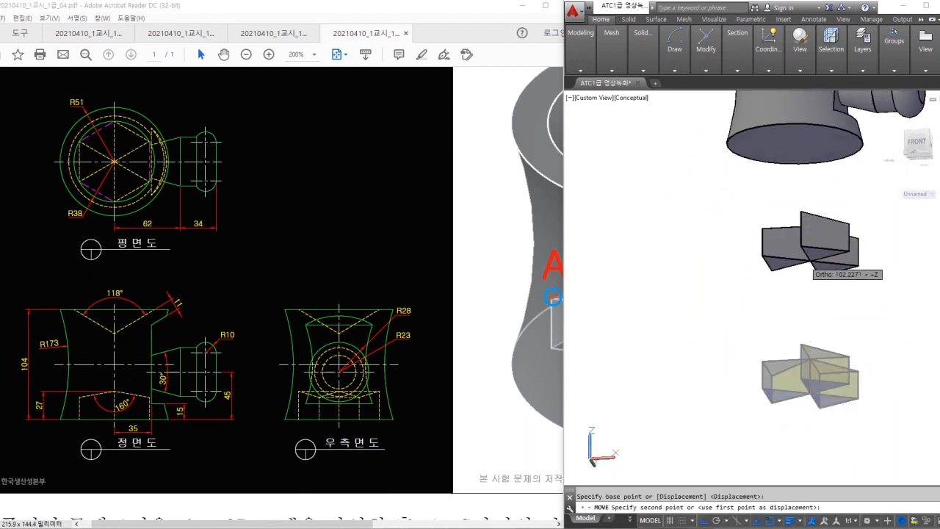
middle_drag(808, 243, 814, 308)
scroll(810, 200, up, 4)
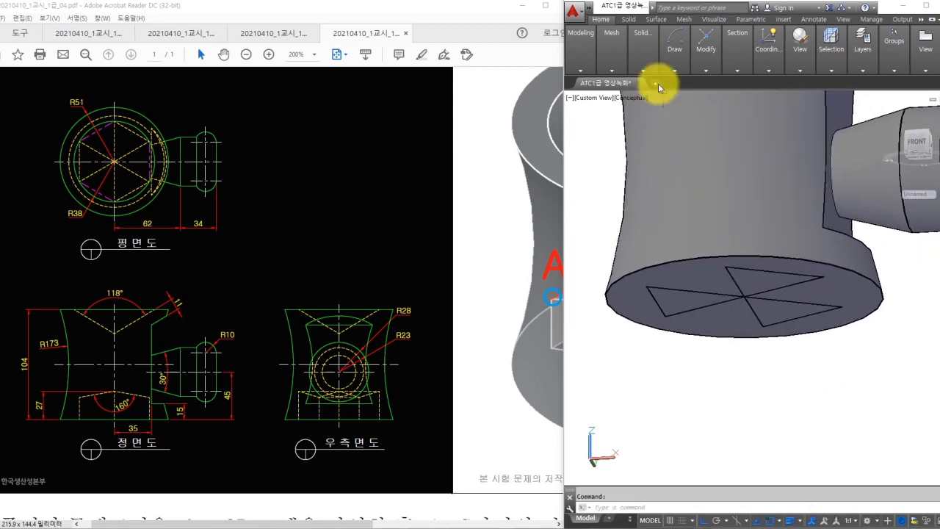
- Try subtracting the wedges from the body, then cancel the attempt
click(640, 67)
click(634, 87)
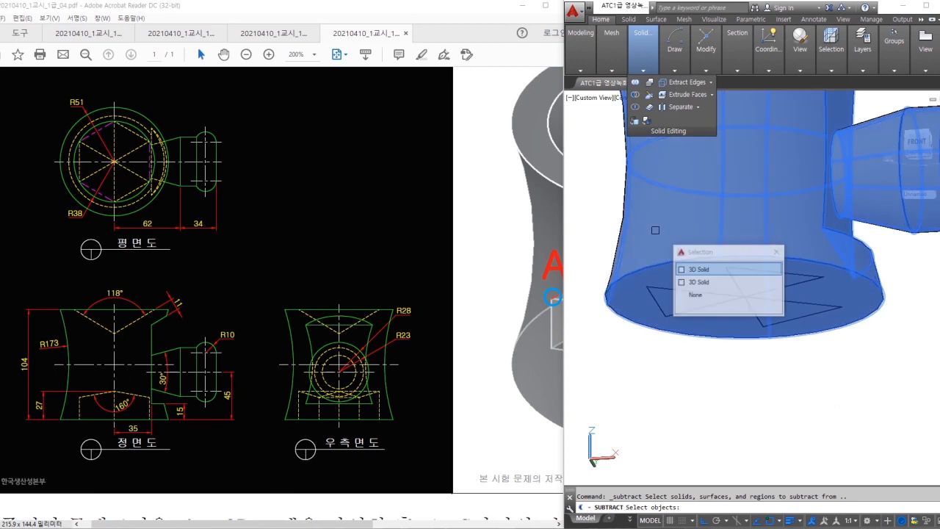
click(678, 288)
click(670, 295)
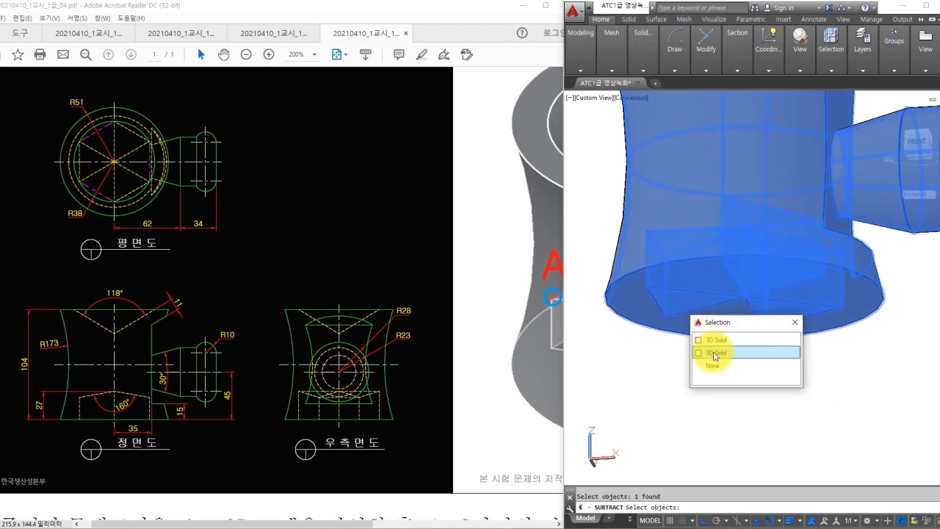
click(715, 353)
key(Return)
key(Escape)
key(Escape)
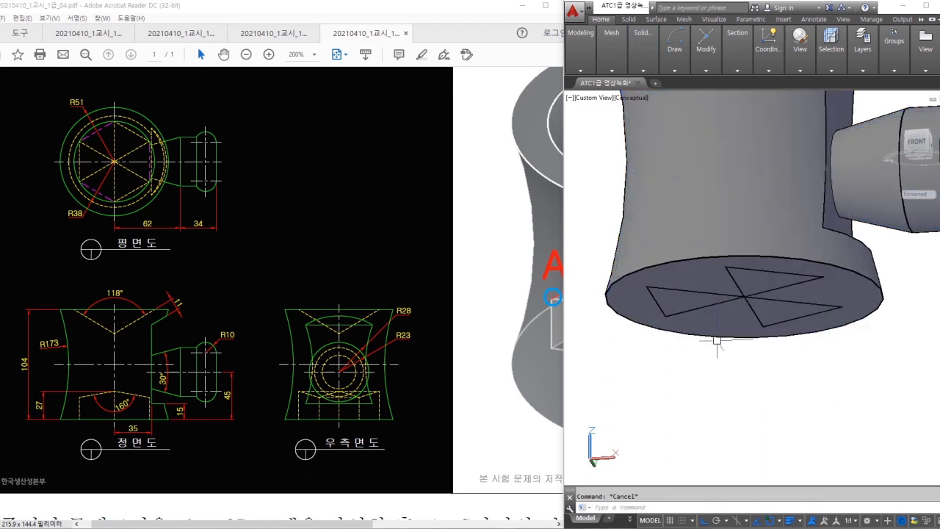
- Subtract the wedge solid from the main body, cutting the star recess into its base
click(648, 67)
click(635, 95)
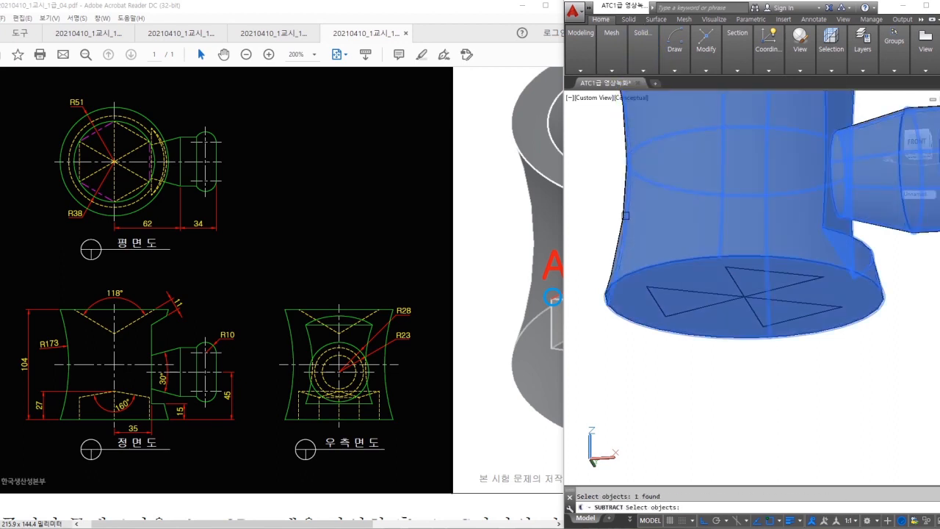
click(626, 218)
key(Return)
click(666, 297)
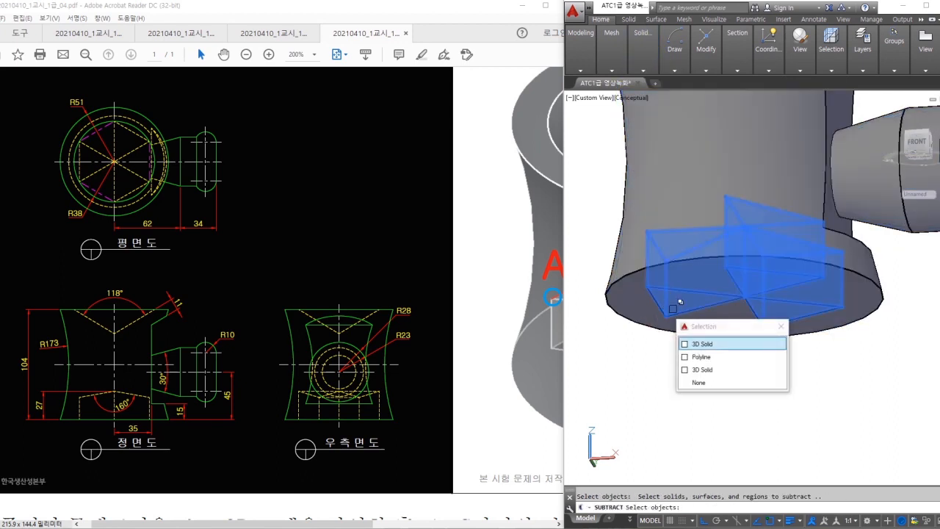
click(704, 346)
key(Return)
- Orbit and zoom around the finished body to inspect the star-shaped pocket
shift+middle_drag(749, 399, 776, 439)
scroll(782, 392, down, 5)
middle_drag(792, 324, 751, 338)
scroll(823, 292, up, 2)
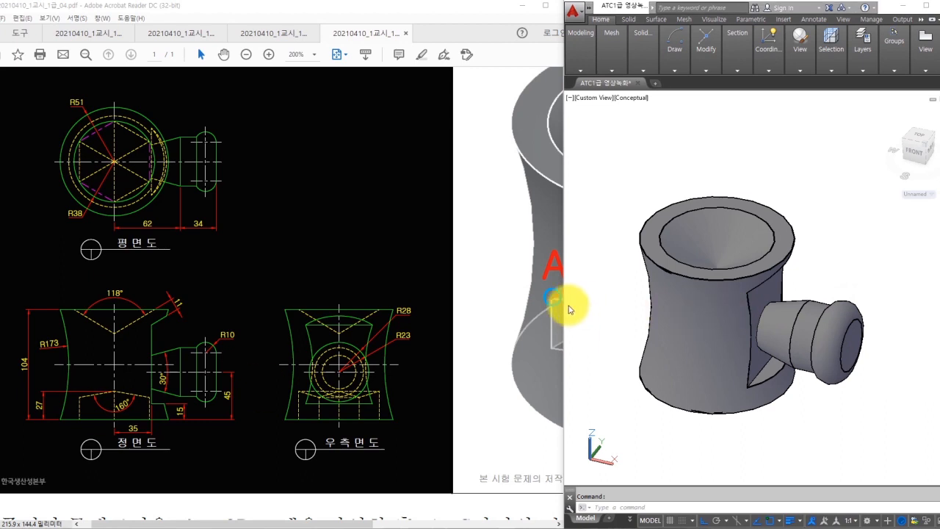
ctrl+scroll(525, 299, down, 2)
key(Escape)
- Switch the visual style to 2D Wireframe
mouse_move(803, 65)
click(814, 94)
click(804, 85)
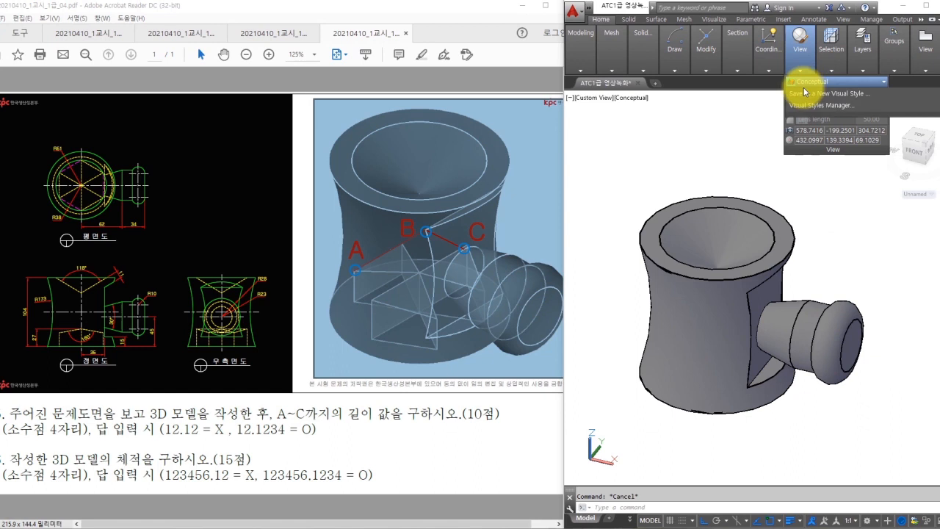
click(807, 97)
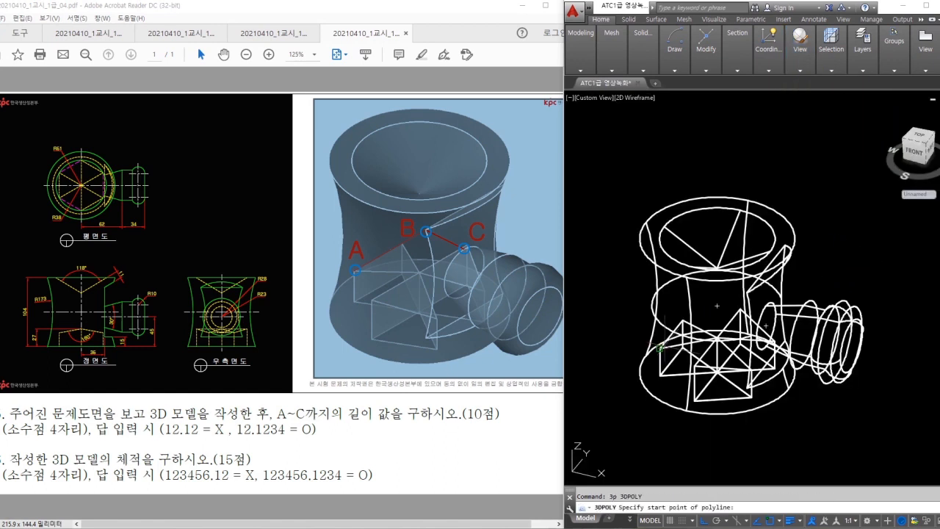
scroll(715, 305, up, 2)
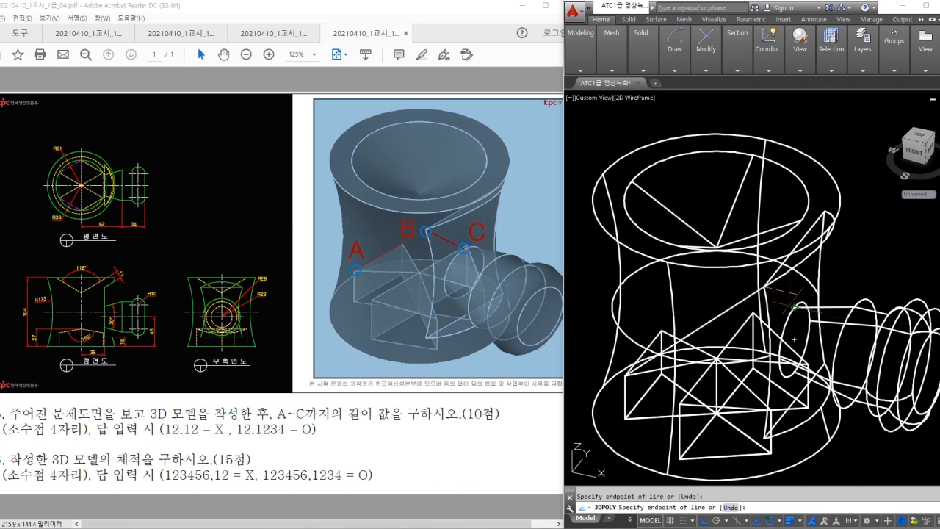
- Finish the A–B–C 3D polyline and list it, reading a length of 139.5692
key(Escape)
key(Escape)
click(506, 268)
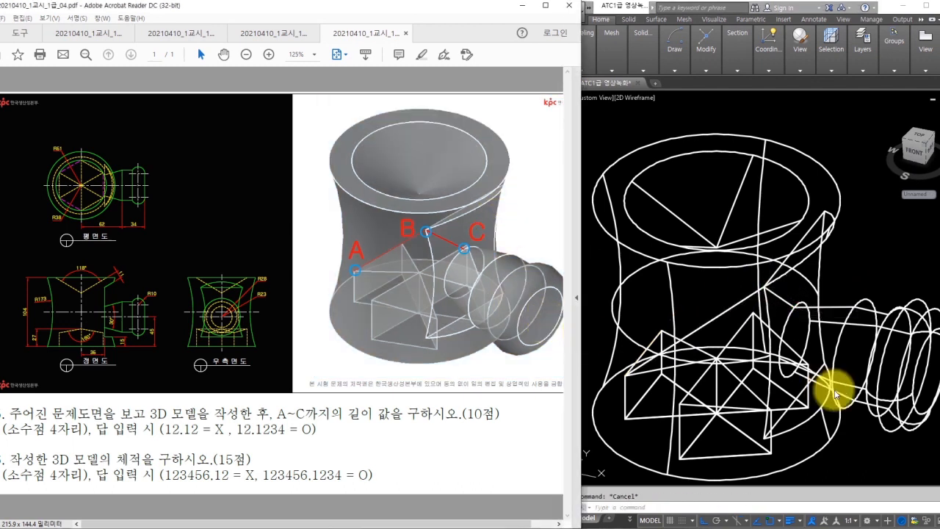
click(834, 389)
click(802, 316)
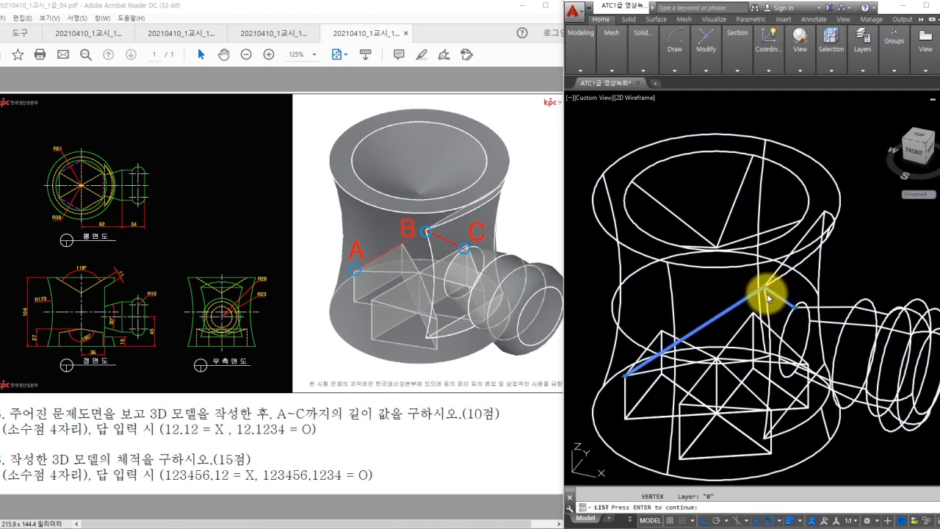
drag(0, 103, 321, 196)
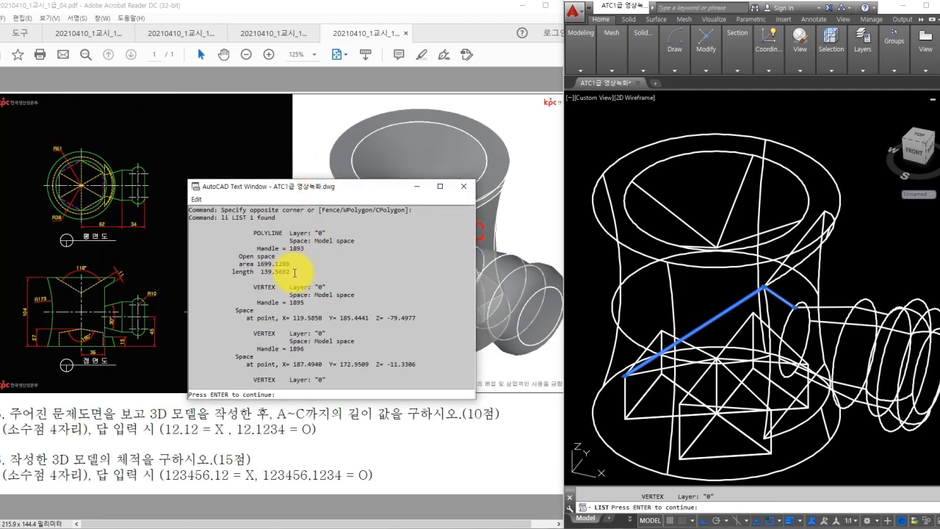
drag(280, 271, 301, 275)
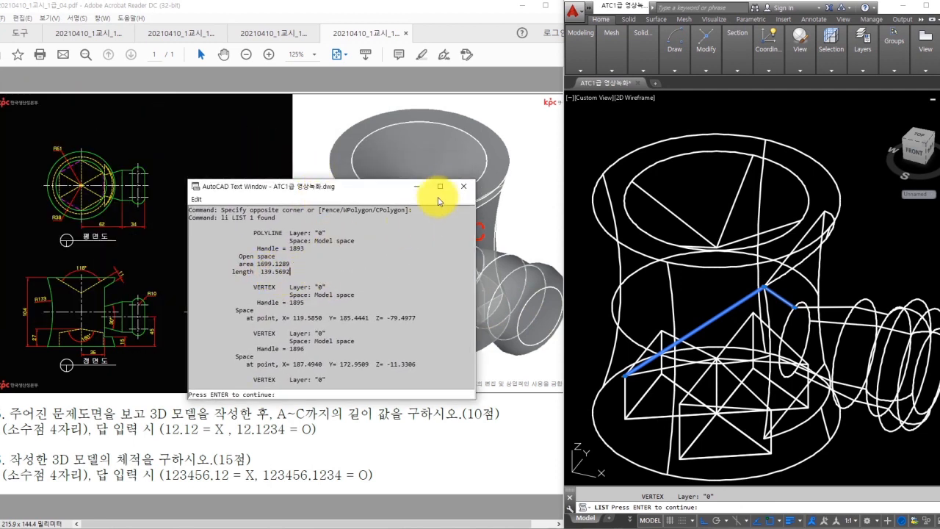
click(463, 185)
key(Escape)
- Erase the temporary A–C 3D polyline
text(e)
key(Return)
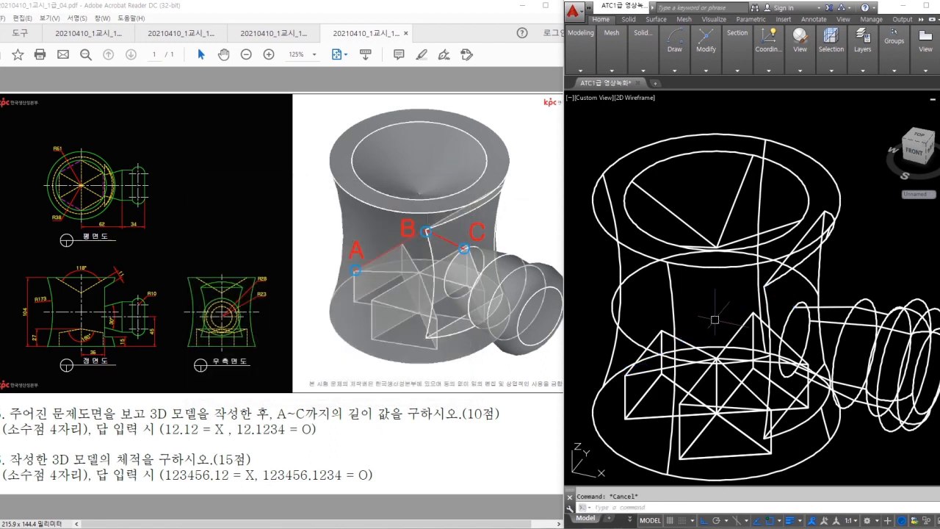
scroll(733, 313, down, 2)
- Run MASSPROP on the solid and read its volume of 672431.7623, without saving to file
text(mass)
key(Return)
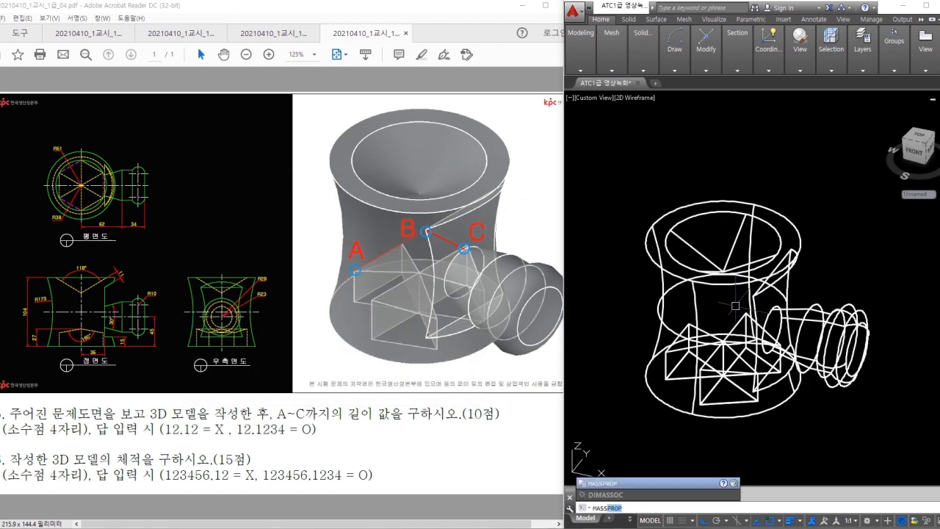
click(734, 307)
key(Return)
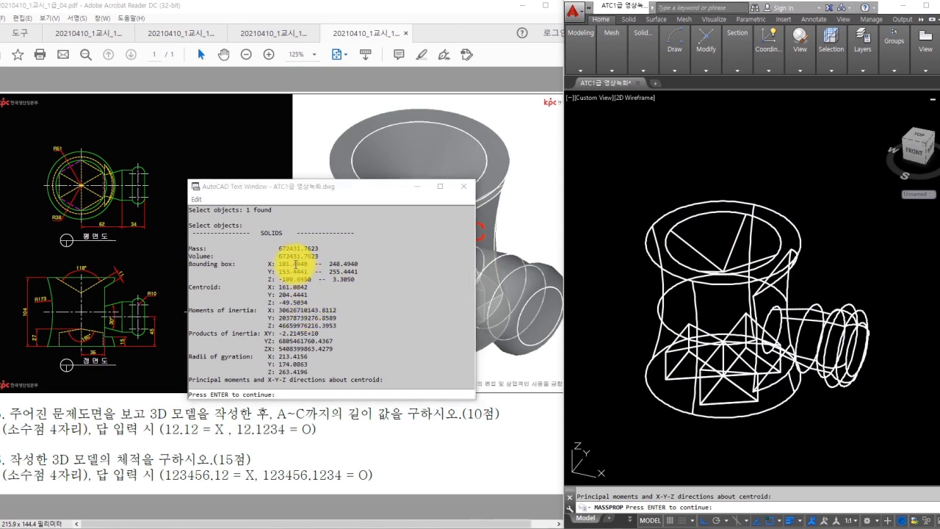
drag(323, 255, 277, 250)
click(278, 250)
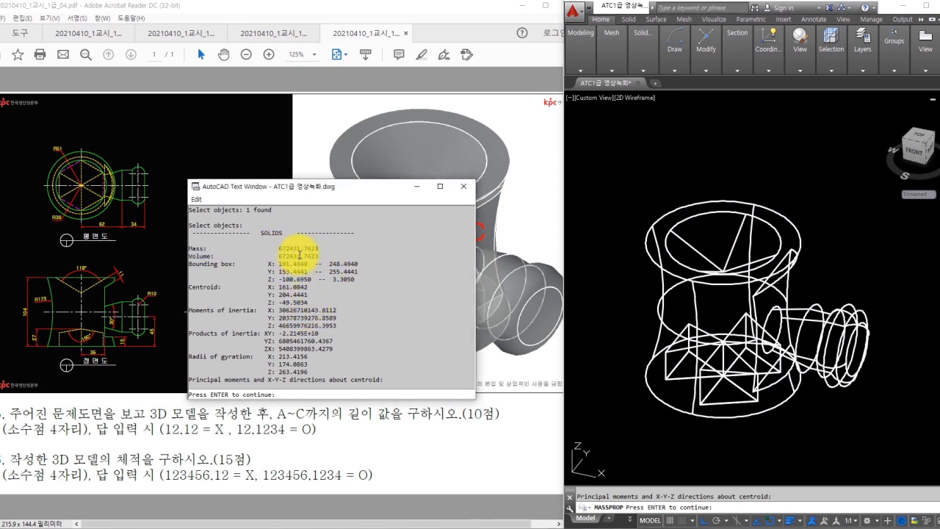
click(463, 186)
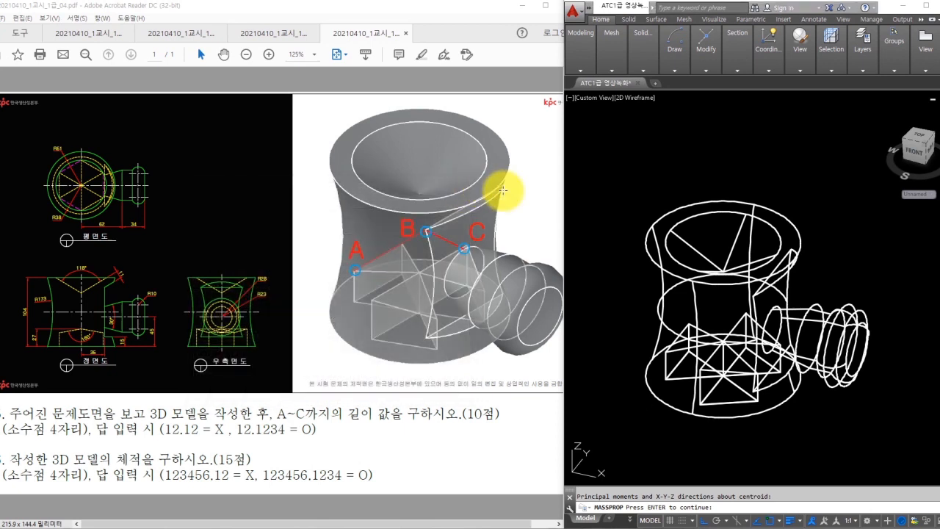
key(Escape)
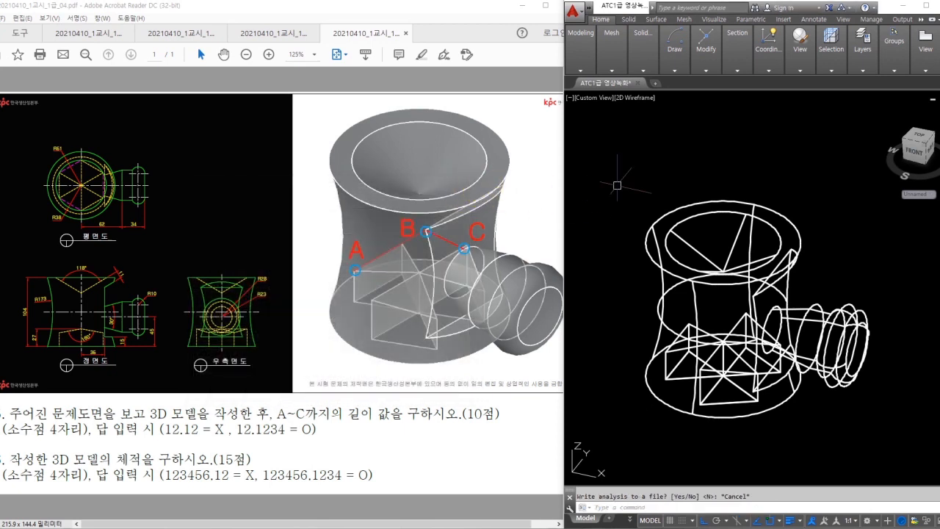